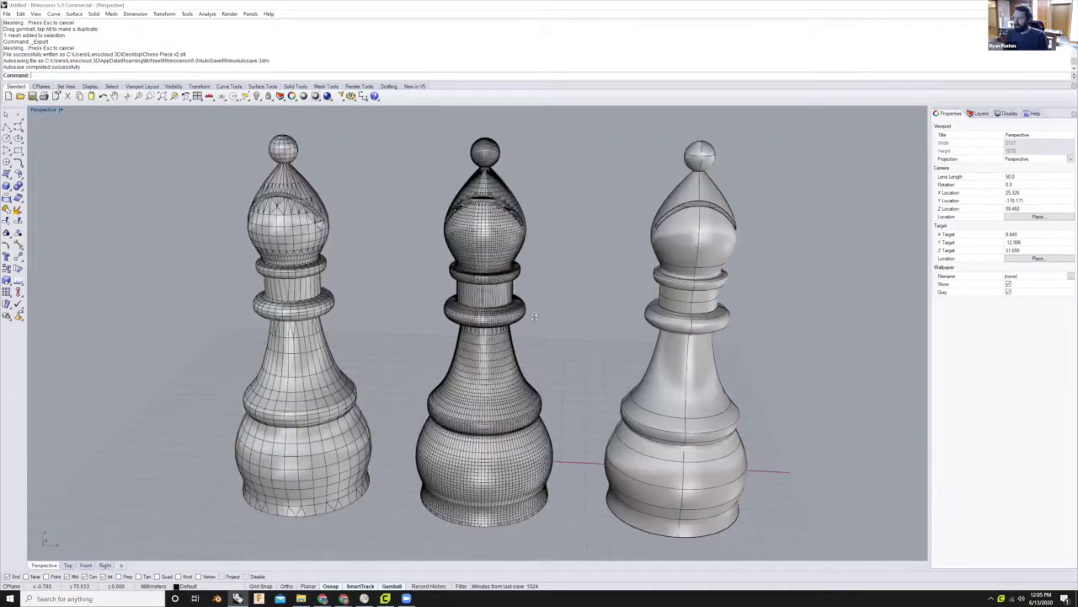
- Examine the three chess piece versions from several sides and distances in the Perspective view
right_drag(443, 316, 495, 321)
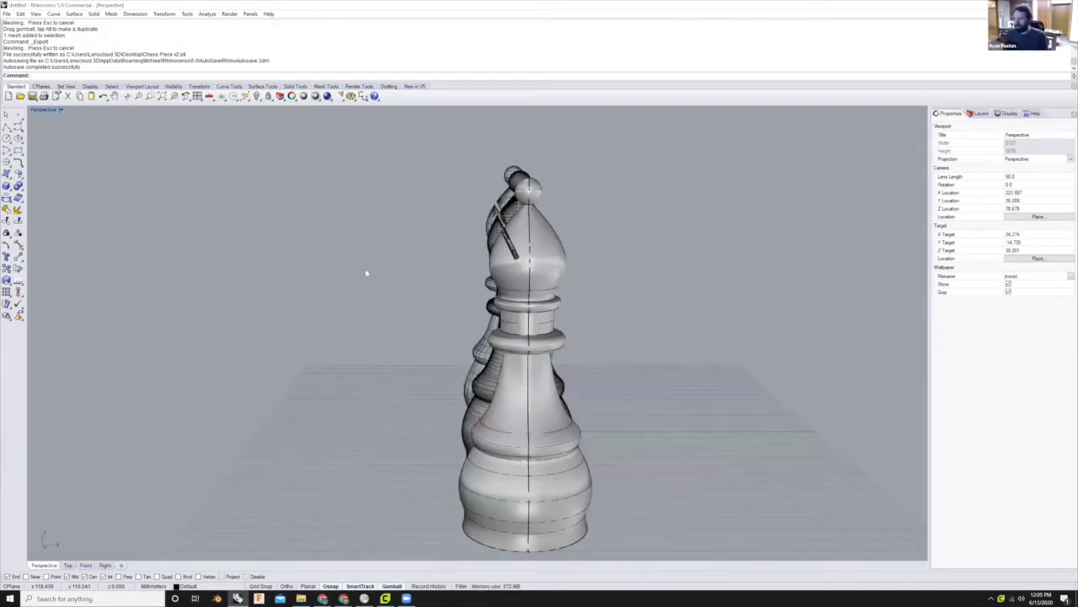
right_drag(367, 273, 674, 285)
scroll(479, 286, down, 6)
scroll(482, 288, up, 6)
right_drag(484, 291, 455, 296)
scroll(739, 144, up, 4)
scroll(739, 144, down, 6)
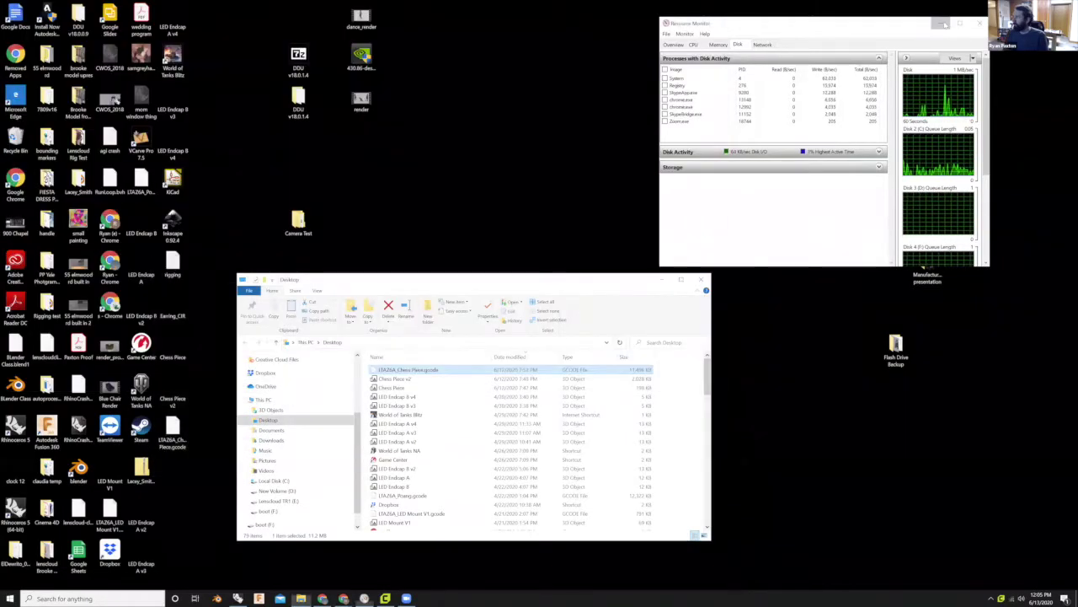
- Minimize Resource Monitor, launch a fresh session of Rhinoceros 5 (64-bit) and dismiss its startup window
click(942, 24)
click(56, 598)
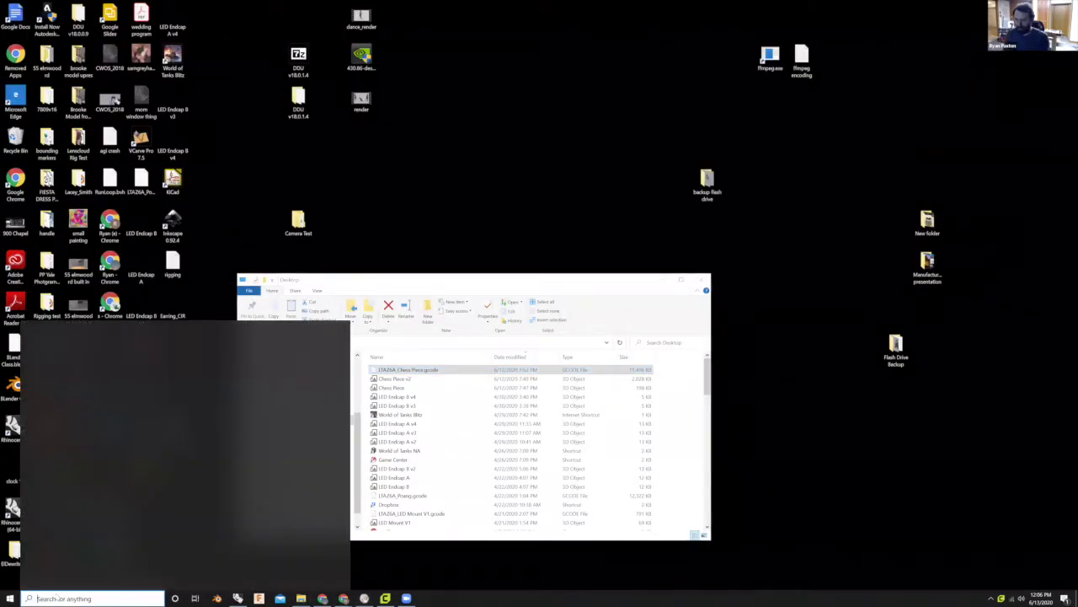
text(rhin)
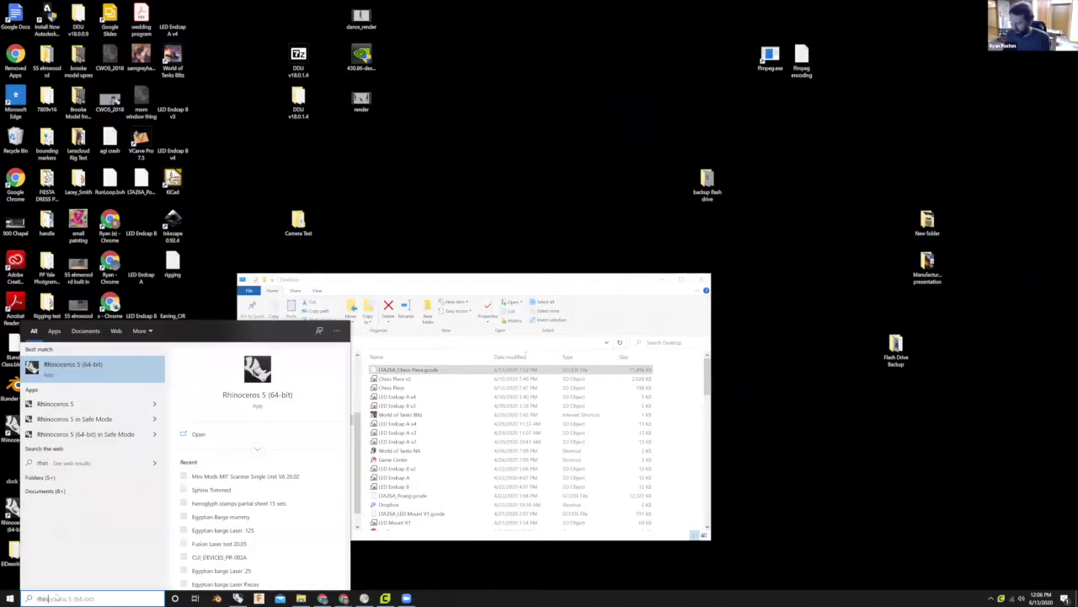
click(56, 366)
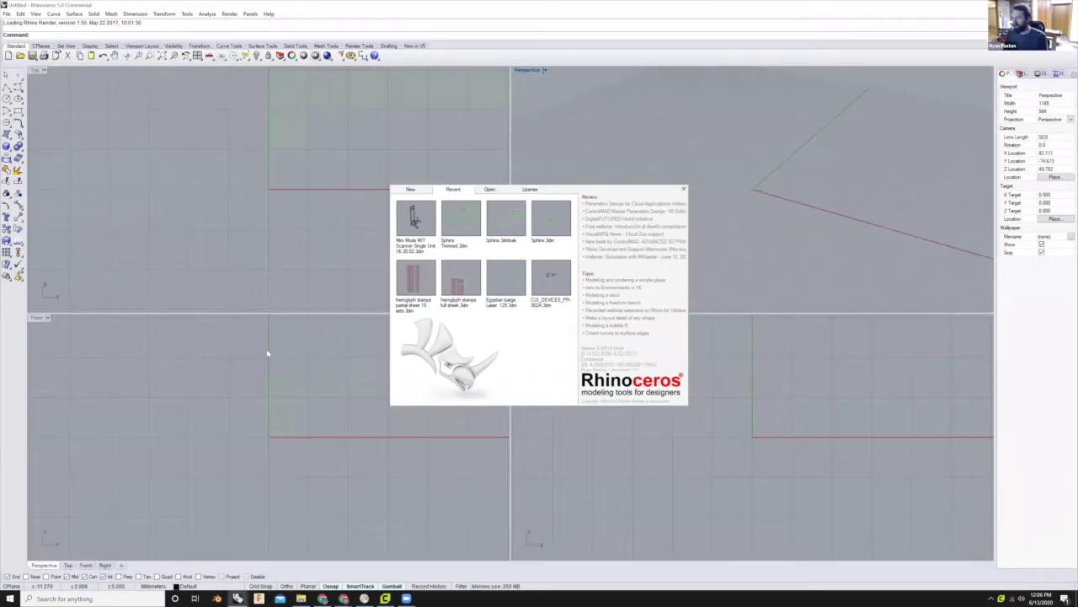
click(268, 224)
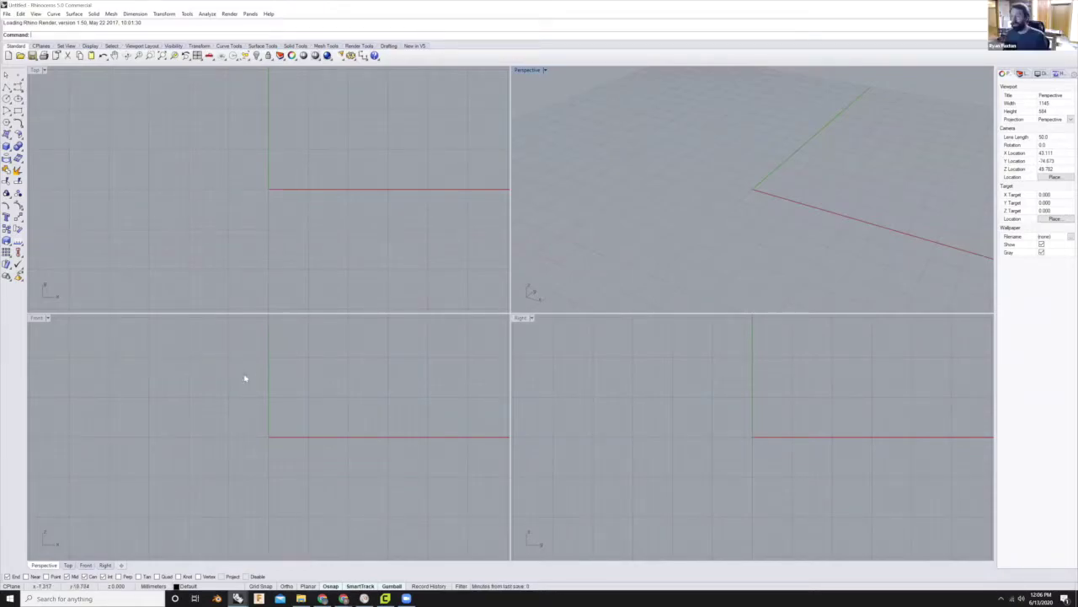
- Start a new document from the Small Objects - Inches template
scroll(224, 272, down, 2)
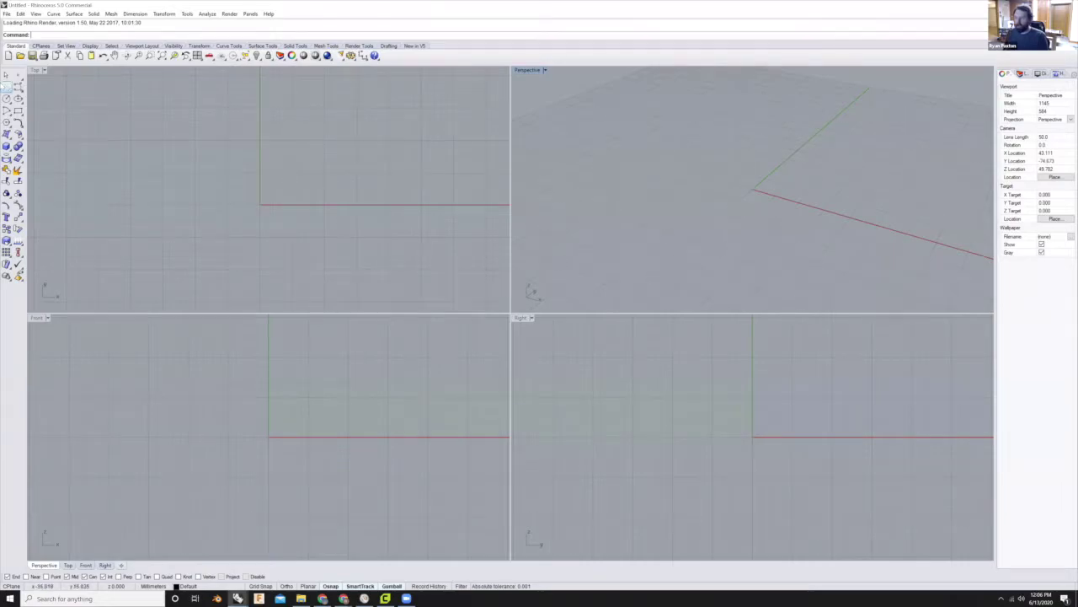
click(8, 56)
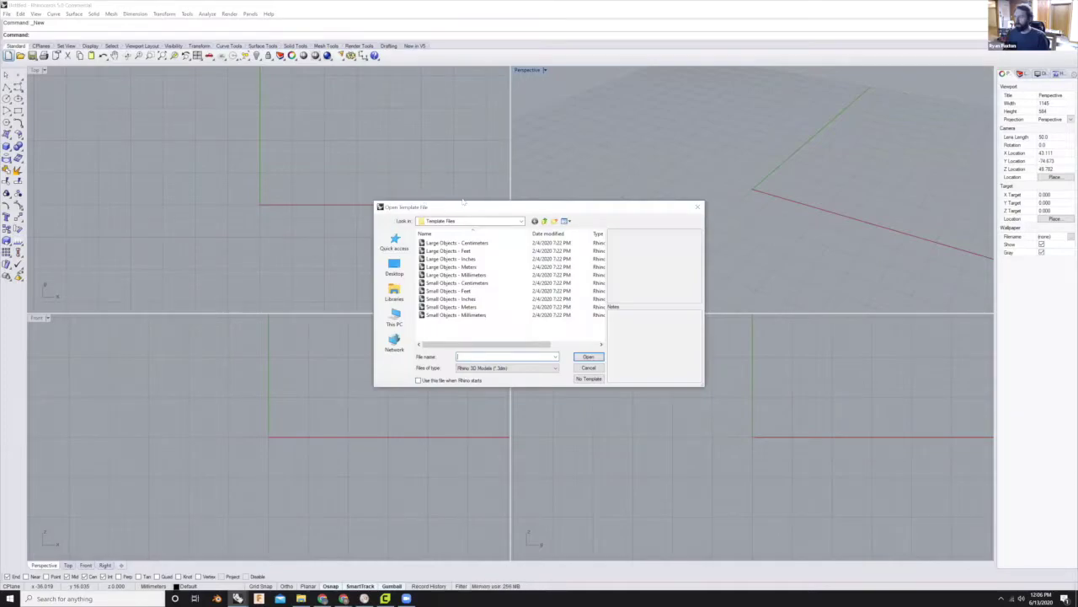
drag(435, 206, 289, 154)
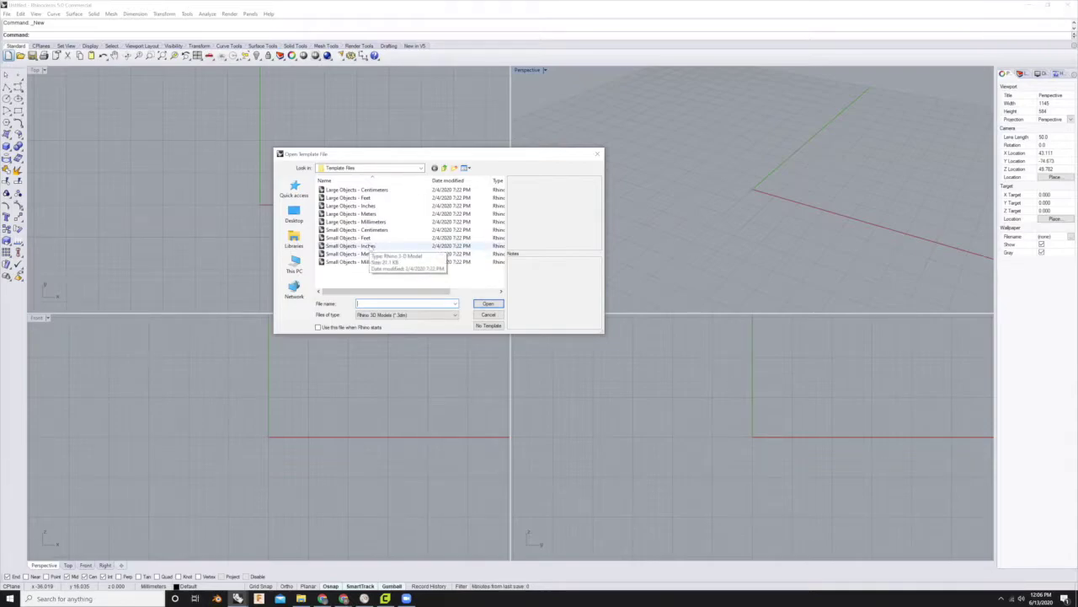
click(364, 246)
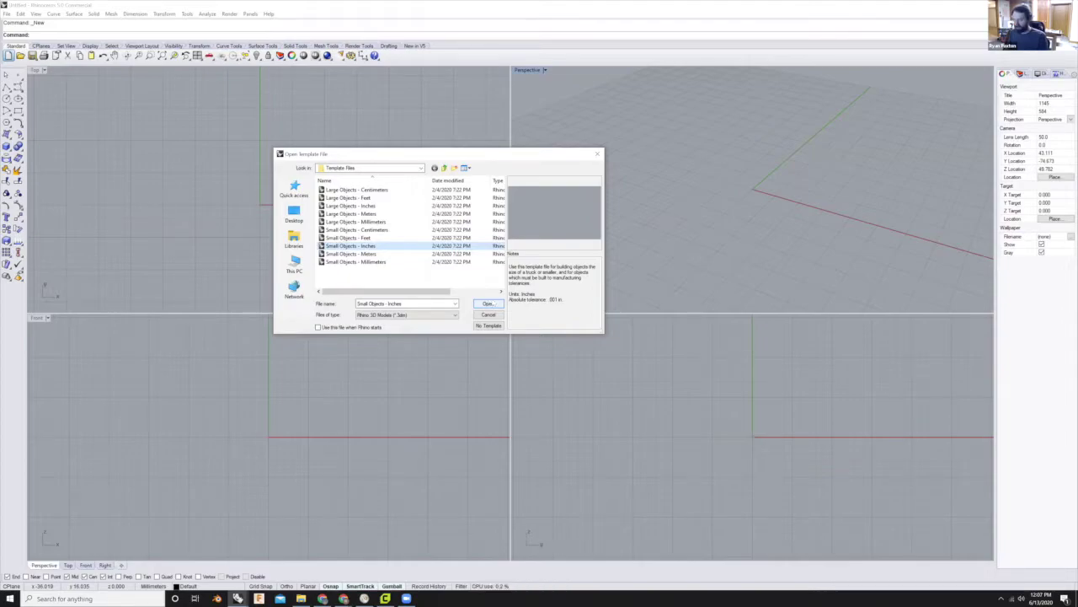
click(489, 303)
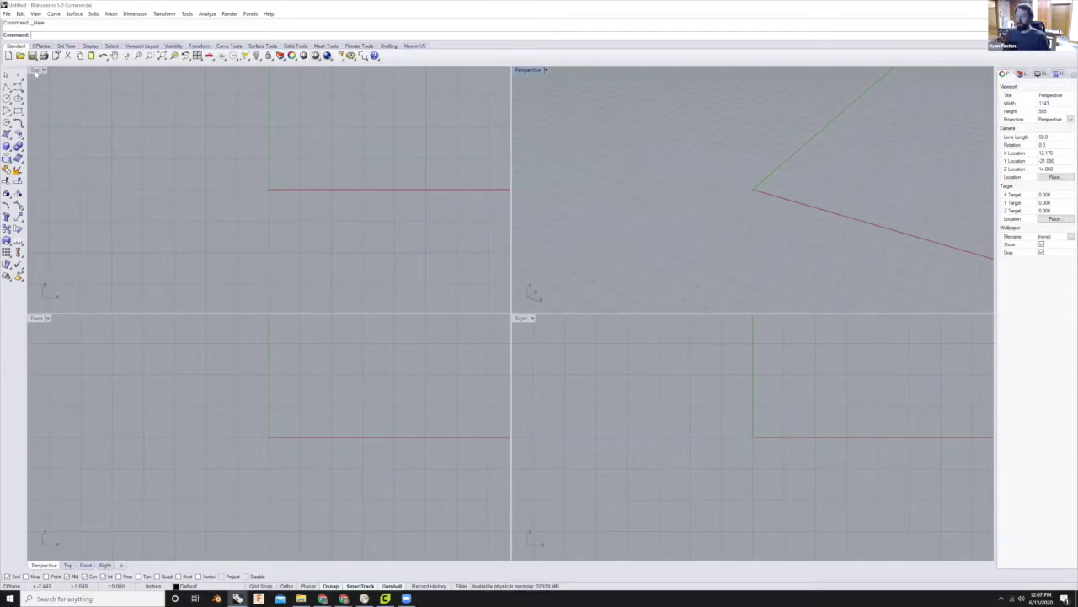
- Maximize the Front viewport so that it fills the modeling area
click(38, 318)
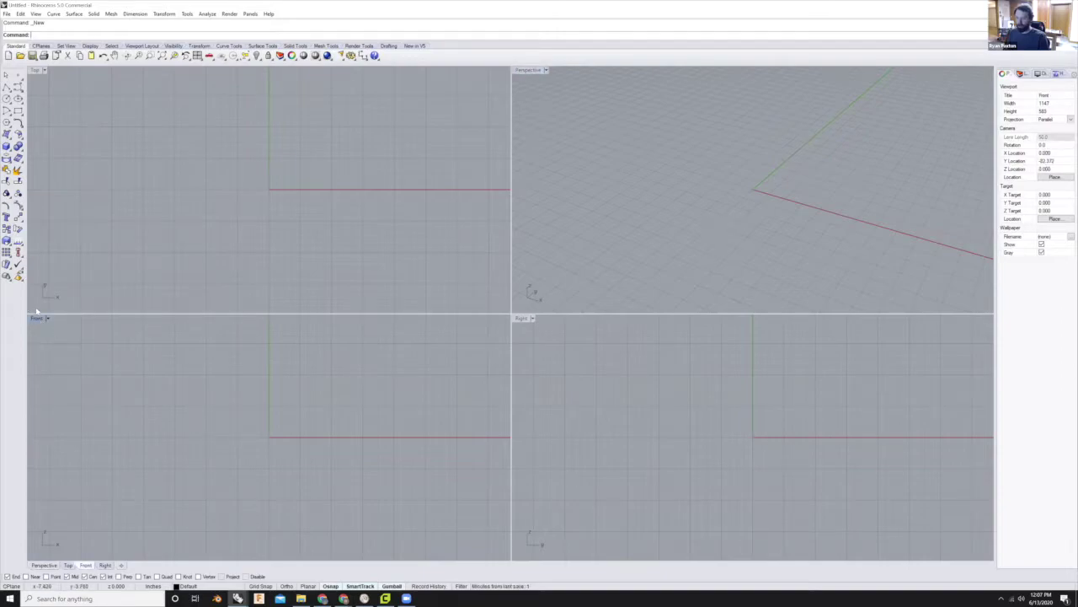
double_click(37, 319)
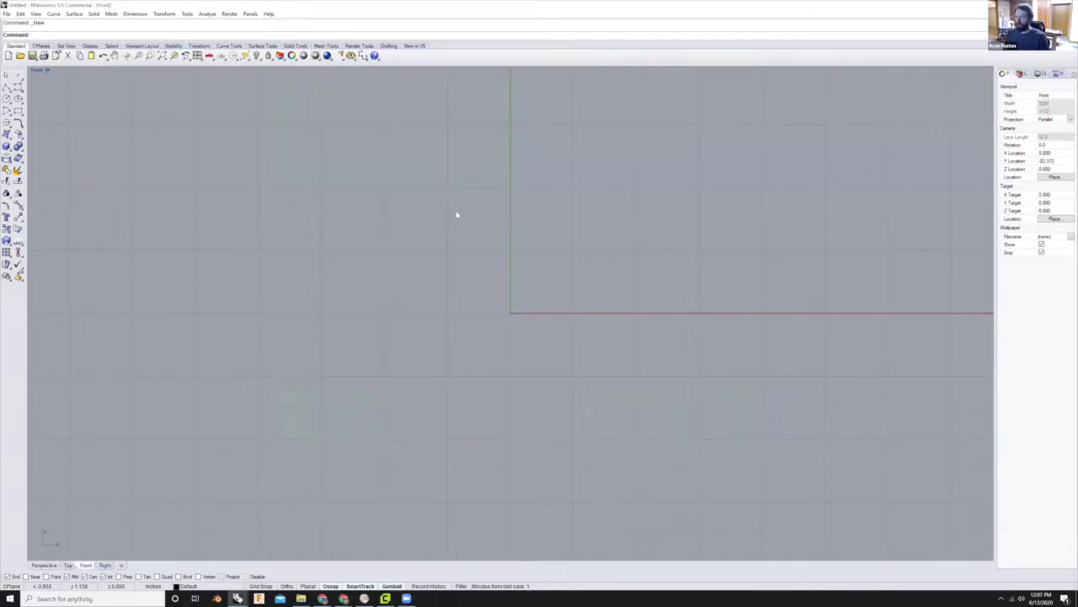
scroll(472, 312, down, 3)
scroll(286, 383, up, 1)
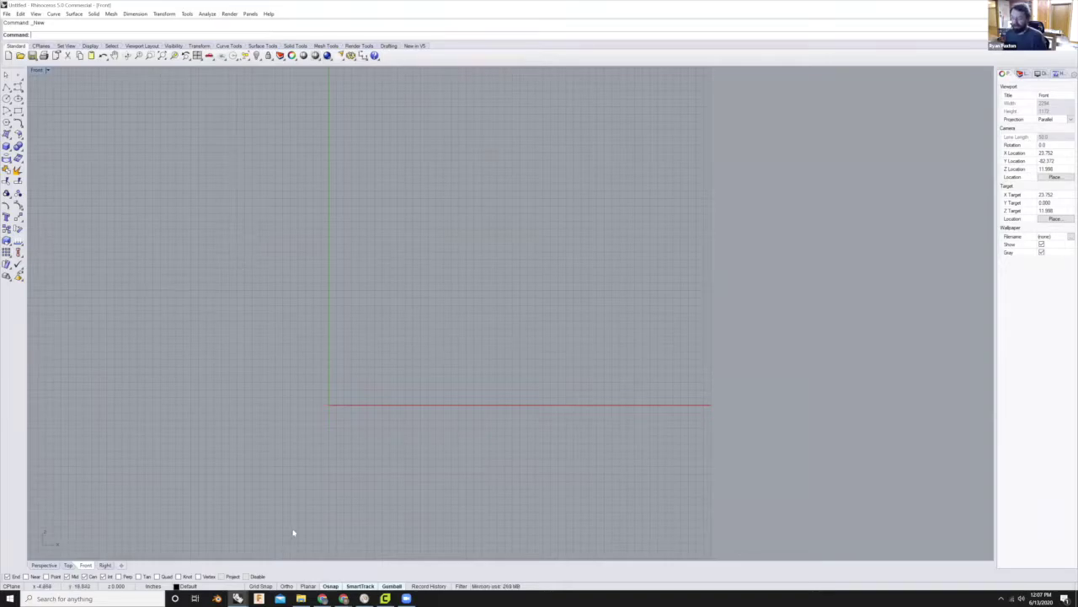
- Switch to Chrome and look through the chess piece profiles image results for a suitable reference picture
mouse_move(324, 598)
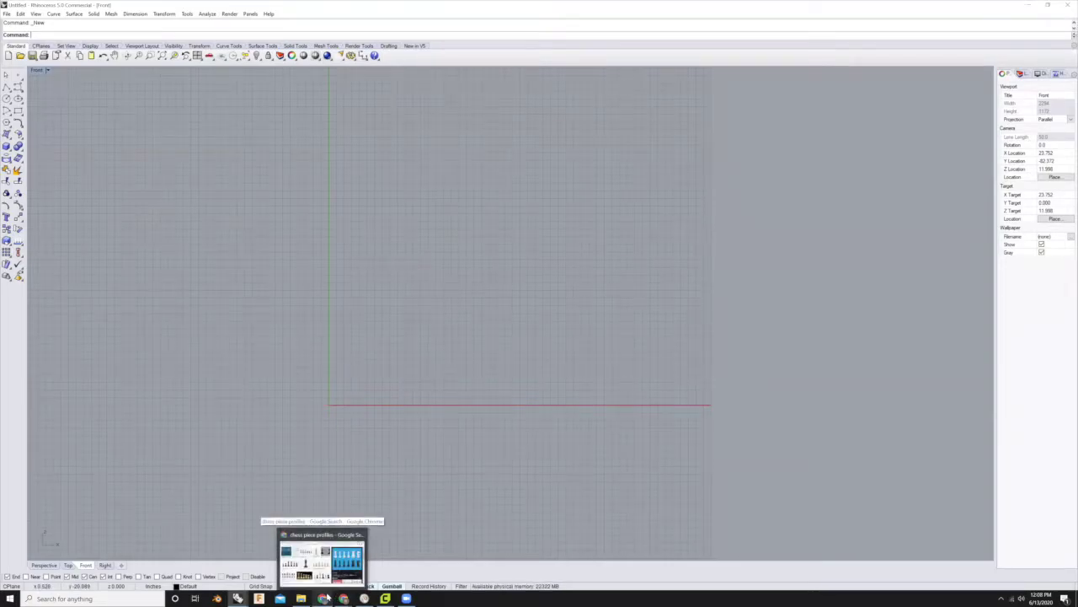
click(322, 560)
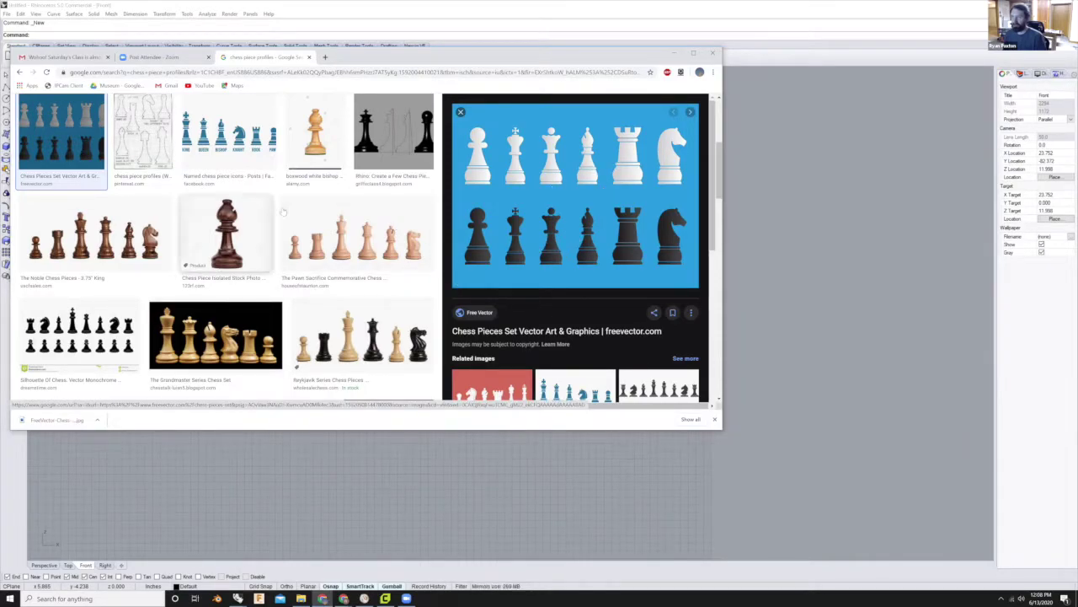
scroll(286, 209, up, 2)
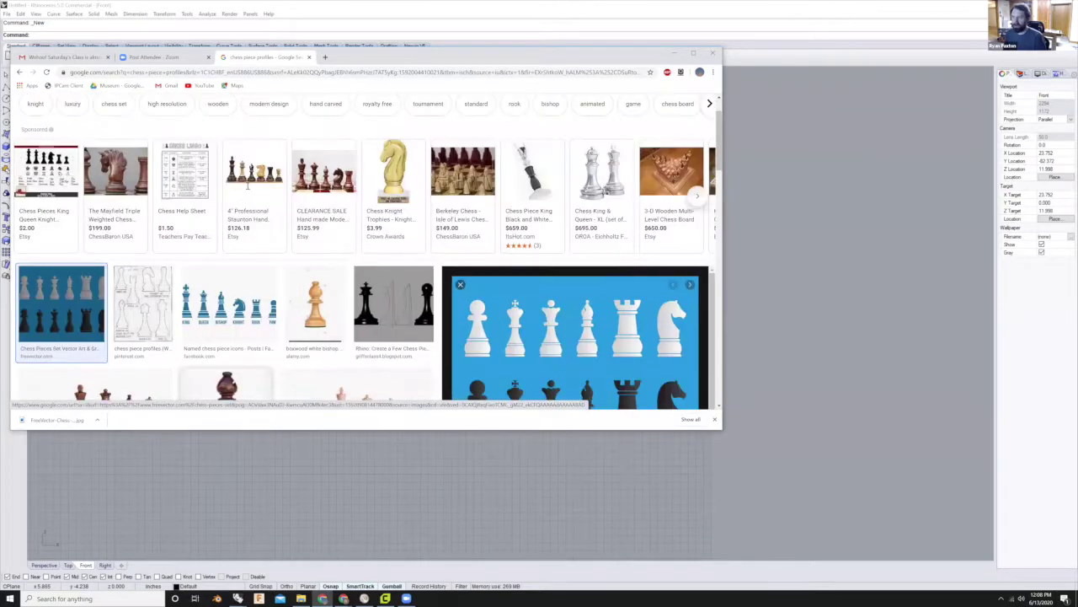
scroll(247, 187, up, 1)
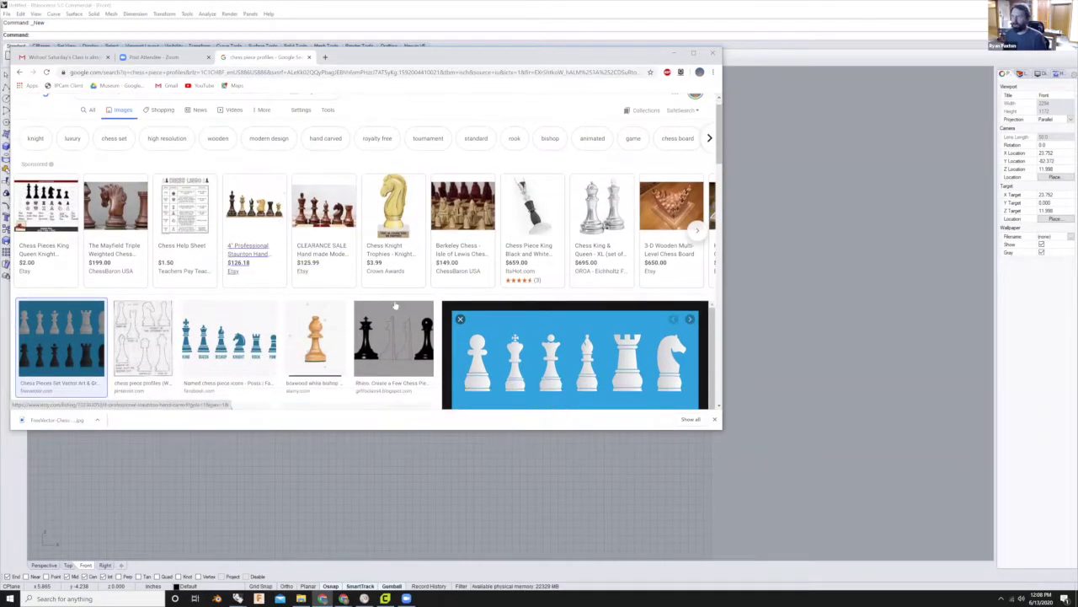
scroll(395, 305, down, 2)
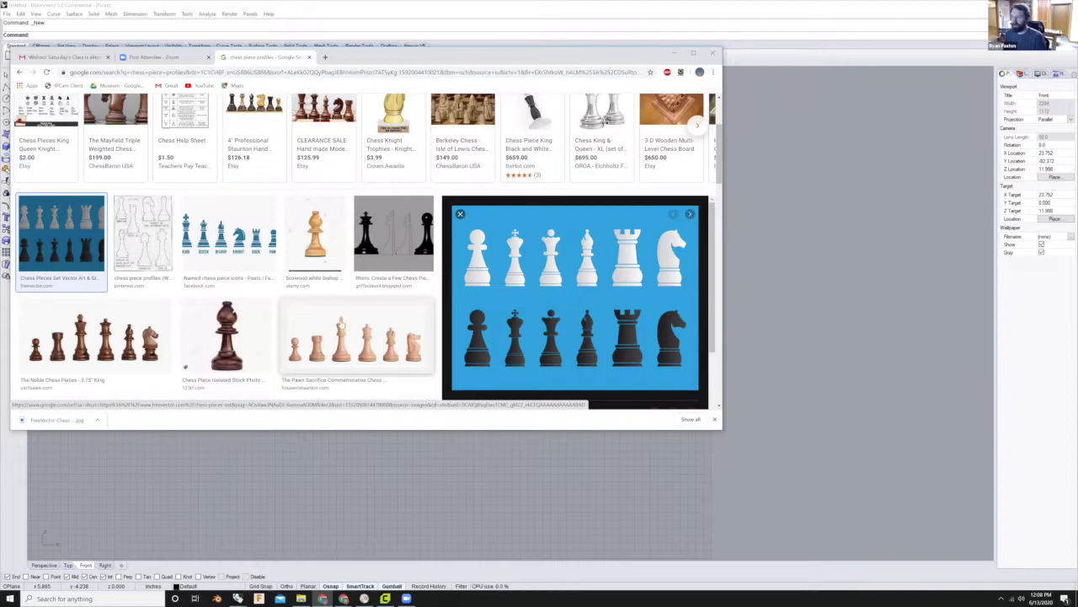
scroll(341, 323, down, 4)
scroll(344, 322, up, 2)
scroll(344, 322, down, 3)
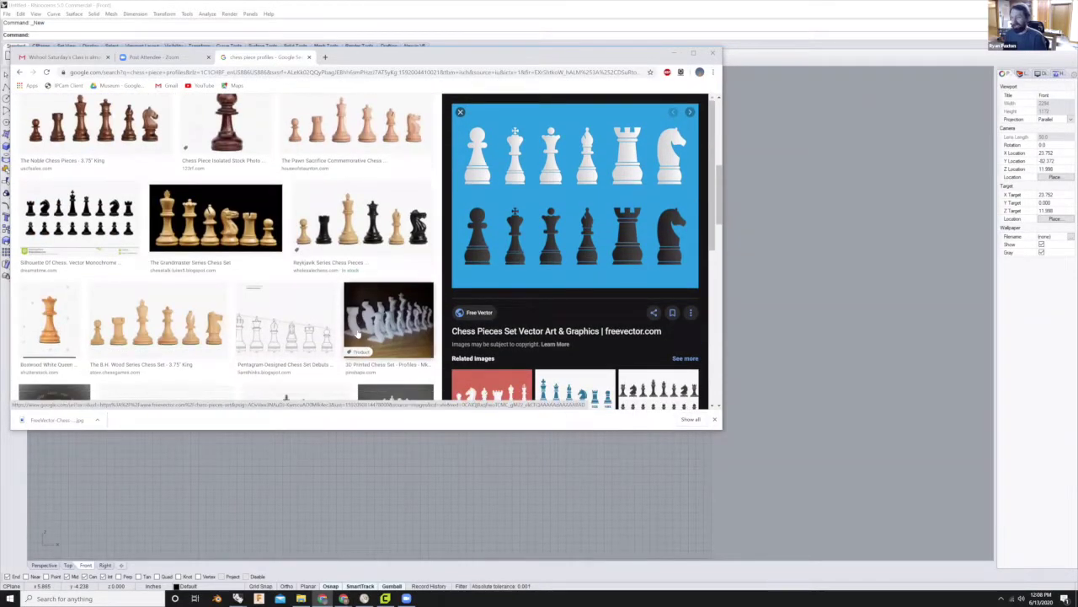
scroll(358, 334, down, 3)
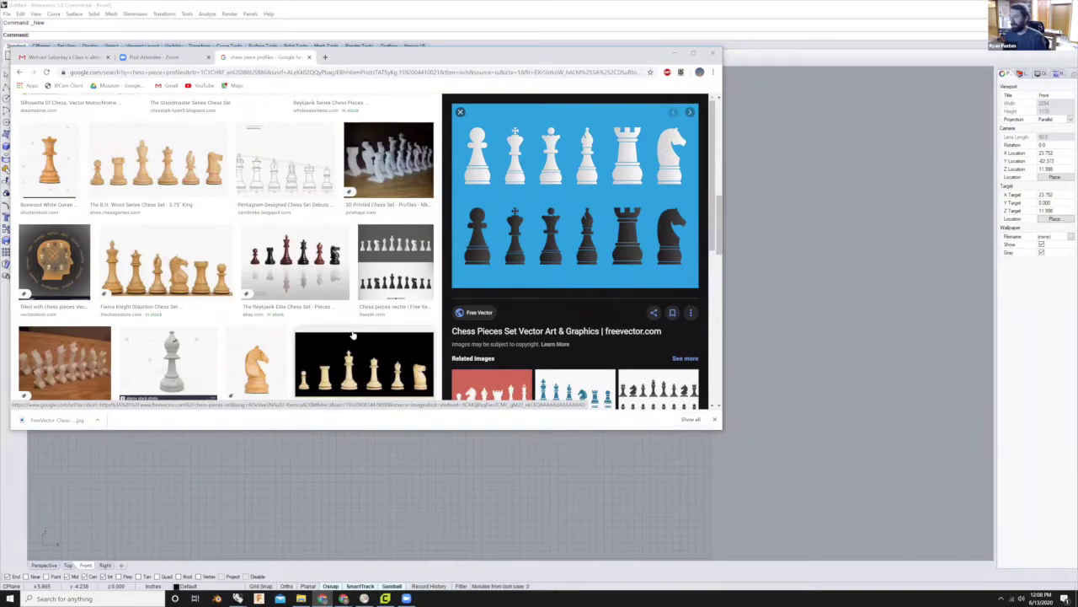
scroll(352, 336, up, 3)
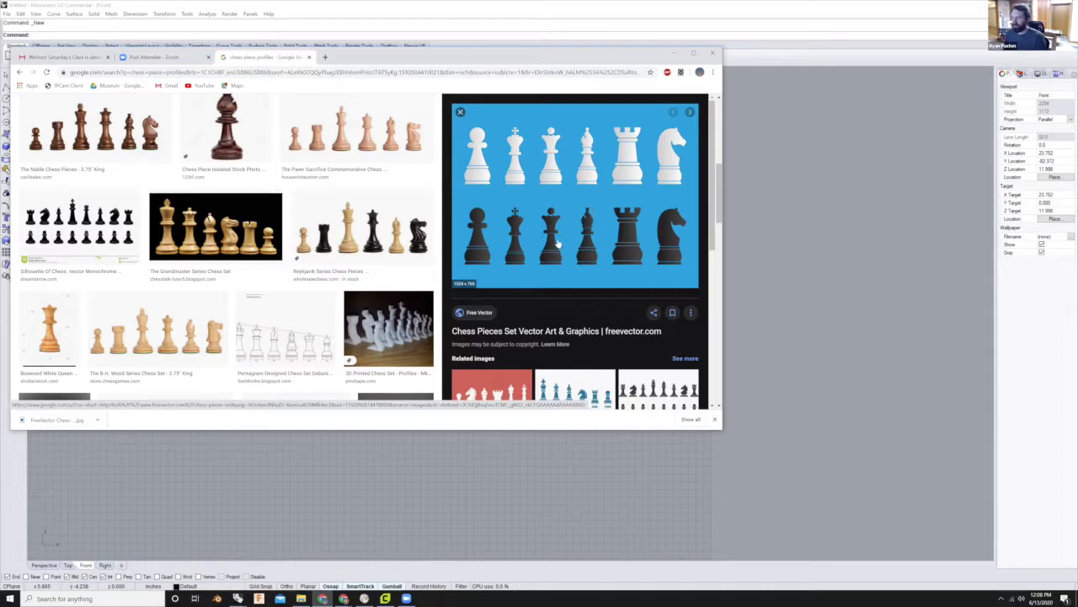
scroll(432, 280, up, 1)
scroll(432, 281, up, 3)
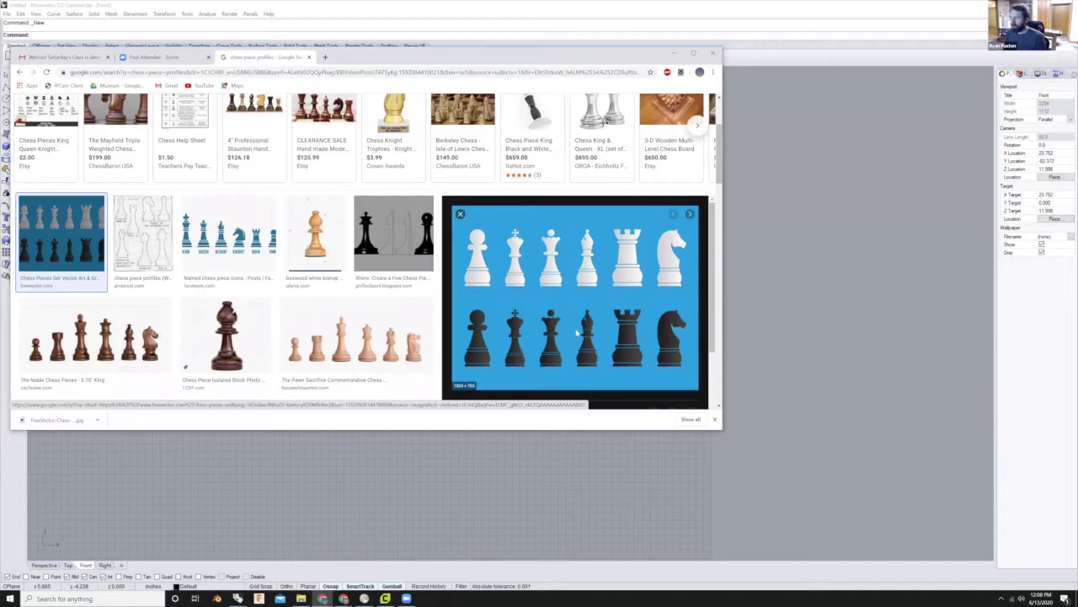
- Save the blue Chess Pieces Set vector image to the Downloads folder as "chess"
right_click(592, 283)
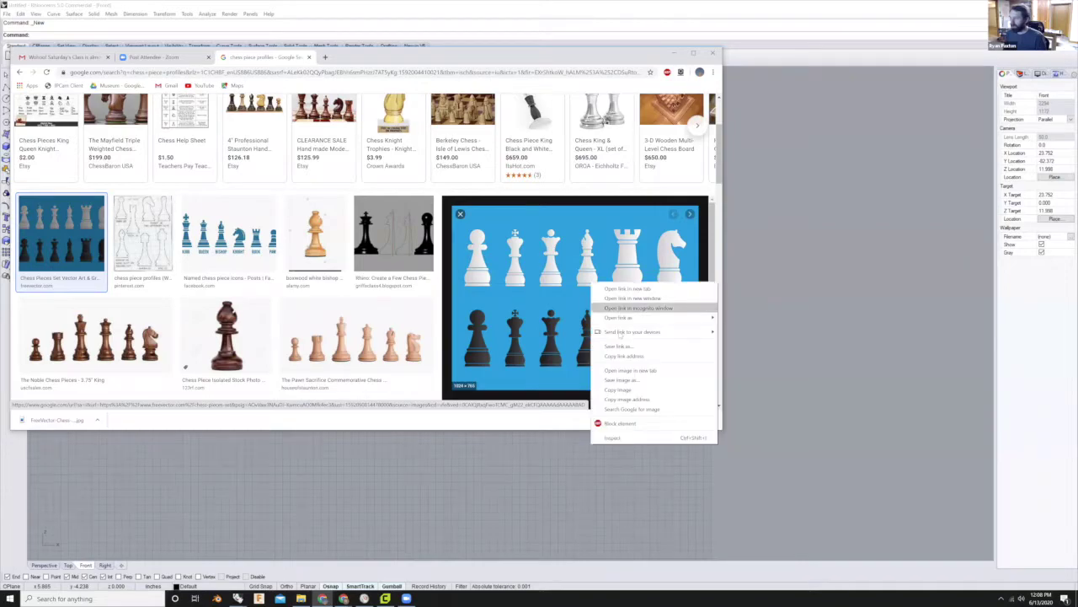
click(619, 380)
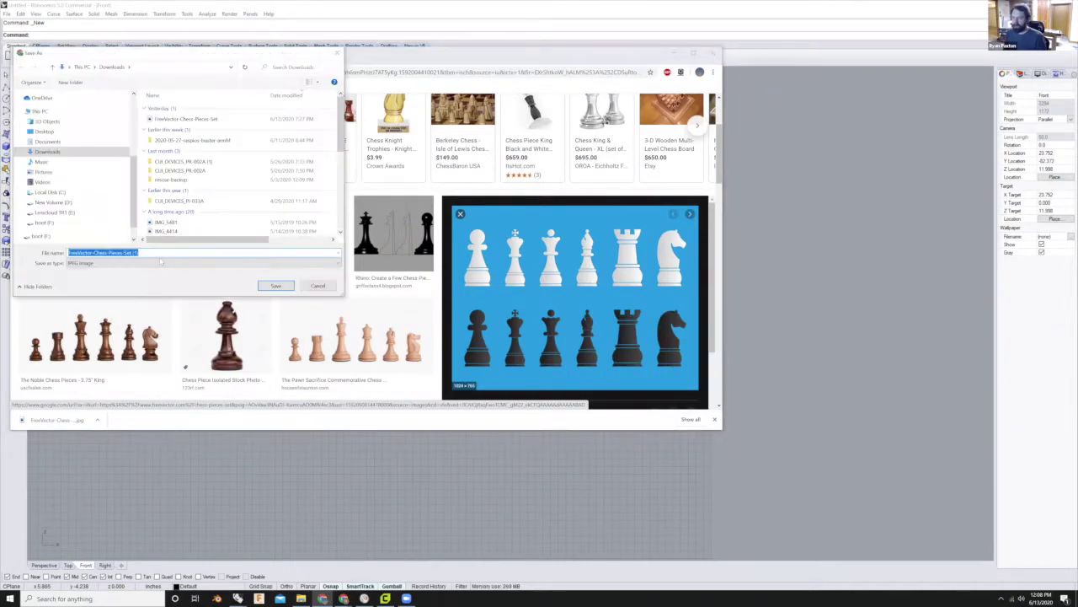
text(chess)
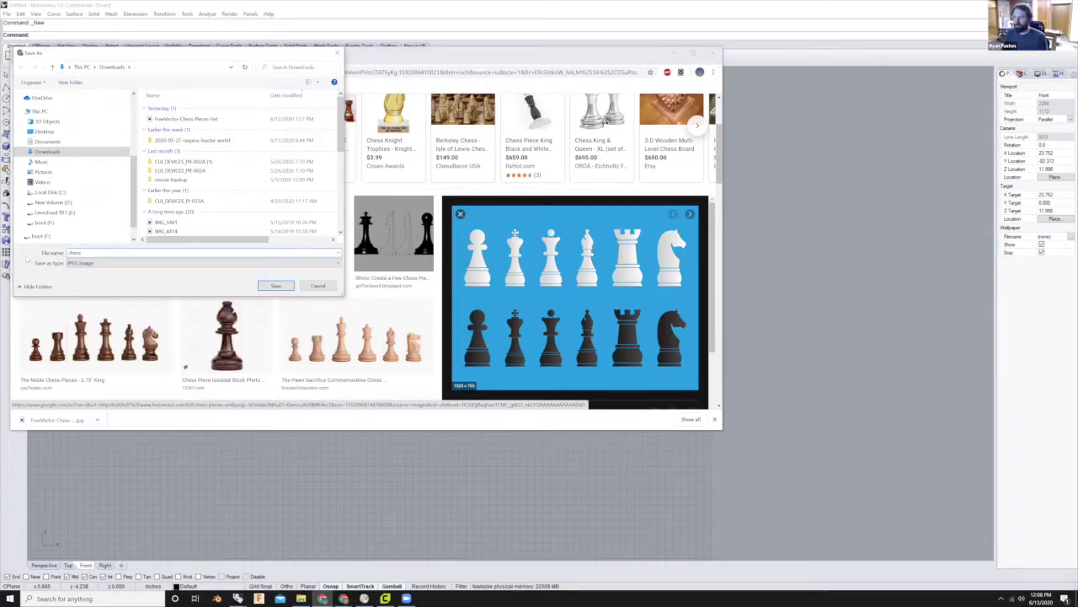
key(Return)
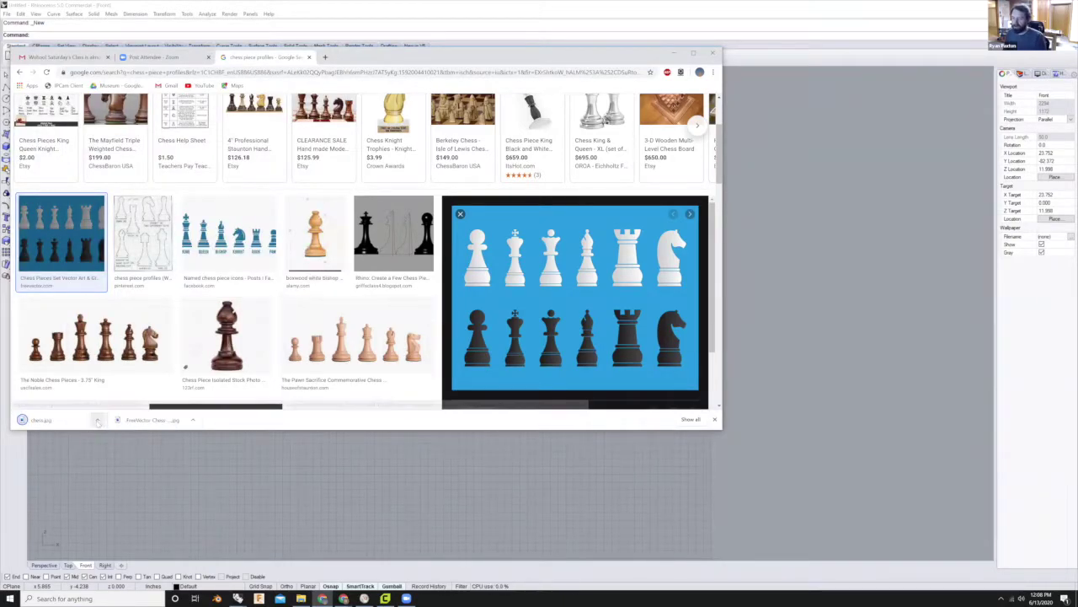
- Show the downloaded chess.jpg in its folder, minimize the browser and move the folder window aside to expose the Front viewport
click(97, 420)
click(119, 458)
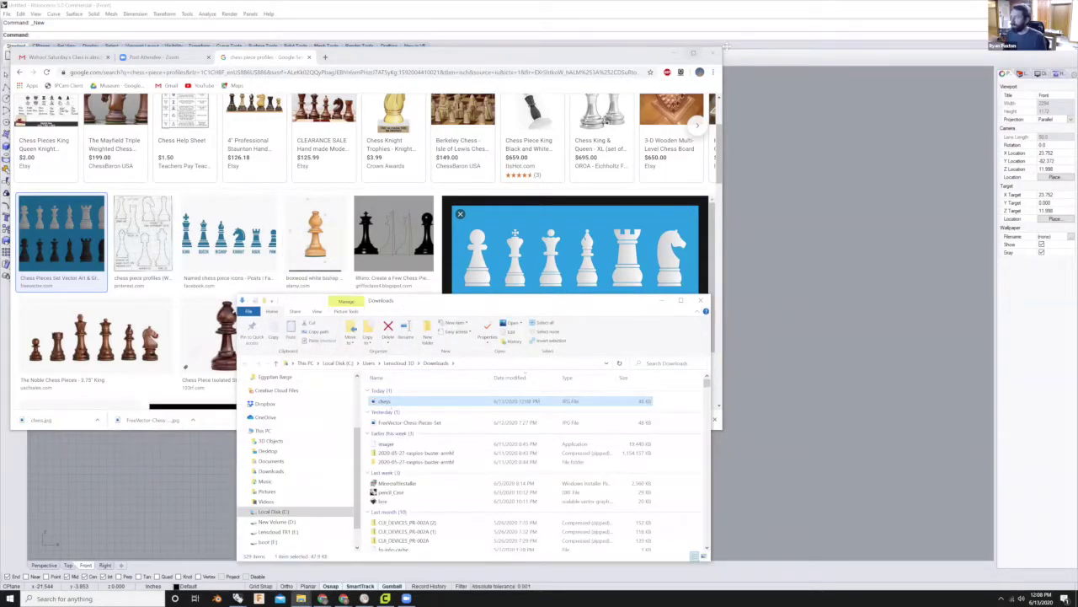
click(667, 53)
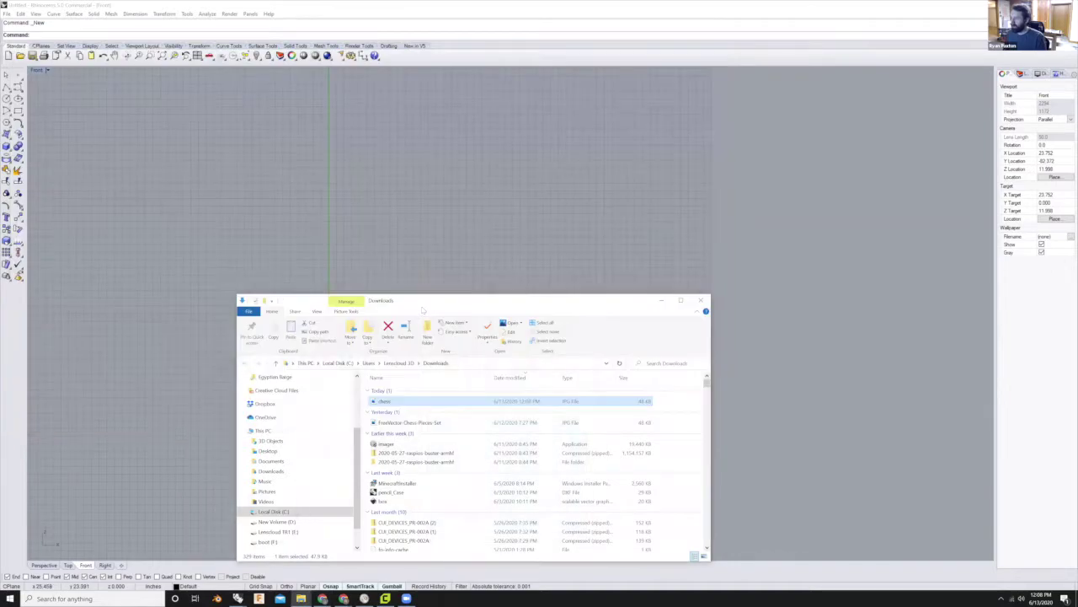
drag(481, 298, 901, 145)
- Bring chess.jpg from the Downloads folder into the Rhino Front viewport as a picture frame
drag(733, 235, 339, 301)
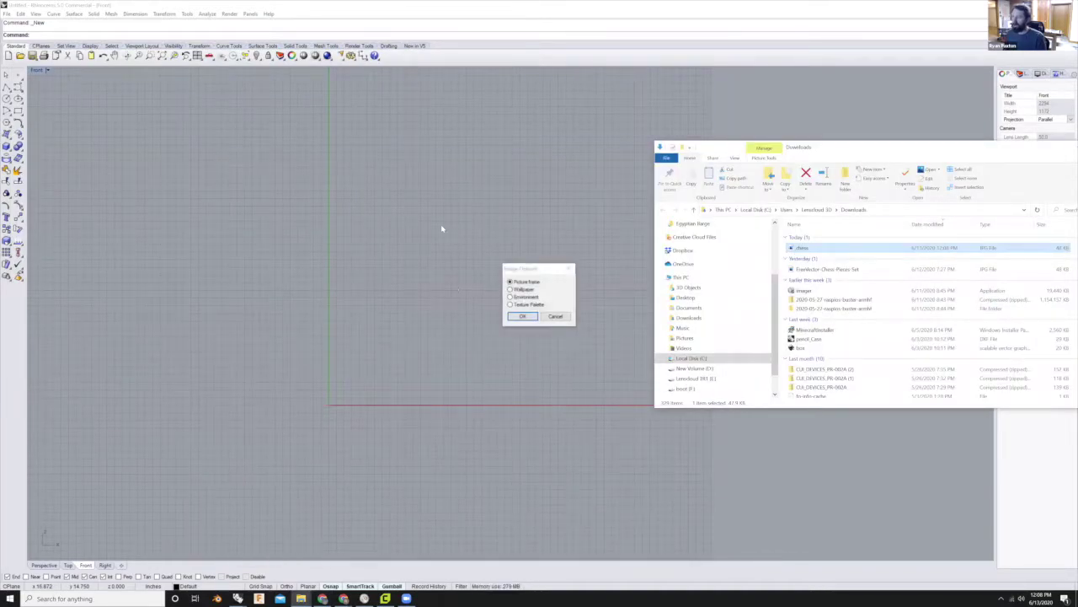
click(502, 244)
drag(518, 268, 474, 230)
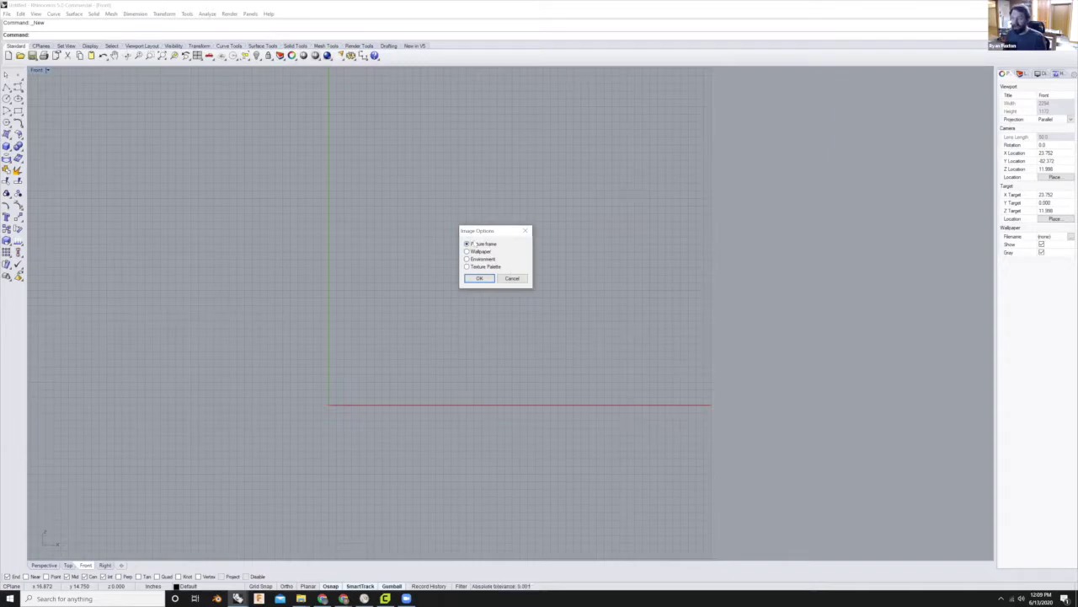
click(479, 279)
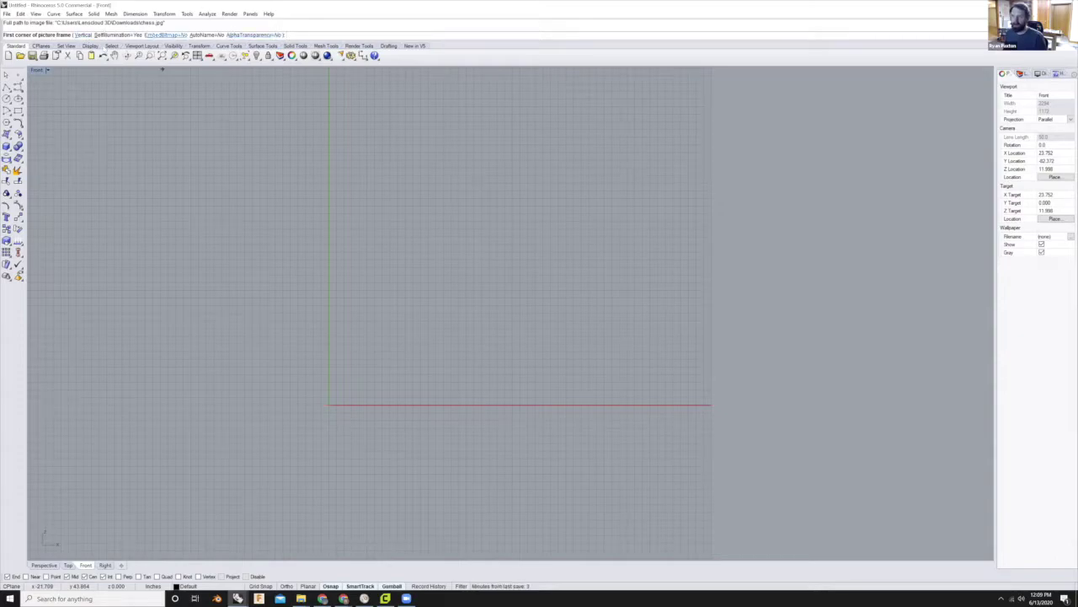
- Place the chess picture frame with its first corner at the origin (0) and its base running horizontally along the X axis
drag(270, 104, 272, 101)
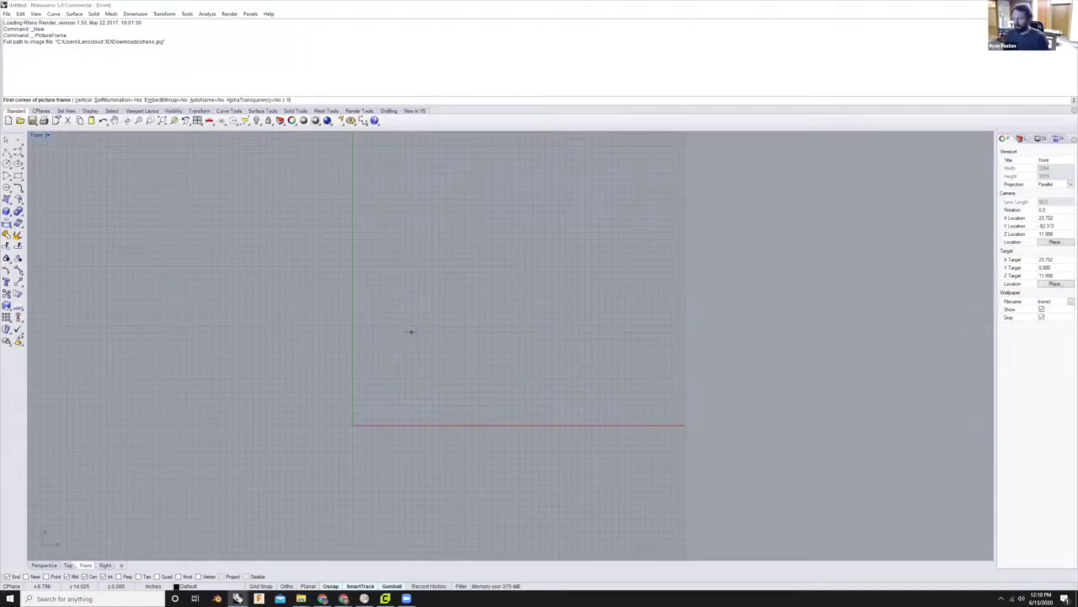
click(353, 425)
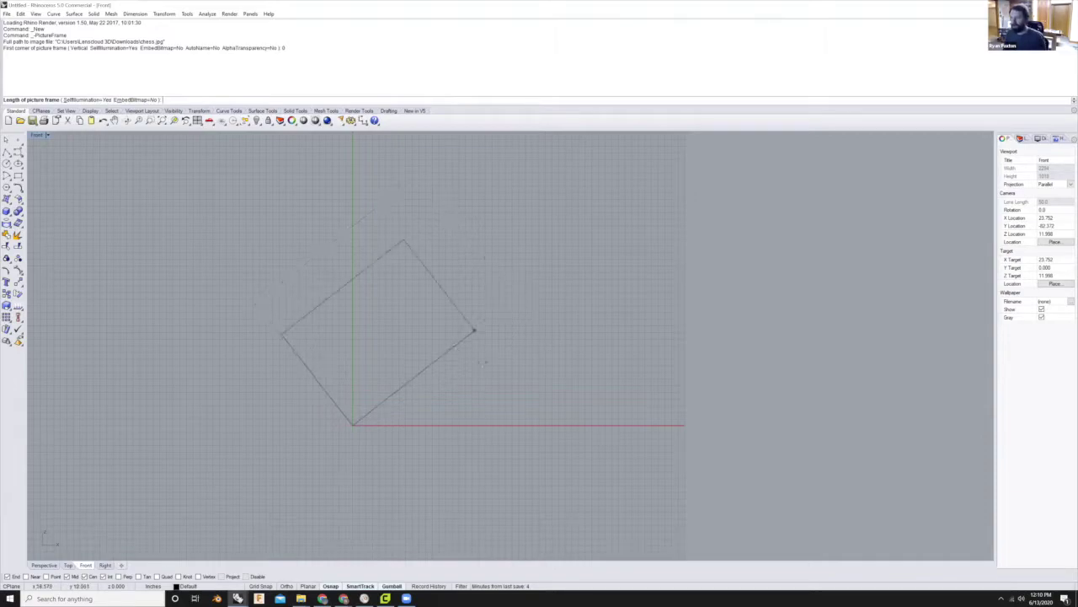
key(shift)
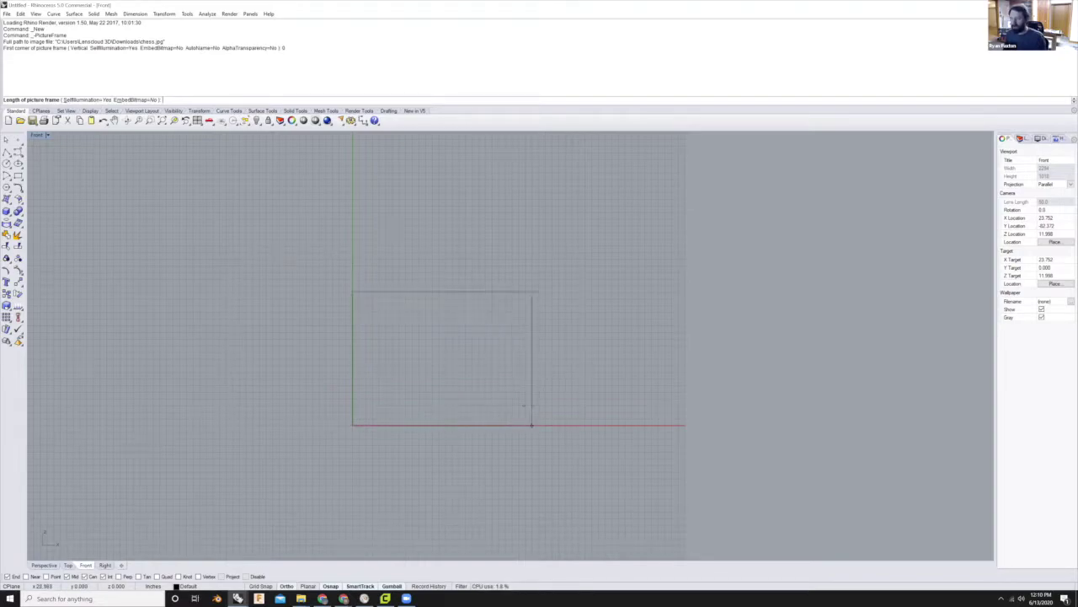
click(521, 411)
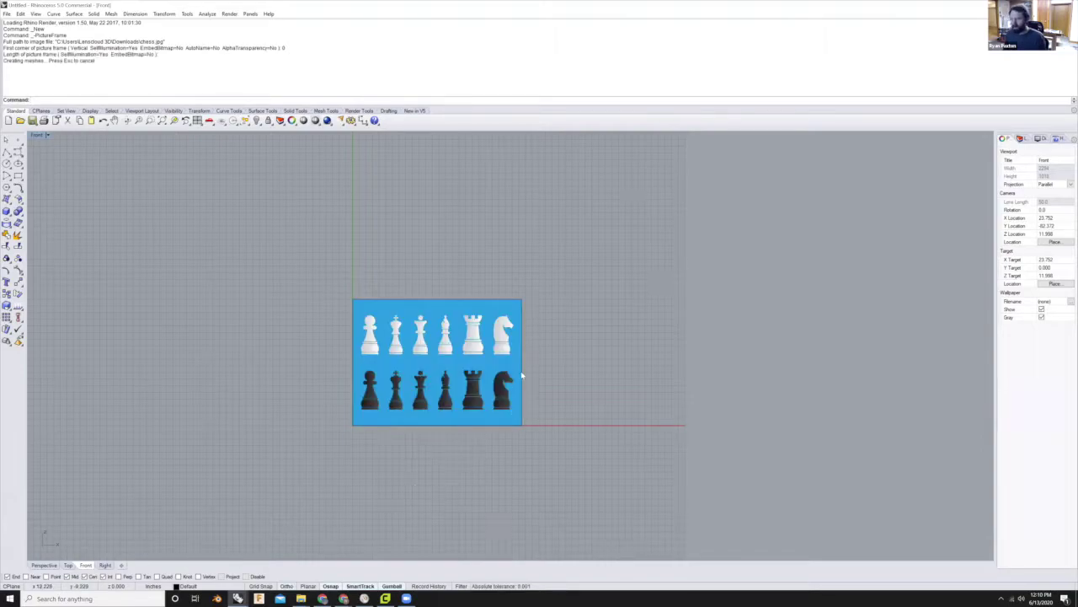
scroll(414, 375, up, 3)
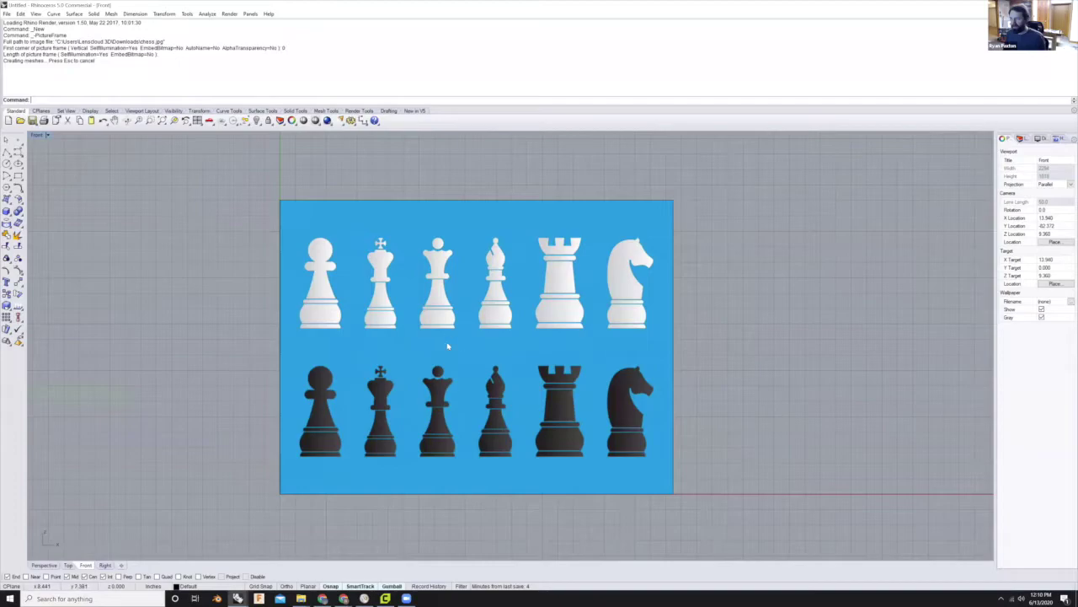
scroll(447, 345, down, 4)
scroll(447, 337, up, 1)
scroll(447, 328, up, 2)
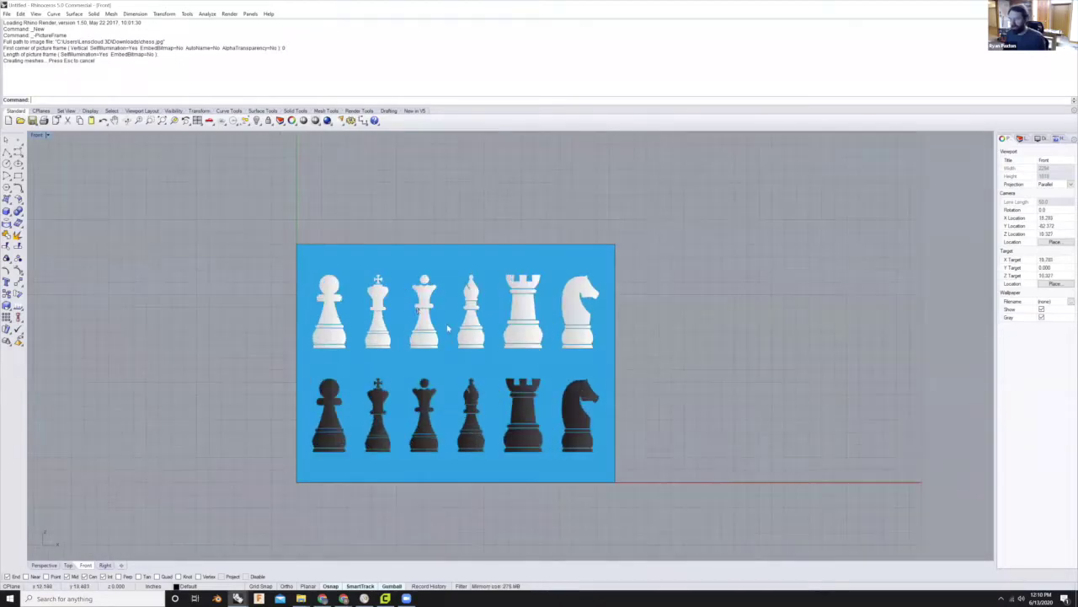
scroll(440, 315, down, 1)
- Try moving the chess picture frame along the X axis with the gumball, undoing each move
click(418, 325)
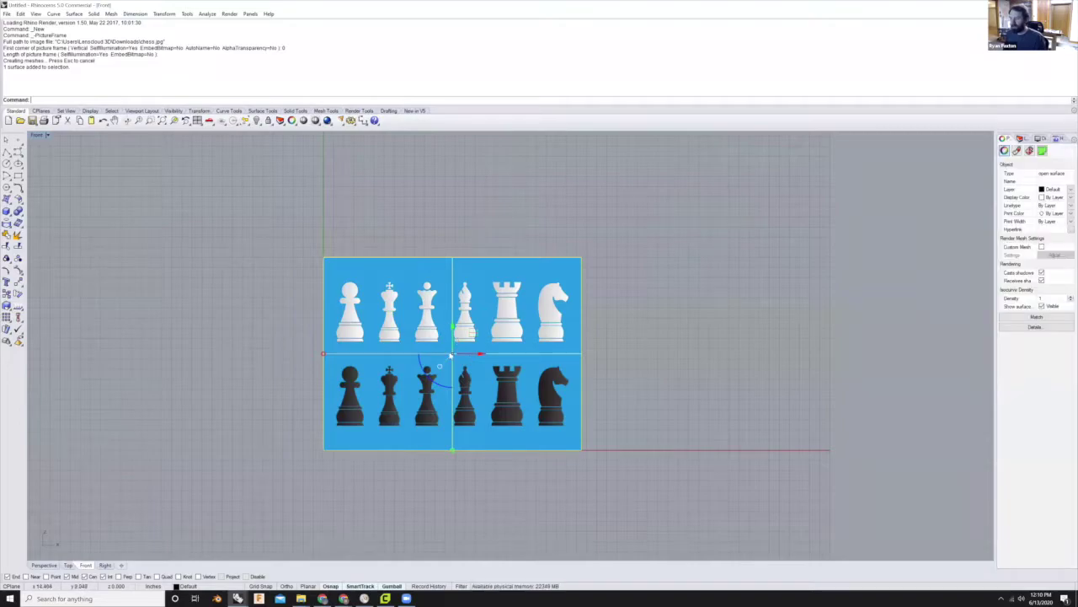
drag(482, 353, 527, 353)
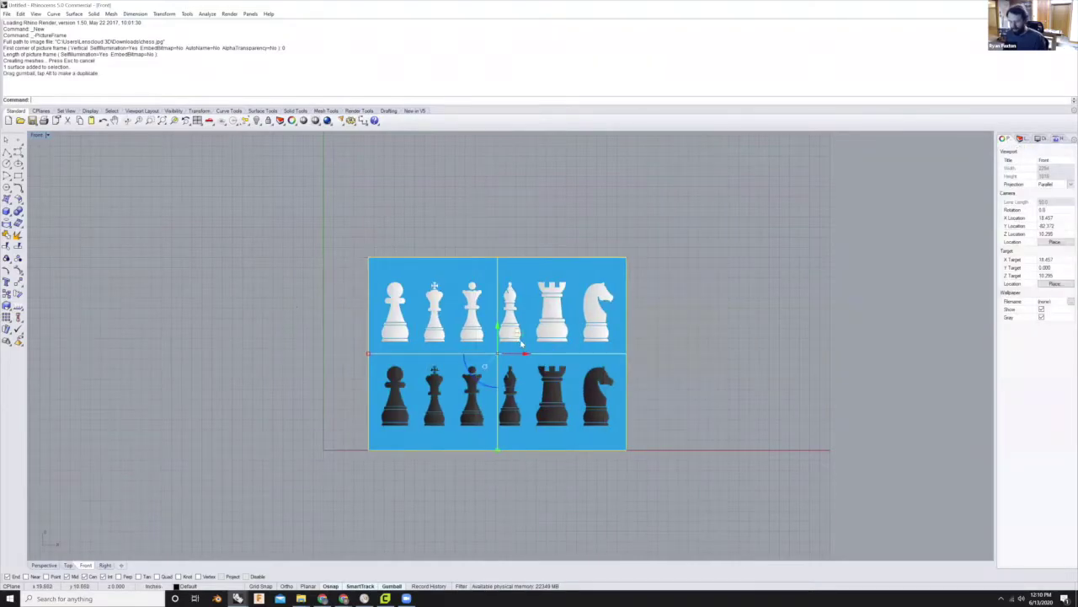
key(ctrl+z)
key(Escape)
scroll(497, 396, up, 1)
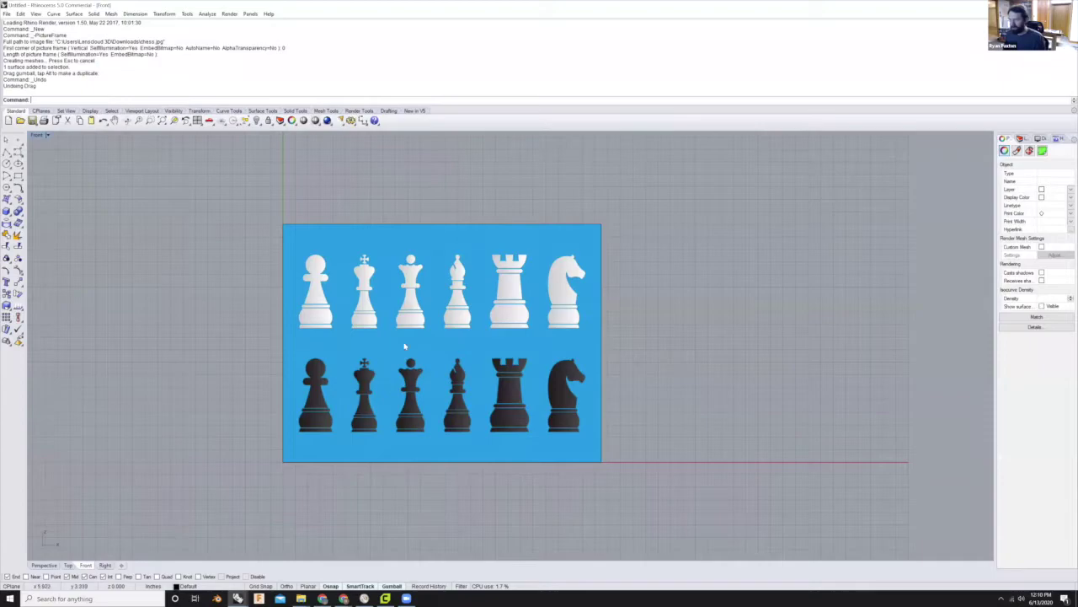
scroll(431, 336, down, 3)
scroll(430, 334, up, 1)
click(385, 404)
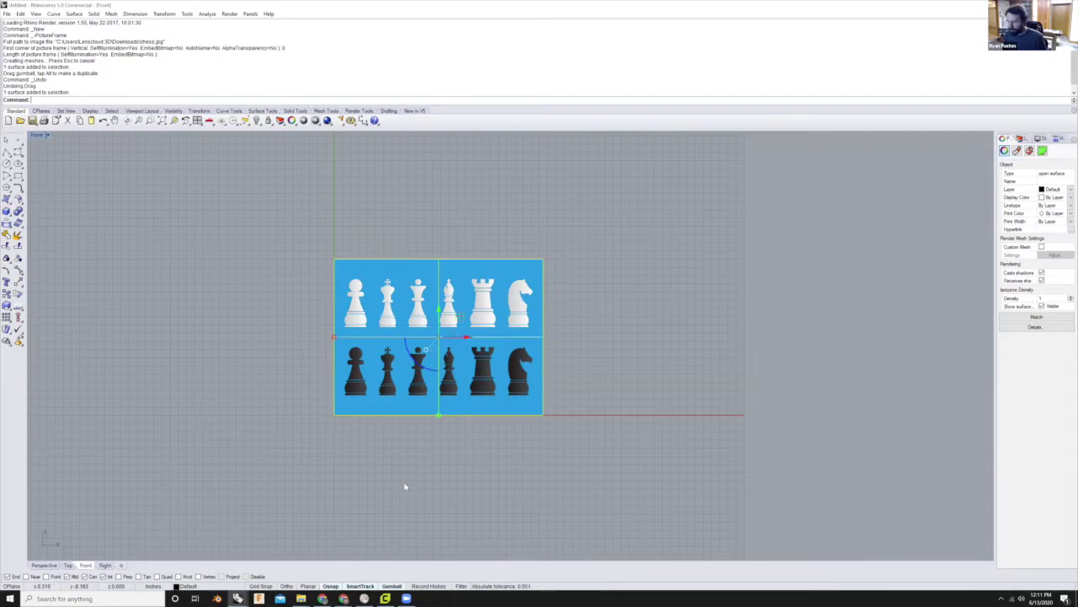
drag(464, 337, 687, 336)
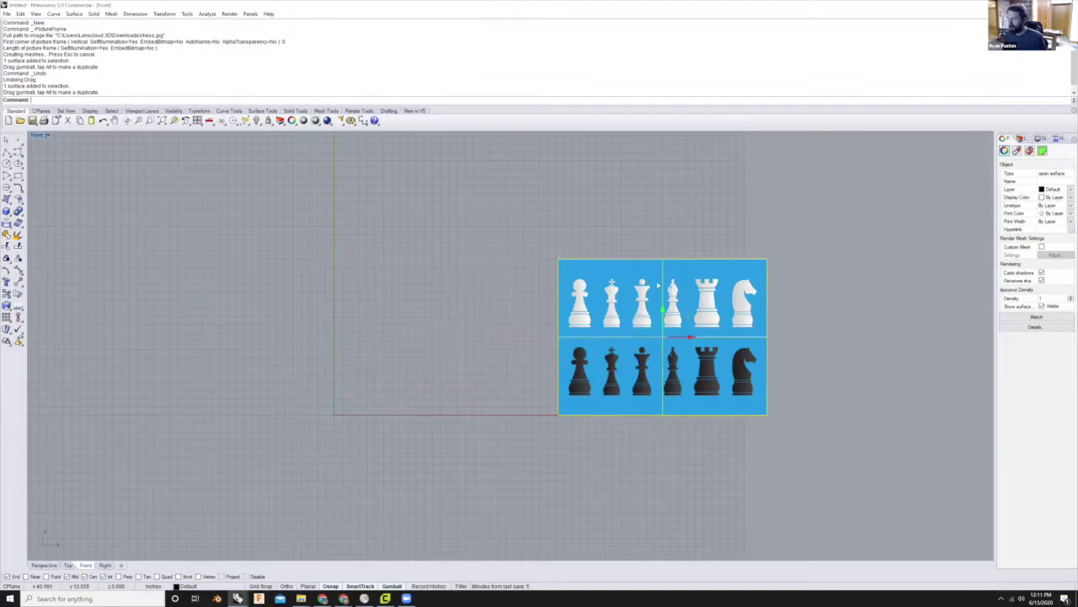
key(ctrl+z)
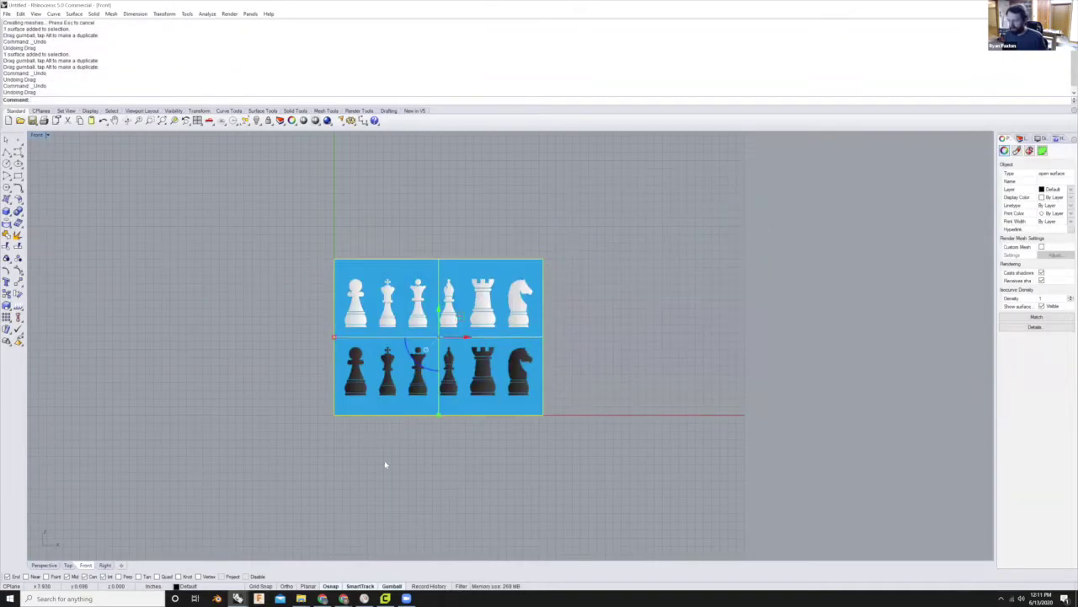
- Try stretching the picture frame horizontally with the gumball's scale handle, undo the stretch and deselect the frame
drag(336, 335, 165, 323)
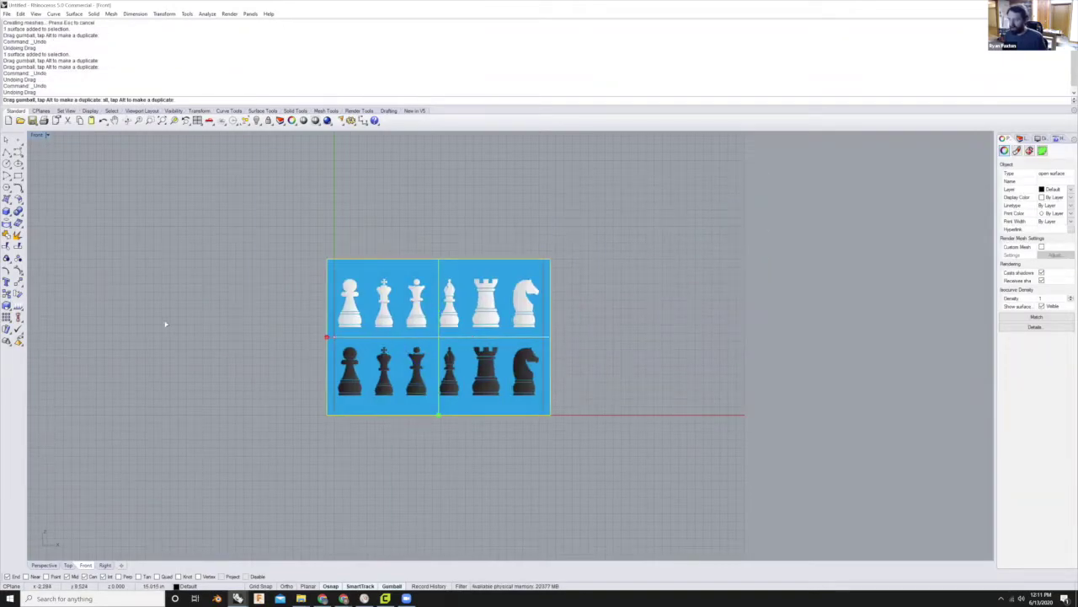
drag(251, 340, 355, 345)
key(ctrl+z)
key(Escape)
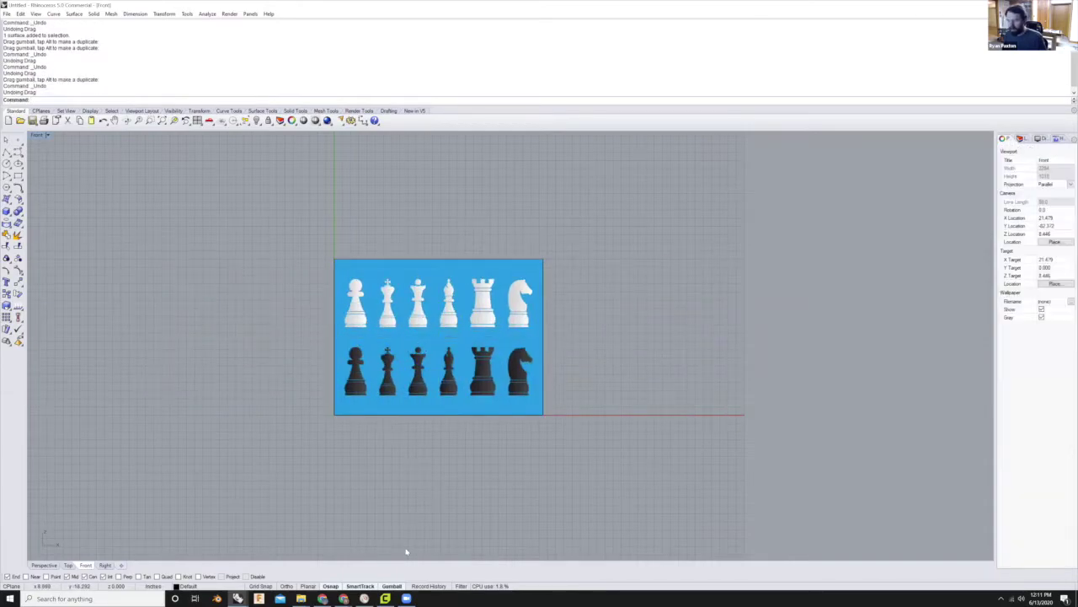
- Select the picture frame and toggle first the Gumball and then Osnap off and back on
click(391, 585)
click(362, 371)
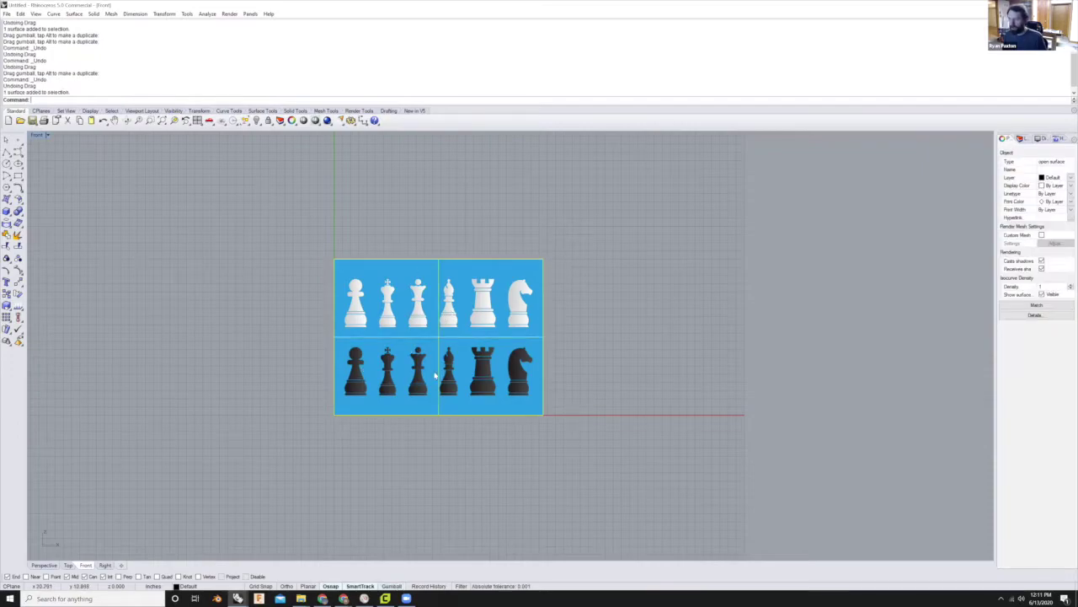
click(392, 586)
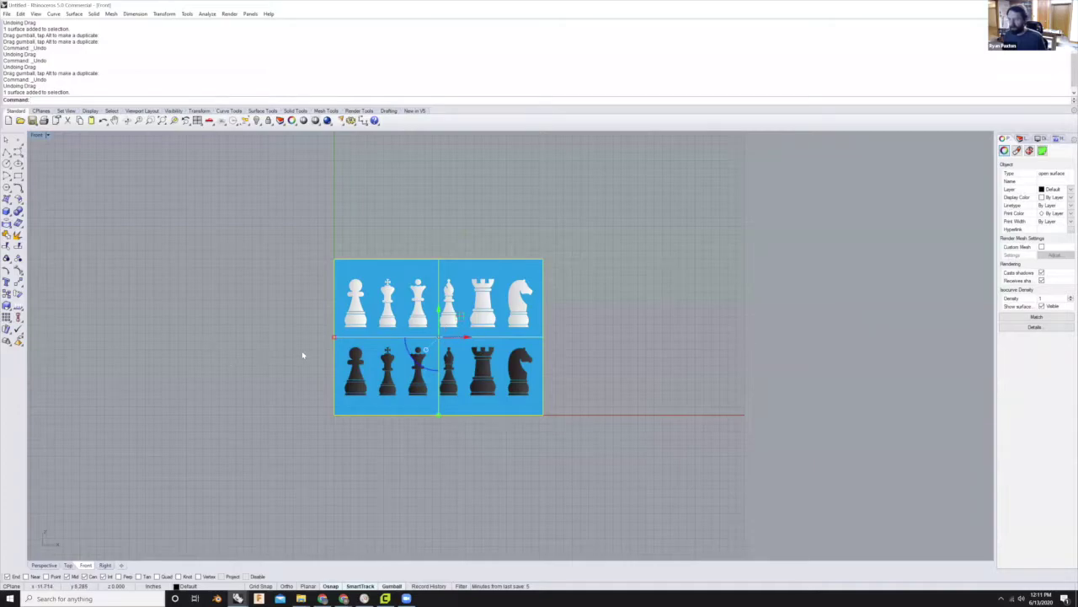
right_drag(303, 355, 285, 376)
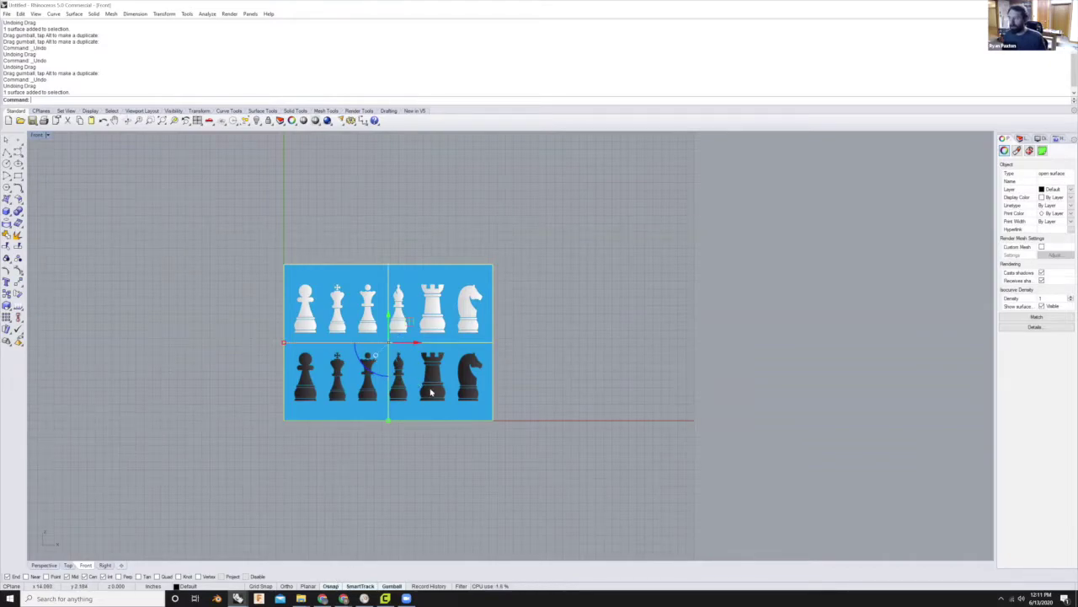
scroll(430, 392, up, 2)
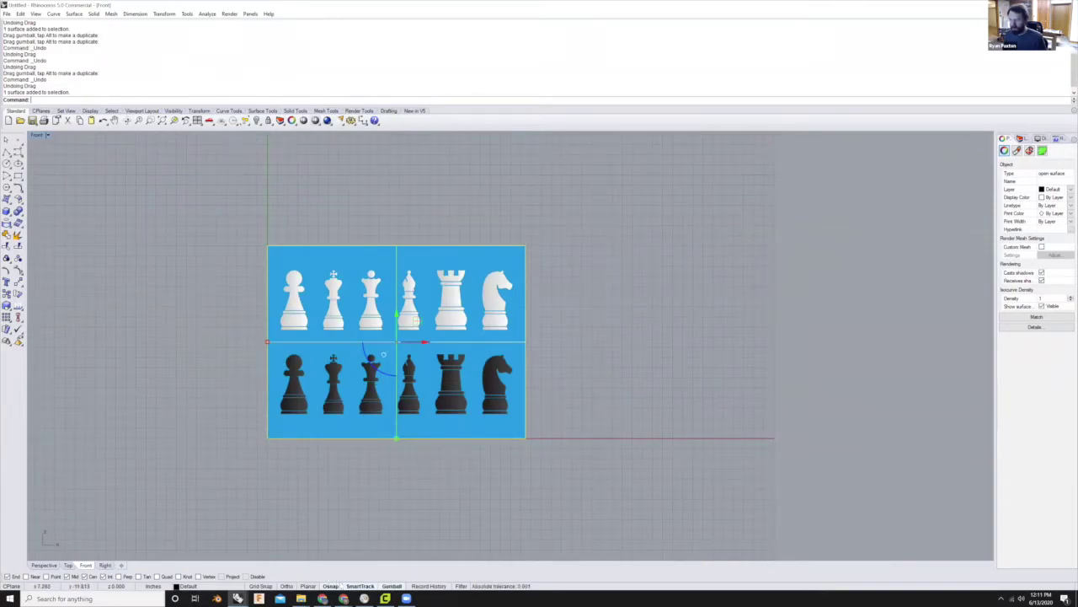
click(333, 586)
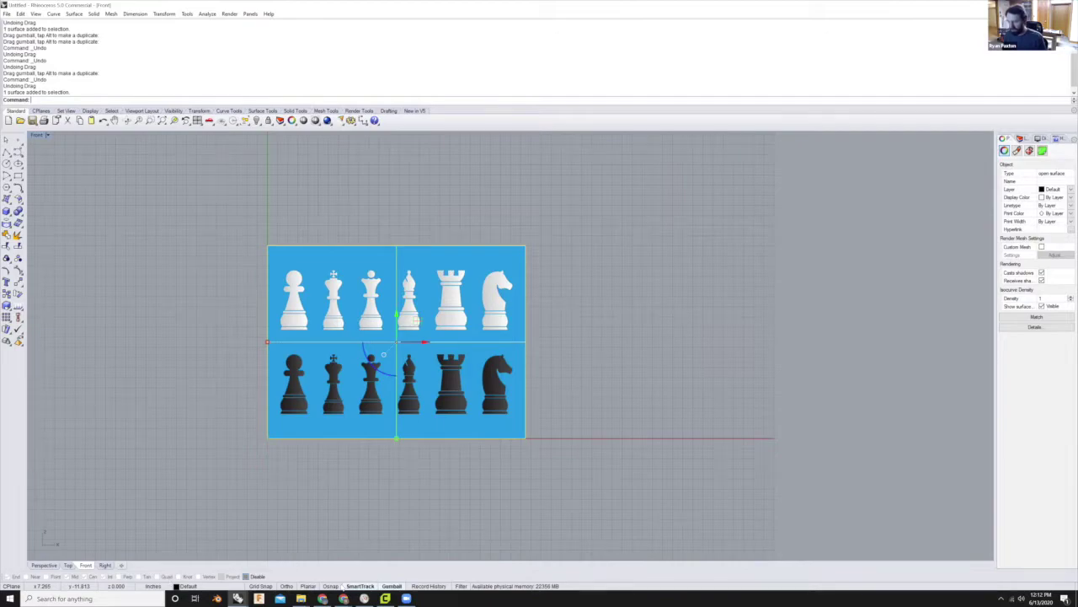
click(331, 586)
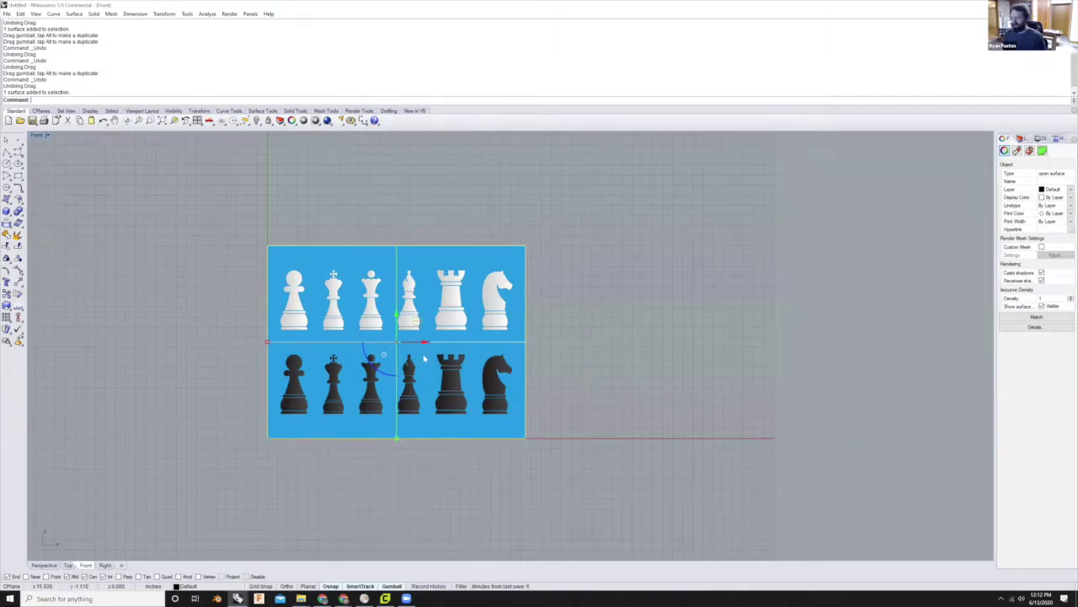
- Examine the chess piece profiles in the reference image up close, briefly checking the source picture in Chrome
scroll(419, 350, up, 2)
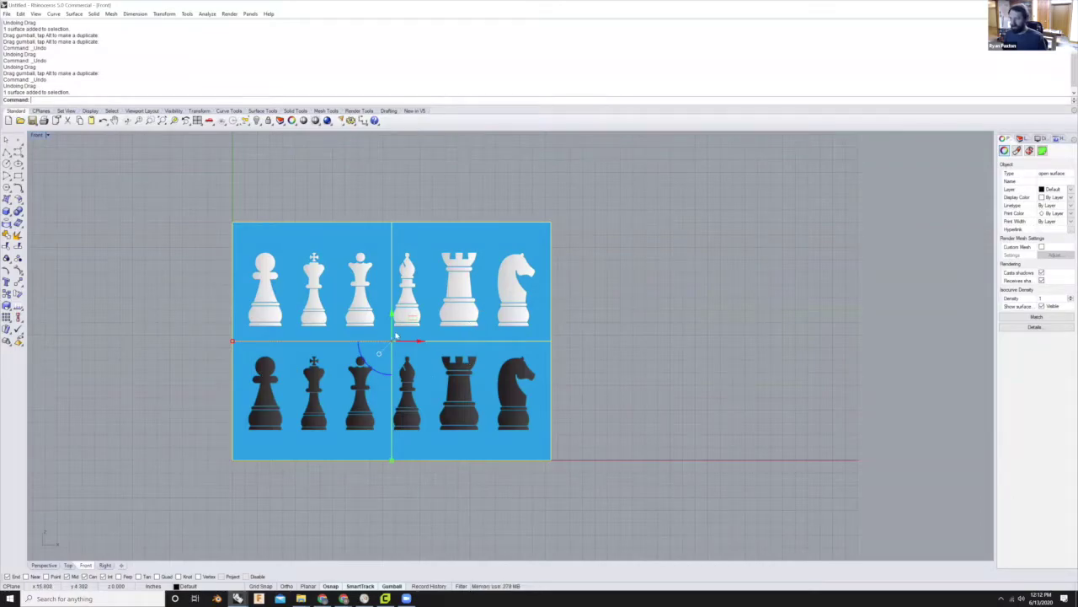
scroll(396, 401, up, 4)
scroll(397, 398, down, 3)
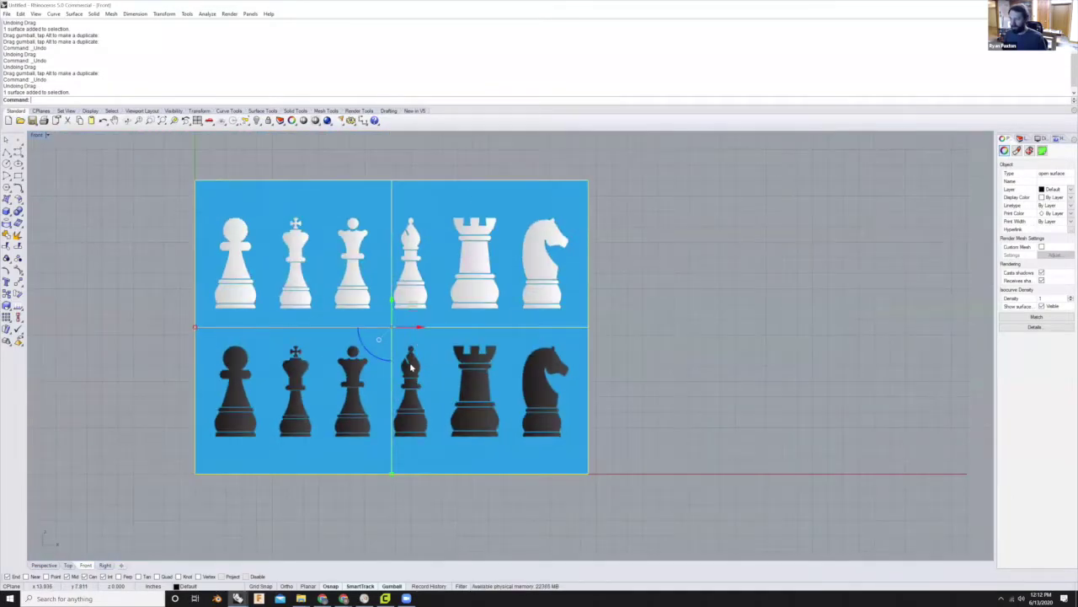
scroll(411, 367, up, 3)
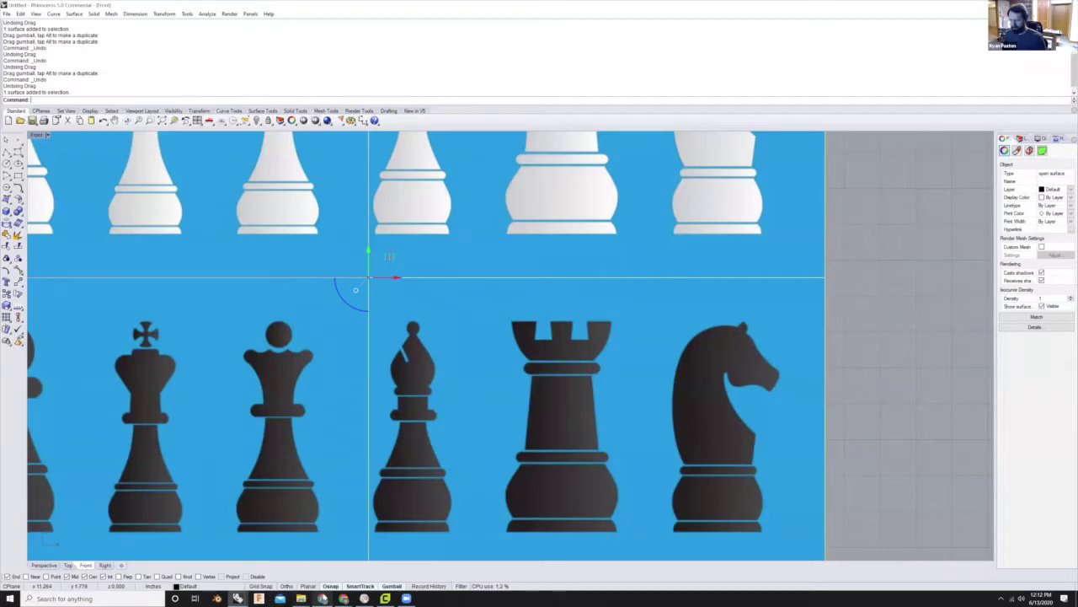
click(323, 598)
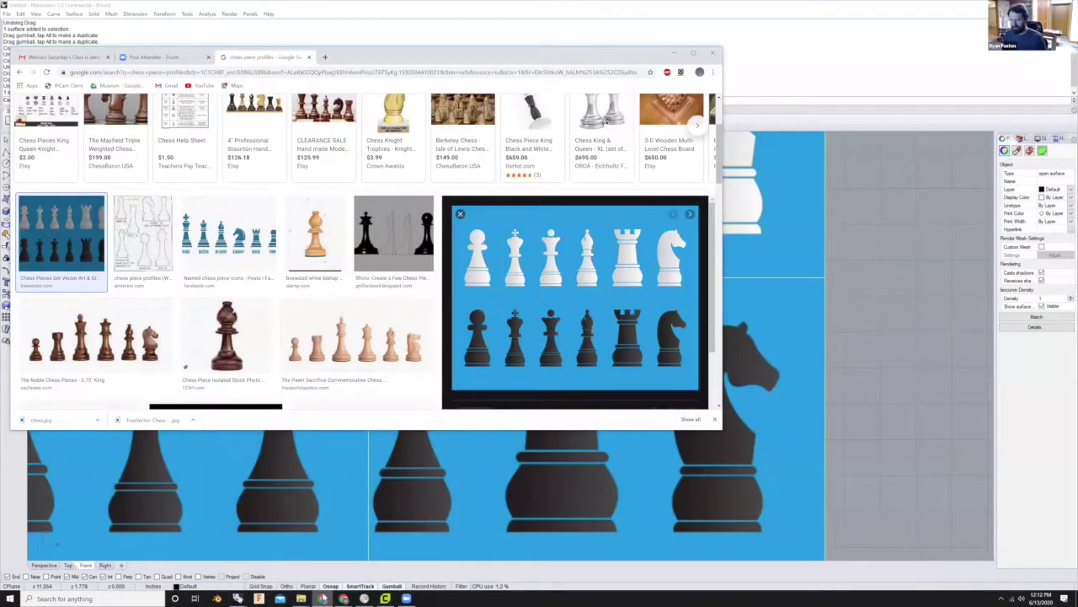
click(323, 598)
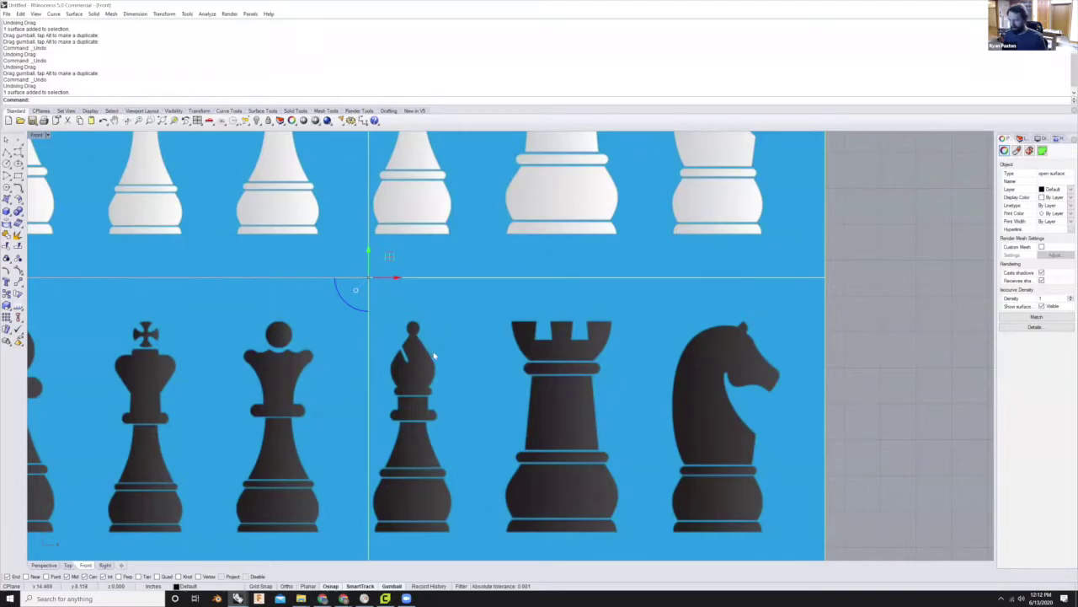
scroll(417, 371, up, 1)
scroll(396, 472, down, 2)
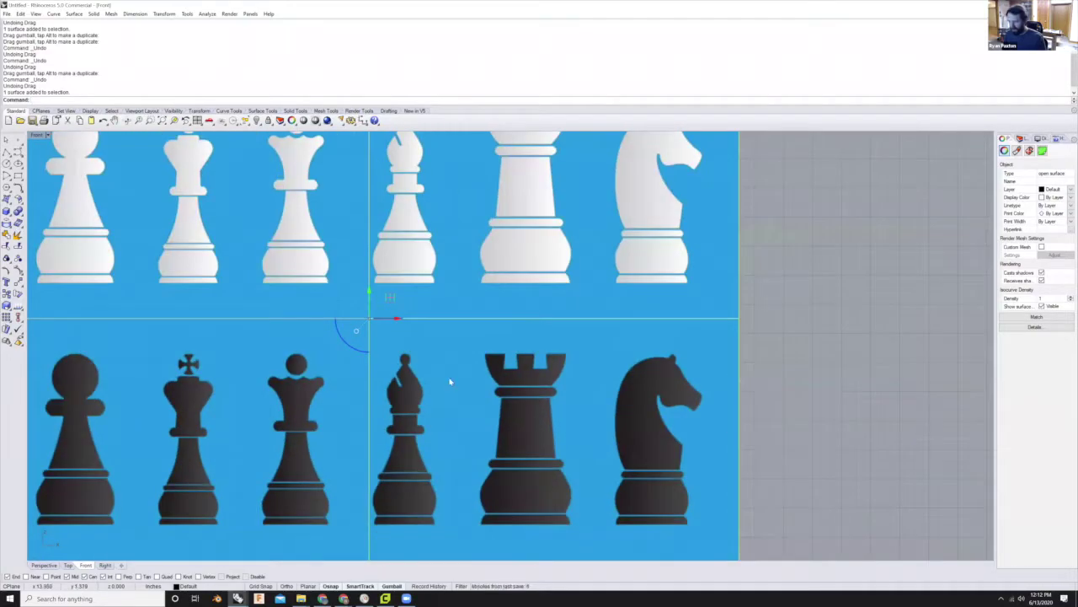
scroll(404, 363, down, 2)
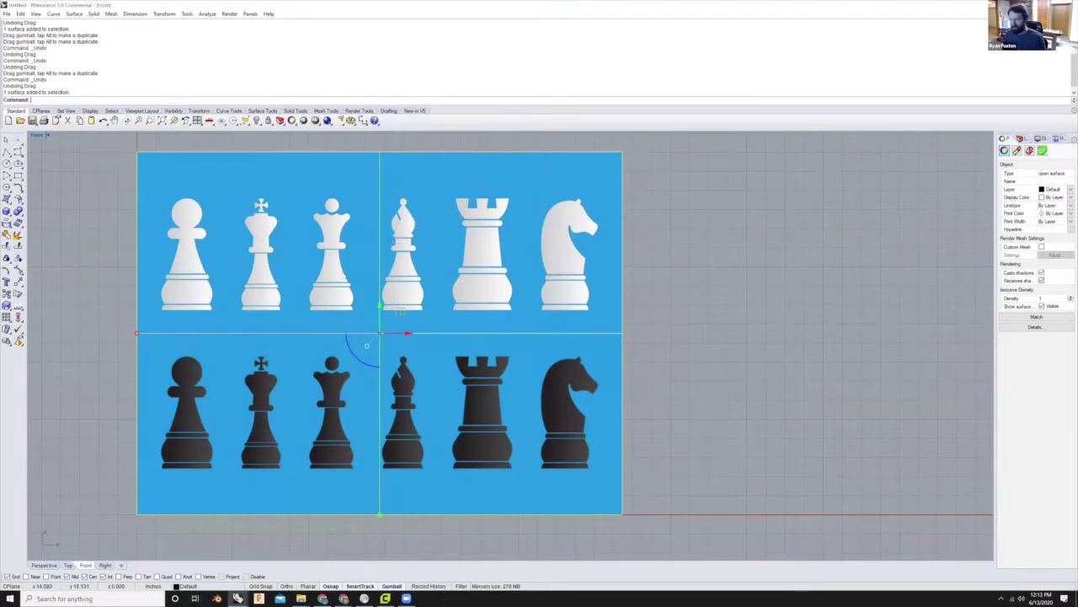
click(7, 152)
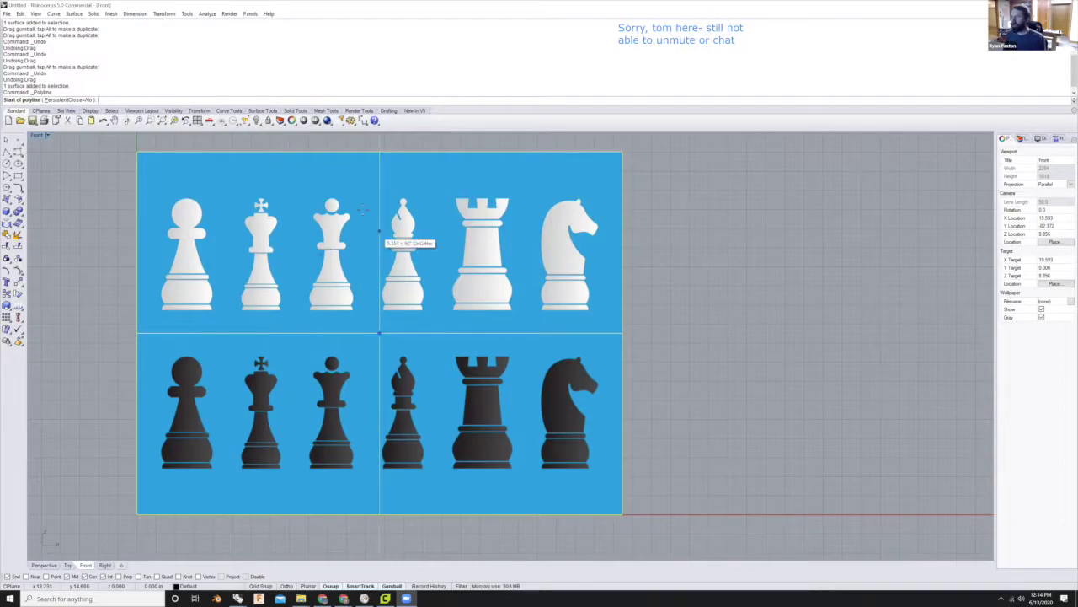
scroll(397, 287, down, 3)
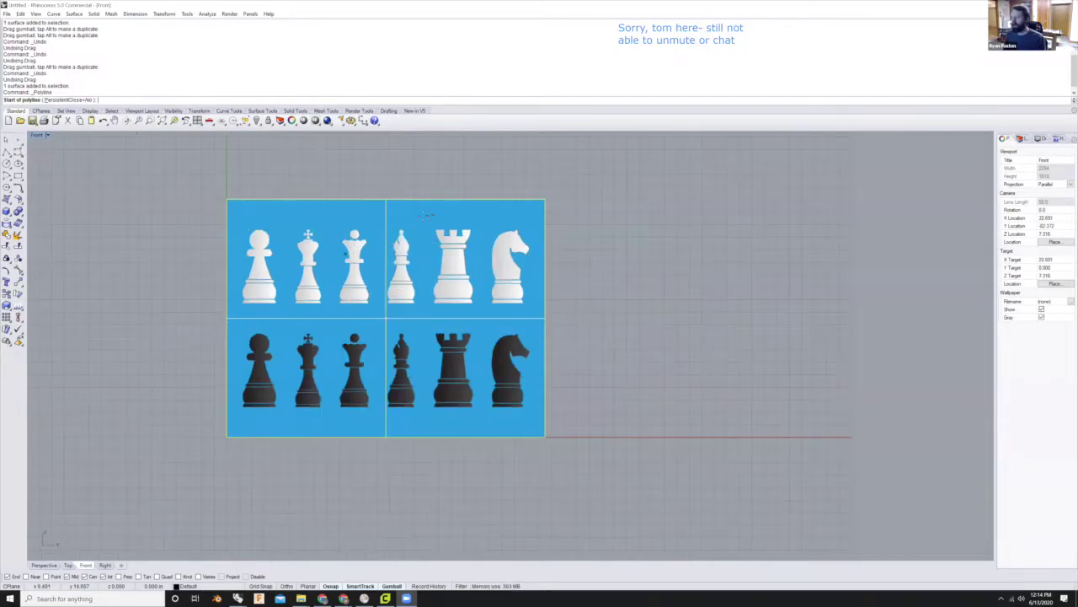
scroll(413, 236, up, 2)
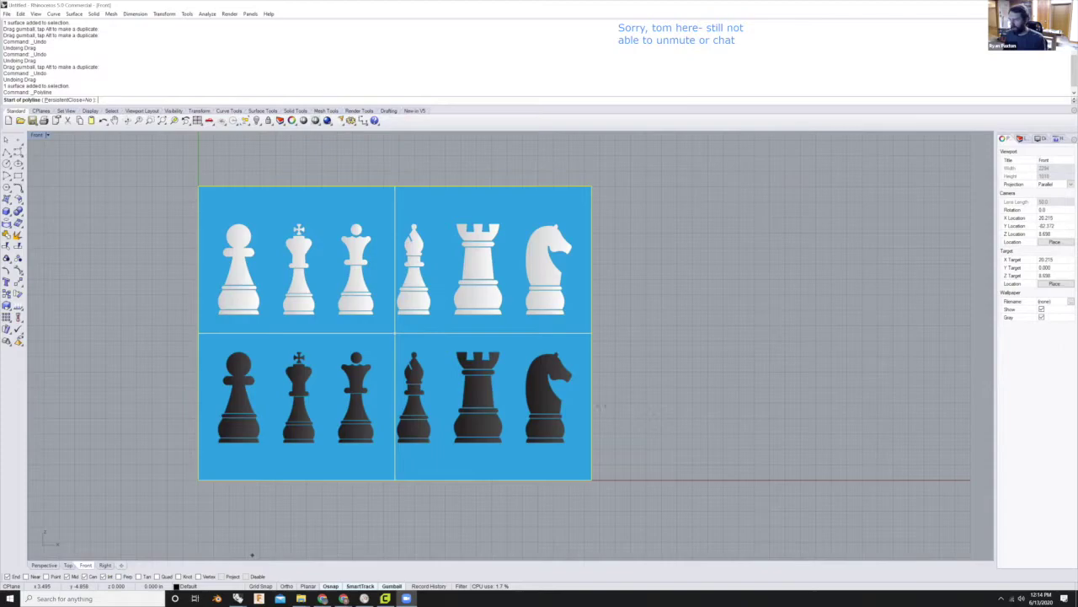
click(396, 334)
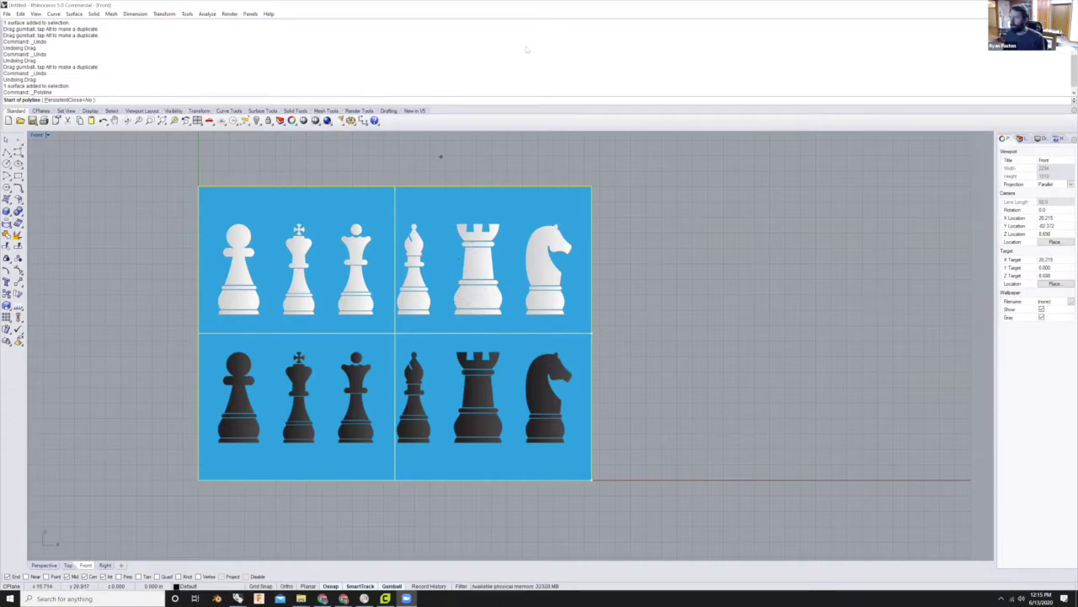
double_click(779, 6)
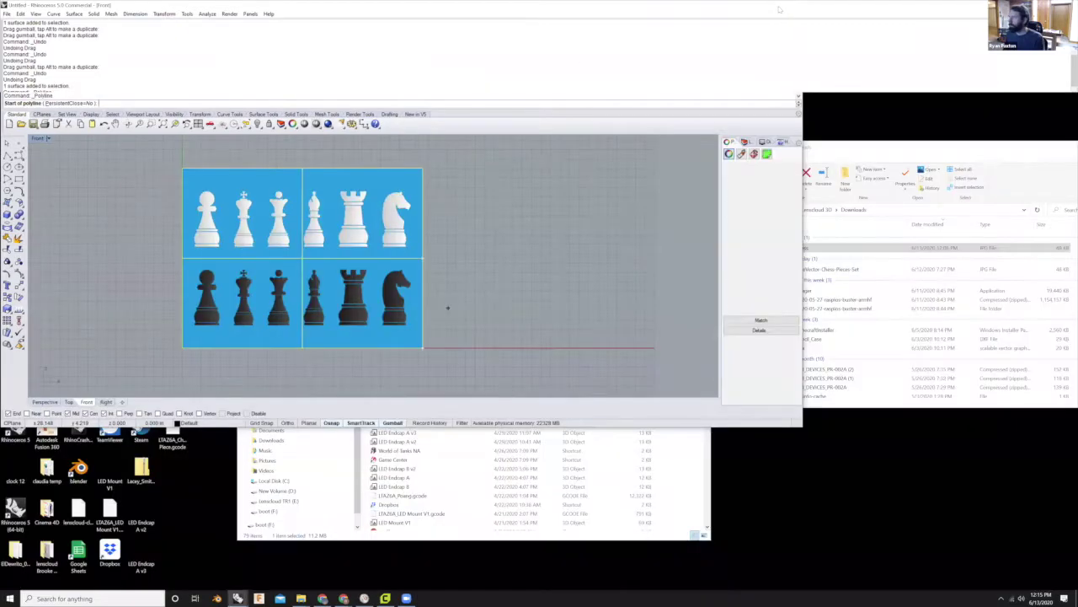
click(775, 6)
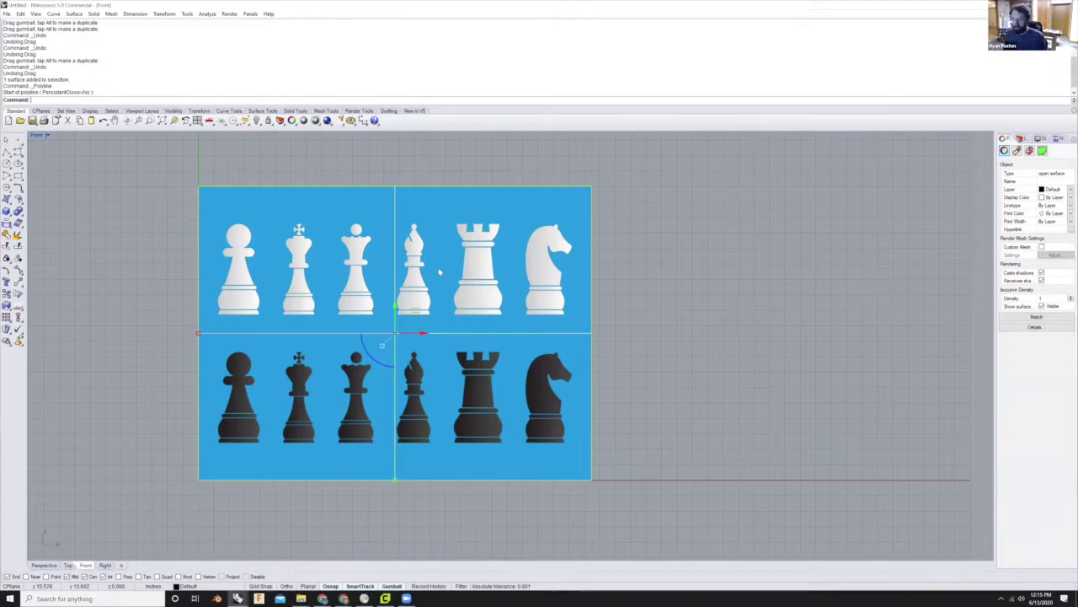
- Lock the selected chess picture frame with the Lock command
text(Lock)
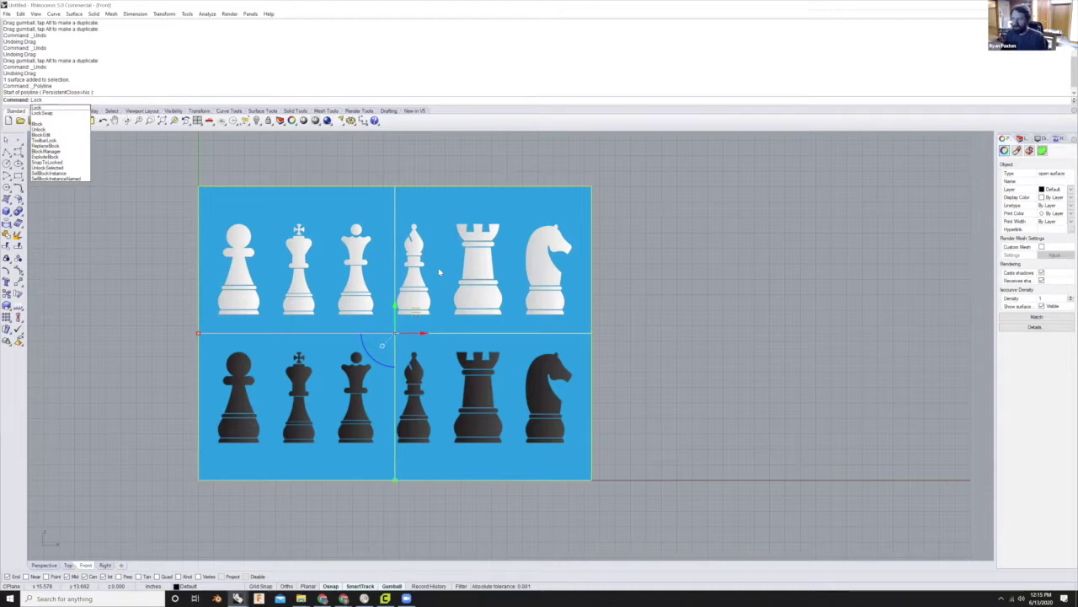
key(Return)
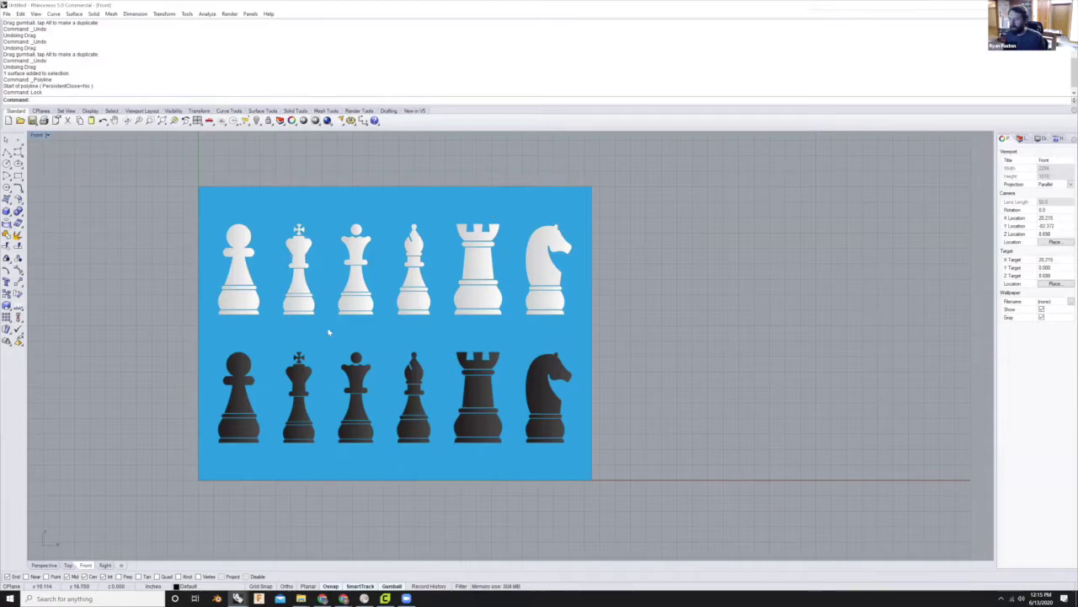
- Start a control point curve below the black bishop's top ball and trace the left outline of its head down to the neck
scroll(366, 352, down, 3)
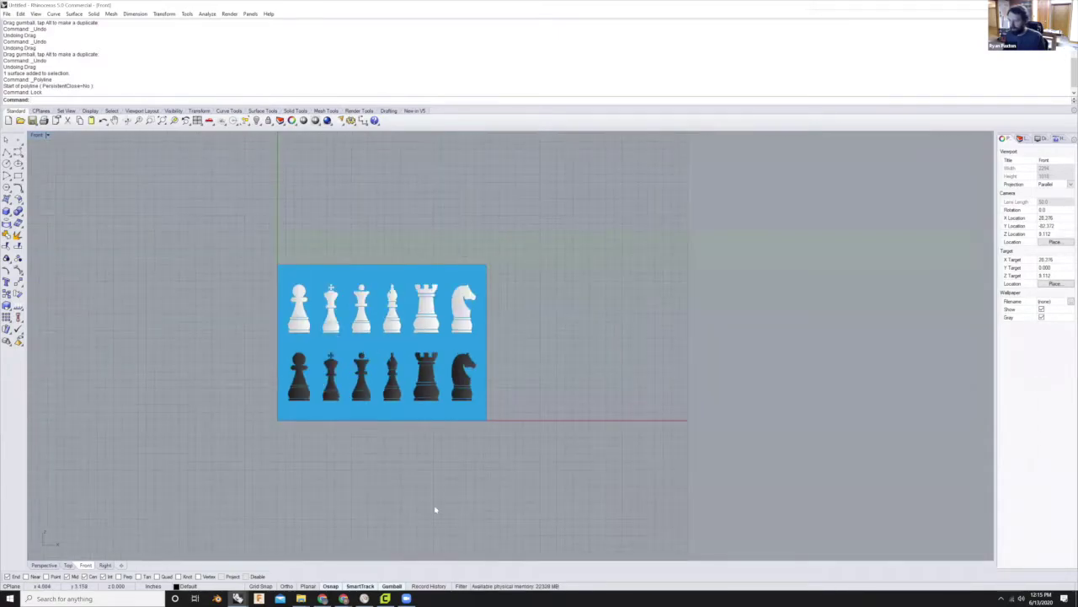
scroll(426, 433, up, 5)
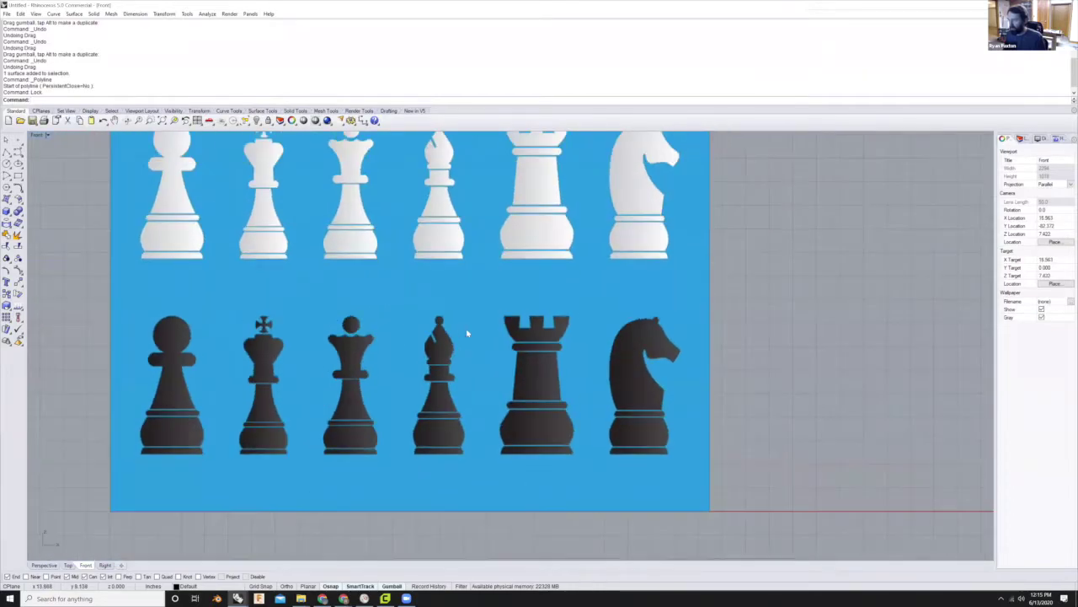
scroll(467, 333, up, 2)
scroll(422, 333, down, 1)
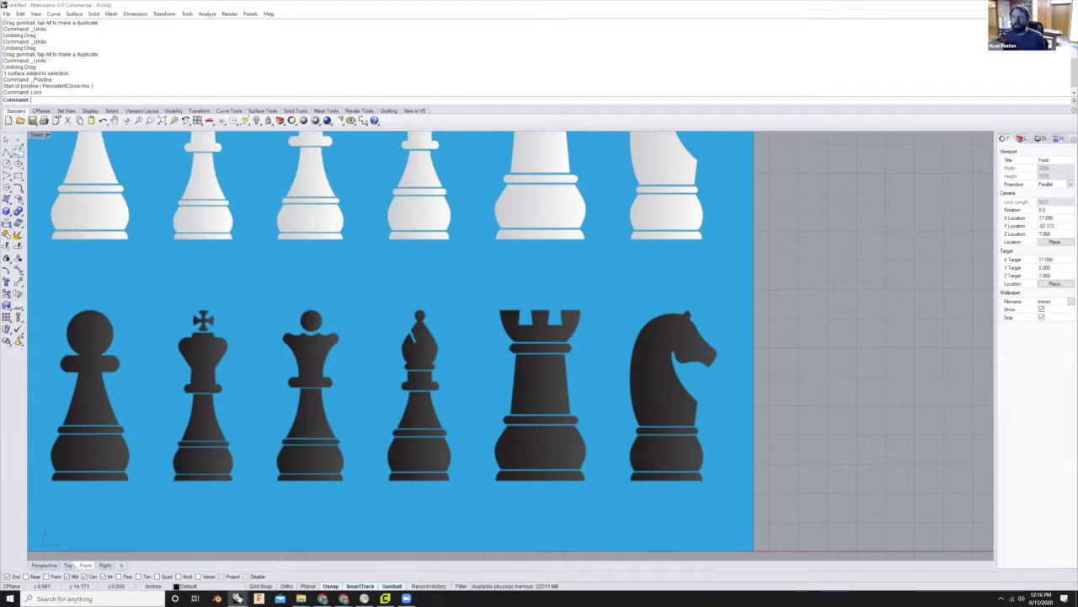
click(18, 153)
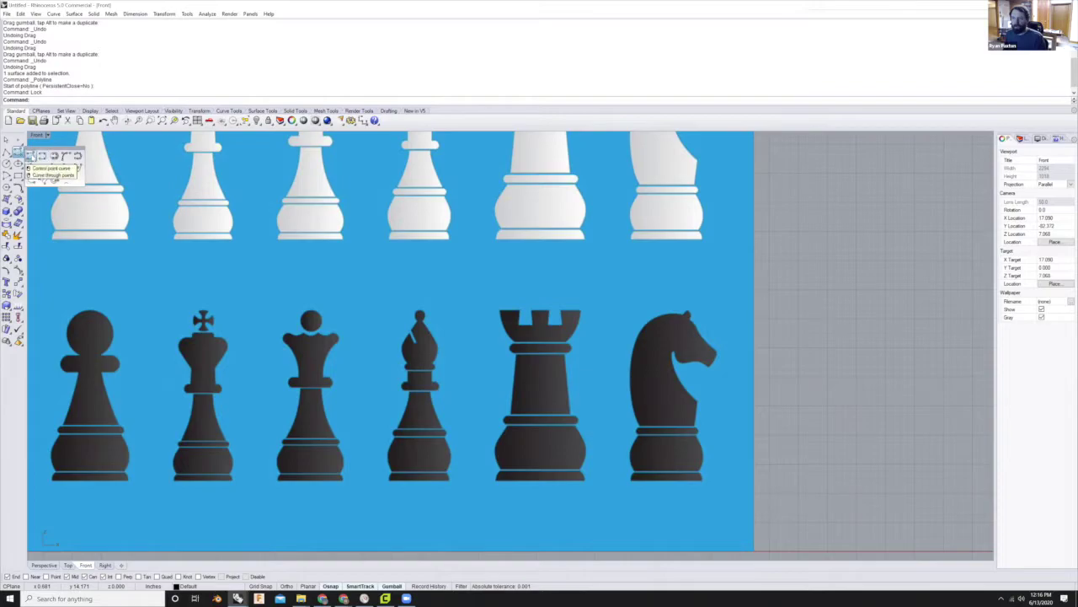
click(32, 156)
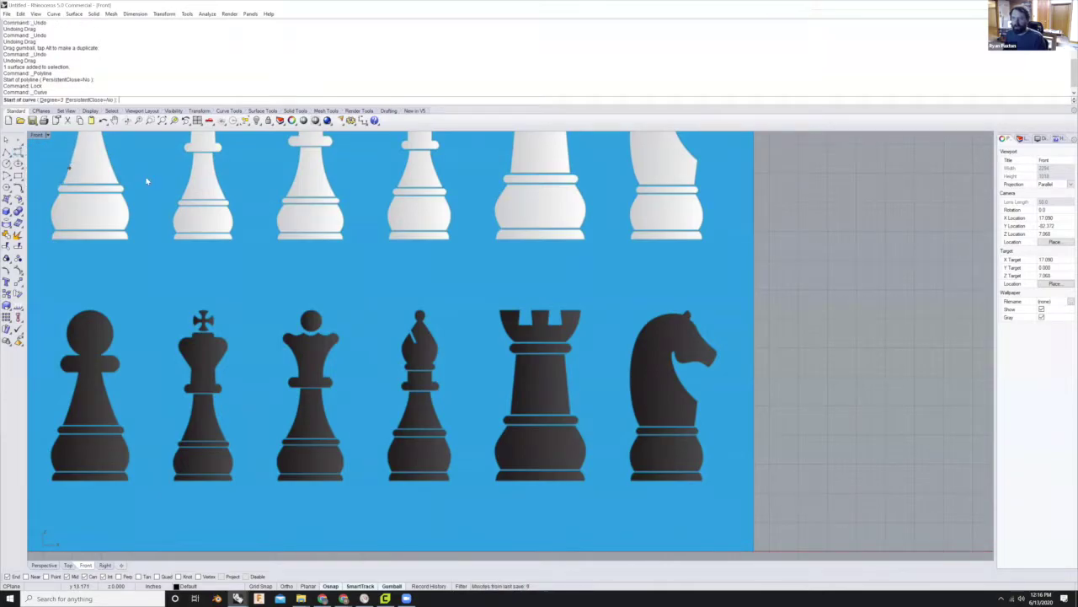
scroll(424, 346, up, 10)
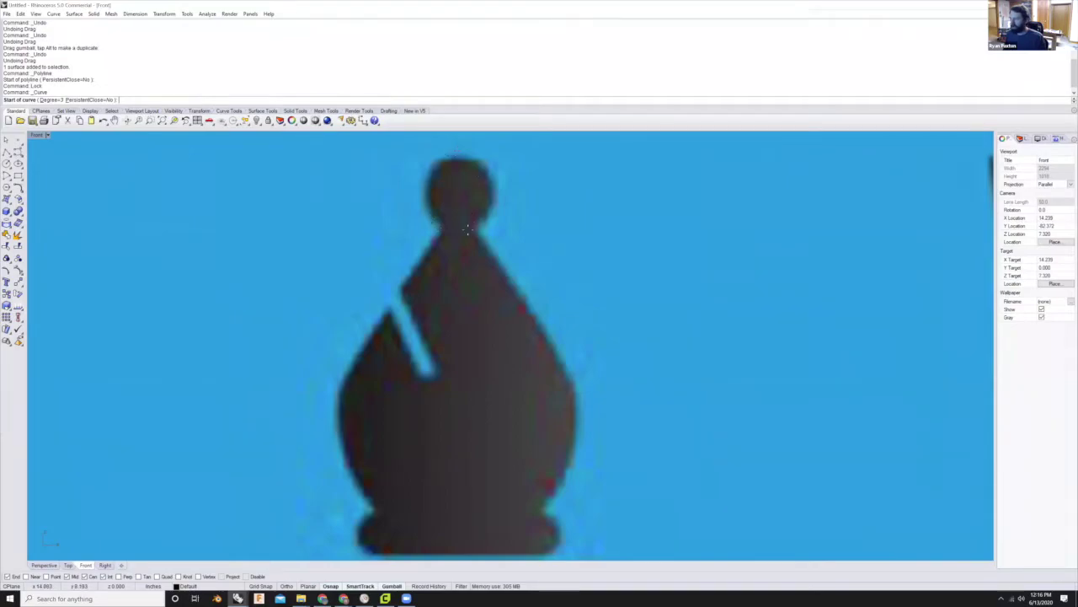
scroll(440, 226, down, 1)
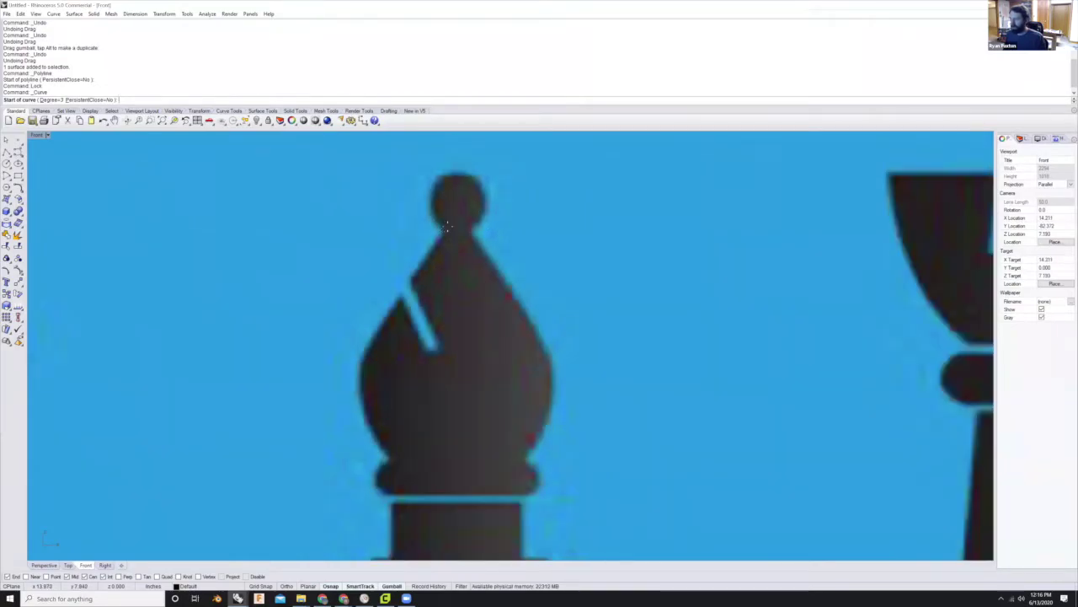
click(446, 228)
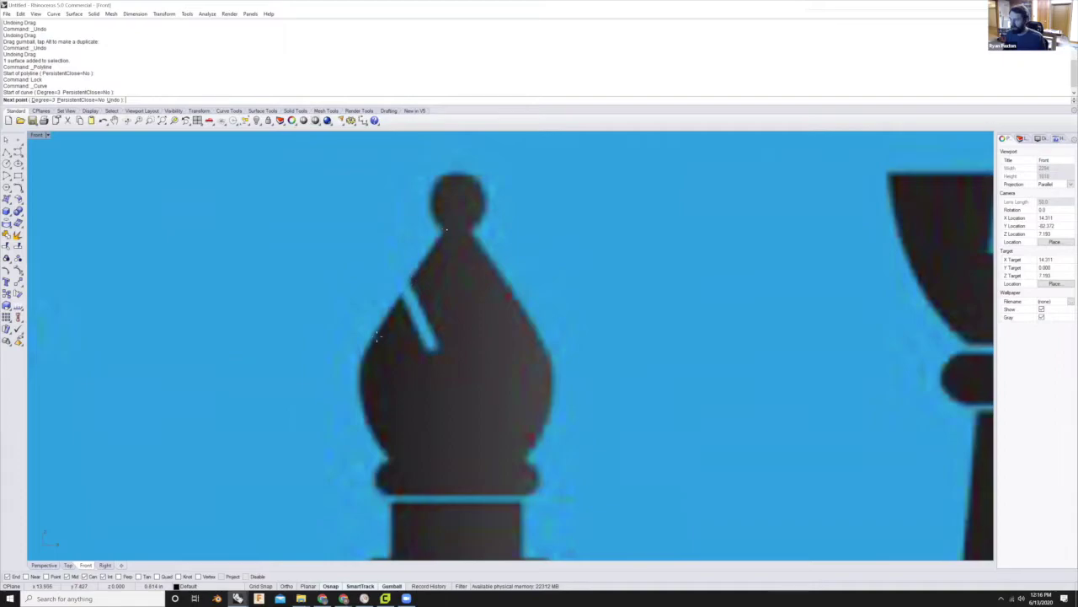
click(375, 338)
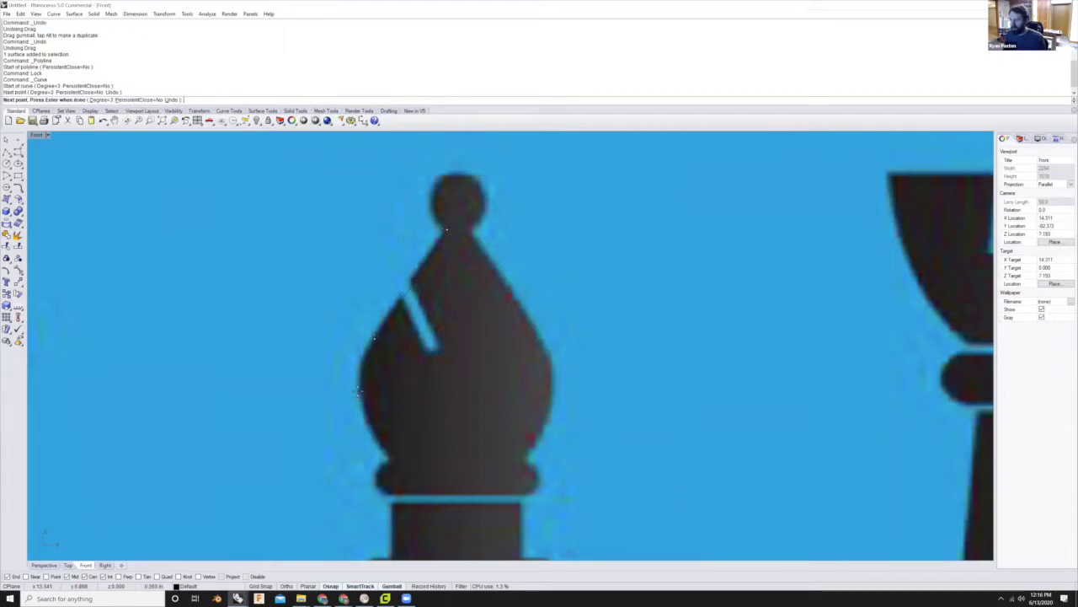
click(358, 390)
click(383, 448)
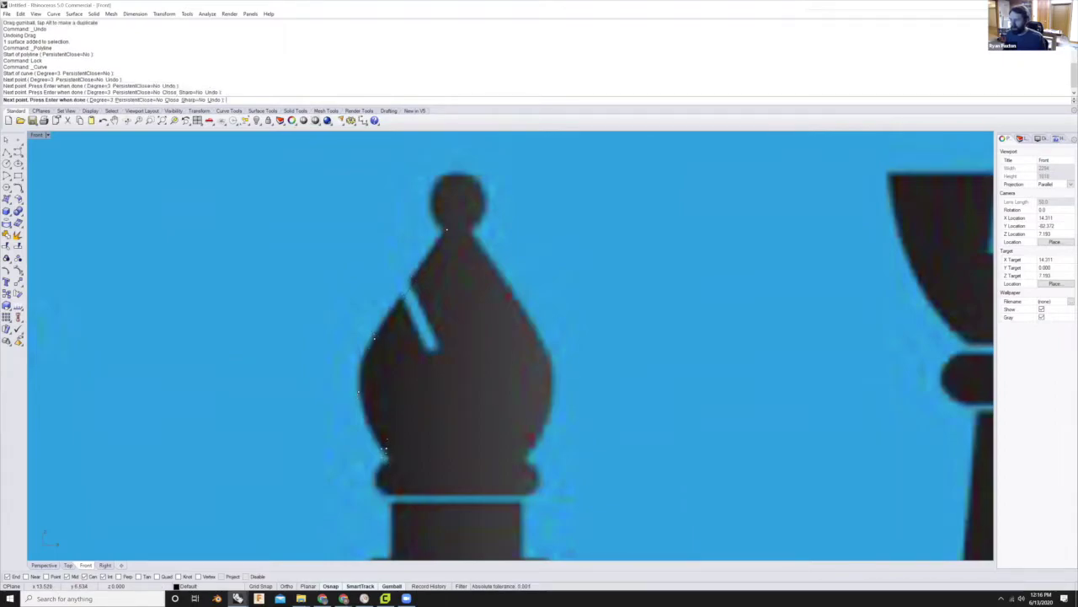
- Continue the curve around the left side of the small collar under the bishop's head and finish it
scroll(383, 448, down, 1)
scroll(396, 426, up, 2)
click(417, 398)
click(399, 411)
click(419, 440)
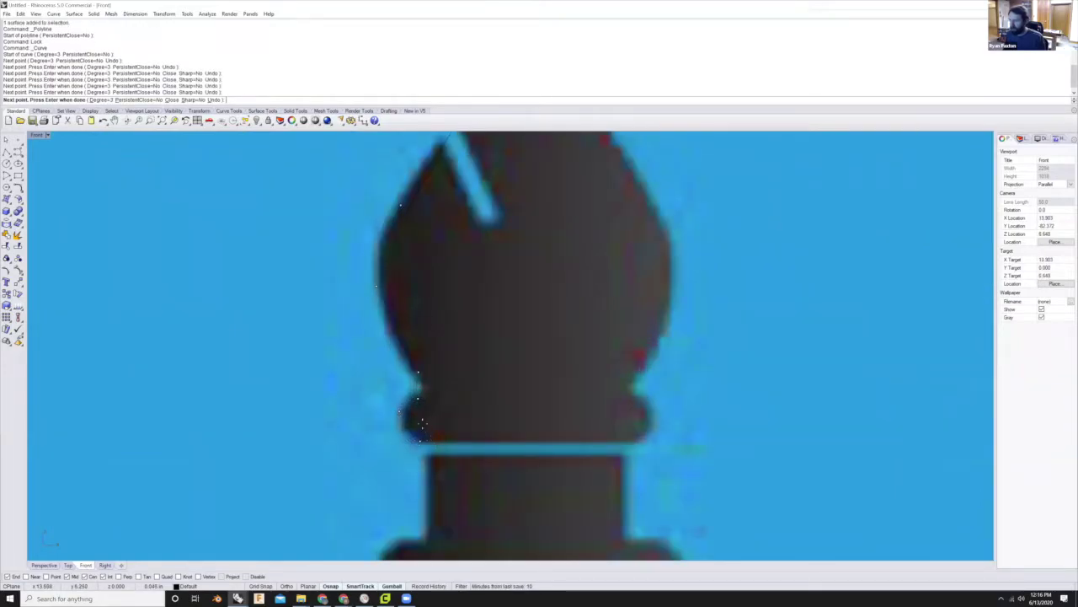
scroll(422, 425, down, 2)
scroll(442, 362, up, 3)
click(434, 369)
key(Return)
- Trace the rounded left end of the bishop's lower collar with a second control point curve
scroll(438, 357, down, 1)
key(Return)
click(439, 425)
click(399, 436)
click(385, 470)
click(417, 497)
key(Return)
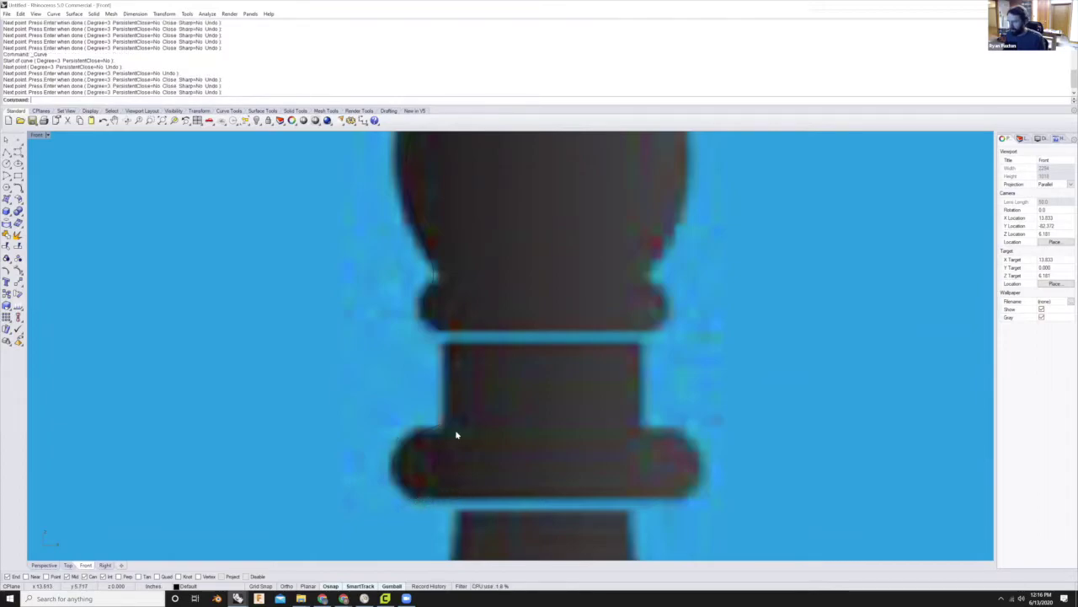
- Start a third control point curve at the top of the bishop's flared stem and trace its left side and the ring above the base
scroll(443, 494, down, 5)
scroll(467, 404, up, 4)
scroll(447, 353, up, 3)
key(Return)
click(447, 353)
scroll(453, 320, down, 4)
scroll(455, 339, up, 3)
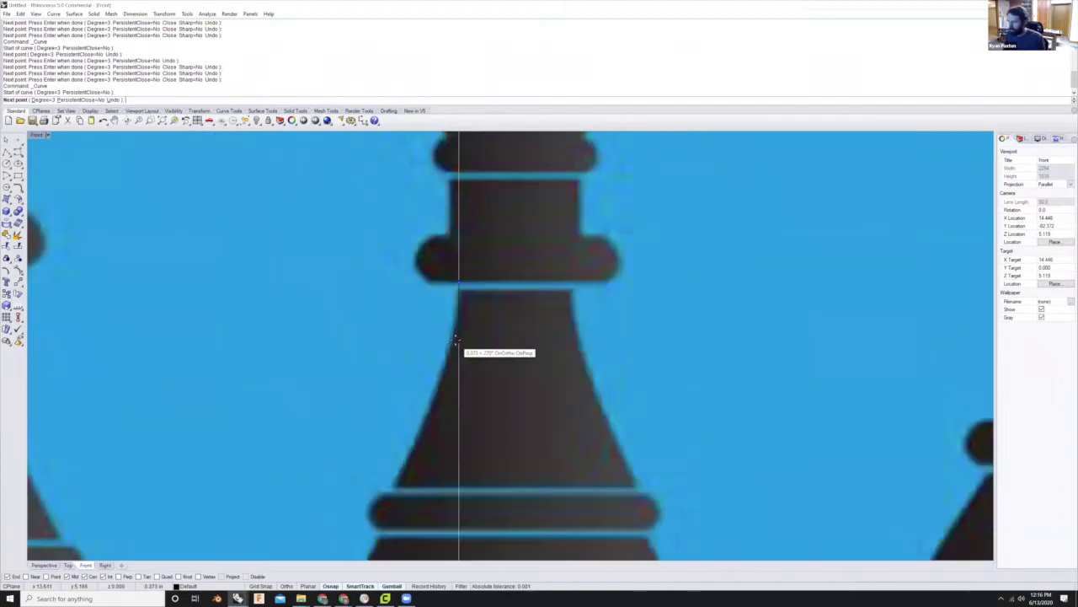
click(447, 354)
click(426, 421)
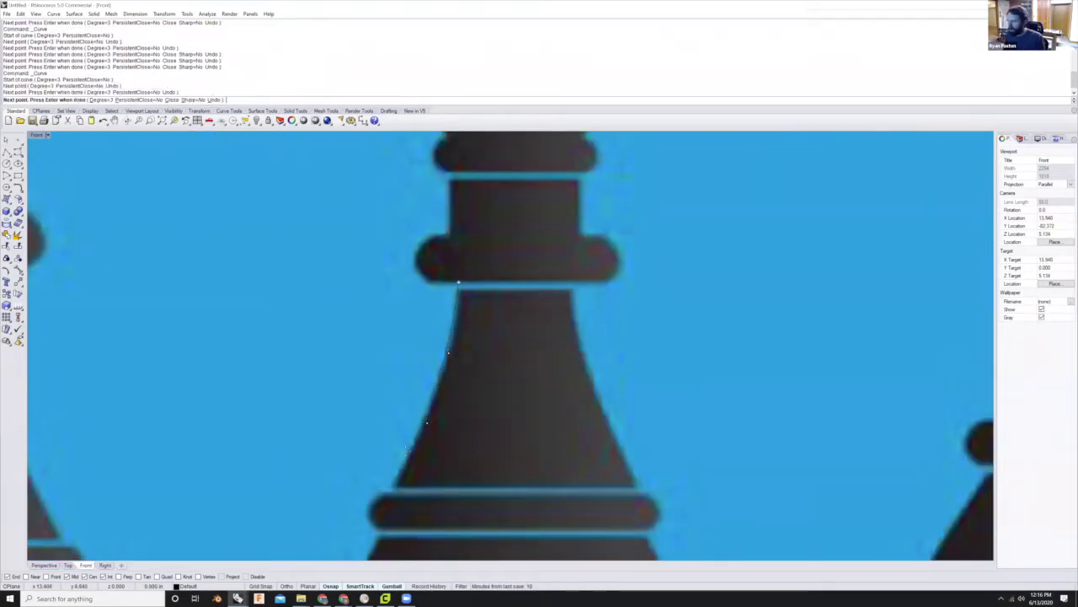
click(390, 470)
click(373, 491)
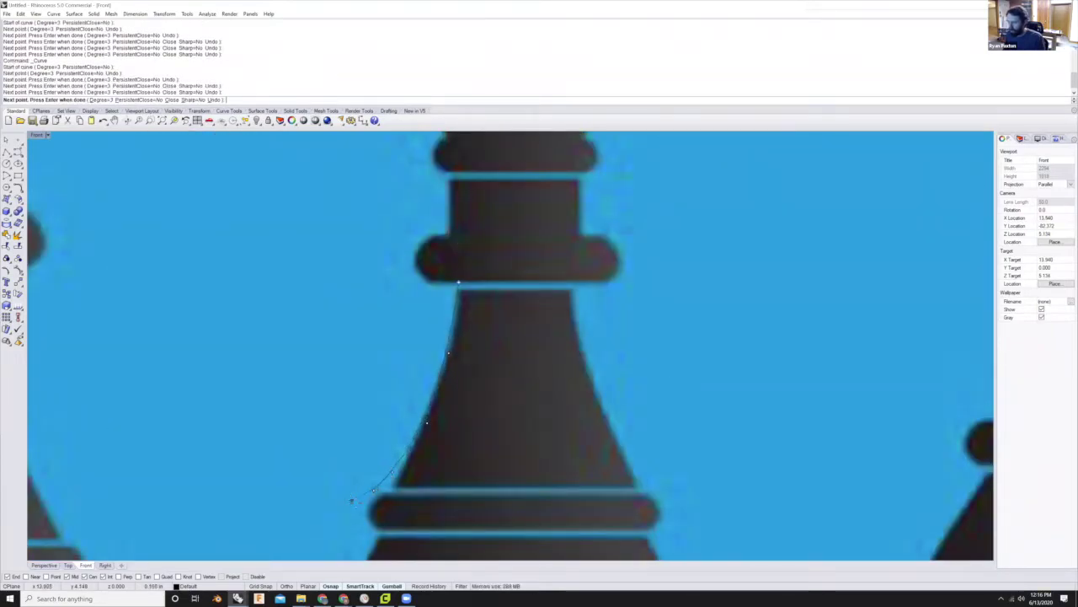
click(364, 511)
click(368, 527)
click(380, 533)
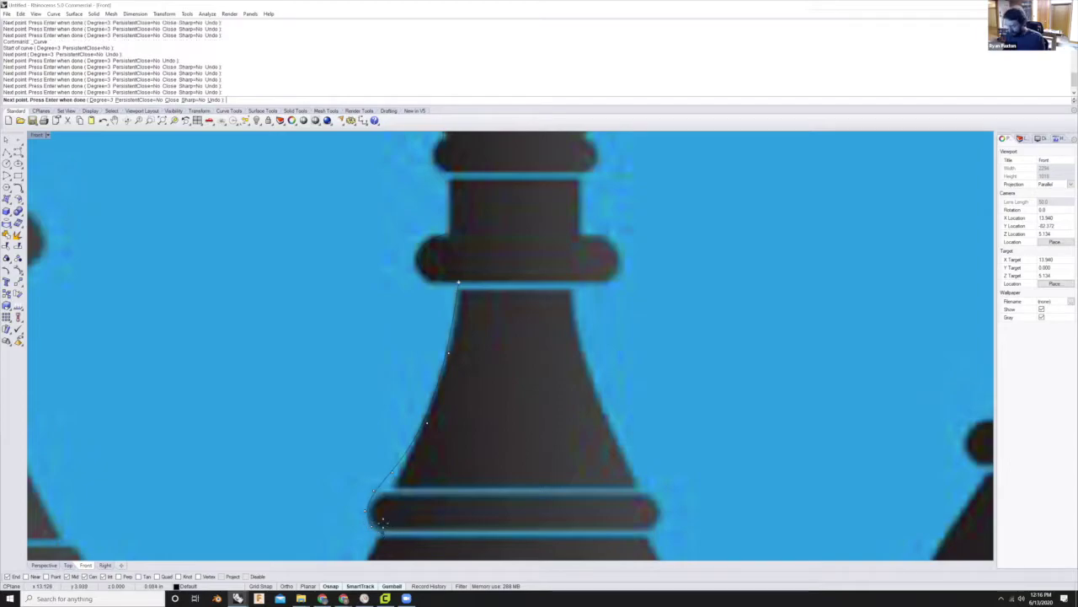
- Continue the curve along the left side of the bishop's bulging base to the top of the foot and finish it
scroll(422, 347, down, 4)
scroll(402, 420, down, 5)
scroll(399, 478, up, 10)
click(369, 411)
click(339, 483)
scroll(338, 409, down, 7)
scroll(339, 487, up, 9)
click(337, 405)
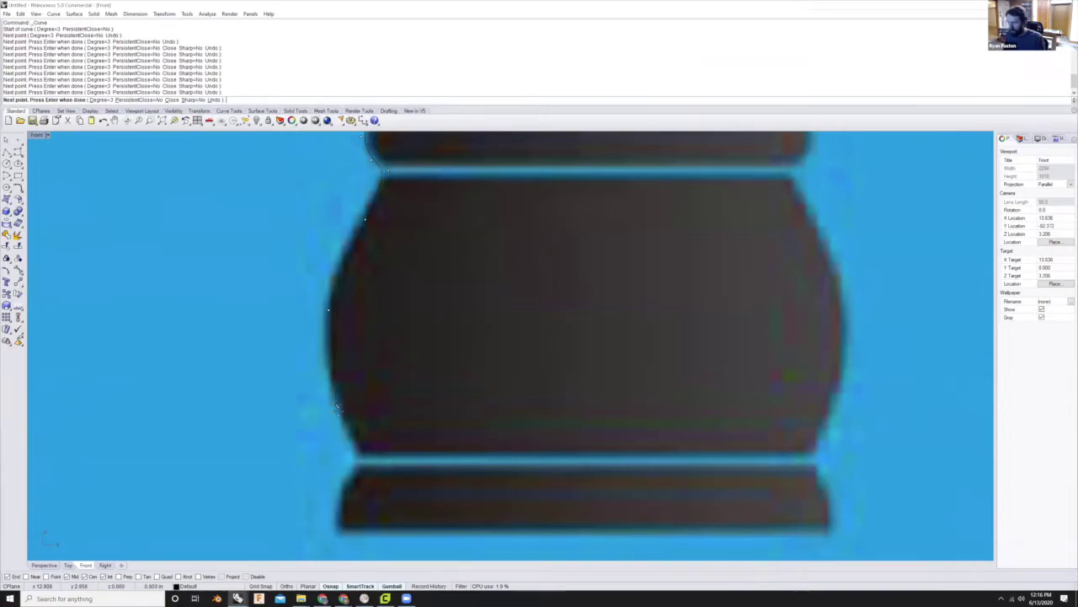
click(358, 447)
click(345, 475)
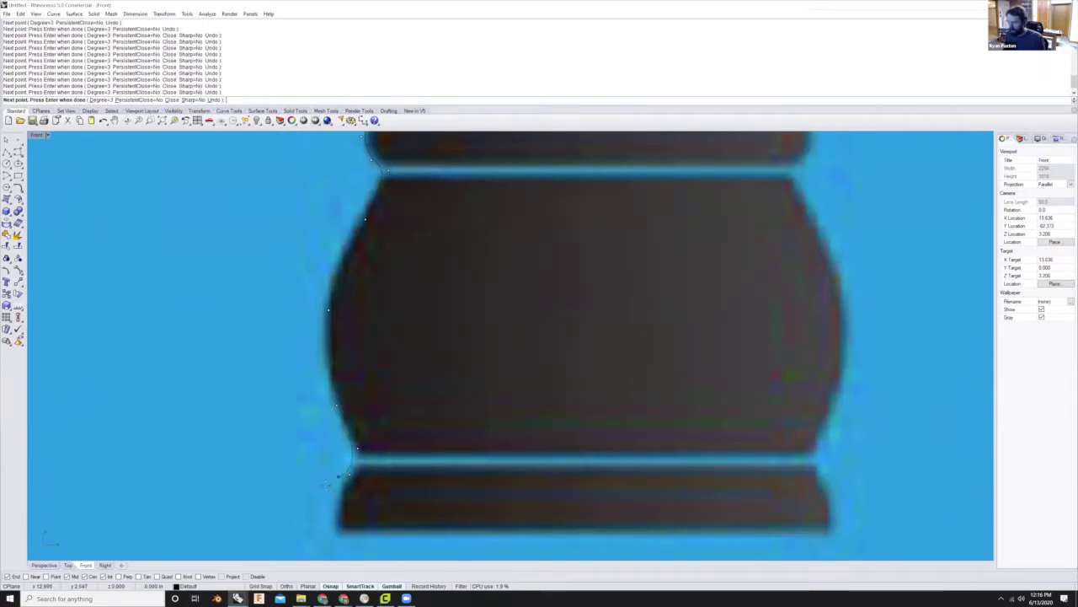
key(Return)
scroll(374, 287, down, 5)
key(Return)
scroll(375, 193, up, 5)
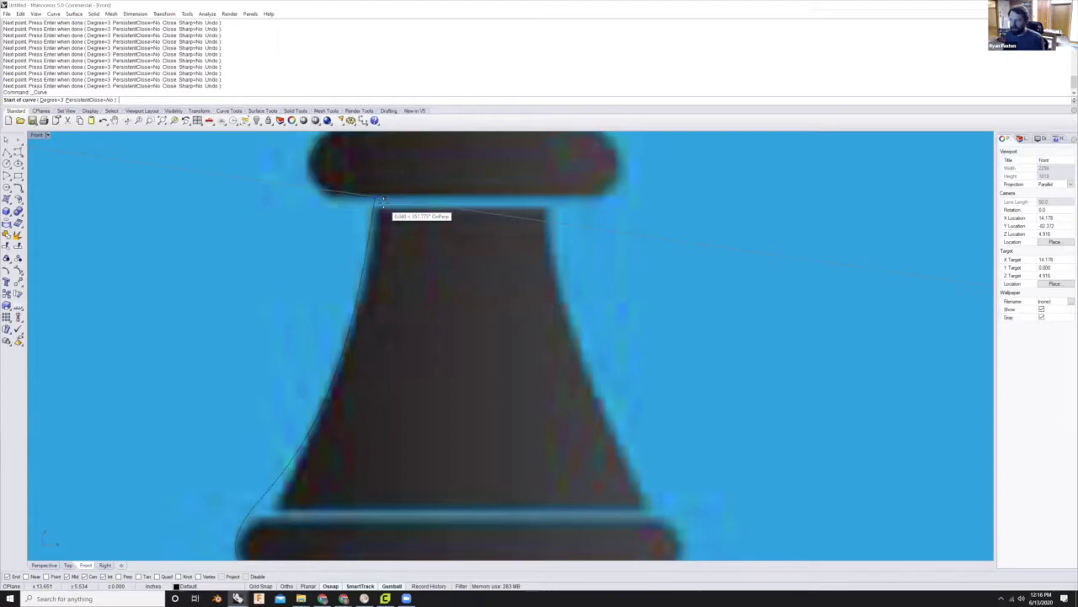
scroll(375, 199, down, 2)
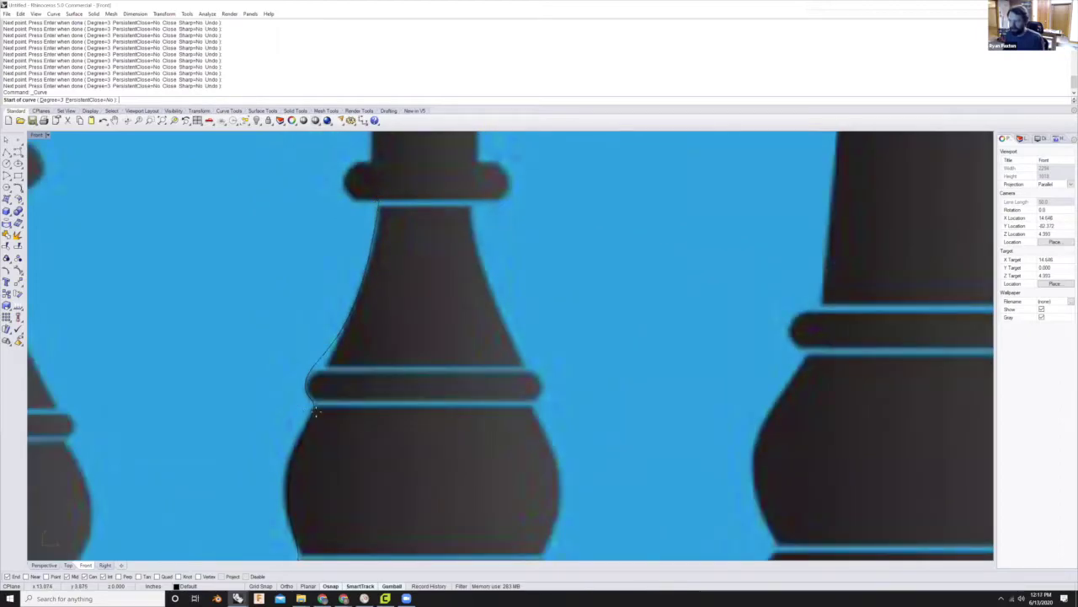
key(Escape)
- Select the three traced bishop curves and widen the docked side panel so their object properties are readable
scroll(345, 405, down, 6)
scroll(375, 213, up, 5)
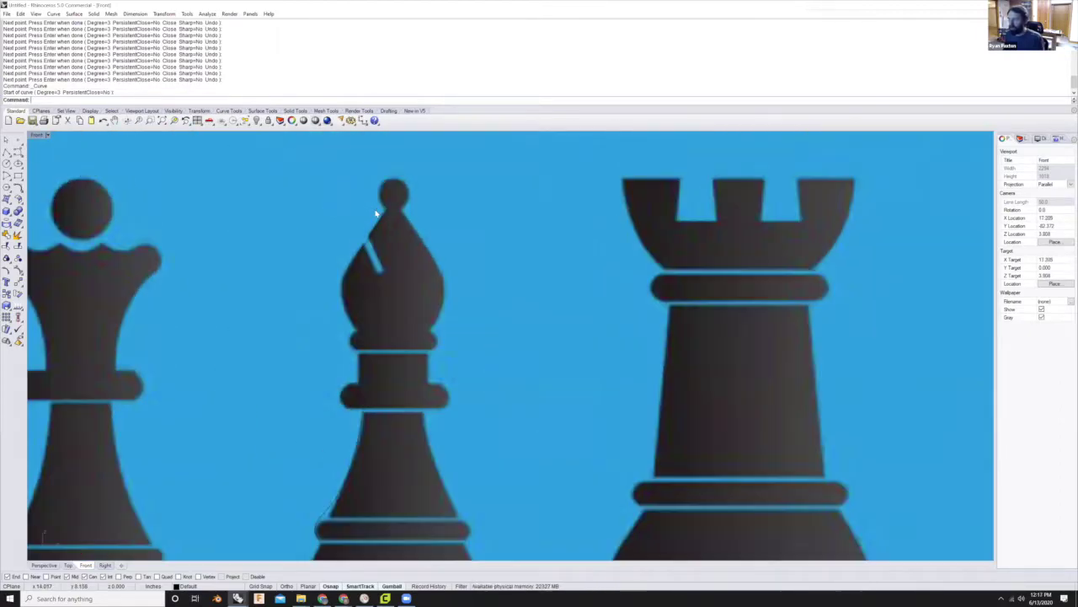
scroll(388, 238, down, 3)
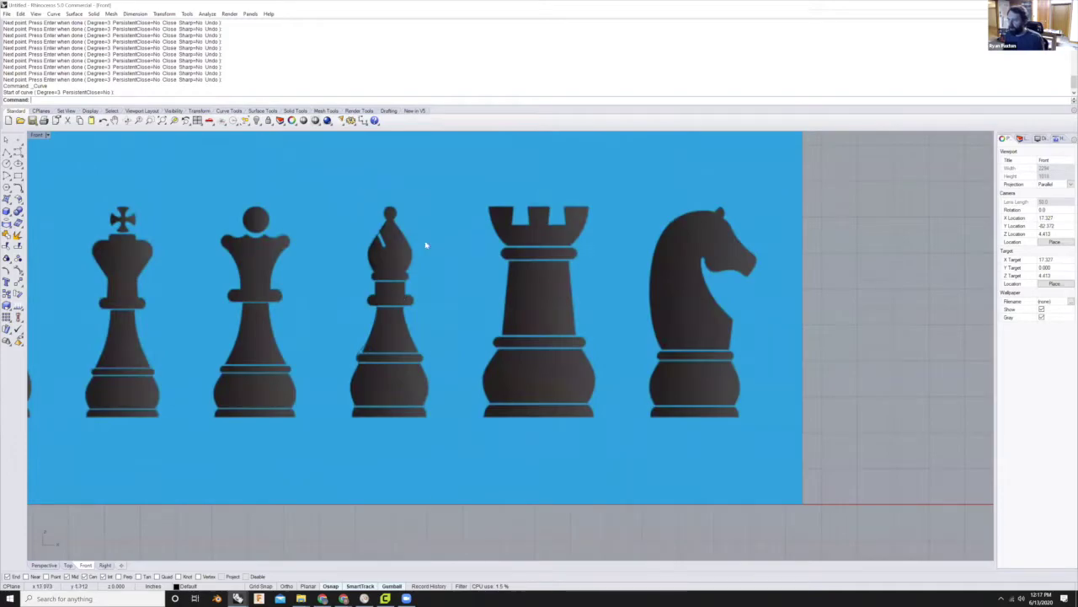
drag(453, 553, 340, 218)
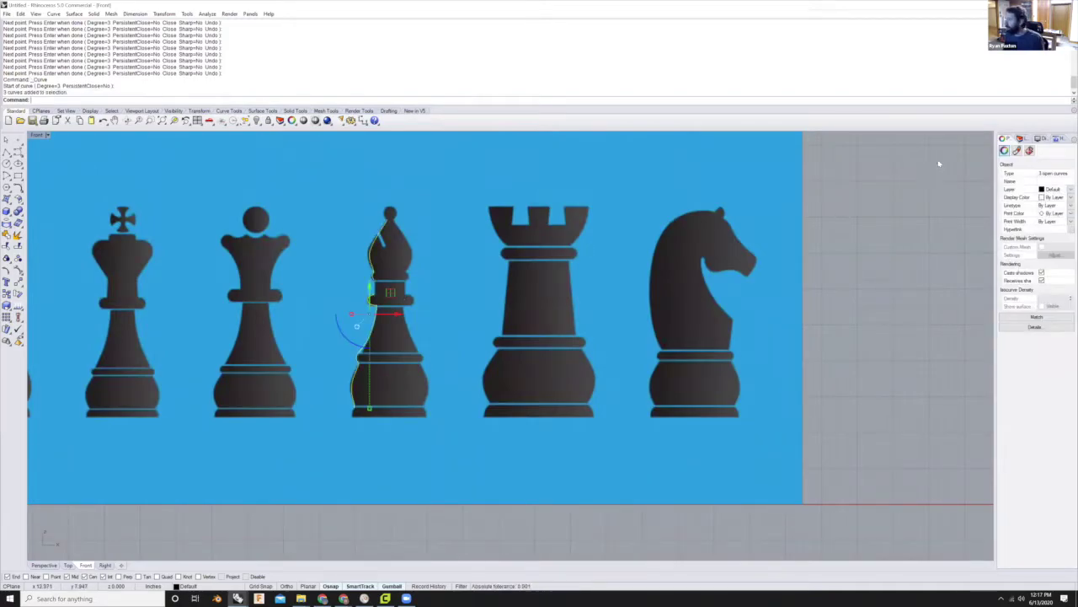
click(1020, 139)
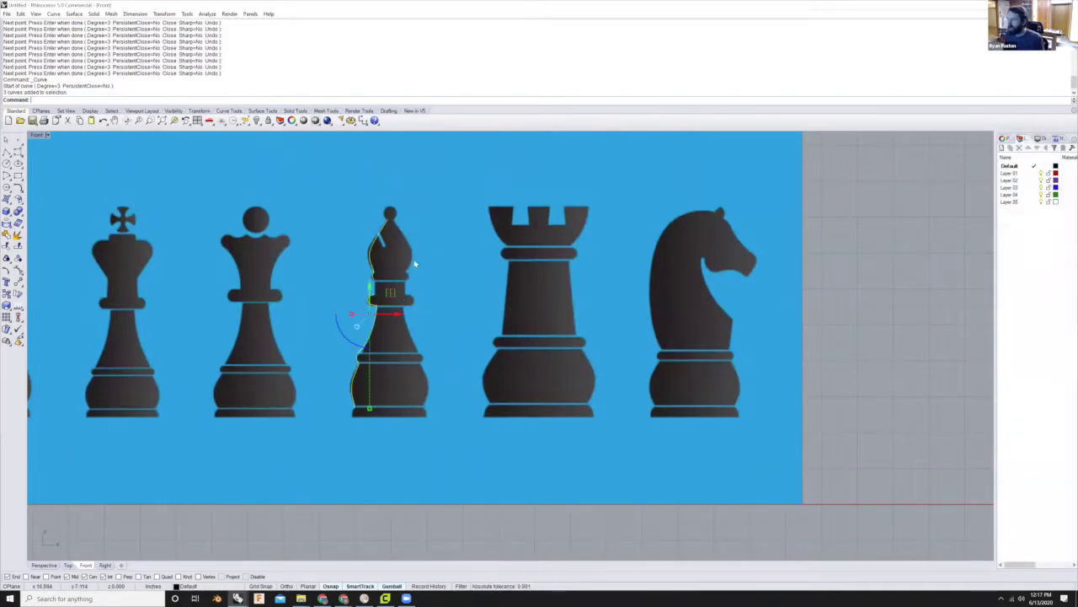
scroll(387, 228, up, 1)
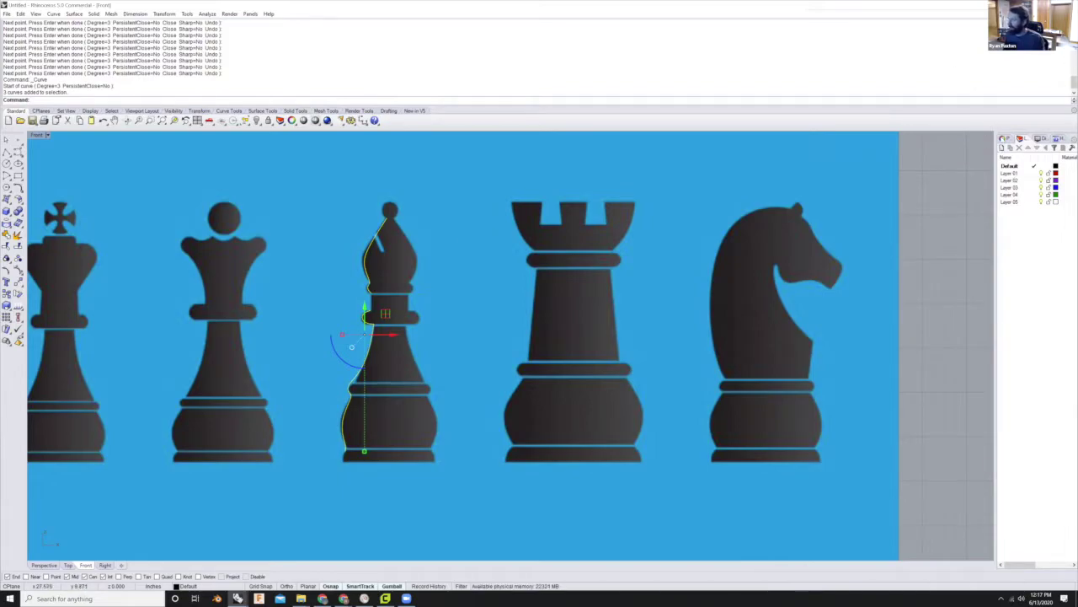
click(1005, 139)
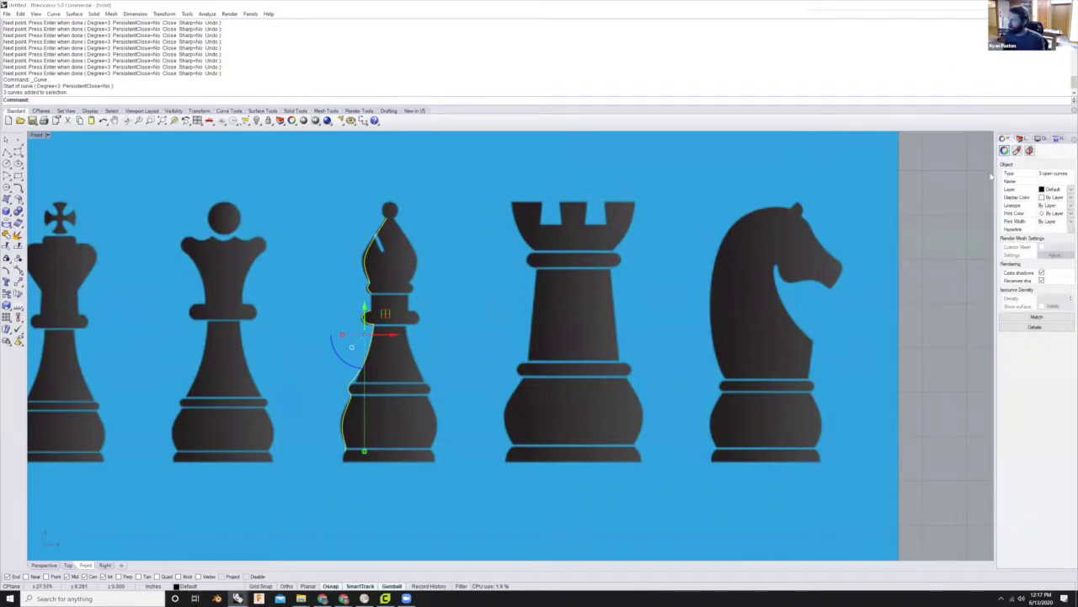
drag(958, 176, 903, 176)
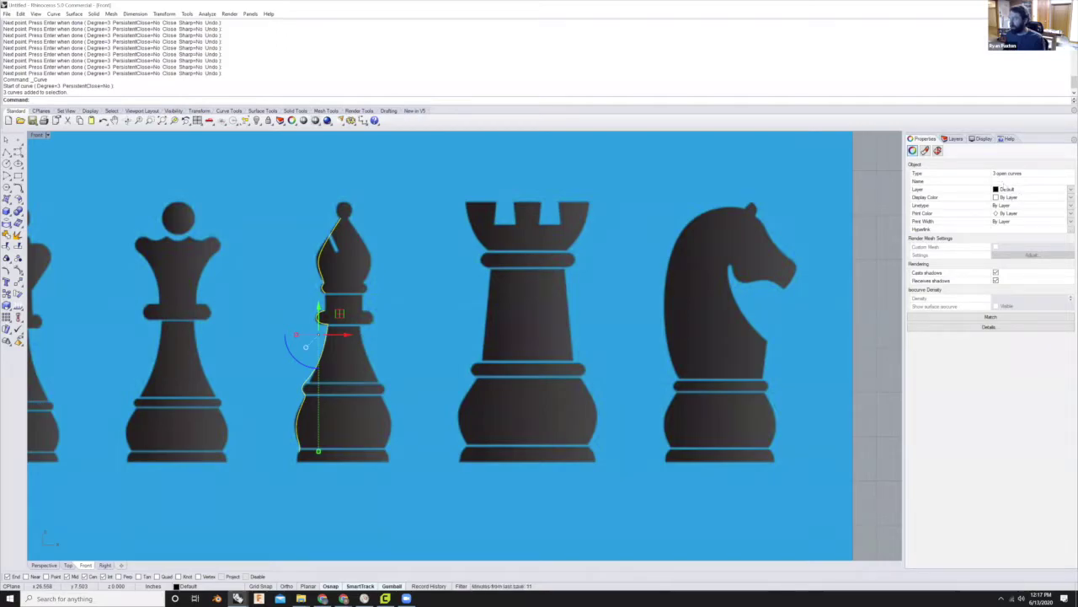
- Try assigning the selected bishop curves to Layer 01, inspect them against the image and undo the layer change
click(1069, 191)
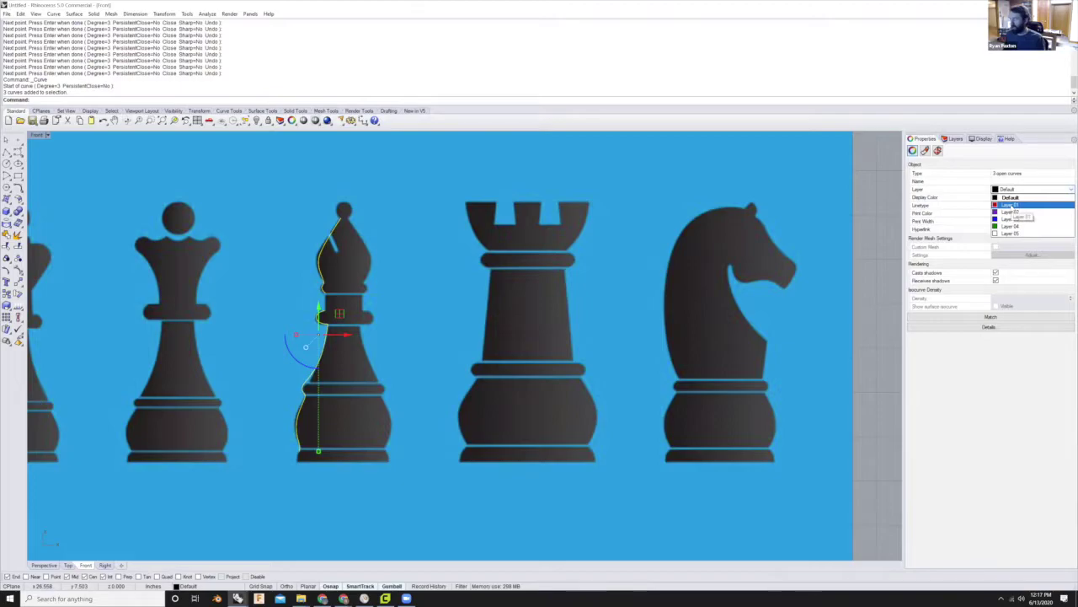
click(1015, 205)
click(782, 407)
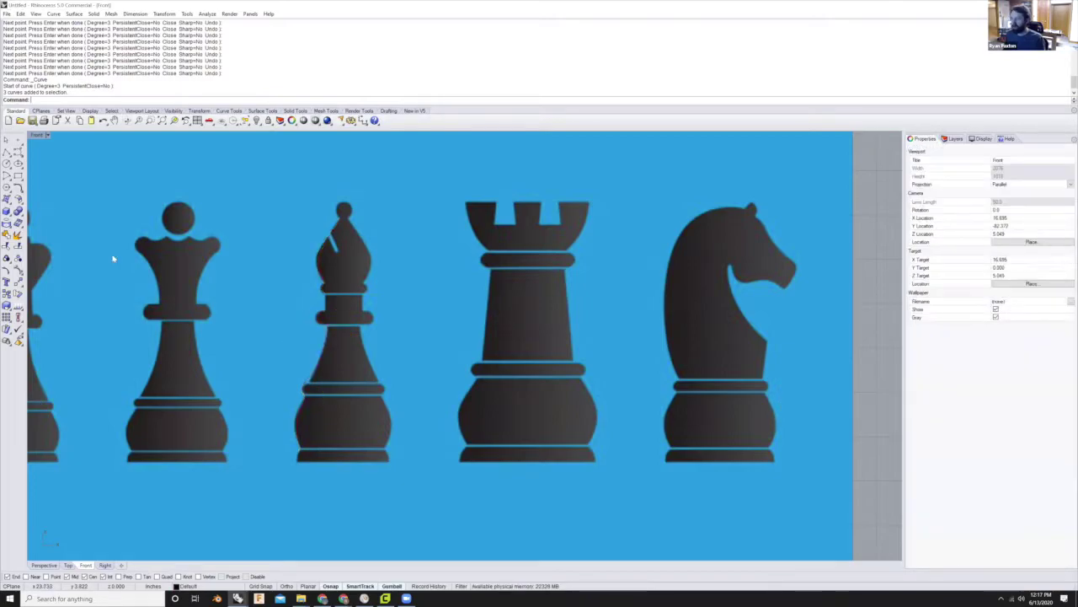
scroll(357, 253, up, 3)
scroll(320, 241, down, 2)
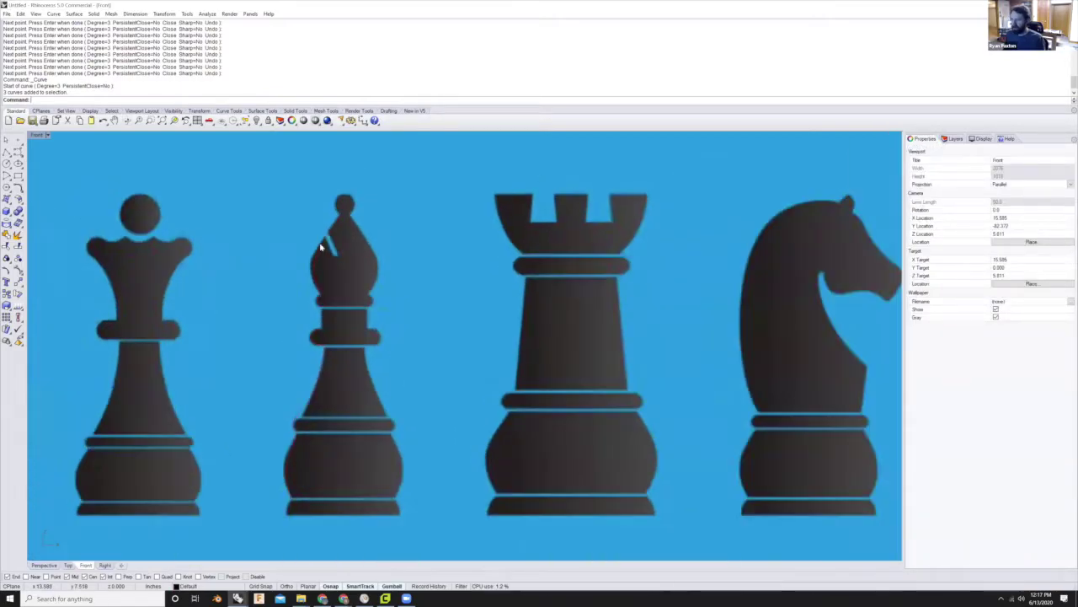
scroll(312, 241, up, 3)
scroll(316, 261, down, 3)
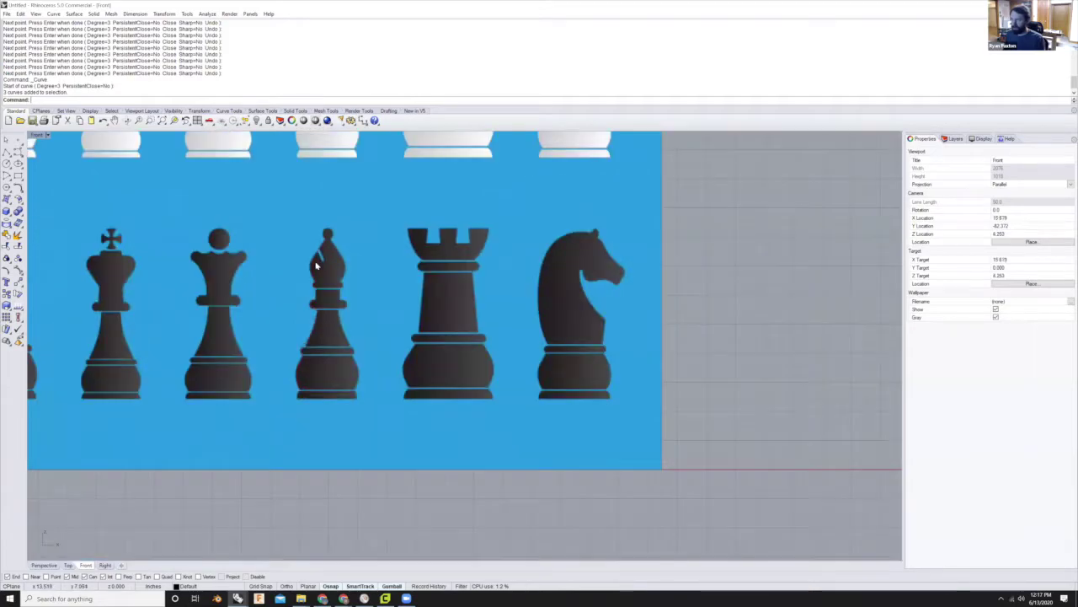
key(ctrl+z)
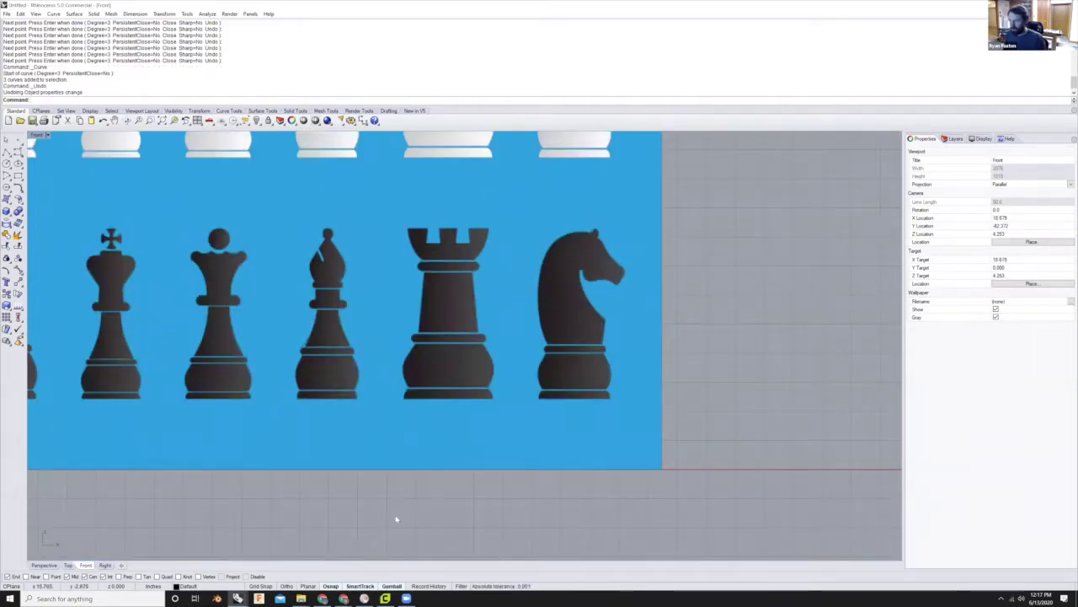
- Select the three traced bishop curves and change their object layer to Layer 02
drag(362, 379, 303, 224)
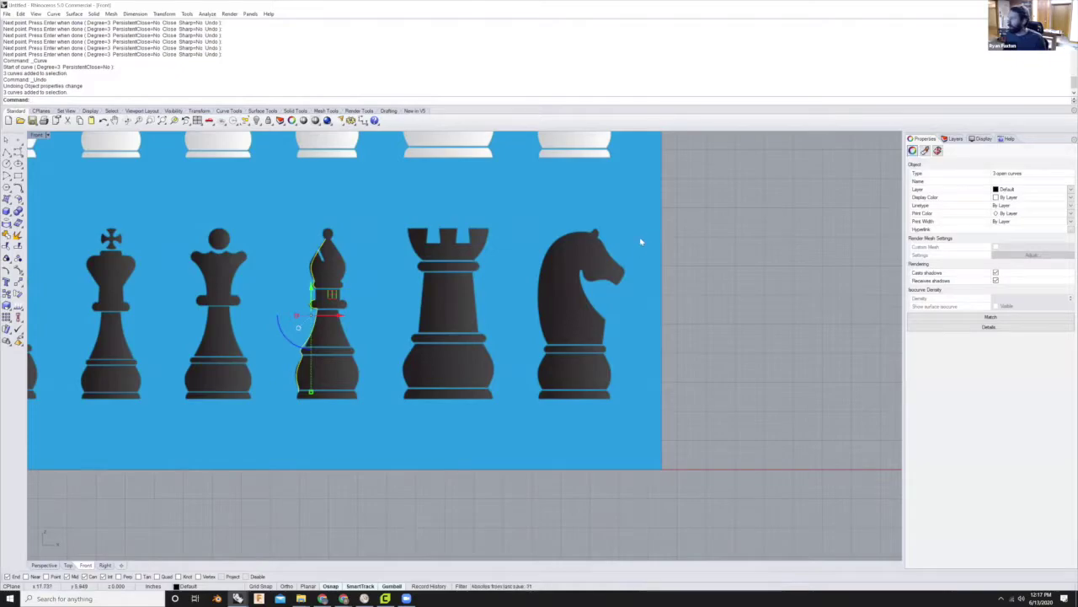
click(955, 139)
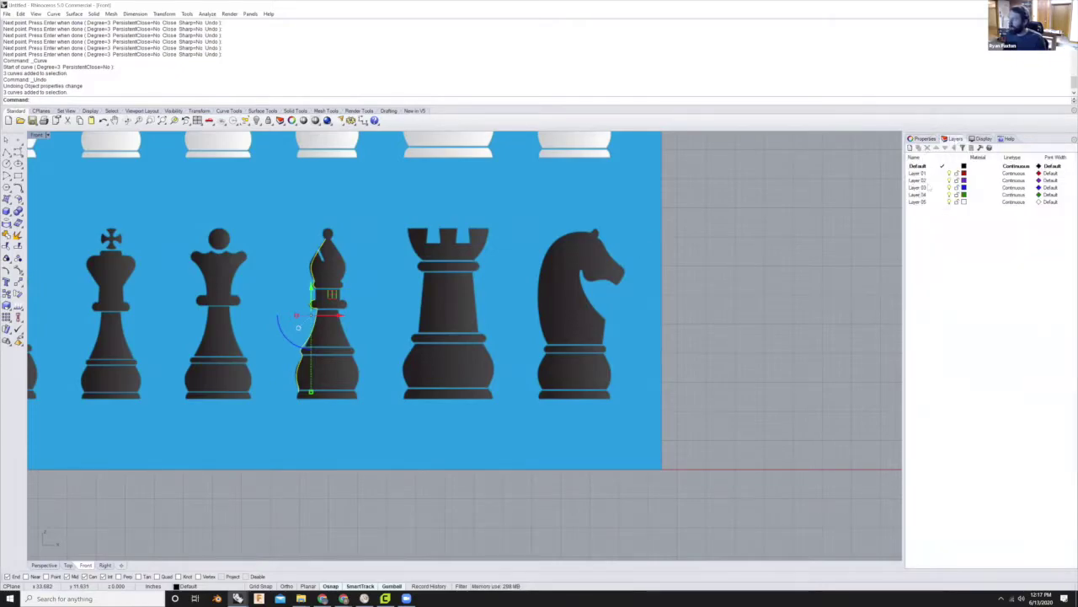
right_click(924, 180)
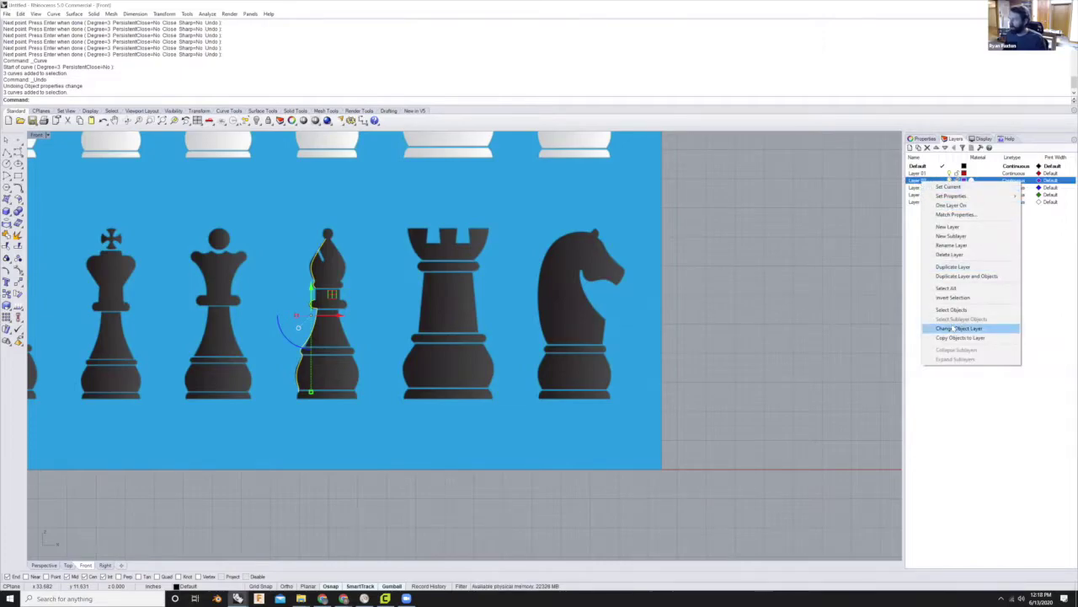
key(Return)
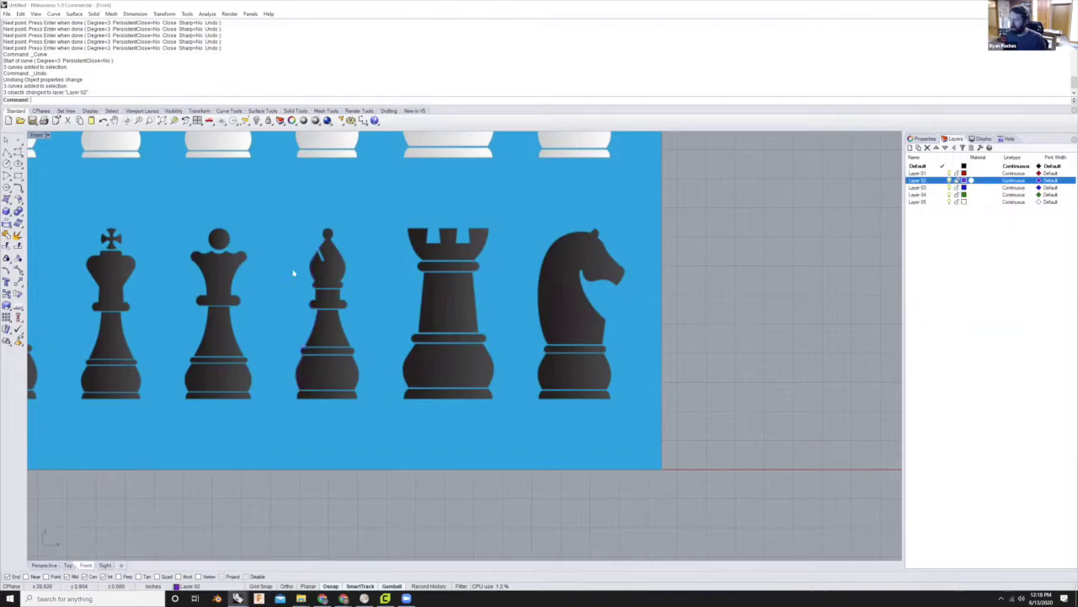
- Inspect how the Layer 02 curves show against the bishop image, selecting them to check their fit around the collar and neck
scroll(331, 228, up, 3)
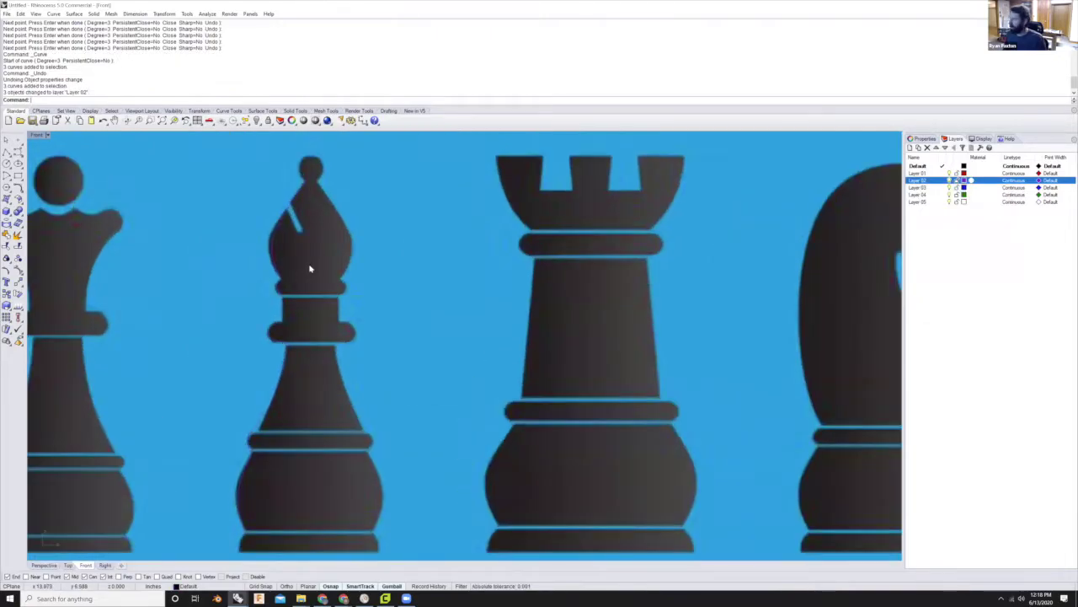
scroll(216, 257, down, 4)
scroll(227, 255, up, 1)
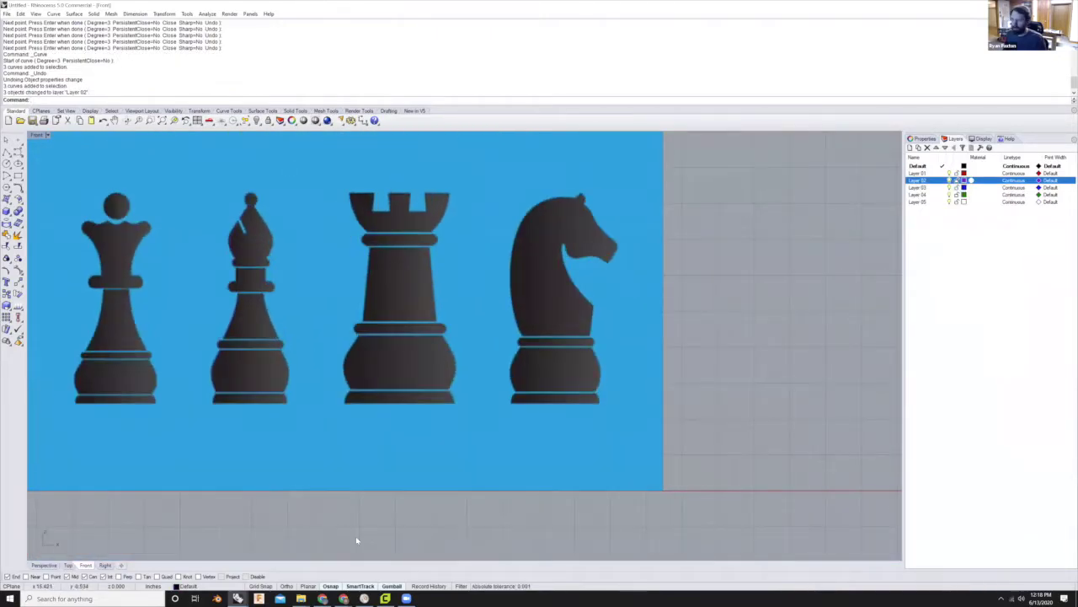
click(232, 253)
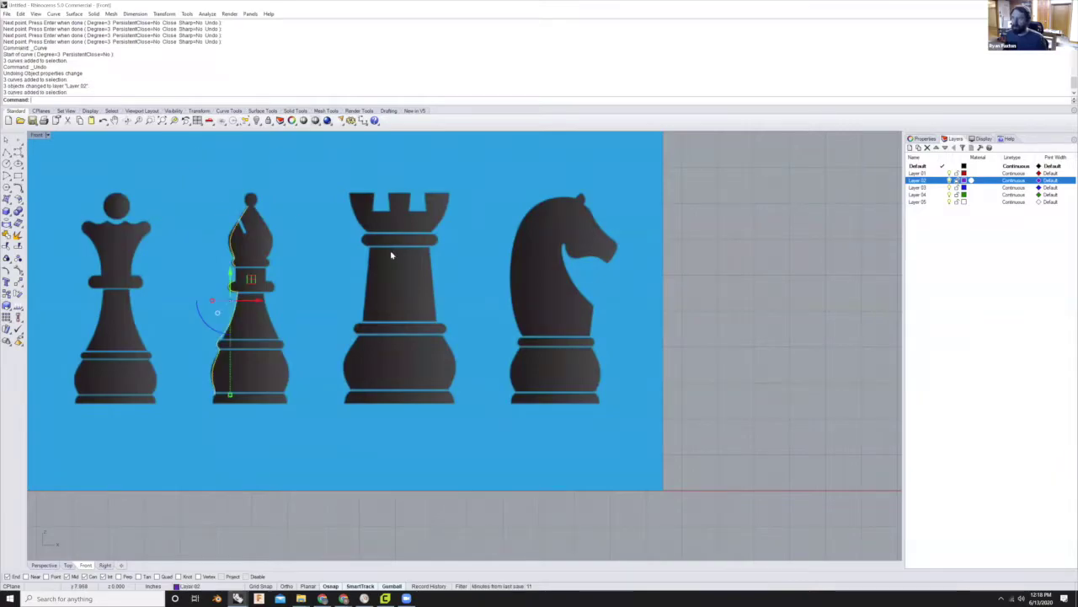
scroll(135, 203, up, 2)
scroll(358, 251, down, 2)
scroll(356, 313, up, 5)
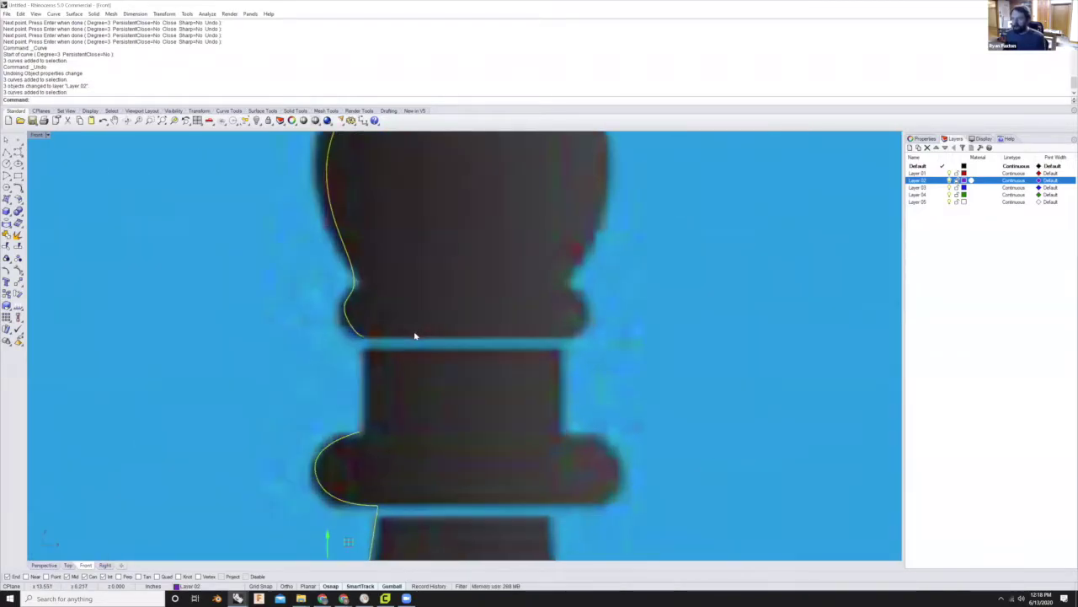
key(Escape)
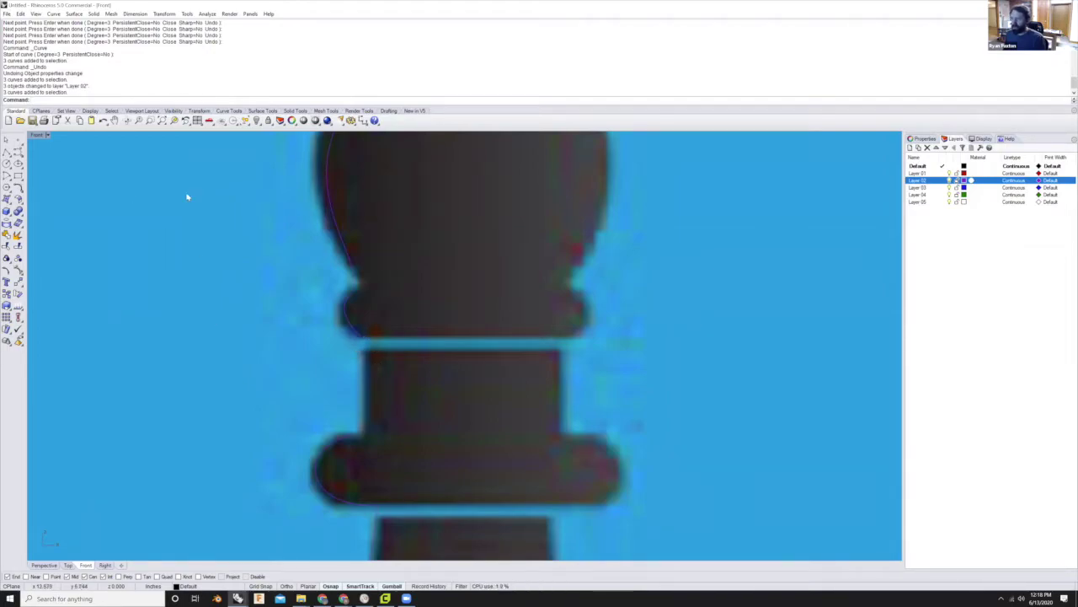
click(7, 153)
key(Escape)
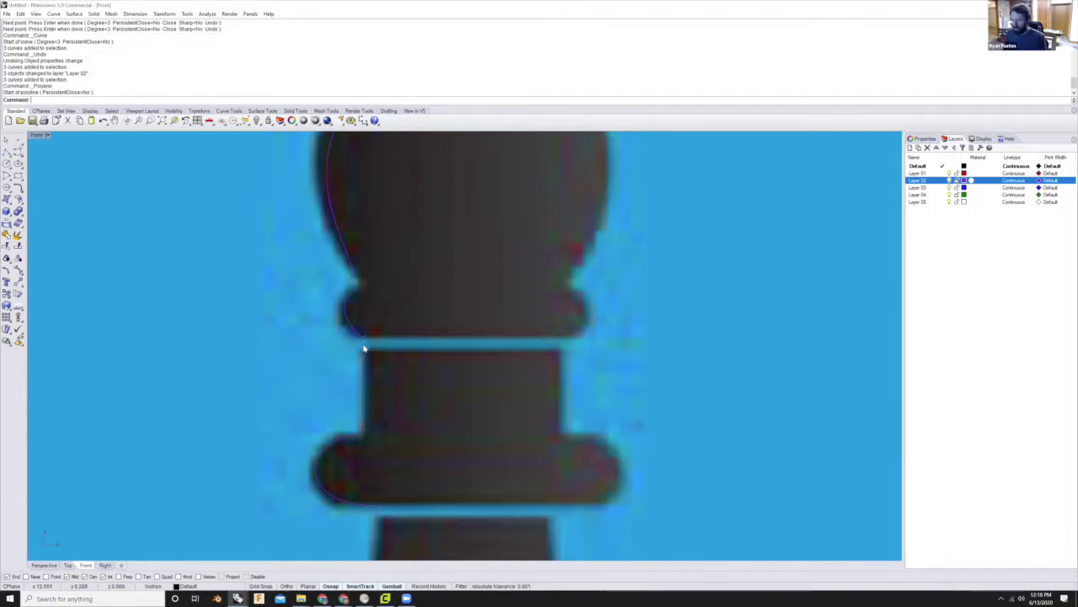
text(line)
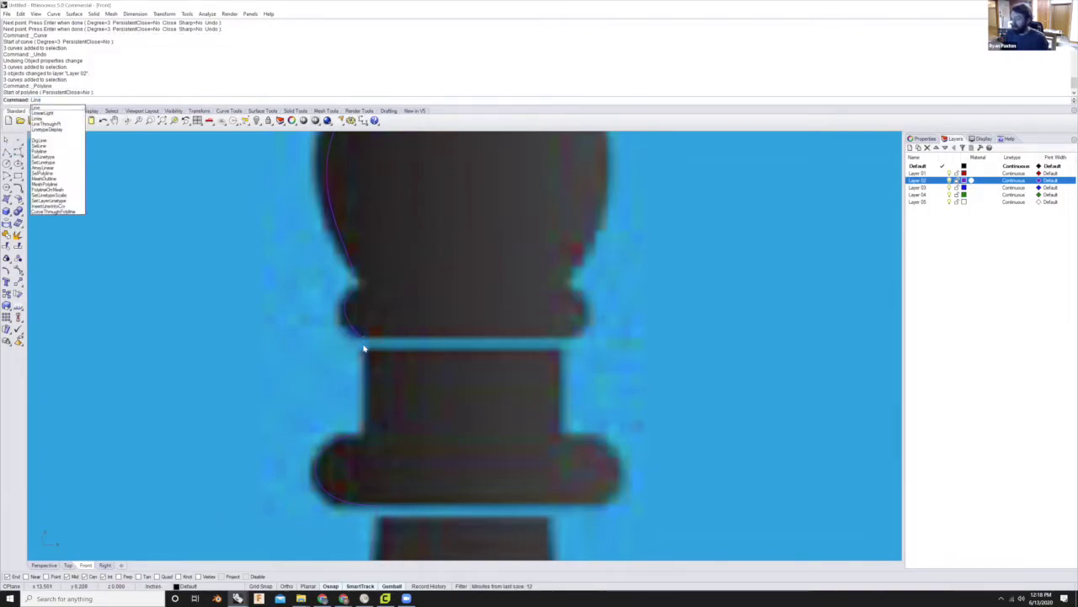
key(Return)
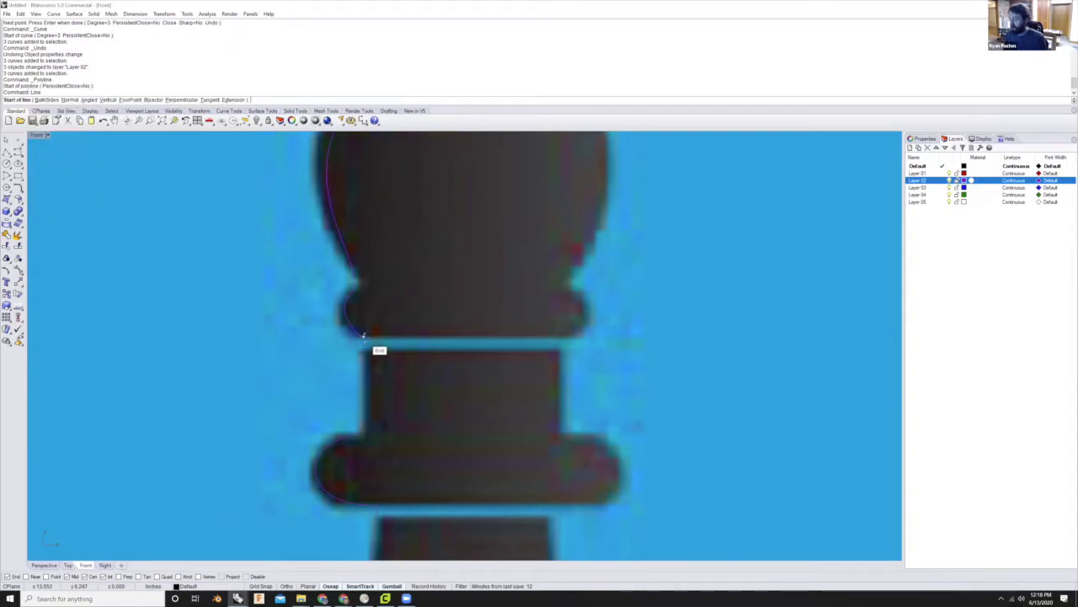
click(363, 337)
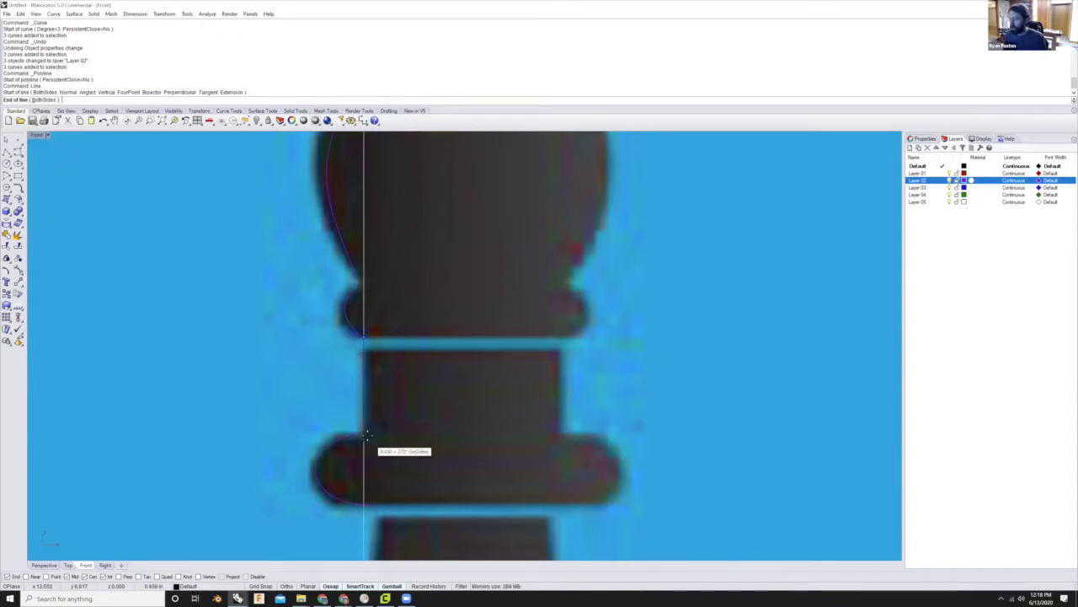
scroll(366, 434, up, 5)
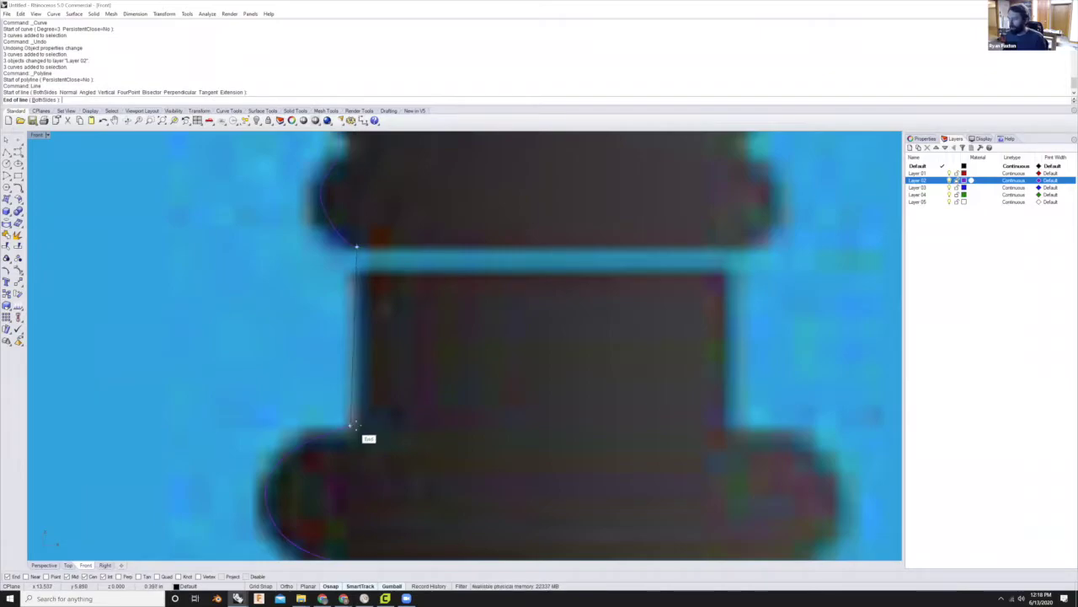
scroll(349, 425, down, 3)
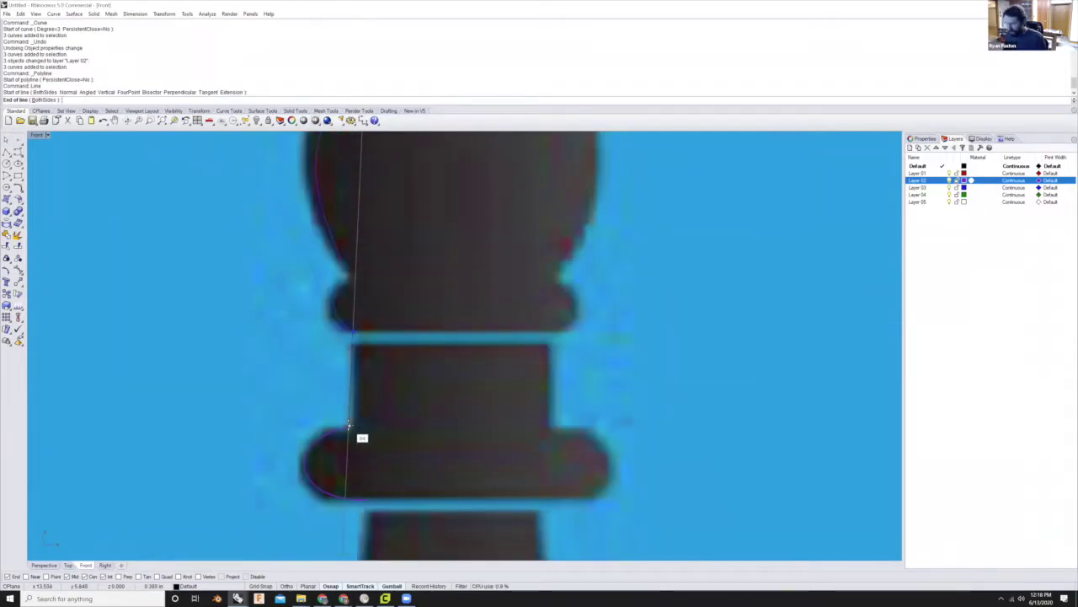
scroll(349, 425, up, 2)
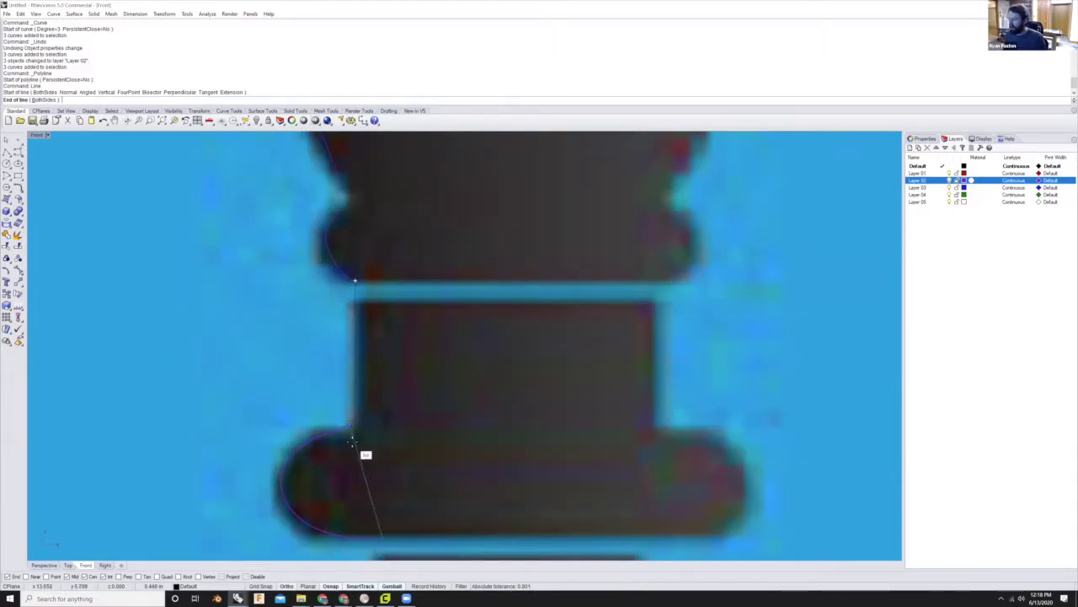
scroll(354, 404, up, 1)
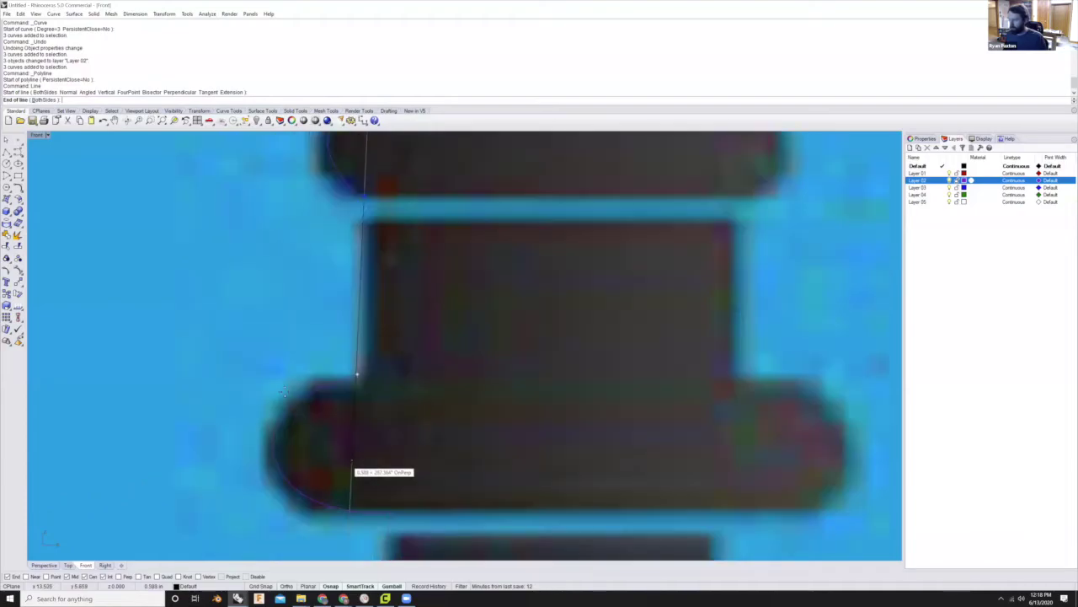
key(Escape)
- Draw a vertical line about 0.46 in long from the lower end of the collar curve down the left side of the bishop's neck into the ring
right_click(362, 382)
scroll(362, 383, down, 8)
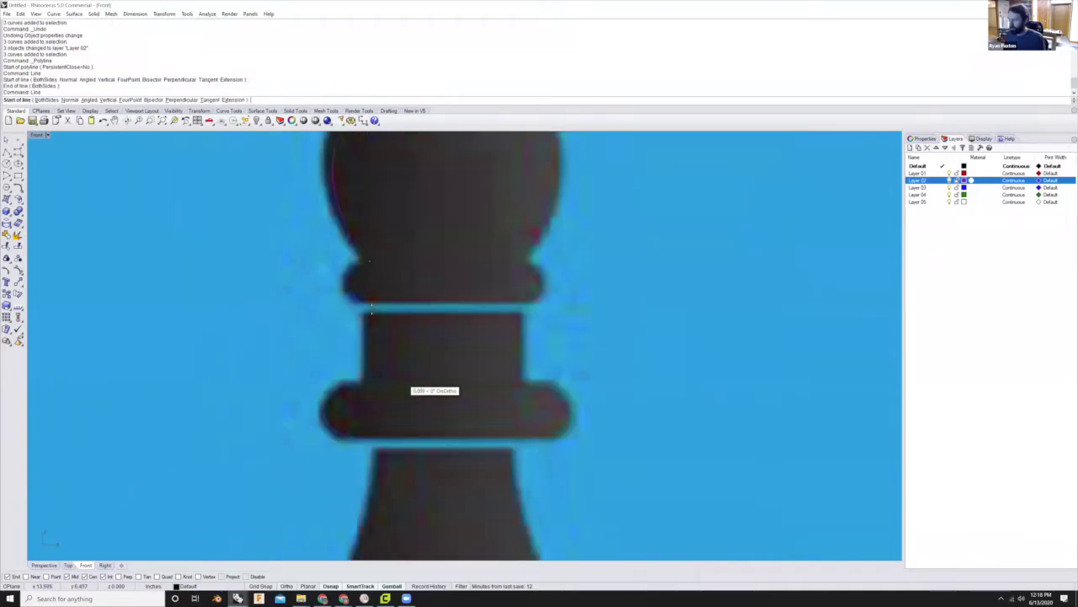
click(365, 303)
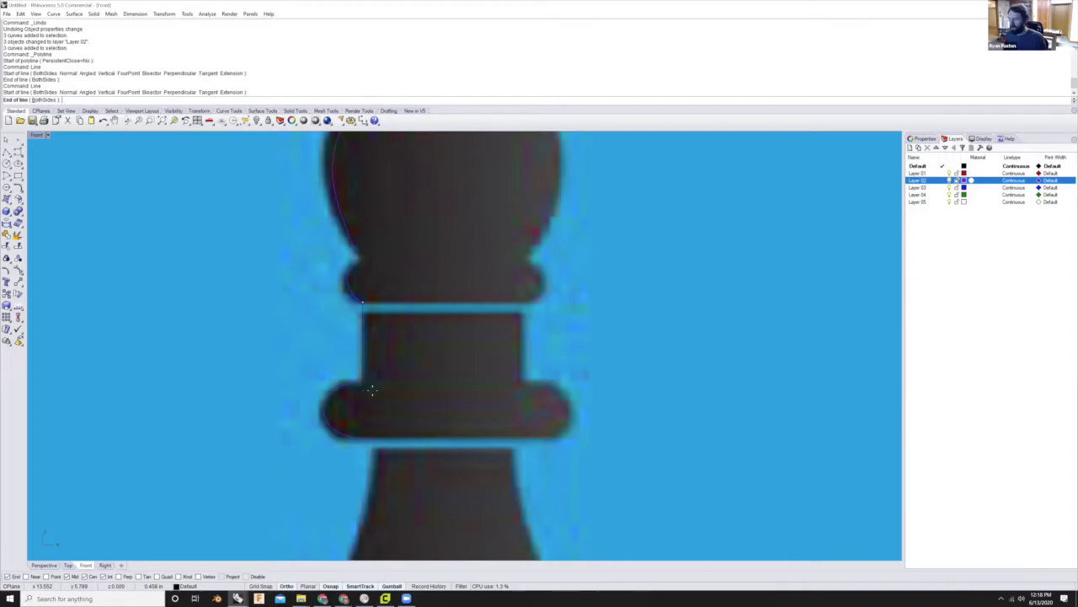
key(Escape)
- Examine how the upper end of the ring curve meets the vertical neck line, selecting the ring curve to see it clearly
scroll(379, 387, up, 5)
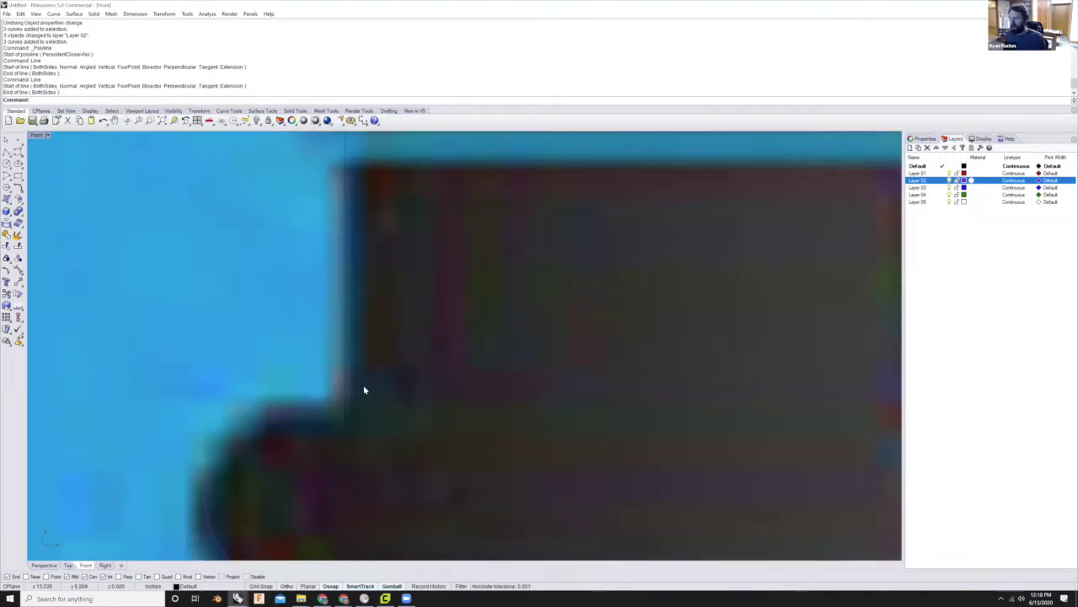
scroll(357, 219, down, 4)
scroll(341, 361, up, 5)
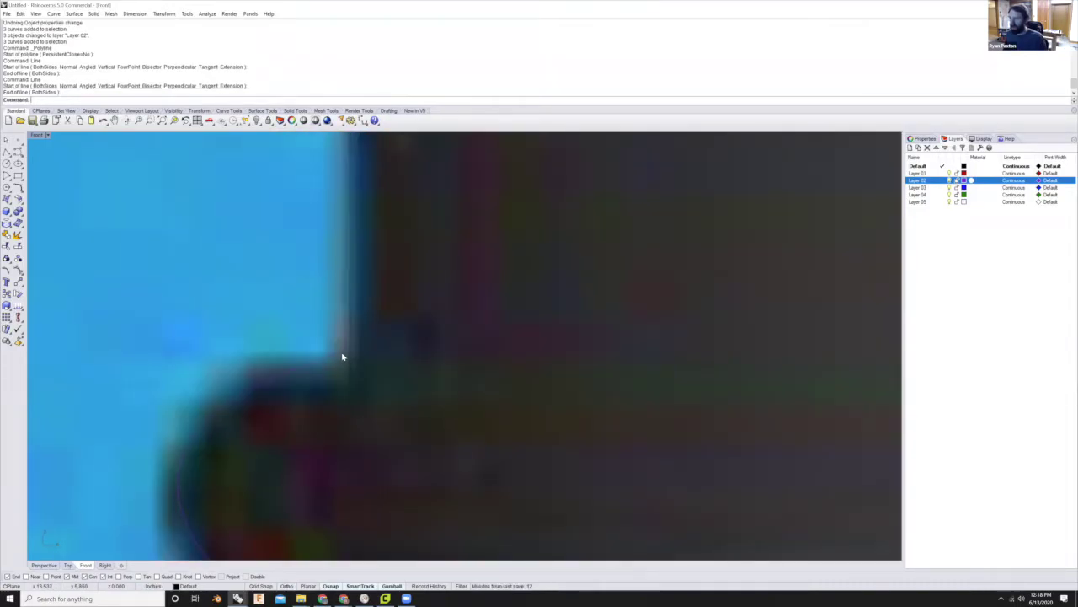
scroll(339, 362, down, 4)
scroll(335, 358, up, 5)
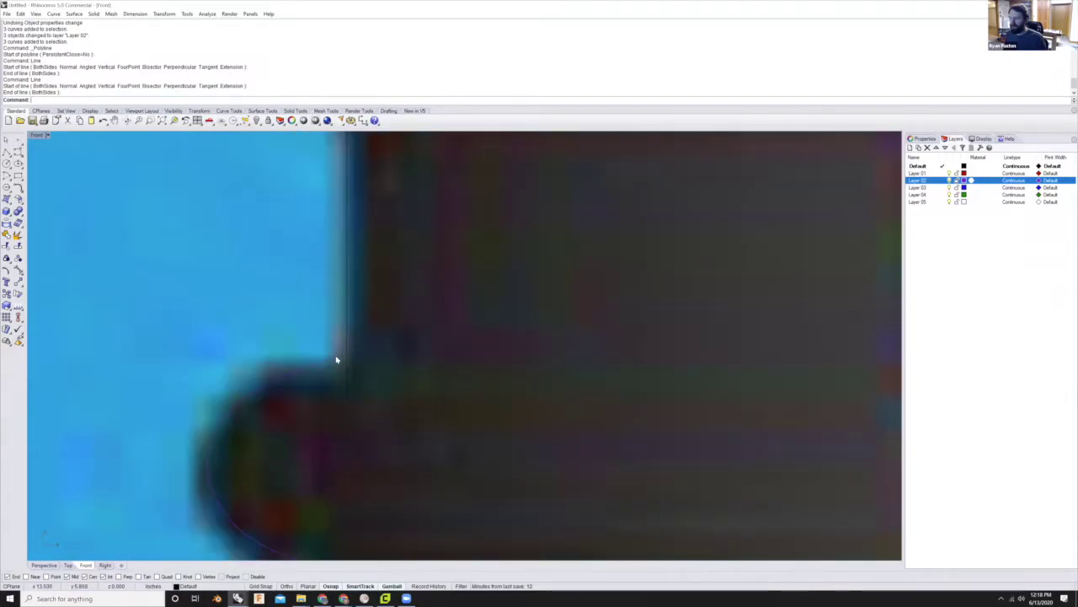
click(336, 361)
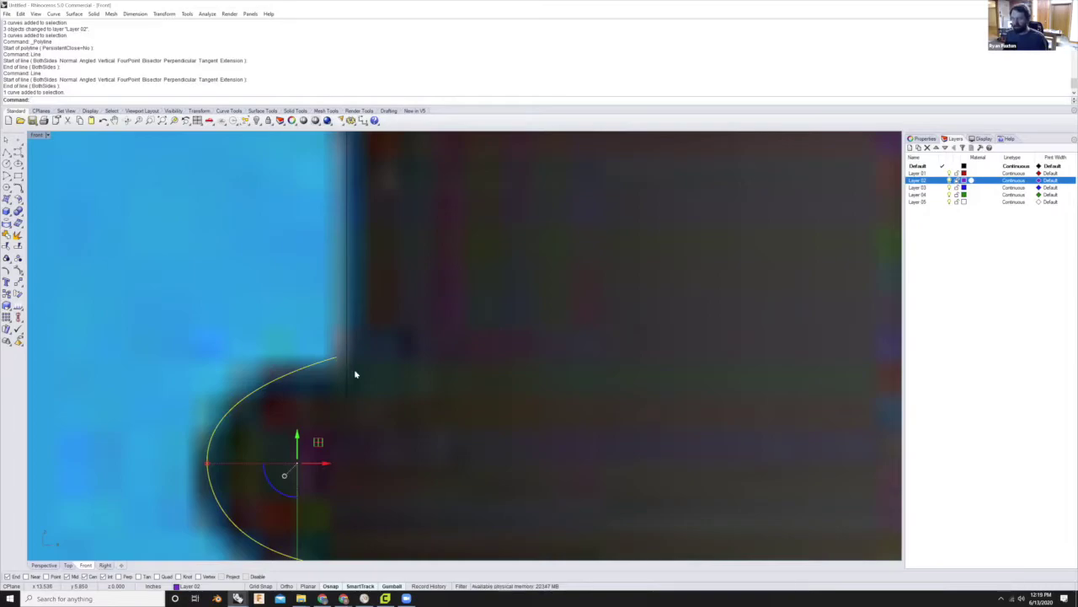
scroll(357, 374, down, 4)
scroll(357, 376, up, 2)
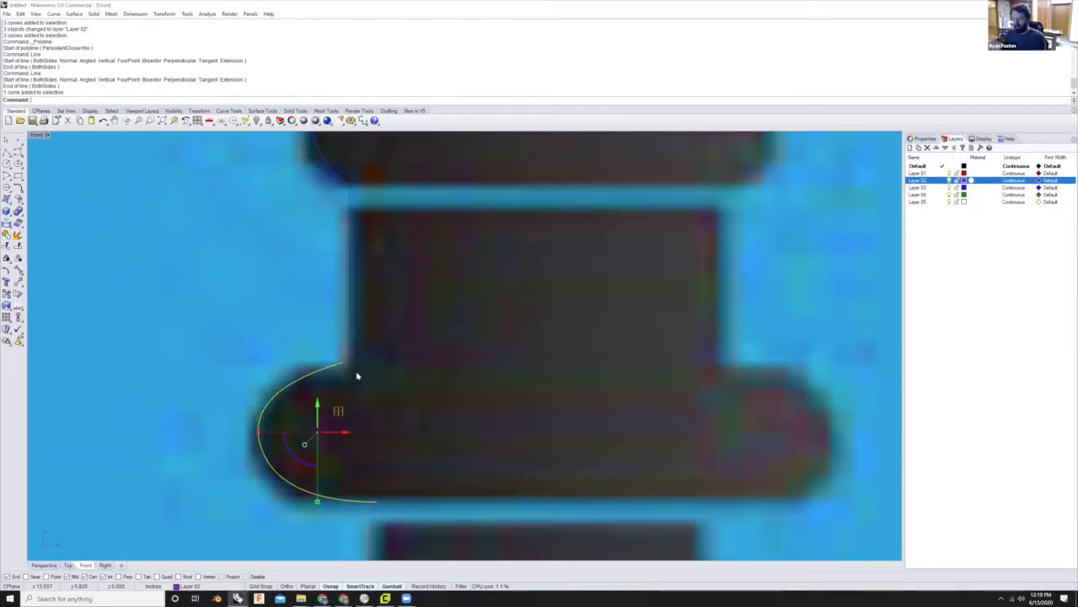
- Extend the upper end of the ring curve past the vertical neck line using the Natural extension type
text(ext)
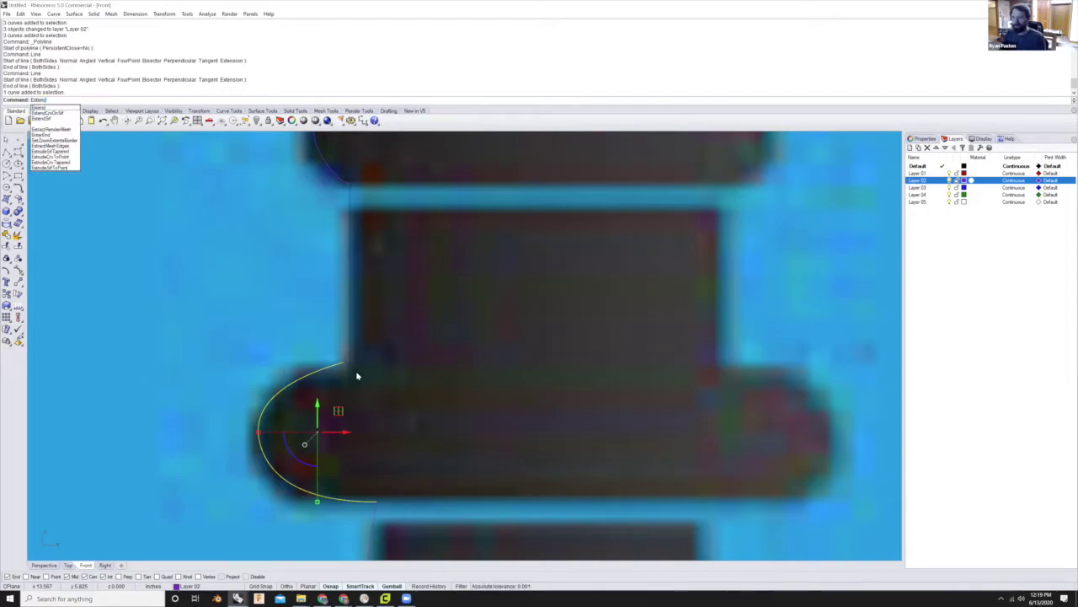
key(Return)
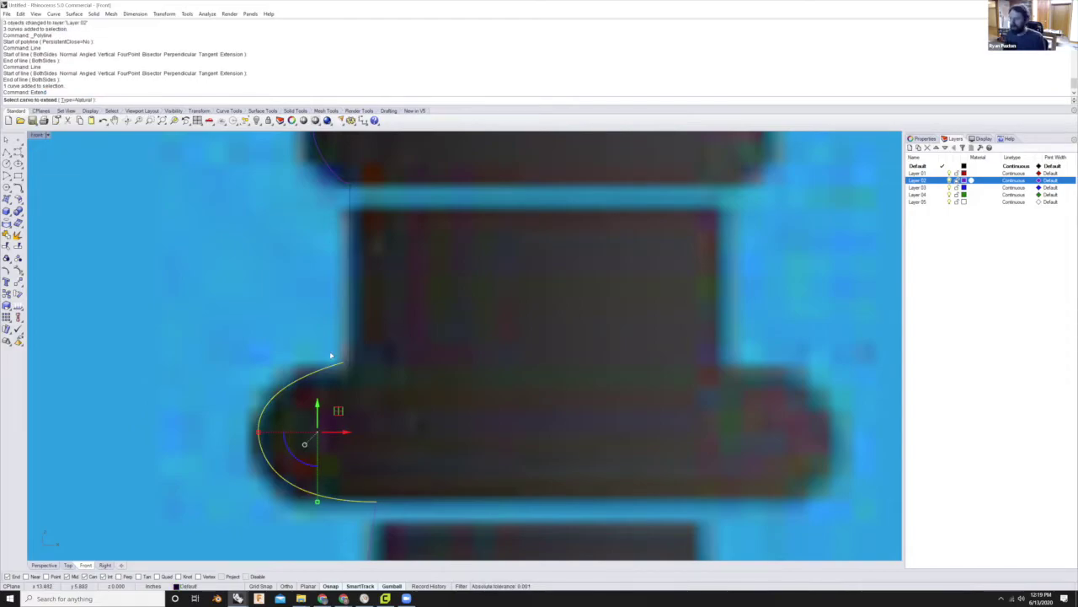
click(341, 363)
scroll(346, 360, up, 5)
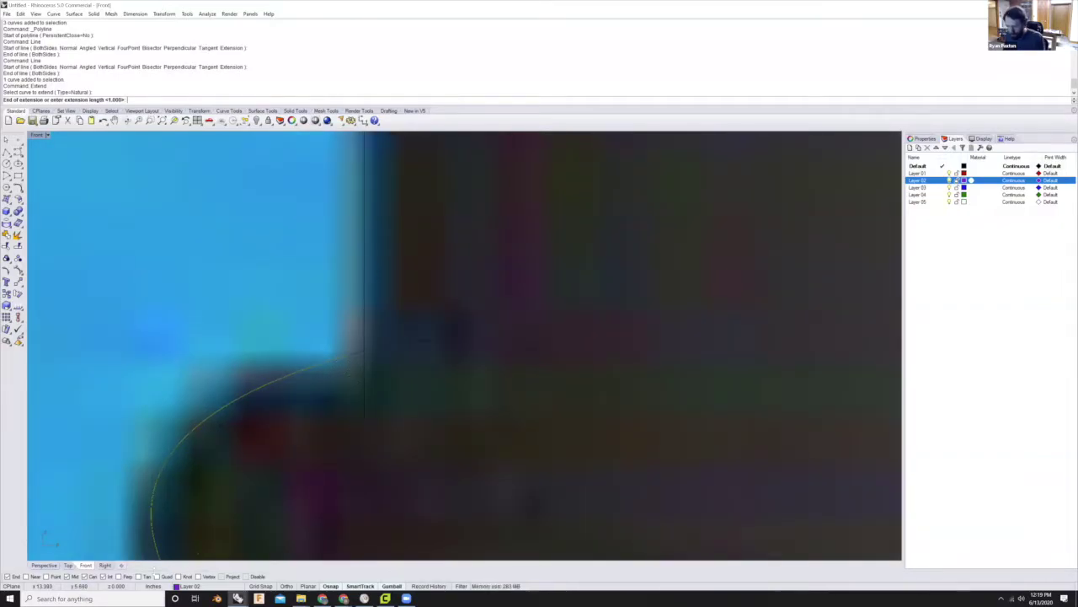
click(394, 331)
scroll(376, 347, down, 1)
key(Return)
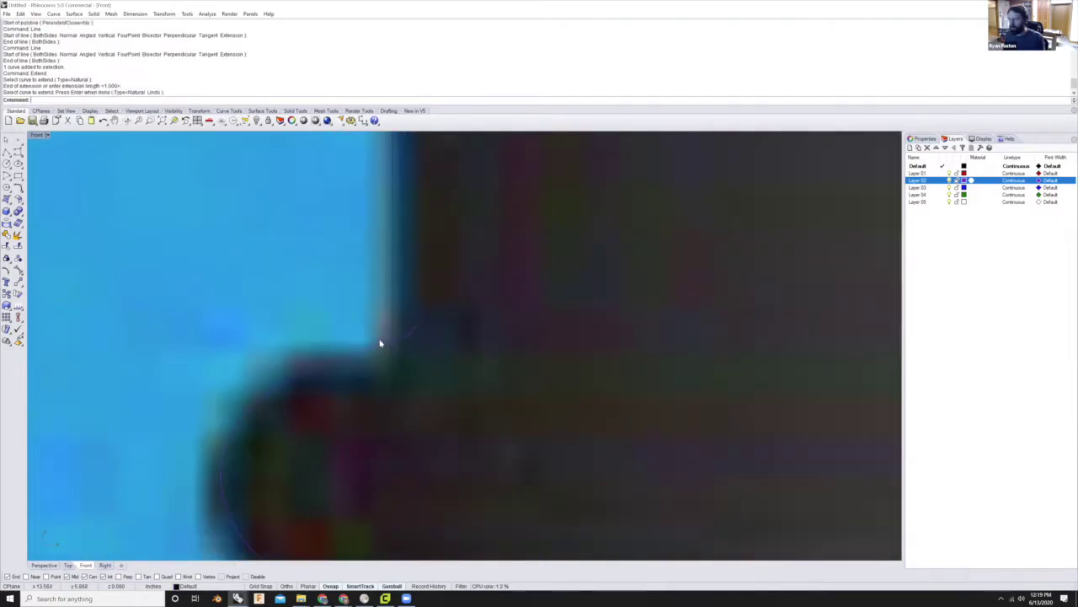
- Trim the ring curve and the vertical neck line against each other, removing both overhanging ends beyond their intersection
scroll(419, 295, up, 1)
drag(420, 297, 351, 342)
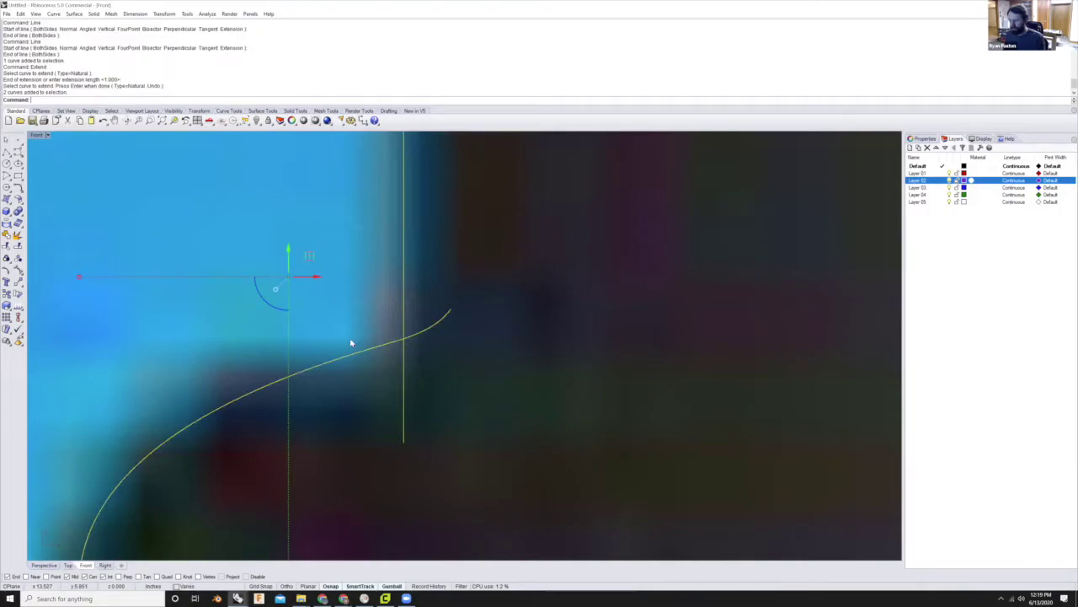
text(Tr)
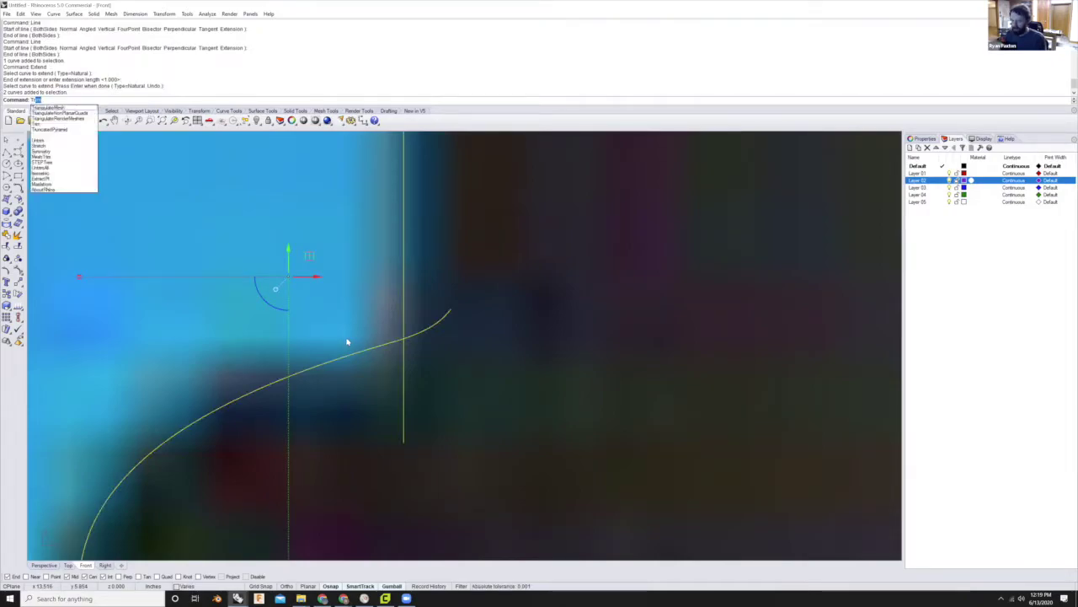
text(im)
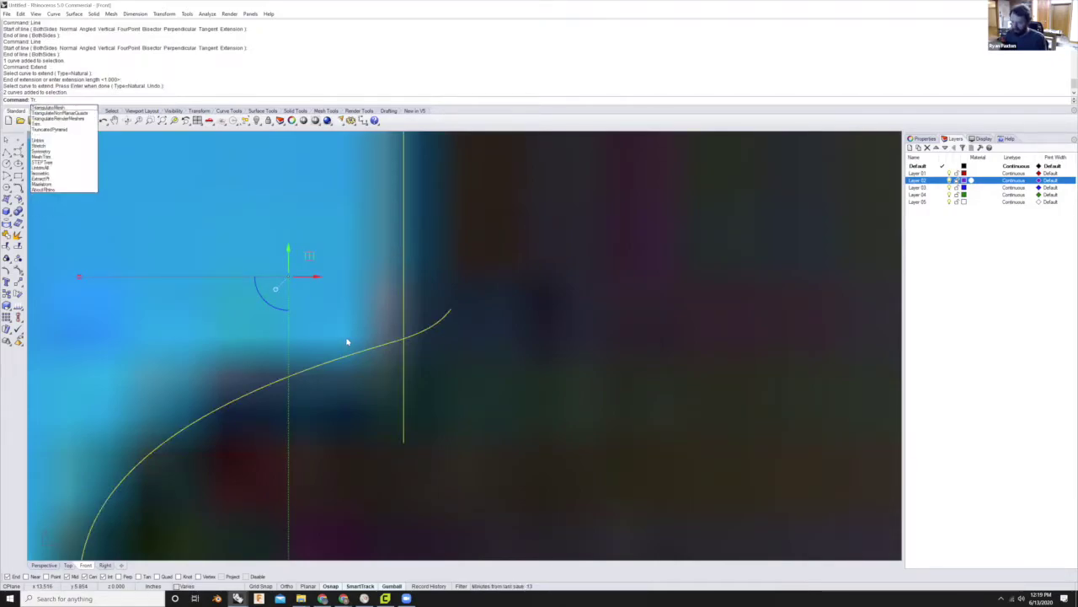
key(Return)
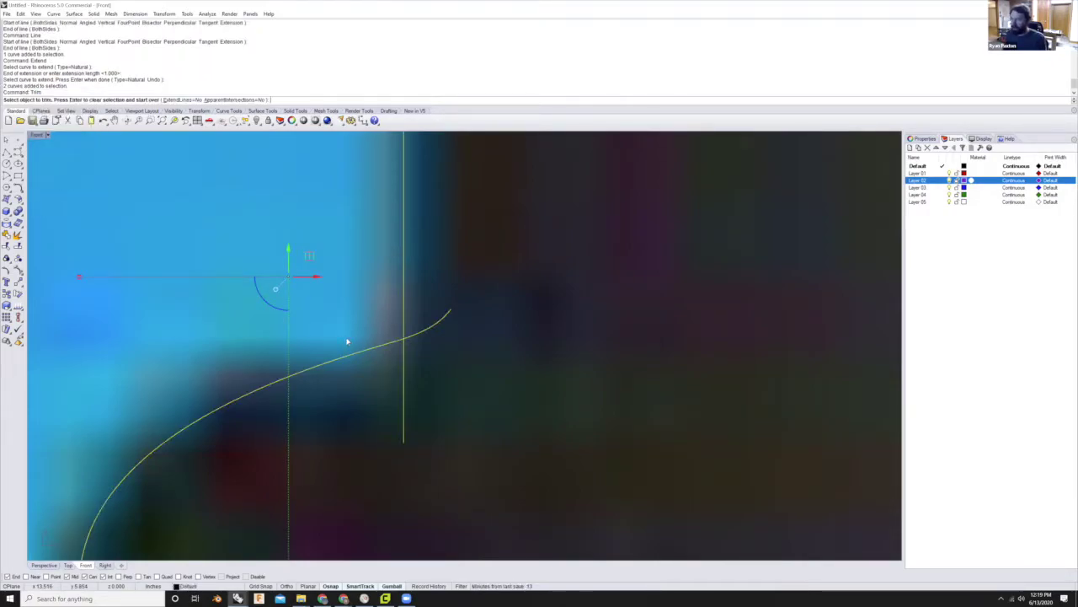
click(415, 335)
click(403, 379)
scroll(384, 345, down, 3)
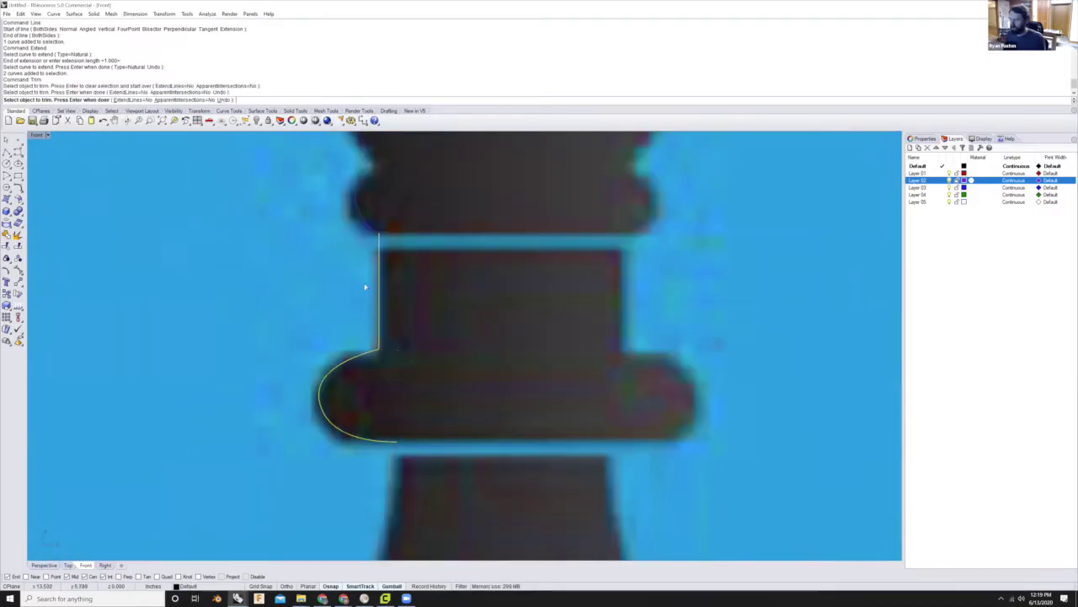
scroll(365, 287, down, 5)
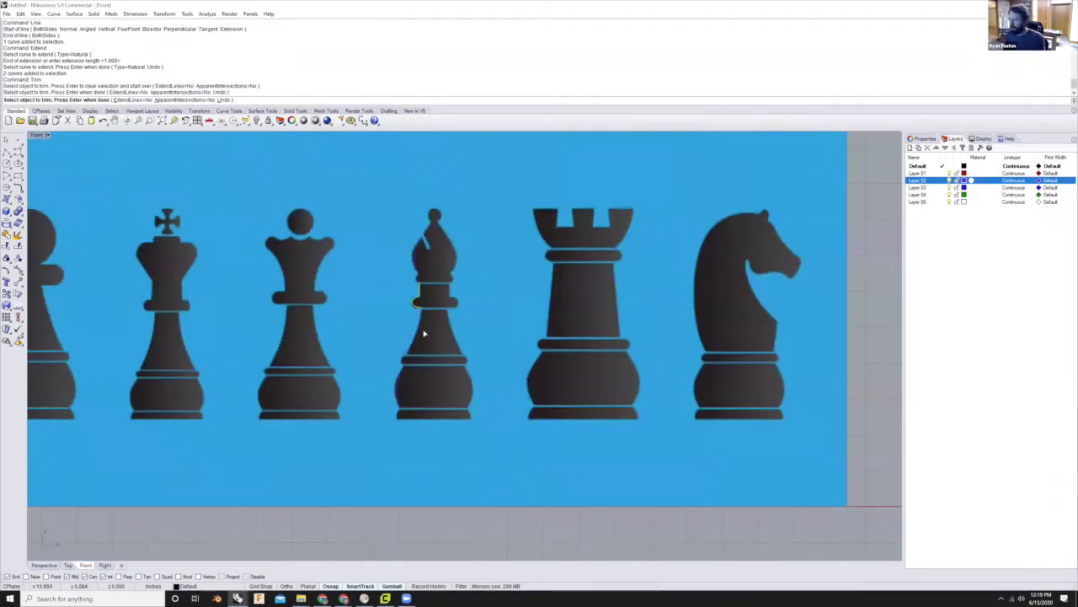
scroll(424, 334, up, 6)
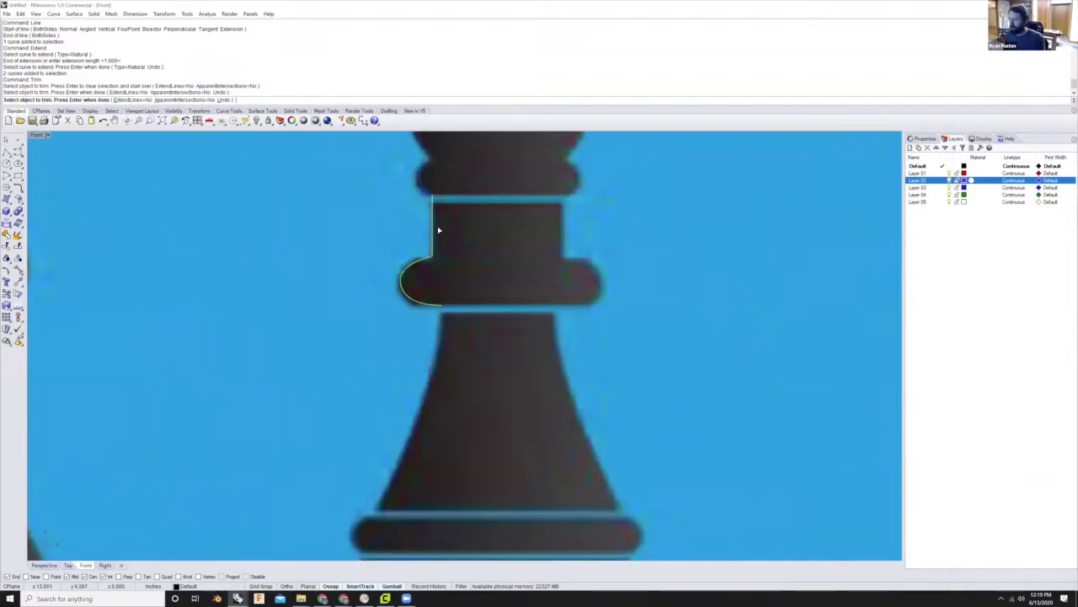
- Finish trimming and turn on the control points of the bishop's head and collar curve
scroll(415, 299, down, 4)
scroll(415, 242, up, 5)
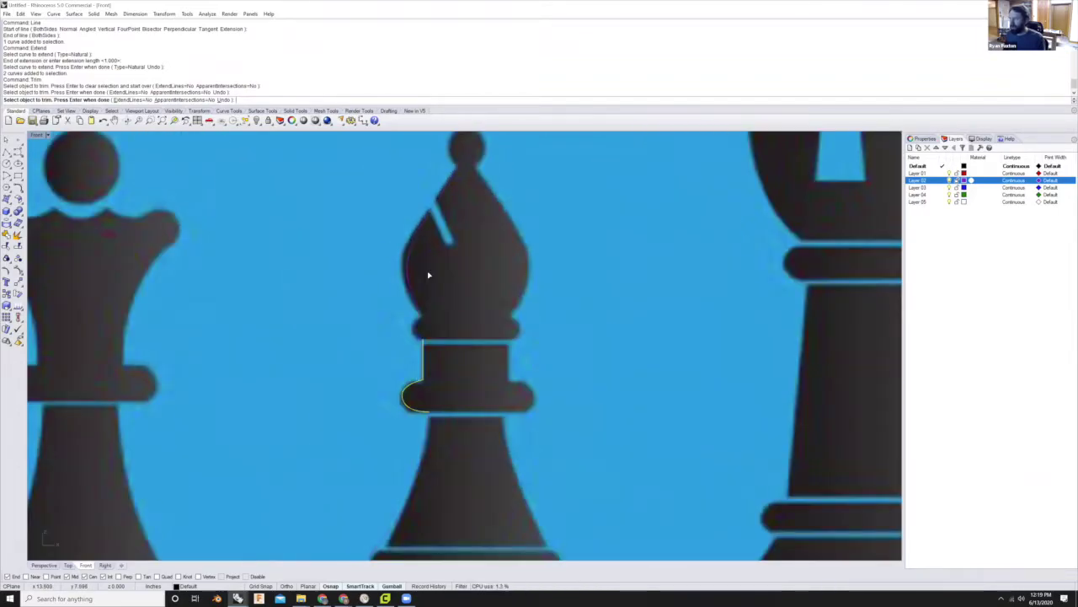
key(Return)
click(405, 288)
scroll(404, 288, down, 5)
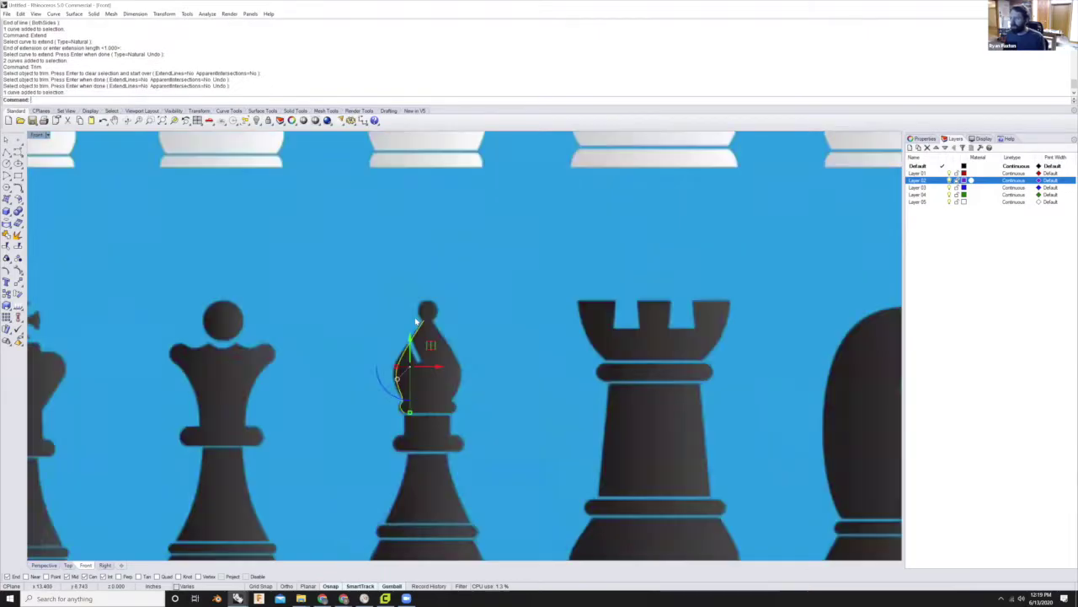
scroll(413, 371, up, 5)
scroll(354, 274, down, 3)
scroll(357, 277, up, 3)
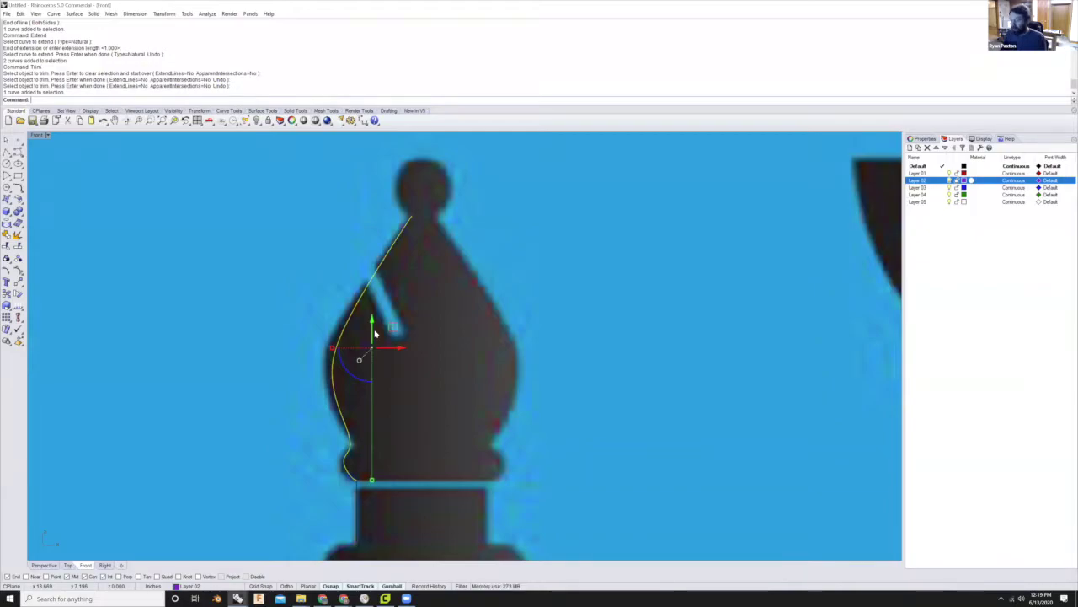
text(poin)
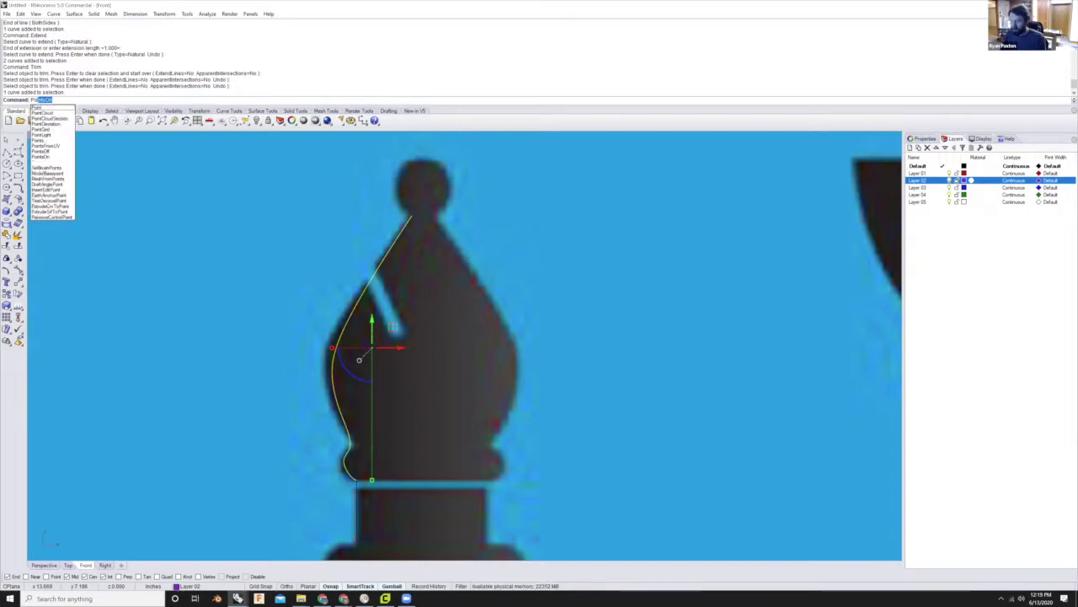
text(tson)
key(Return)
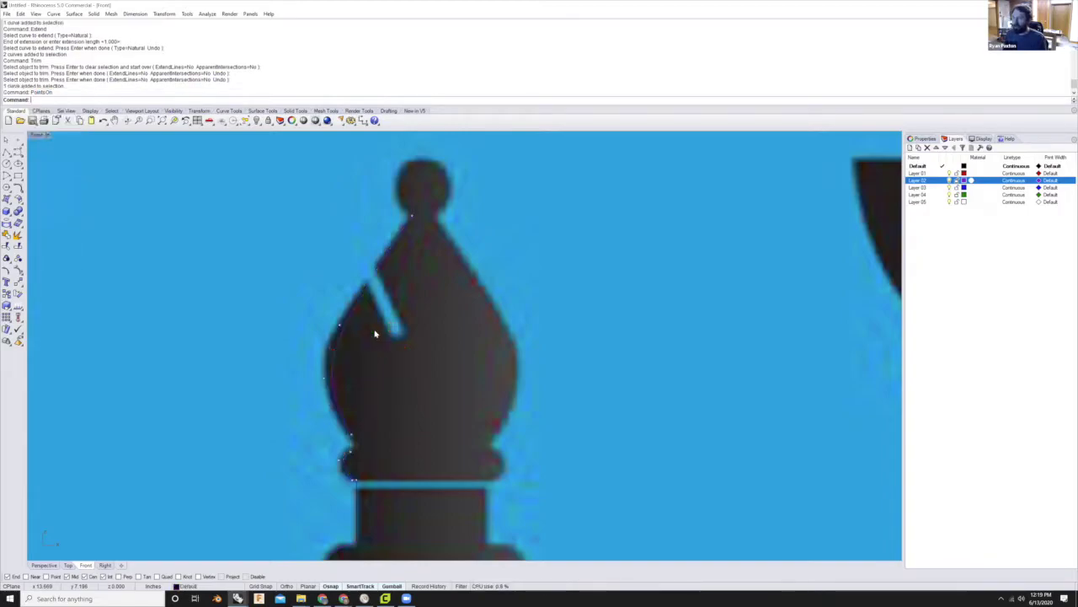
- Move the head curve's two side control points outward so the curve follows the bulging left edge of the bishop's head
scroll(371, 311, up, 3)
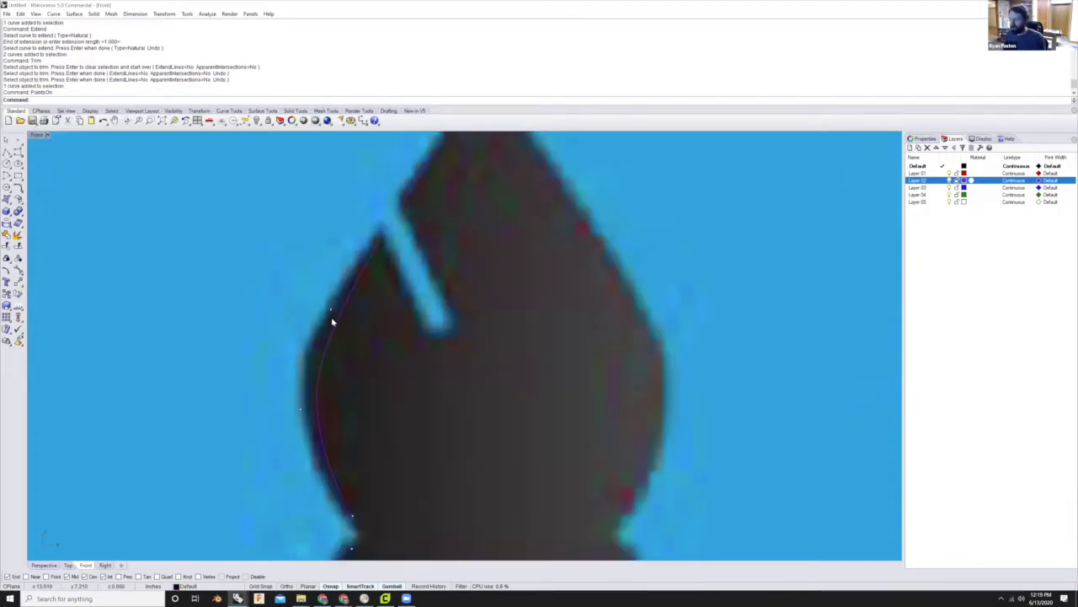
scroll(301, 264, up, 1)
scroll(308, 272, down, 2)
mouse_move(306, 271)
mouse_down()
mouse_move(291, 262)
mouse_move(295, 270)
mouse_up()
drag(284, 355, 269, 348)
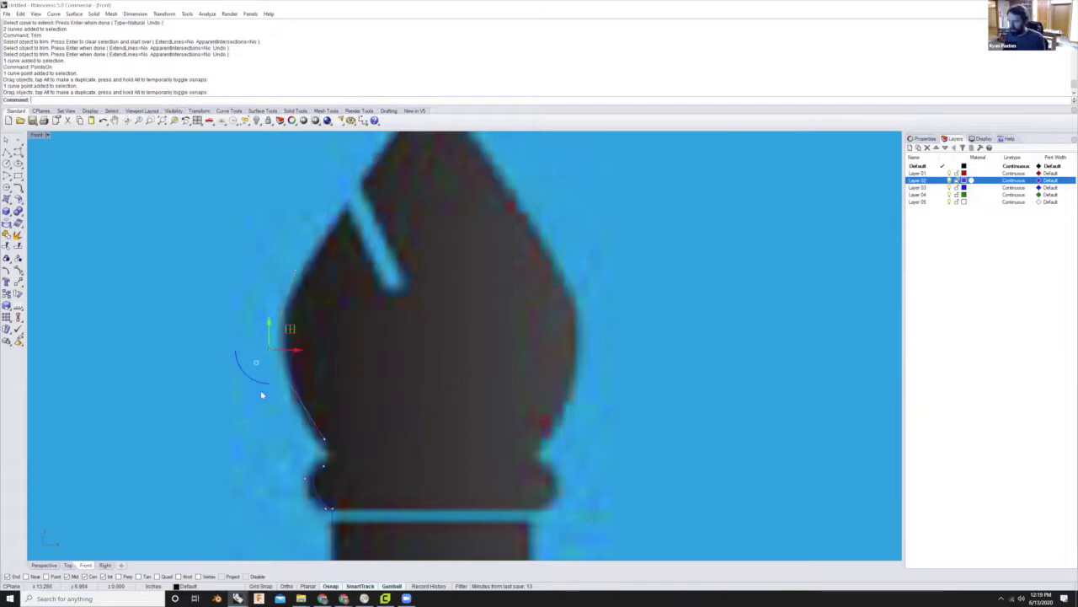
- Shift the control point at the notch below the head inward and fine-tune the outermost head control point to fit the image
scroll(320, 437, up, 5)
drag(306, 424, 325, 434)
scroll(313, 437, down, 5)
click(240, 319)
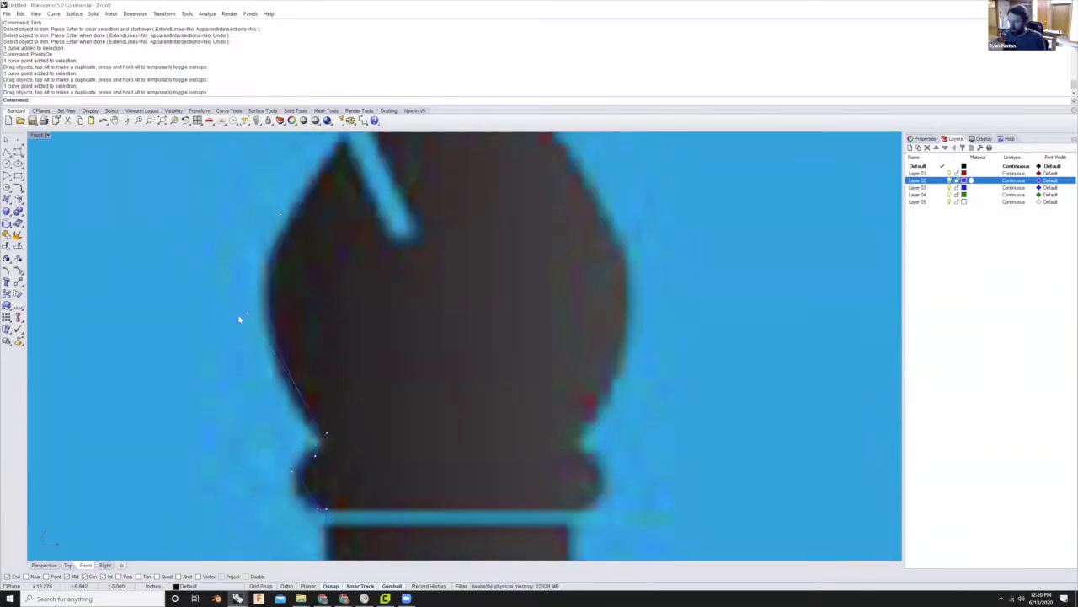
click(244, 313)
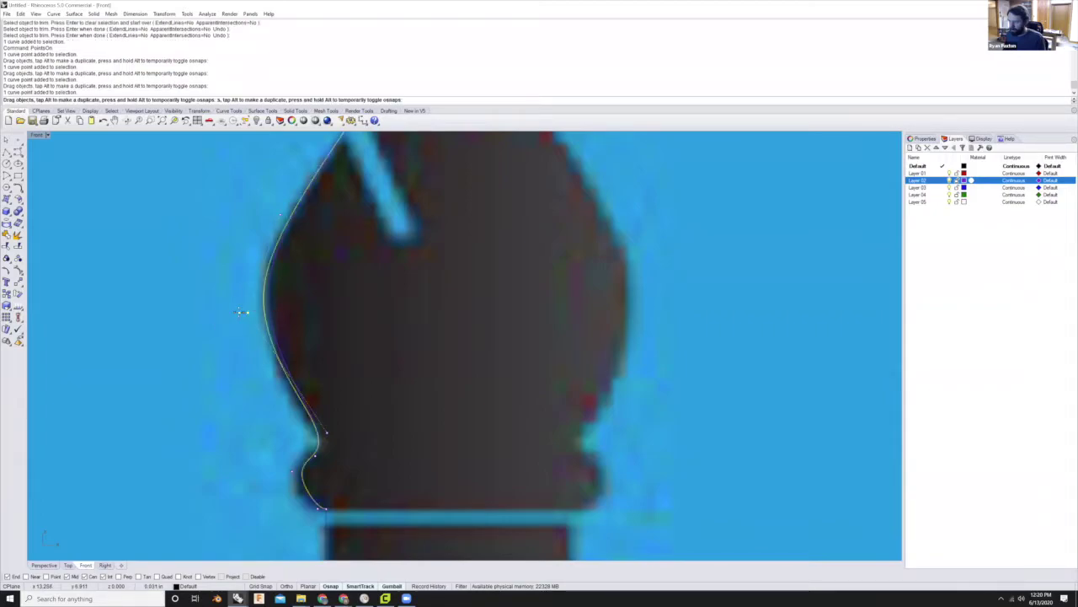
drag(246, 312, 246, 311)
scroll(247, 312, down, 2)
scroll(327, 426, up, 2)
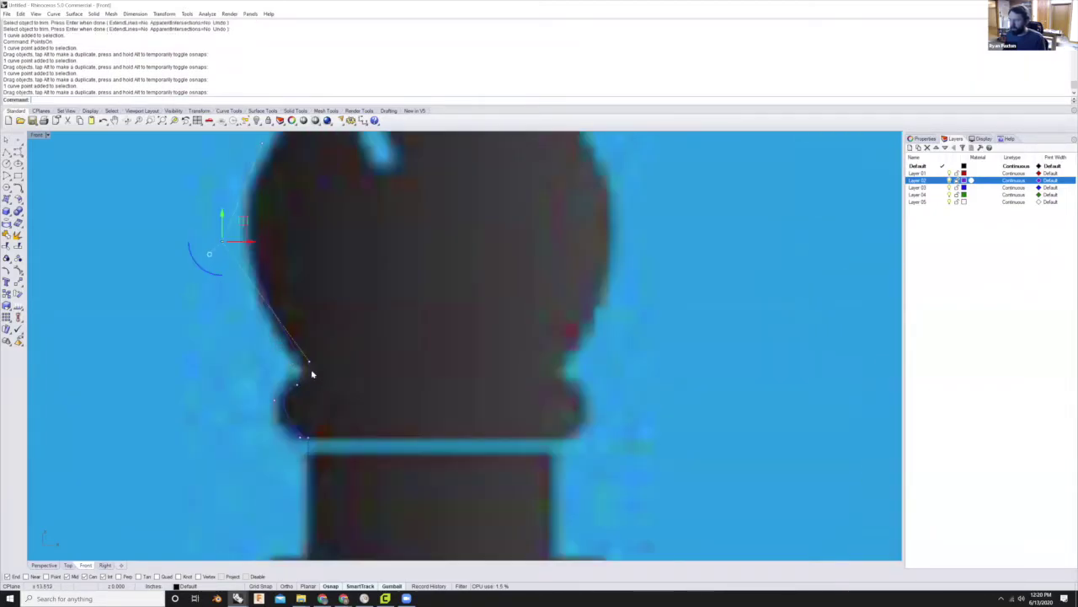
- Reposition the collar's control points outward so the small bulge under the bishop's head matches the image
scroll(312, 374, up, 2)
click(284, 394)
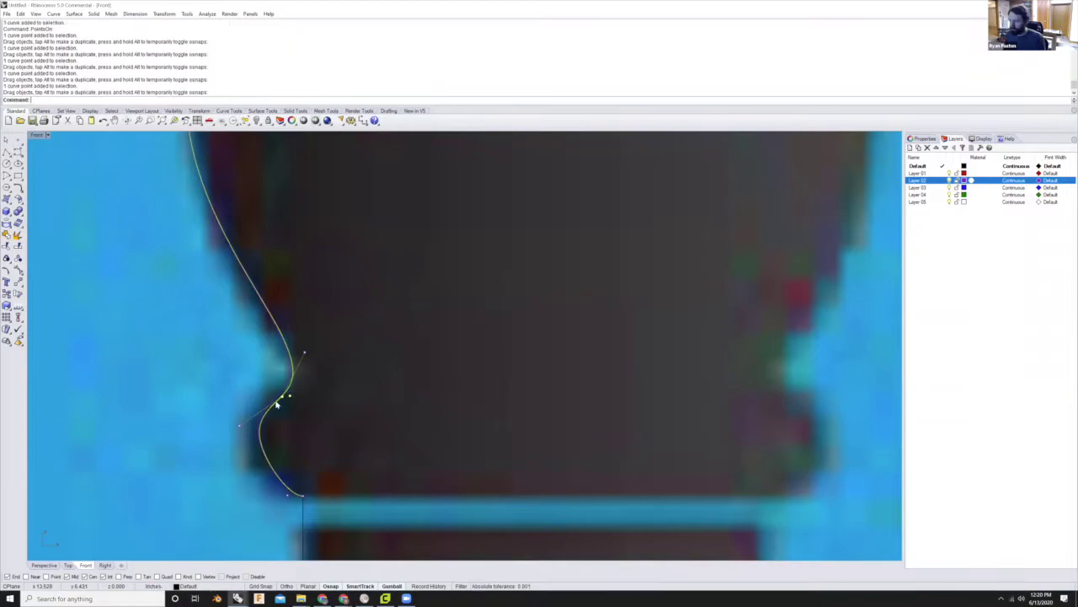
scroll(284, 445, down, 2)
scroll(278, 390, up, 3)
click(275, 398)
drag(255, 388, 247, 392)
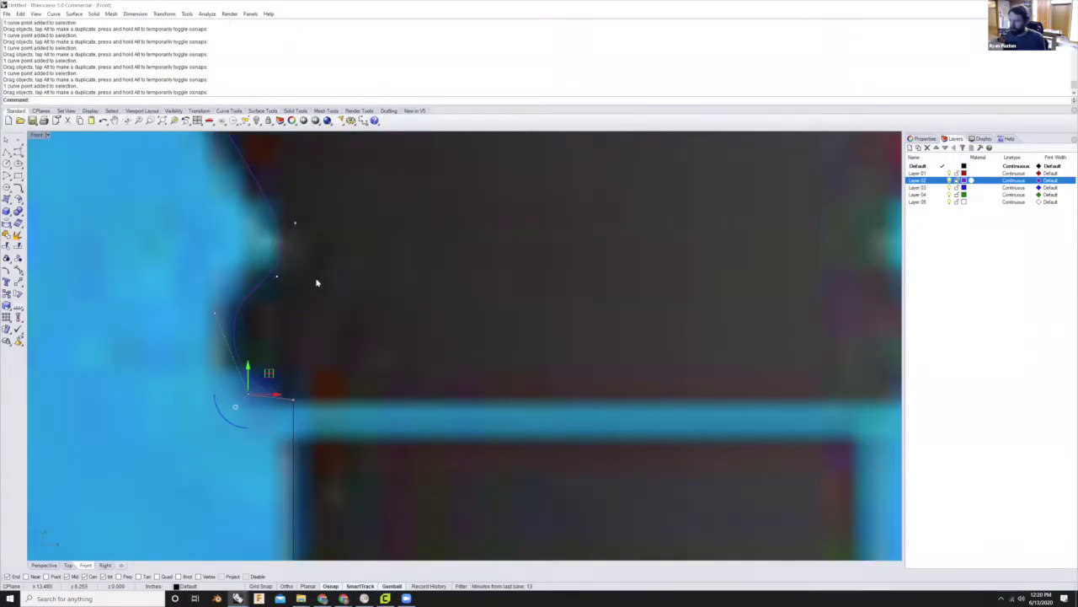
- Select the ring curve below the neck and turn on its control points
scroll(319, 295, down, 3)
scroll(318, 287, up, 4)
scroll(327, 290, down, 2)
scroll(333, 284, up, 3)
click(337, 289)
scroll(341, 303, down, 2)
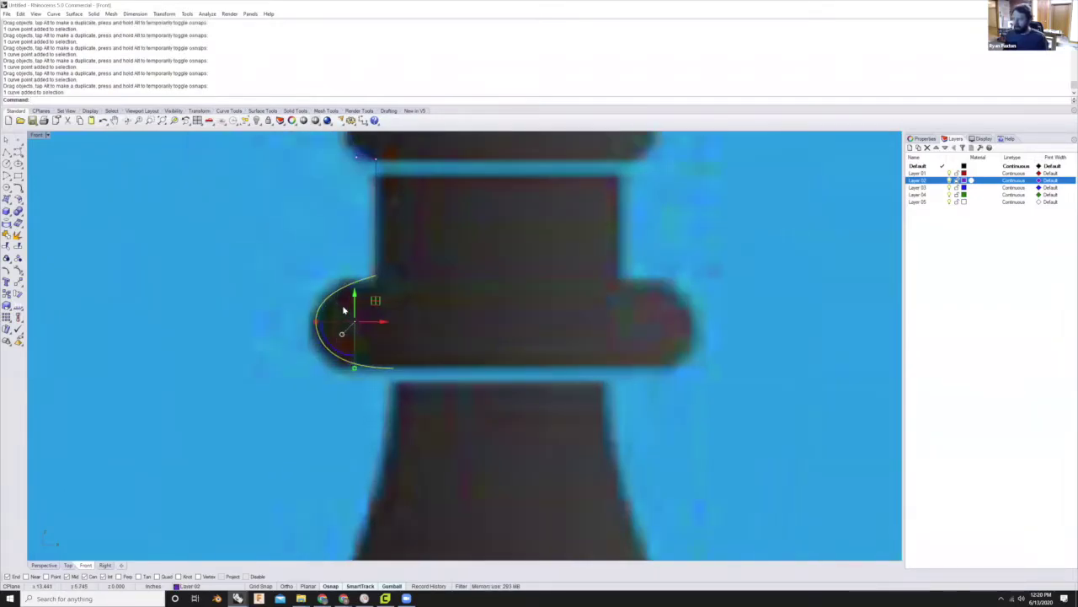
text(Points)
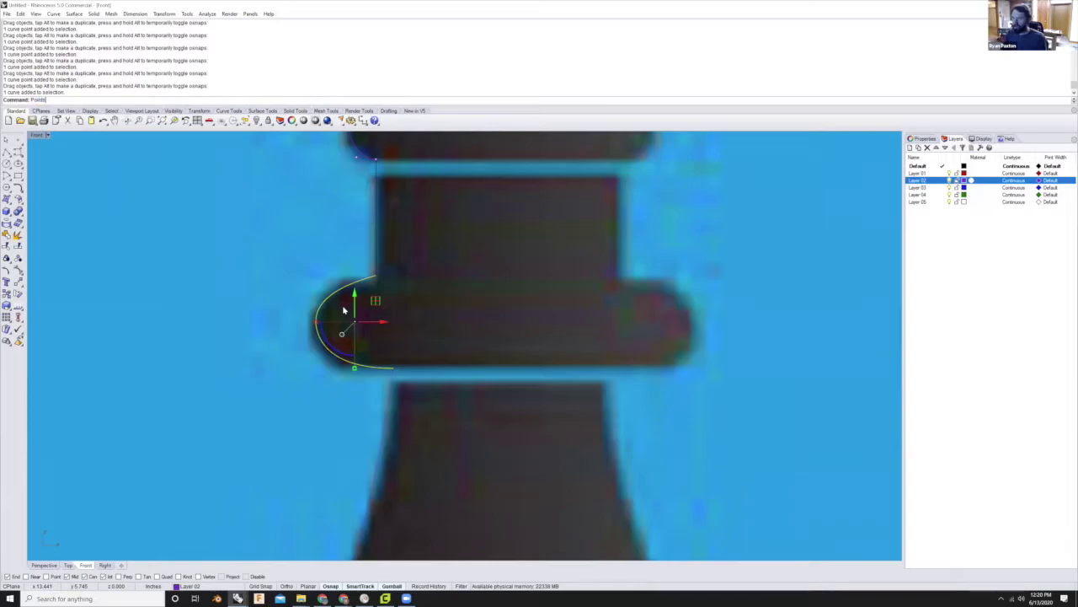
text(On)
key(Return)
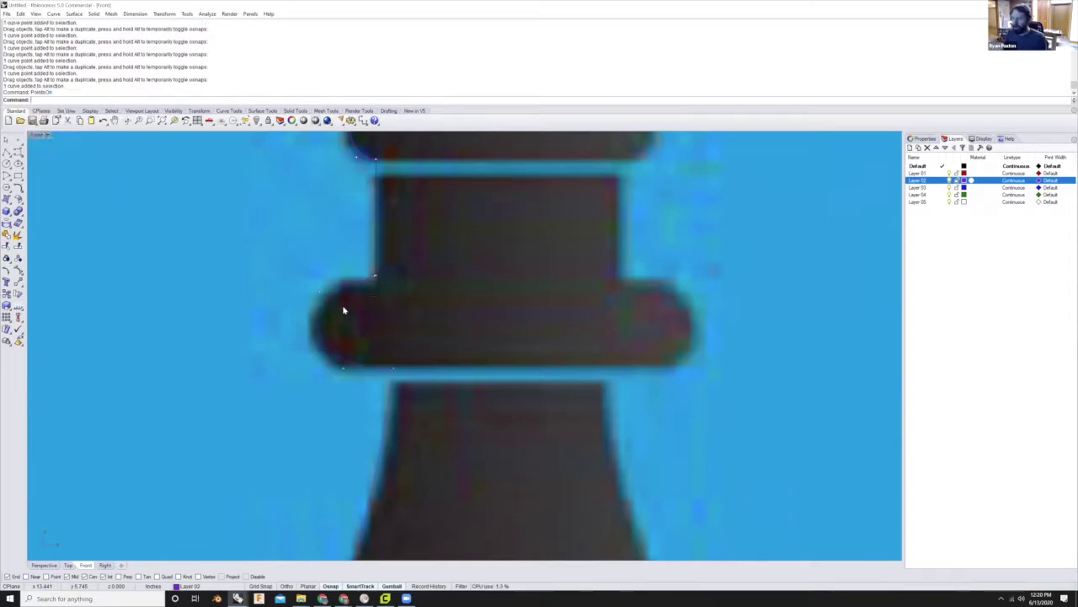
- Try moving the ring curve's two outer control points further outward to round its left side
drag(319, 292, 312, 281)
click(304, 335)
drag(304, 334, 294, 341)
scroll(321, 298, up, 2)
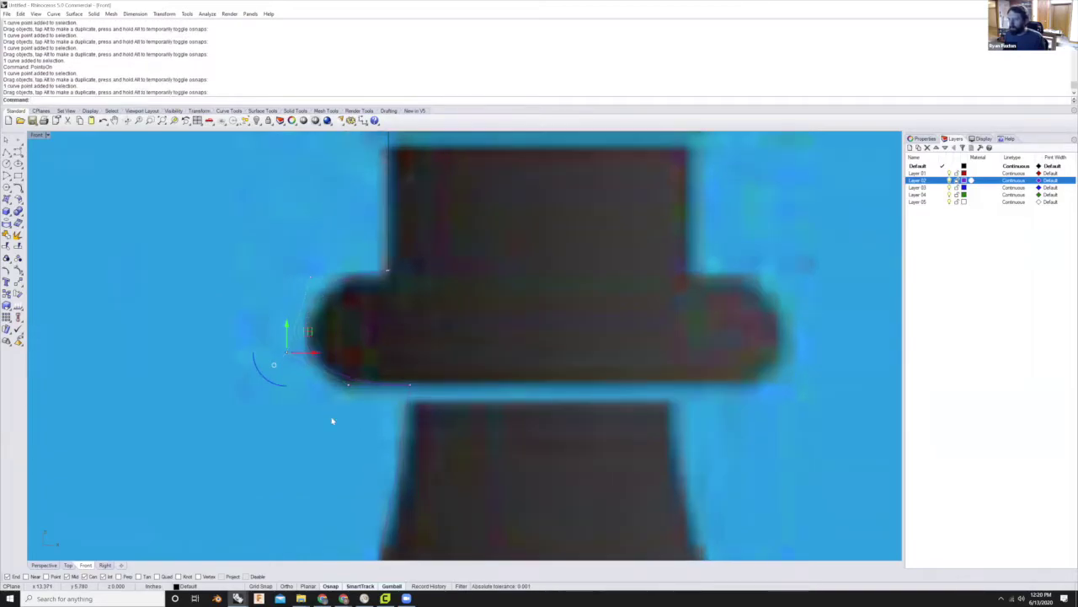
- Delete the ring curve's outermost control point and pull the remaining upper and lower ones outward to fit the rounded ring
click(286, 352)
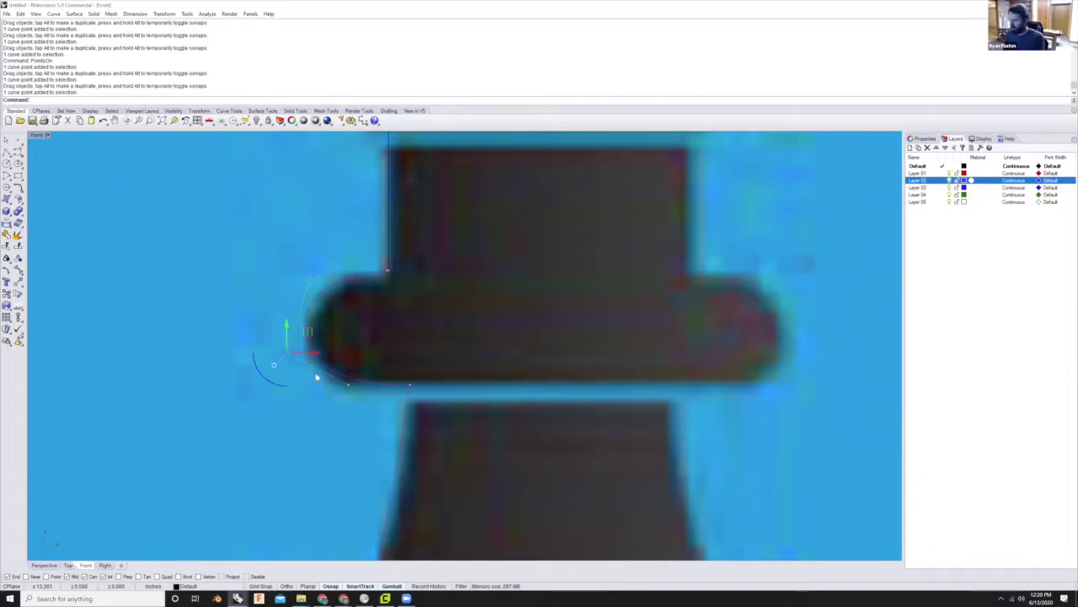
key(Delete)
drag(348, 385, 255, 389)
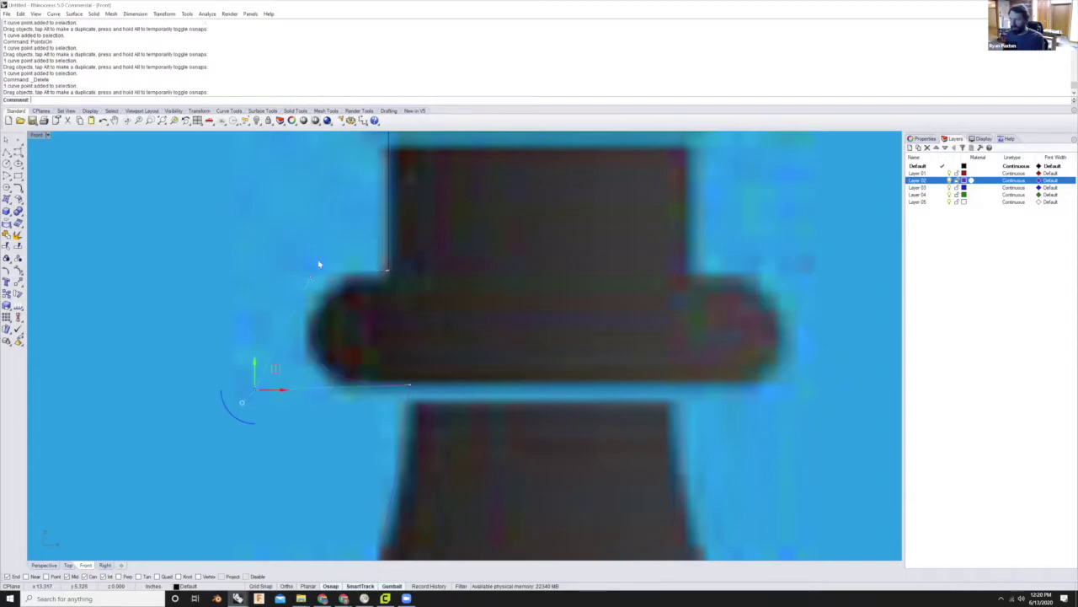
mouse_move(308, 280)
mouse_down()
mouse_move(306, 259)
mouse_move(296, 263)
mouse_up()
scroll(295, 257, up, 2)
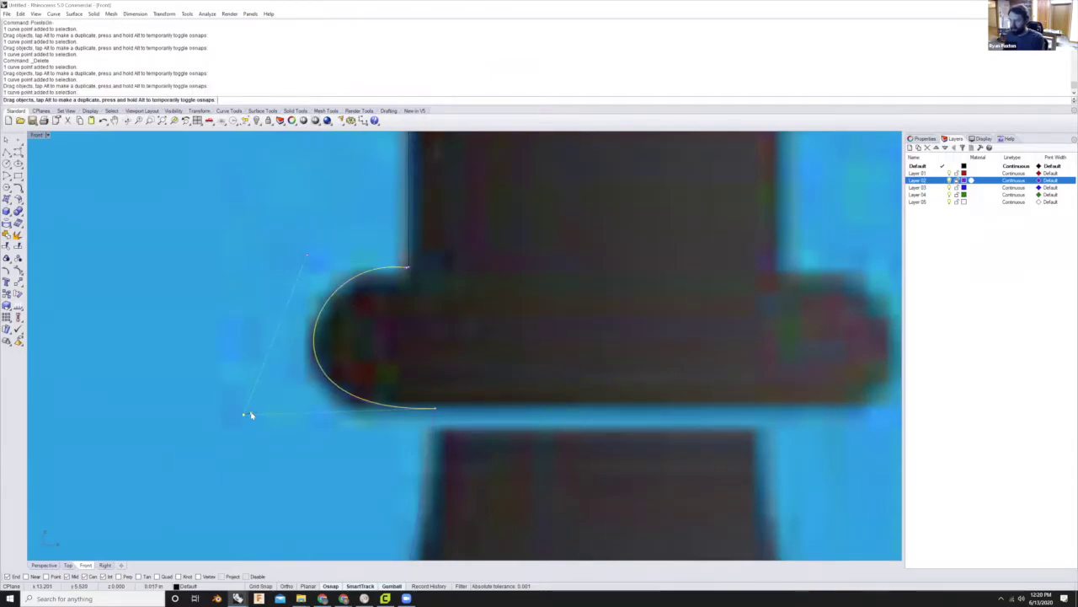
click(244, 414)
- Select the long body curve below the ring and turn on its control points
scroll(393, 241, down, 3)
scroll(264, 294, up, 6)
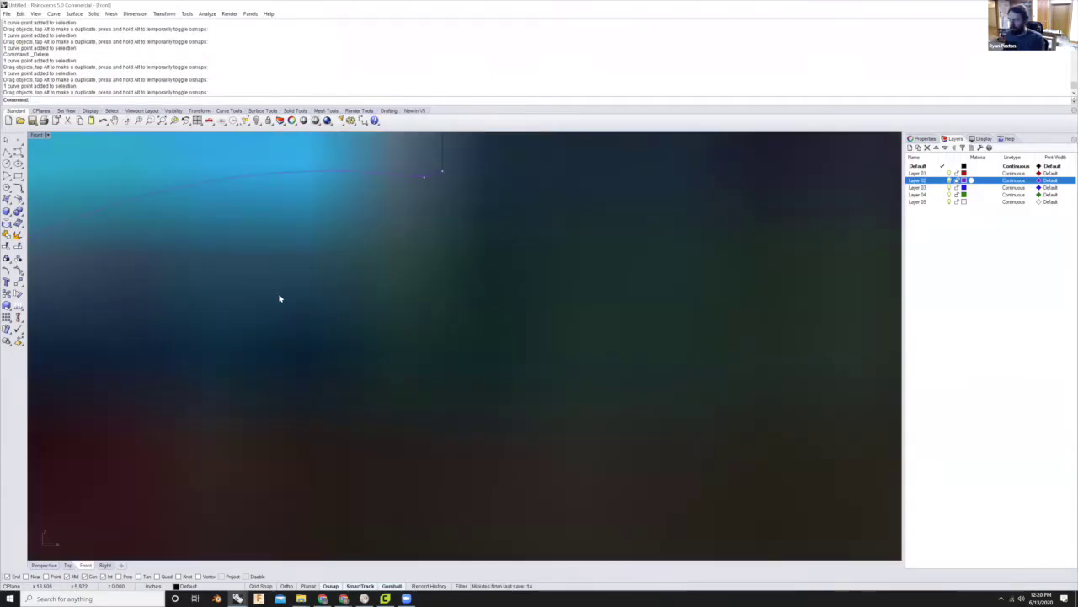
scroll(334, 253, down, 5)
scroll(317, 366, up, 5)
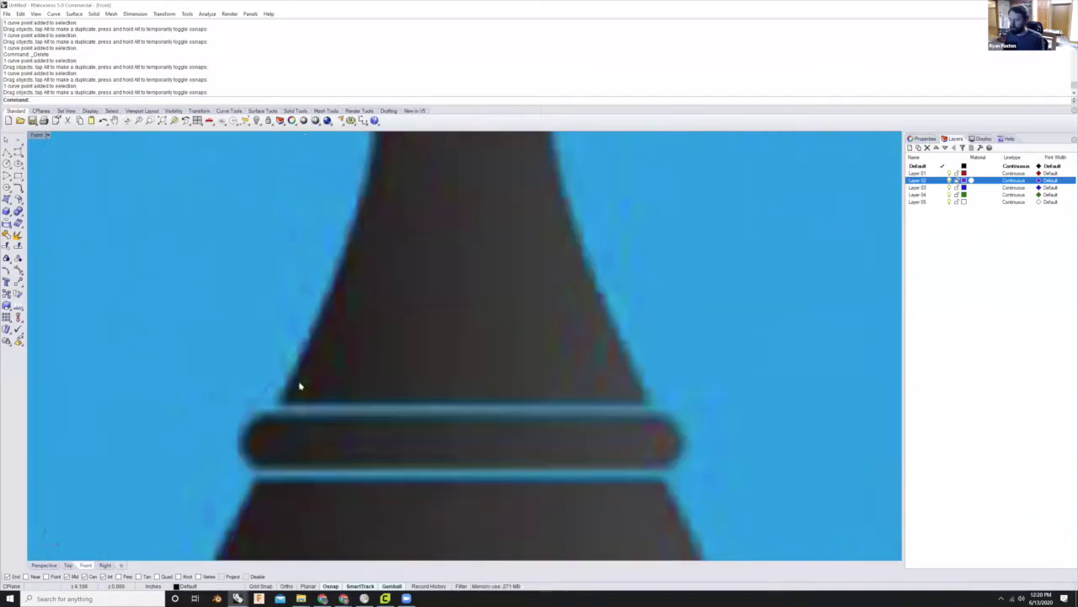
scroll(286, 373, down, 3)
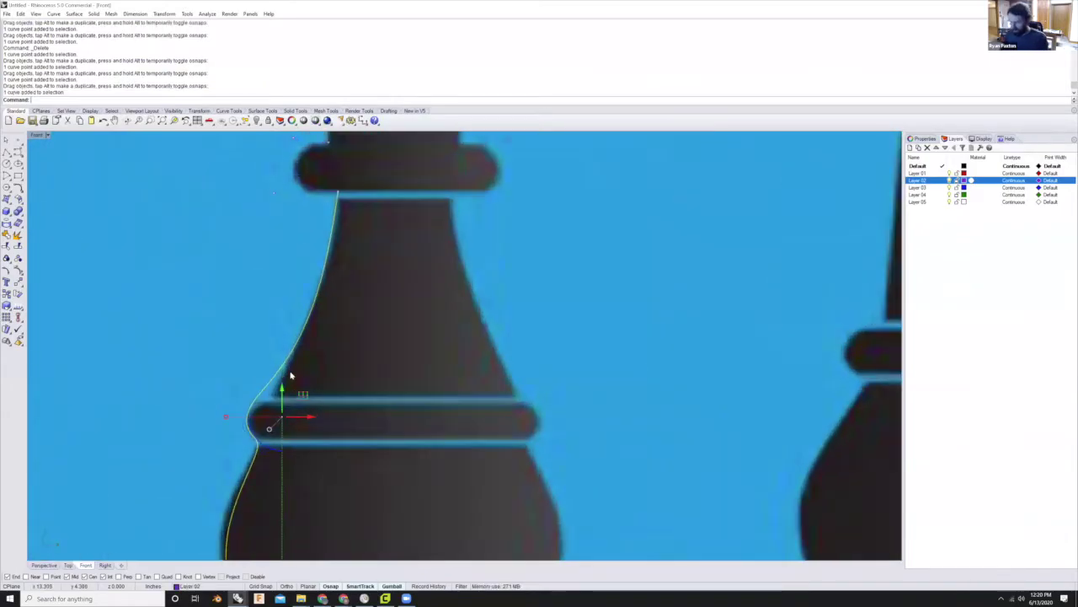
text(Po)
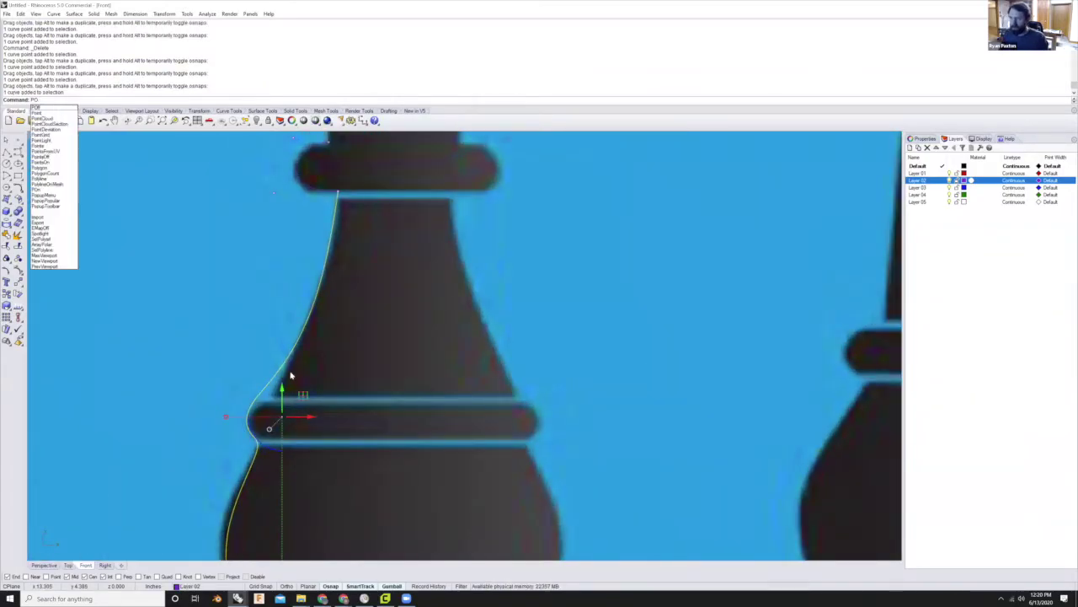
text(i)
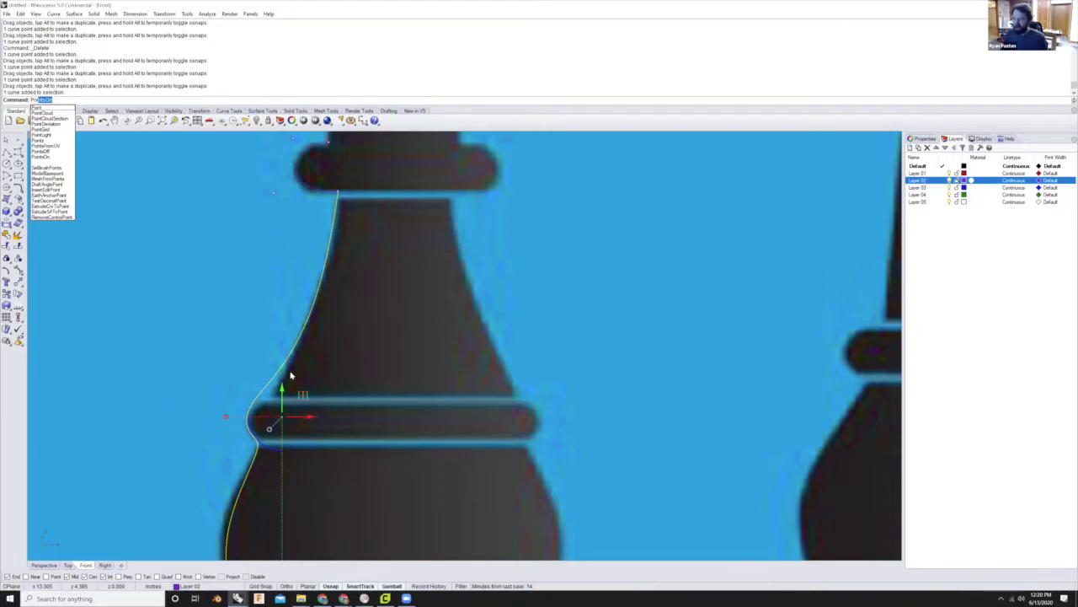
key(Return)
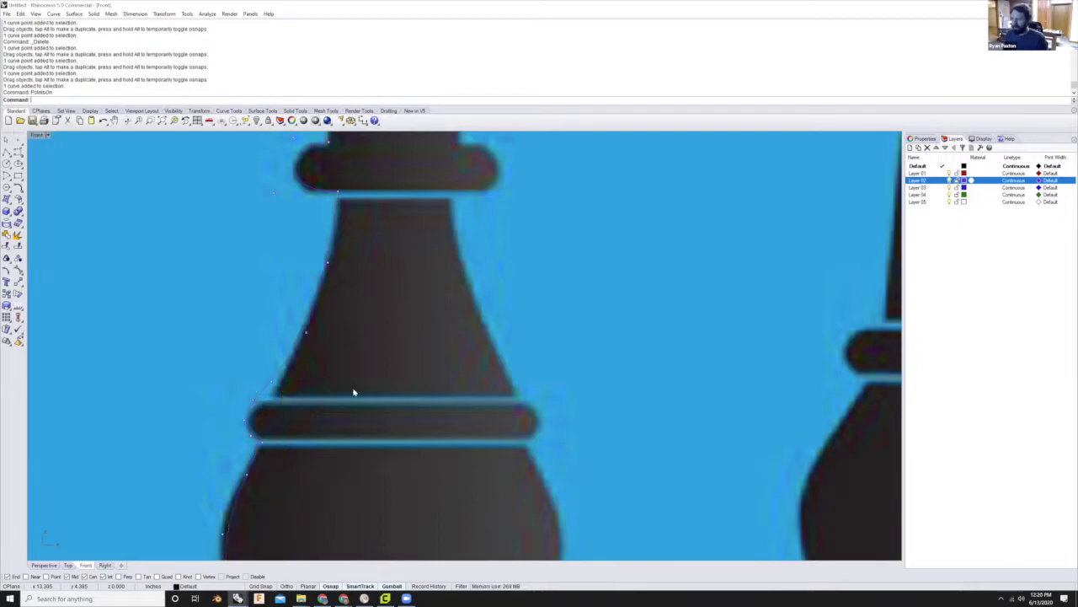
- Move the body curve's lower control points so it follows the flared skirt down to the top of the lower ring
scroll(312, 201, up, 3)
scroll(349, 188, down, 1)
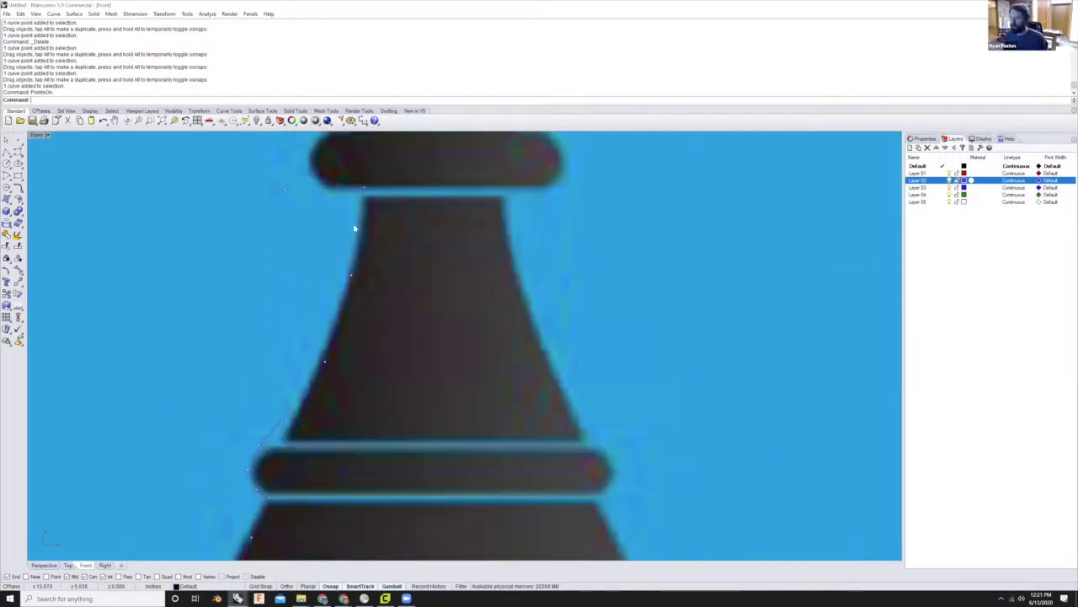
scroll(254, 441, up, 2)
drag(260, 456, 274, 481)
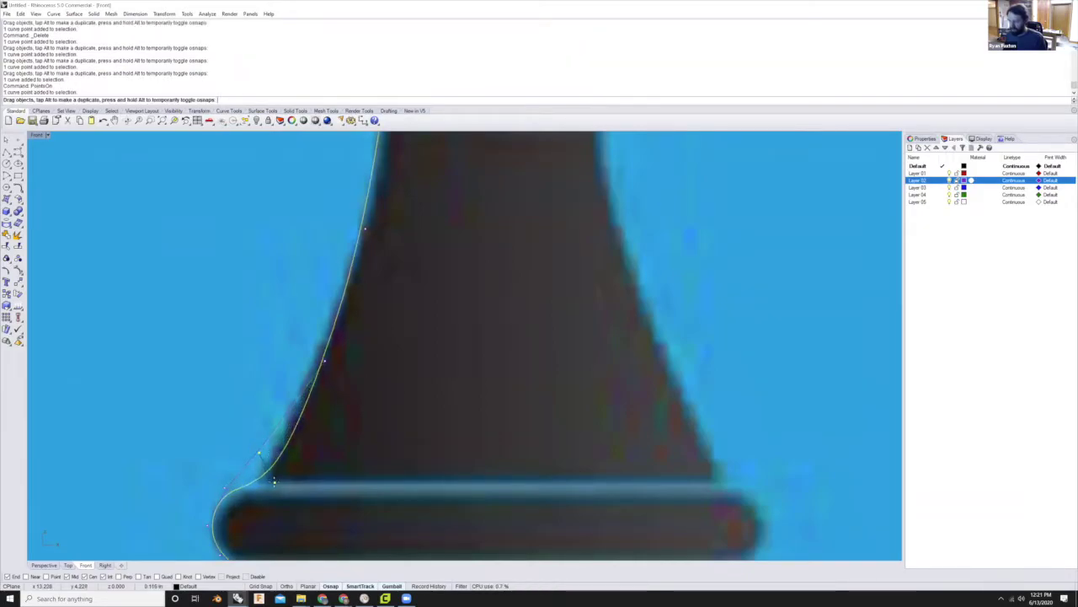
drag(324, 365, 312, 375)
- Adjust the control points around the thin lower ring, moving the one beneath it inward to the junction with the base bulge
scroll(321, 307, down, 3)
scroll(290, 464, up, 4)
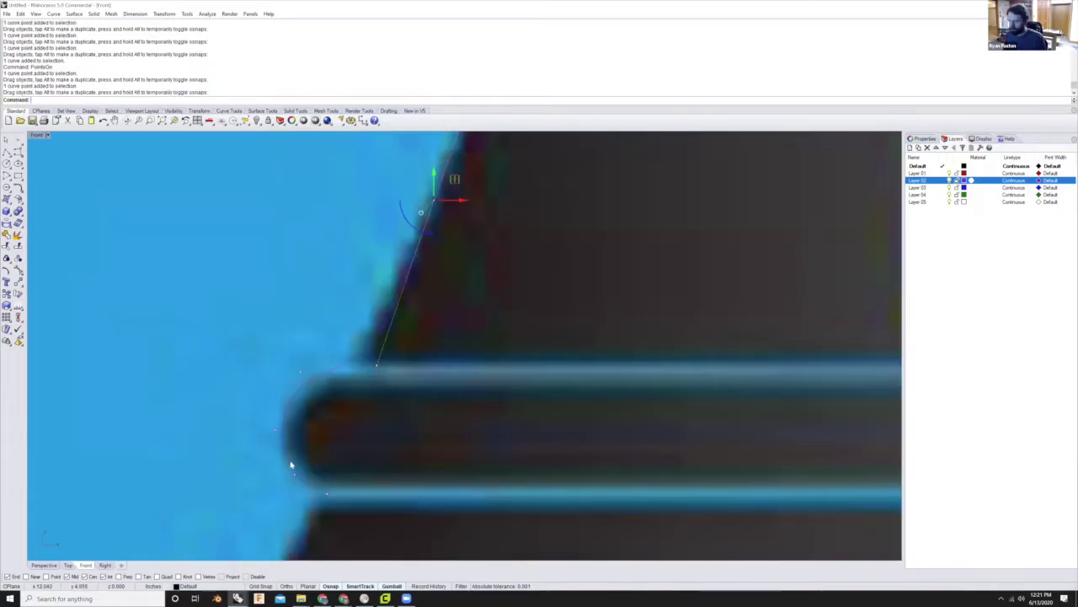
click(270, 427)
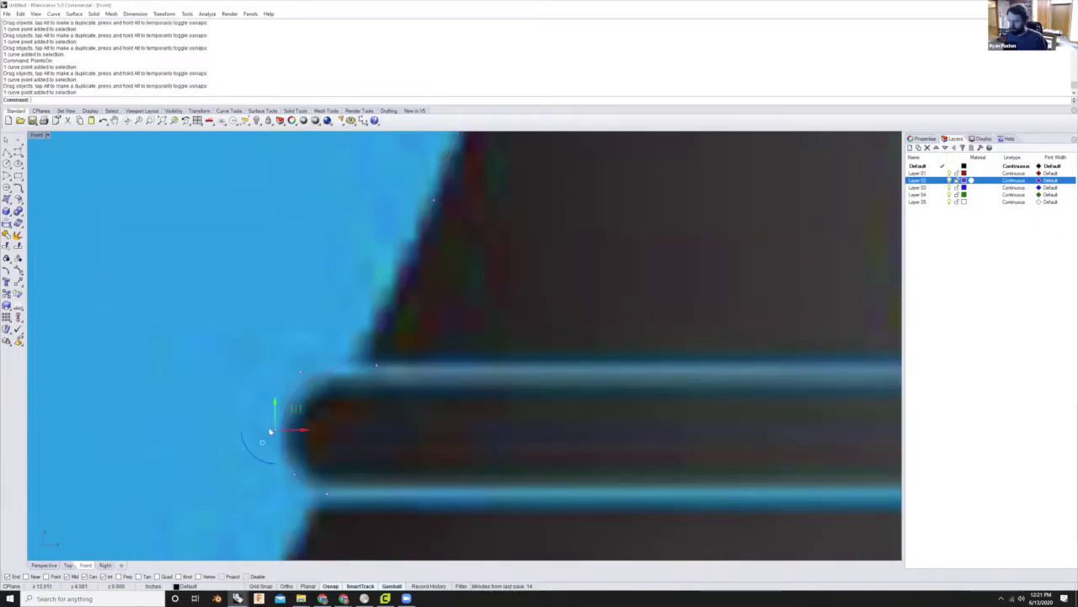
click(293, 475)
drag(327, 493, 334, 491)
- Move two control points of the base bulge outward so the curve matches the rounded left edge of the base
scroll(335, 357, down, 5)
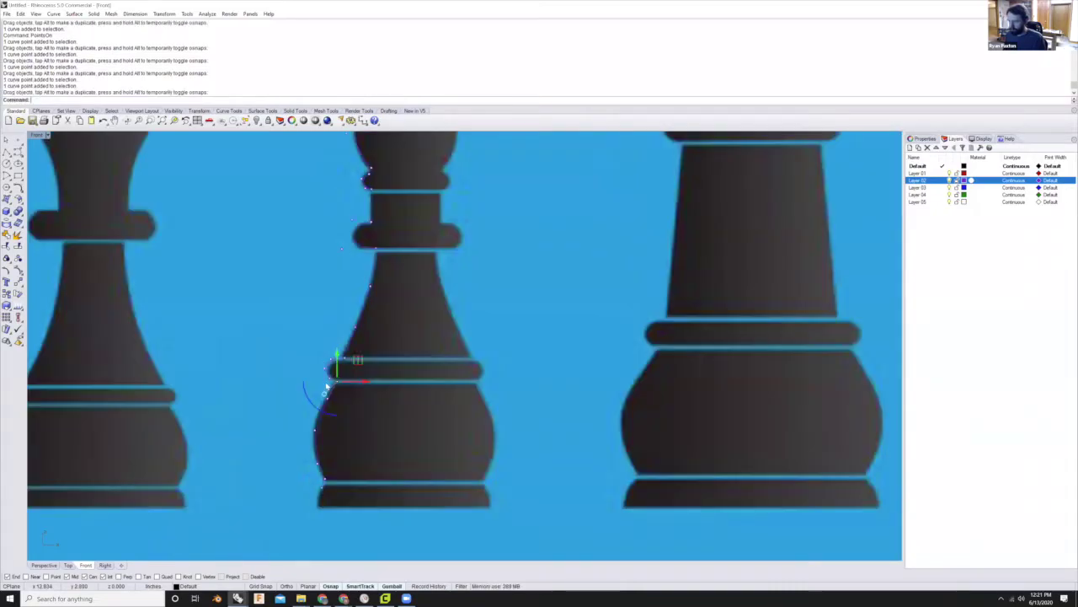
scroll(335, 360, up, 3)
drag(340, 359, 330, 358)
drag(305, 447, 294, 443)
scroll(308, 440, down, 3)
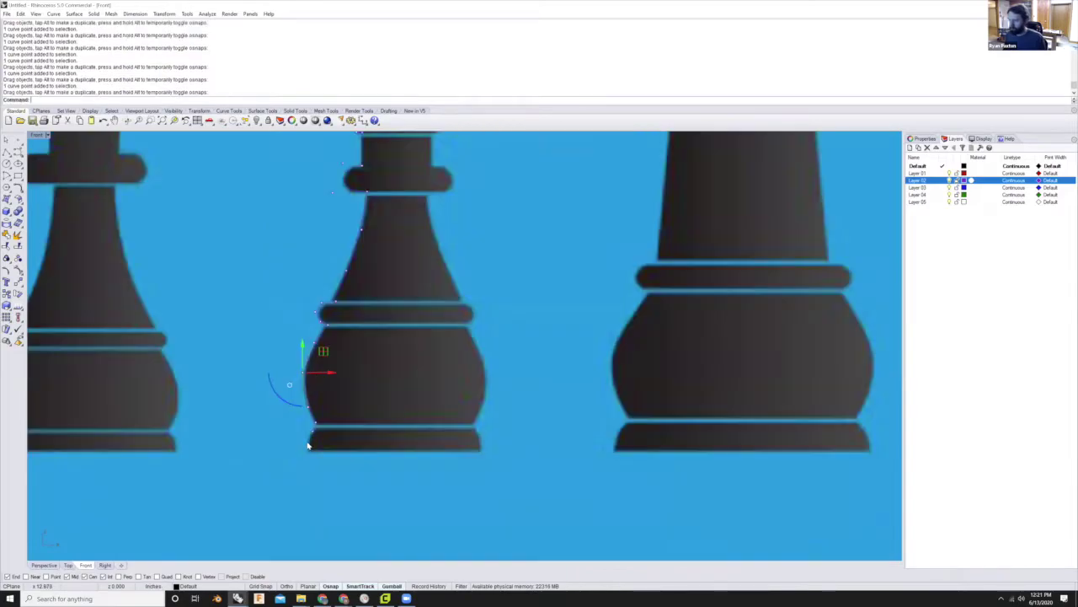
- Nudge the control point at the bulge's lower end onto the junction above the bottom plate and end the point editing
scroll(320, 404, up, 5)
click(329, 400)
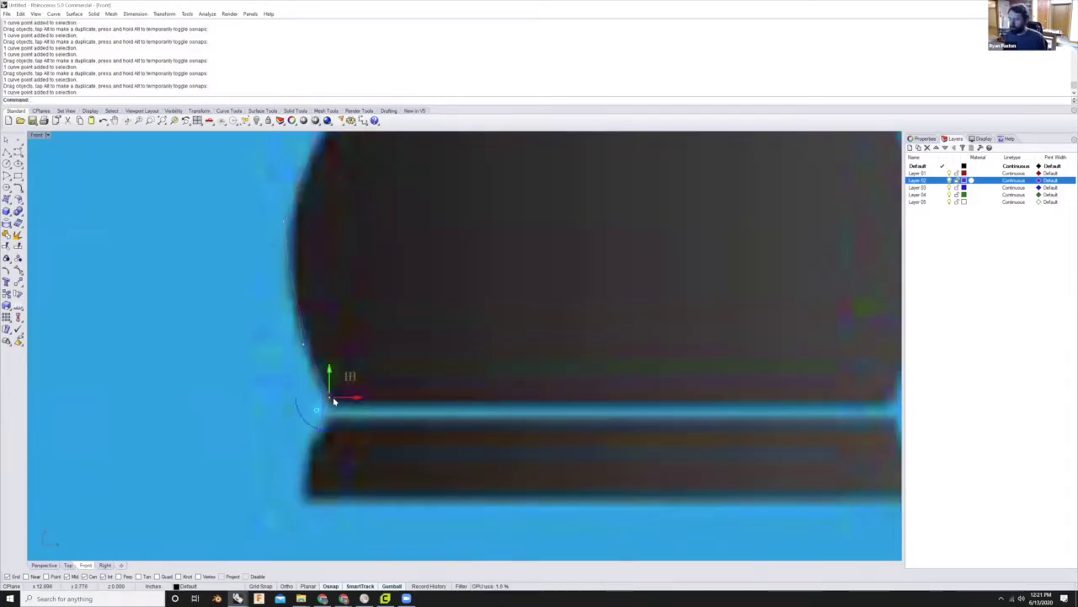
scroll(311, 404, down, 4)
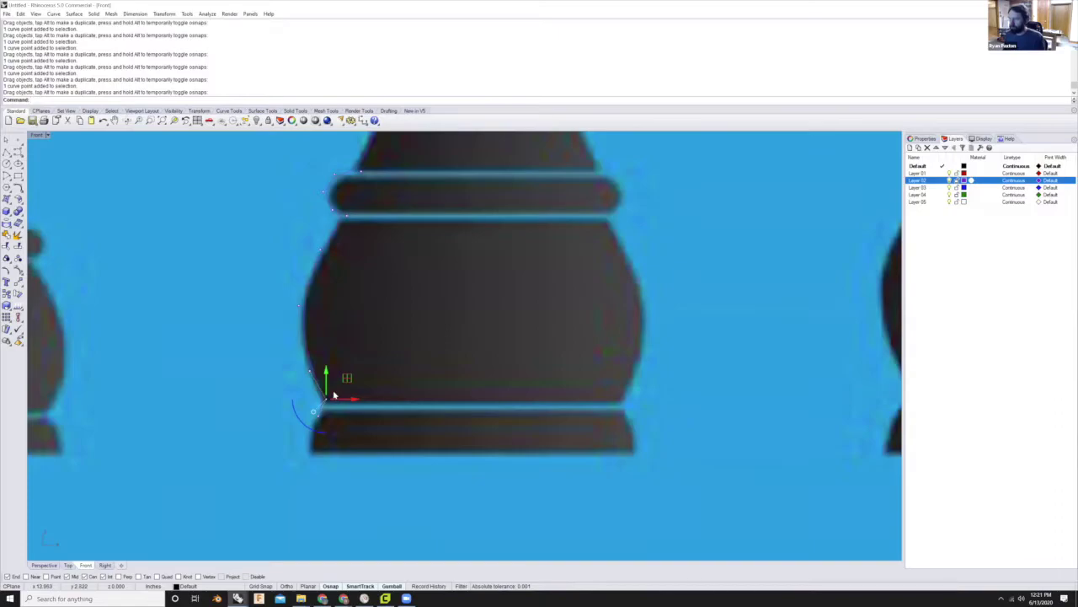
scroll(342, 309, up, 3)
scroll(338, 317, down, 2)
key(Escape)
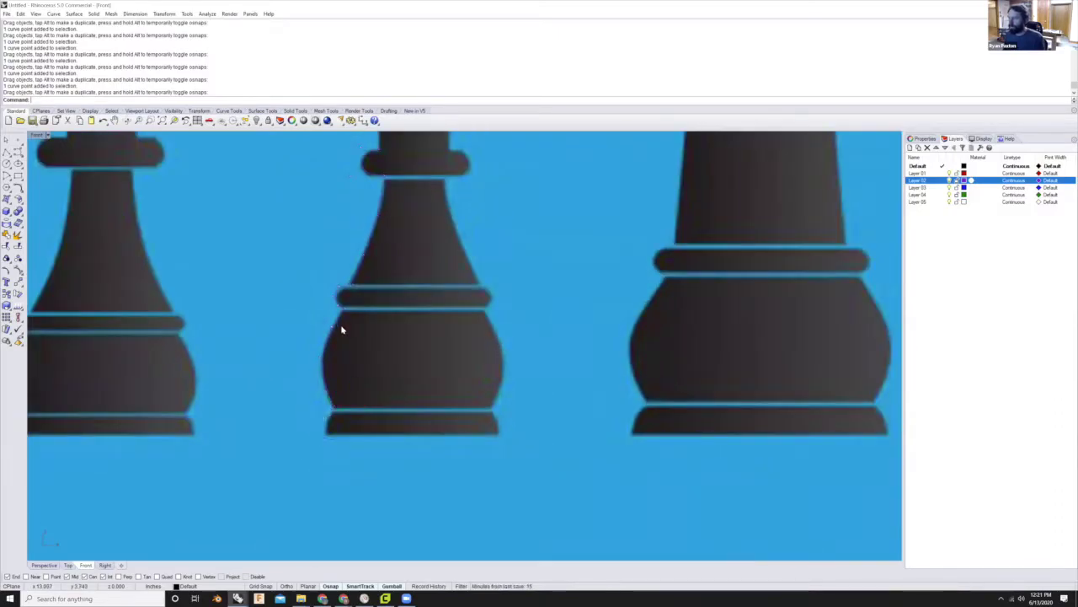
scroll(362, 212, down, 4)
scroll(373, 258, up, 3)
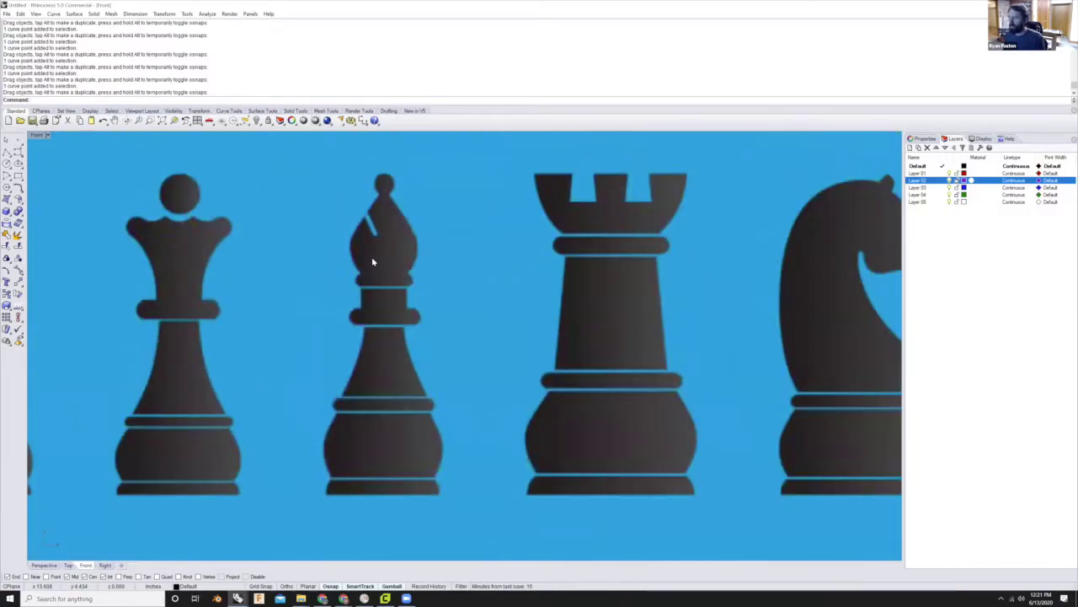
- Turn on the control points of the bishop's lower body curve and examine it down to the base
click(359, 351)
text(Points)
key(Return)
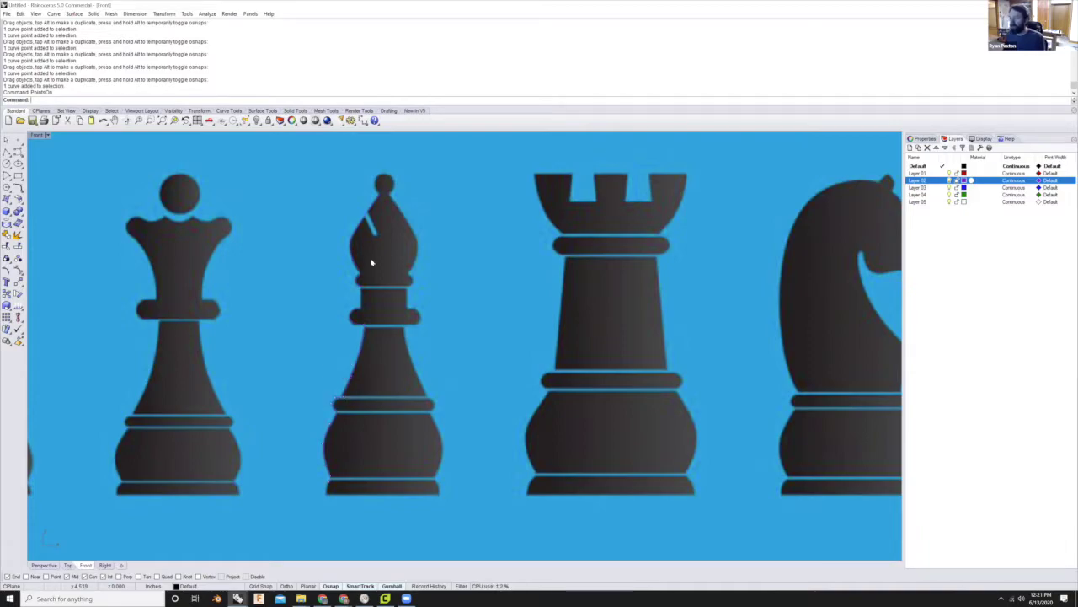
scroll(374, 219, up, 1)
scroll(373, 219, down, 3)
scroll(342, 435, up, 2)
right_drag(343, 462, 359, 396)
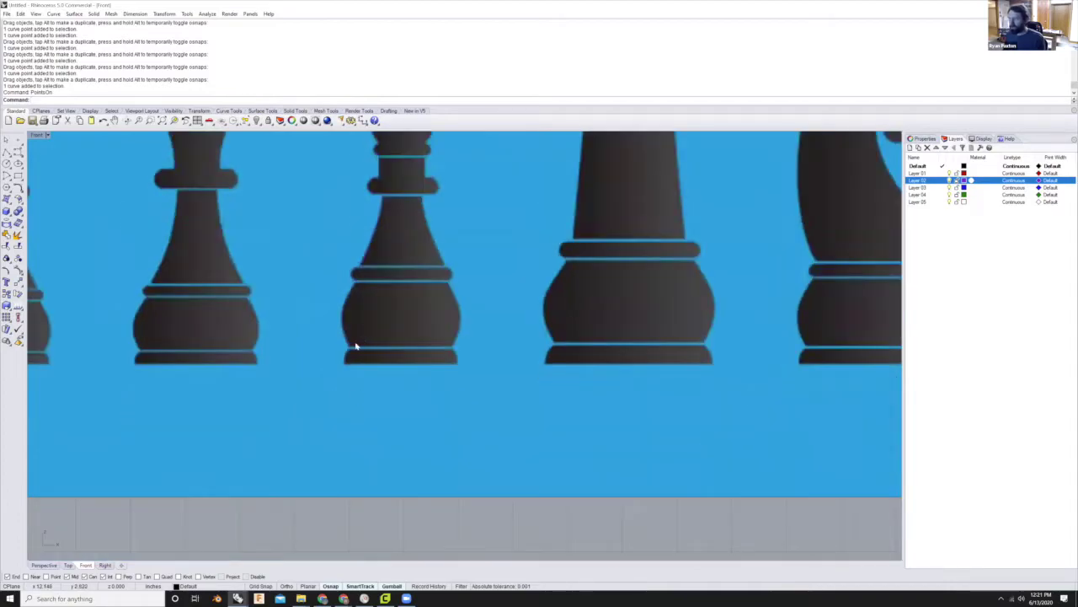
- Draw a vertical line along the left edge of the bishop's bottom plate, from just below the base bulge to the plate's lower edge
scroll(356, 345, up, 10)
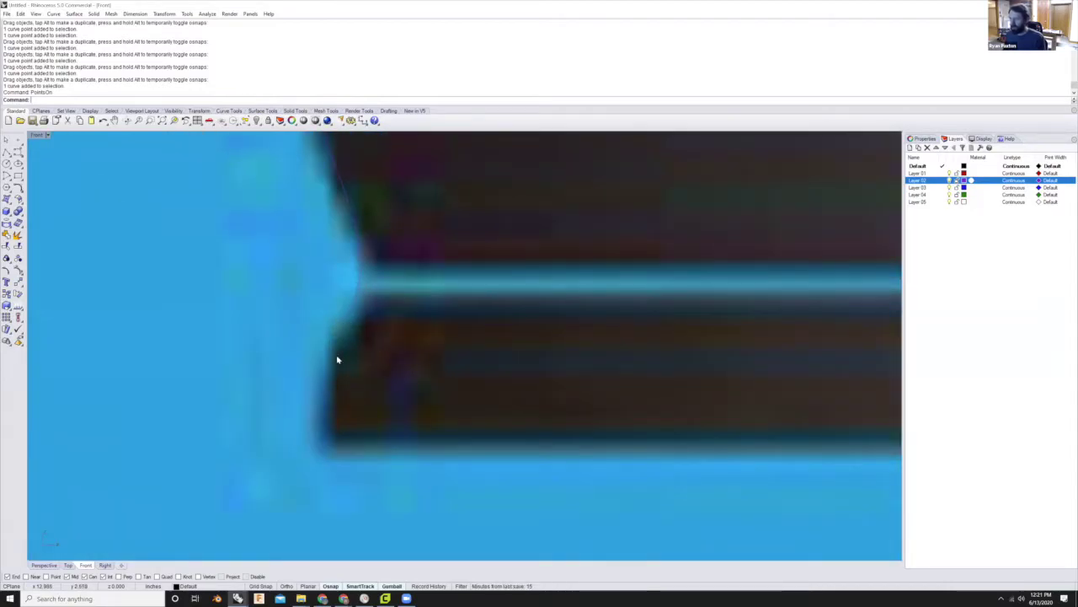
scroll(337, 360, down, 1)
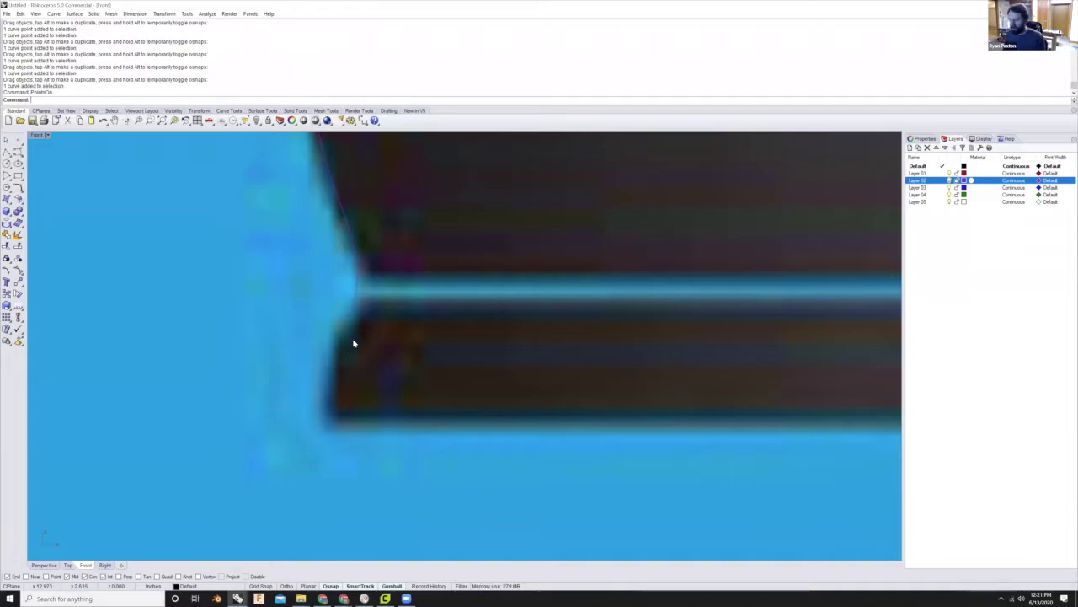
text(Line)
key(Return)
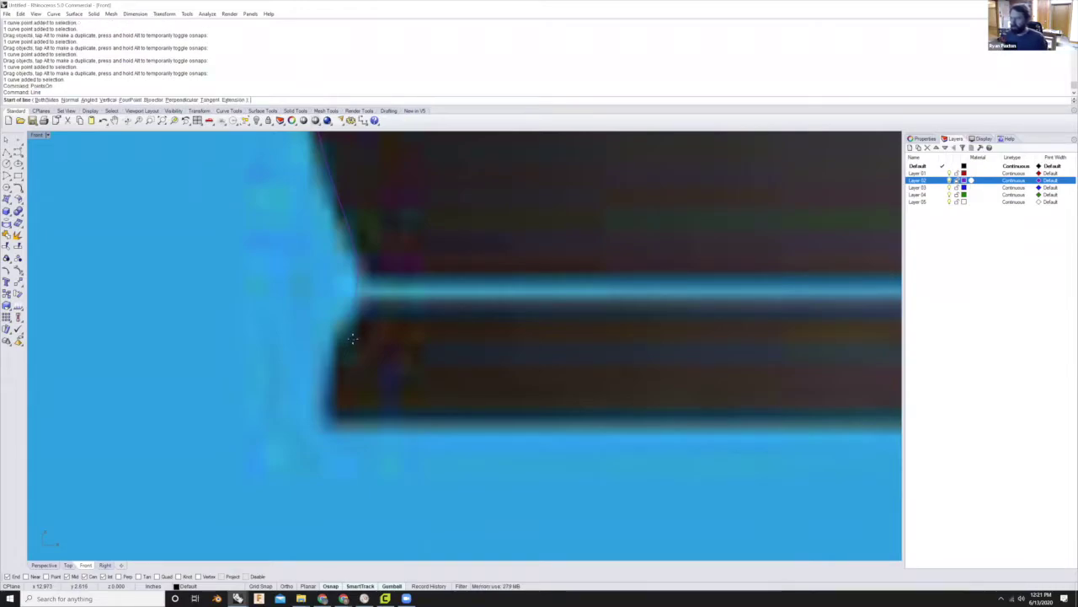
click(348, 319)
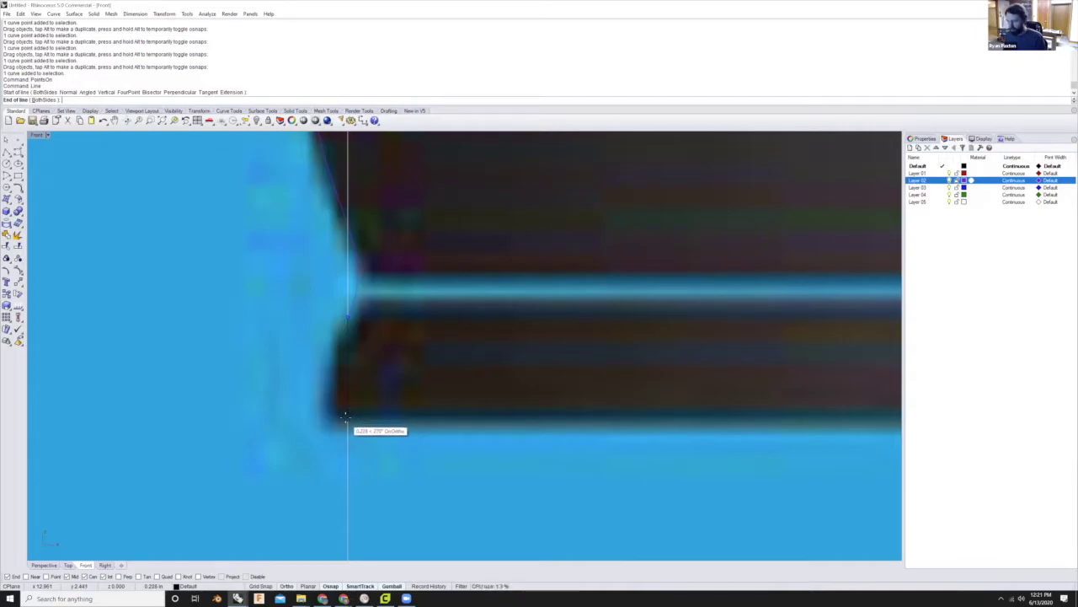
click(348, 427)
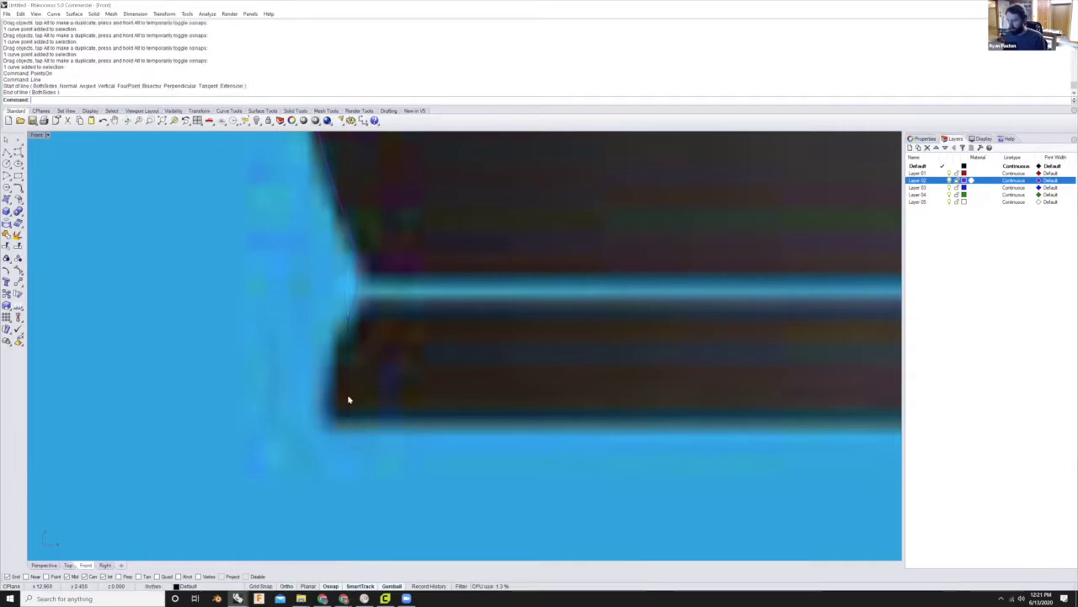
- Draw a circle centred on the ball atop the bishop's head, sized to match the ball's outline
scroll(349, 375, down, 1)
scroll(350, 375, down, 3)
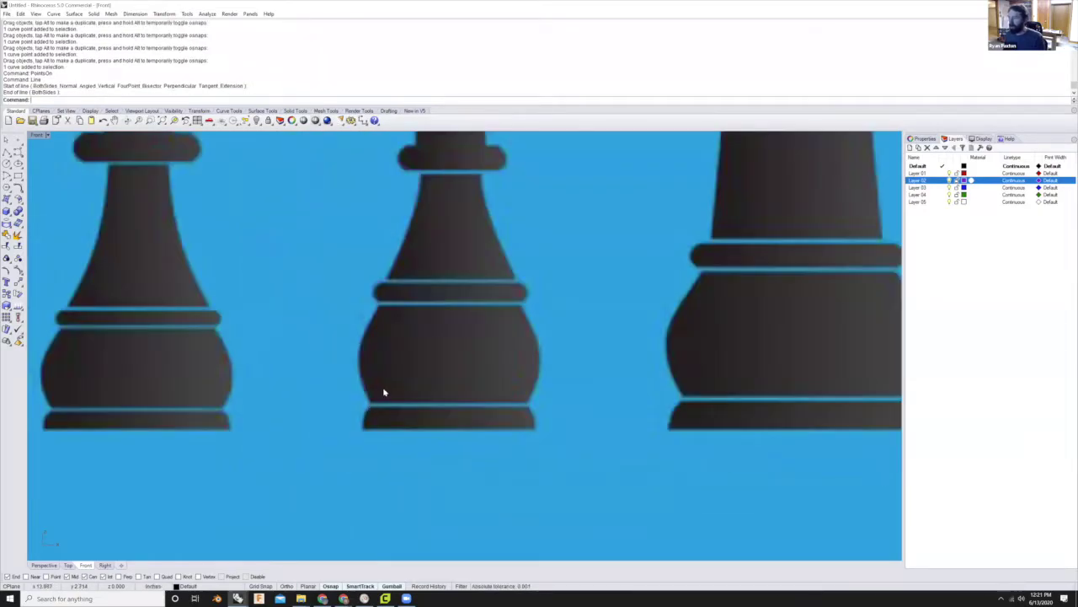
scroll(396, 252, down, 3)
scroll(434, 194, up, 5)
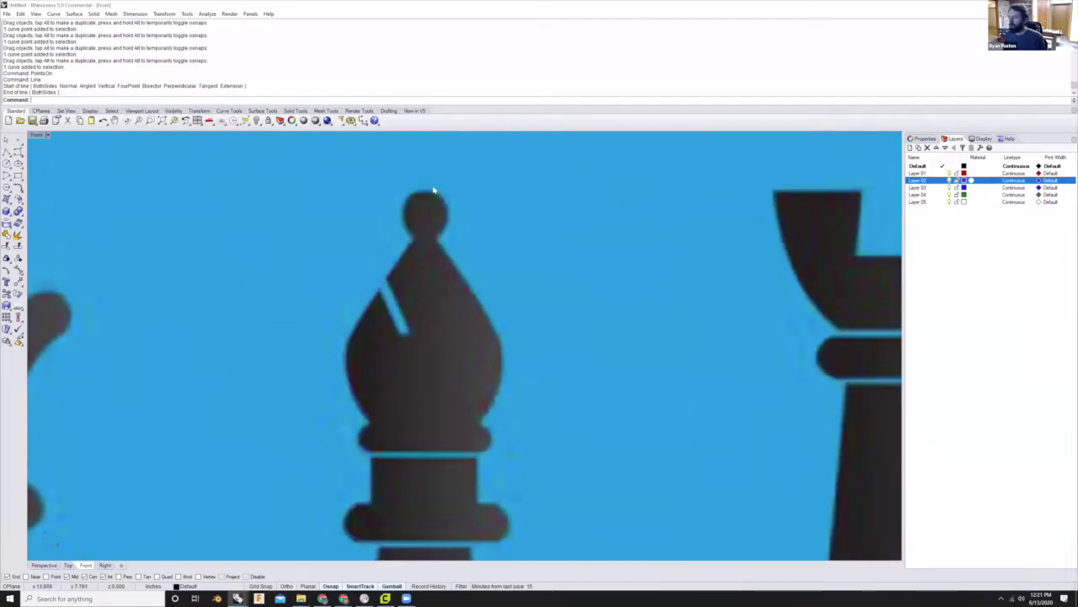
scroll(434, 253, down, 2)
scroll(446, 253, up, 3)
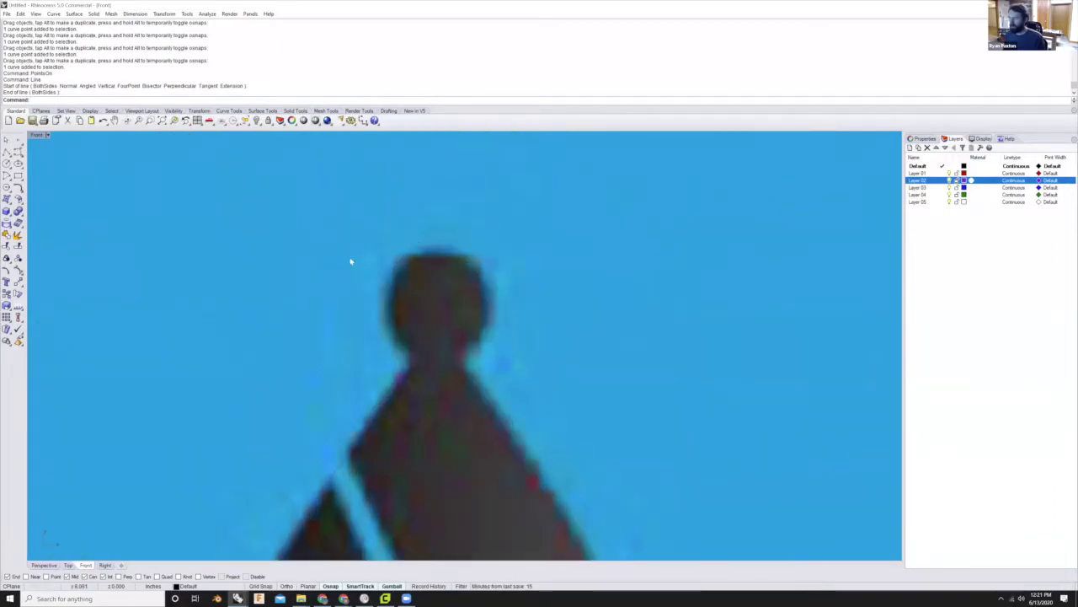
text(c)
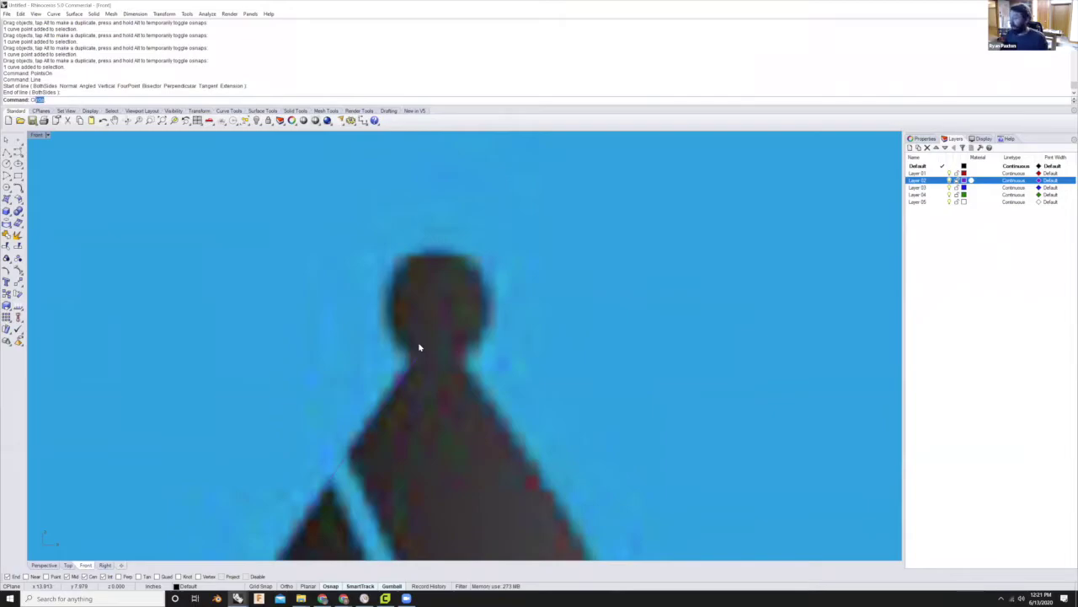
key(Return)
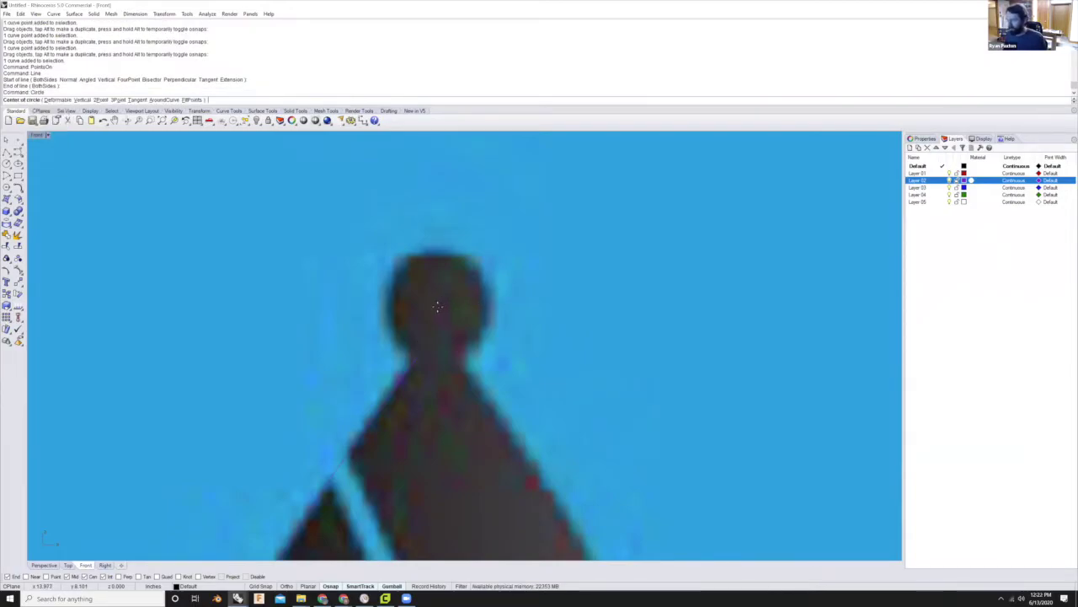
click(437, 307)
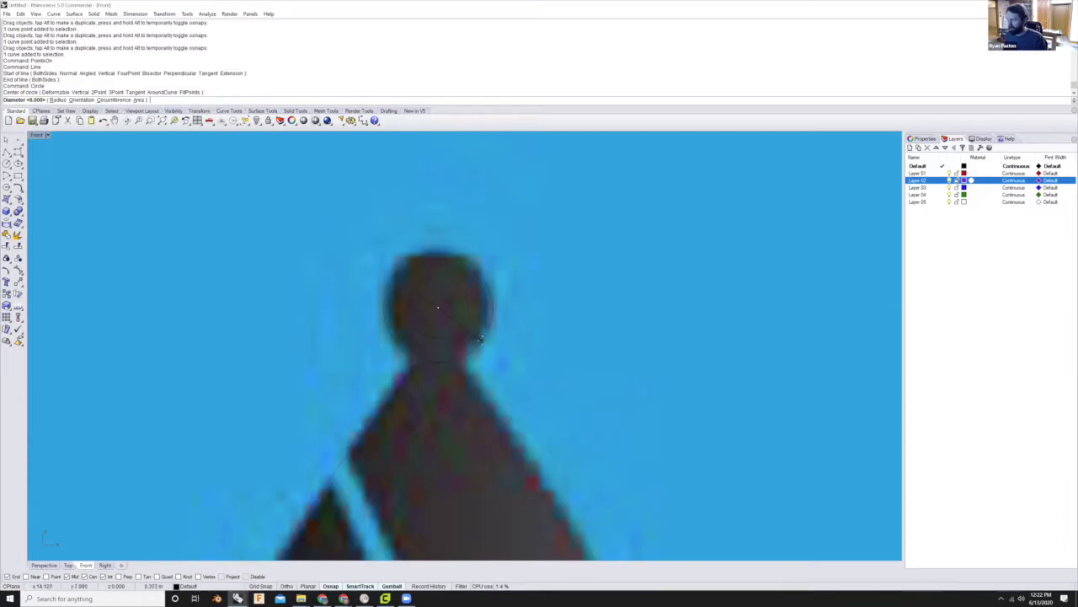
click(482, 342)
- Select the bishop's head curve together with the neck line below it and examine how the two segments meet
scroll(446, 313, down, 5)
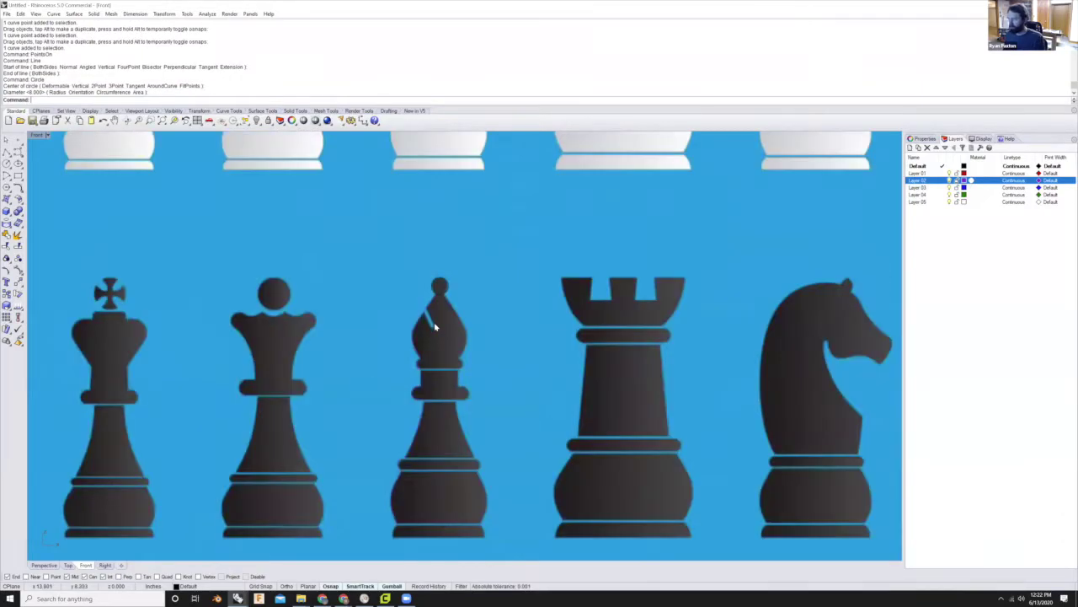
scroll(424, 320, up, 3)
click(415, 347)
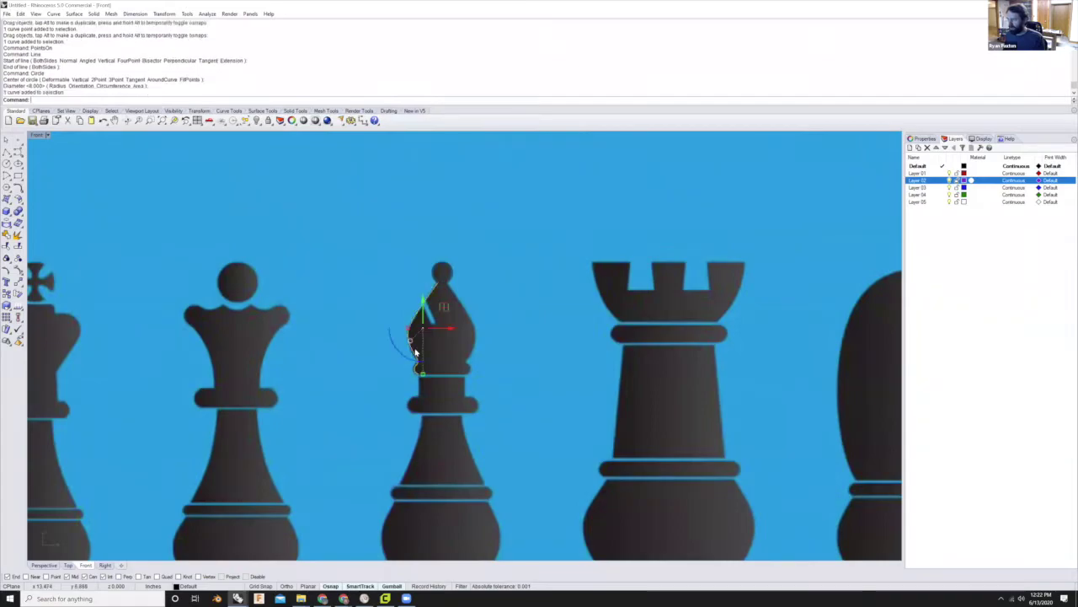
scroll(423, 360, up, 1)
scroll(396, 362, up, 2)
scroll(395, 362, down, 1)
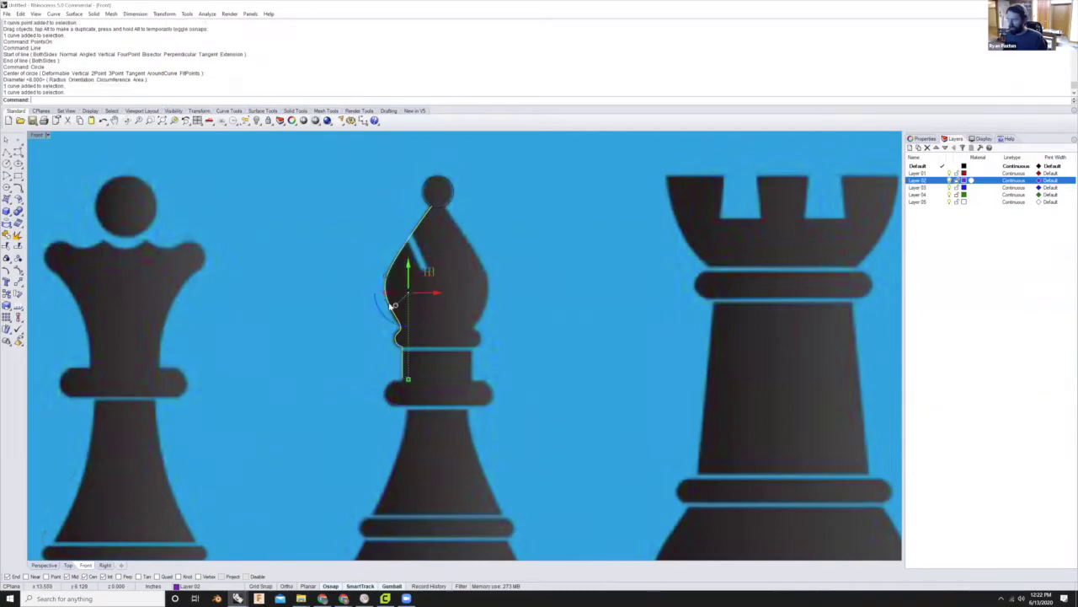
scroll(387, 354, down, 1)
scroll(400, 369, up, 1)
scroll(412, 354, down, 1)
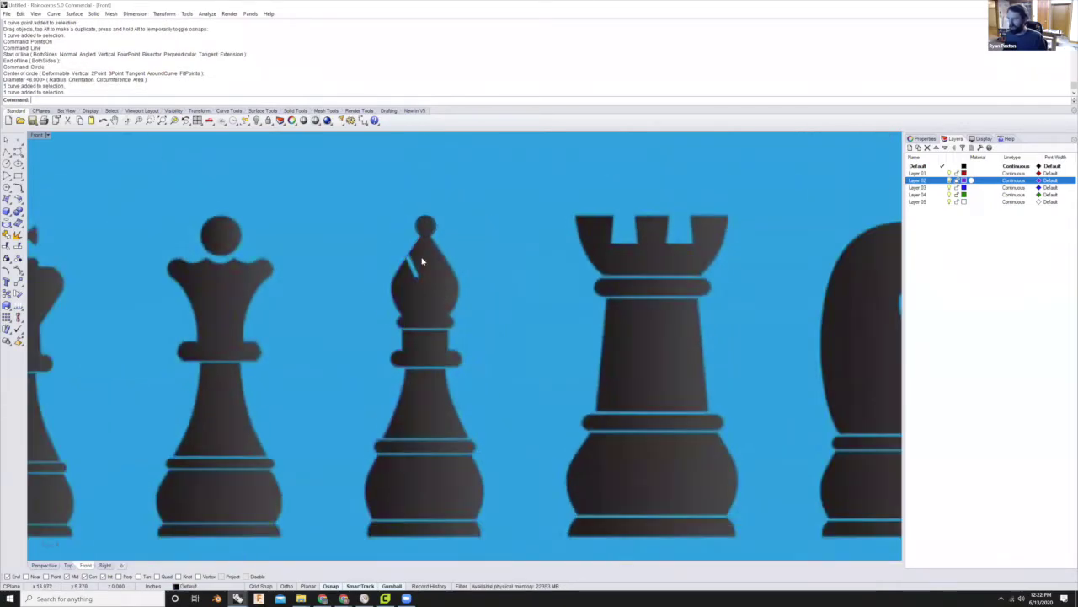
- Pick the separate profile curves from head to bottom plate to check each segment, and clear the selection
shift+click(406, 265)
click(402, 363)
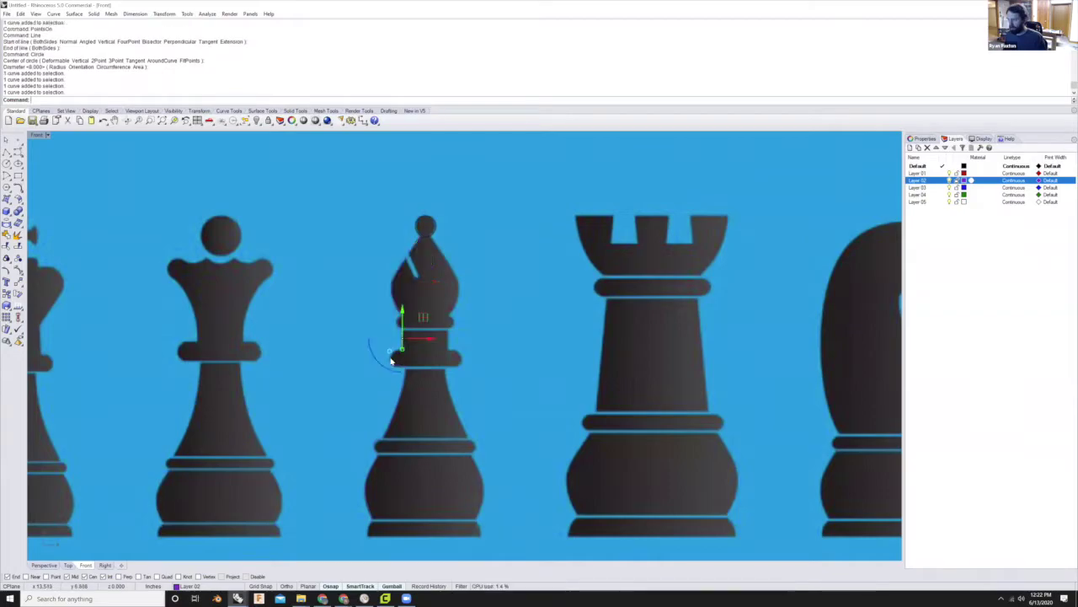
click(368, 503)
click(368, 529)
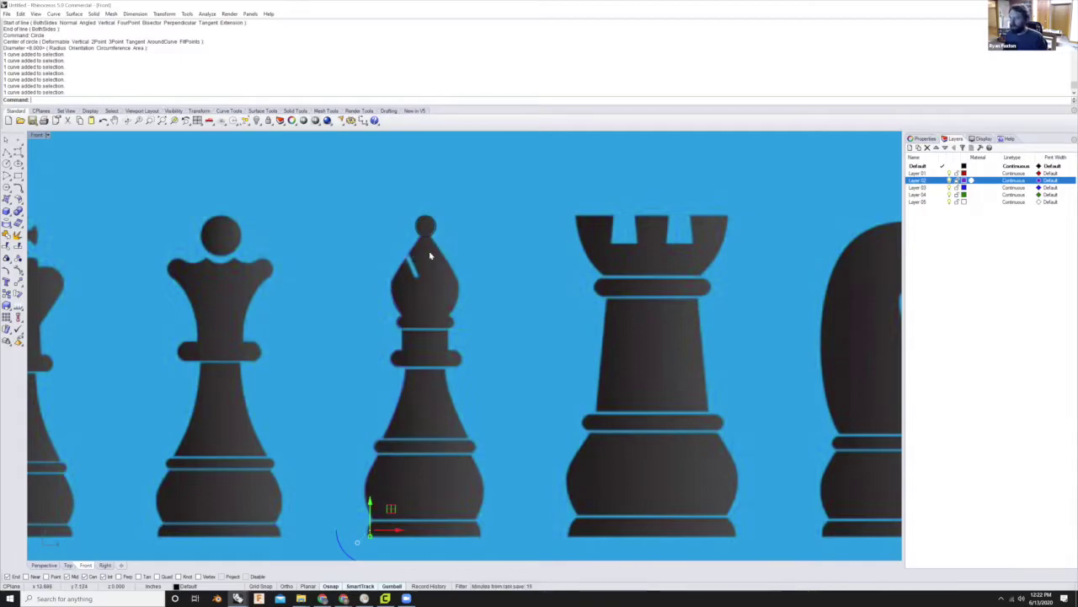
click(407, 262)
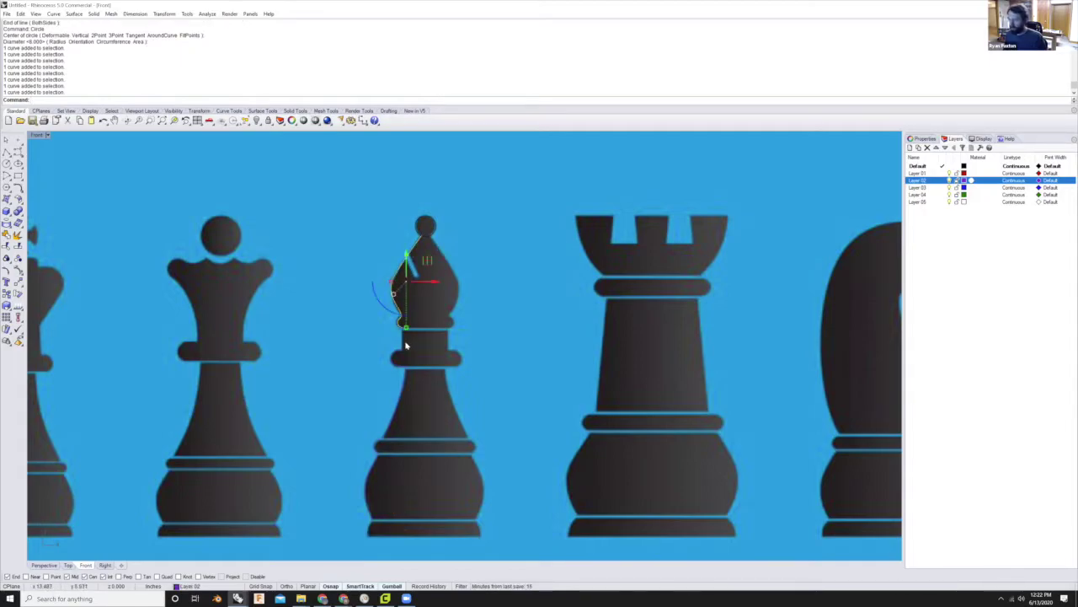
click(396, 302)
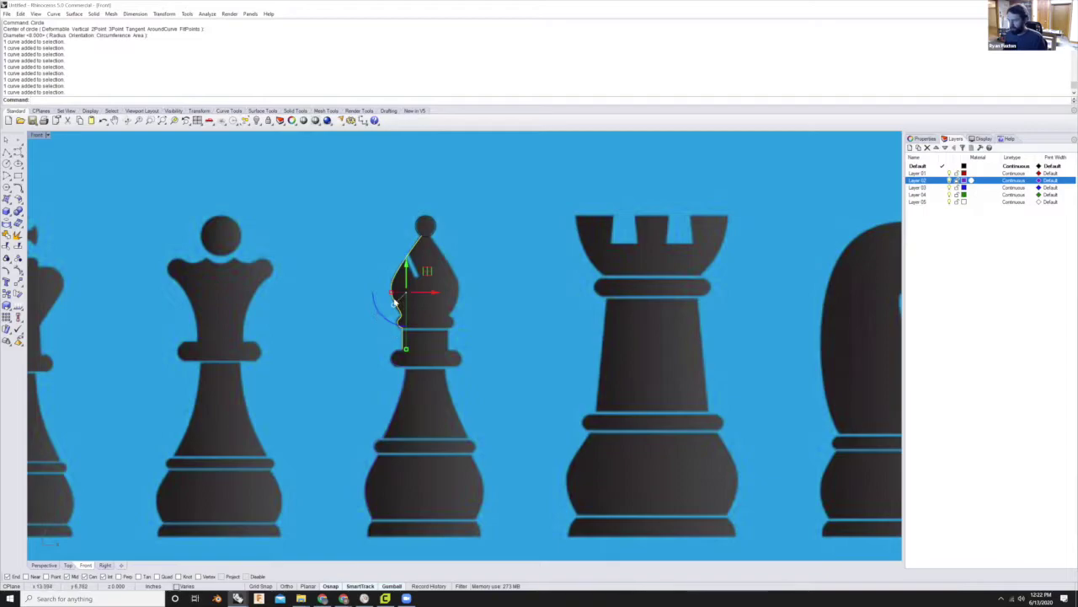
key(Escape)
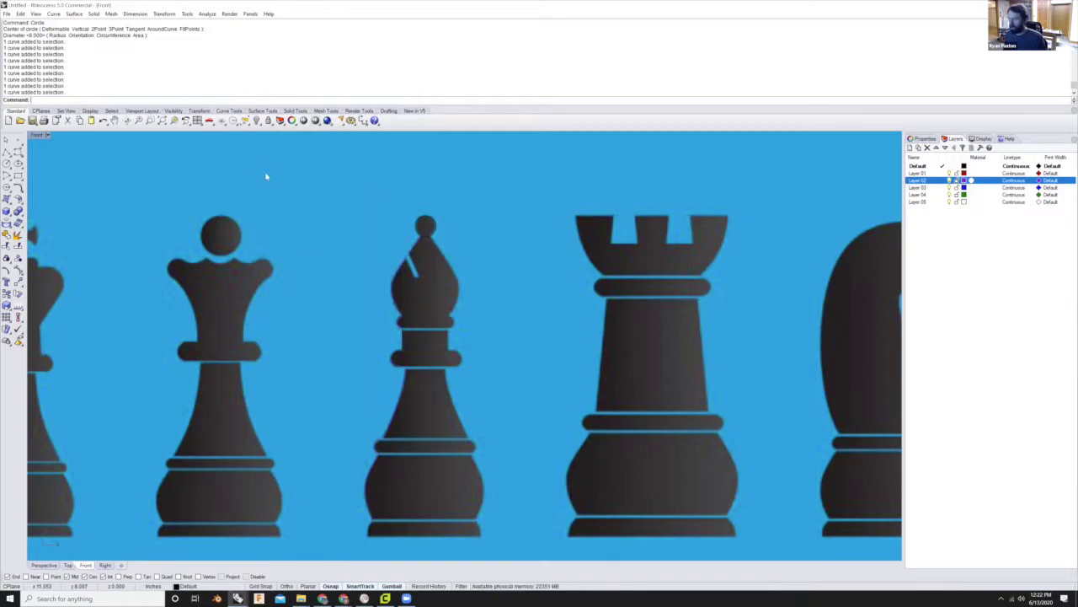
- Compare crossing and window selection by selecting the half-profile curves and the ball's circle in turn, clearing the selection each time
drag(447, 486, 430, 545)
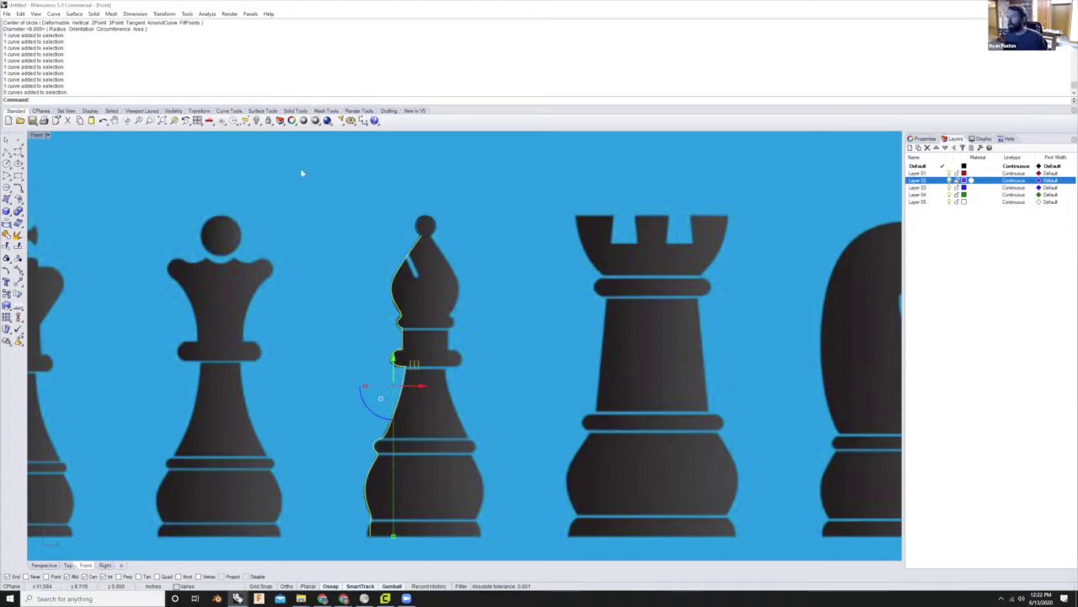
click(261, 158)
scroll(261, 158, down, 2)
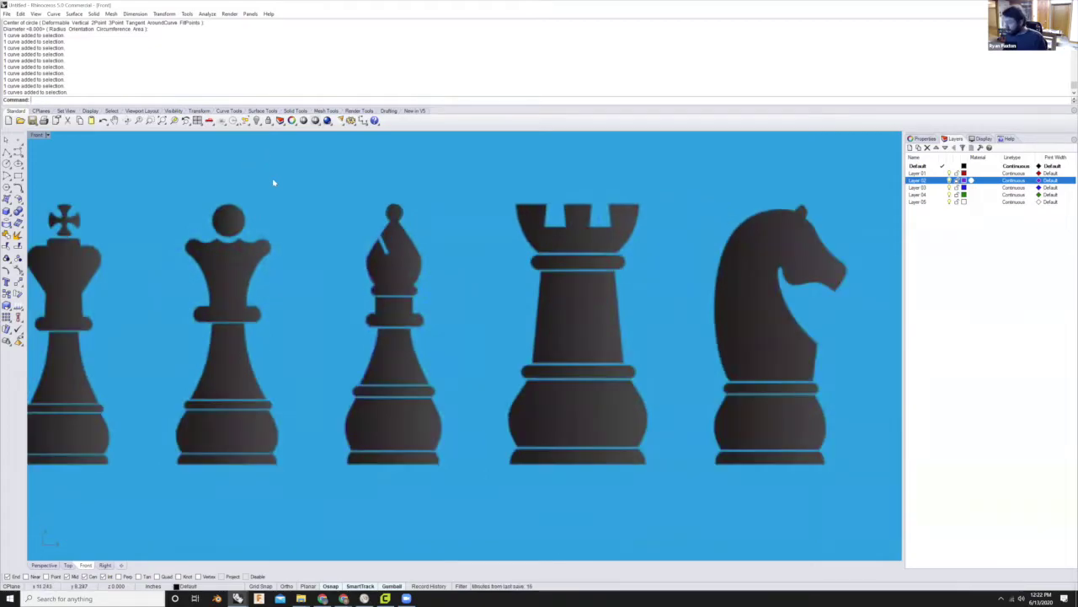
drag(273, 181, 594, 259)
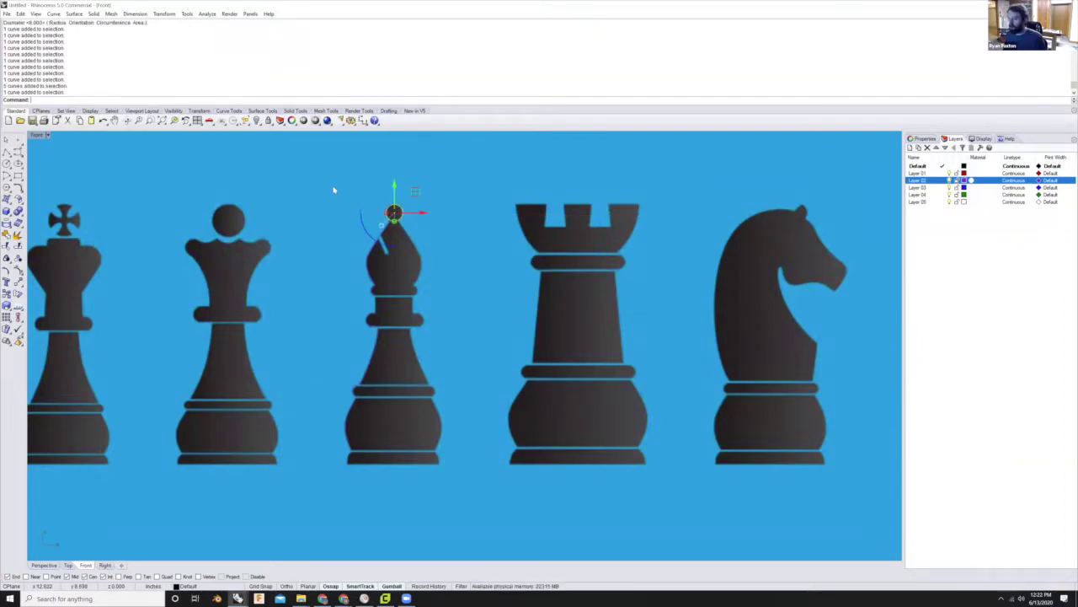
click(334, 183)
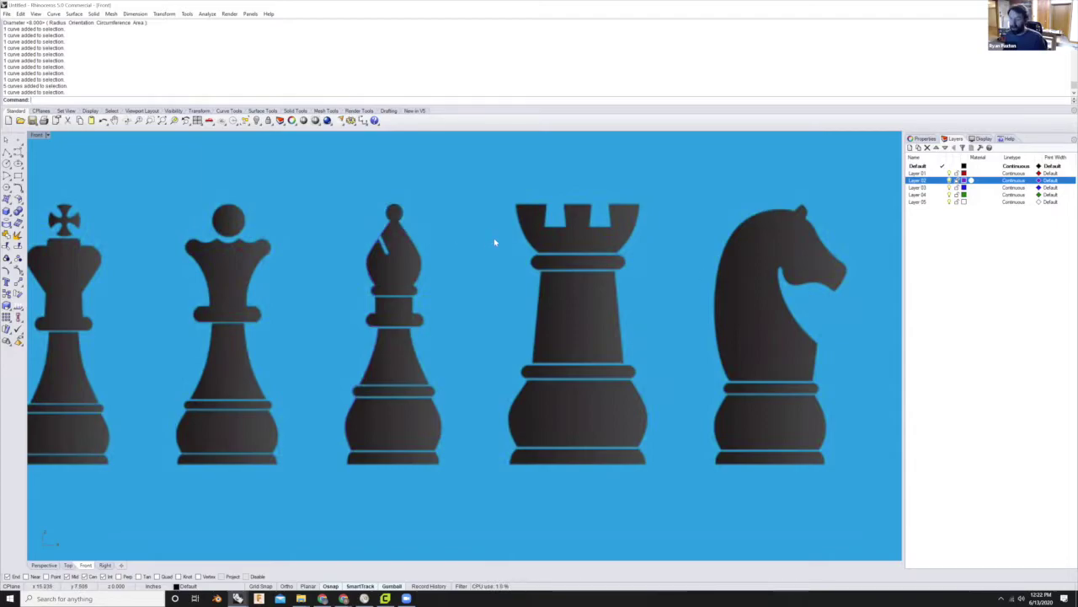
drag(494, 243, 308, 463)
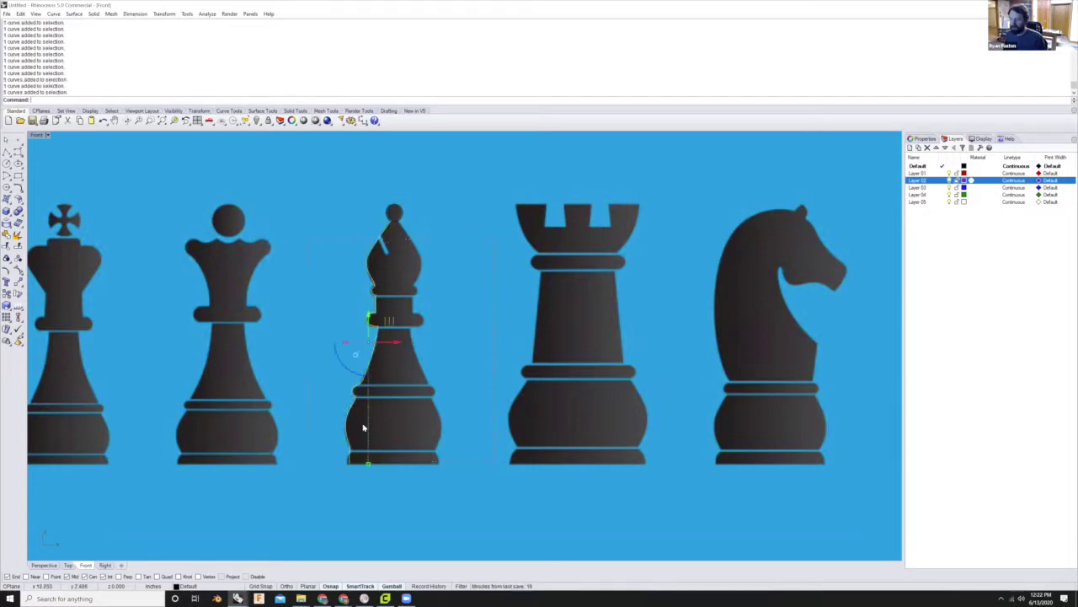
click(499, 194)
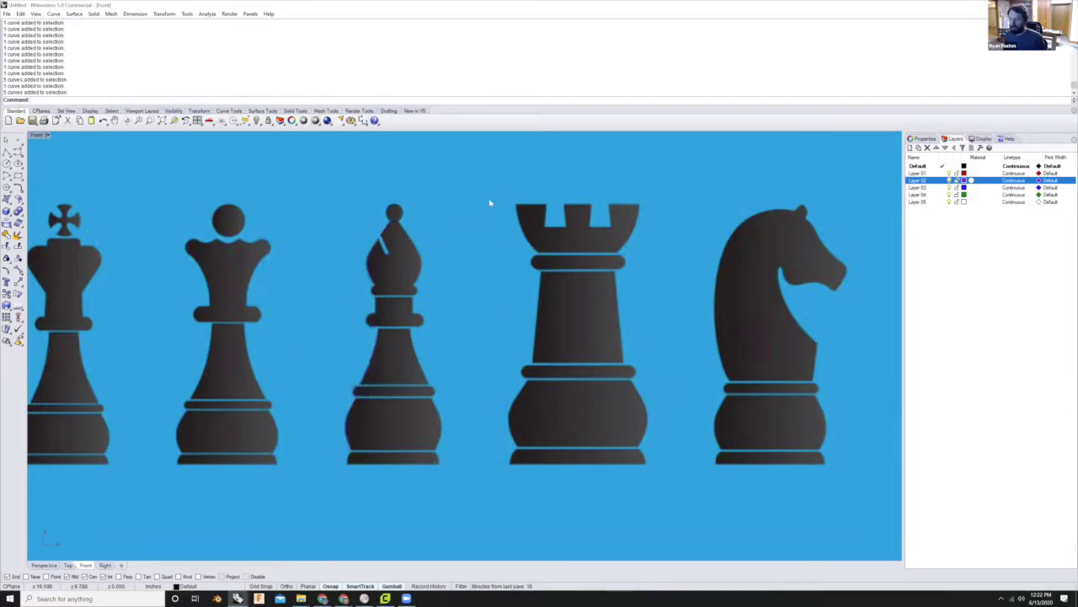
- Select the circle around the bishop's top ball with selection boxes, finishing with a window fully enclosing it, and deselect it
drag(397, 286, 397, 287)
scroll(406, 210, up, 5)
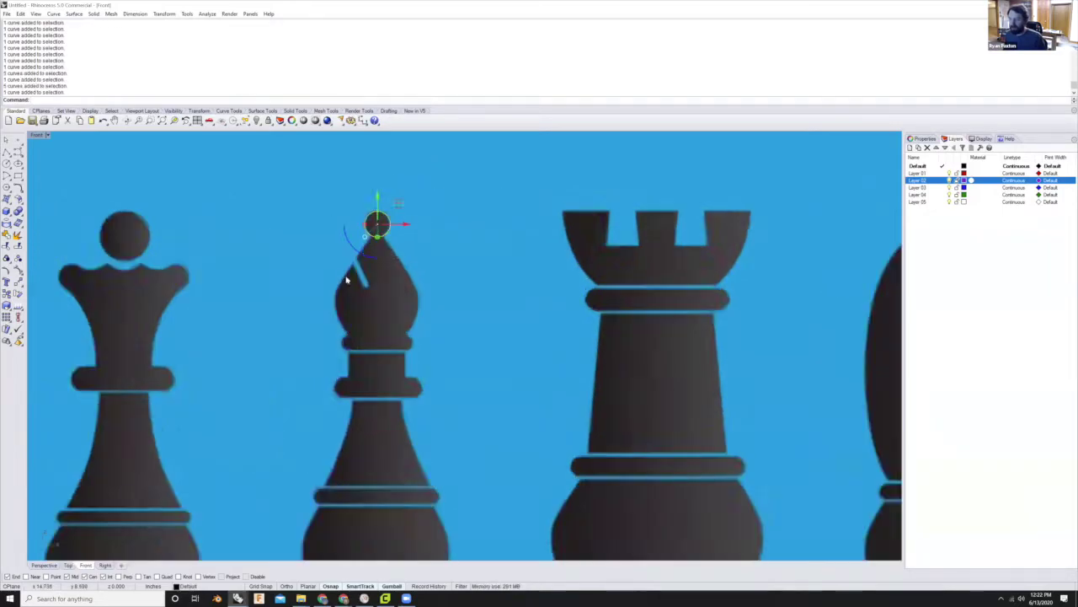
drag(497, 157, 376, 271)
scroll(203, 169, down, 5)
key(Escape)
drag(199, 166, 388, 236)
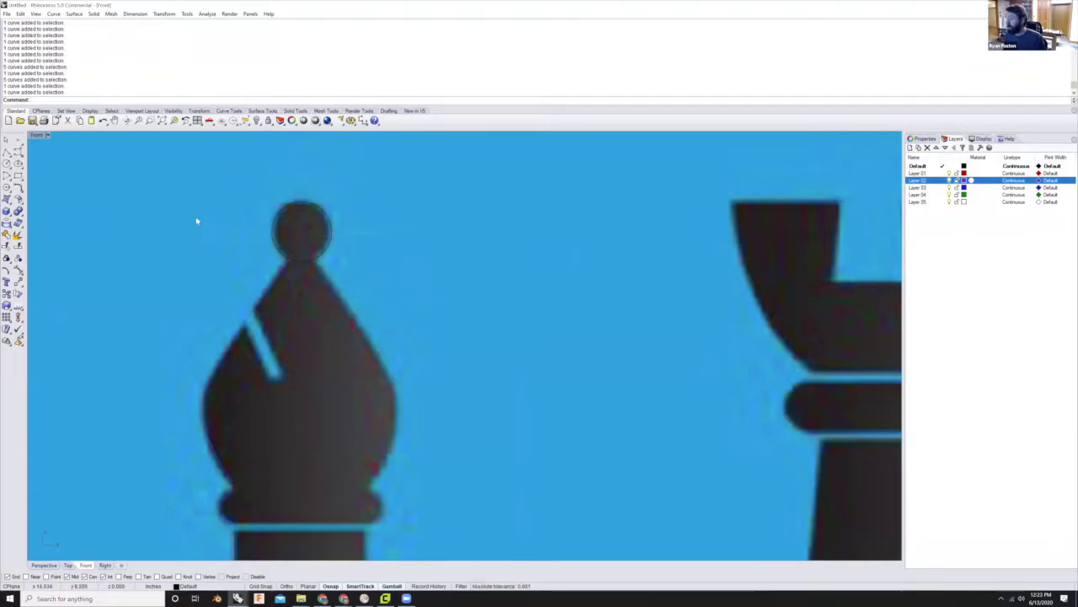
drag(219, 180, 426, 276)
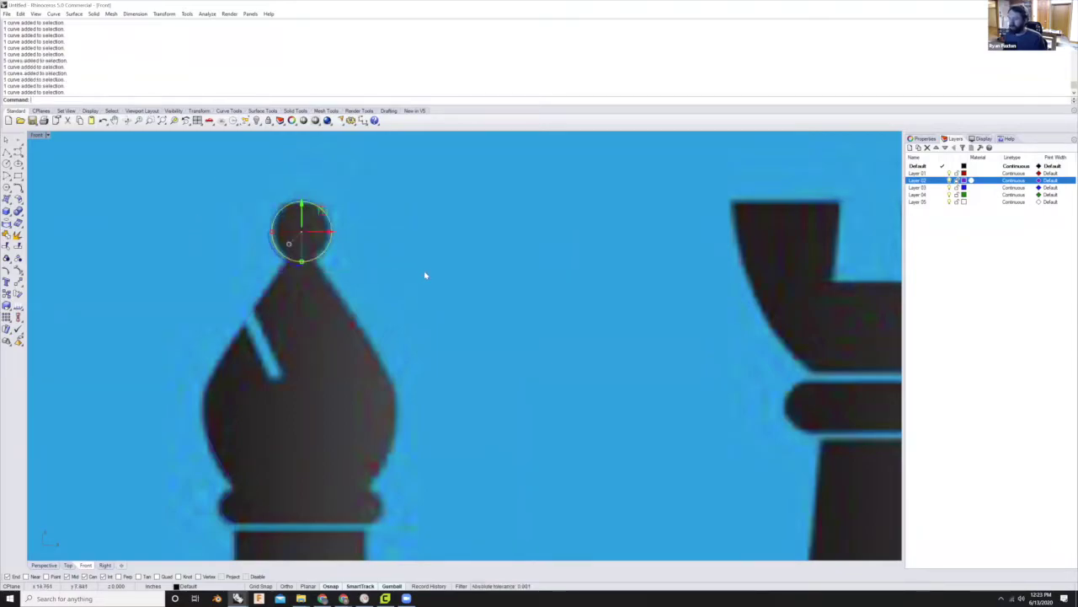
scroll(367, 225, down, 10)
click(400, 279)
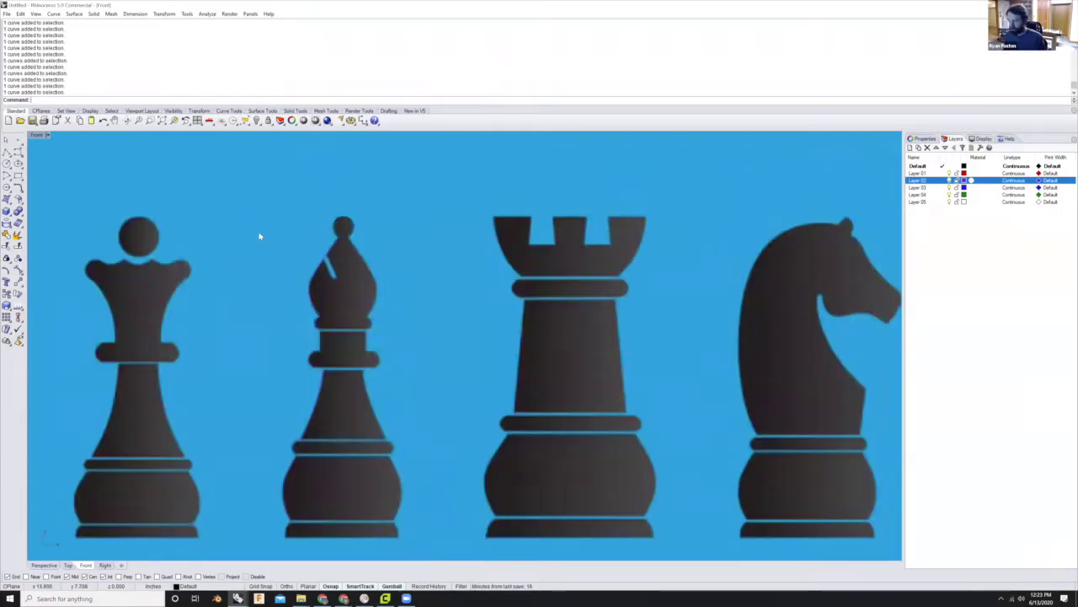
- Select all of the bishop's half-profile curves at once with a crossing selection
scroll(257, 232, down, 5)
scroll(253, 226, up, 4)
drag(340, 592, 331, 537)
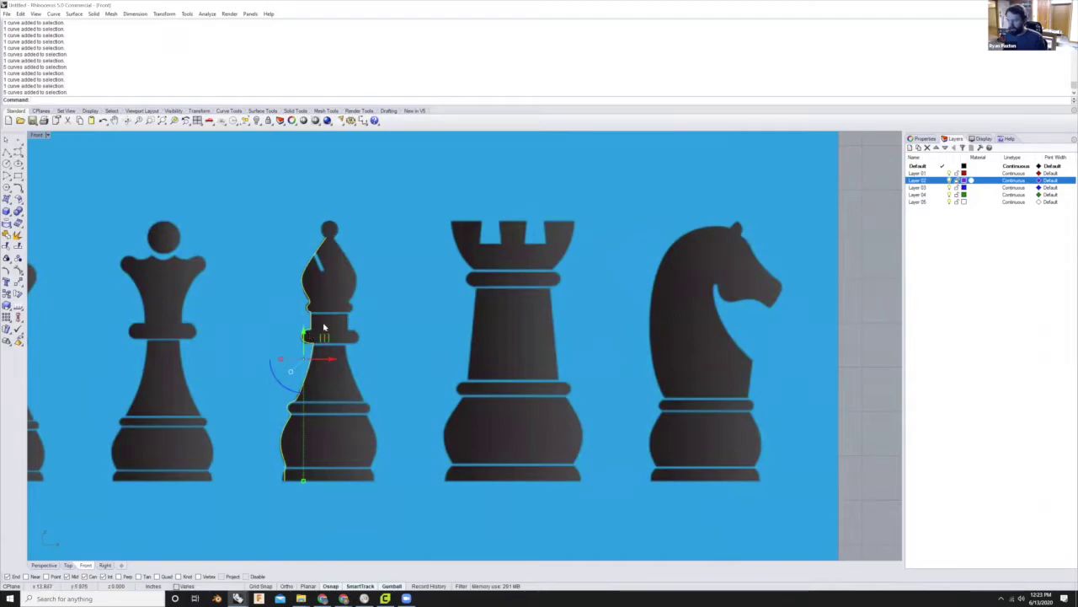
scroll(331, 246, up, 2)
- Clear the selection and reselect the bishop's half profile curve by curve, from the head through the neck and collar down to the body
click(325, 260)
click(320, 245)
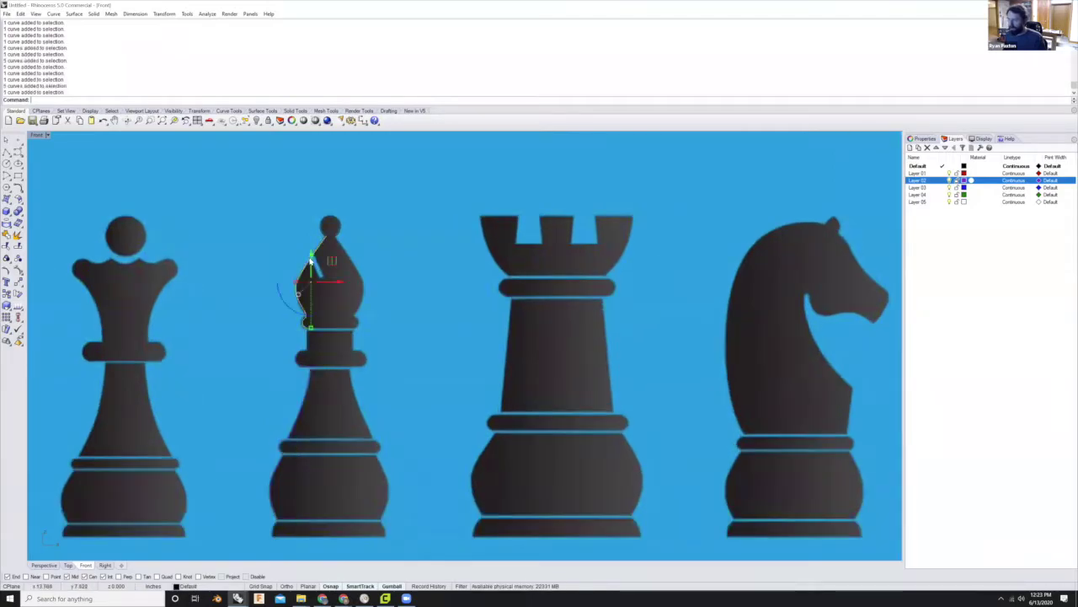
scroll(296, 344, up, 4)
scroll(297, 345, down, 2)
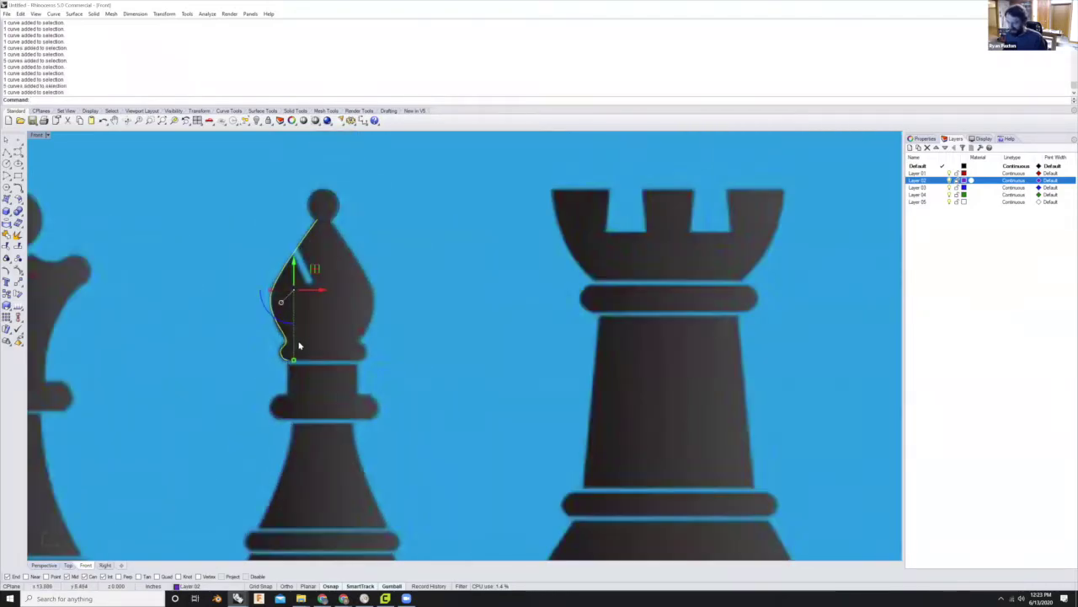
drag(286, 382, 281, 393)
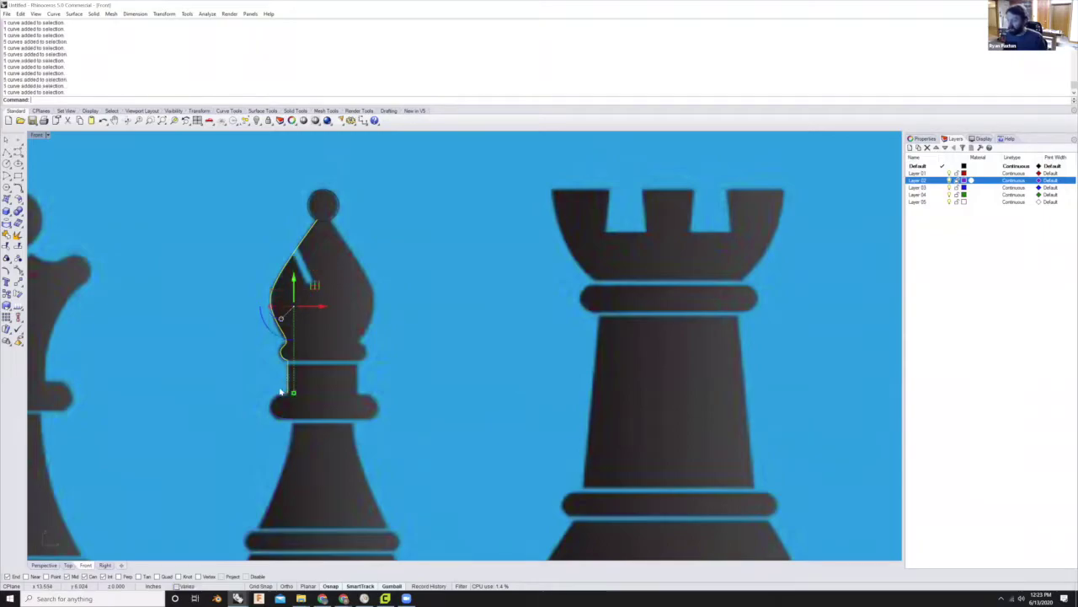
shift+click(279, 399)
shift+click(291, 442)
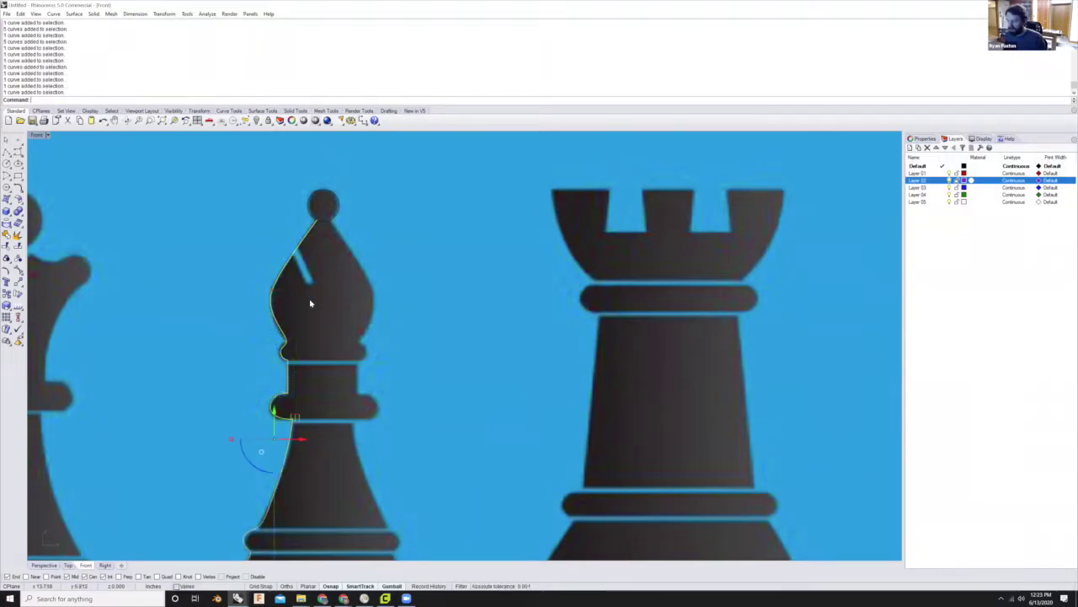
- Join the selected half-profile curves of the bishop into a single open curve
scroll(302, 295, down, 7)
scroll(283, 459, up, 2)
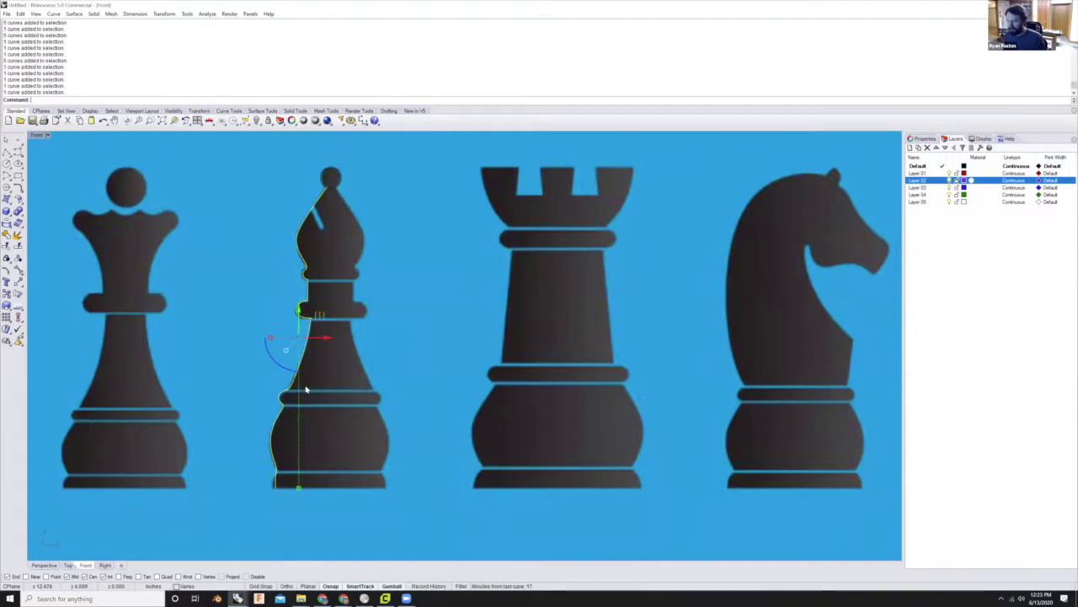
scroll(288, 368, down, 2)
scroll(288, 368, up, 1)
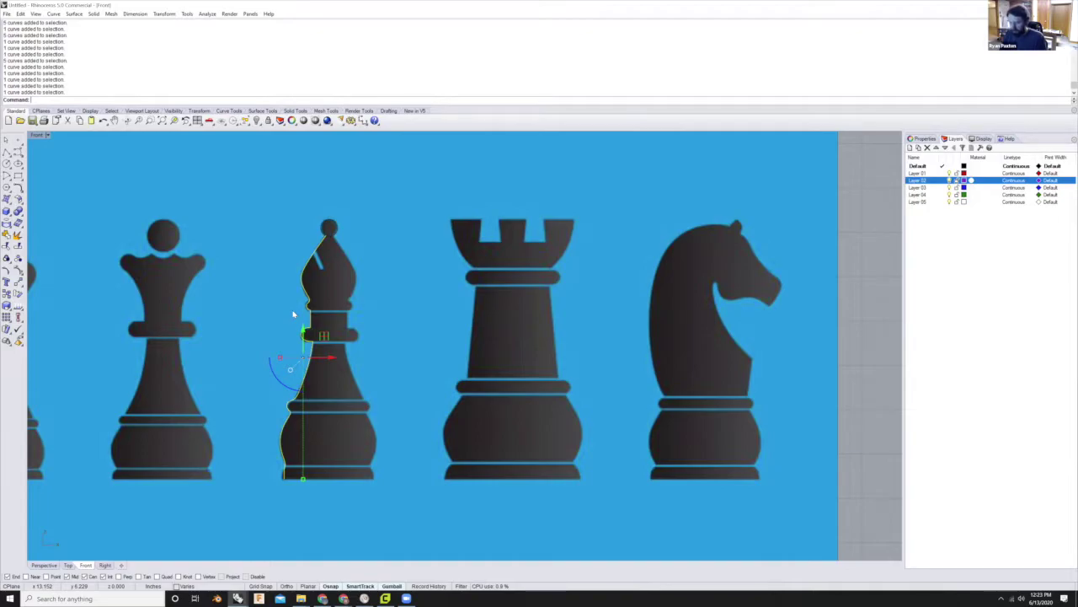
text(Join)
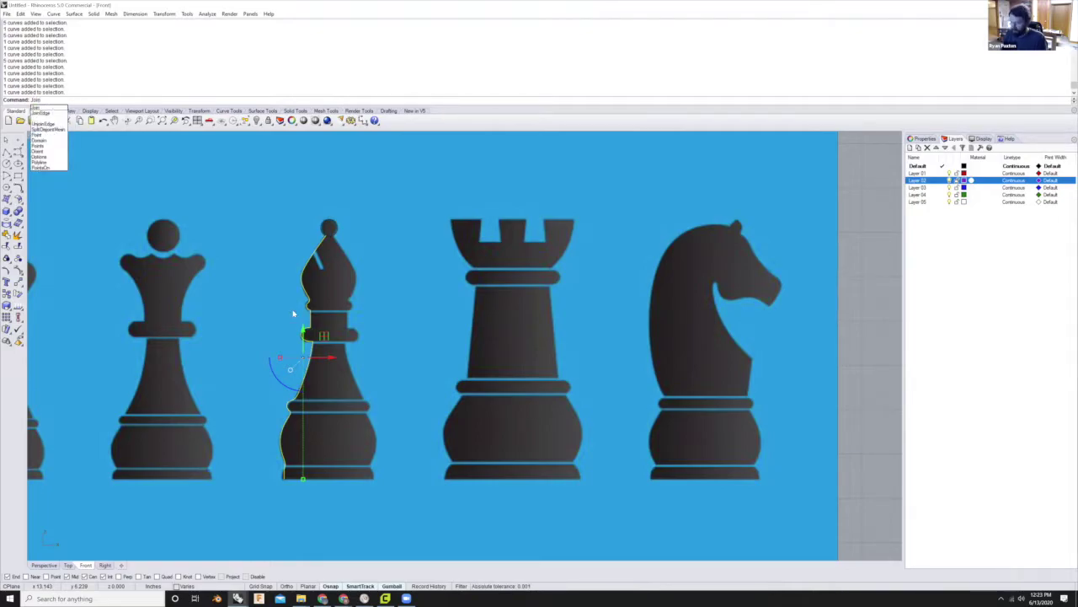
key(Return)
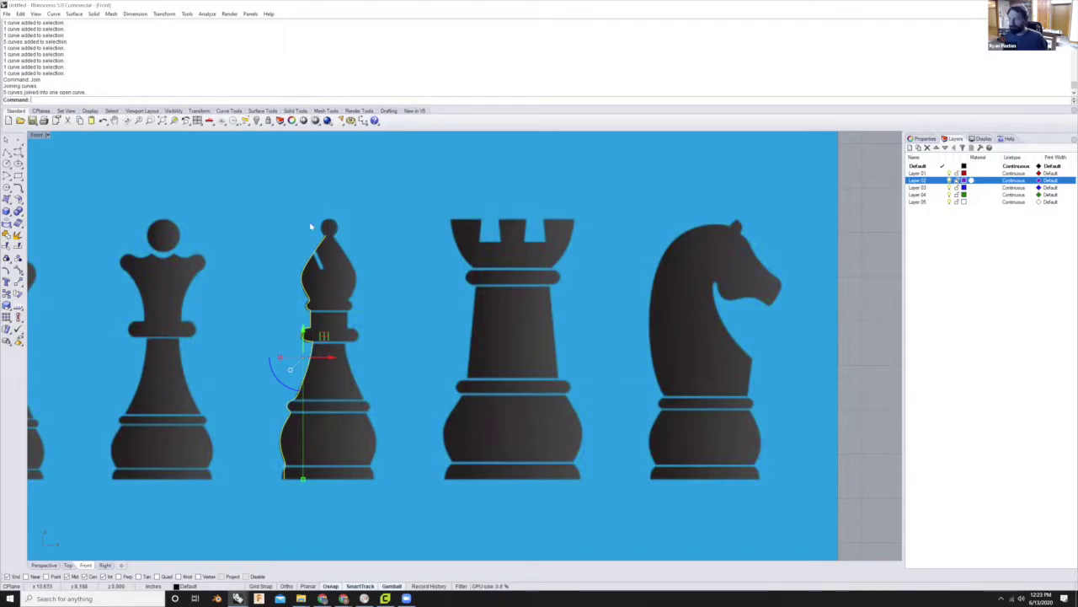
- Examine the joined half profile against the black bishop's silhouette, including where it meets the top ball
scroll(309, 272, up, 1)
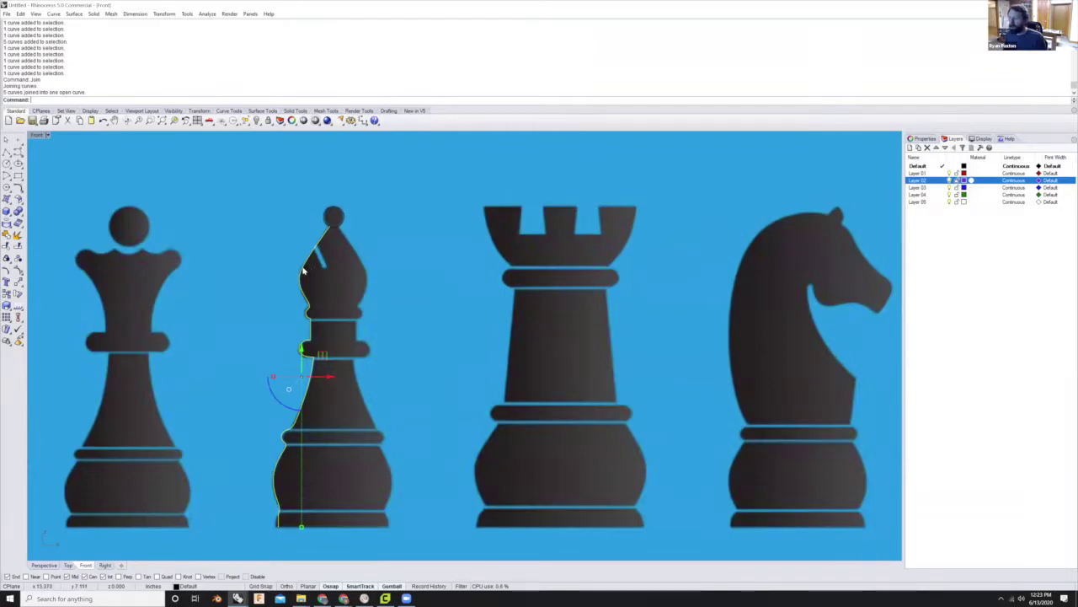
scroll(303, 269, down, 1)
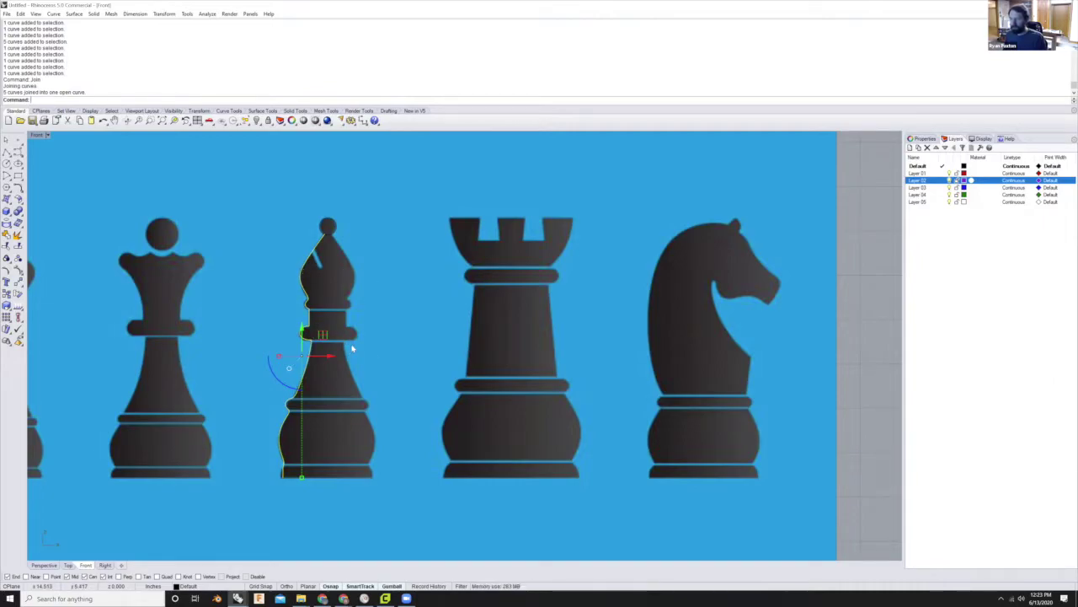
scroll(353, 348, up, 2)
scroll(317, 326, down, 2)
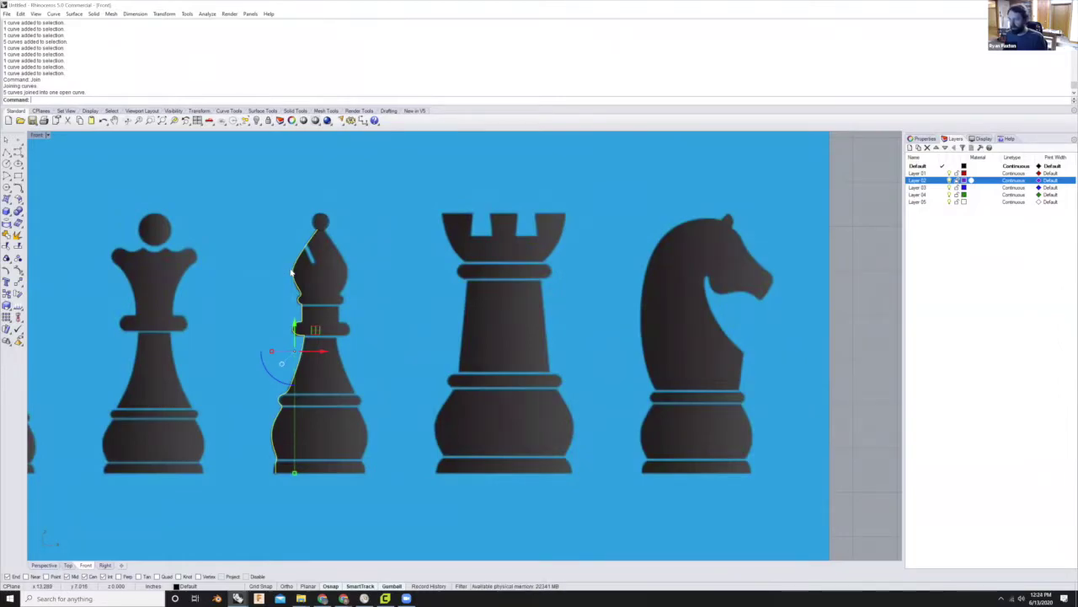
scroll(310, 237, up, 1)
scroll(311, 236, down, 1)
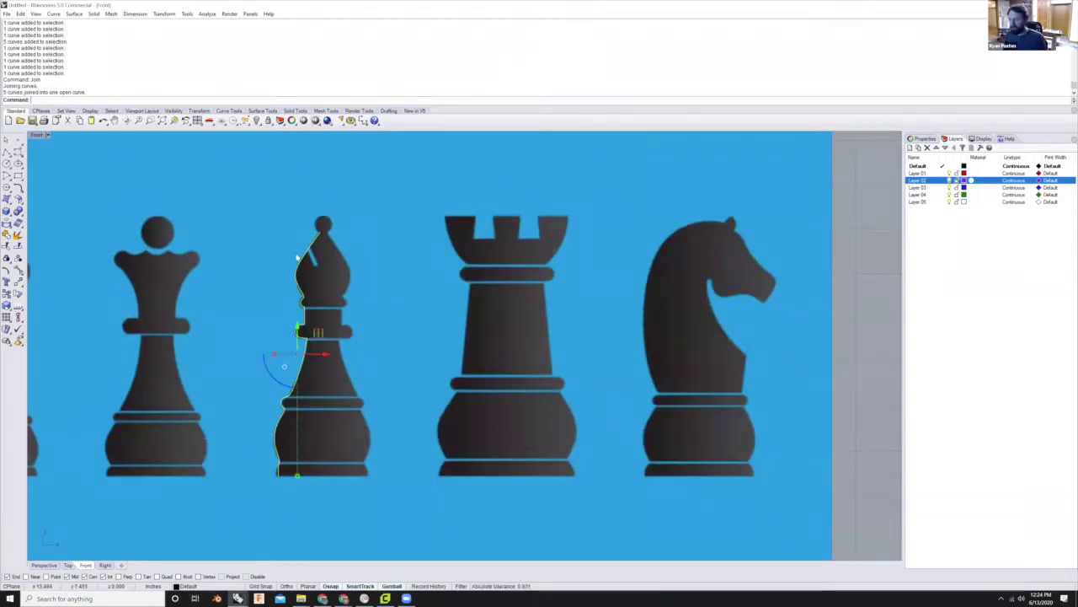
scroll(318, 258, up, 1)
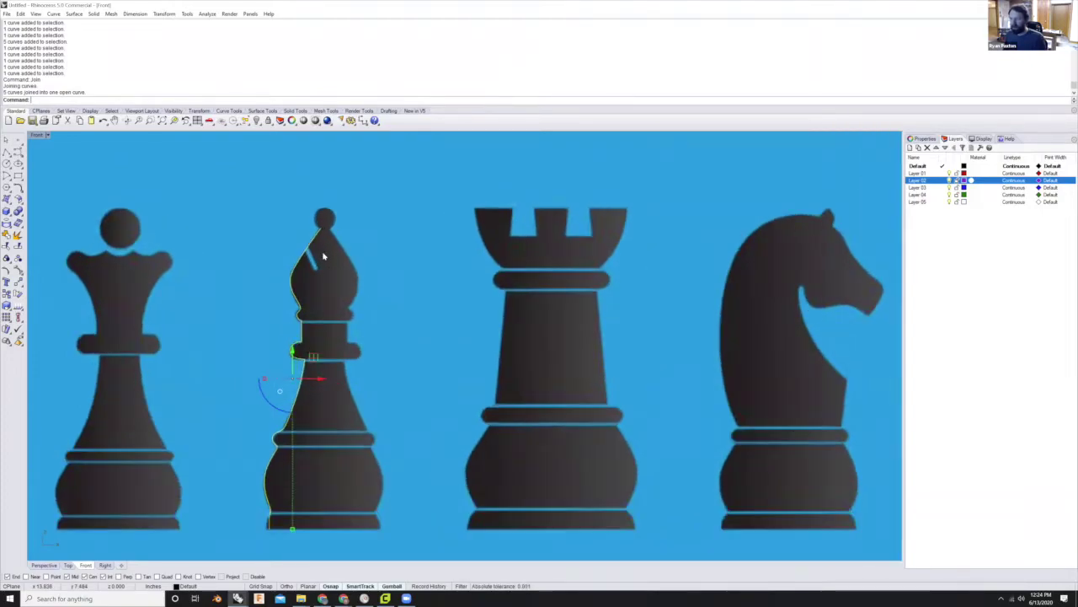
scroll(319, 230, down, 1)
scroll(313, 236, up, 1)
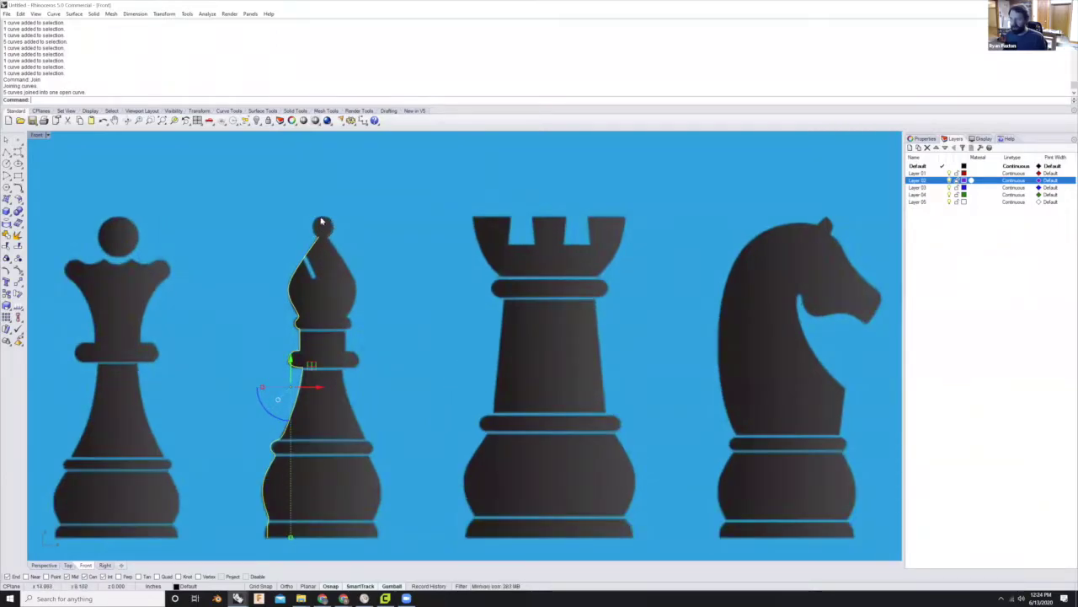
scroll(329, 233, down, 1)
scroll(328, 233, up, 1)
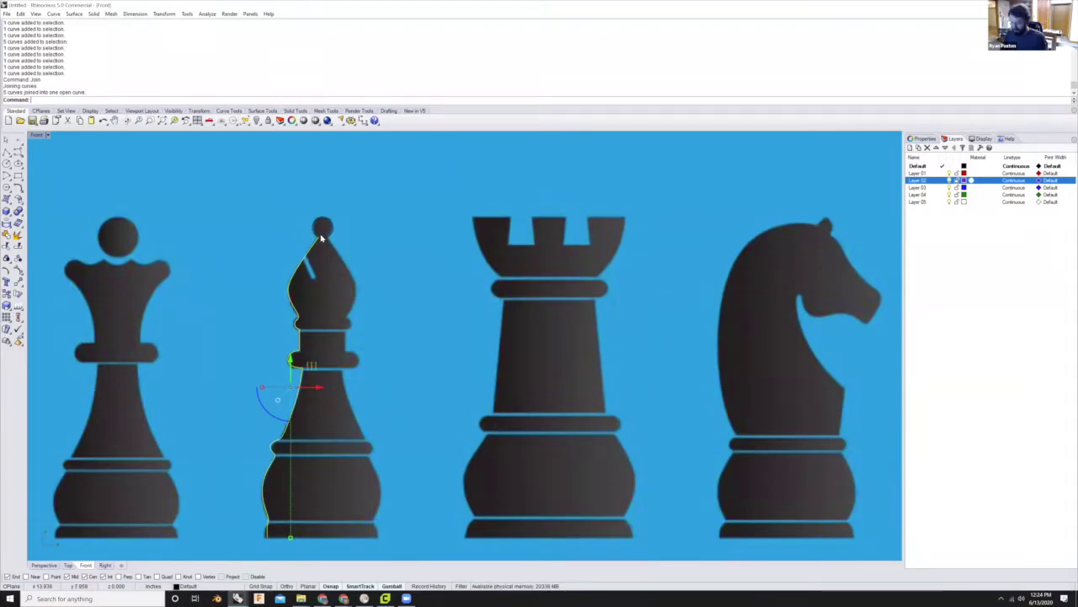
- Try mirroring the joined half profile about a vertical axis through the centre of the top circle, and undo the mirror
text(Mirror)
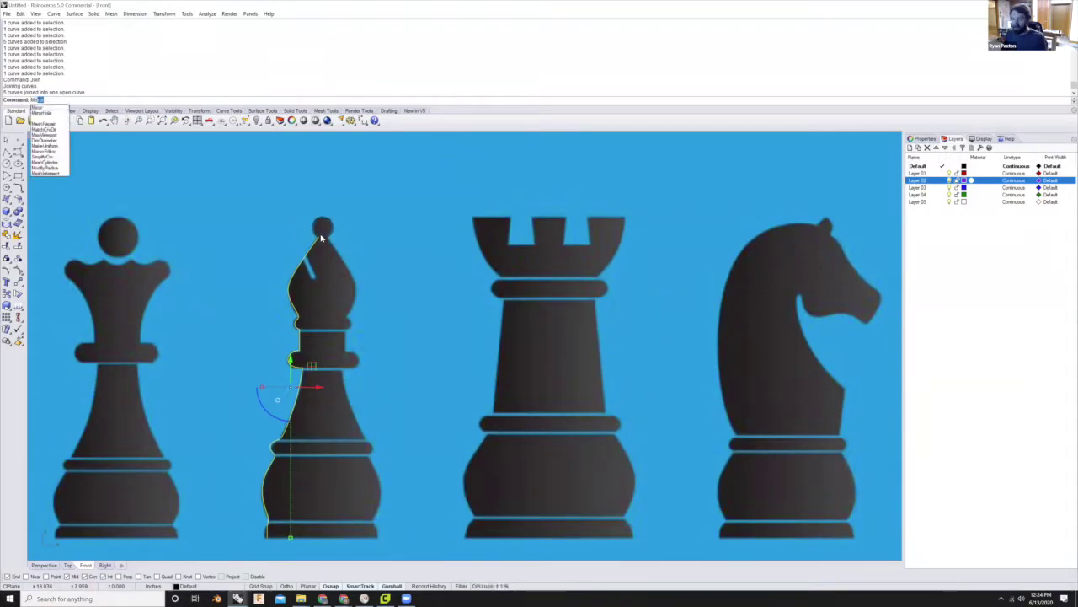
key(Return)
scroll(322, 230, up, 4)
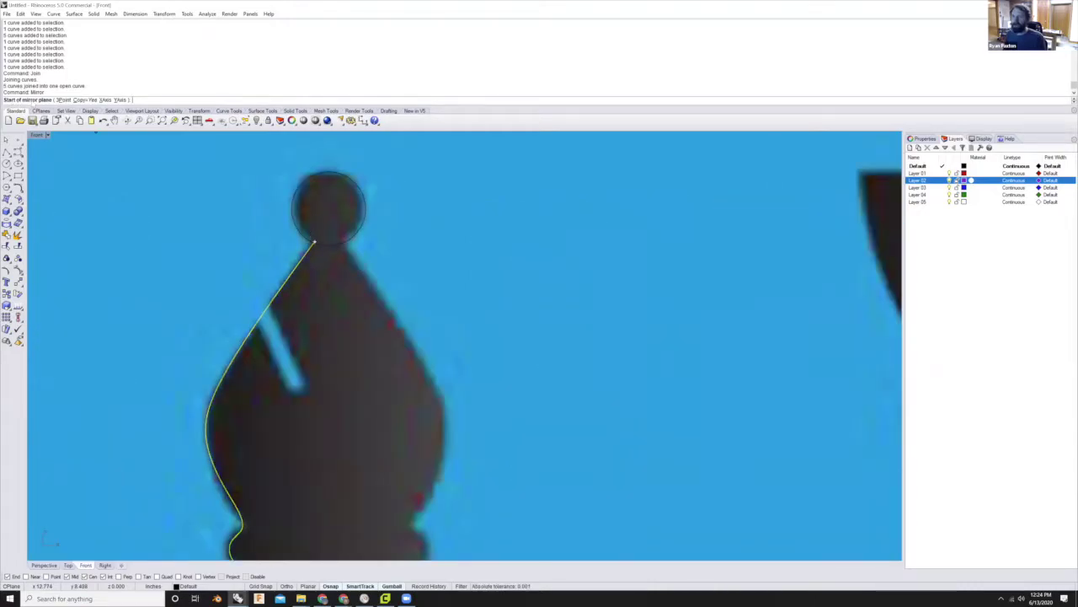
scroll(314, 242, down, 4)
scroll(286, 244, down, 2)
scroll(295, 178, up, 2)
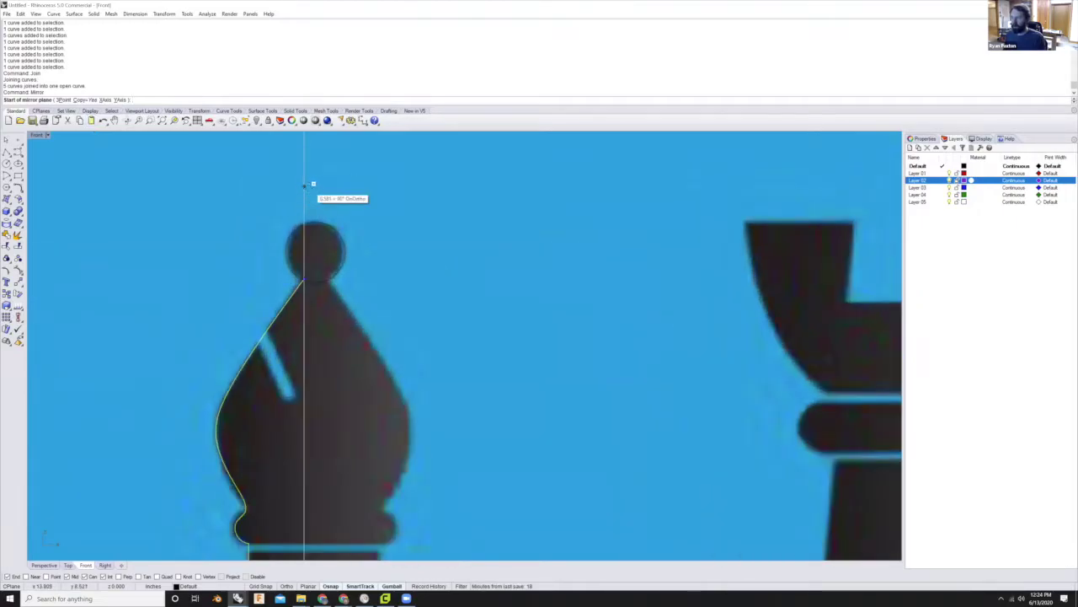
scroll(314, 189, up, 2)
scroll(311, 219, up, 1)
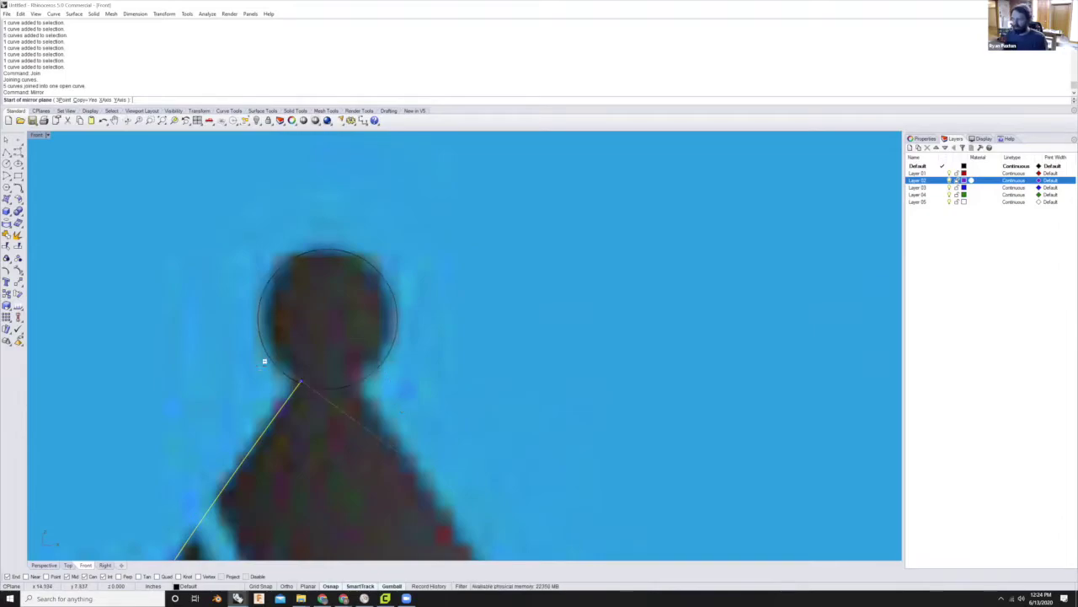
click(385, 364)
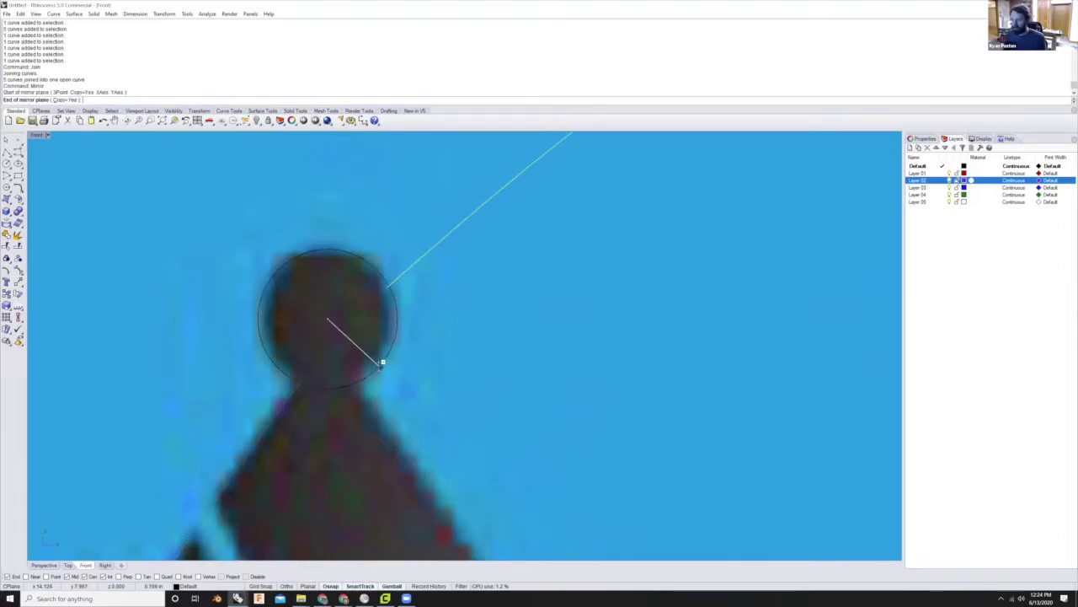
scroll(384, 363, down, 2)
scroll(382, 362, down, 5)
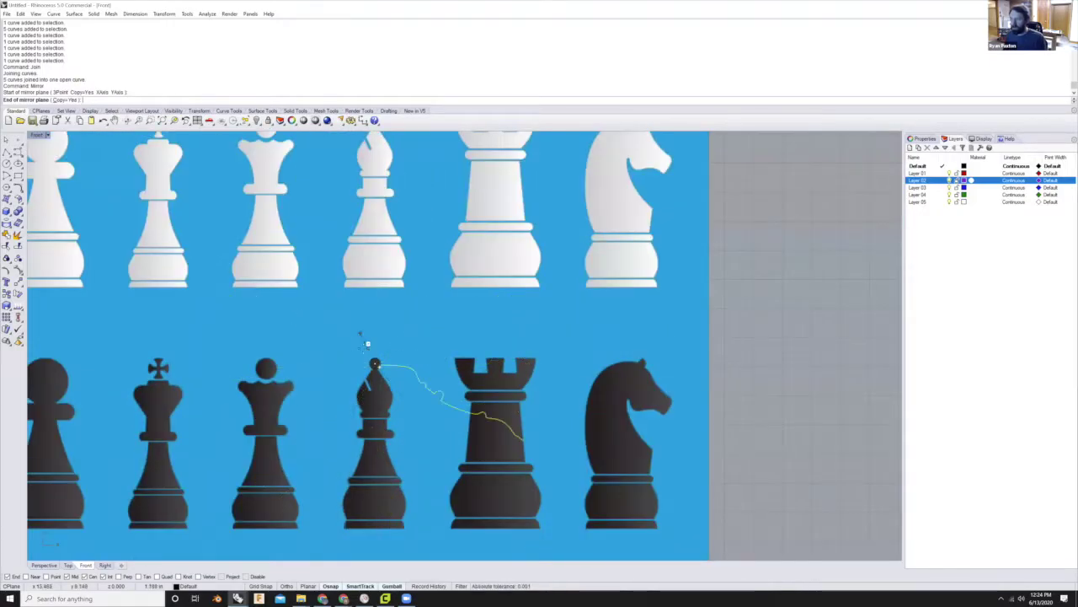
click(373, 385)
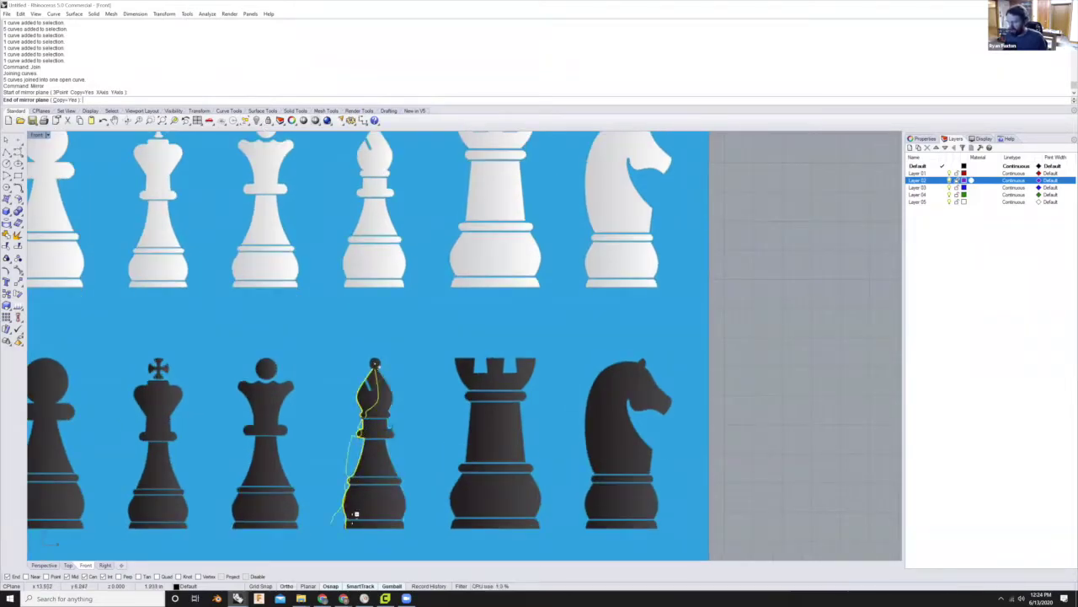
click(377, 539)
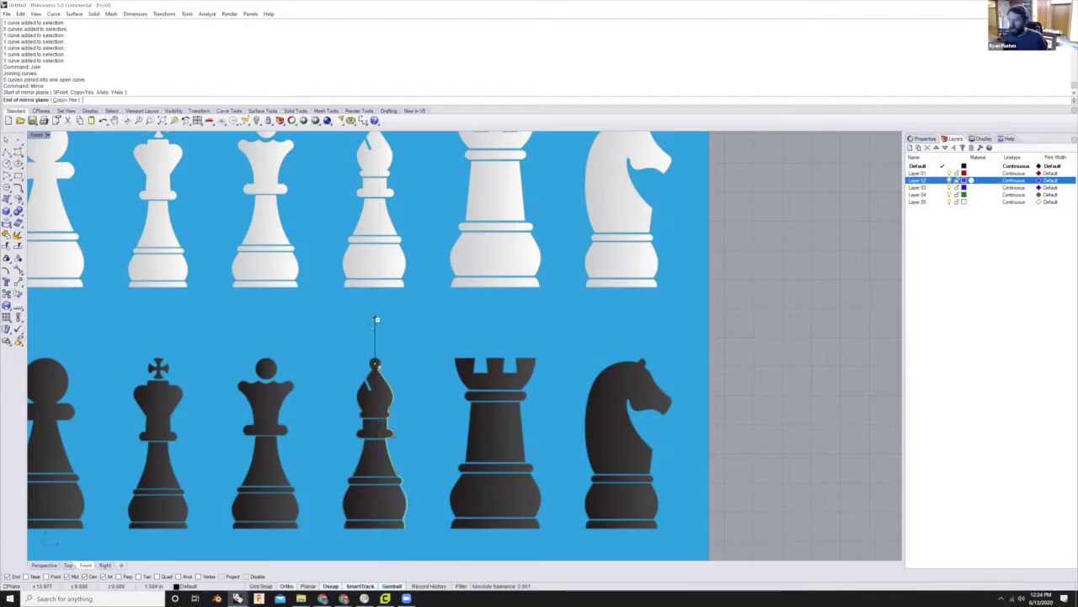
click(375, 327)
key(ctrl+z)
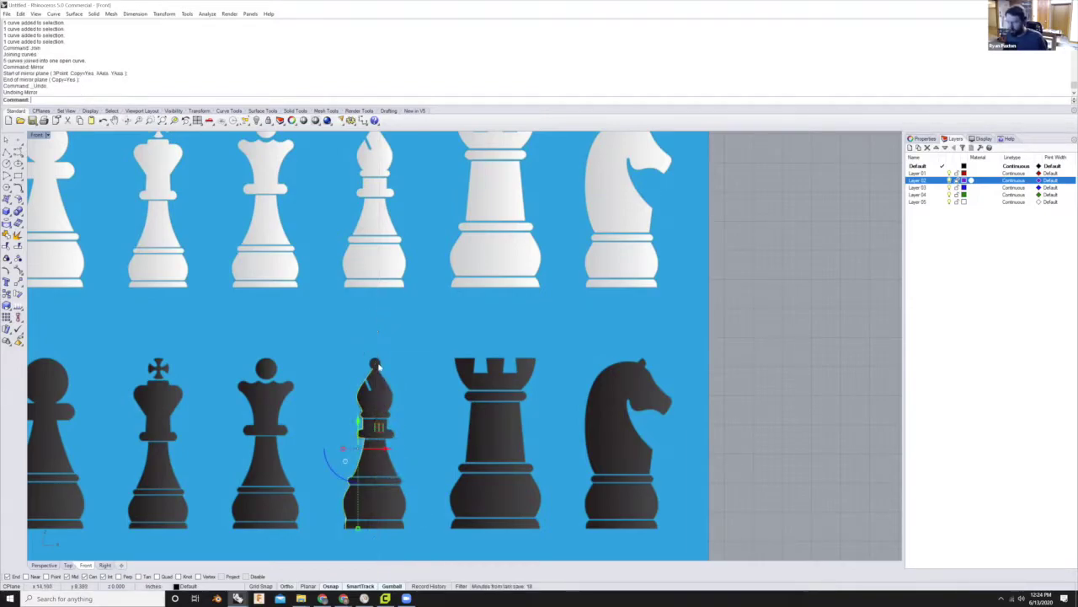
- Repeat the Mirror command on the half profile twice with vertical axes at the bishop's top ball, and undo the last mirror
key(Return)
scroll(376, 365, up, 5)
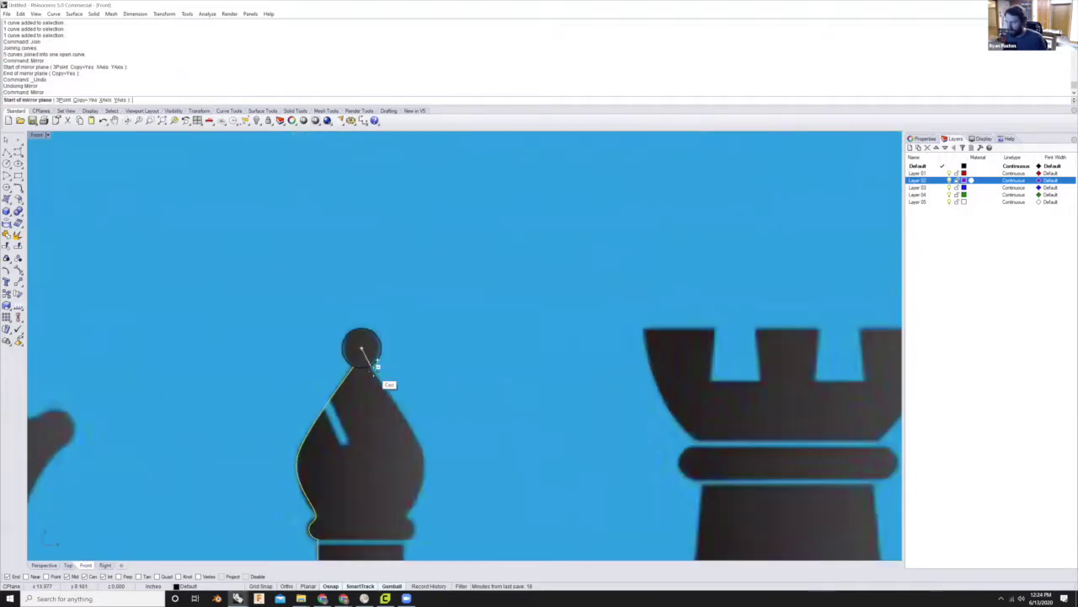
click(377, 368)
scroll(376, 368, down, 5)
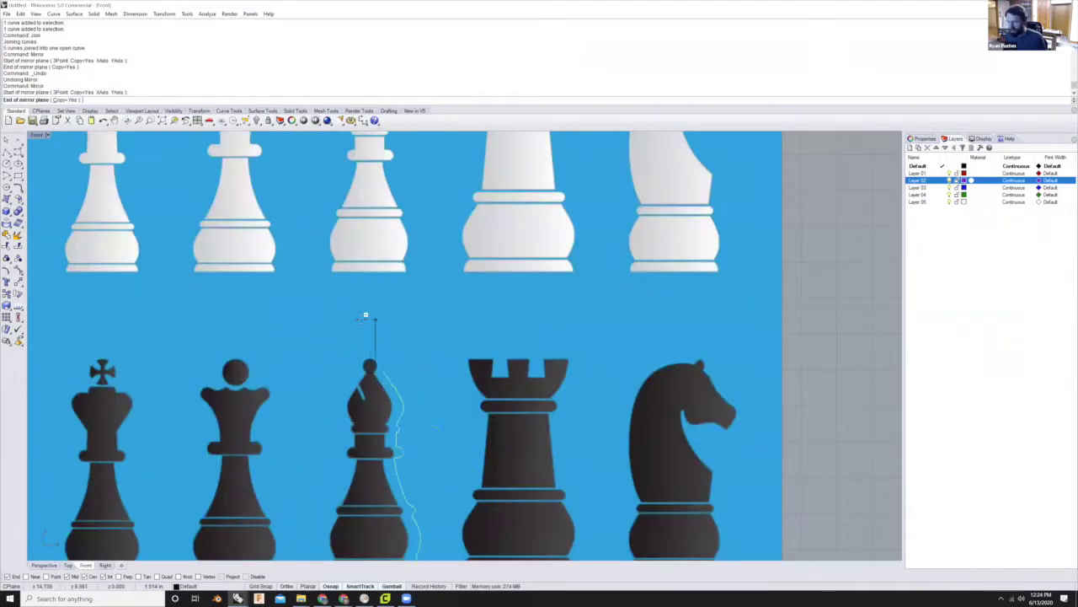
scroll(366, 339, up, 5)
click(386, 417)
key(Return)
click(377, 406)
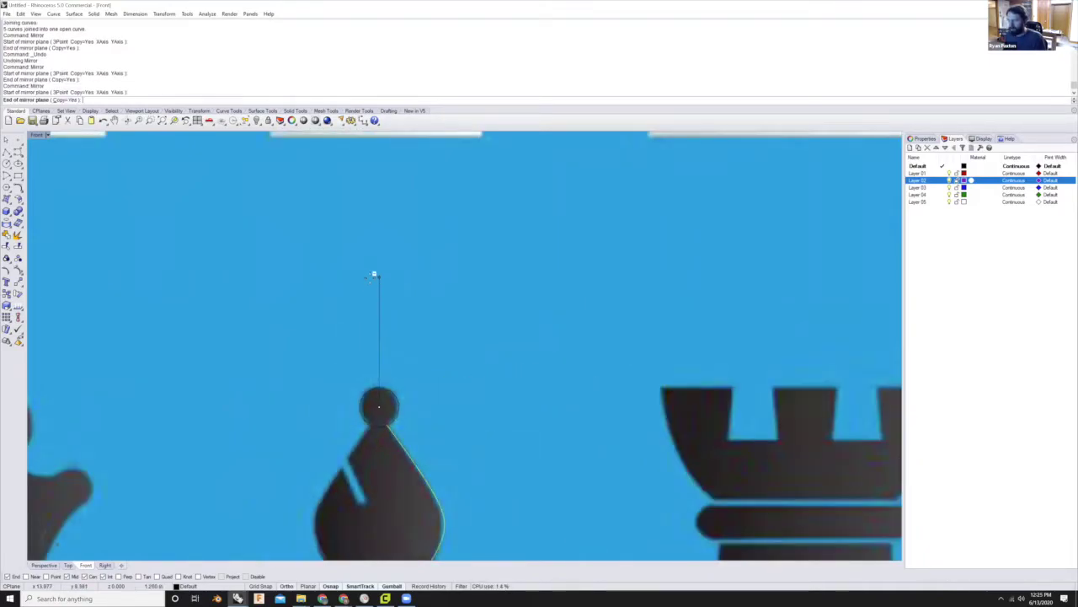
click(379, 272)
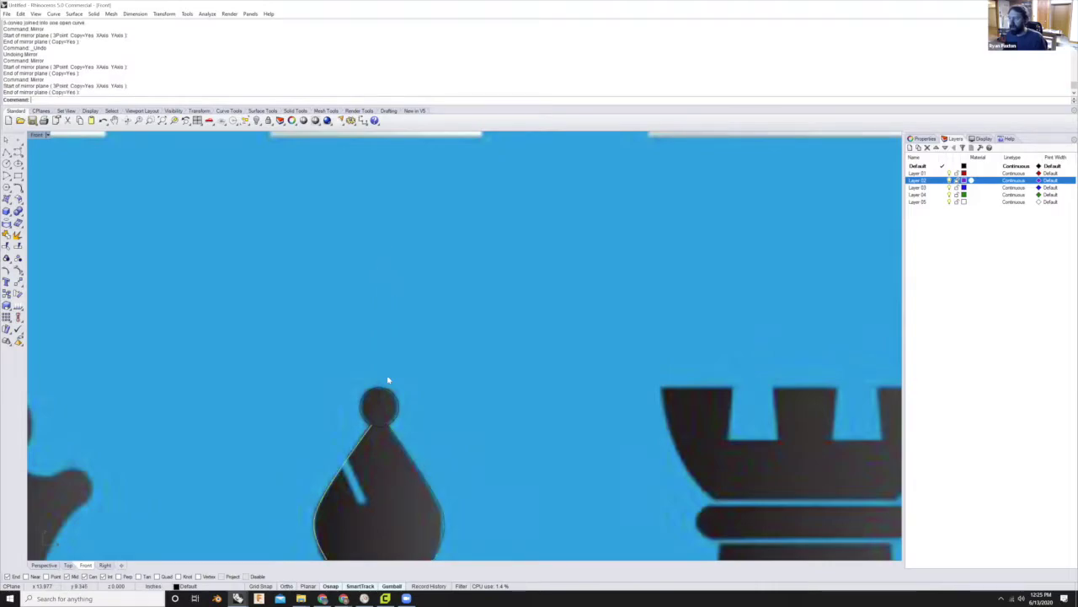
scroll(387, 380, down, 3)
key(ctrl+z)
- Mirror a copy of the half profile to the bishop's other side about a vertical axis through the top circle's centre
scroll(346, 313, up, 2)
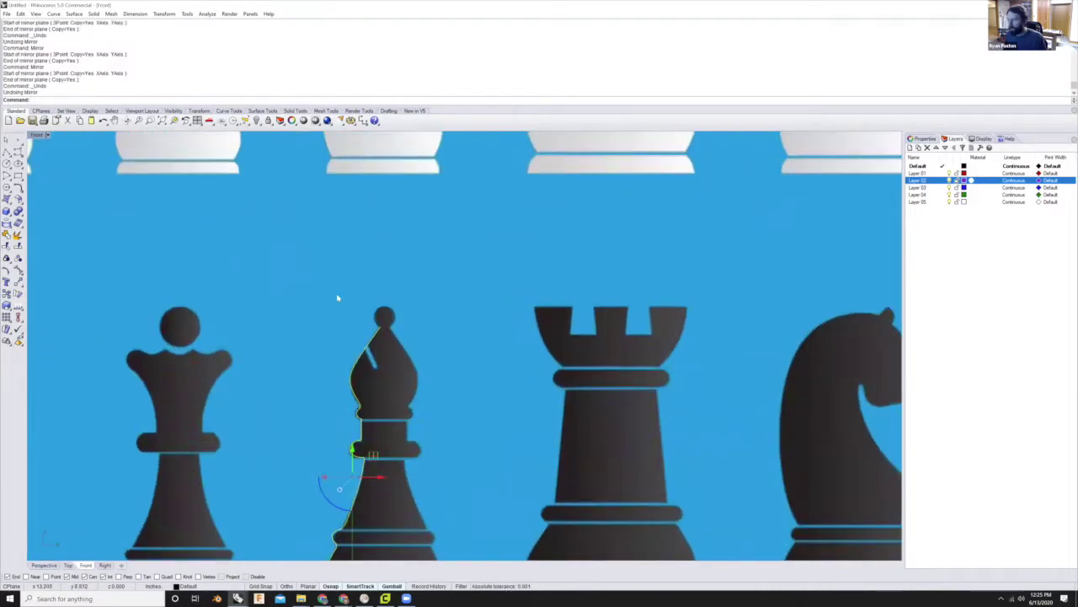
scroll(337, 298, down, 3)
scroll(303, 485, up, 2)
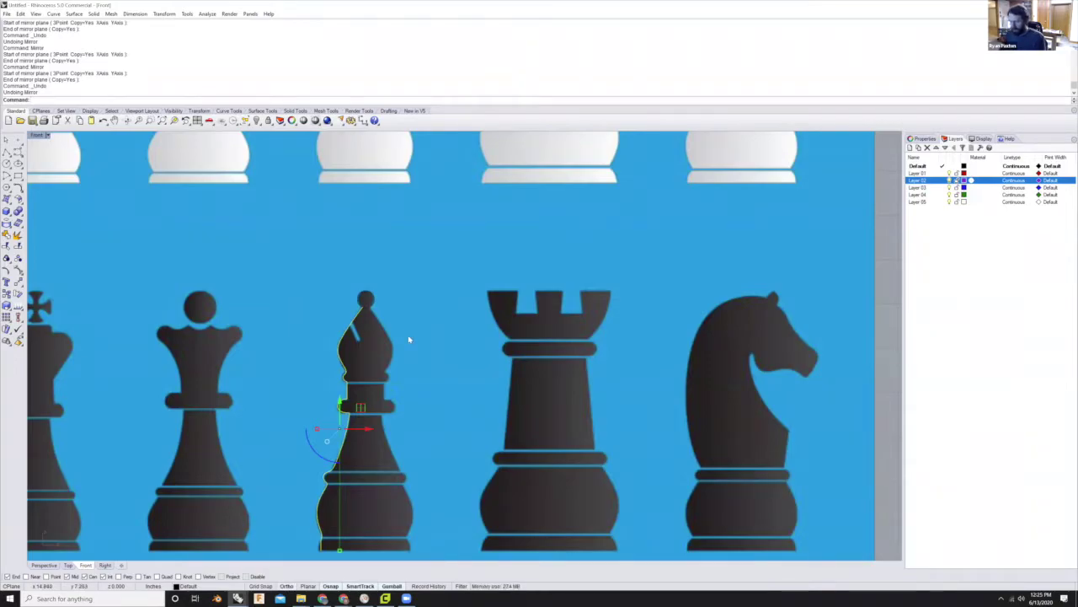
text(mirror)
key(Return)
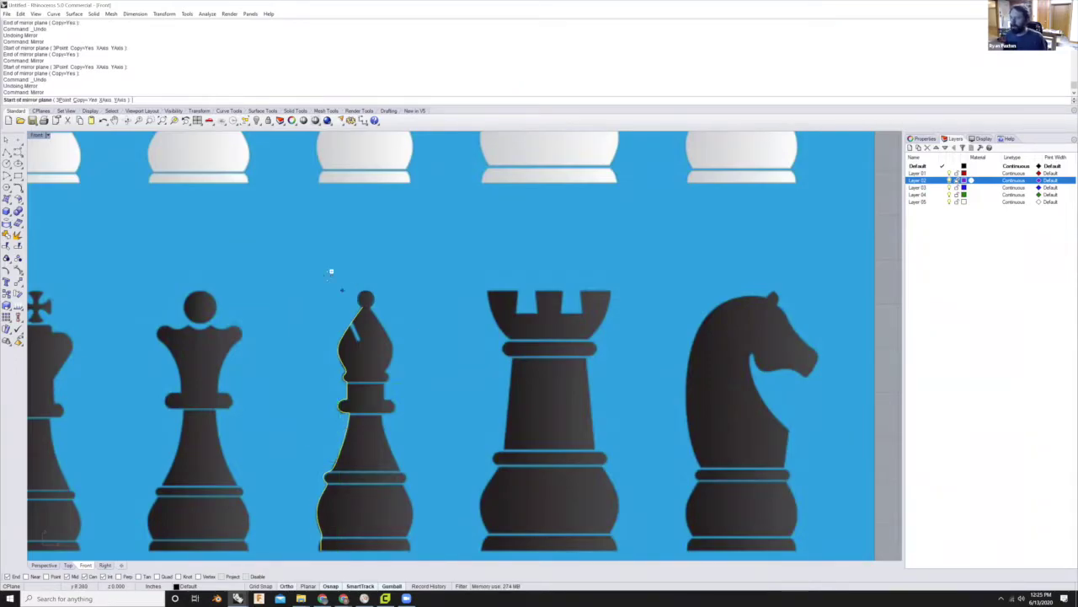
scroll(345, 291, up, 6)
click(522, 327)
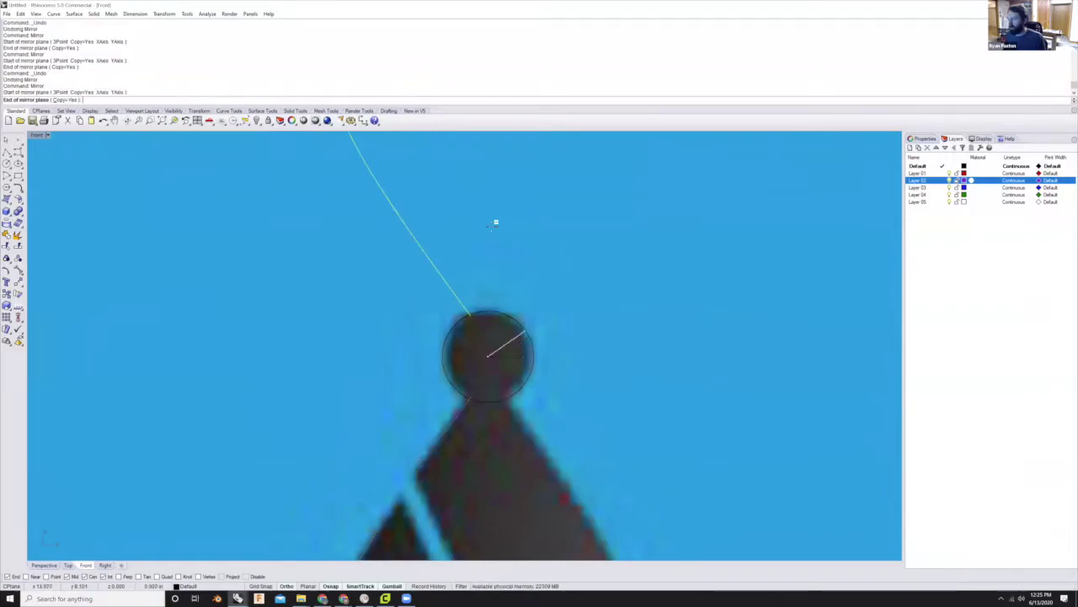
scroll(496, 218, down, 5)
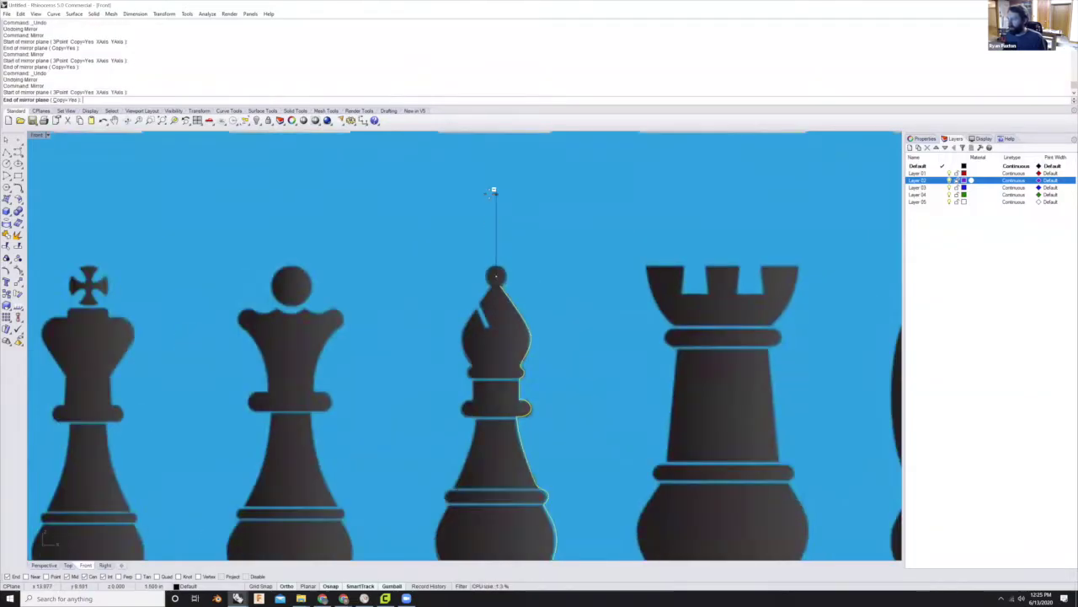
click(494, 191)
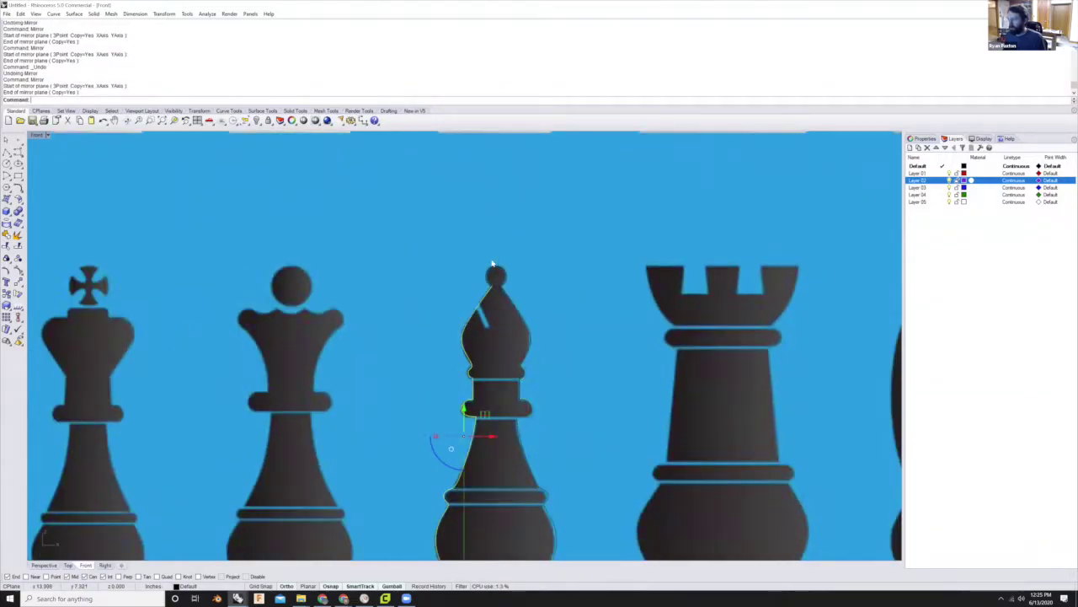
- Examine how the two mirrored half profiles and the top circle fit the black bishop's silhouette, selecting each curve
scroll(493, 264, up, 1)
scroll(452, 240, down, 1)
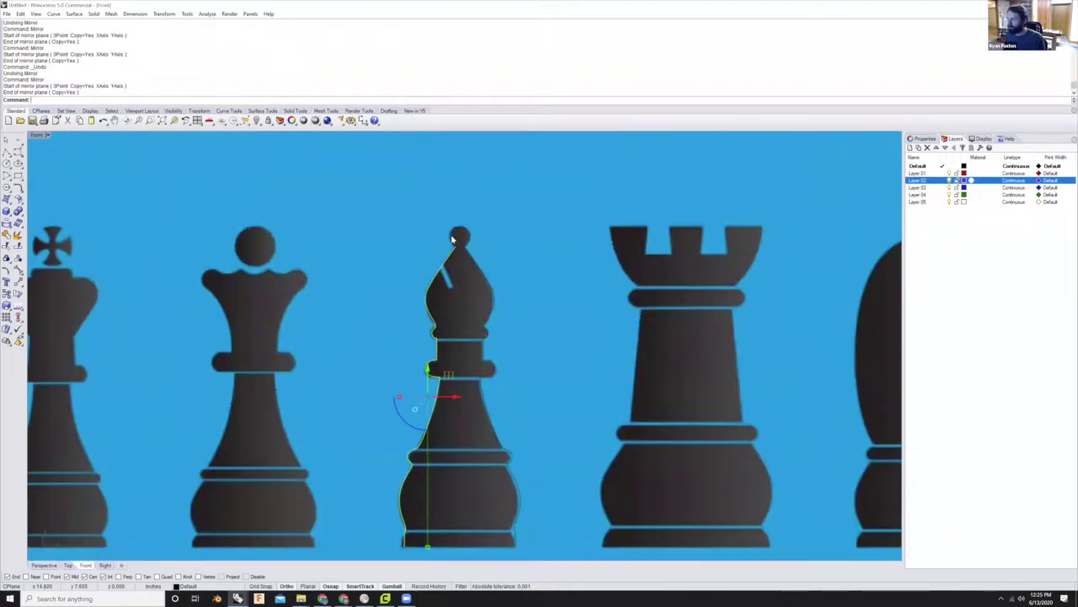
scroll(459, 240, up, 1)
scroll(457, 277, down, 2)
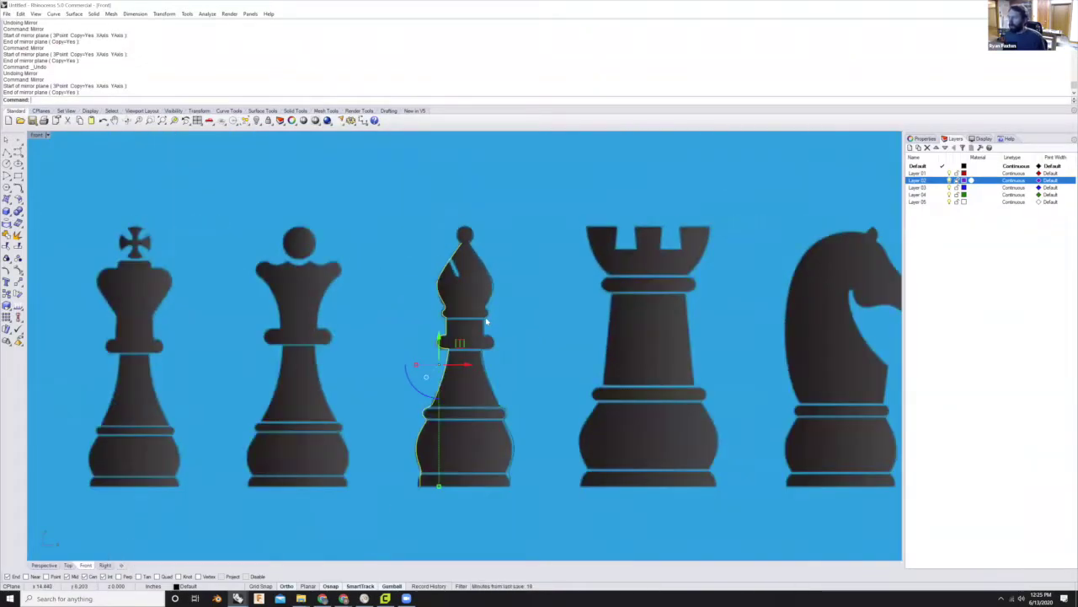
scroll(446, 236, up, 3)
scroll(447, 236, down, 2)
click(470, 222)
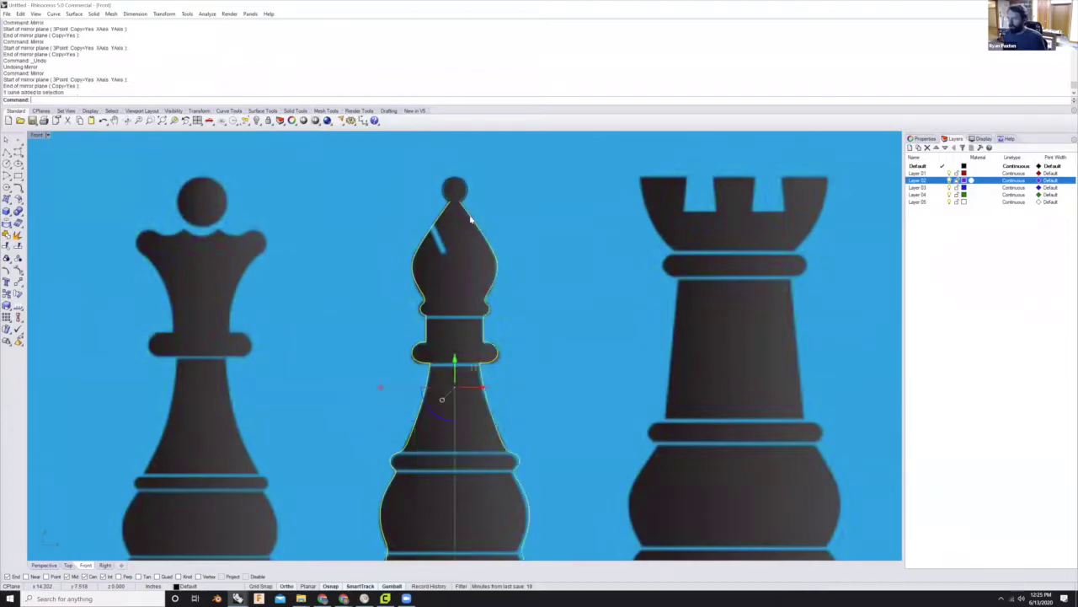
scroll(451, 234, down, 2)
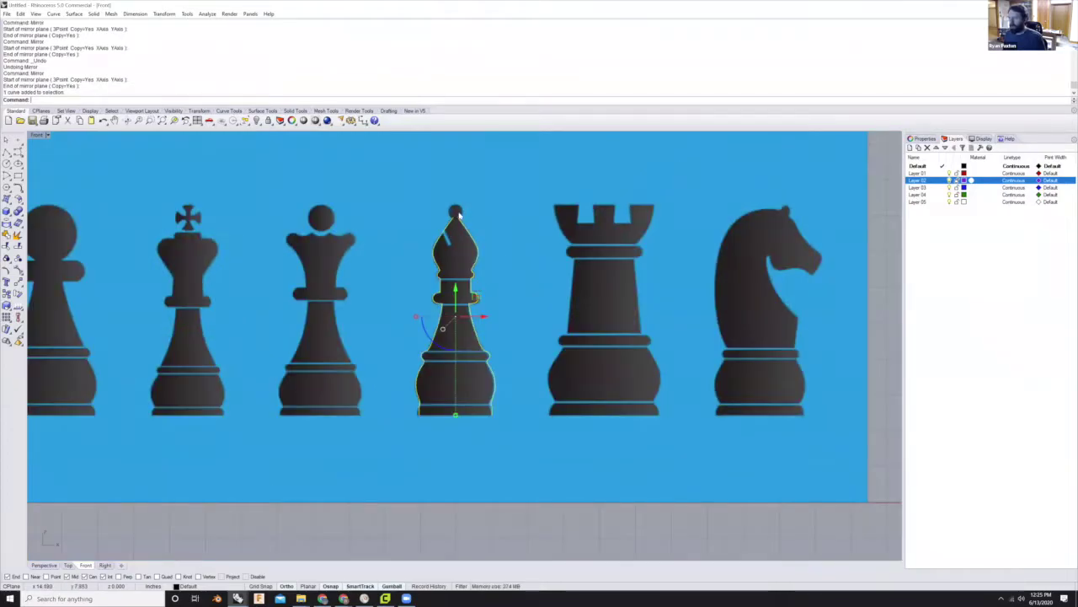
scroll(459, 216, up, 3)
scroll(453, 212, down, 1)
click(469, 211)
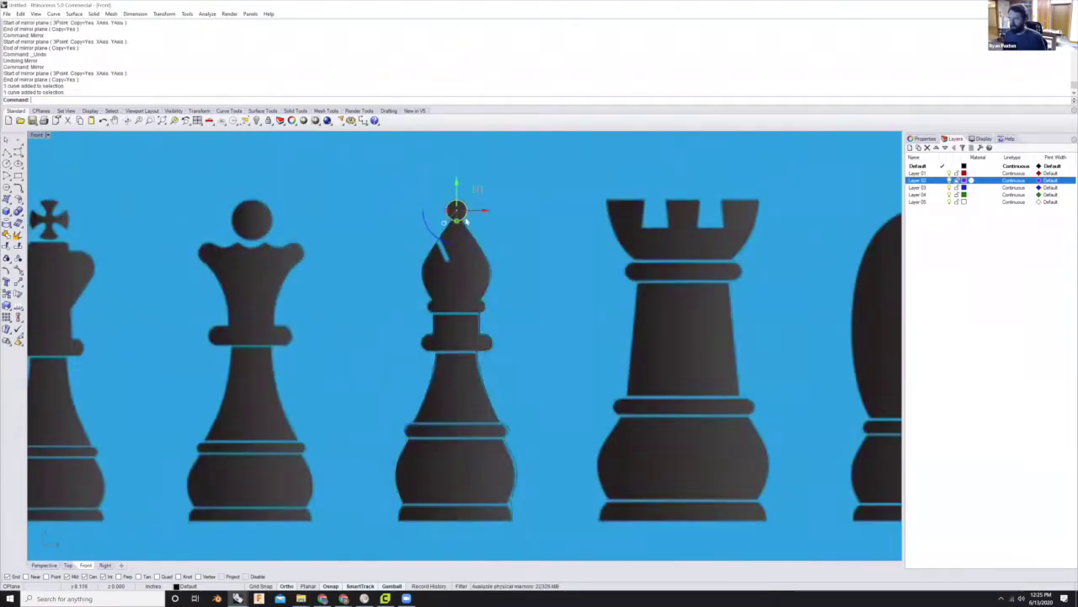
scroll(456, 295, down, 2)
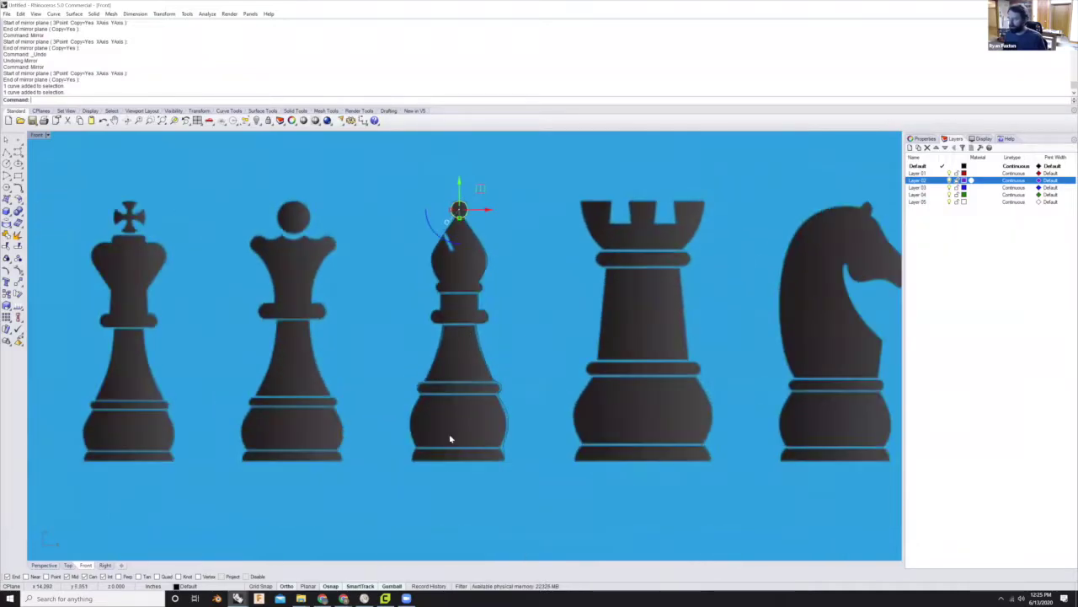
- Draw a straight line along the black bishop's base, connecting the bottom endpoints of the two half profiles
scroll(450, 438, up, 4)
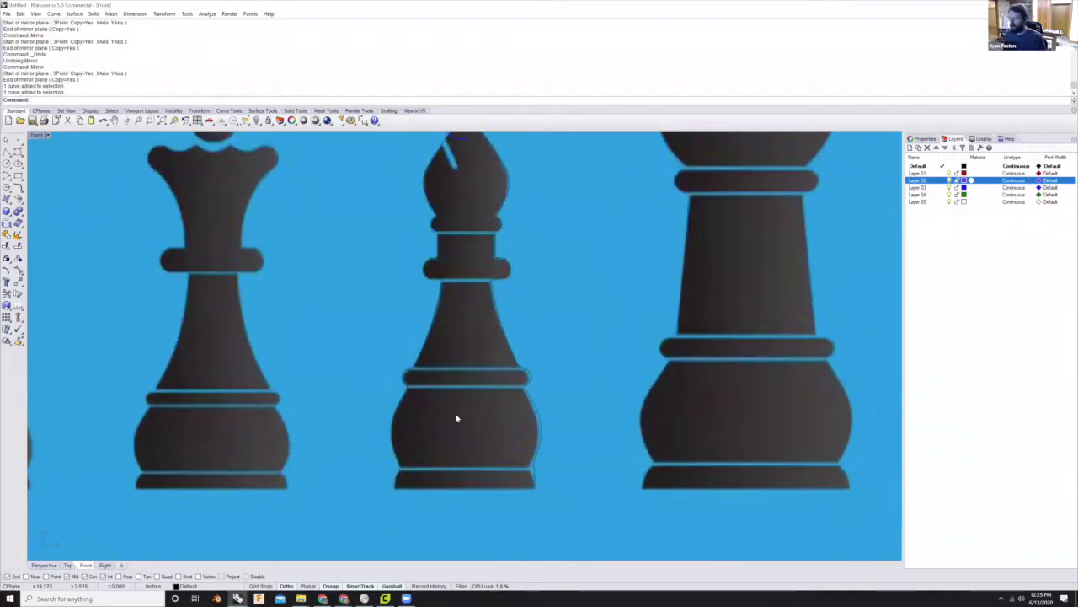
text(Line)
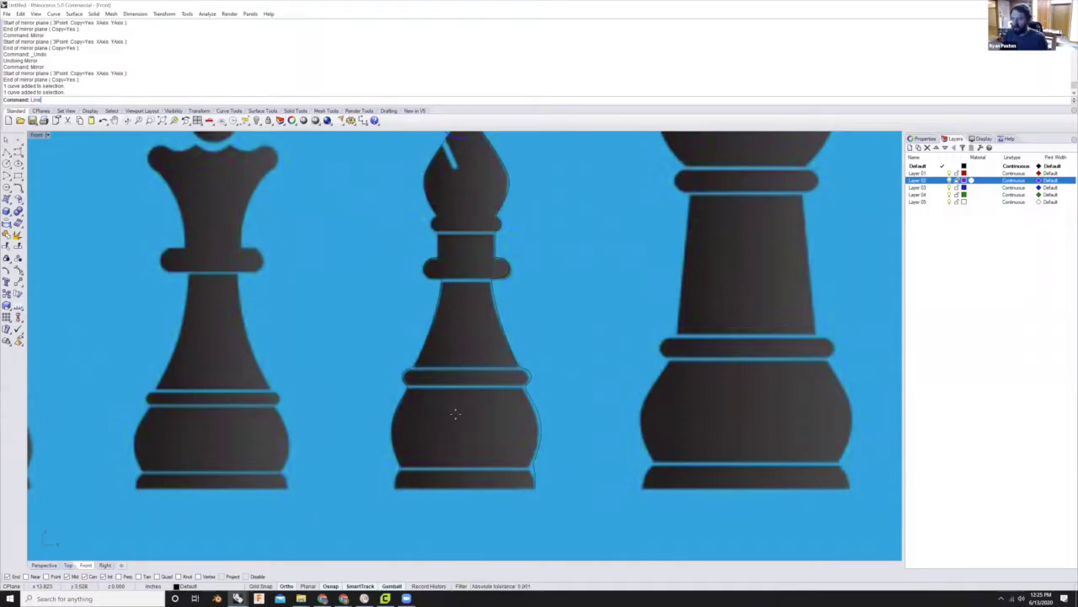
key(Return)
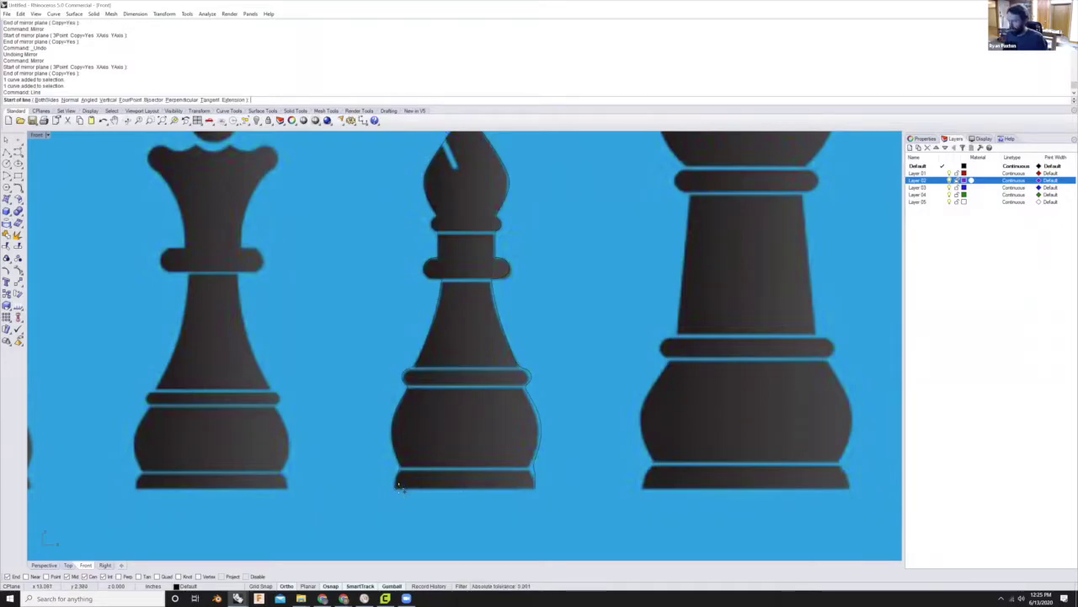
click(399, 483)
click(535, 487)
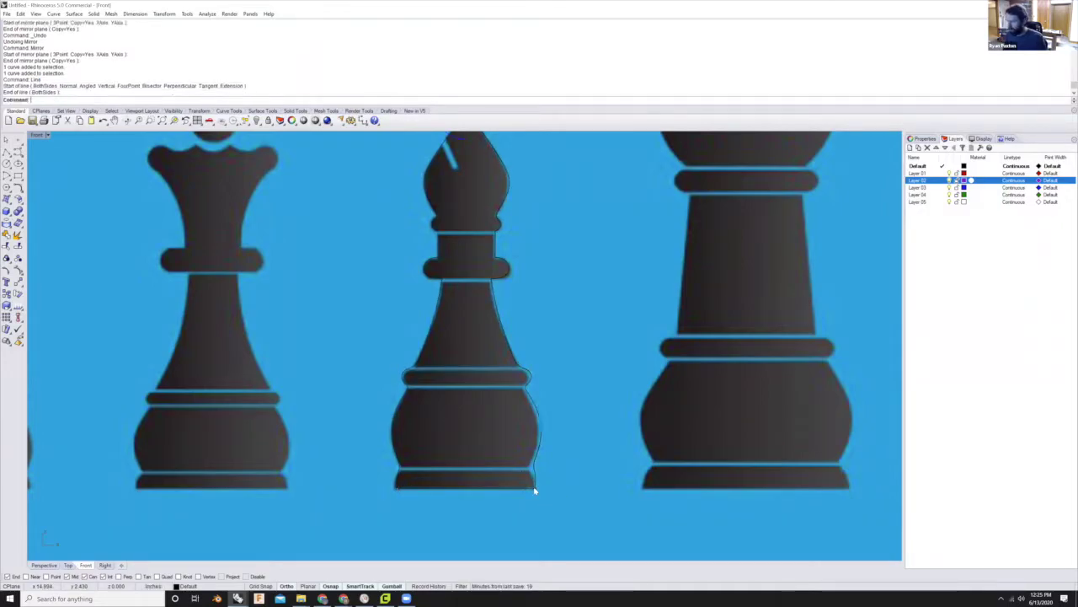
- Join both half profiles and the base line of the black bishop into one curve
scroll(554, 451, down, 3)
drag(554, 451, 456, 526)
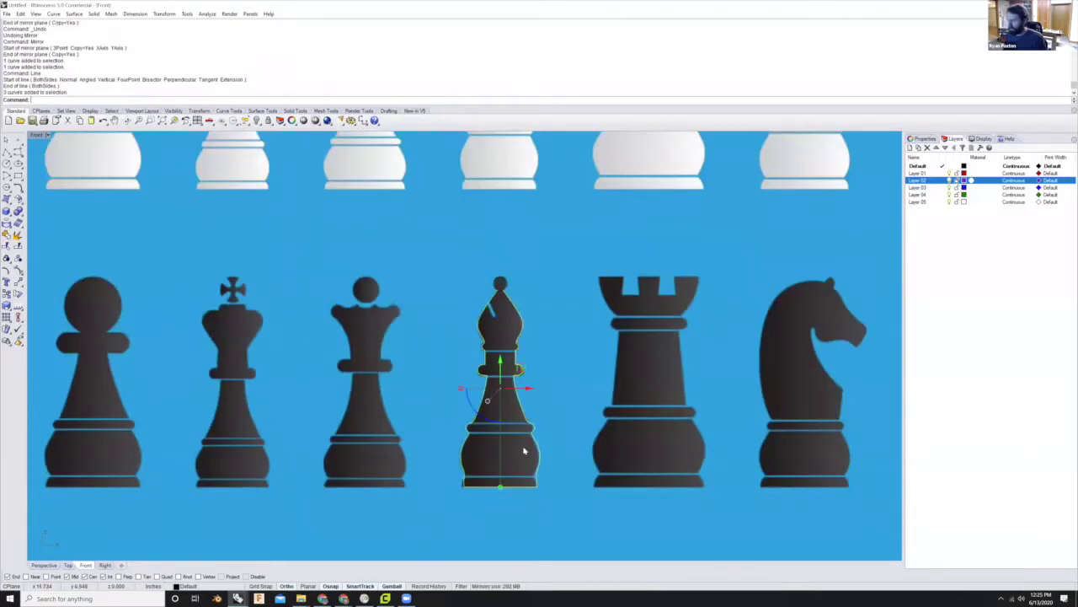
text(join)
key(Return)
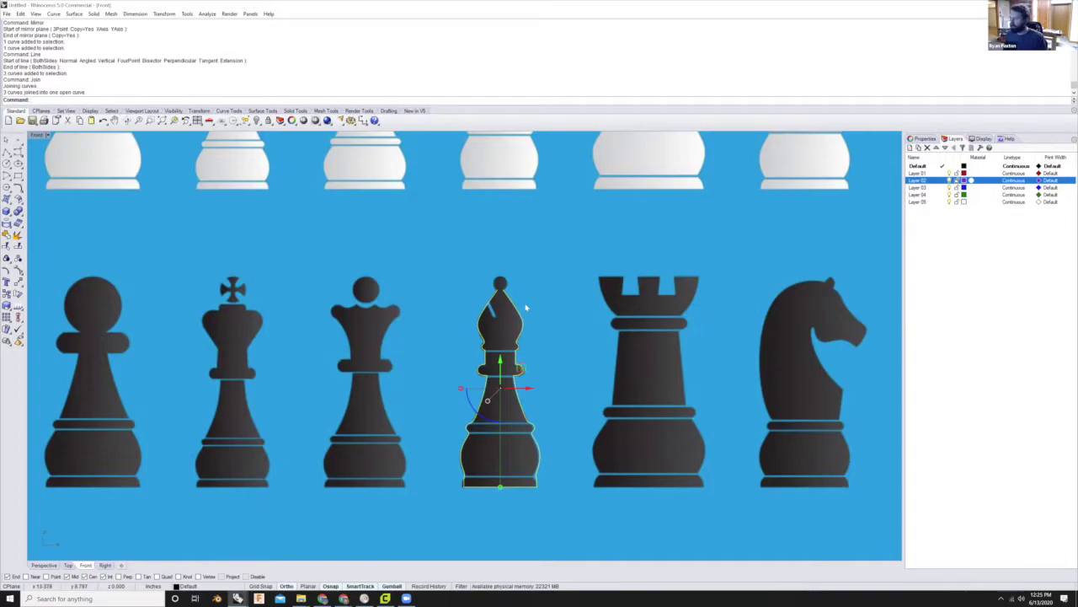
- Trim away the lower arc of the bishop's top circle between the two profile lines, using circle and outline as cutters
scroll(529, 305, up, 2)
scroll(476, 284, up, 6)
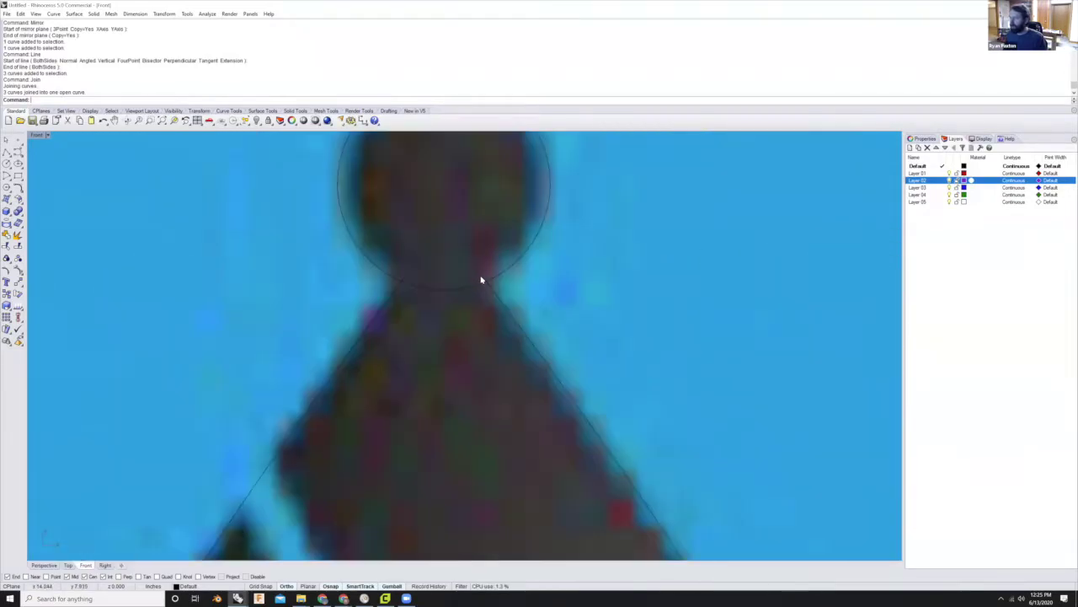
scroll(479, 285, up, 3)
scroll(480, 278, down, 3)
drag(512, 210, 410, 303)
scroll(453, 240, down, 5)
scroll(452, 244, up, 4)
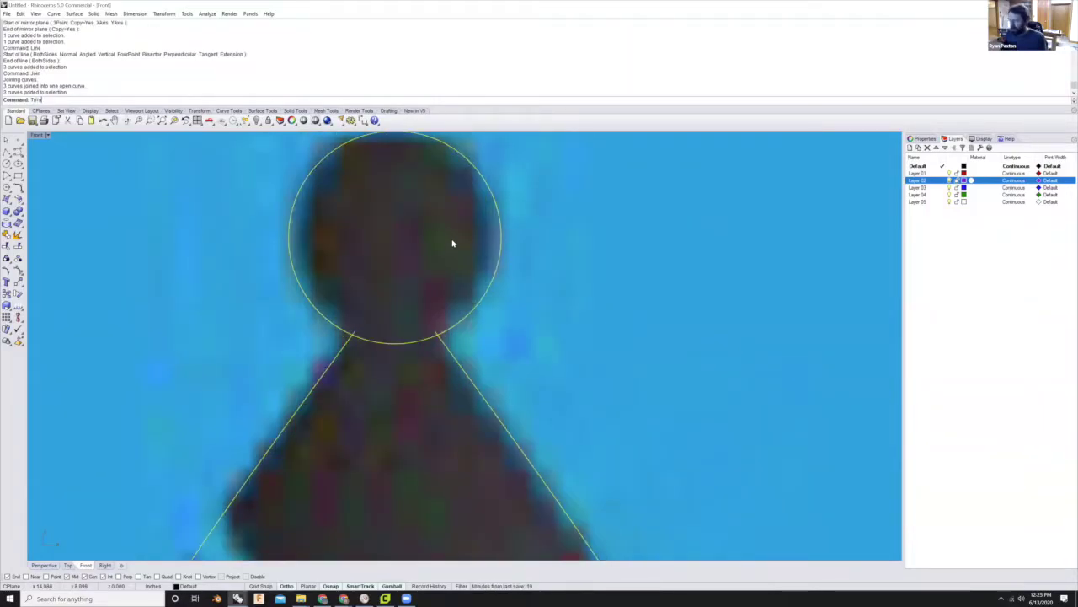
key(Return)
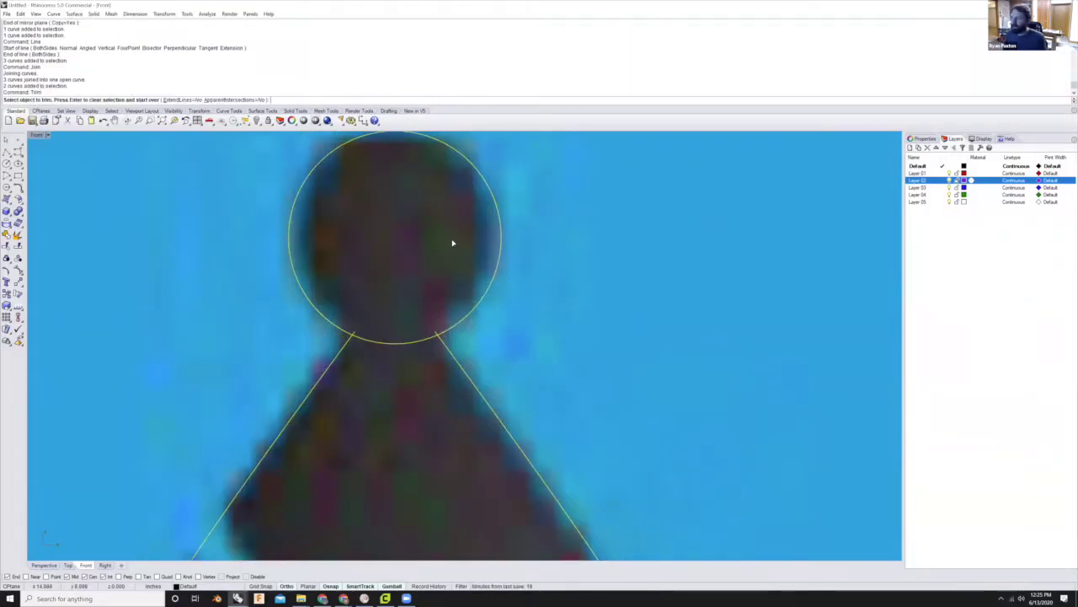
scroll(387, 357, up, 3)
click(390, 360)
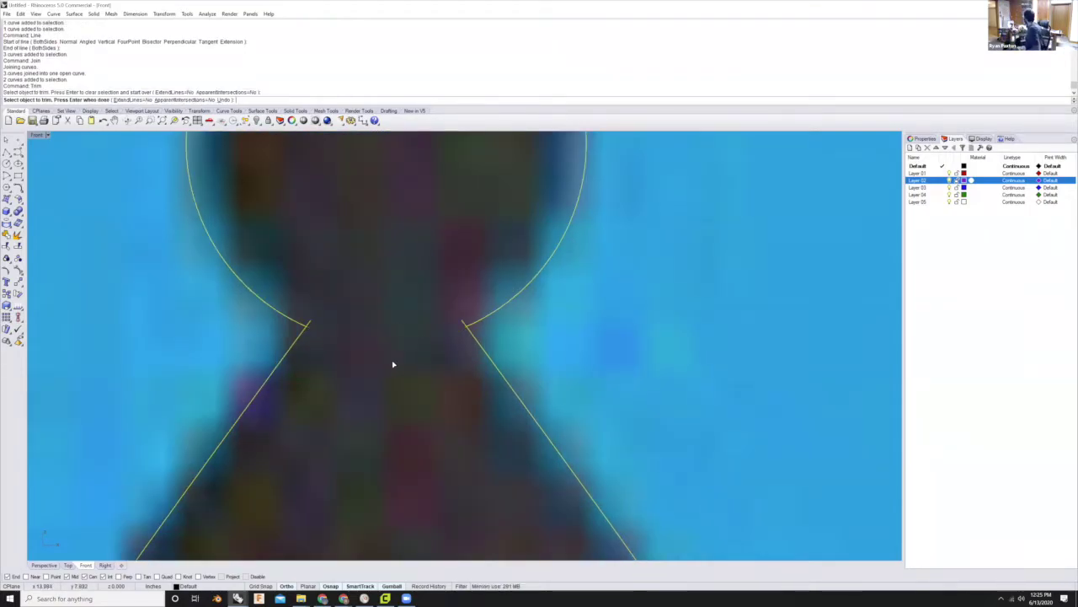
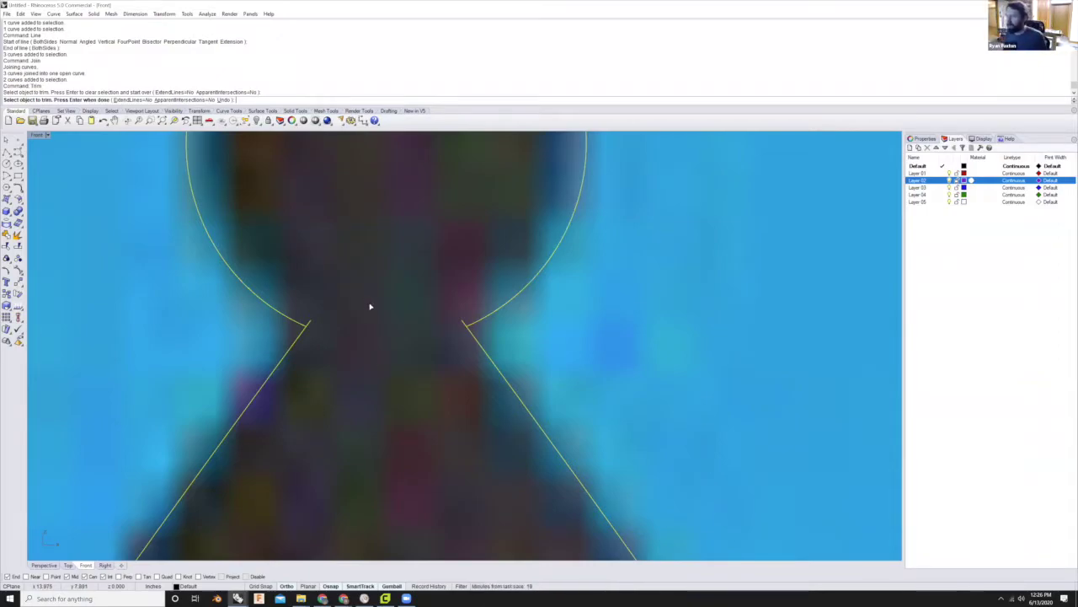
- Trim off both profile line ends that protrude into the bishop's top circle and finish the Trim command
scroll(331, 371, down, 2)
scroll(331, 371, up, 3)
click(292, 367)
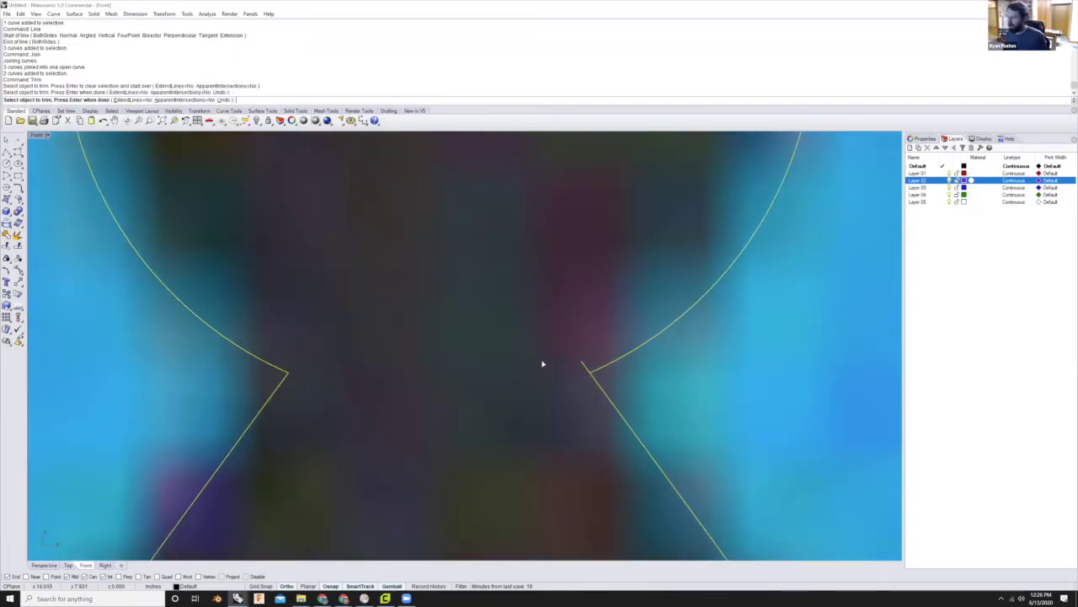
click(585, 365)
scroll(481, 402, down, 10)
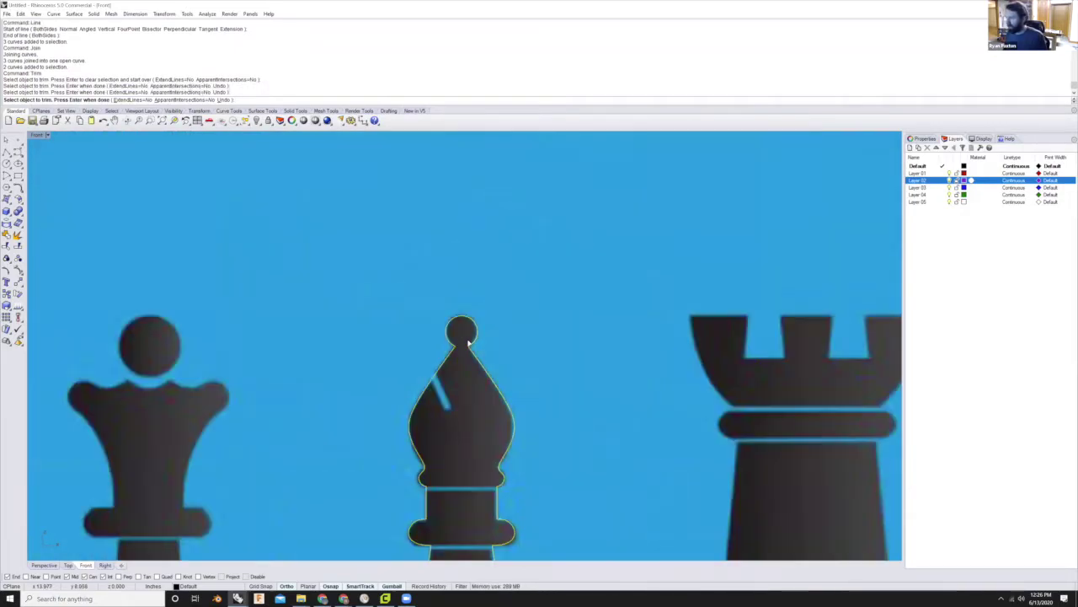
scroll(472, 380, up, 6)
key(Return)
- Join the trimmed top circle with the rest of the black bishop's outline
scroll(470, 310, down, 4)
click(493, 337)
click(485, 335)
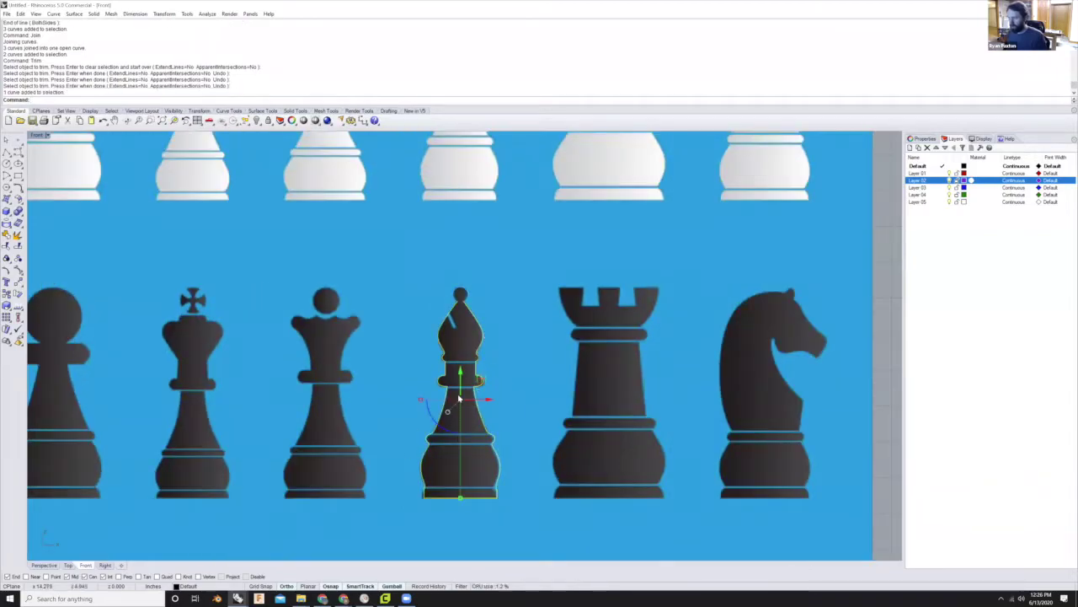
scroll(468, 292, up, 8)
click(493, 302)
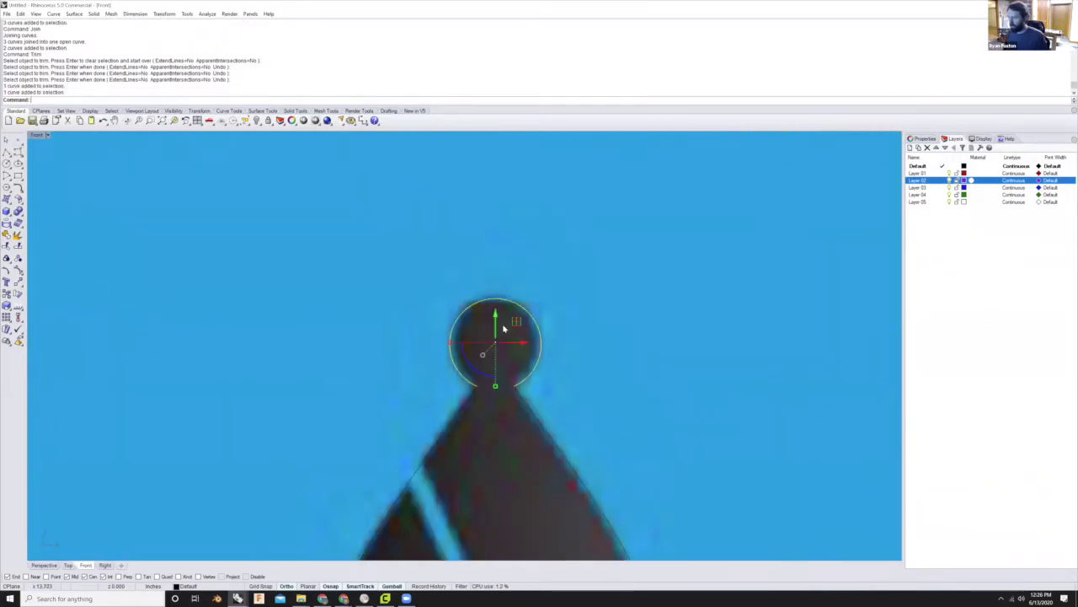
scroll(416, 249, down, 4)
drag(507, 227, 402, 327)
scroll(428, 295, down, 10)
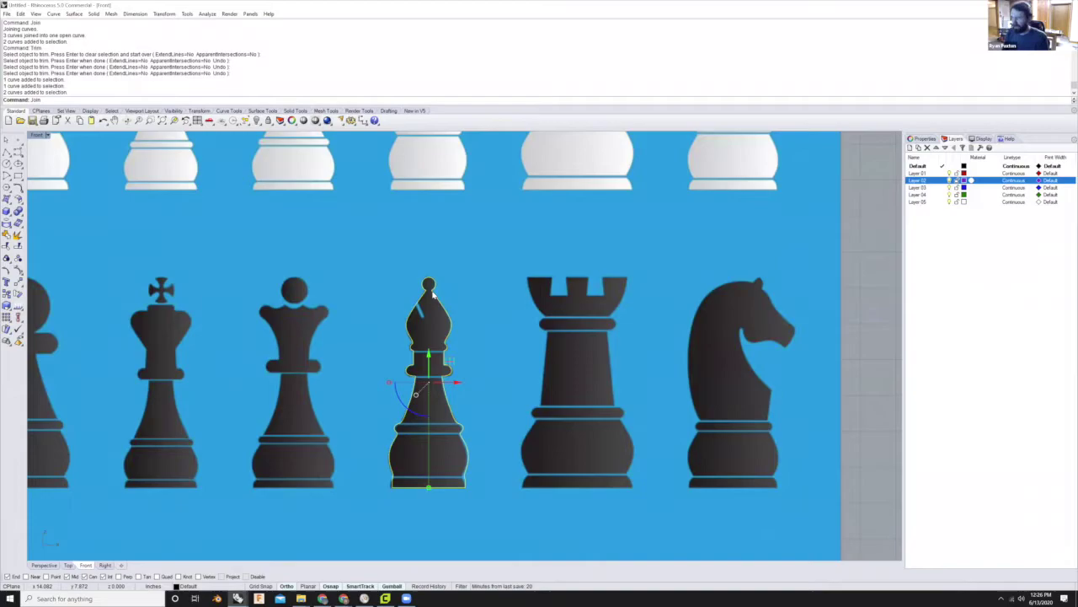
key(Return)
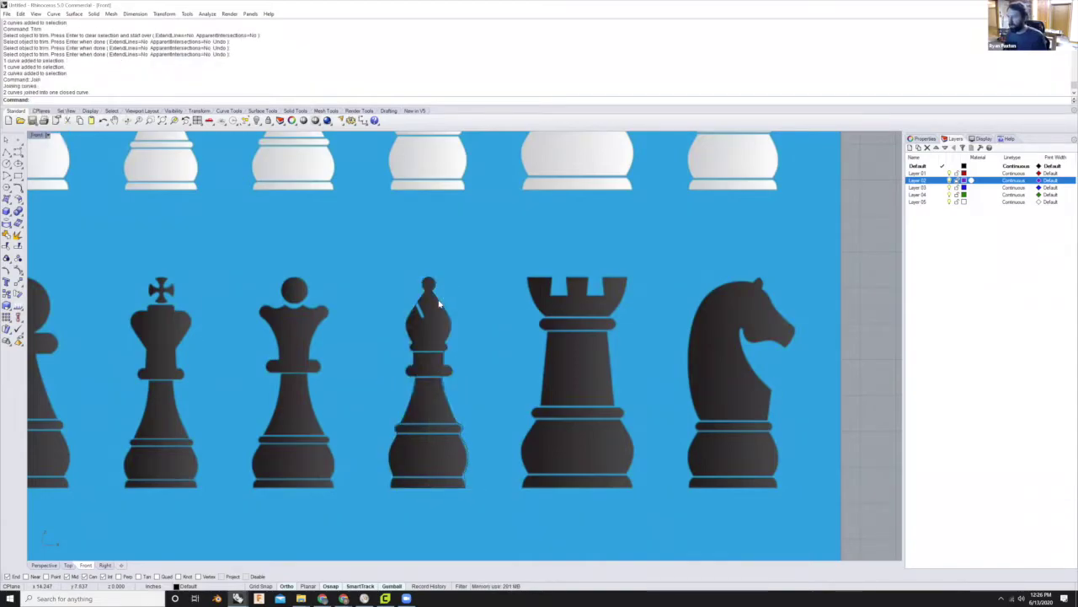
- Check the object type of the joined bishop outline in its properties and examine its fit to the silhouette
click(438, 304)
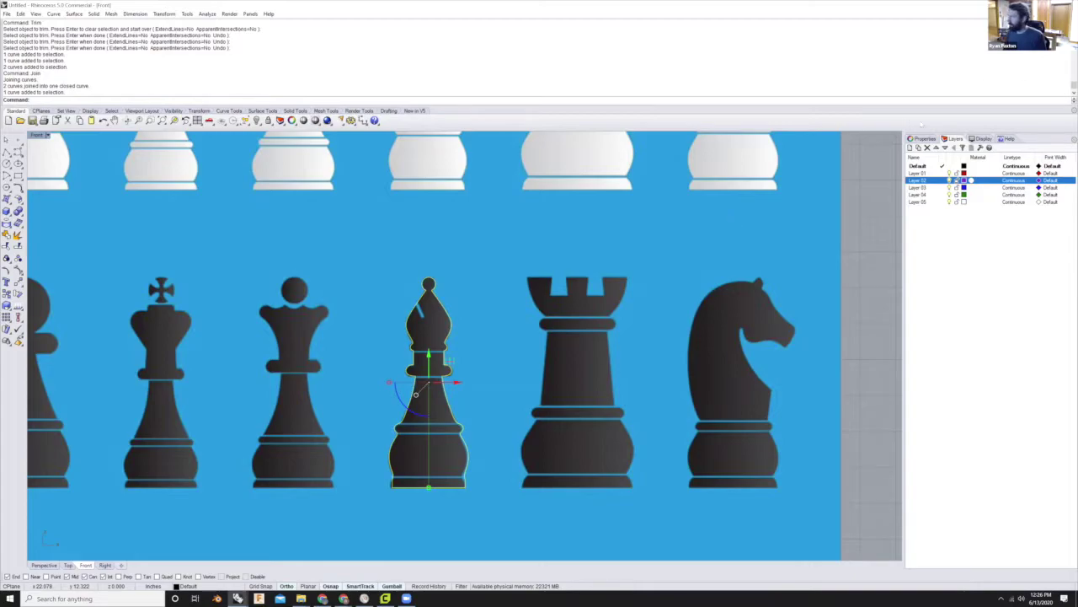
click(925, 139)
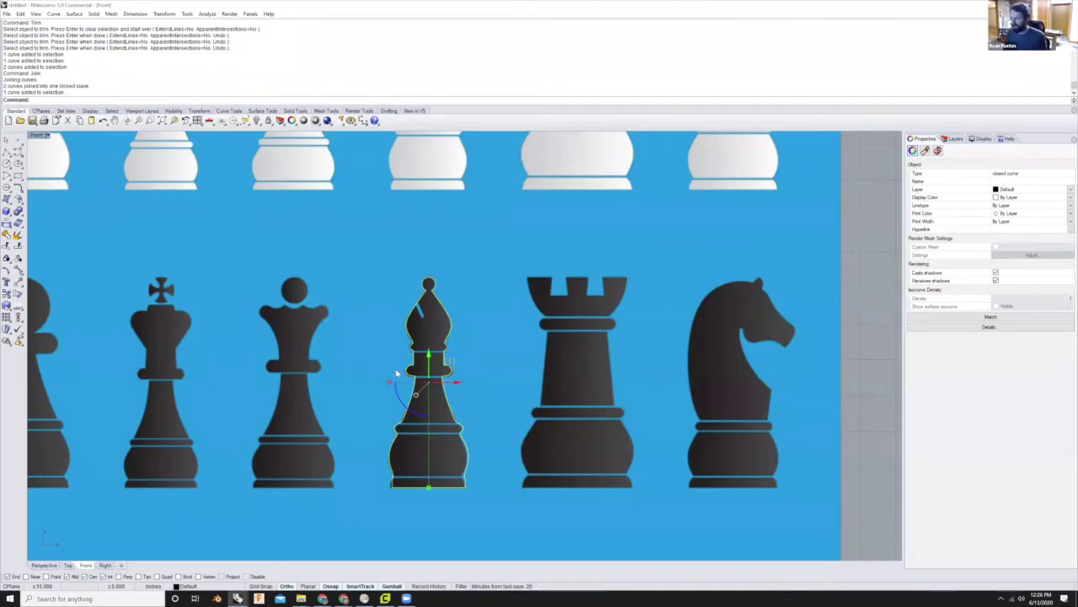
scroll(439, 369, up, 4)
scroll(403, 264, down, 4)
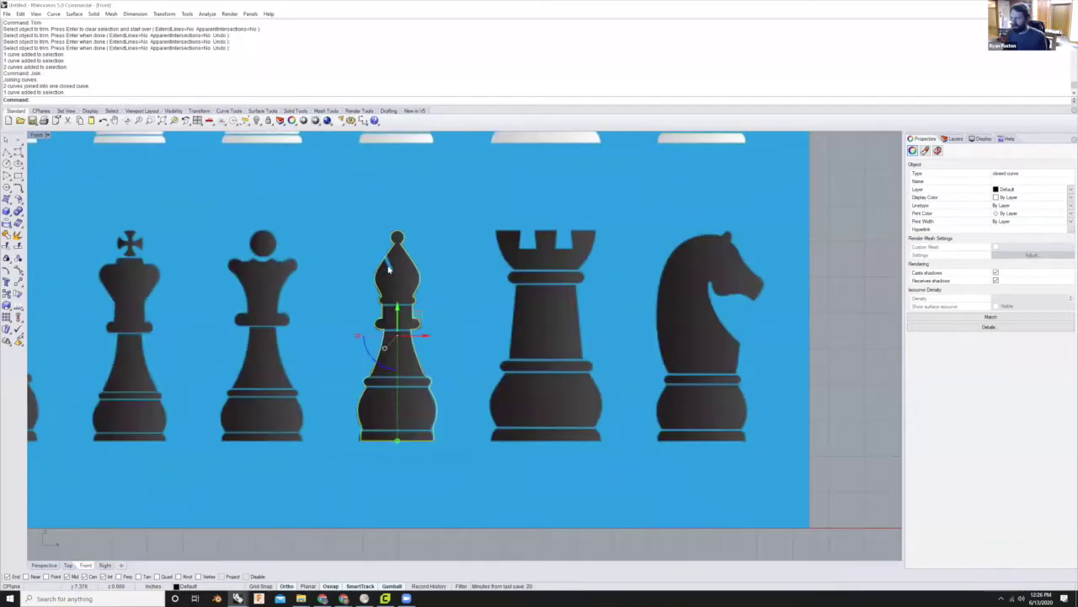
scroll(395, 295, up, 2)
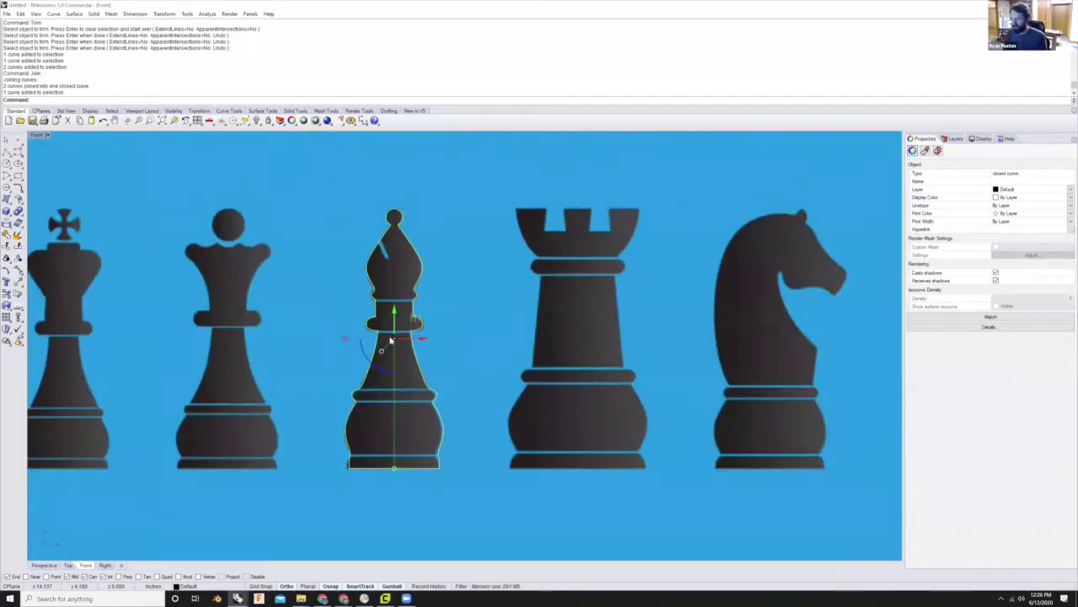
scroll(392, 240, up, 1)
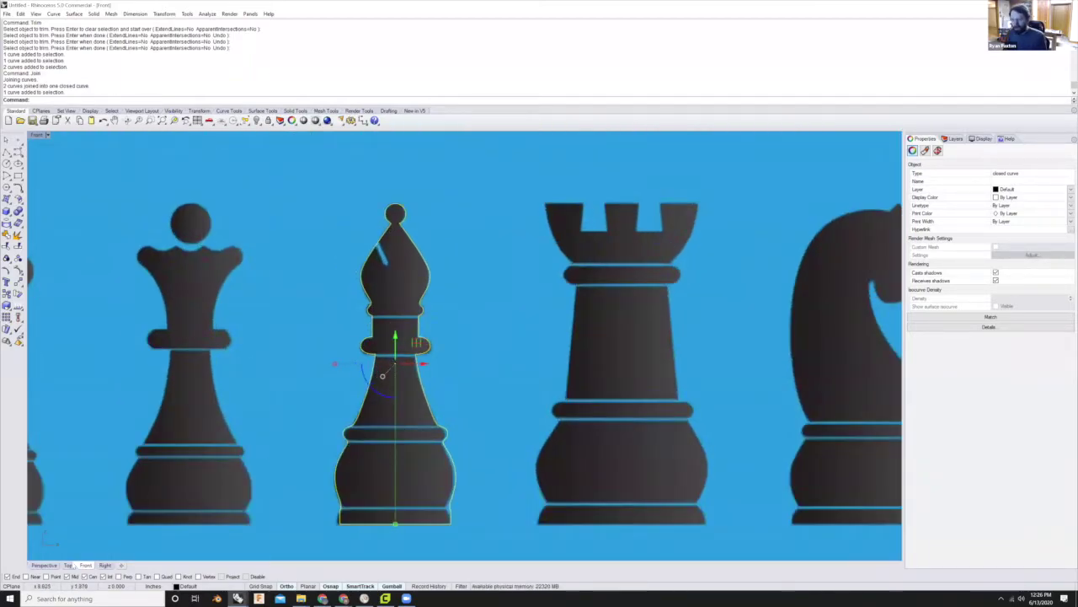
scroll(341, 286, down, 3)
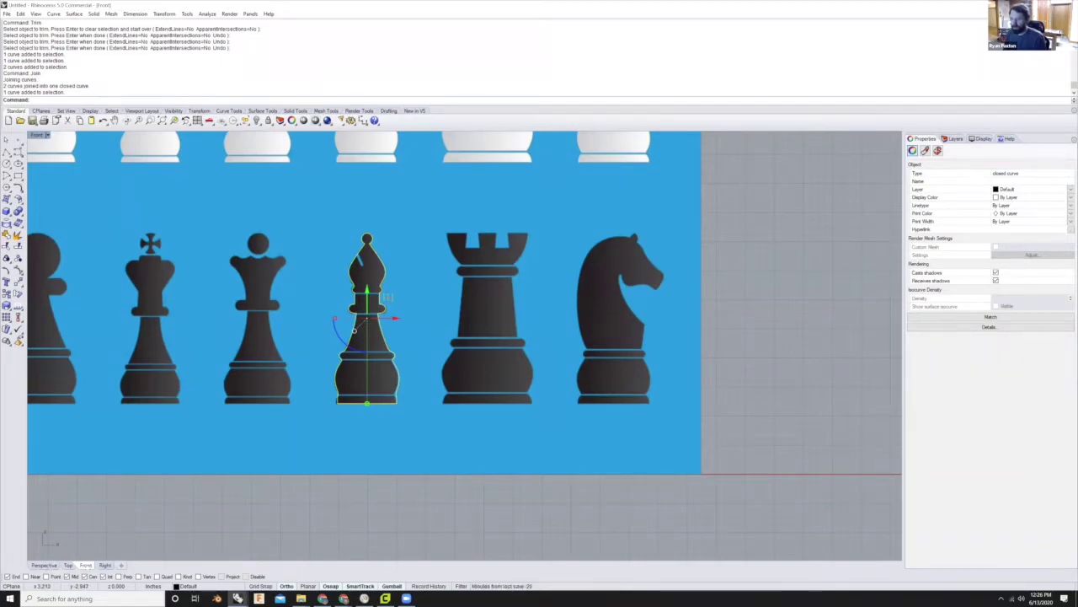
- Switch to the Perspective view, deselect the bishop outline and bring the whole reference image into view
click(44, 565)
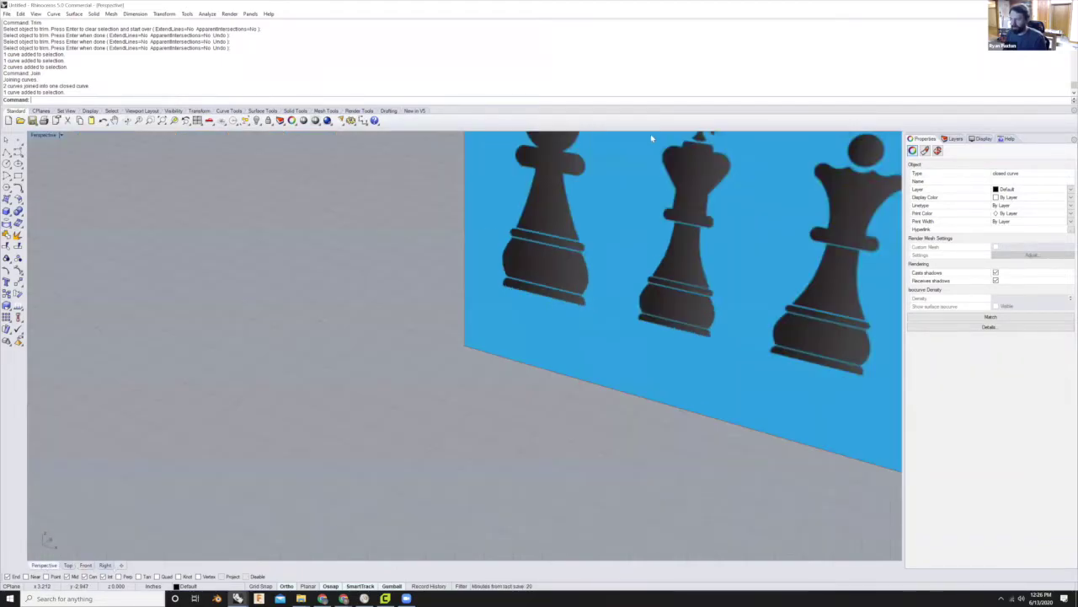
scroll(451, 328, down, 3)
scroll(573, 229, down, 4)
scroll(562, 237, up, 4)
key(Escape)
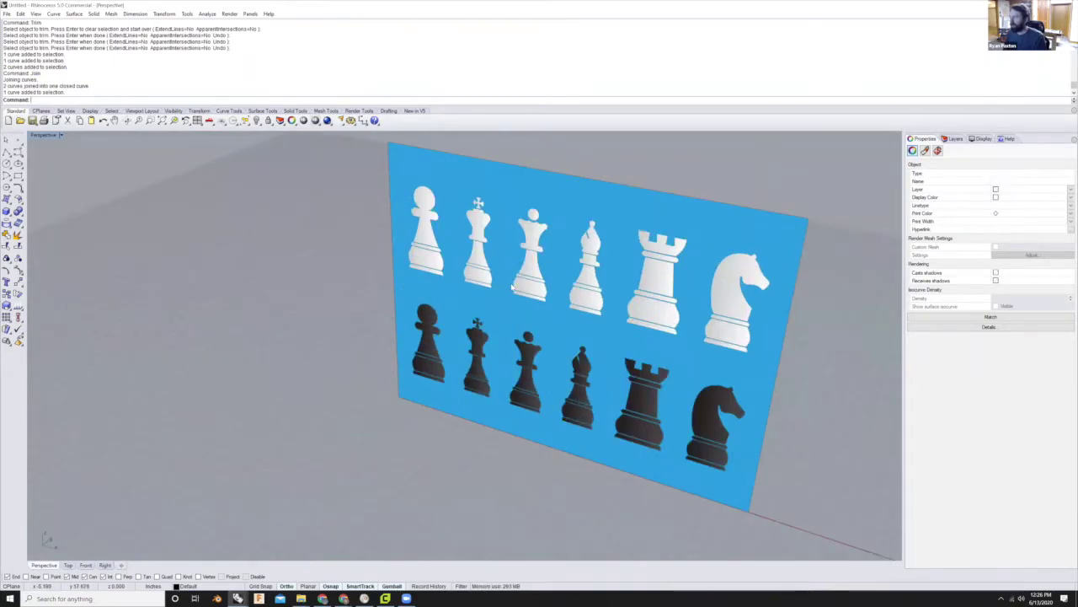
scroll(553, 274, down, 5)
- Unlock the chess reference image surface with the Unlock command and show the layer list
text(Un)
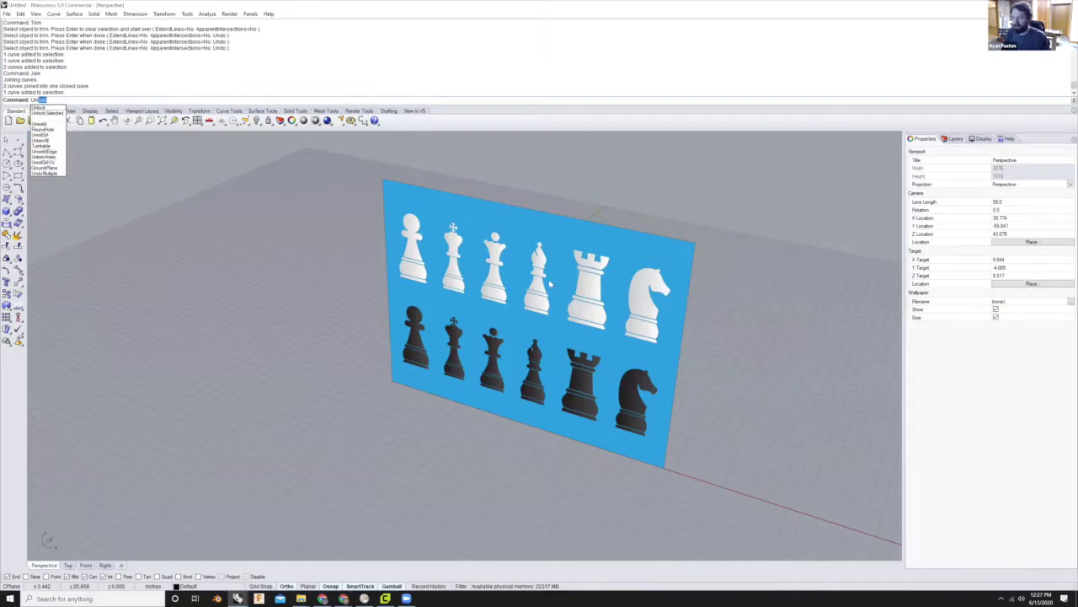
text(lock)
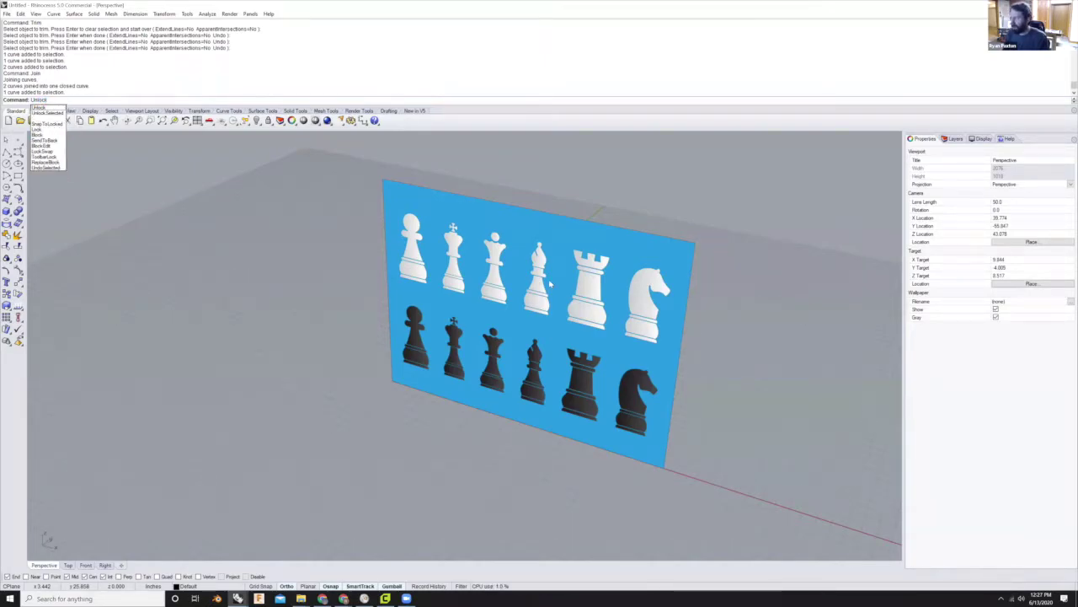
key(Return)
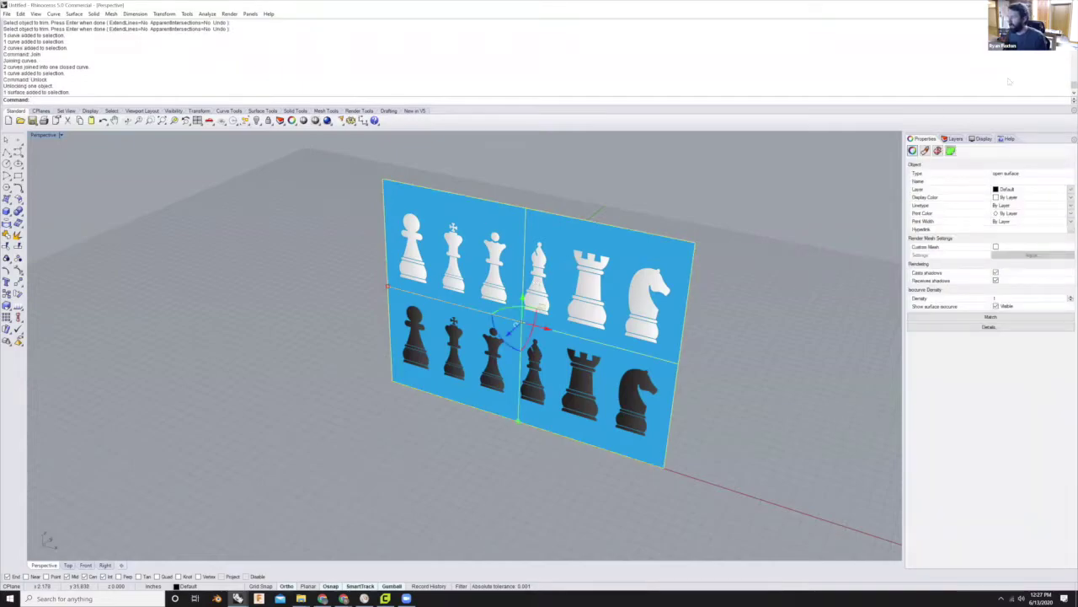
click(953, 138)
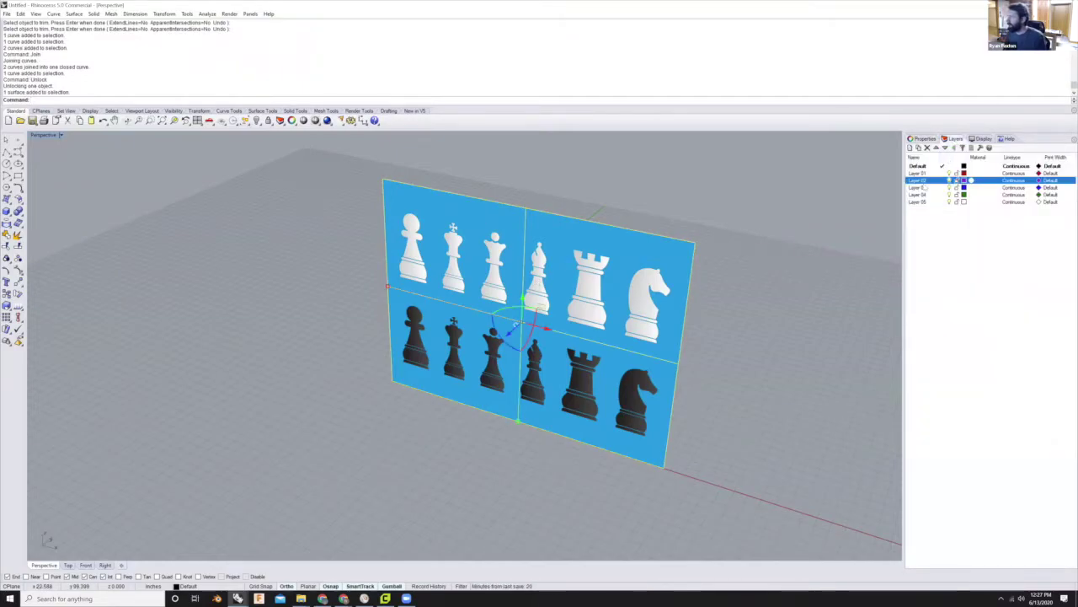
- Move the selected chess image surface to Layer 03 and rename that layer IMAGE
right_click(927, 188)
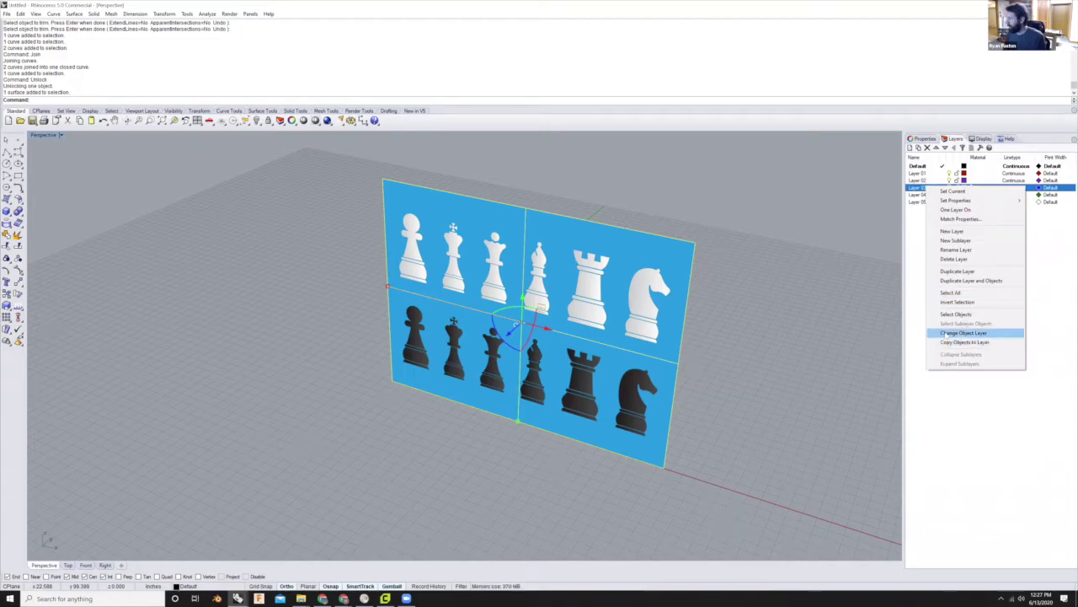
click(963, 333)
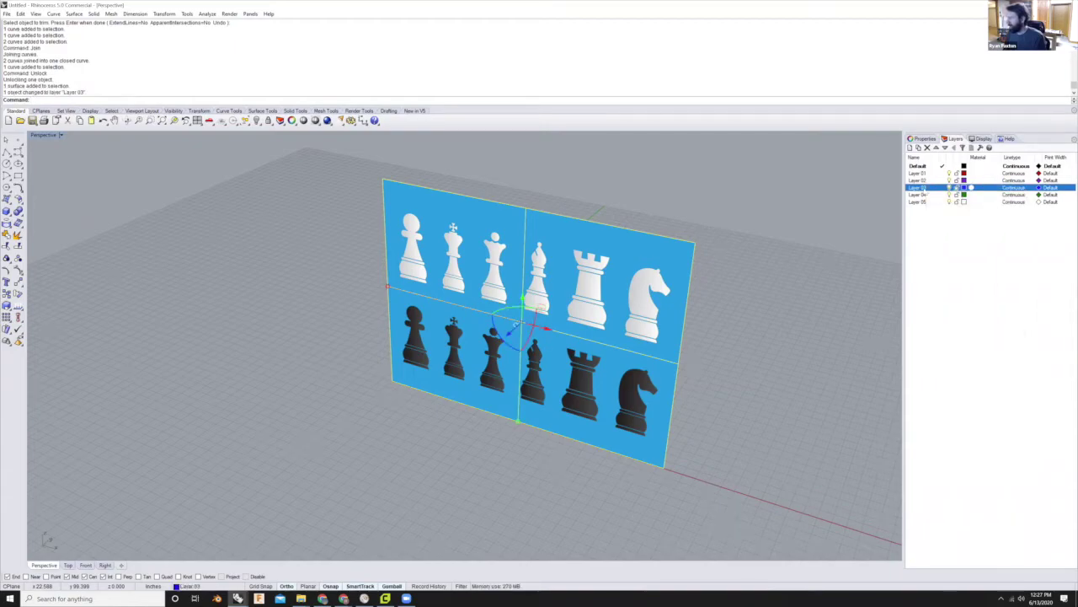
text(IMAGE)
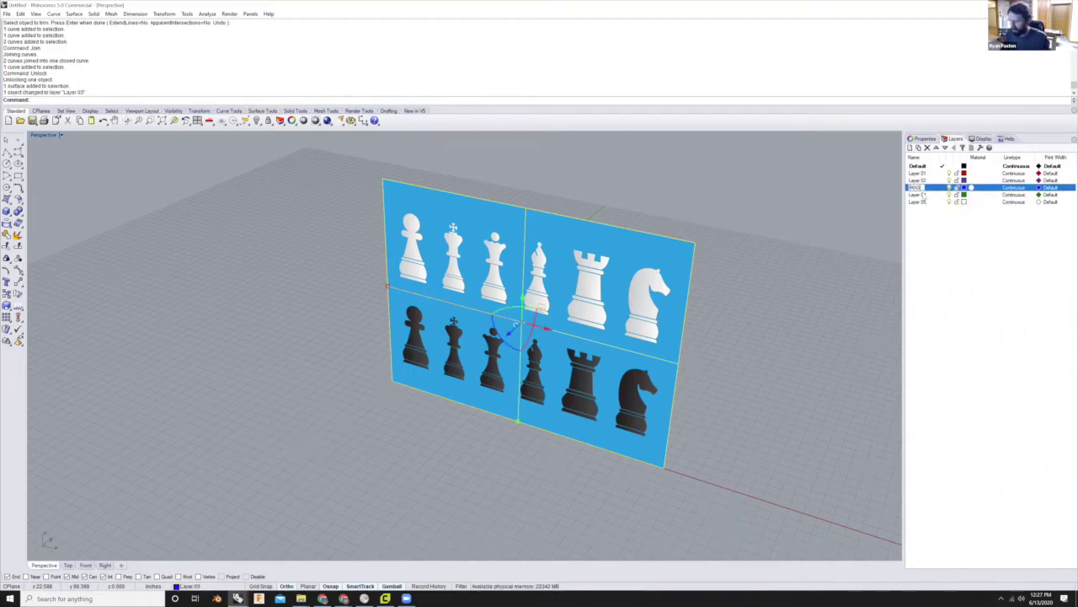
key(Return)
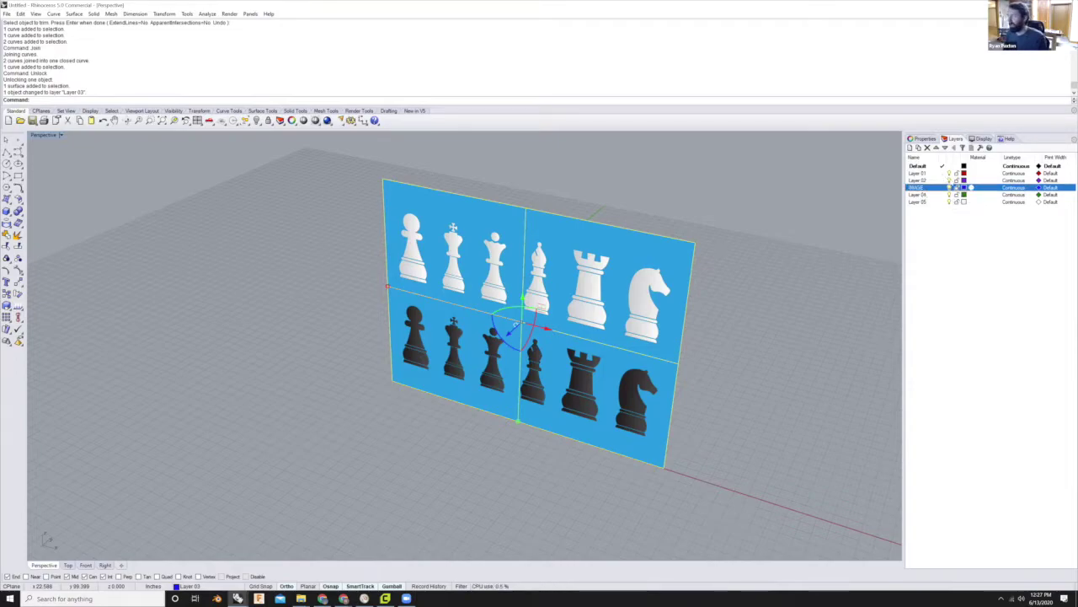
- Turn off the IMAGE layer and view the bishop outline up close without the reference picture
click(949, 187)
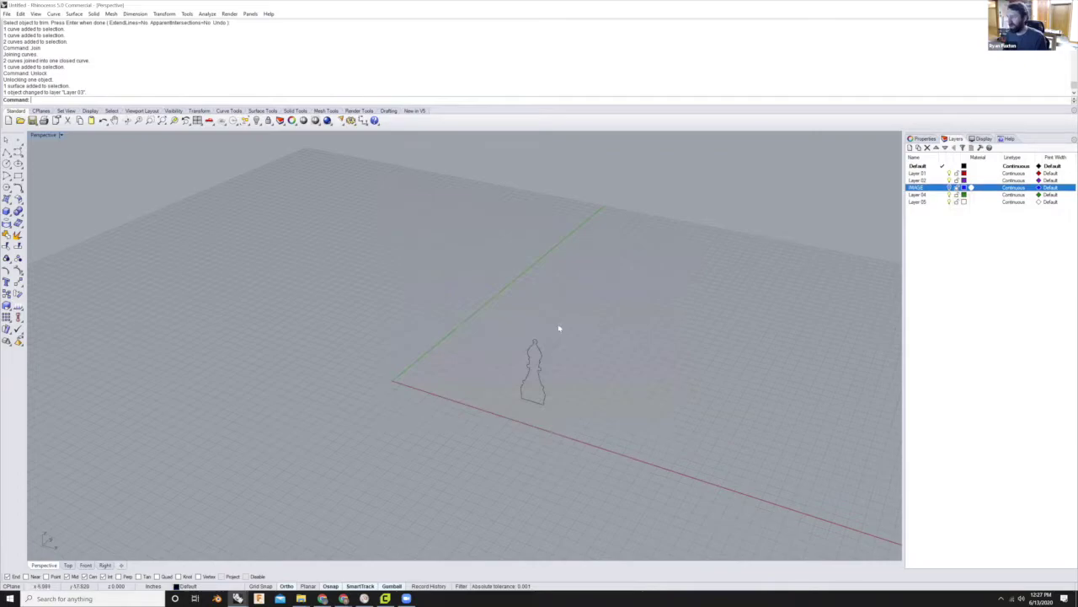
right_drag(497, 286, 842, 205)
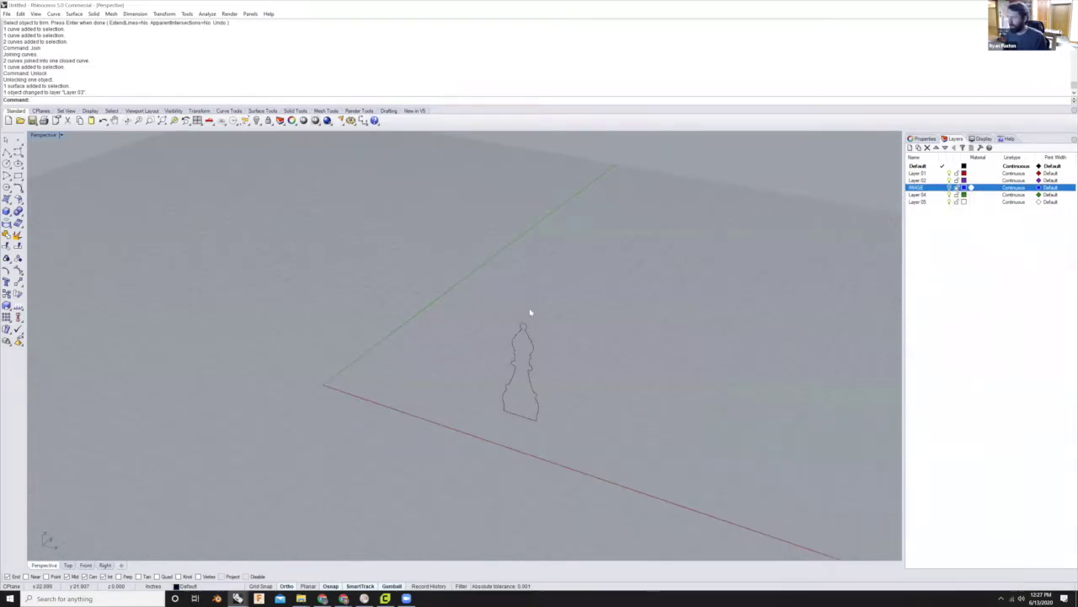
right_drag(392, 323, 662, 262)
scroll(662, 262, up, 3)
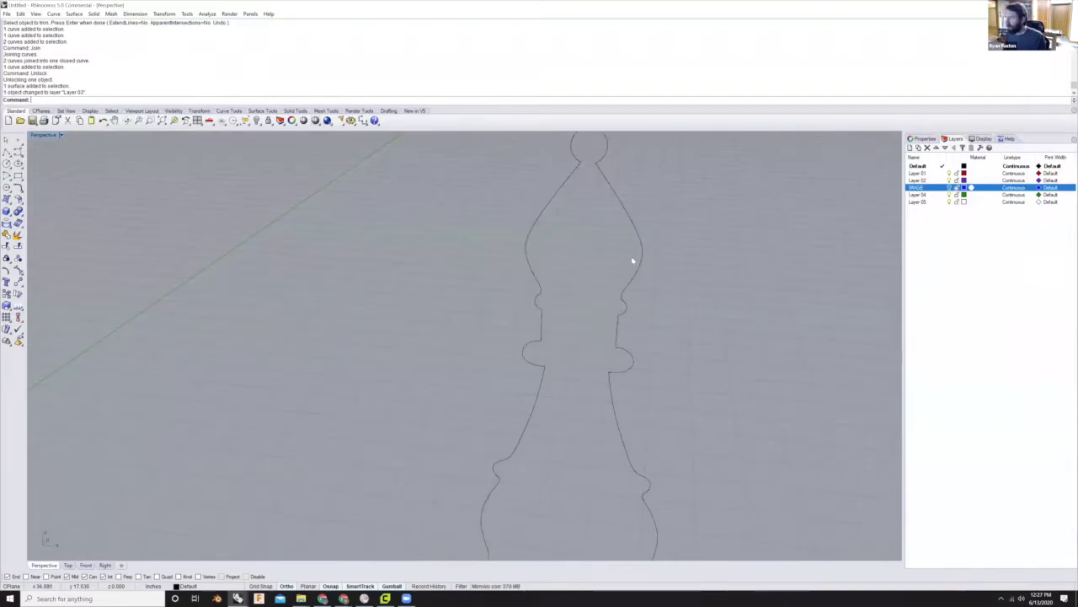
- Start a Revolve of the bishop outline with its axis from the base edge's midpoint to the centre of the top circle
click(631, 267)
scroll(665, 272, down, 5)
right_drag(542, 268, 447, 332)
scroll(649, 268, up, 8)
scroll(443, 296, down, 5)
scroll(443, 295, down, 2)
scroll(445, 270, down, 4)
right_drag(445, 270, 446, 223)
scroll(415, 330, up, 3)
text(Revolve)
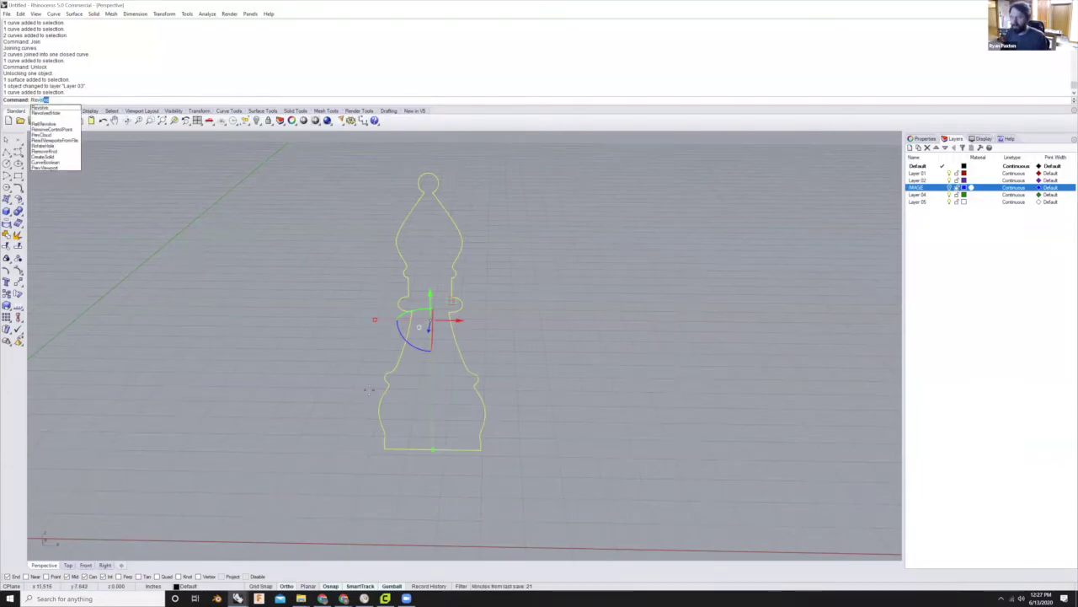
key(Return)
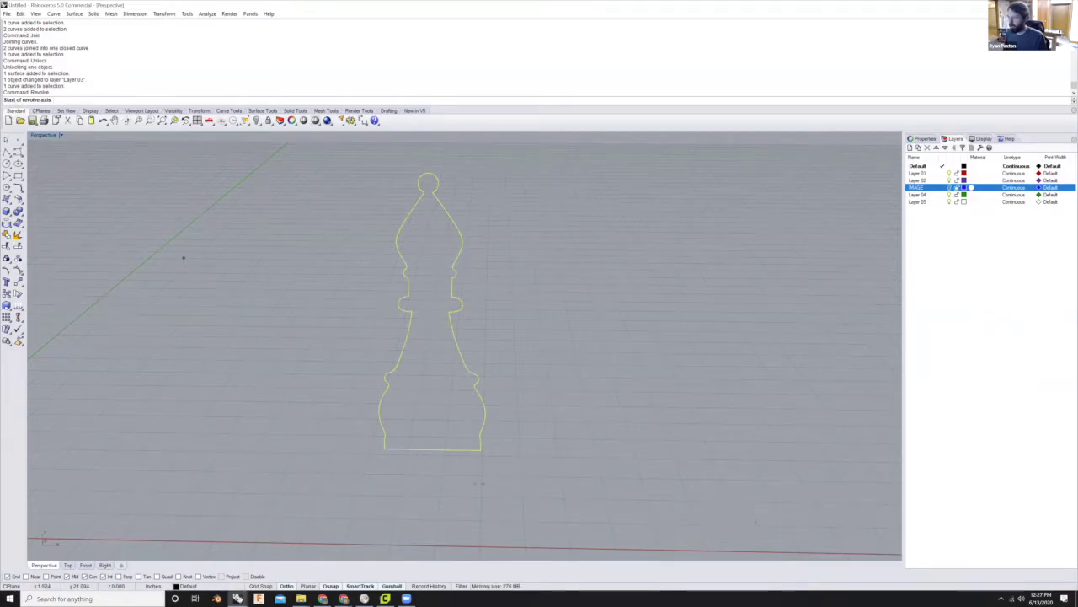
click(430, 450)
scroll(431, 451, down, 4)
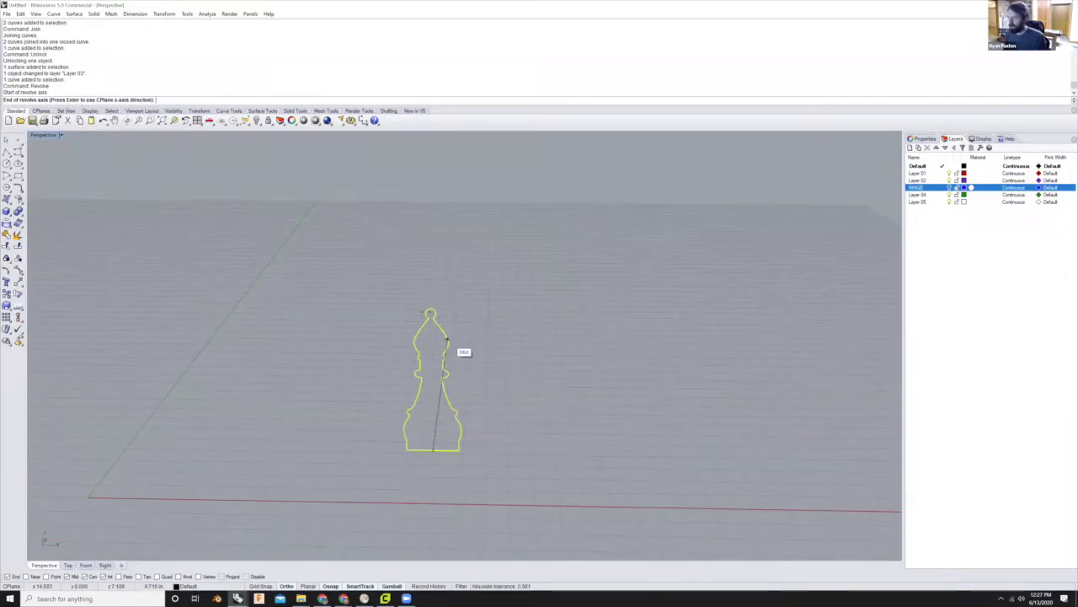
scroll(446, 329, up, 5)
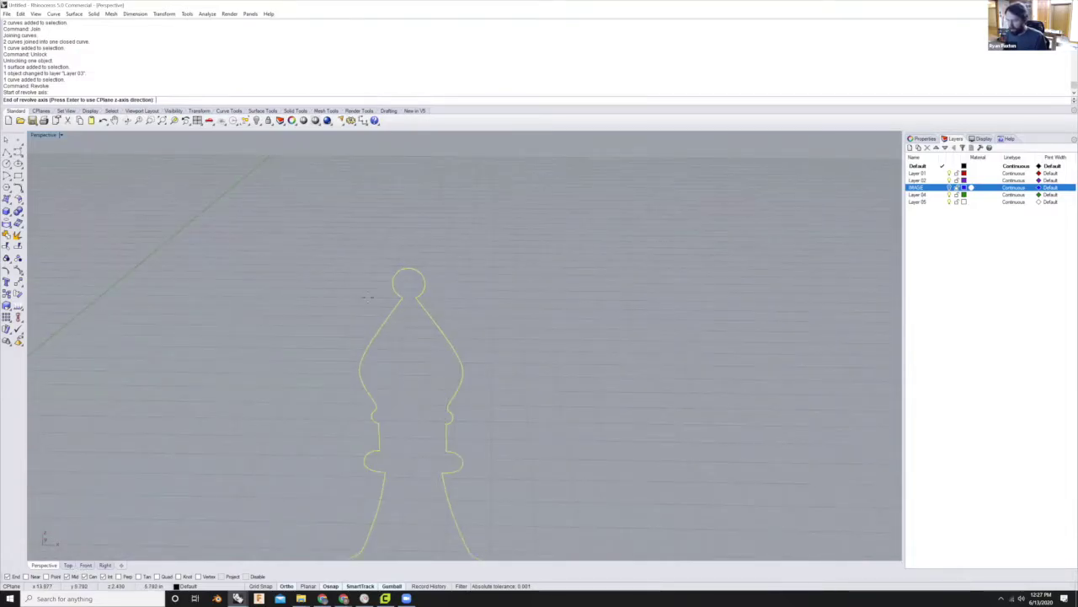
scroll(405, 286, up, 6)
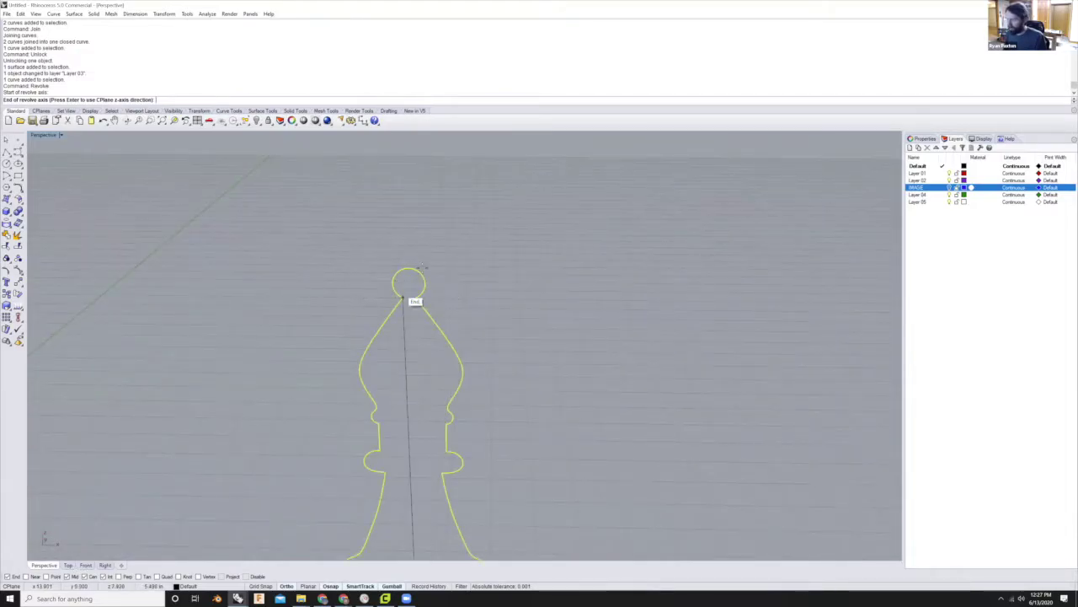
click(497, 242)
- Revolve the bishop outline through the full 360 degrees from a start angle of 0
scroll(493, 242, down, 5)
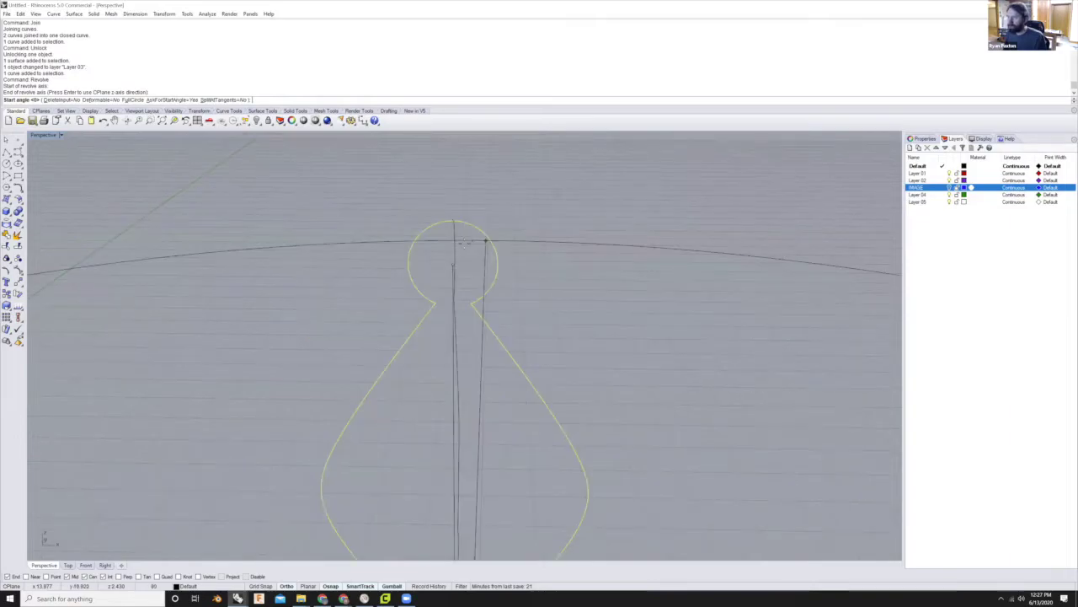
scroll(442, 250, down, 5)
scroll(428, 299, up, 3)
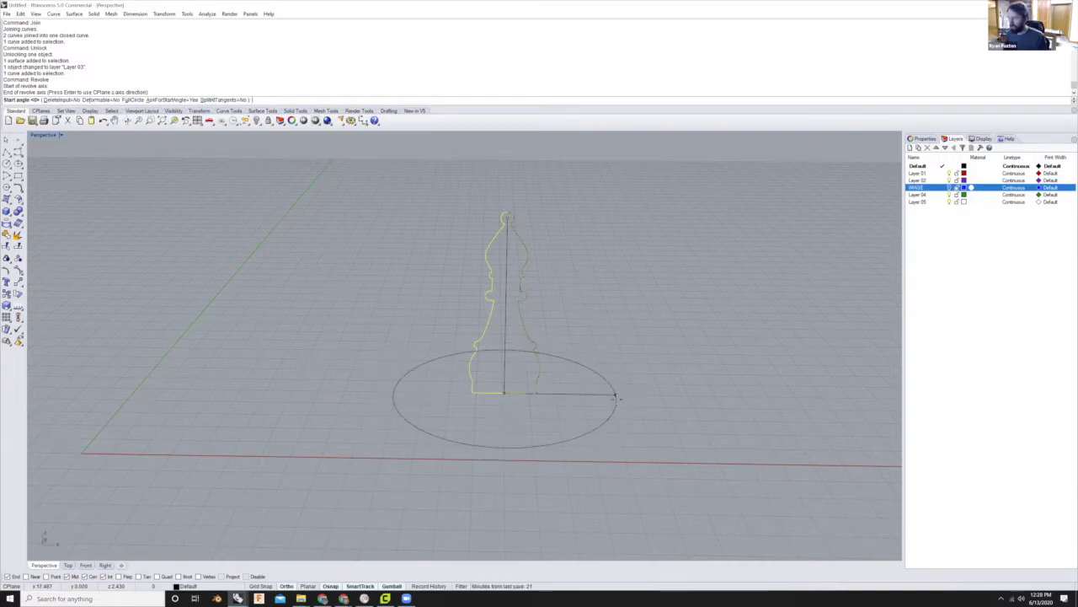
click(616, 395)
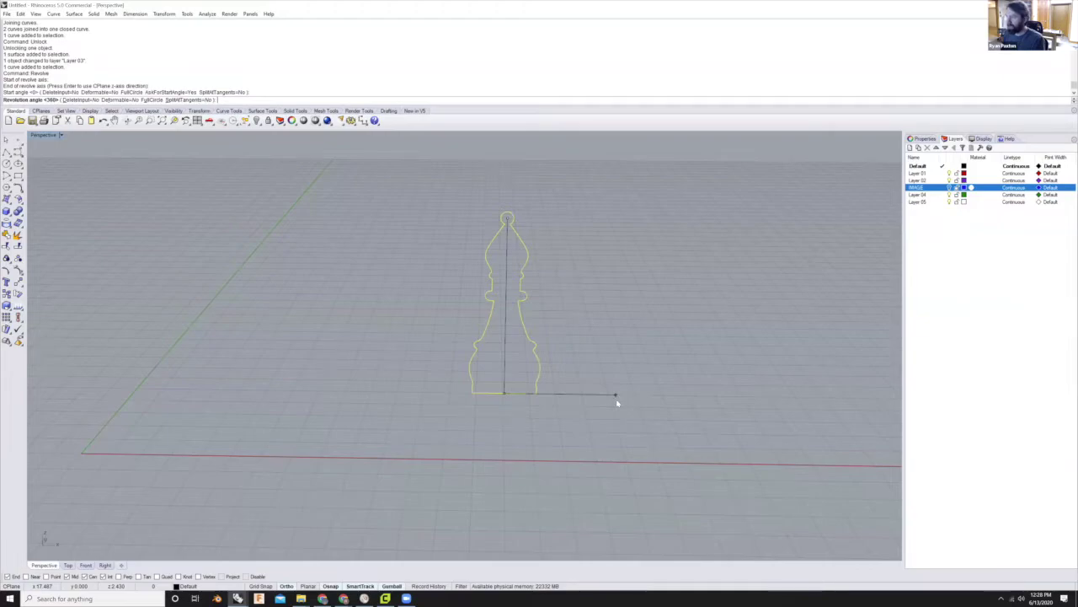
key(Return)
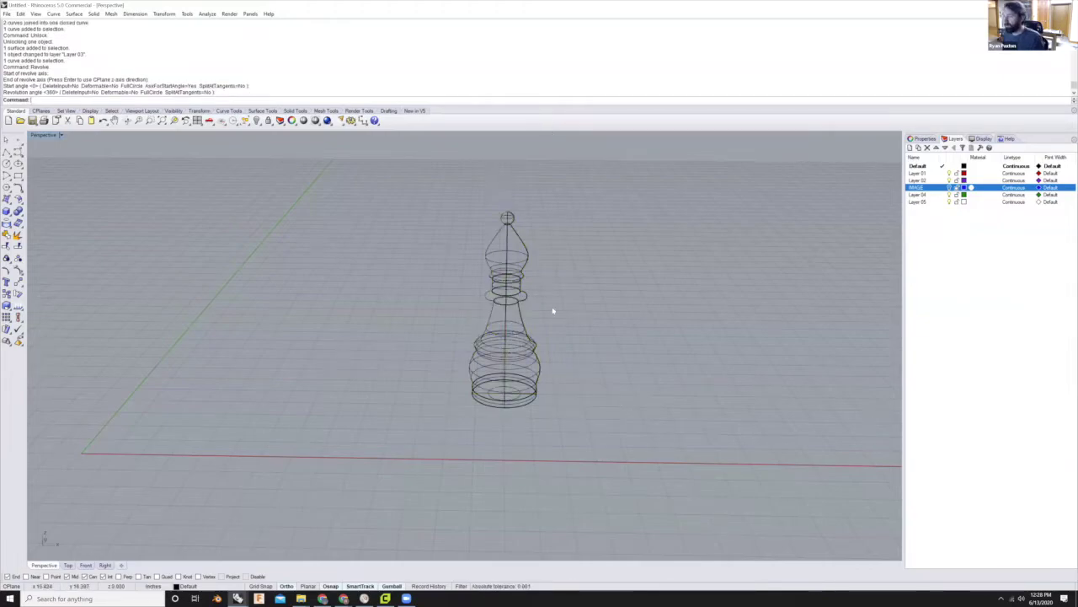
- Examine the revolved bishop from another angle and undo the full revolve
scroll(362, 297, up, 5)
right_drag(387, 303, 540, 339)
scroll(535, 332, down, 5)
key(ctrl+z)
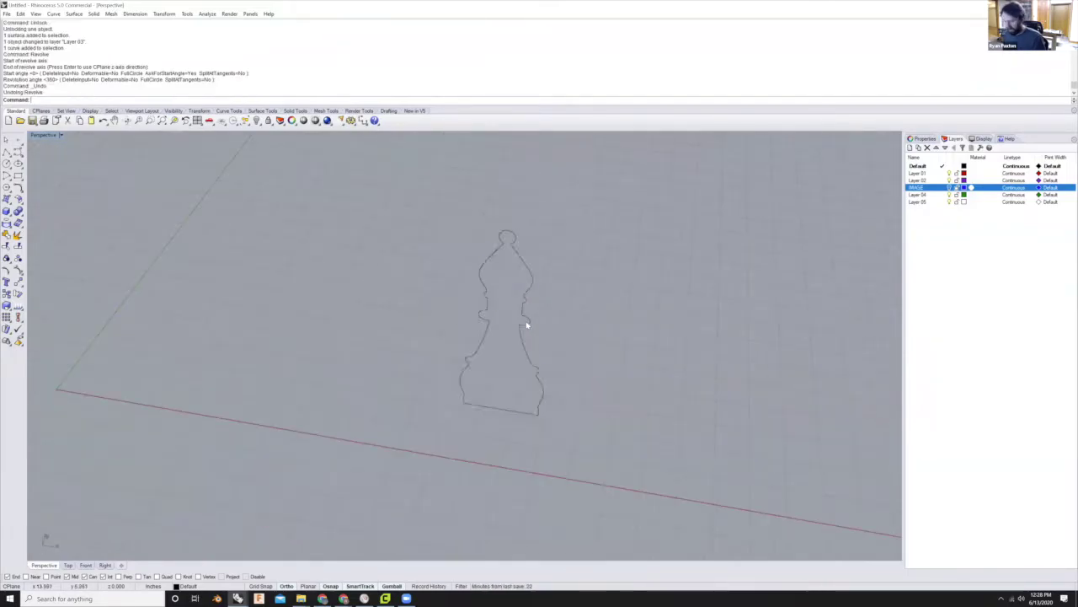
- Revolve the bishop outline 180 degrees about the central axis from the base edge's midpoint to the top circle
key(Return)
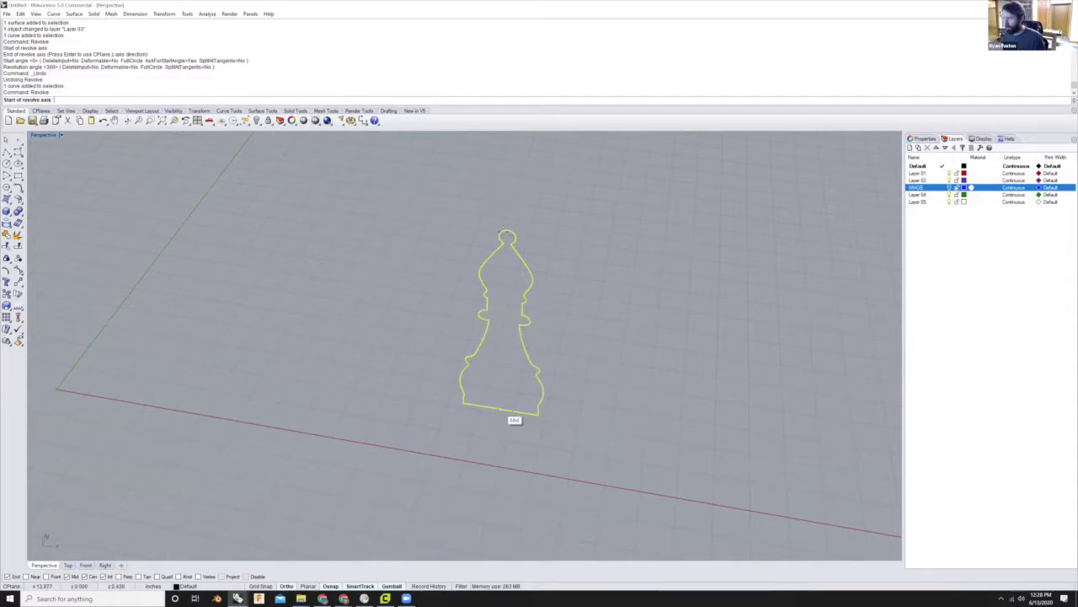
click(494, 411)
scroll(539, 253, up, 8)
click(491, 250)
scroll(563, 244, down, 8)
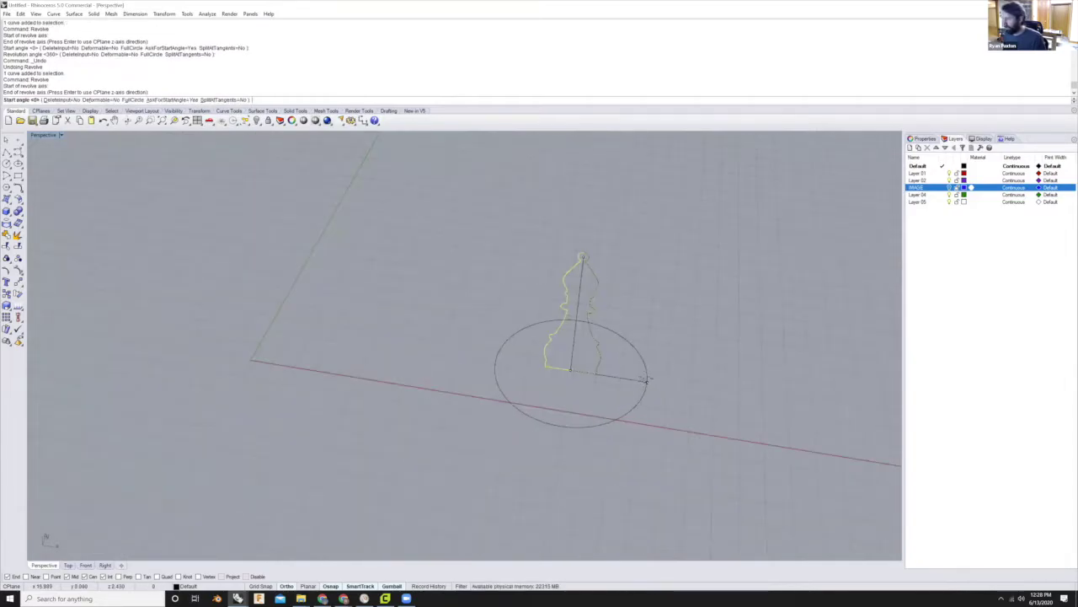
key(Return)
text(180)
key(Return)
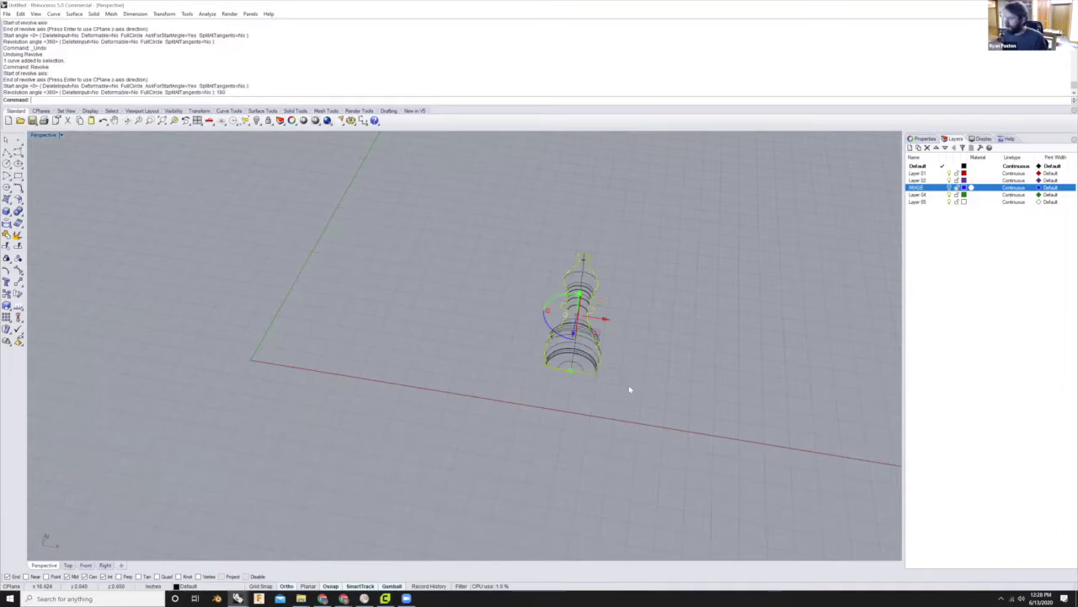
- Examine the half revolve, undo it and leave the Revolve command
right_drag(579, 266, 587, 361)
key(ctrl+z)
right_click(545, 315)
right_click(599, 323)
key(Escape)
key(Escape)
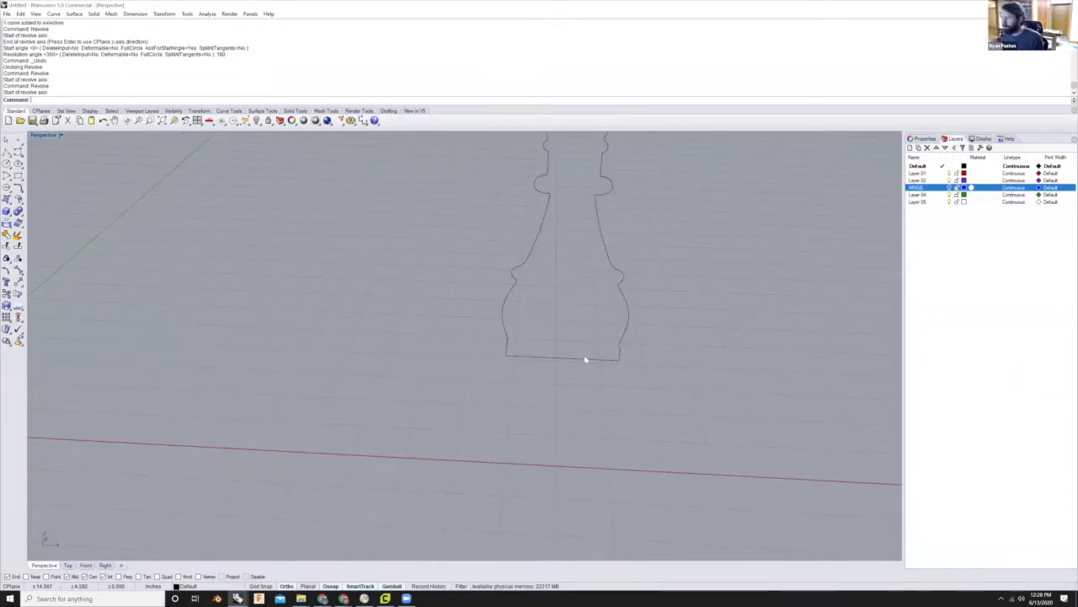
- Delete the separate curve lying over the bishop outline's base edge
click(580, 357)
text(R)
key(BackSpace)
key(Delete)
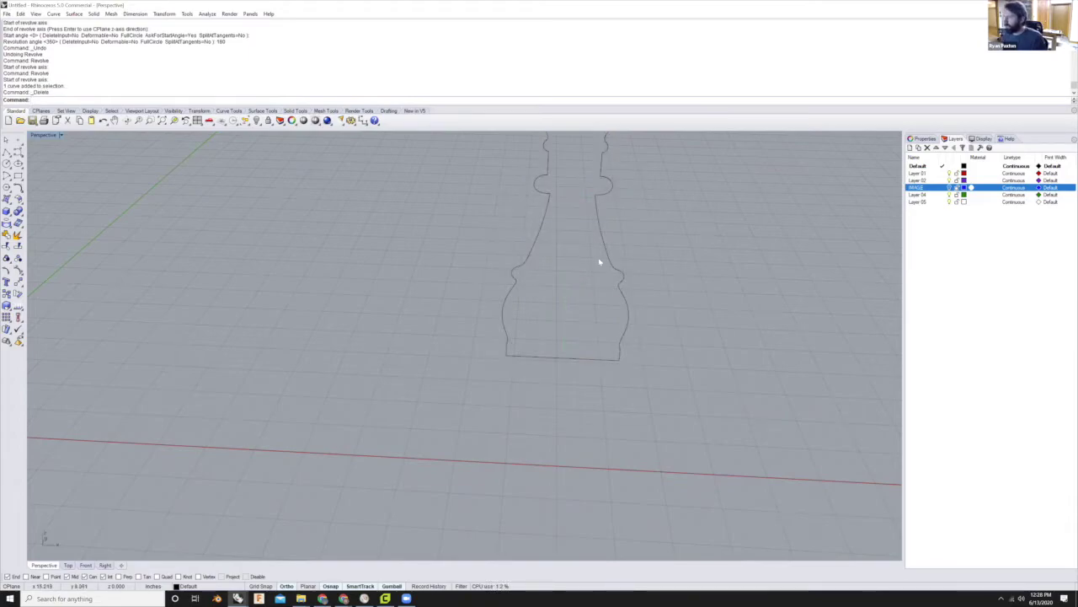
- Select the closed bishop outline and start the Revolve command on it
click(605, 263)
right_drag(561, 298, 576, 288)
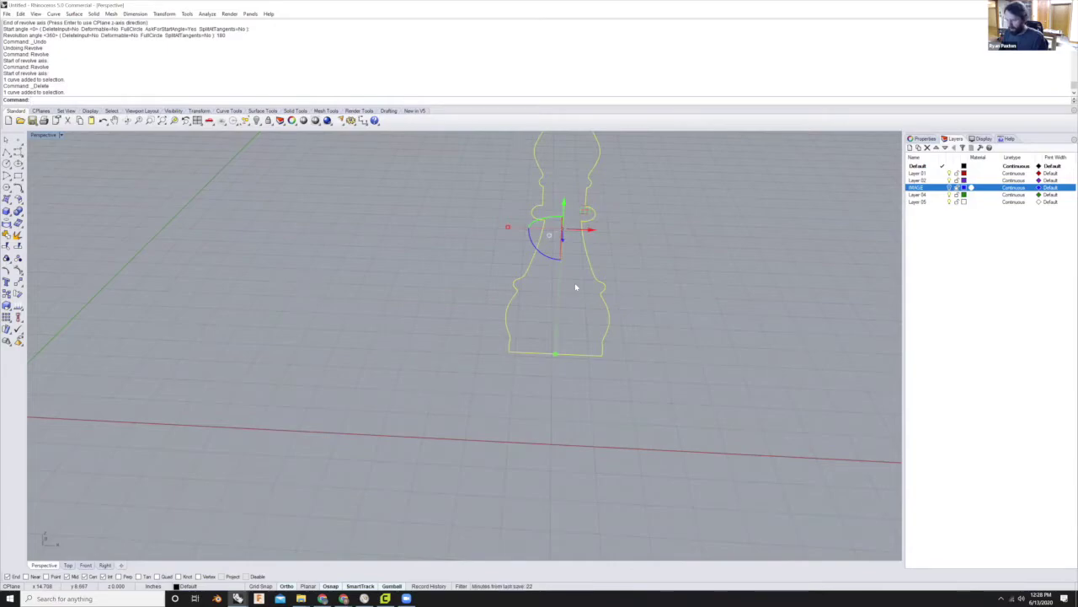
text(Re)
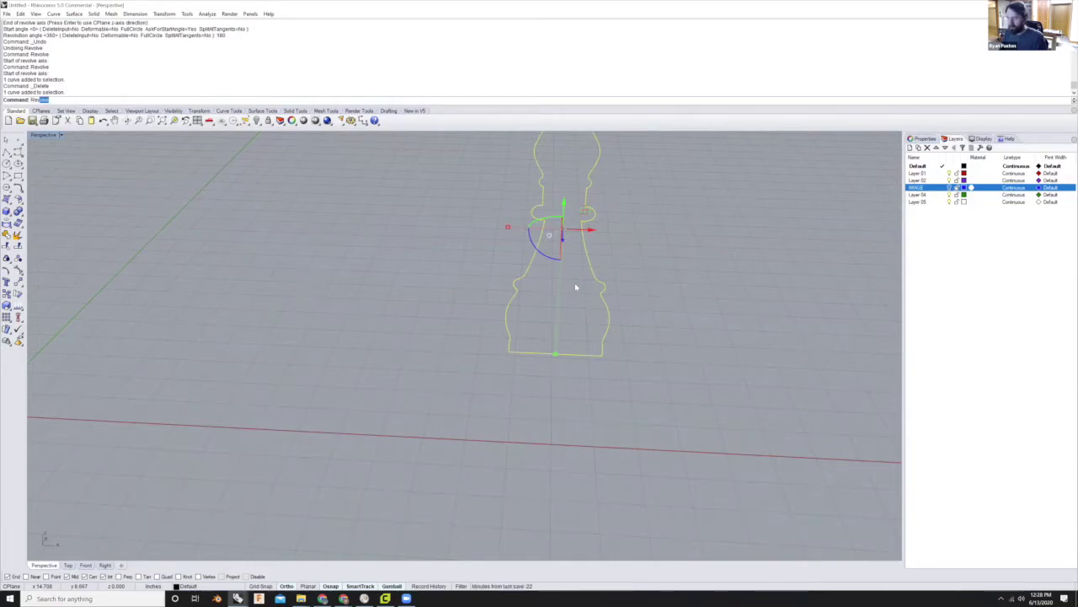
key(Return)
scroll(574, 283, down, 4)
scroll(590, 274, up, 1)
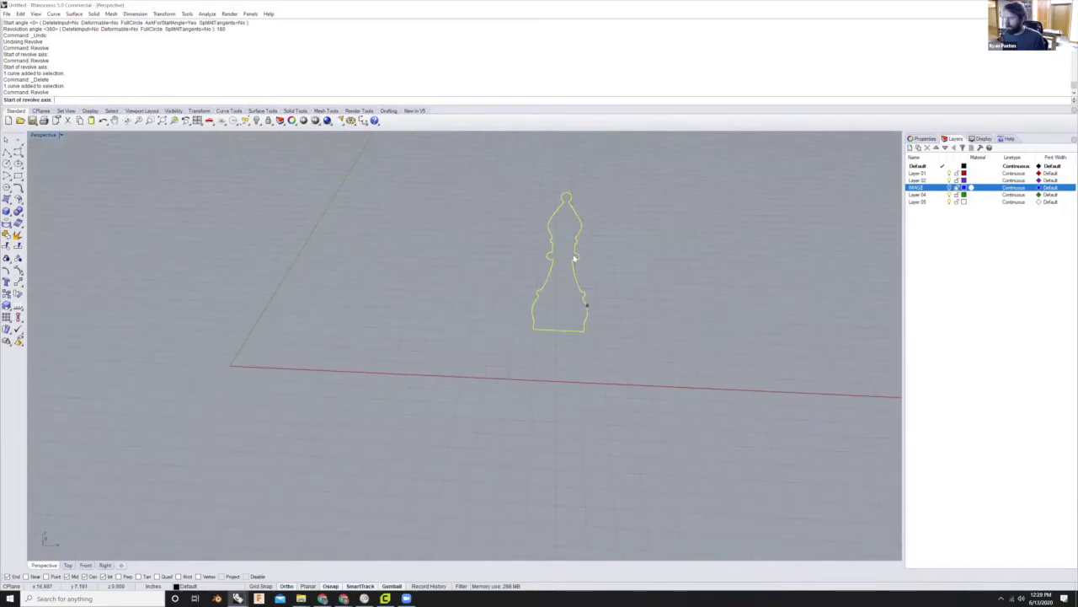
key(Escape)
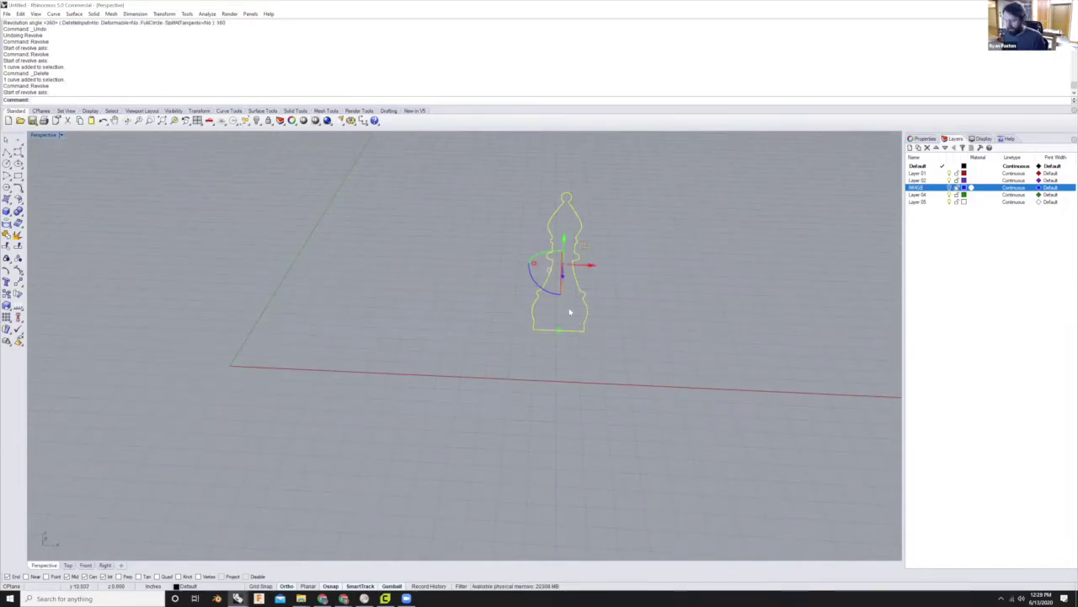
- Revolve the bishop profile 360 degrees about an axis from the midpoint of its base up to the head, starting at angle 0
key(Return)
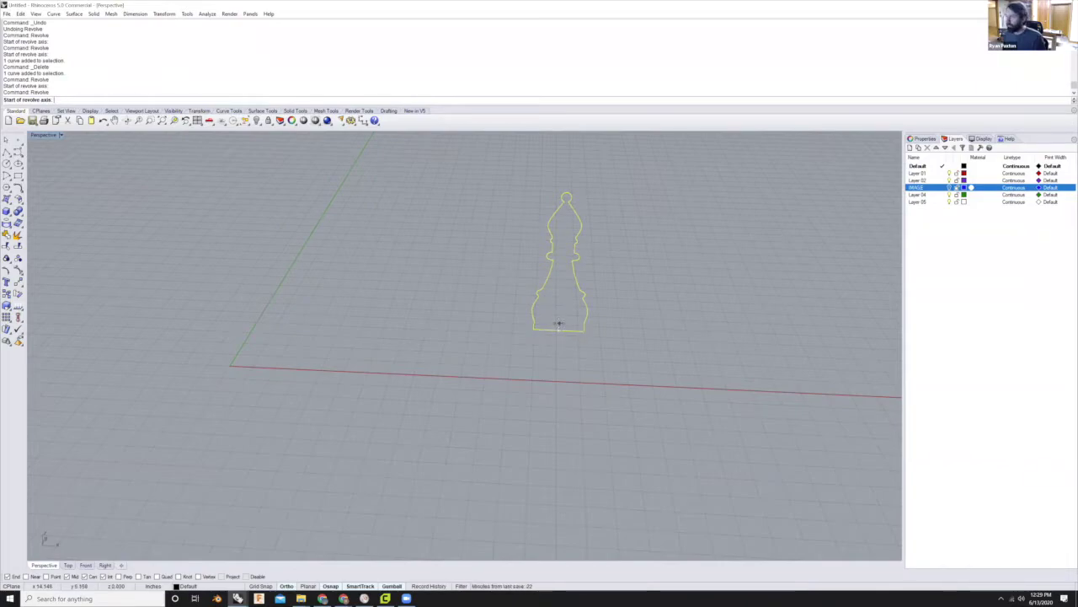
click(558, 329)
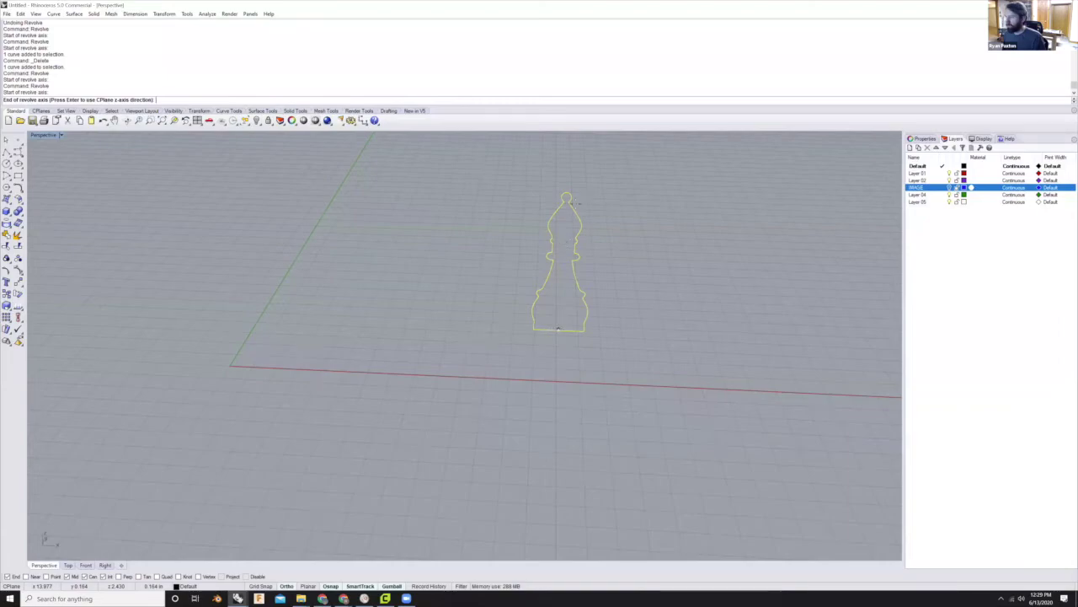
scroll(577, 250, up, 4)
scroll(589, 252, down, 3)
scroll(602, 260, up, 4)
click(603, 261)
scroll(665, 354, down, 4)
key(Return)
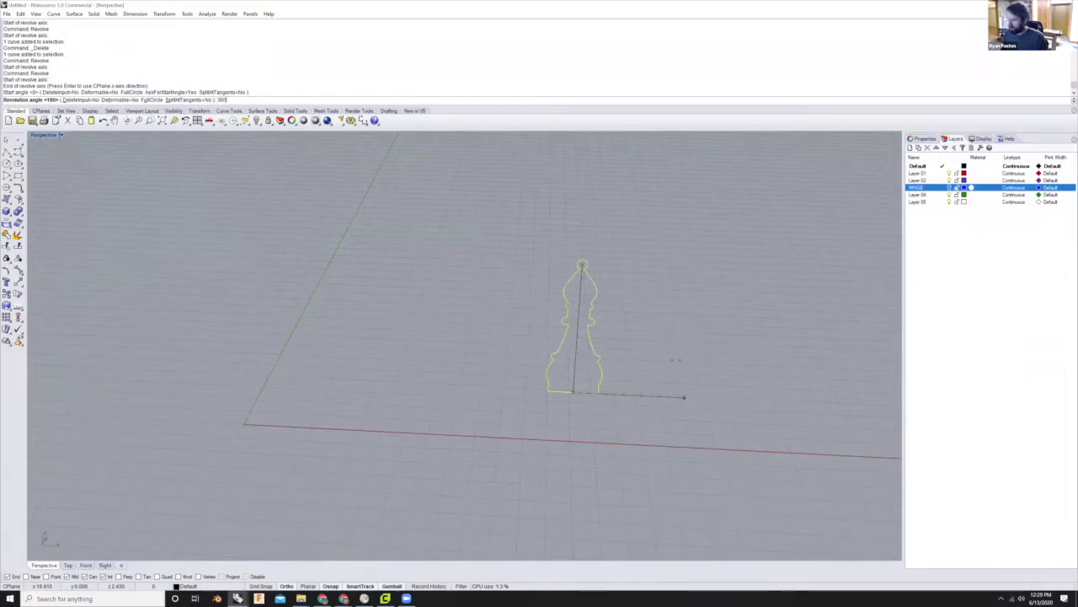
text(360)
key(Return)
- Select the revolved bishop and set the Perspective viewport to Shaded display mode
right_drag(712, 334, 562, 384)
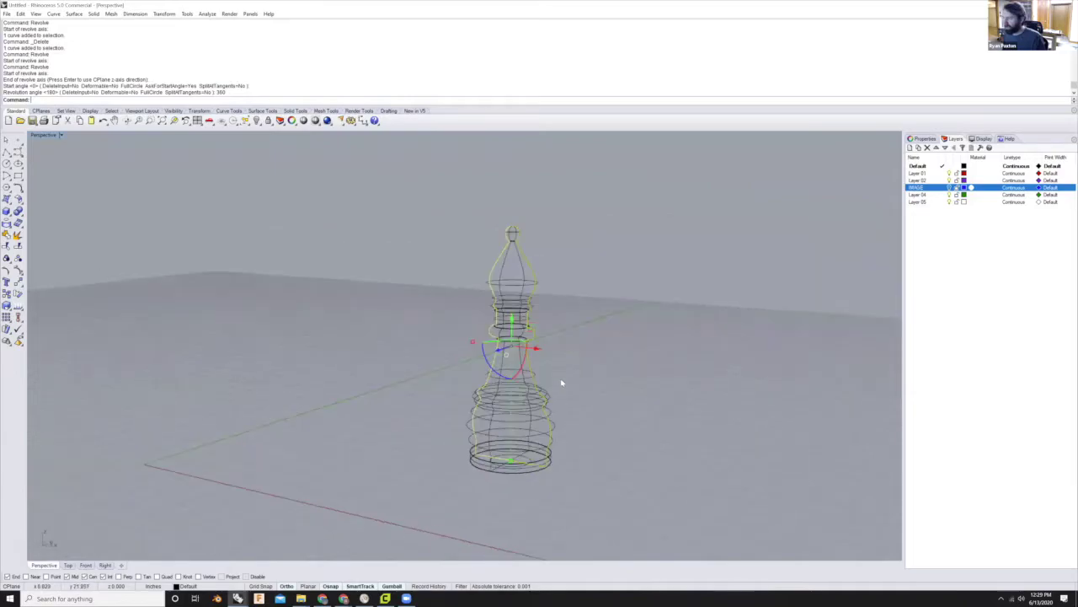
scroll(562, 383, up, 3)
right_drag(579, 334, 471, 370)
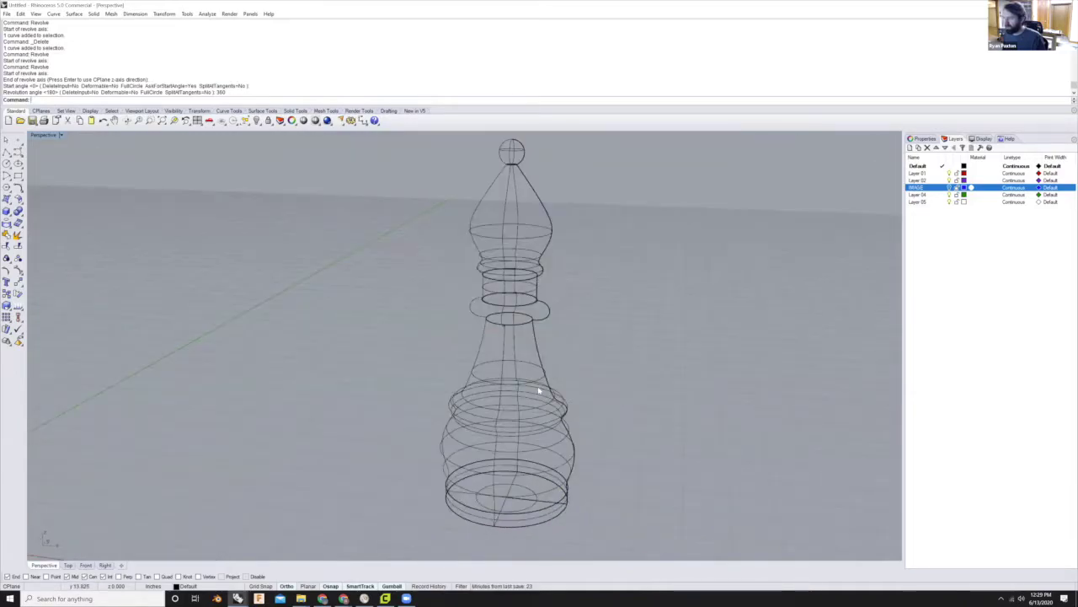
click(450, 393)
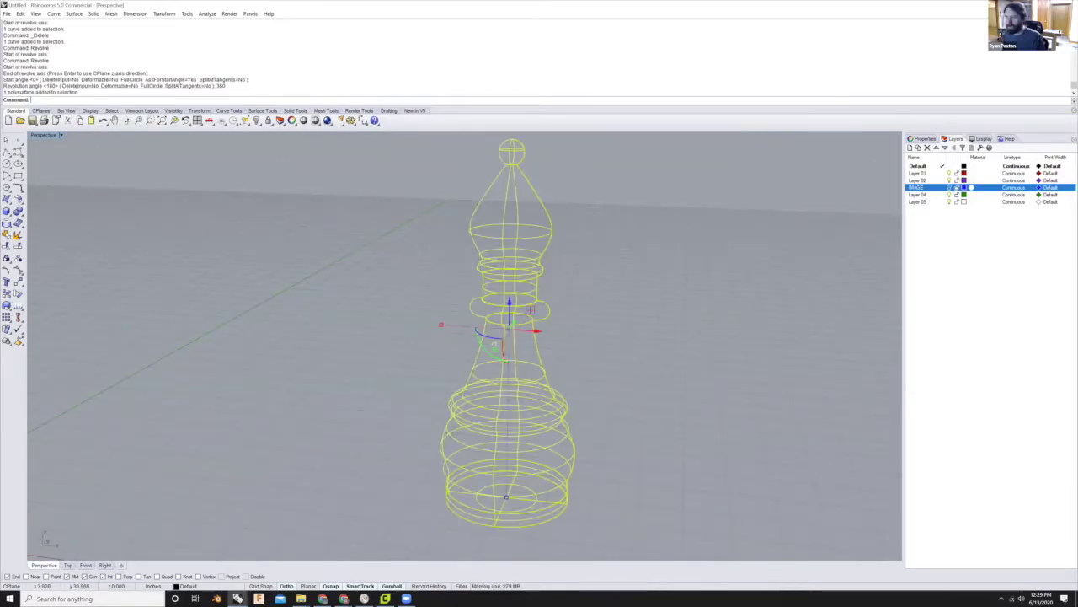
click(61, 136)
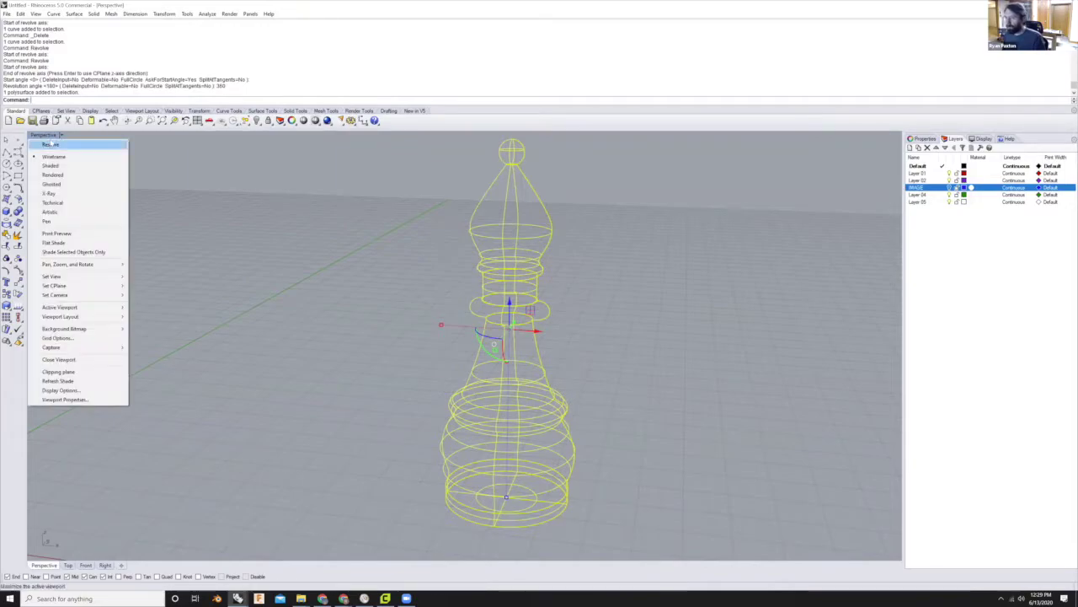
click(63, 136)
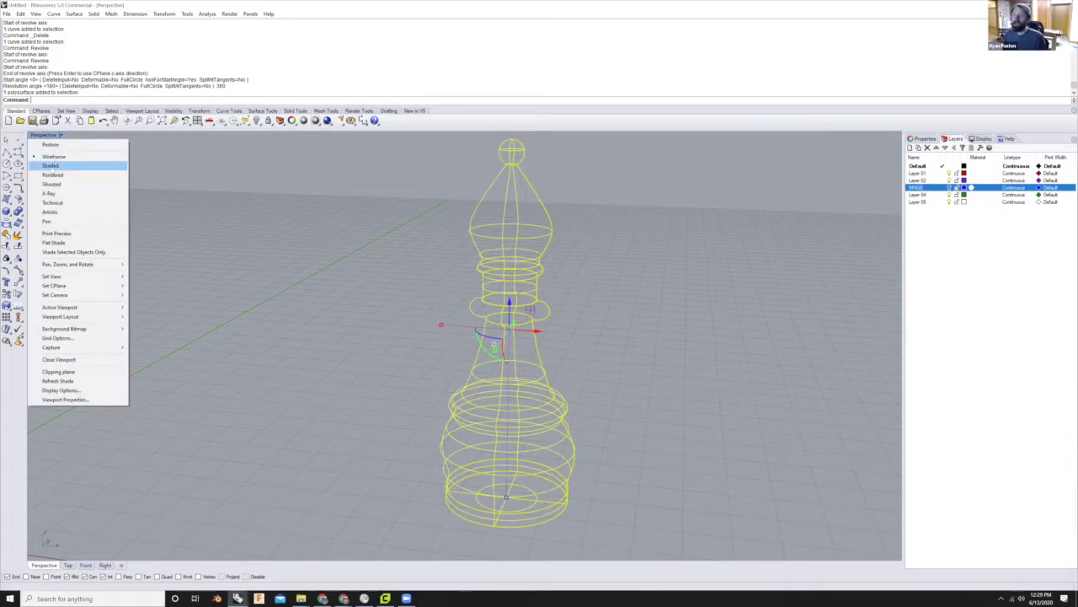
click(50, 166)
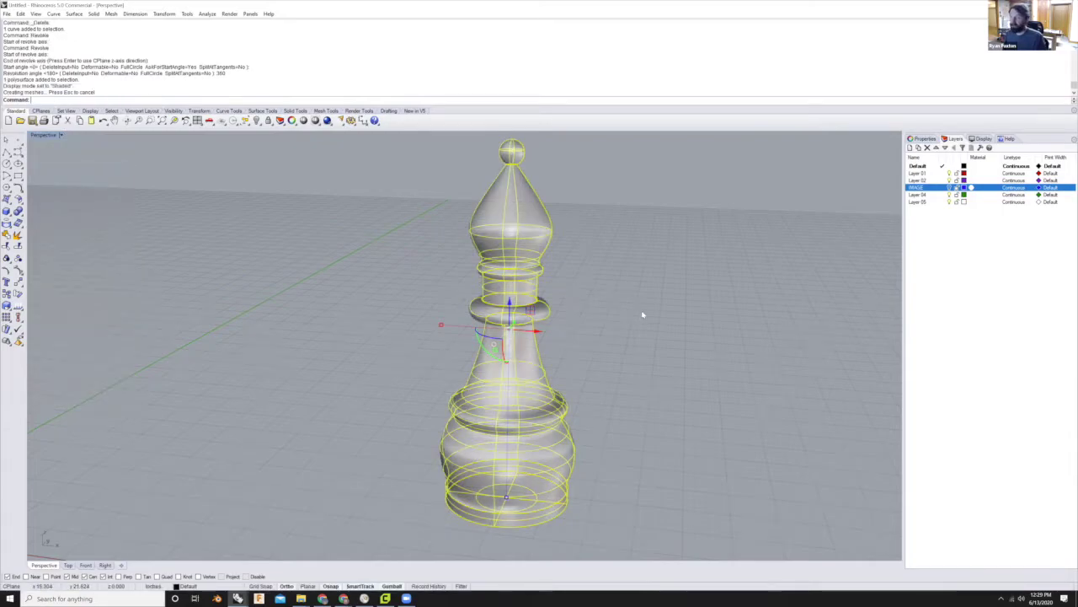
- Set the Perspective viewport to Rendered display mode to see the bishop without surface lines
scroll(523, 266, up, 3)
mouse_move(522, 266)
right_down()
mouse_move(396, 291)
mouse_move(295, 245)
mouse_move(447, 299)
mouse_move(518, 285)
right_up()
click(61, 135)
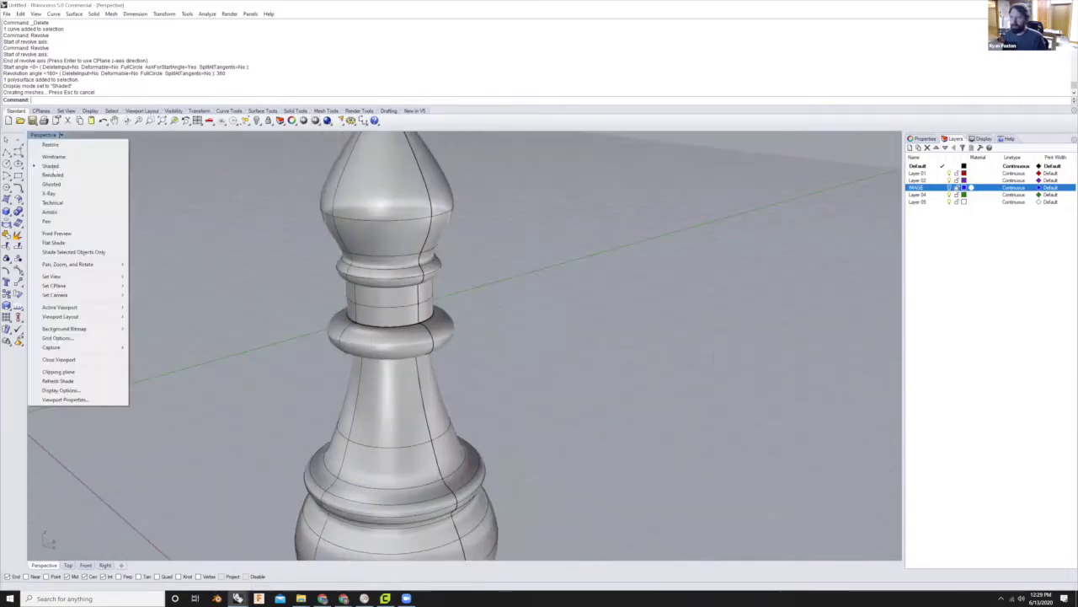
click(53, 174)
scroll(421, 246, down, 5)
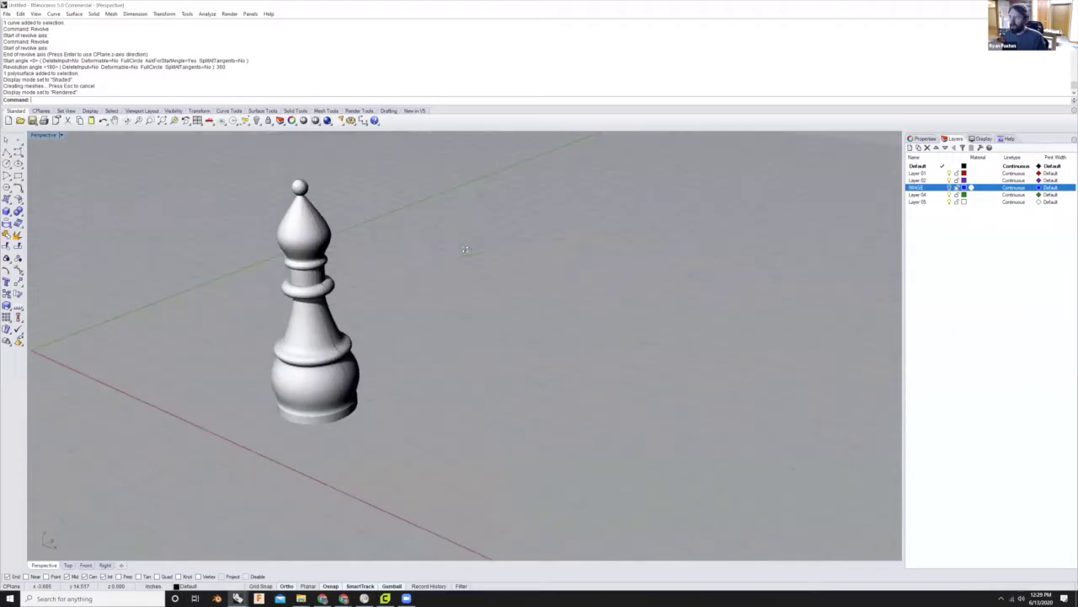
mouse_move(422, 247)
right_down()
mouse_move(368, 222)
mouse_move(418, 220)
mouse_move(440, 245)
right_up()
scroll(368, 223, up, 3)
- Select the bishop, bring up its object properties and examine the rendered form from several angles
click(369, 223)
scroll(406, 228, up, 3)
right_drag(393, 413, 408, 304)
scroll(417, 313, down, 4)
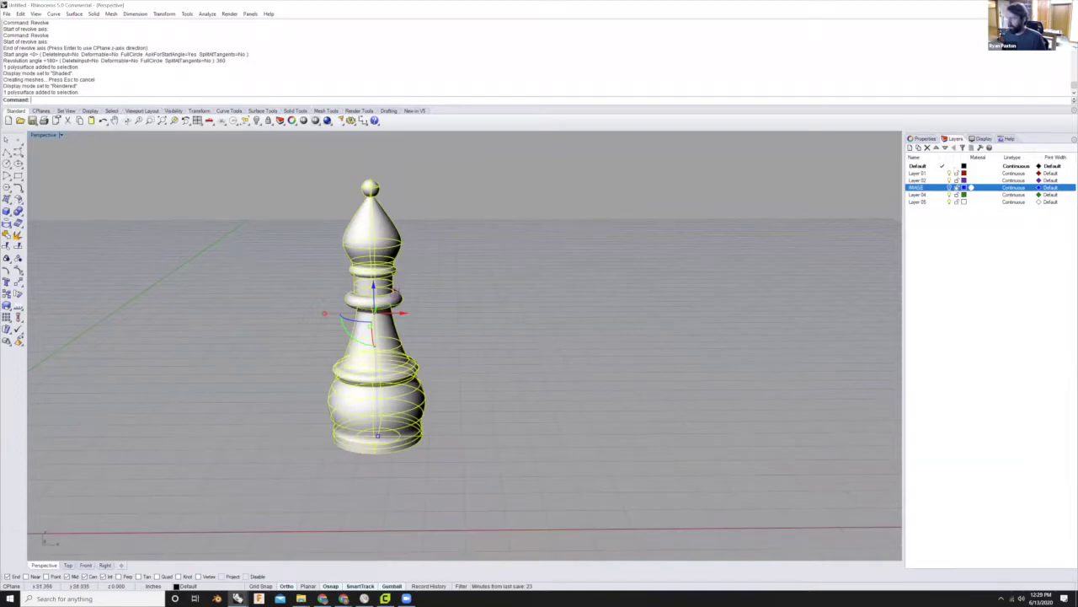
click(924, 138)
scroll(367, 326, up, 2)
right_drag(413, 333, 481, 343)
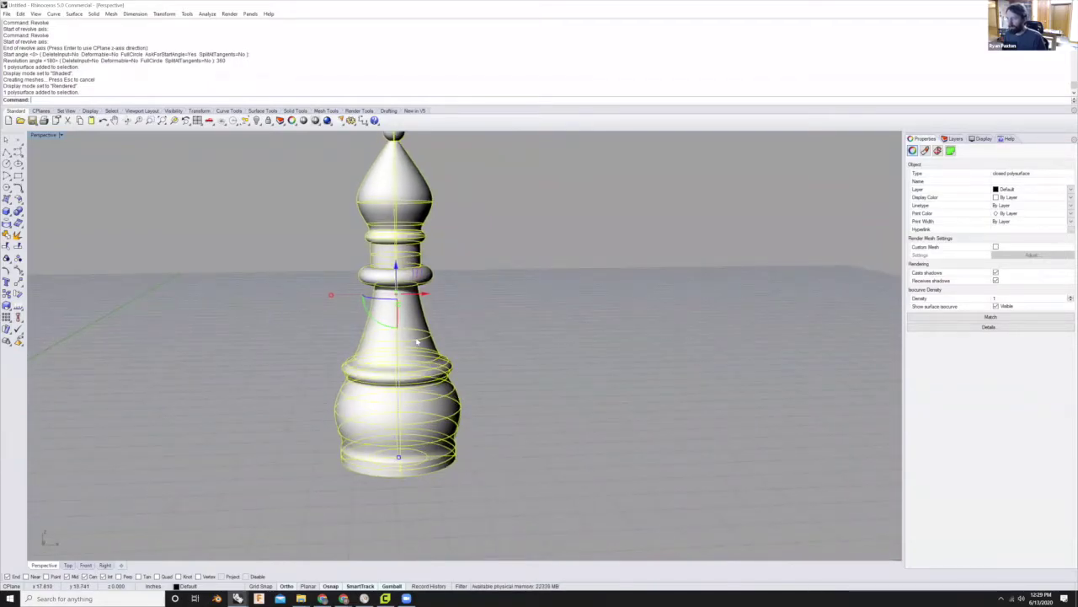
scroll(417, 364, up, 1)
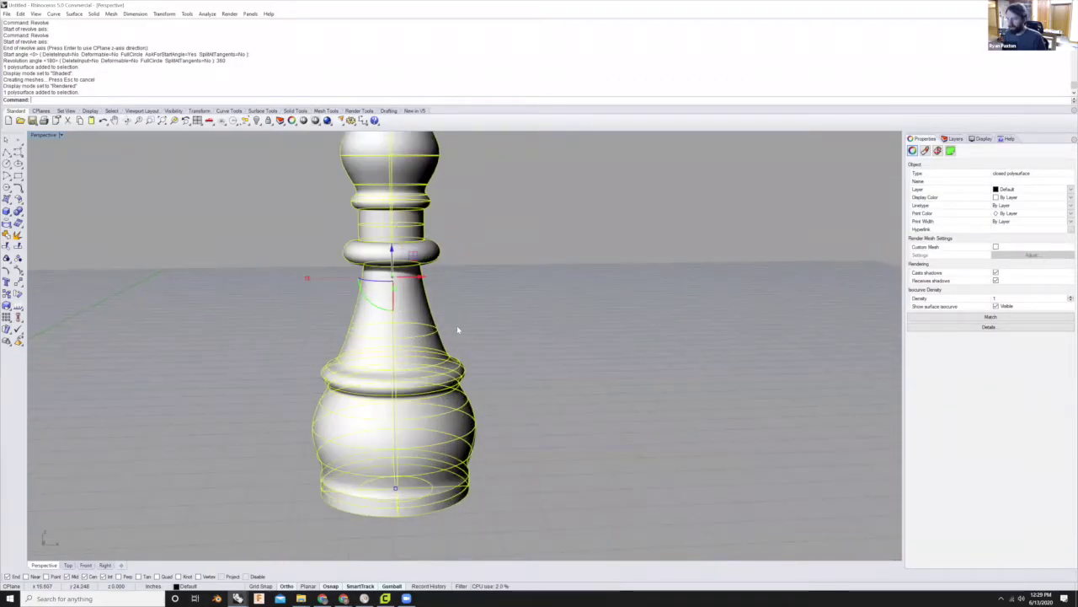
scroll(601, 272, down, 1)
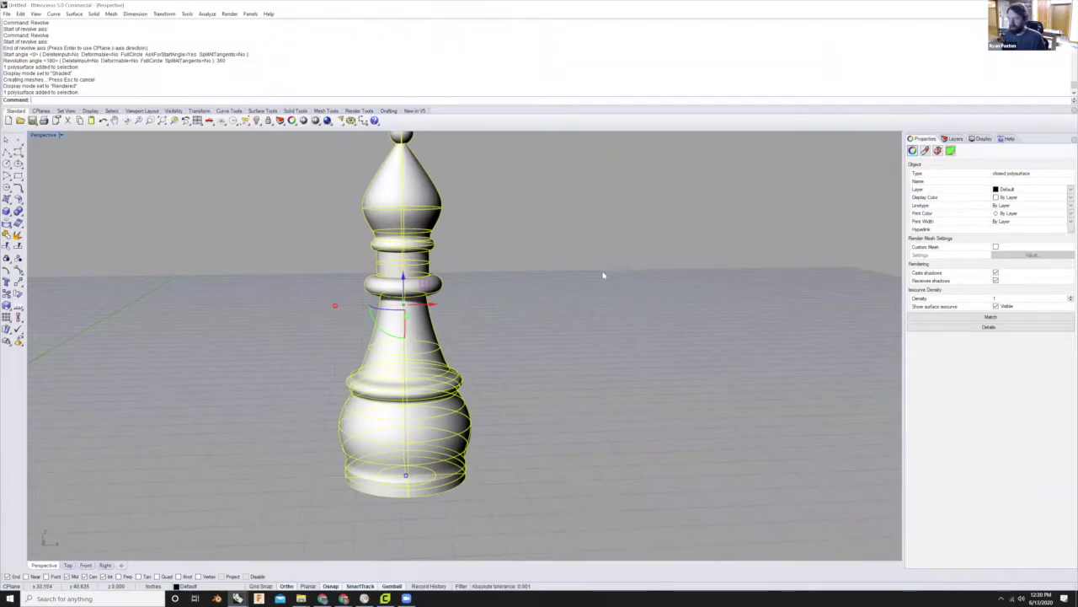
right_drag(600, 275, 639, 372)
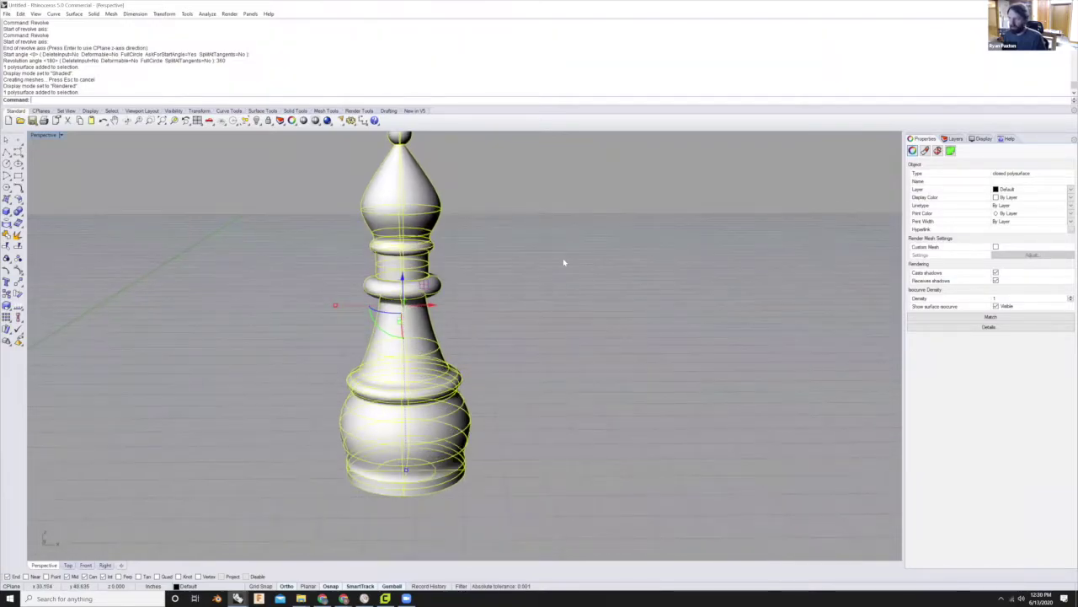
scroll(565, 262, down, 4)
scroll(524, 290, up, 2)
right_drag(524, 291, 438, 294)
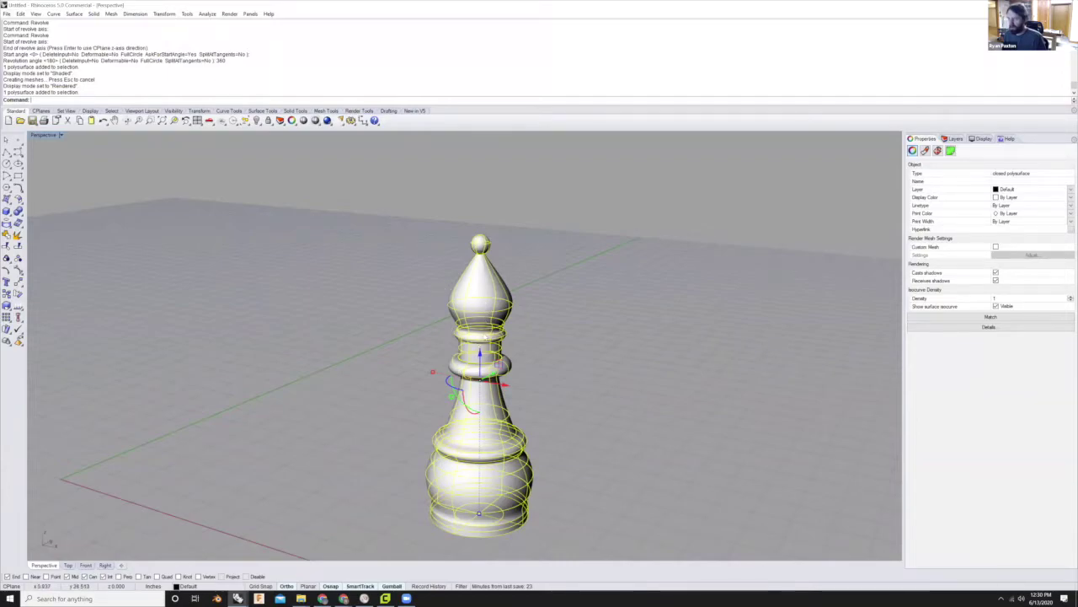
right_drag(528, 313, 127, 160)
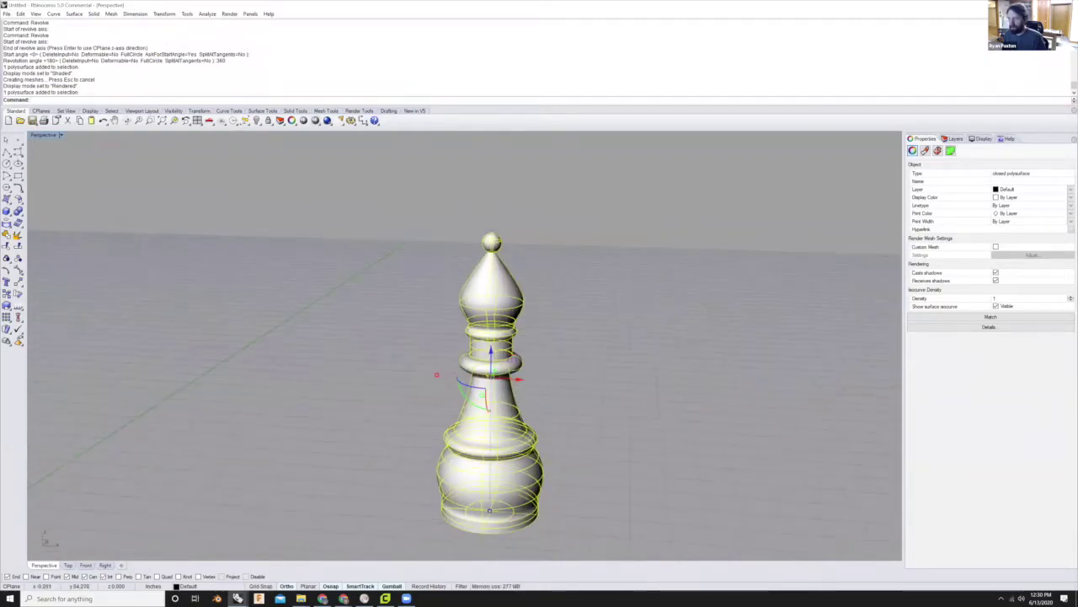
- Set the Perspective viewport to Ghosted display mode, deselect the bishop and examine its see-through body from collar to base
click(60, 136)
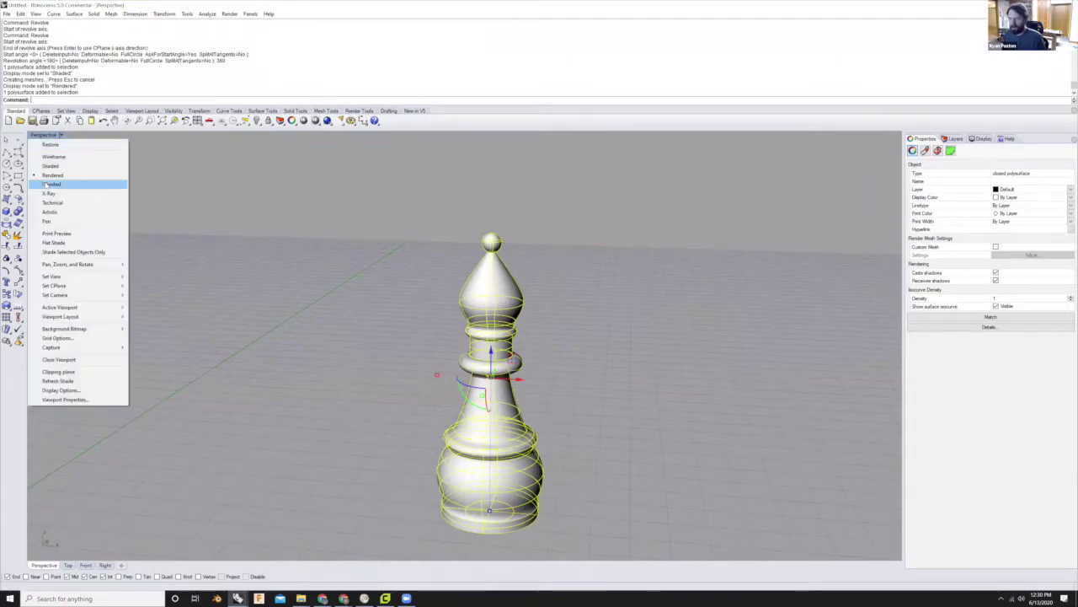
key(Return)
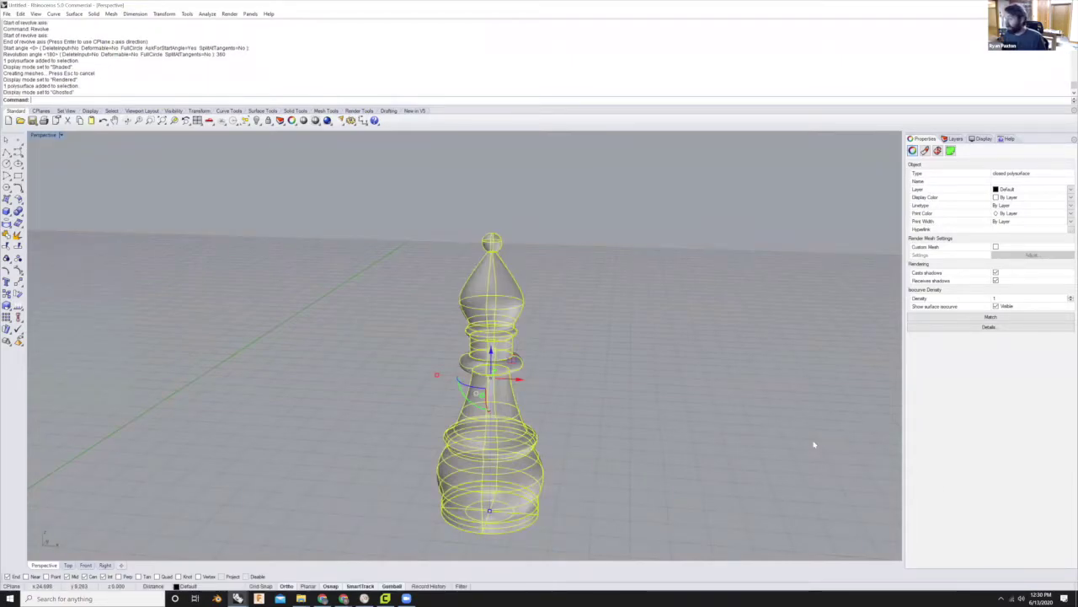
click(629, 344)
scroll(548, 338, up, 6)
right_drag(548, 338, 607, 366)
scroll(623, 363, down, 5)
scroll(593, 387, down, 3)
scroll(590, 371, down, 5)
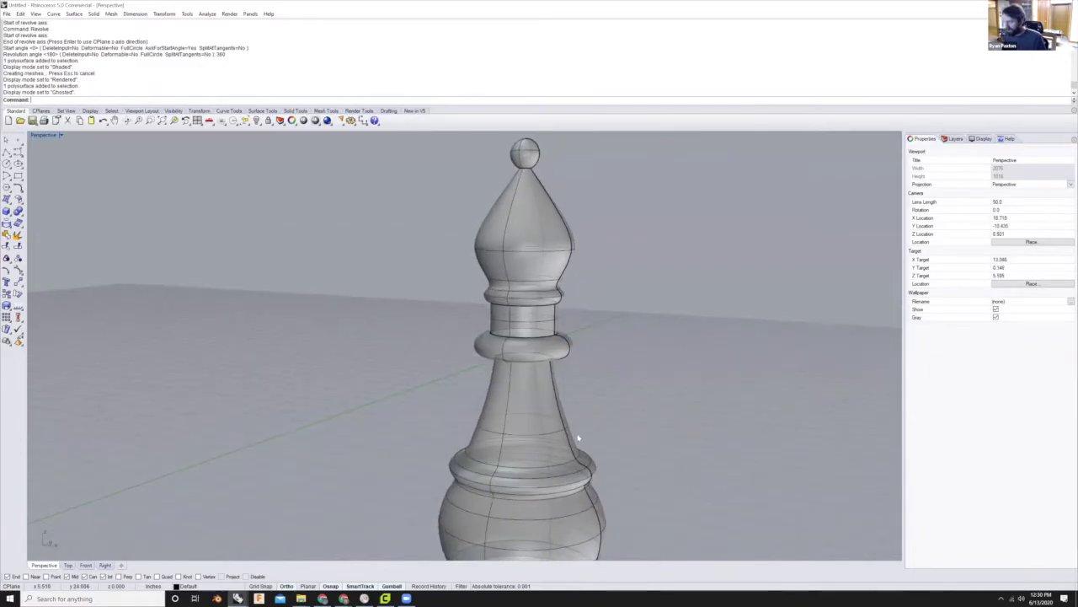
scroll(559, 413, up, 8)
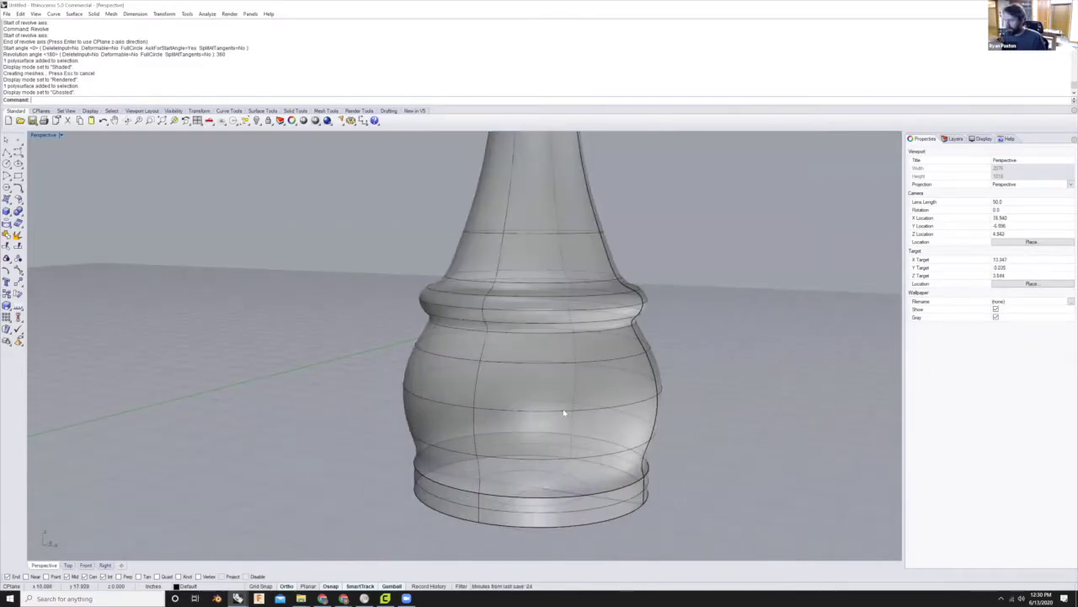
scroll(561, 412, down, 5)
right_drag(539, 451, 547, 364)
right_drag(578, 429, 625, 505)
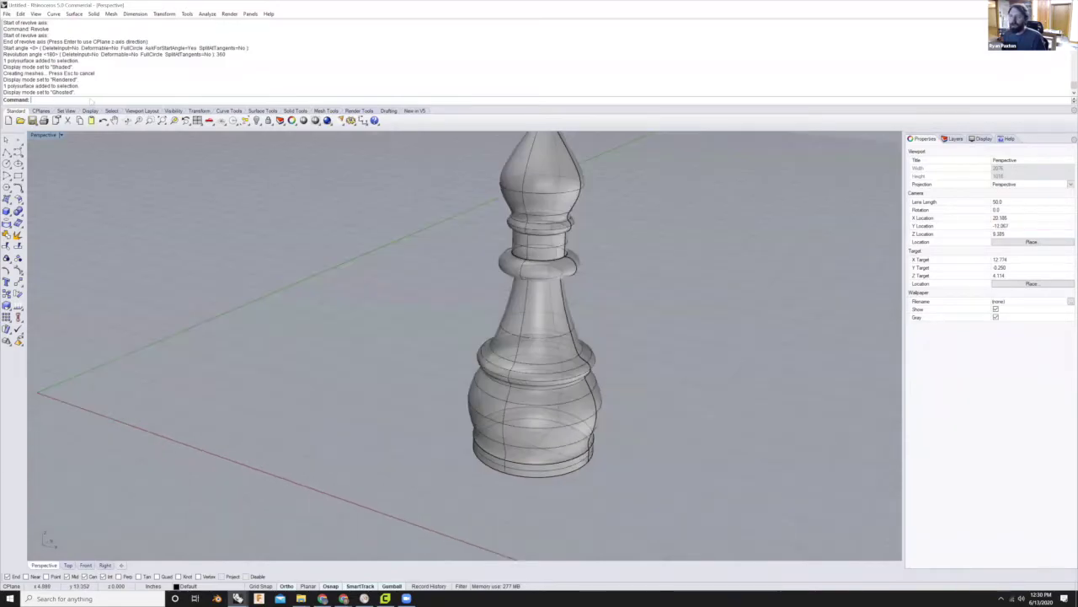
- Set the Perspective viewport back to Shaded display mode and examine the bishop from above and from the side
click(62, 135)
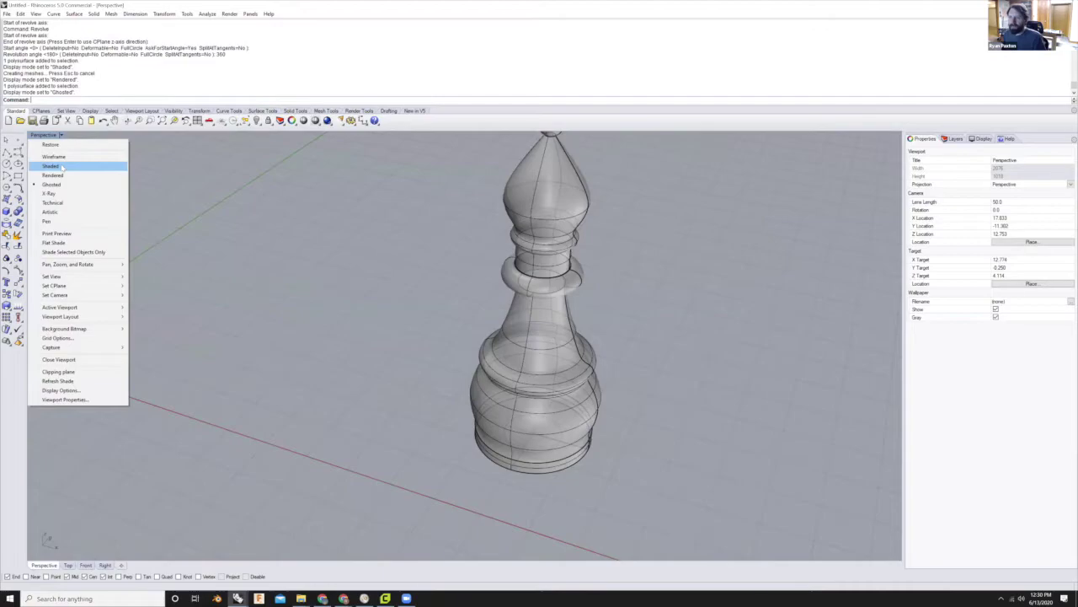
click(62, 166)
scroll(623, 345, up, 2)
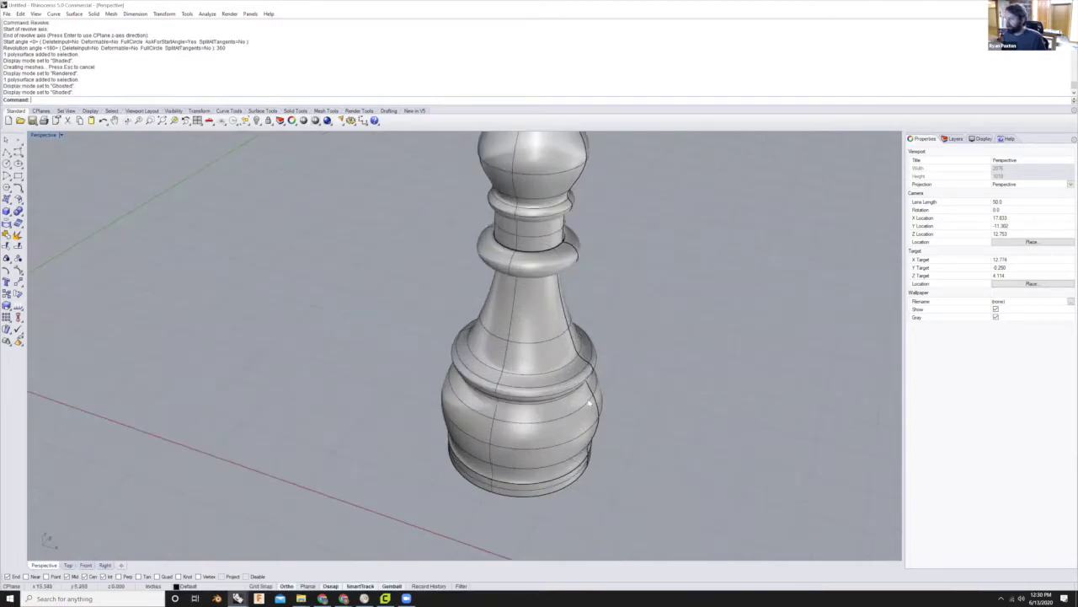
scroll(589, 400, up, 2)
right_drag(575, 270, 556, 261)
scroll(556, 442, down, 5)
right_drag(556, 446, 556, 278)
scroll(556, 278, up, 2)
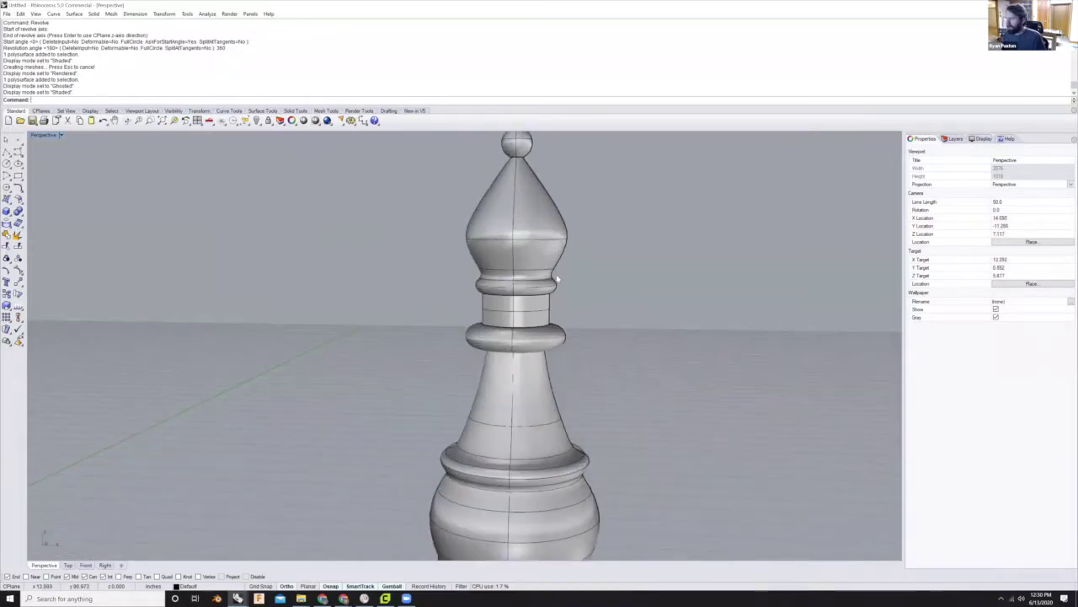
scroll(563, 286, down, 2)
right_drag(537, 336, 347, 564)
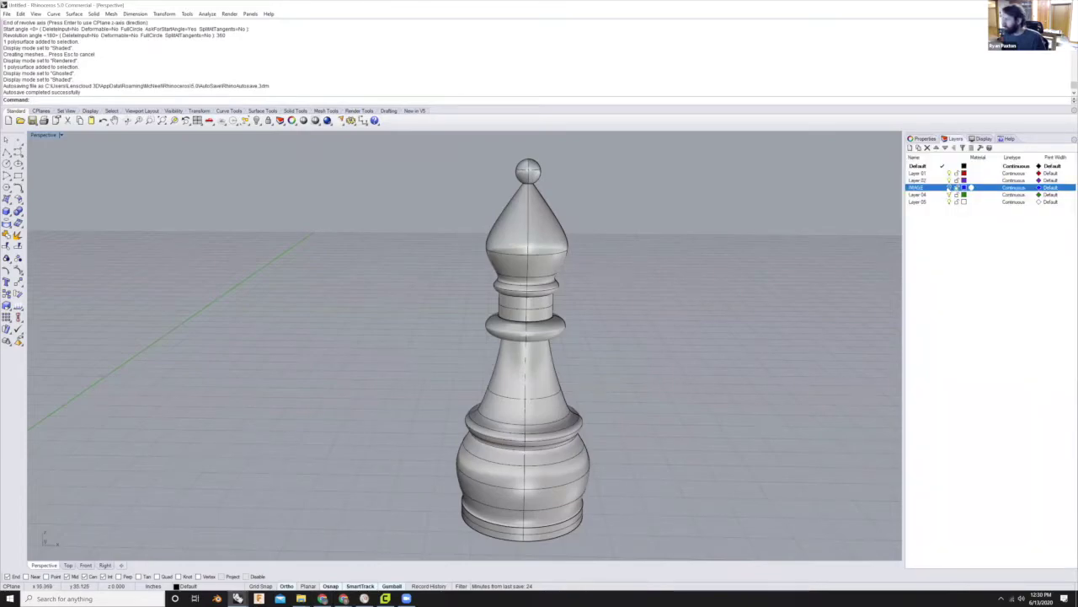
- Turn on the IMAGE layer to show the chess reference picture and make it the current layer
click(950, 188)
scroll(534, 317, down, 10)
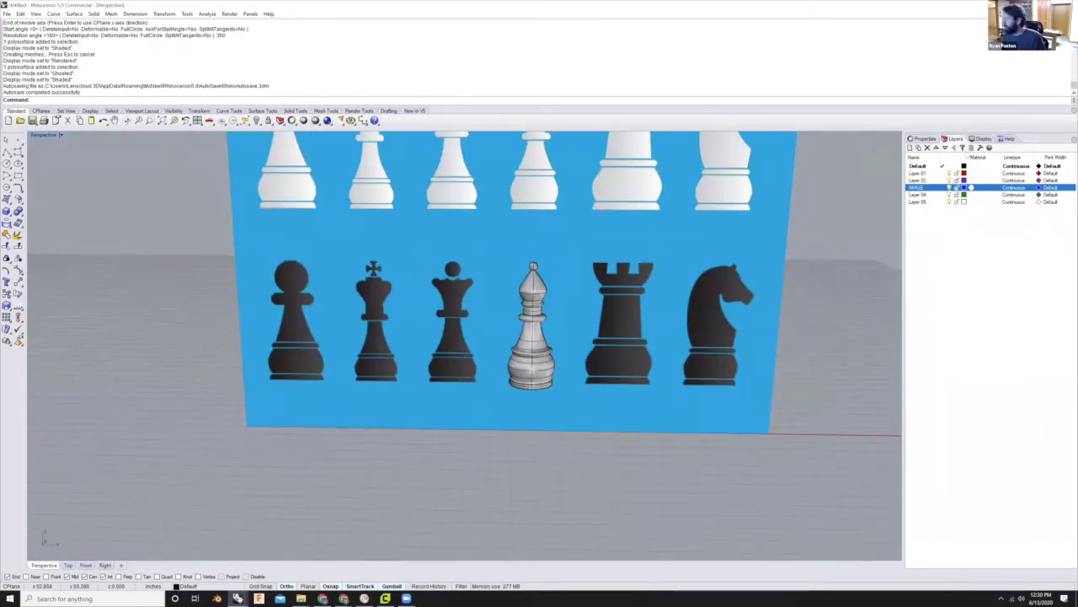
click(940, 187)
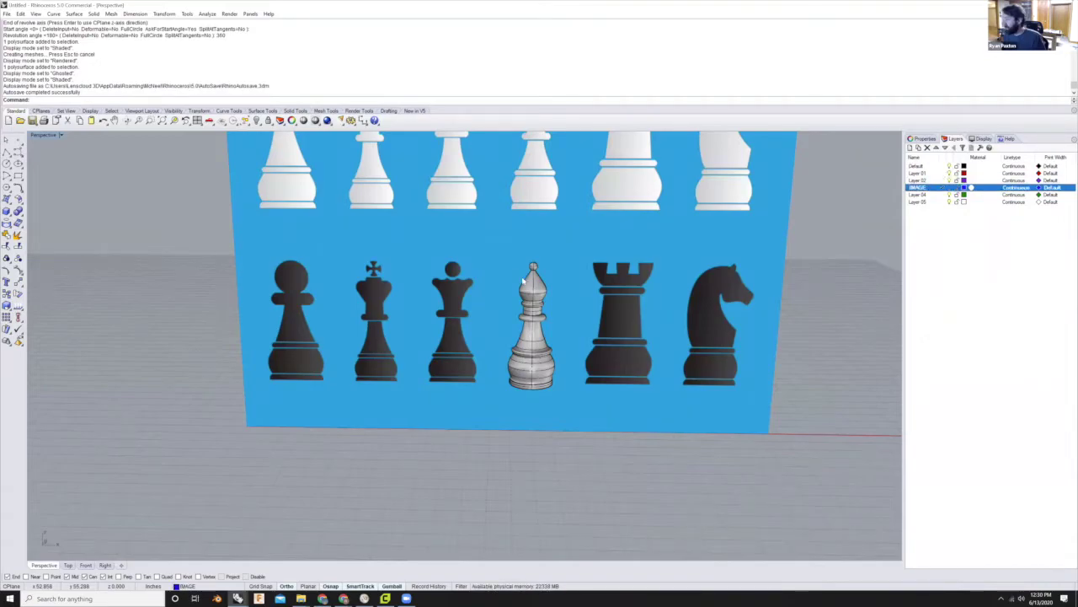
- Hide the Default layer and examine the slanted notch in the bishop's head on the reference picture
scroll(513, 261, up, 10)
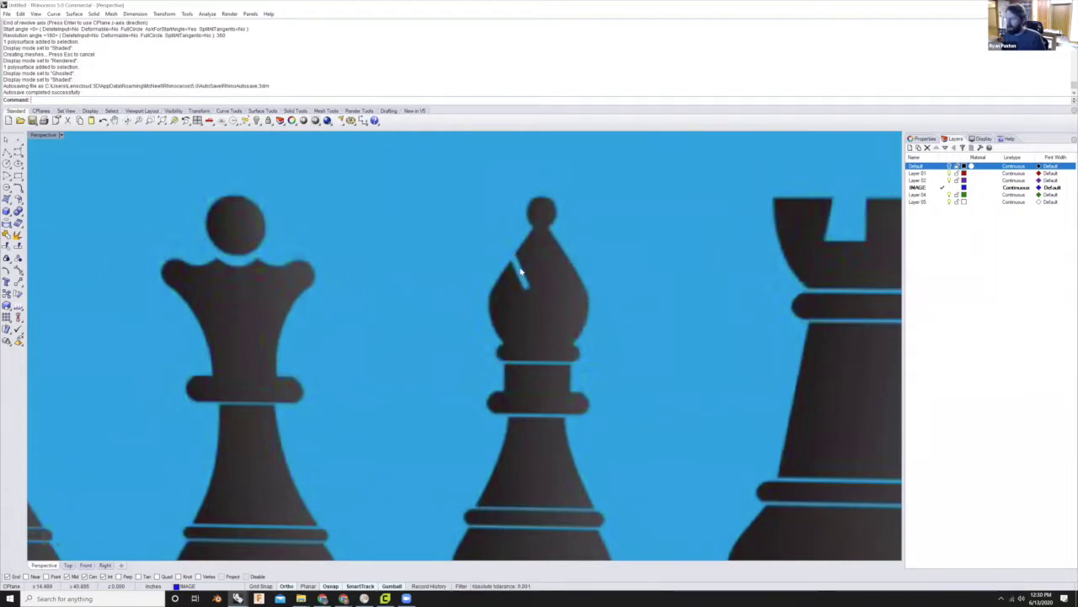
scroll(520, 271, down, 4)
scroll(522, 272, up, 2)
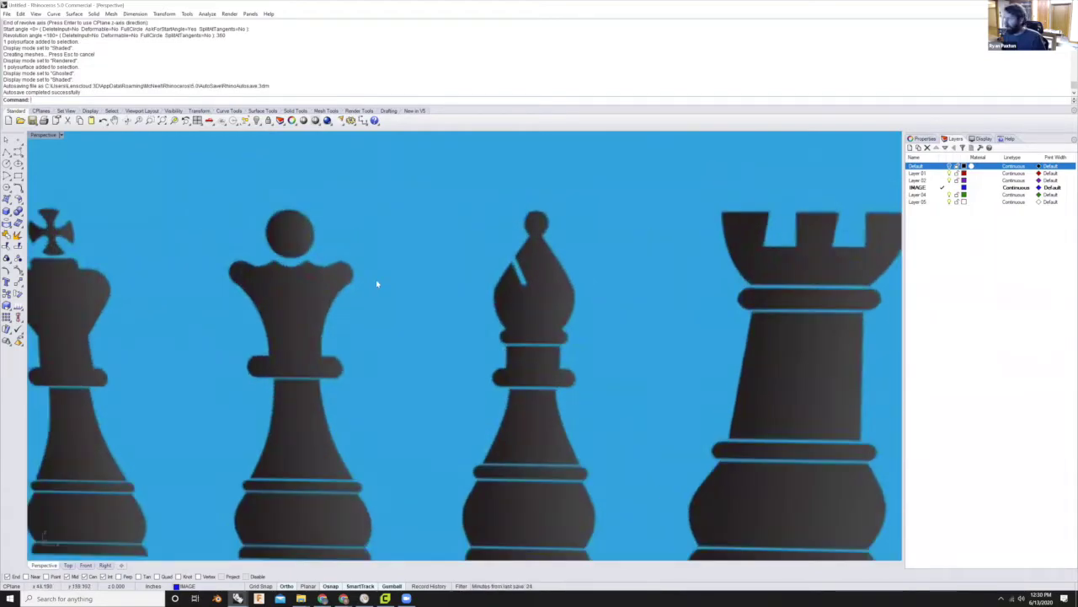
- Turn the Default layer back on and make it the current layer
scroll(517, 266, down, 2)
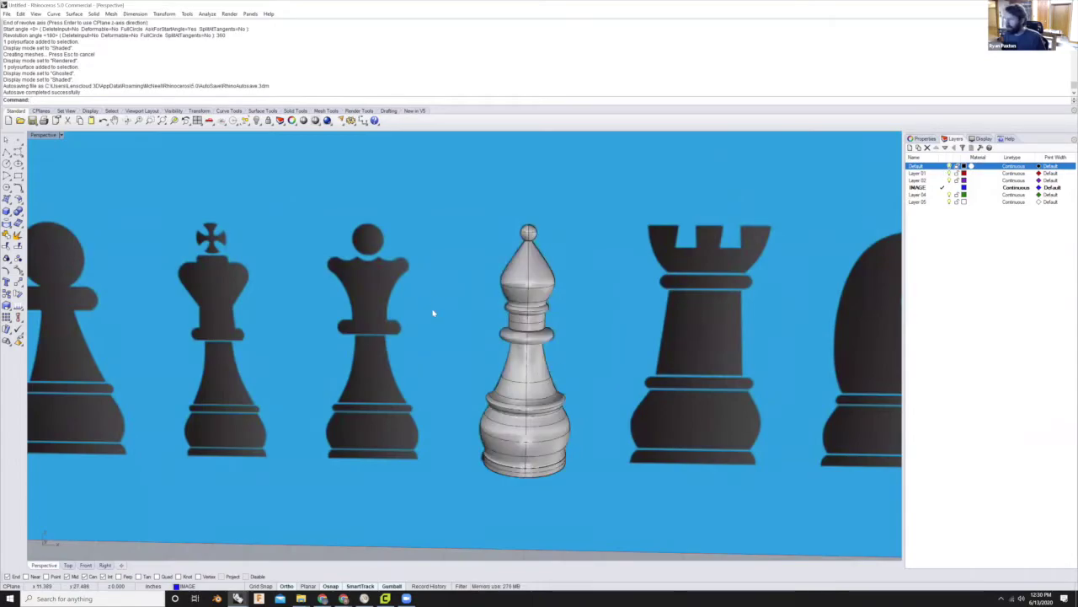
scroll(433, 313, down, 3)
double_click(927, 166)
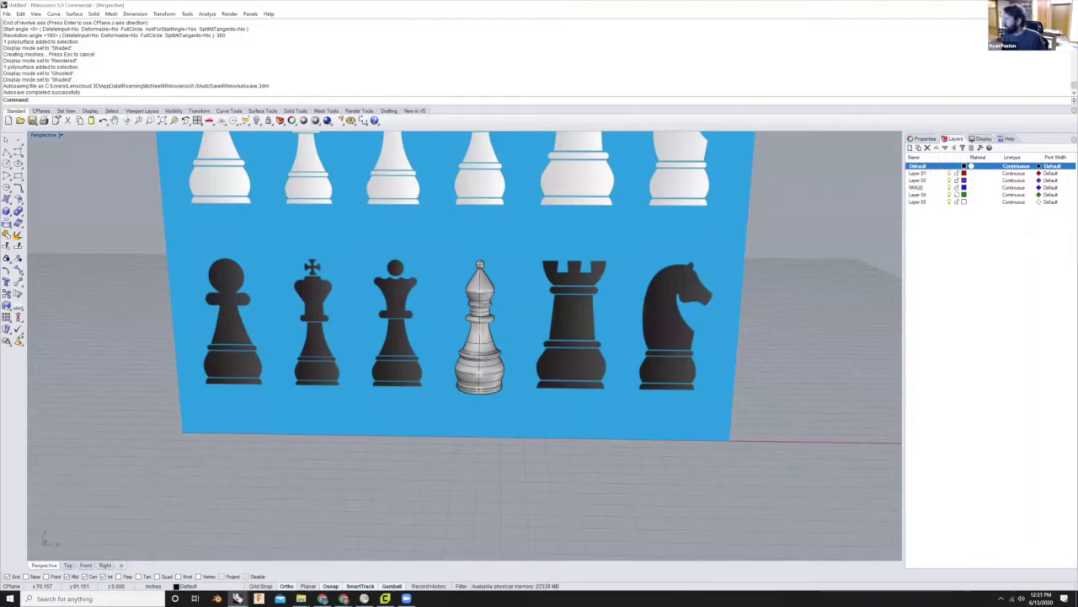
- Hide the IMAGE layer and bring up the bishop's head in the Front view
click(949, 187)
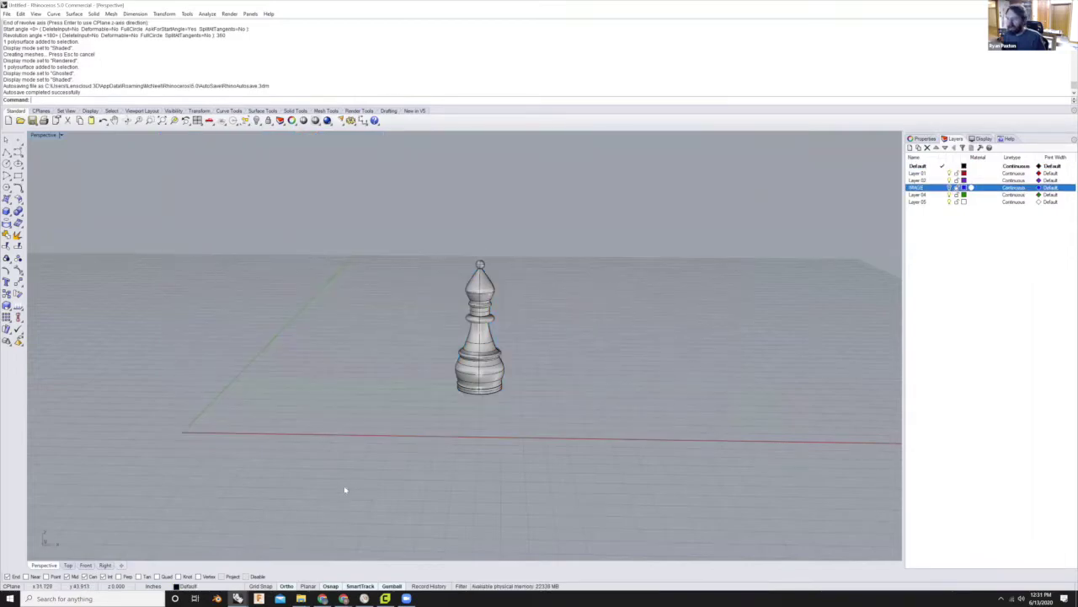
click(86, 565)
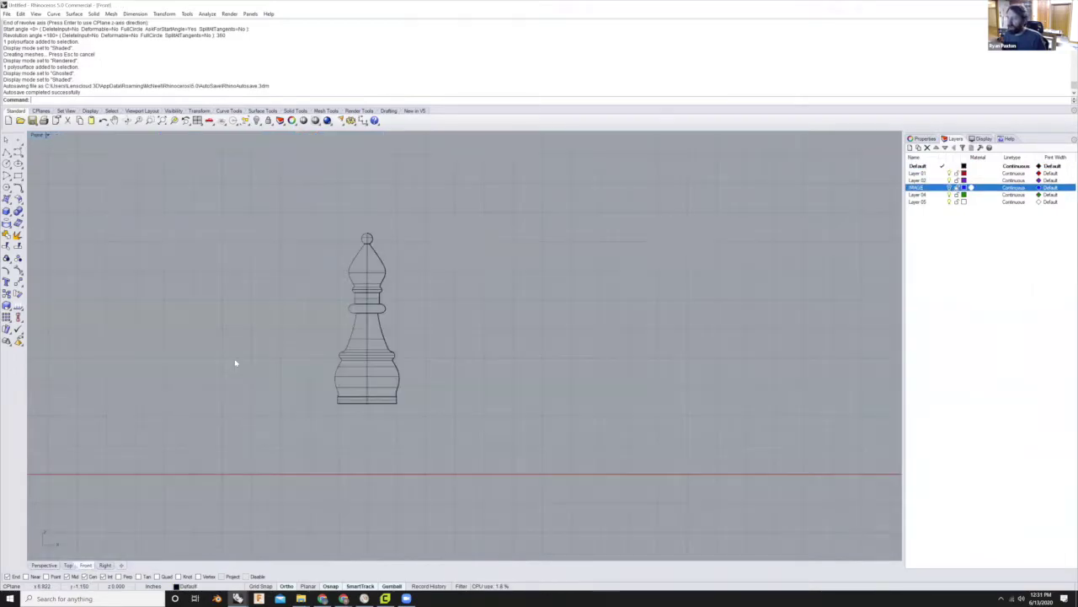
scroll(410, 243, up, 10)
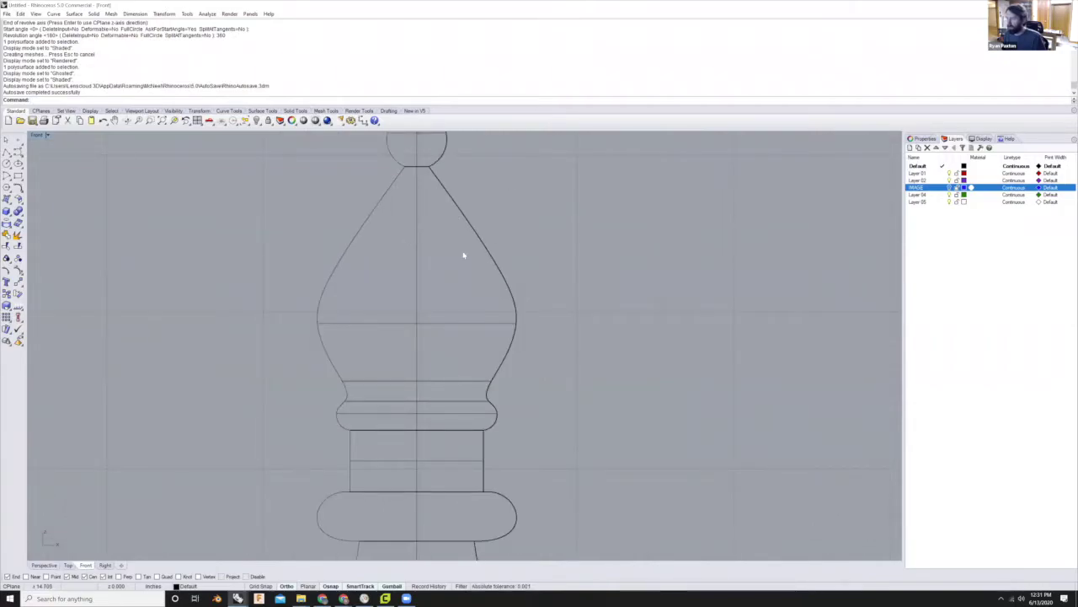
scroll(408, 301, down, 2)
scroll(460, 245, up, 2)
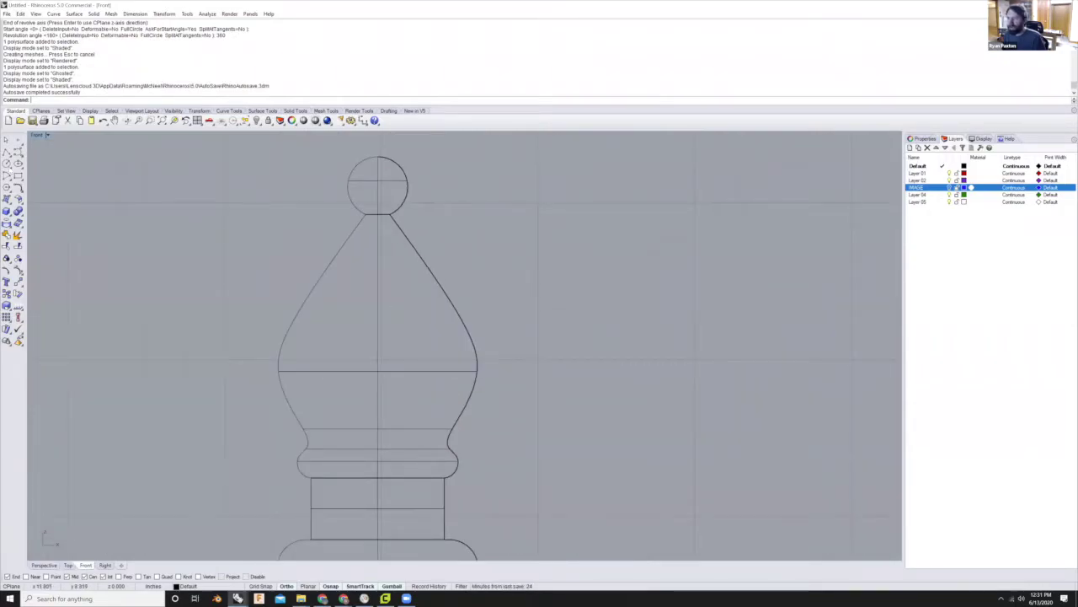
- Draw a slanted line about 1.2 inches long across the right side of the bishop's head, ending just below its widest part
text(line)
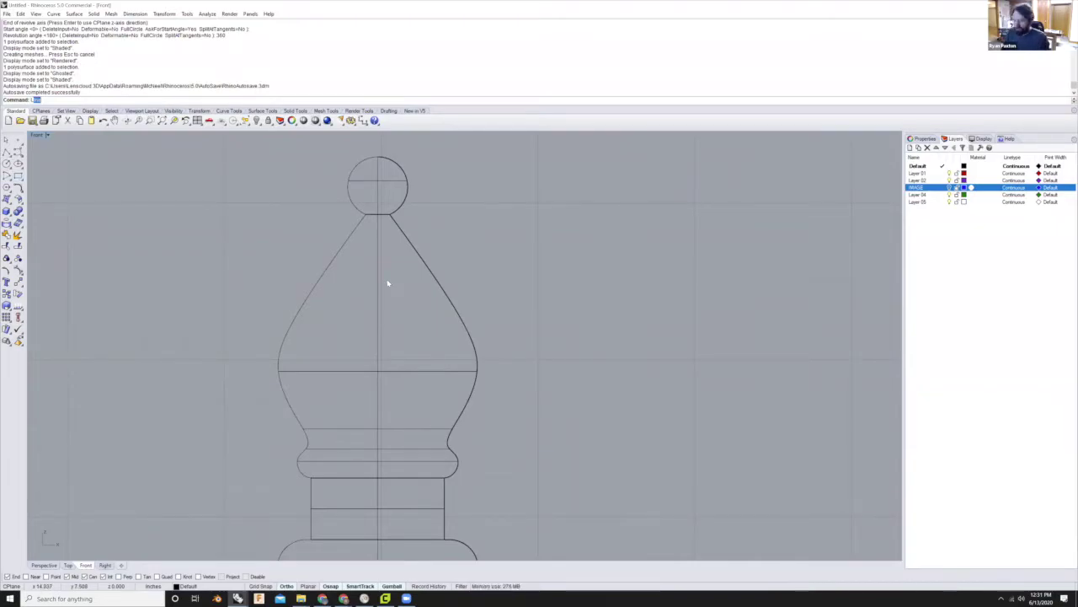
key(Return)
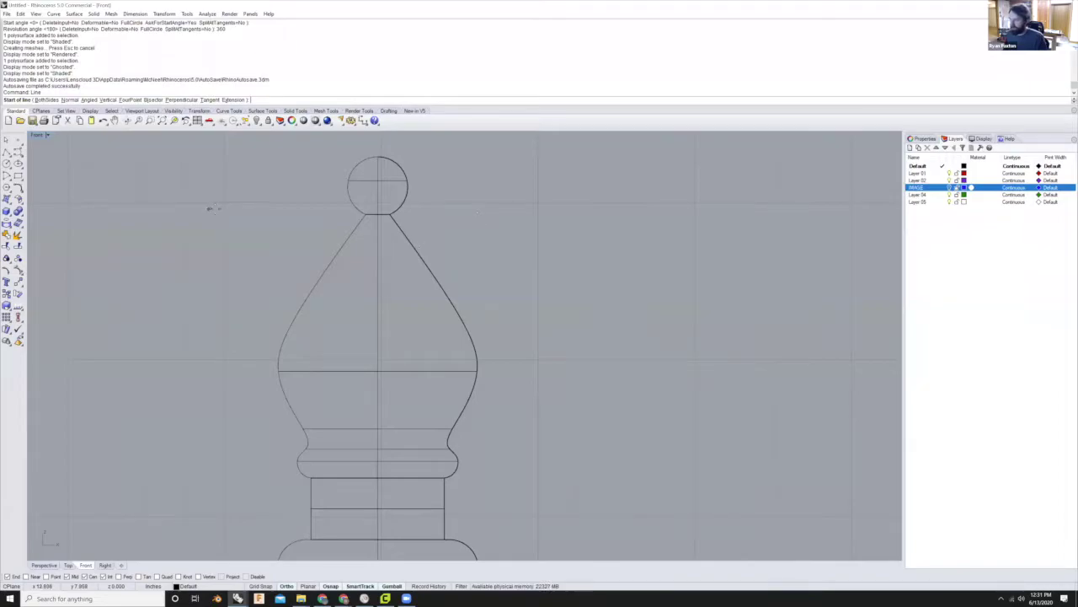
click(473, 214)
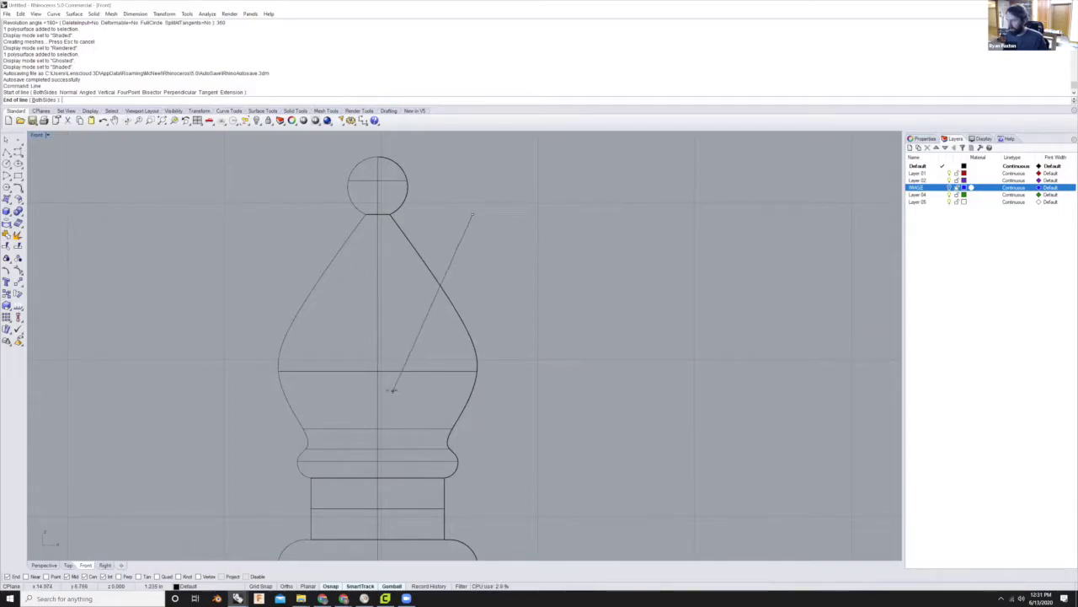
click(389, 379)
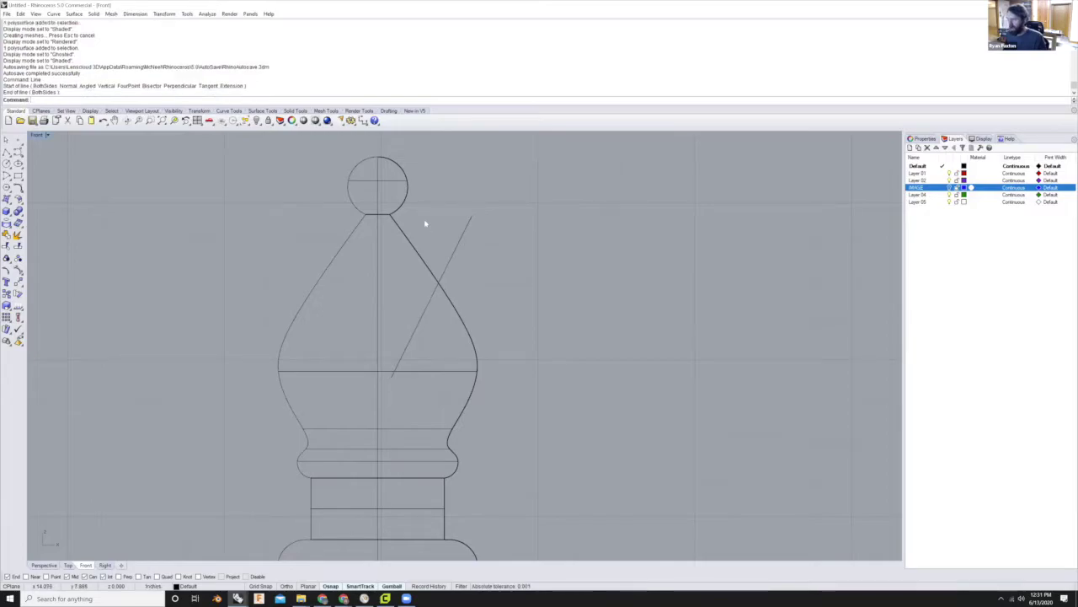
- Offset the slanted line by 0.125 inches toward the upper-left side to form a parallel line
scroll(424, 222, up, 2)
scroll(444, 271, down, 2)
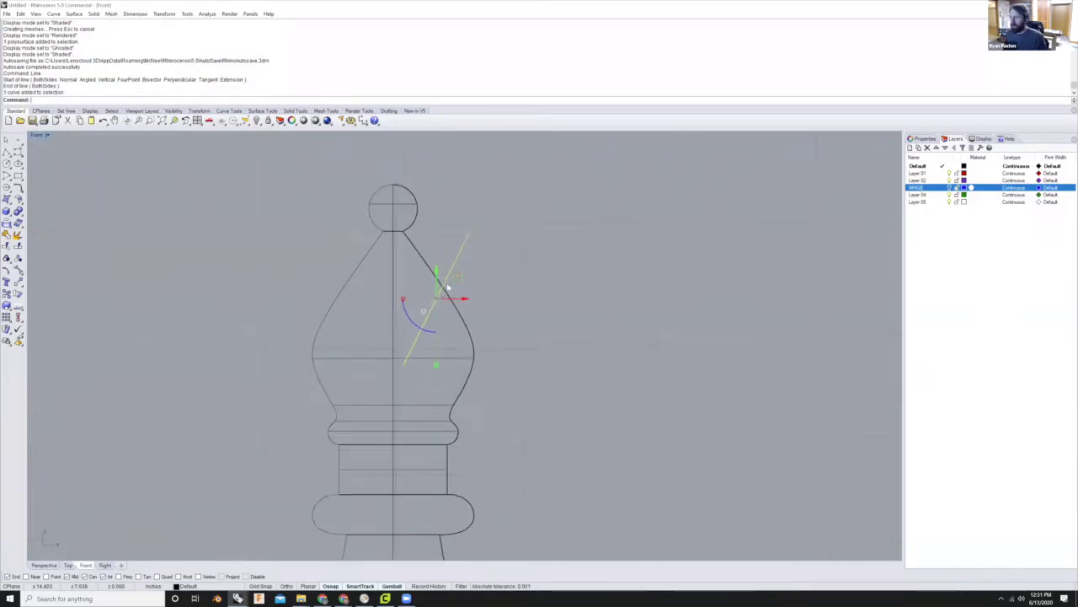
scroll(445, 288, up, 2)
text(O)
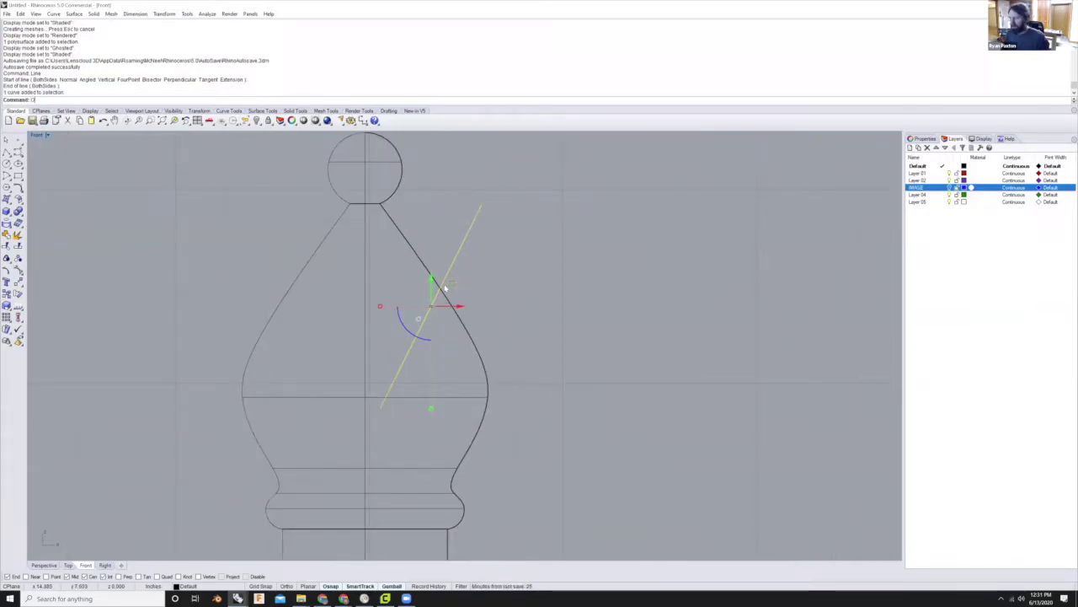
text(ffset)
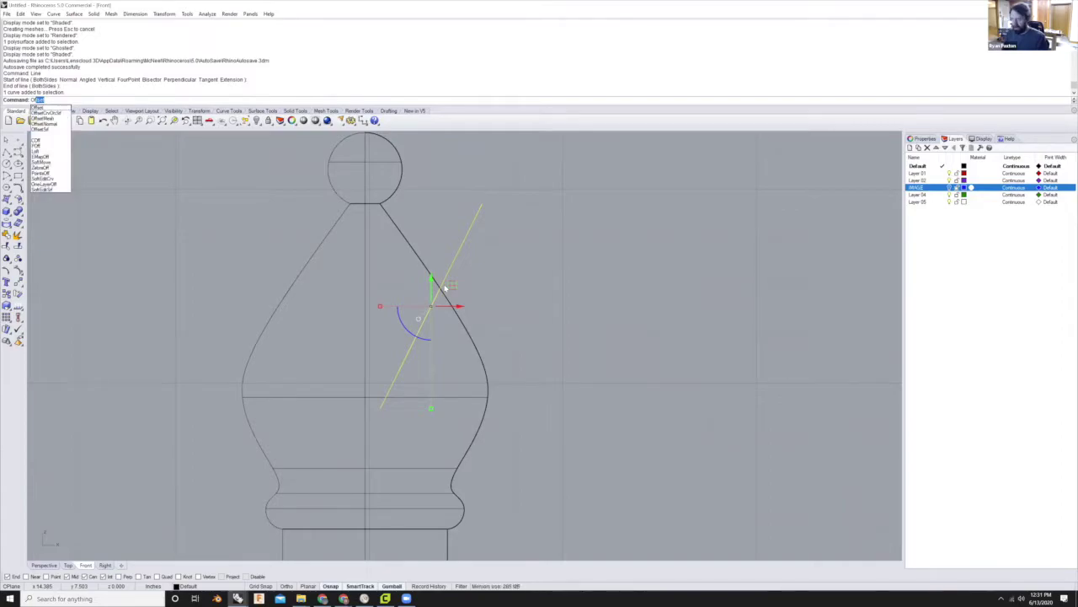
key(Return)
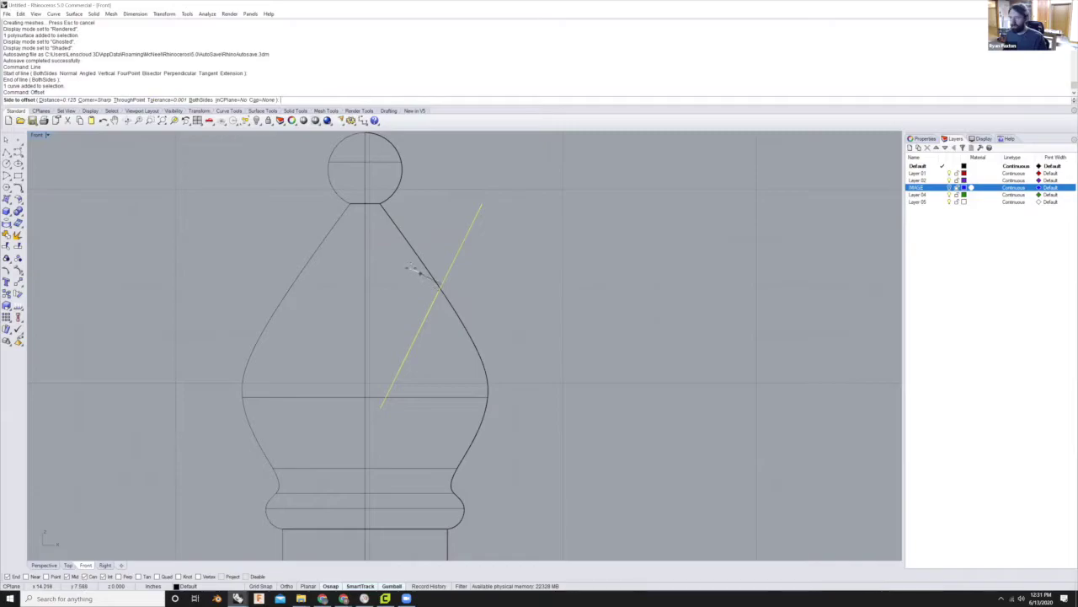
scroll(413, 270, down, 3)
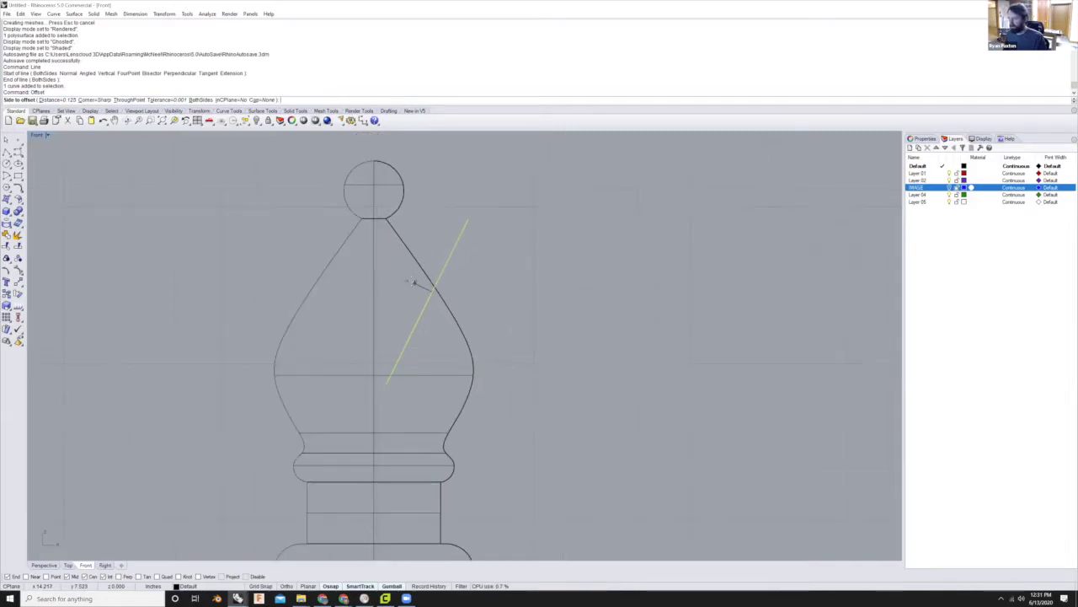
scroll(412, 282, up, 2)
click(413, 284)
scroll(413, 291, down, 2)
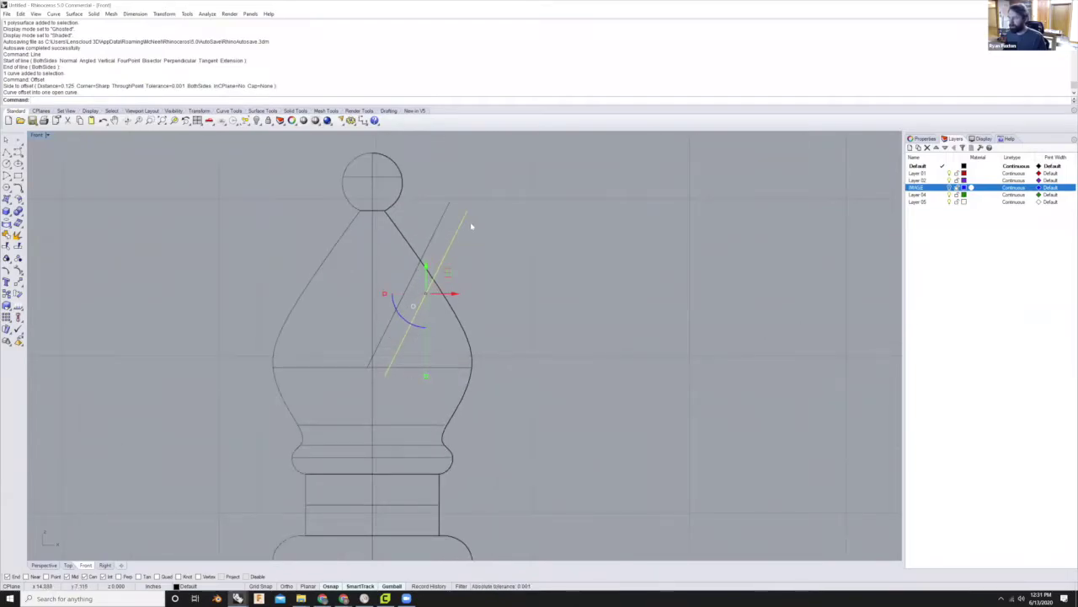
- Move the two parallel slanted lines together slightly up and to the right on the bishop's head
drag(495, 186, 421, 261)
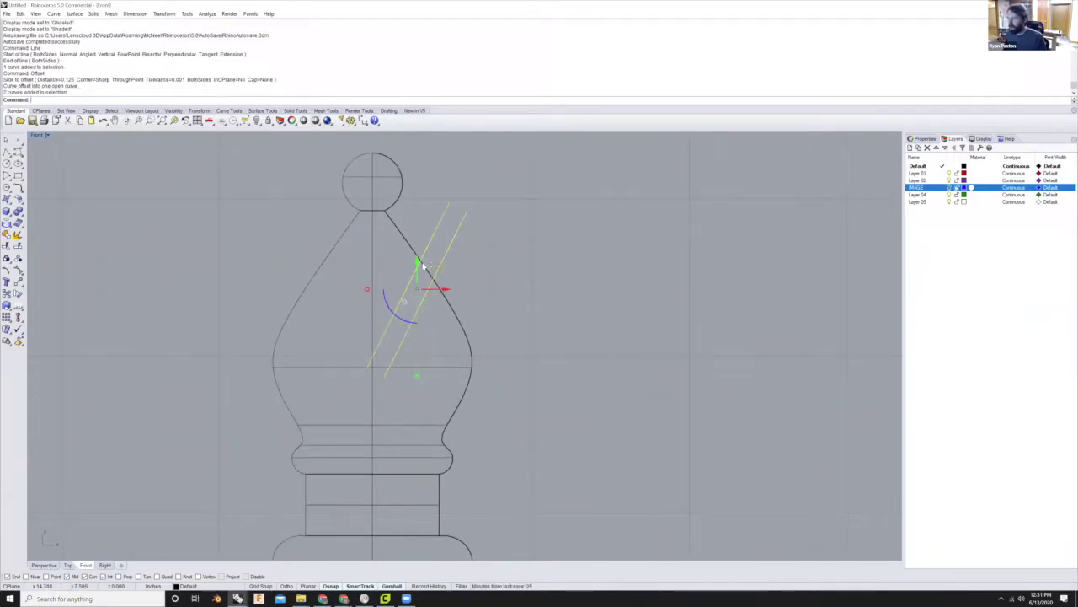
click(445, 288)
drag(498, 172, 422, 236)
drag(436, 276, 457, 271)
scroll(395, 275, down, 4)
scroll(413, 269, up, 4)
key(Escape)
- Close both ends of the parallel slanted lines with short connecting lines between their endpoints
click(438, 205)
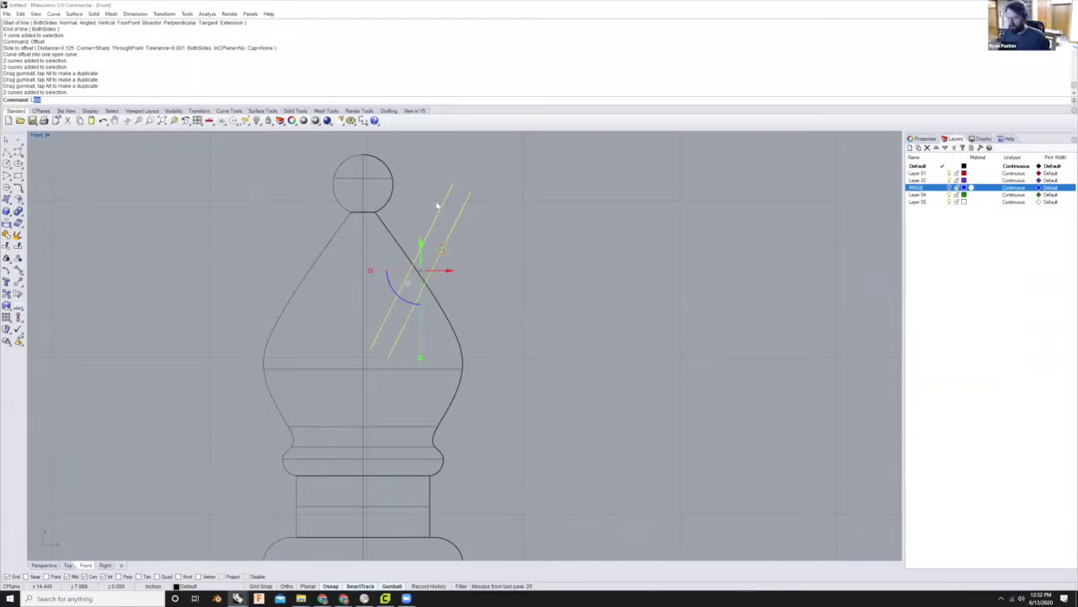
key(Return)
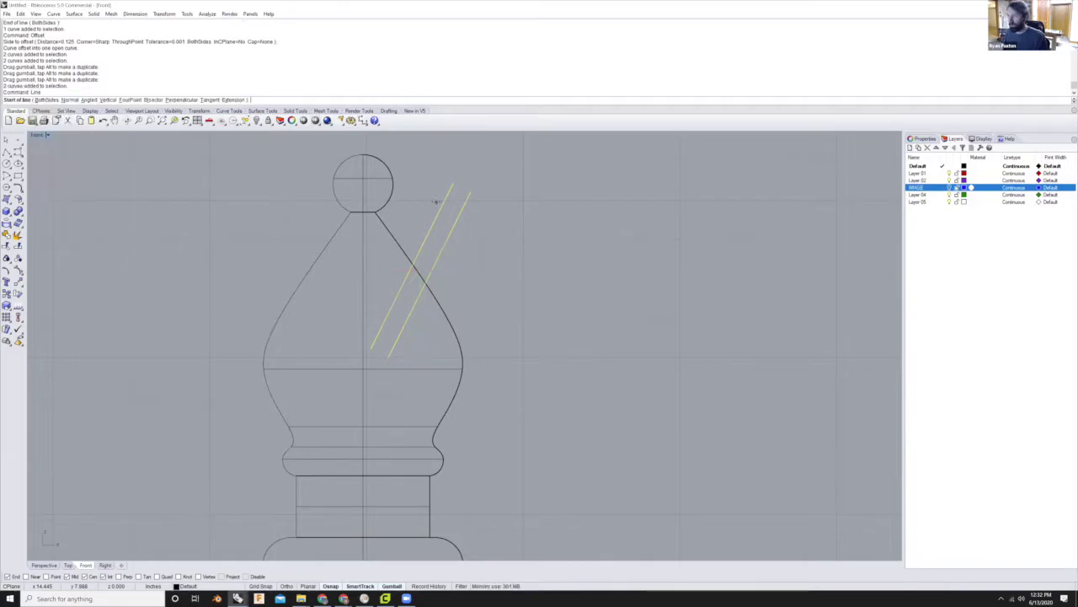
click(454, 185)
click(469, 195)
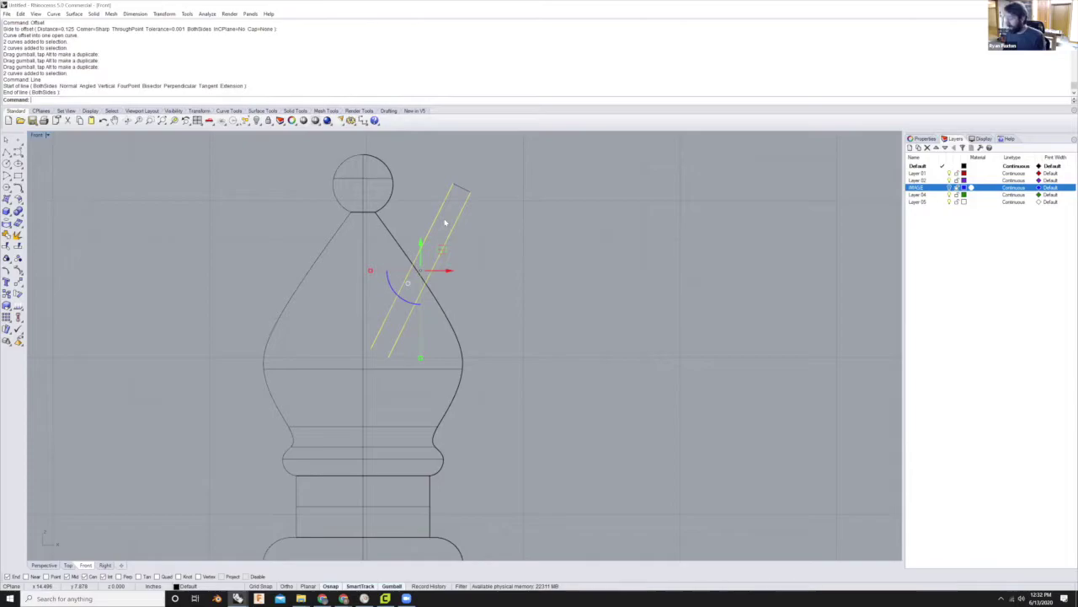
key(Return)
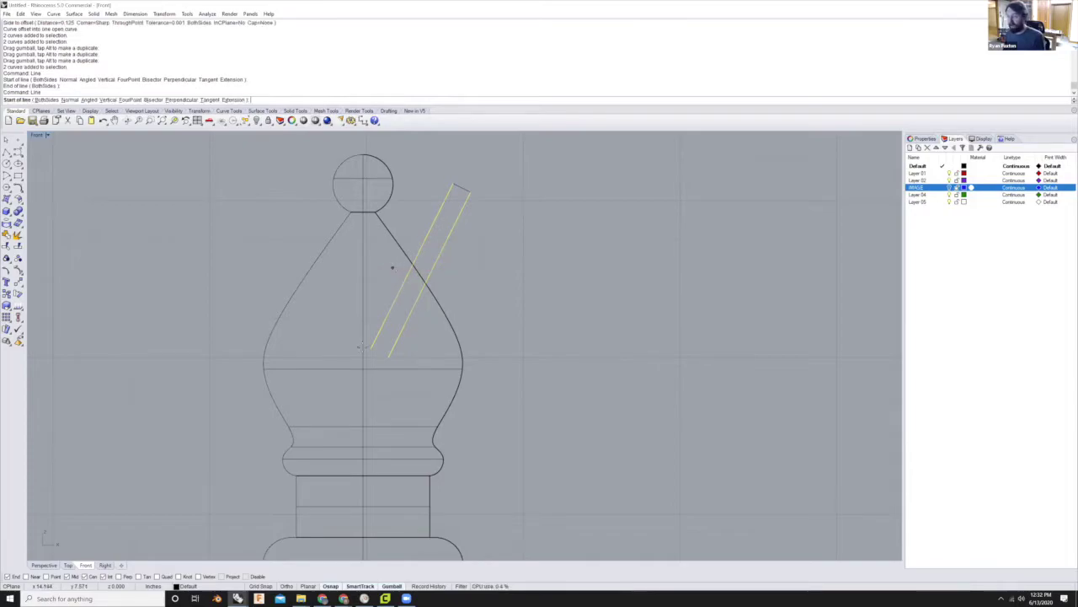
click(368, 346)
click(388, 356)
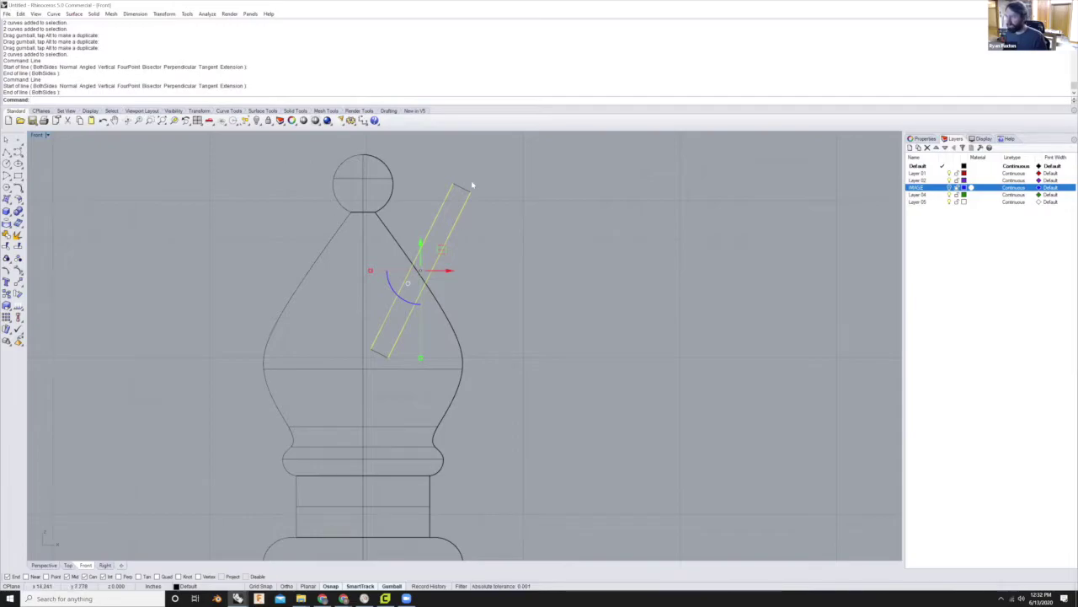
- Join the four lines of the slanted notch outline into one closed curve
drag(476, 168, 434, 222)
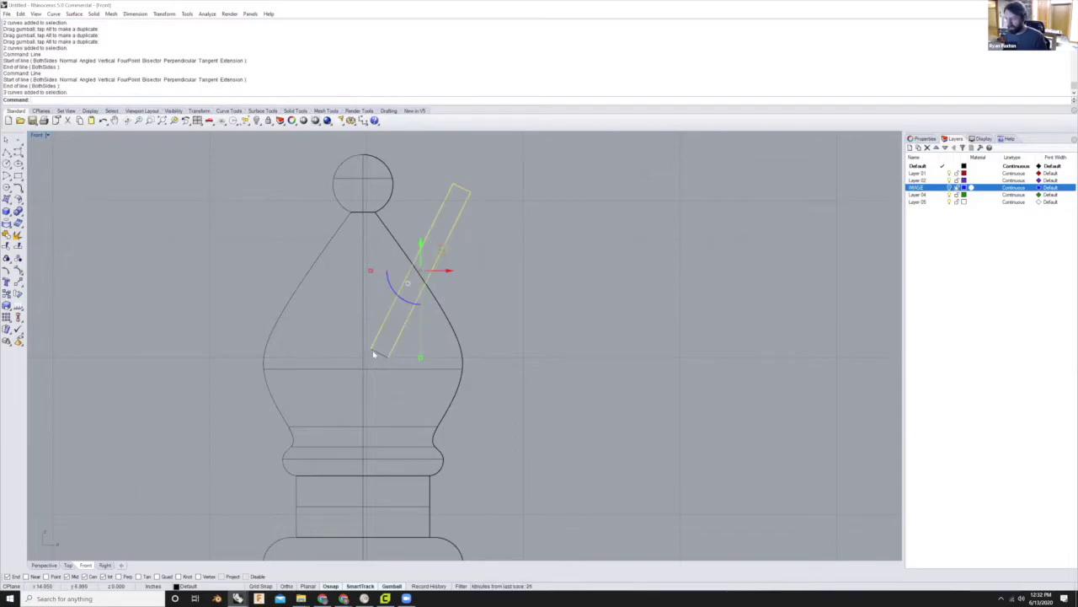
shift+click(377, 353)
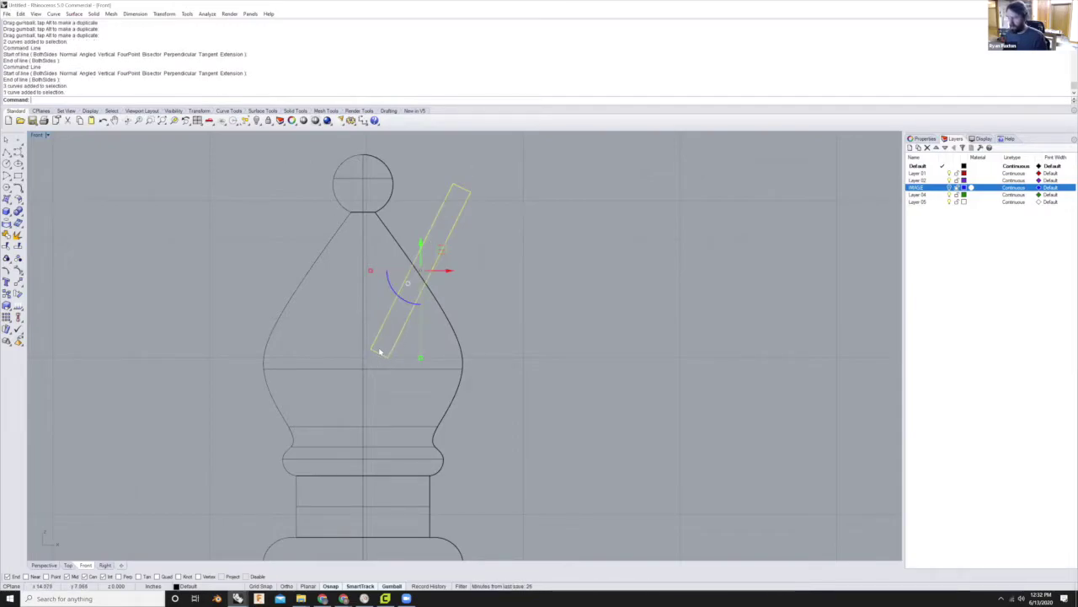
text(Join)
key(Return)
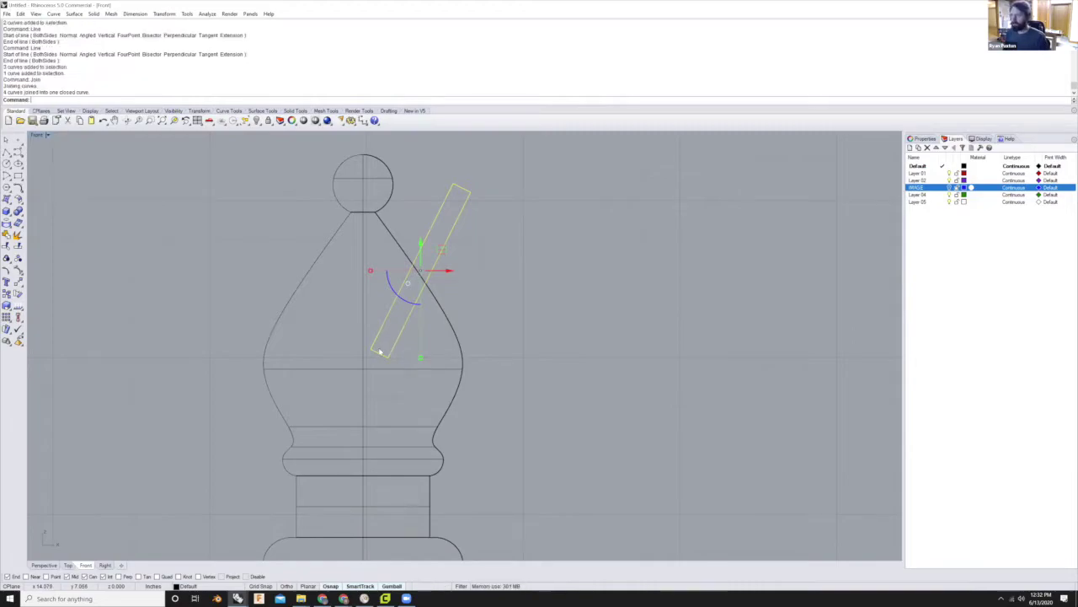
- Switch to the Perspective view and examine how the slanted rectangle sits in the bishop's head from several angles
scroll(440, 229, down, 2)
right_drag(440, 229, 443, 232)
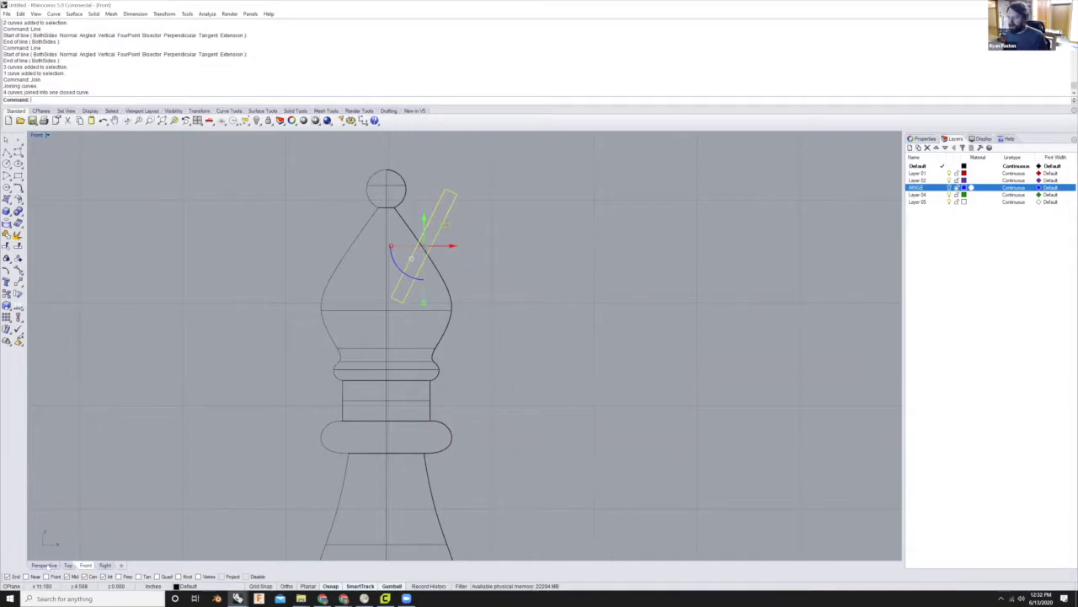
key(ctrl+F4)
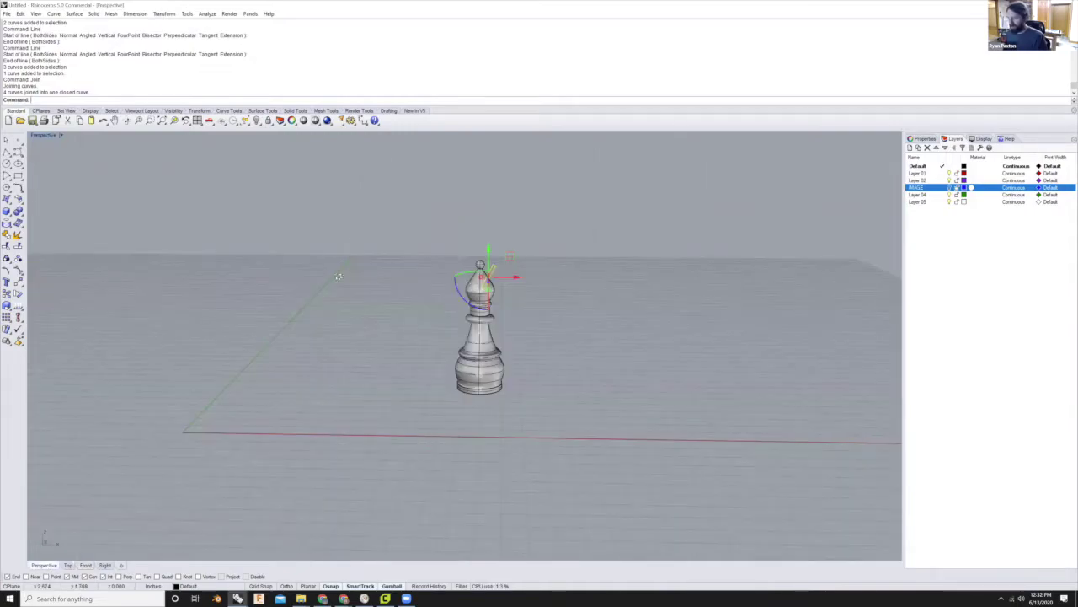
scroll(497, 289, up, 3)
right_drag(533, 293, 516, 254)
scroll(516, 254, up, 3)
scroll(558, 233, down, 5)
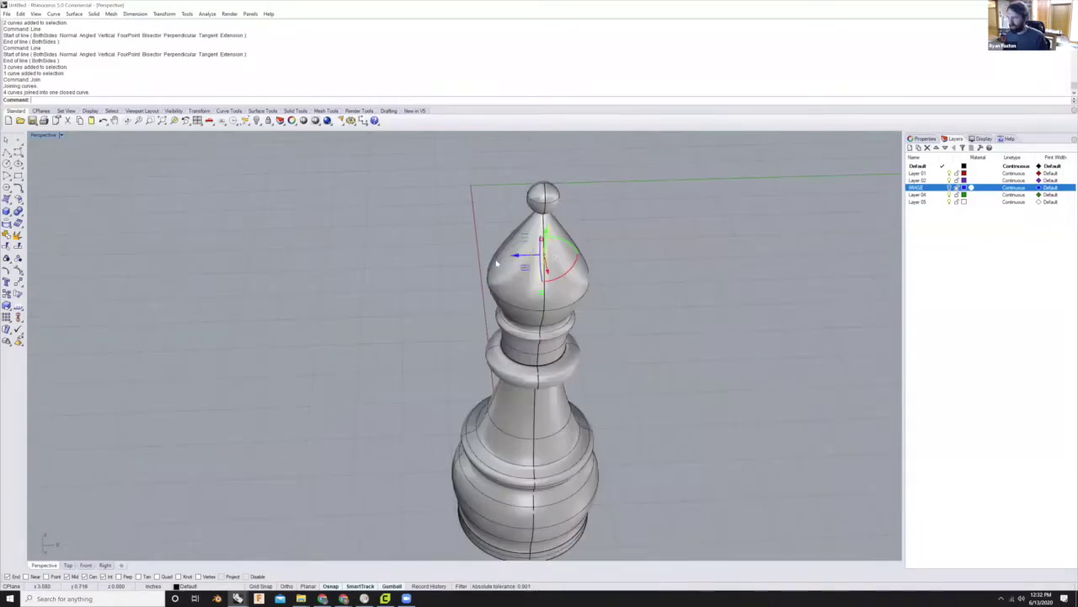
scroll(543, 260, up, 3)
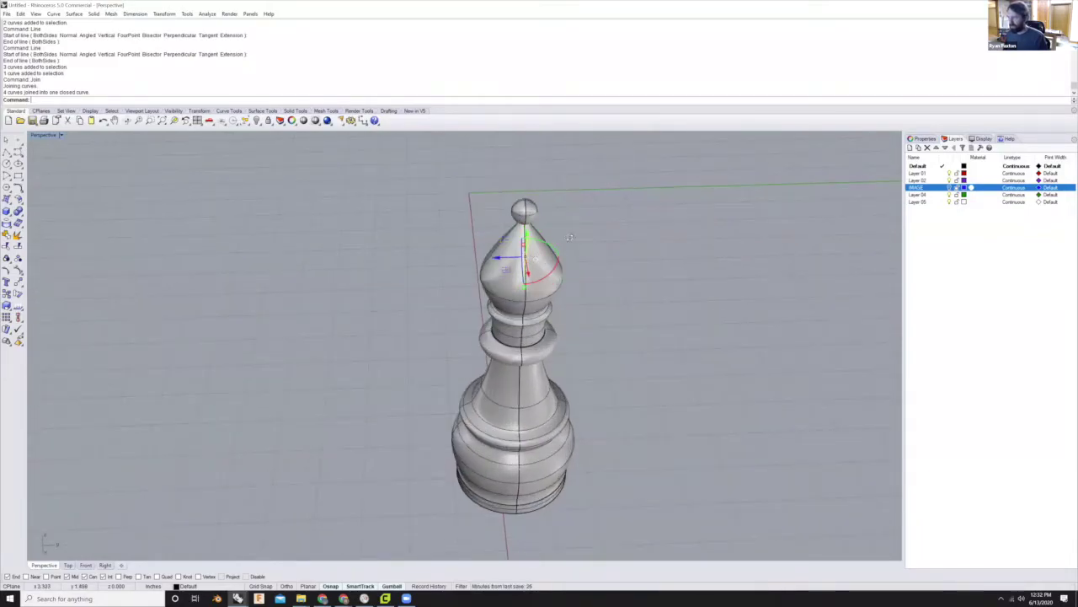
scroll(632, 221, down, 3)
mouse_move(531, 241)
right_down()
mouse_move(539, 257)
mouse_move(573, 248)
mouse_move(510, 253)
mouse_move(528, 265)
mouse_move(557, 229)
mouse_move(533, 200)
mouse_move(501, 248)
mouse_move(540, 240)
right_up()
scroll(532, 200, up, 2)
scroll(532, 199, up, 3)
scroll(453, 255, down, 4)
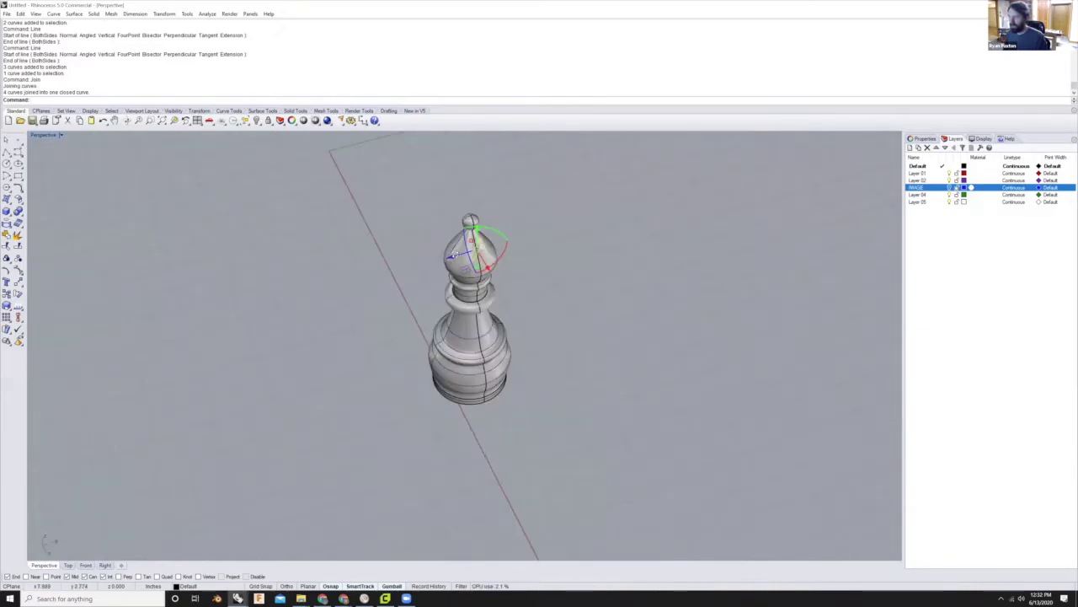
scroll(453, 255, up, 2)
mouse_move(467, 253)
right_down()
mouse_move(485, 257)
mouse_move(474, 265)
right_up()
scroll(473, 269, down, 2)
scroll(473, 269, down, 2)
scroll(473, 269, up, 1)
- Extrude the slanted rectangle to both sides by a distance of 2 so it passes through the bishop's head
text(E)
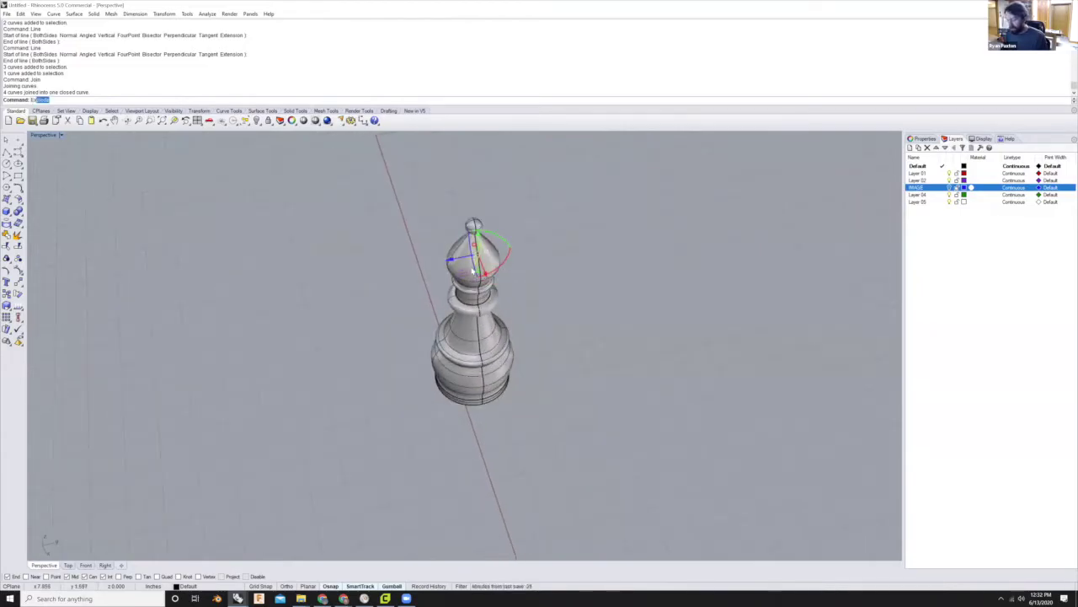
text(xt)
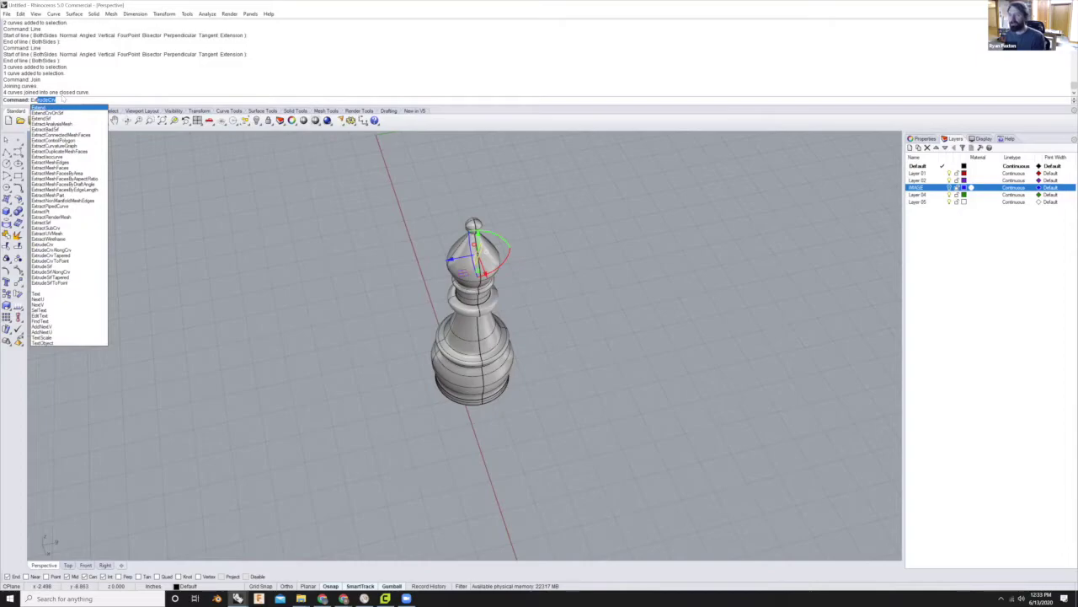
key(Return)
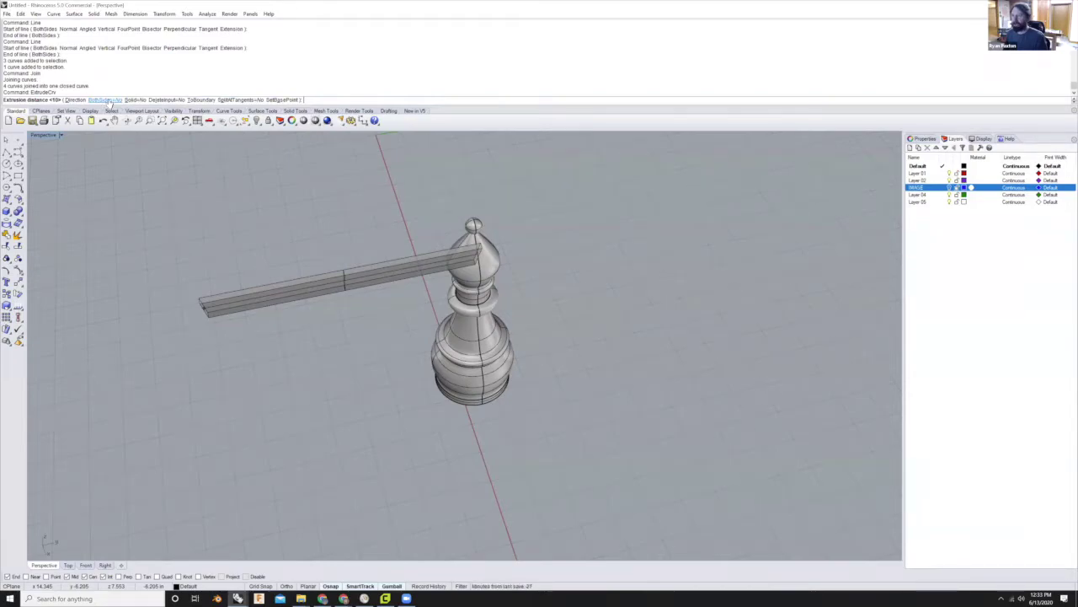
click(104, 99)
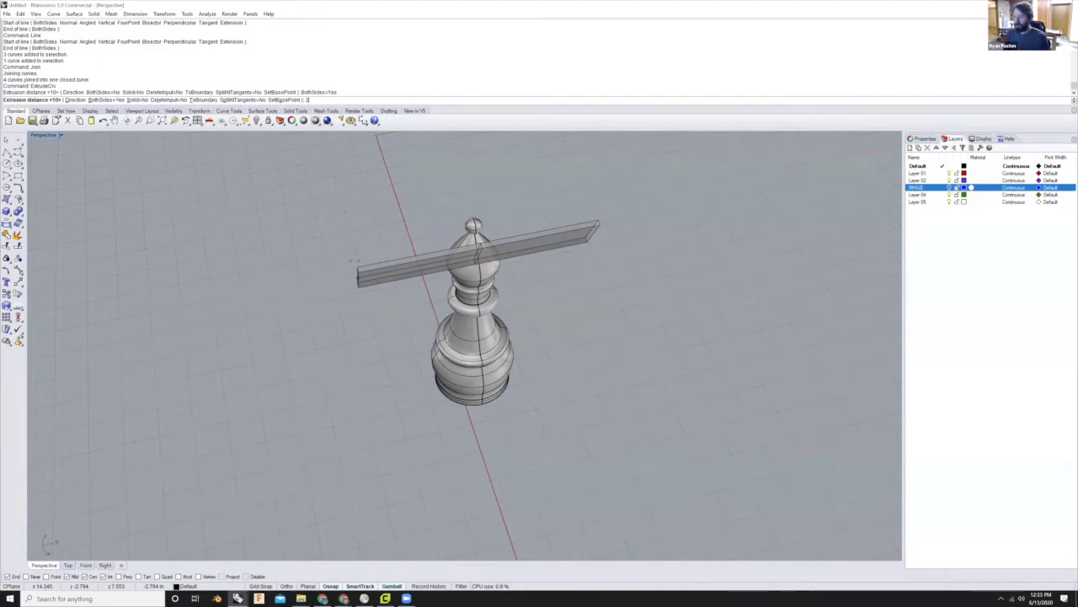
key(Return)
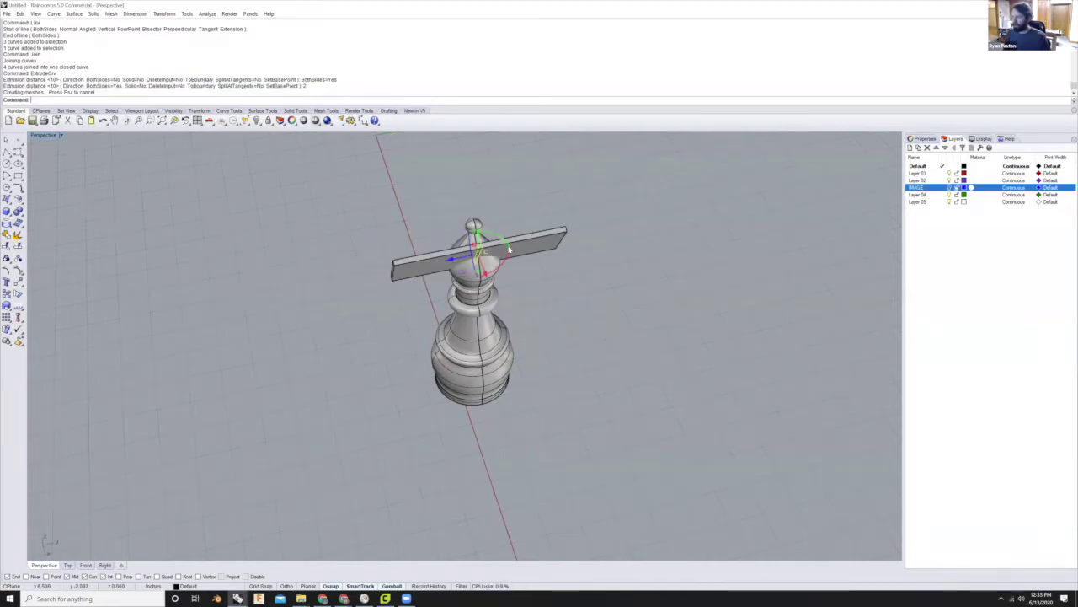
- Examine from several angles how the extruded bar intersects the bishop's head
scroll(610, 236, up, 3)
right_drag(610, 237, 594, 258)
right_drag(549, 341, 625, 281)
scroll(624, 276, up, 3)
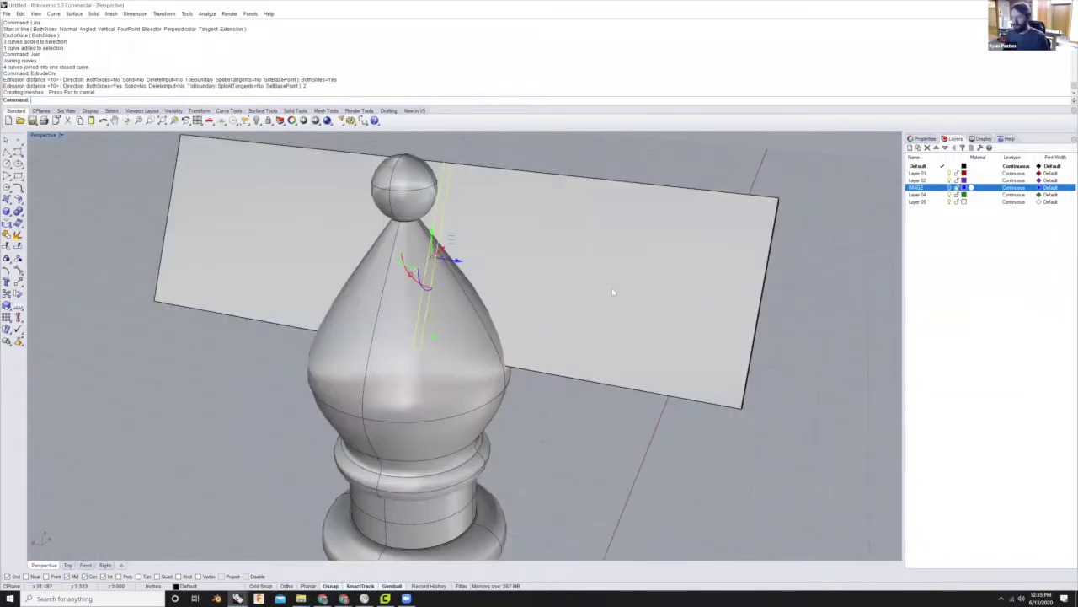
scroll(591, 305, down, 5)
scroll(590, 305, up, 5)
right_drag(590, 305, 472, 288)
scroll(472, 288, up, 2)
- Split the bishop body using the extruded bar as the cutting object
click(472, 289)
click(708, 430)
right_drag(472, 356, 473, 358)
right_drag(530, 299, 542, 248)
click(488, 286)
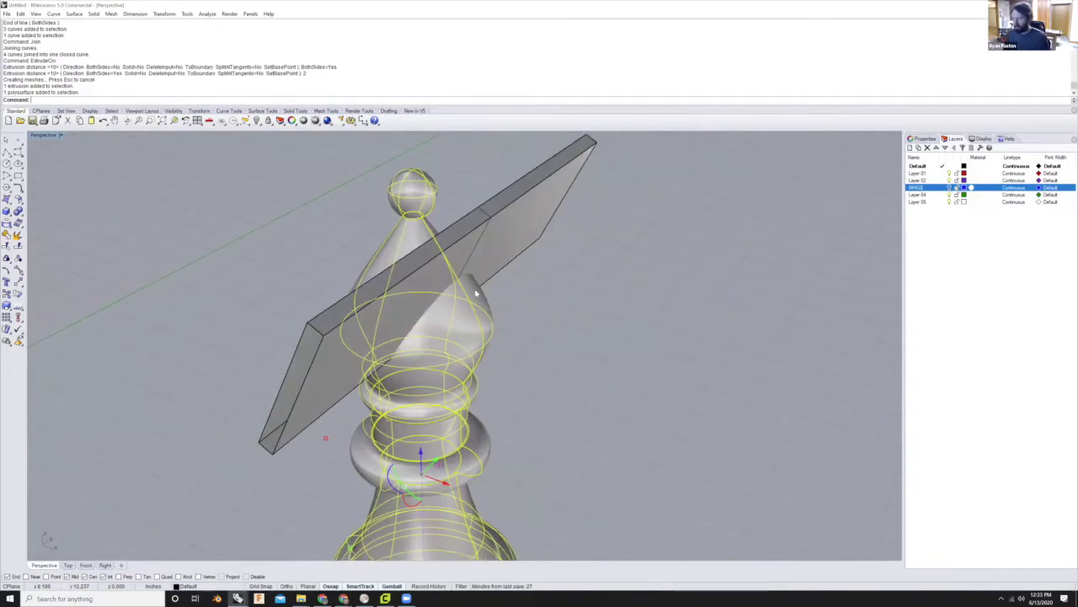
click(737, 499)
click(437, 415)
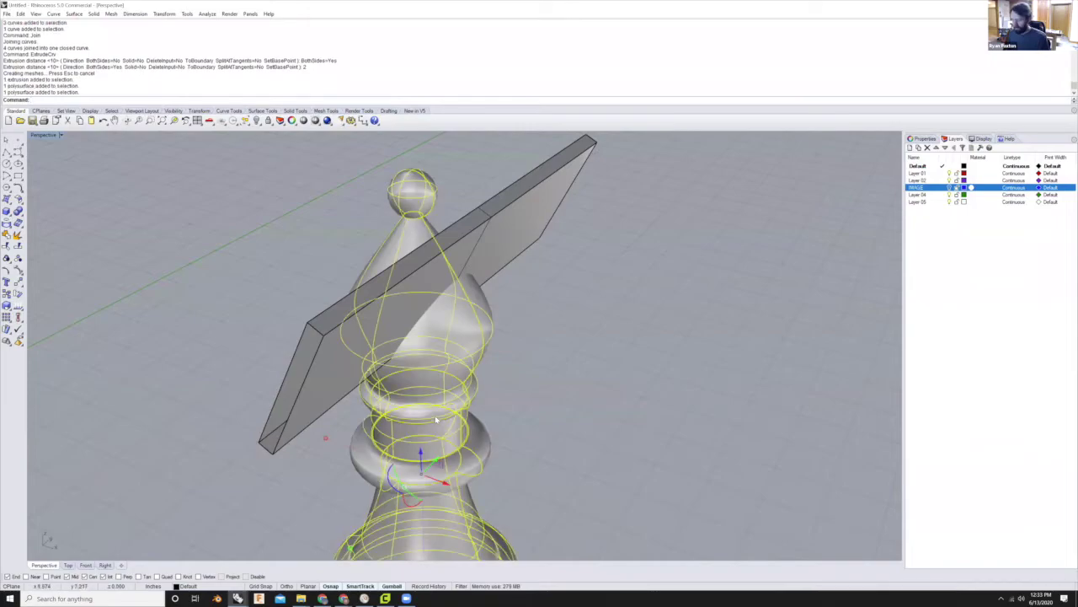
text(Split)
key(Return)
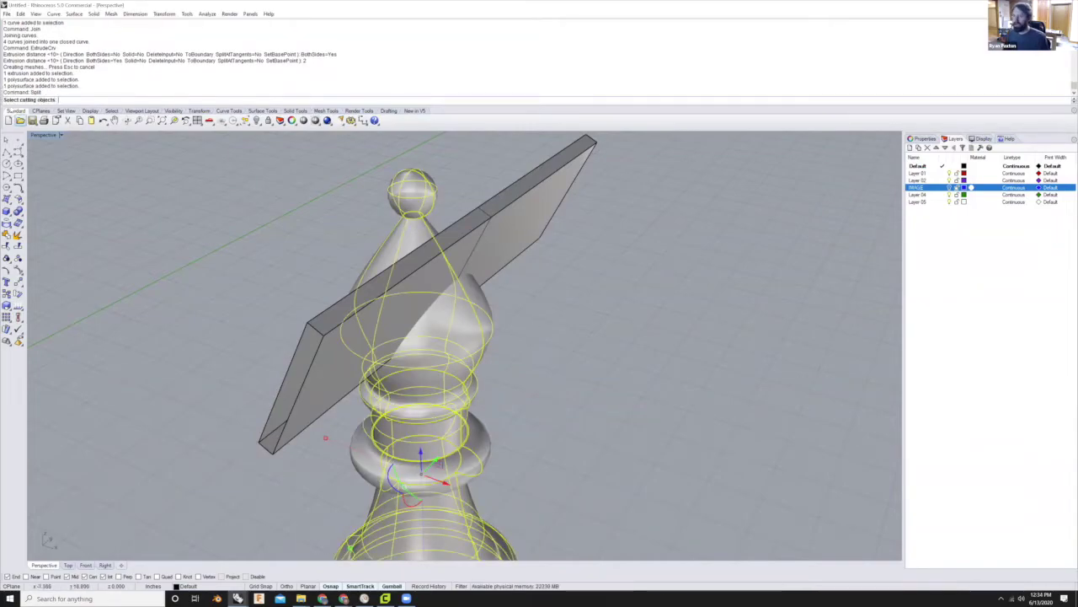
click(520, 199)
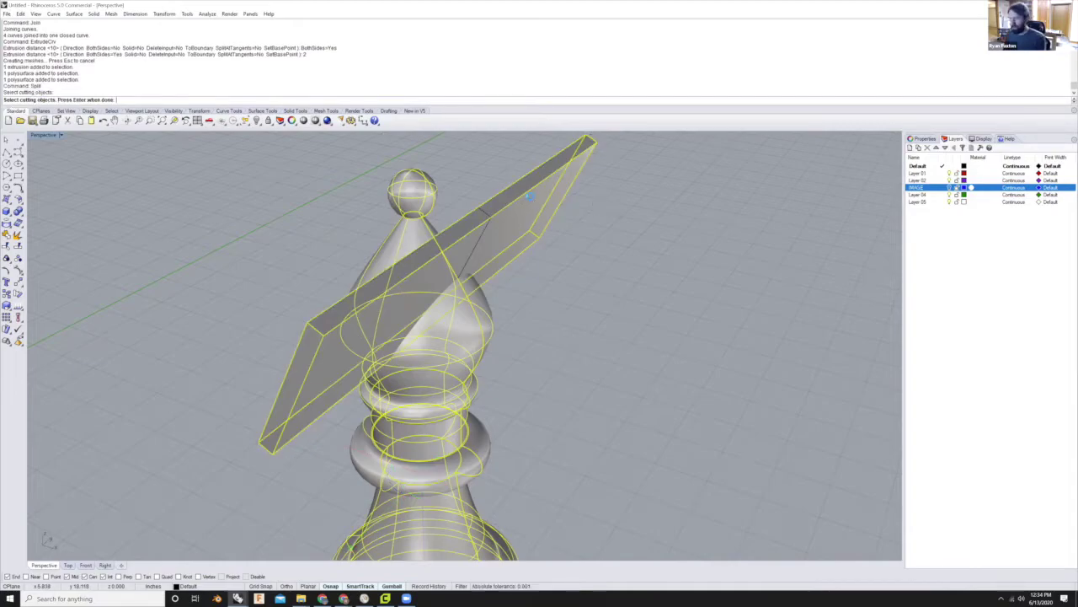
key(Return)
scroll(540, 262, down, 3)
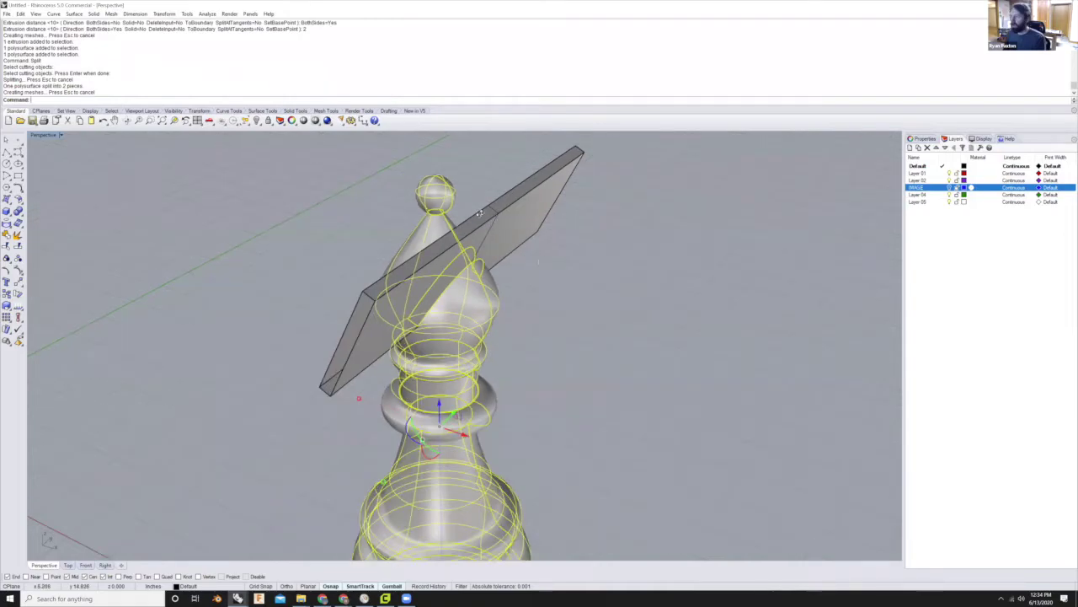
- Move the extruded bar away from the bishop's head to expose the split lines
scroll(540, 262, up, 5)
right_drag(585, 405, 595, 379)
click(594, 379)
right_drag(546, 221, 896, 241)
click(503, 241)
drag(484, 234, 600, 288)
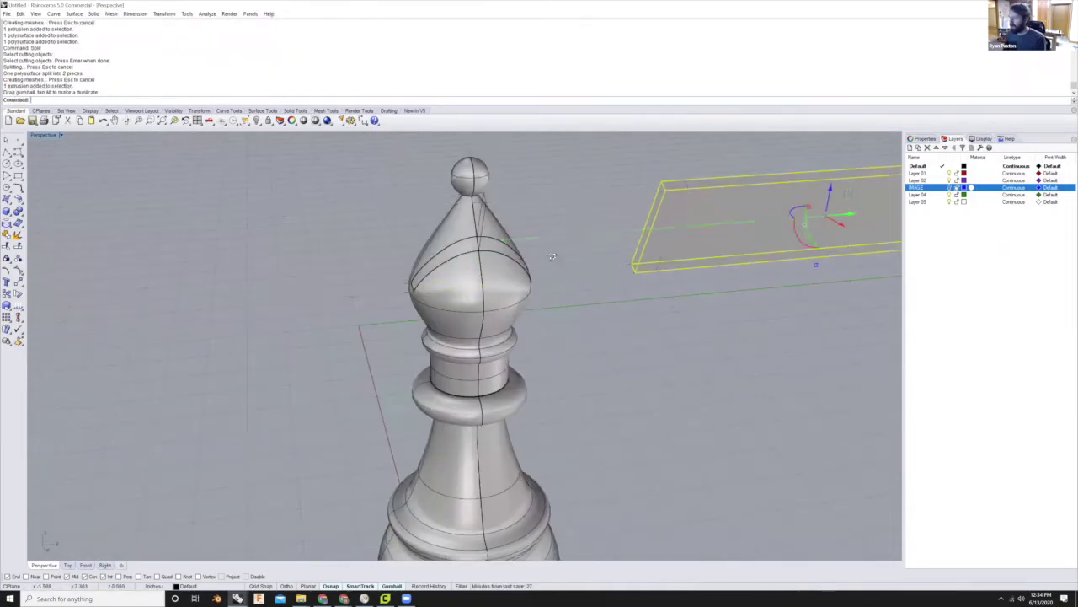
- Delete the split-off strip of surface from the bishop's head and examine the open notch
scroll(556, 271, up, 4)
right_drag(531, 272, 454, 277)
scroll(452, 258, up, 3)
click(455, 260)
scroll(444, 251, down, 3)
scroll(441, 251, up, 3)
key(Delete)
scroll(441, 250, up, 3)
scroll(382, 259, up, 4)
right_drag(434, 218, 449, 241)
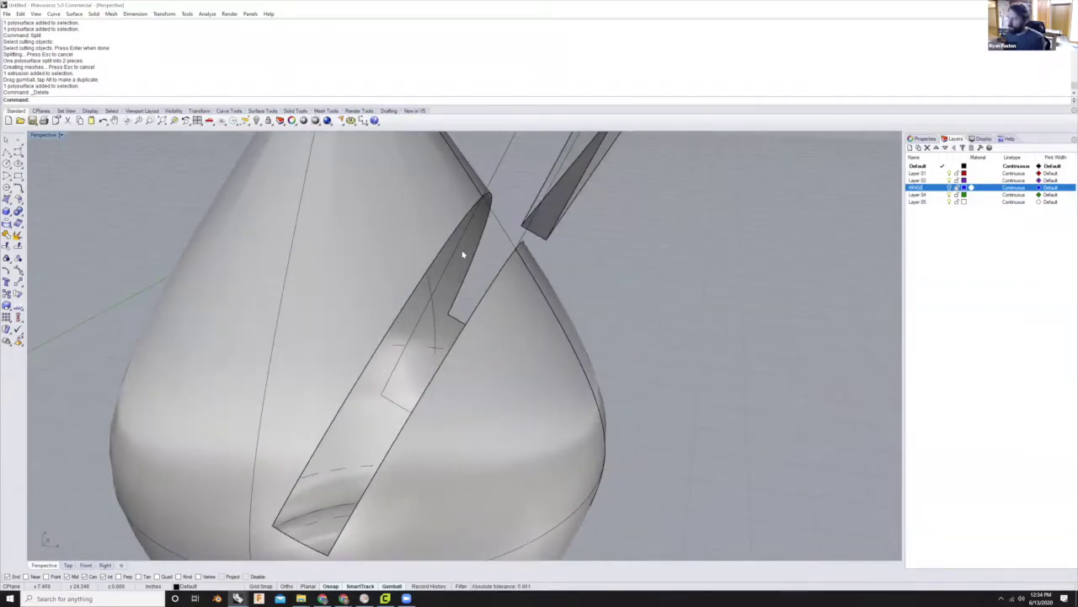
scroll(446, 270, down, 3)
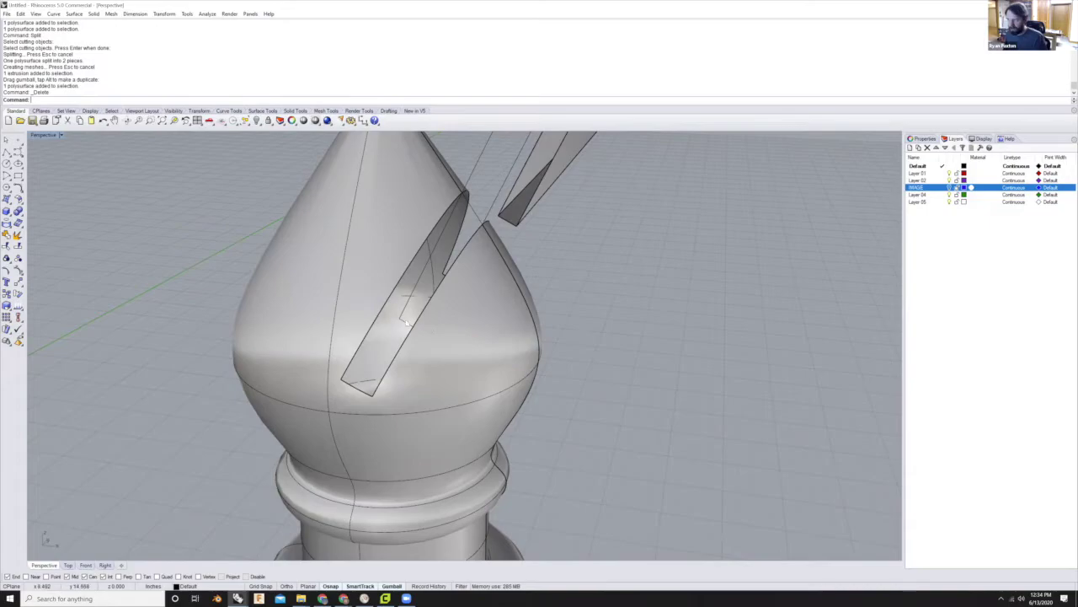
scroll(407, 323, down, 3)
mouse_move(407, 322)
right_down()
mouse_move(395, 305)
mouse_move(404, 312)
right_up()
- Undo the strip's deletion and the bar's move
key(ctrl+z)
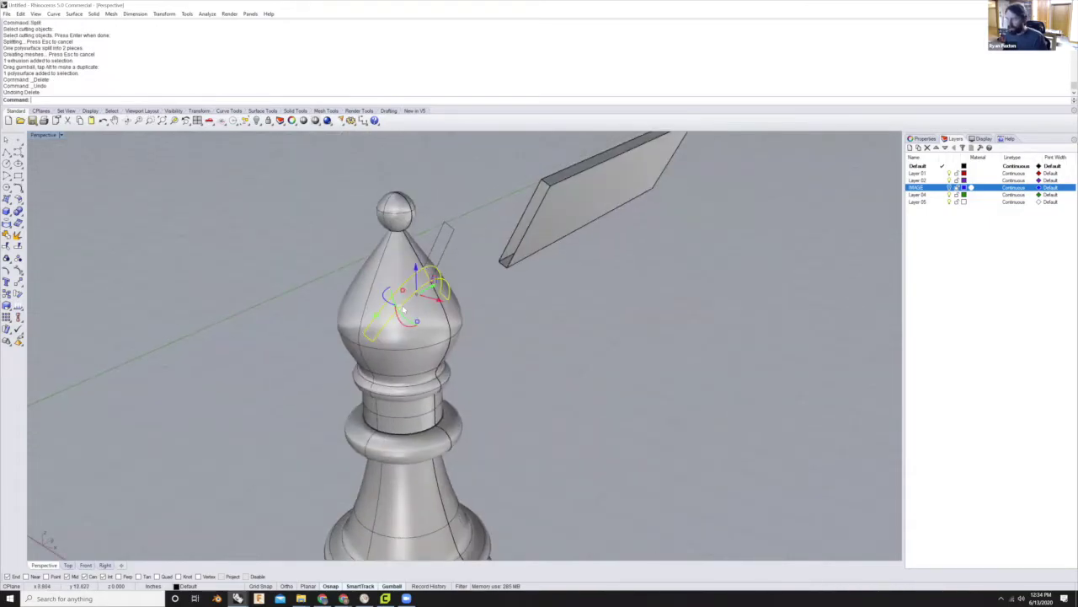
key(ctrl+z)
- Split the extruded bar using the bishop body as the cutting object
scroll(504, 244, up, 3)
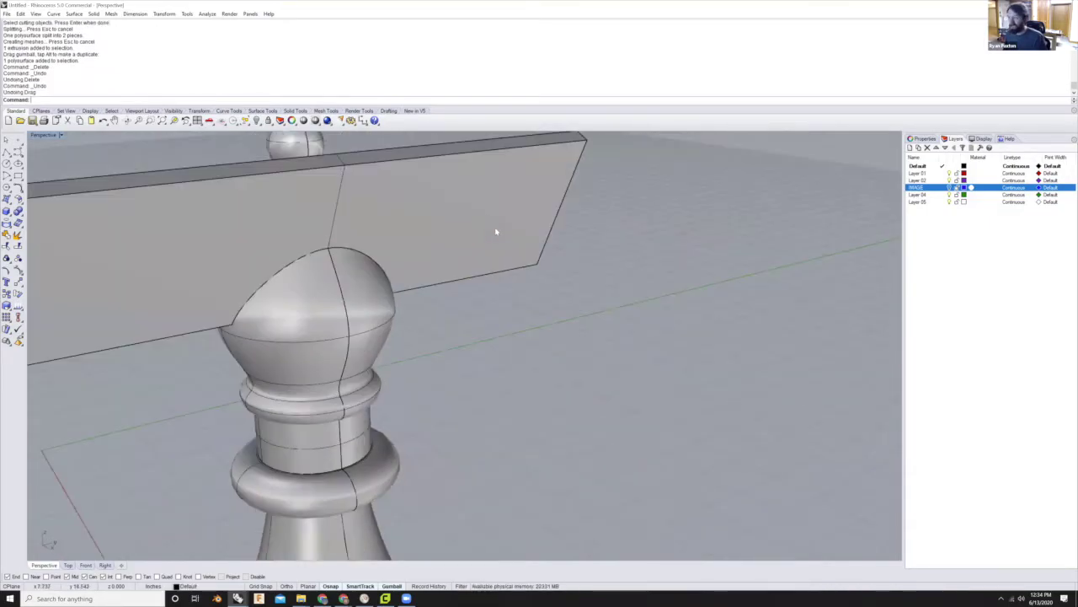
click(496, 232)
text(Spl)
key(Return)
click(358, 355)
key(Return)
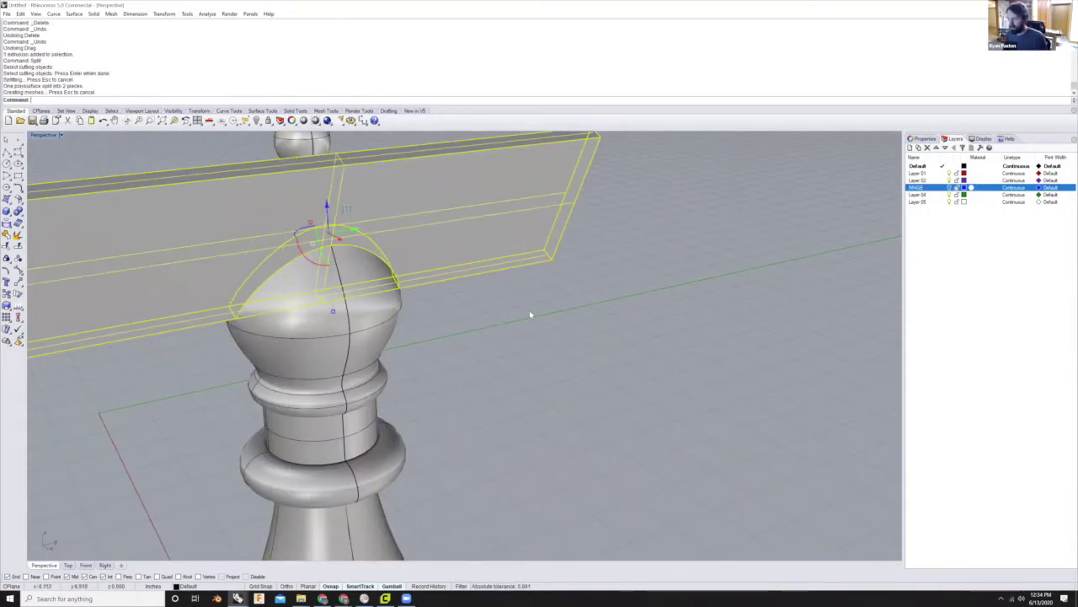
- Delete the part of the bar outside the bishop and the strip of head surface covering the notch
right_drag(540, 322, 500, 224)
click(499, 224)
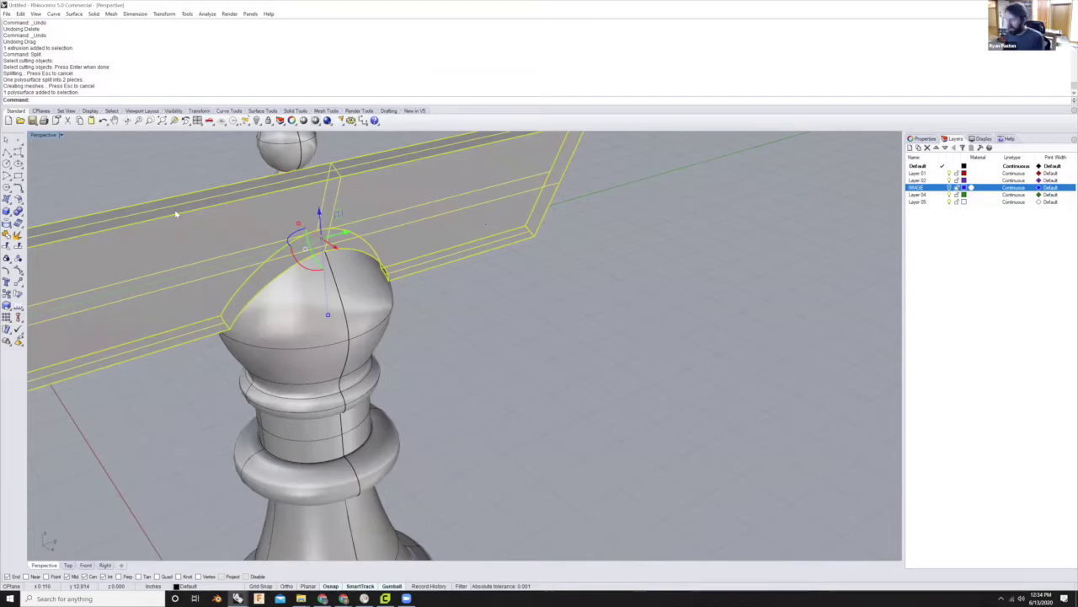
key(Delete)
scroll(453, 253, up, 5)
click(452, 252)
key(Delete)
click(451, 253)
key(Delete)
key(ctrl+z)
click(453, 251)
key(Delete)
- Join the bishop body with the remaining bar piece that forms the notch walls
right_drag(474, 253, 419, 289)
click(412, 262)
click(336, 221)
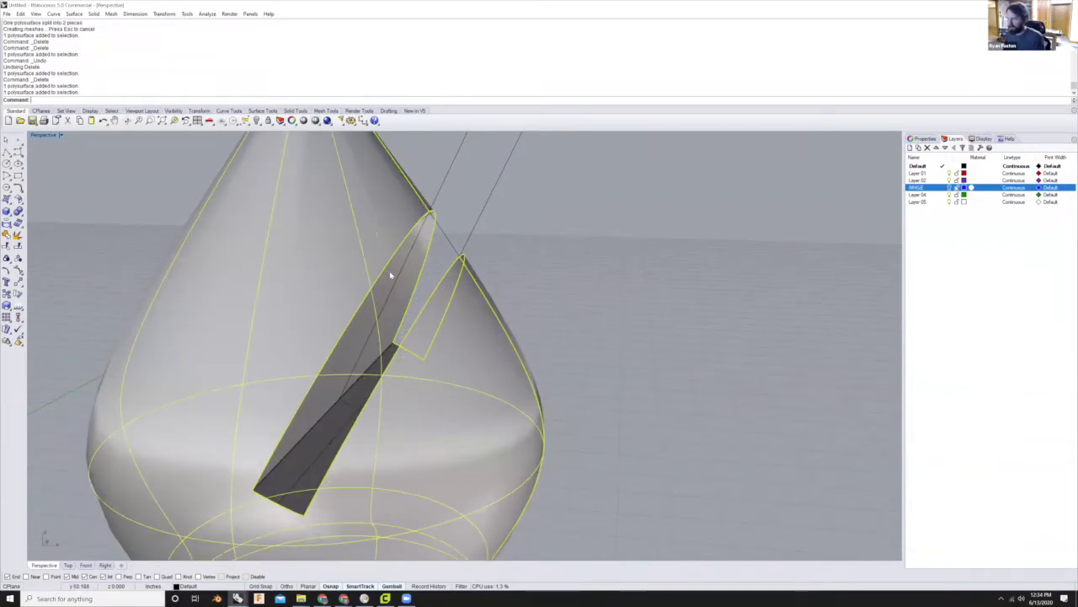
scroll(390, 274, up, 2)
shift+click(397, 282)
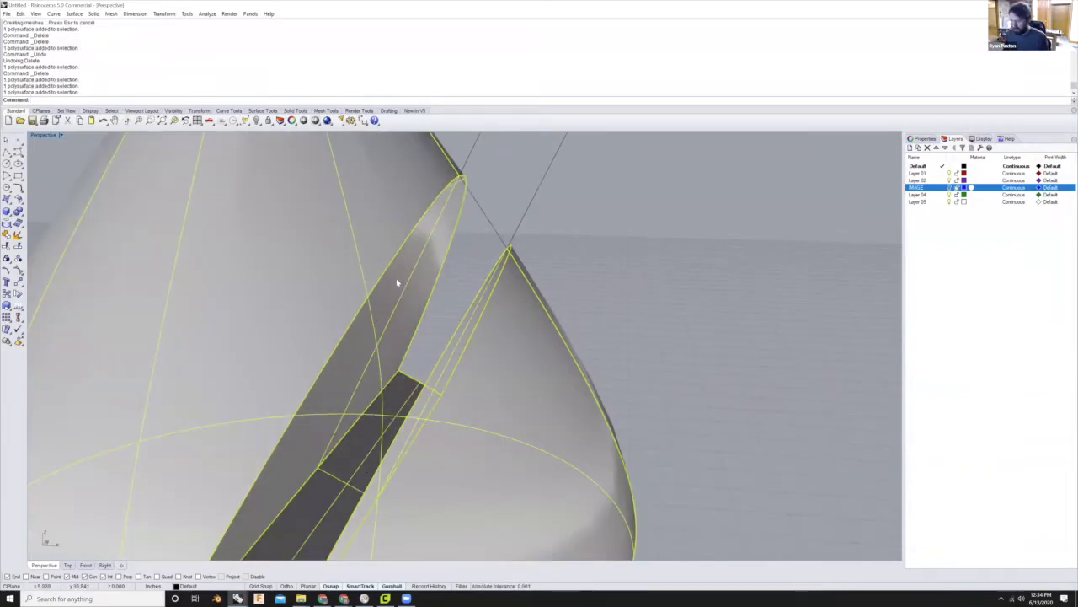
text(join)
key(Return)
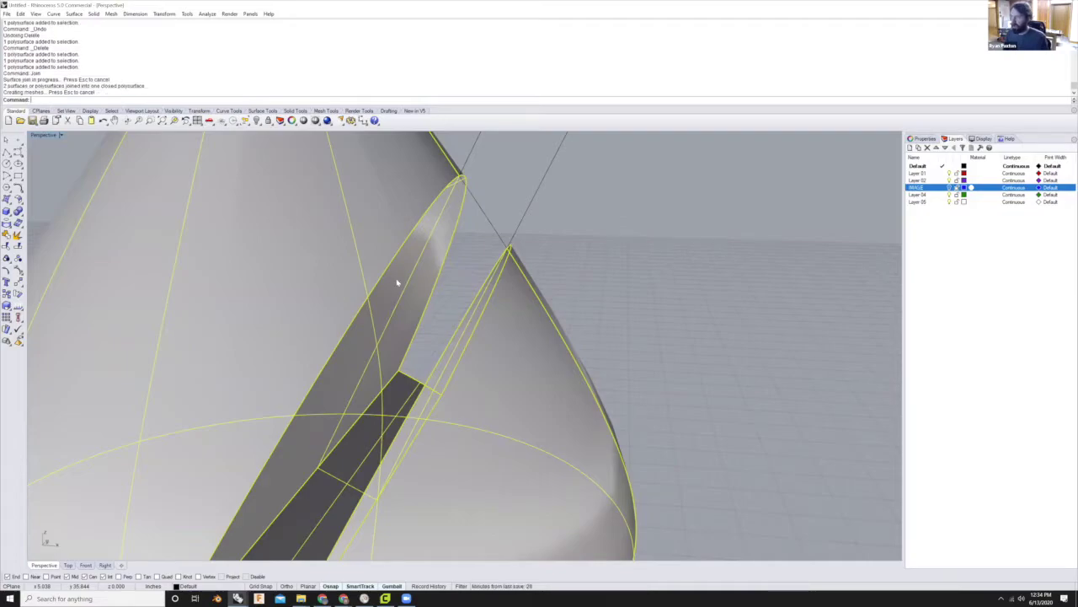
- Check the joined bishop's object type in its properties
click(924, 138)
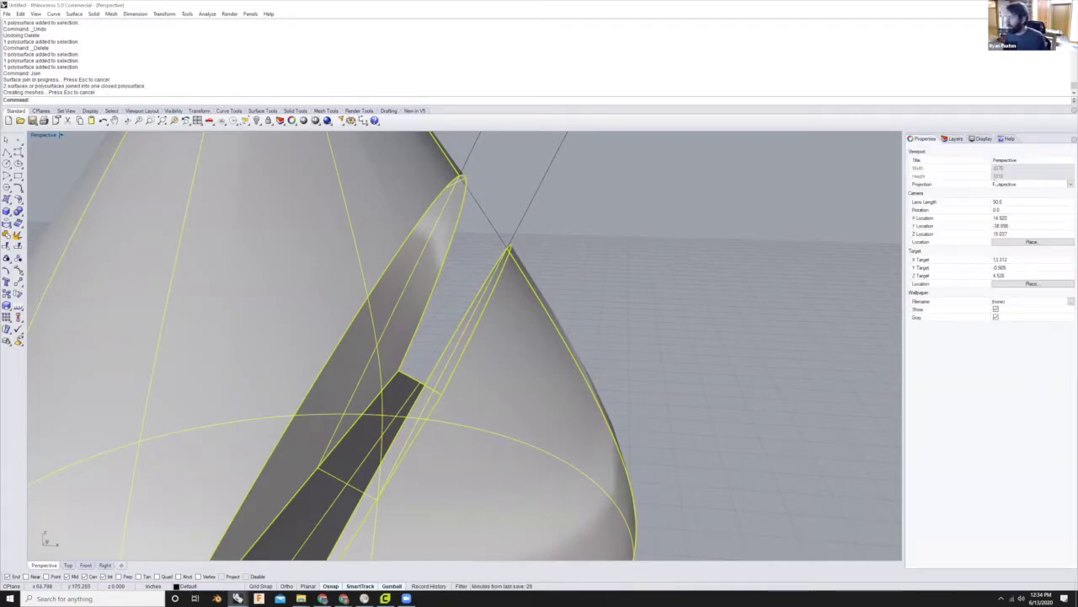
scroll(604, 267, down, 4)
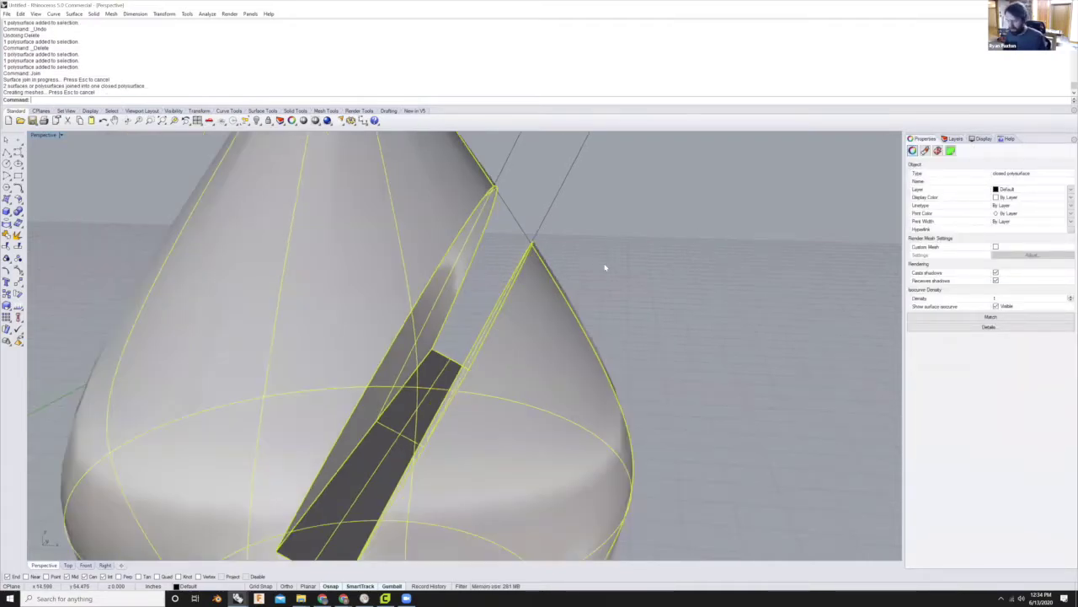
scroll(604, 267, up, 3)
- Undo the join, the deletions and both splits to restore the whole bishop and bar
key(ctrl+z)
key(ctrl+z)
key(ctrl+z)
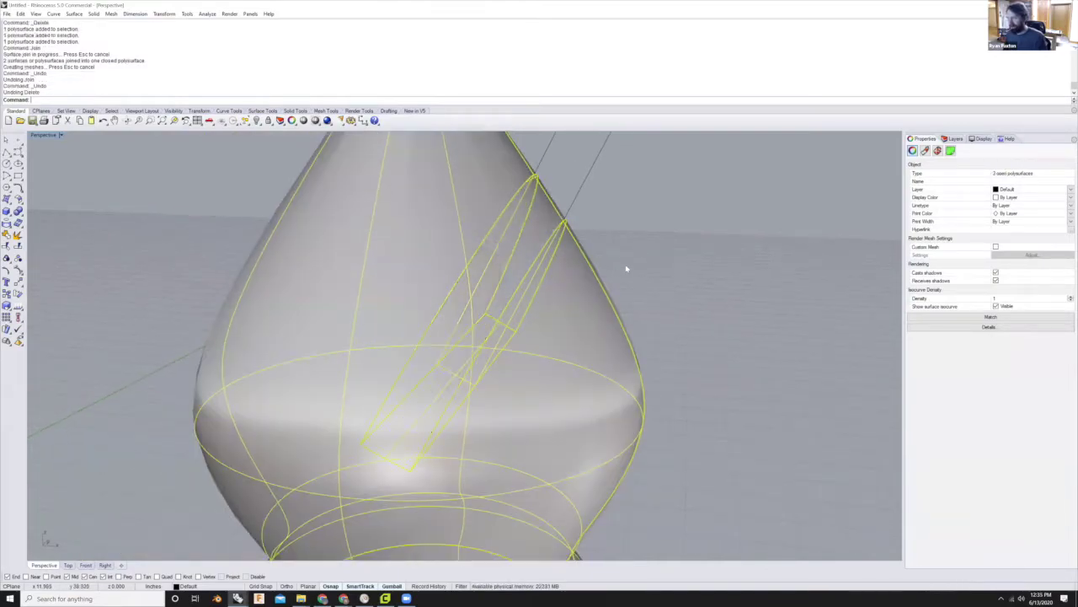
scroll(686, 368, down, 3)
key(ctrl+z)
key(ctrl+z)
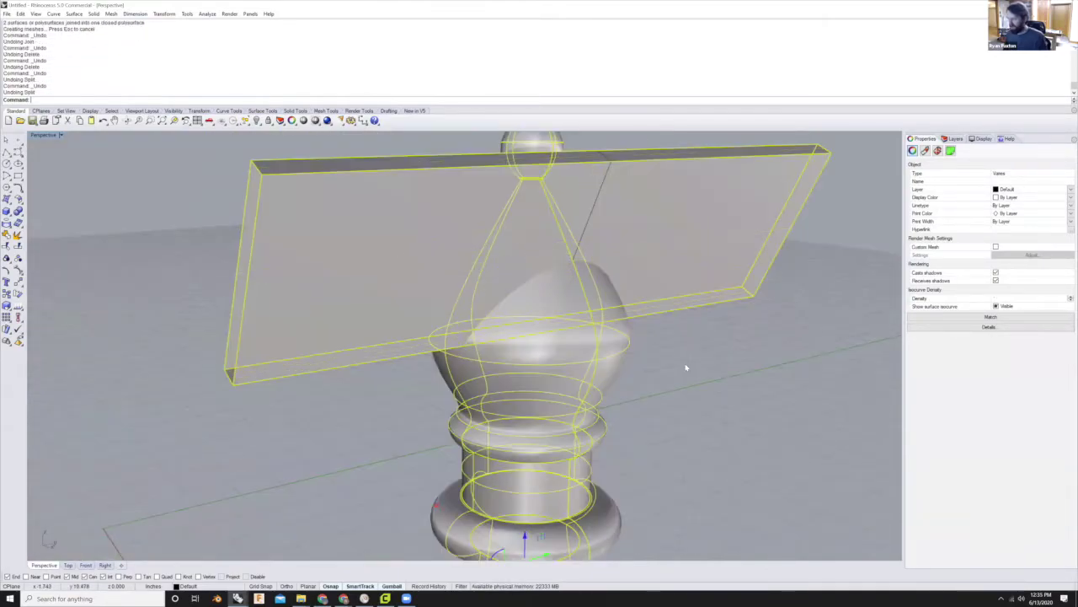
- Run Boolean Two Objects on the bishop body and the extruded bar
scroll(654, 366, down, 2)
right_drag(654, 367, 603, 374)
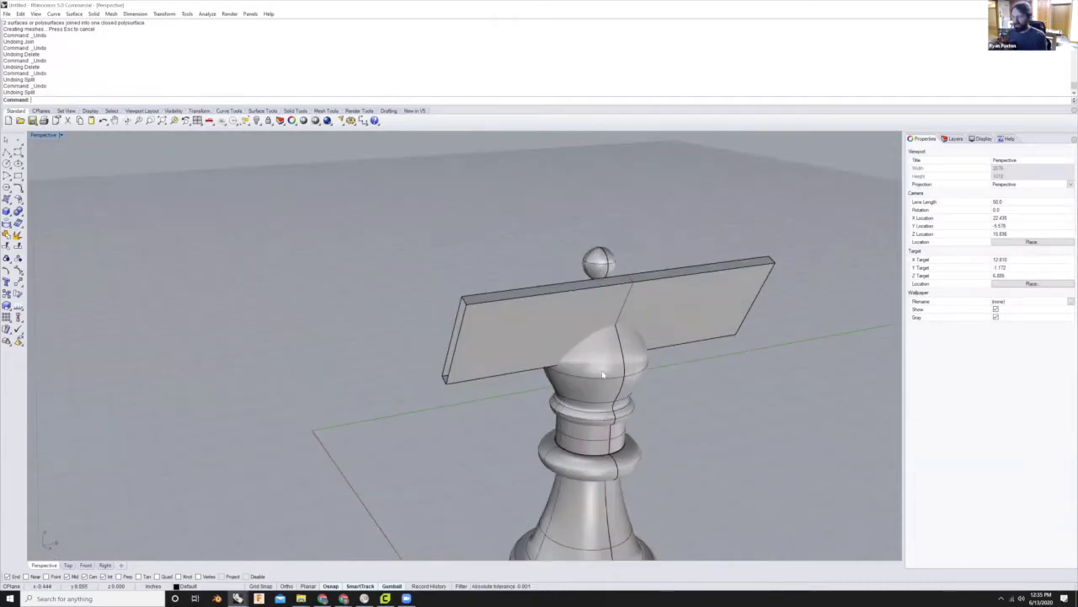
right_drag(587, 266, 607, 242)
scroll(655, 397, up, 3)
scroll(655, 398, down, 2)
click(649, 403)
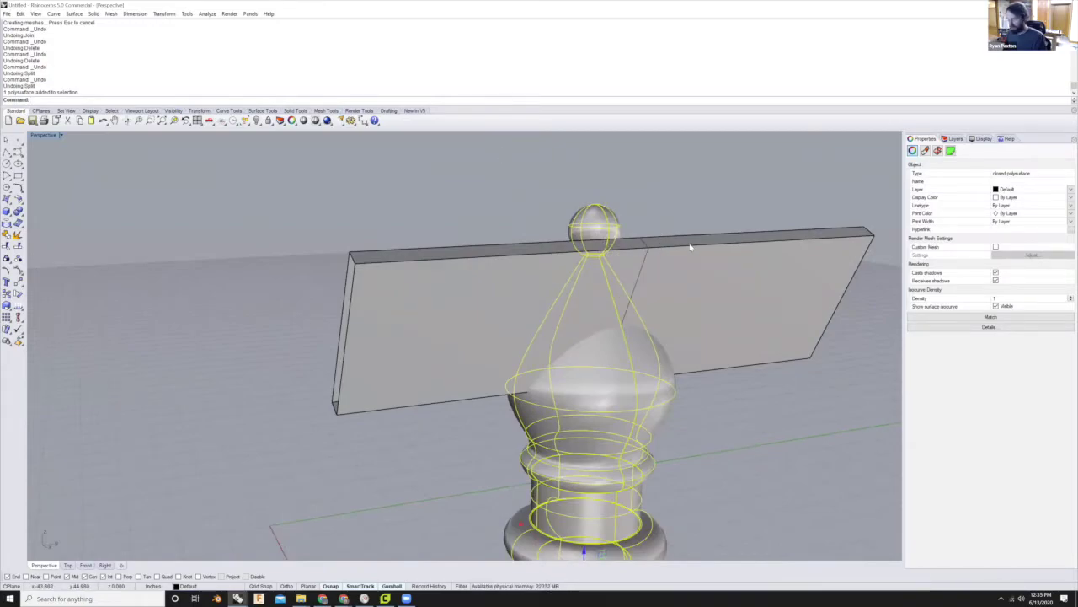
shift+click(552, 310)
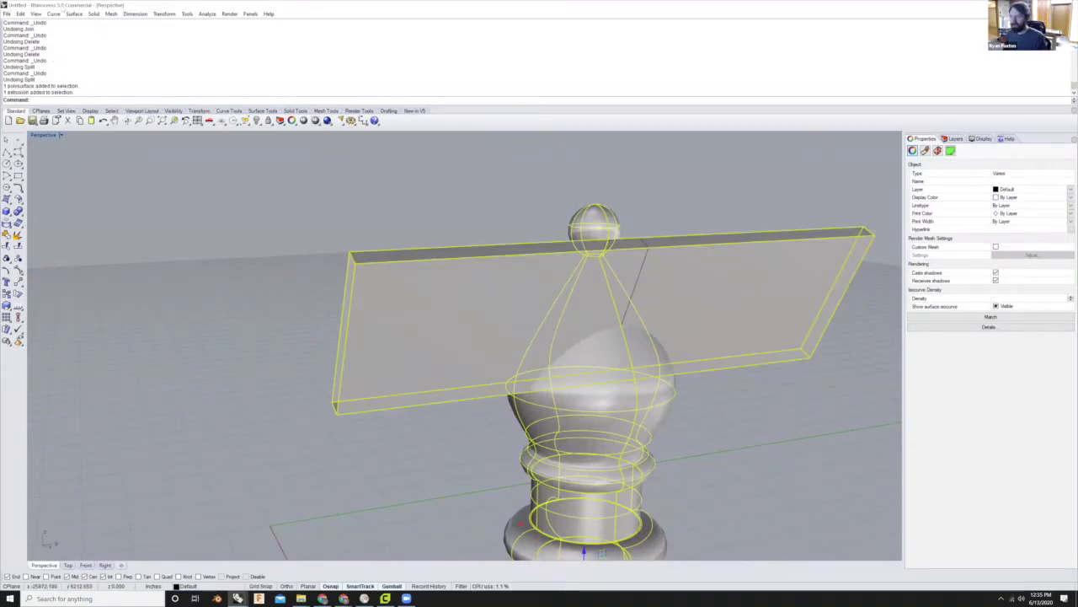
click(94, 14)
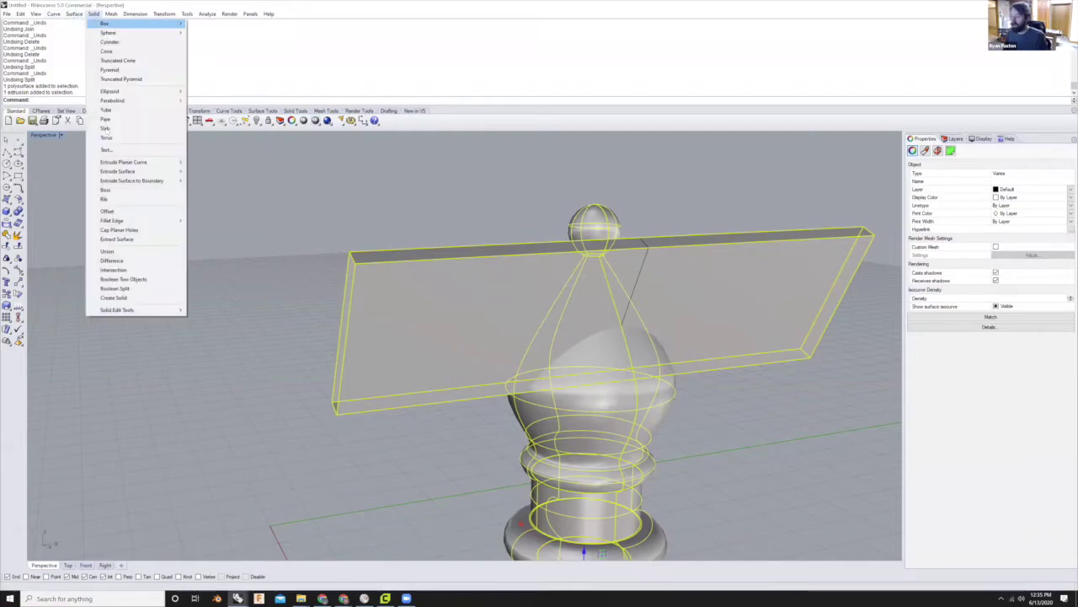
click(123, 278)
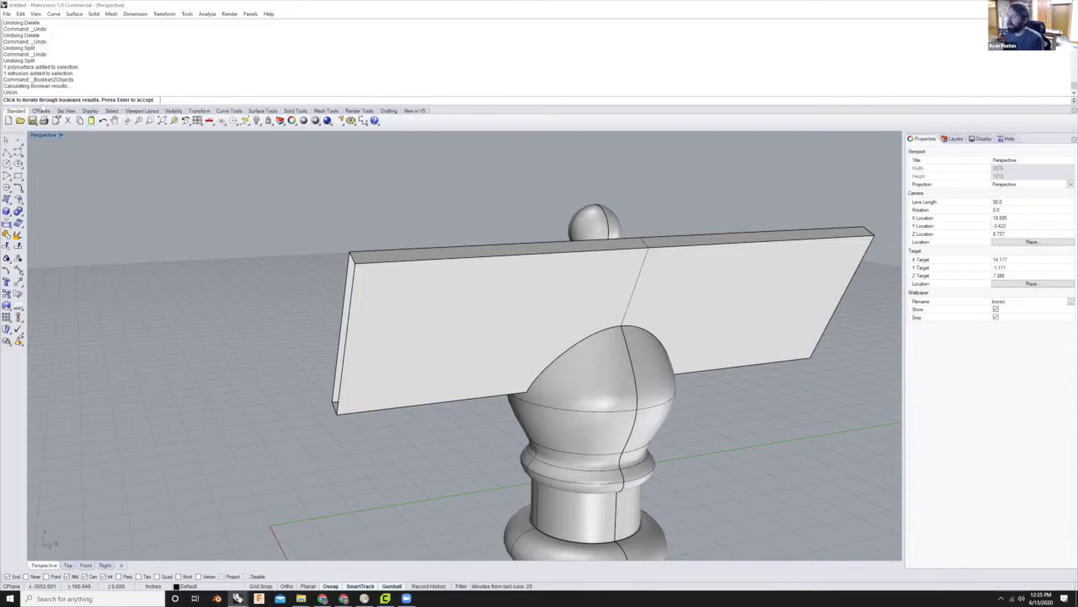
scroll(395, 246, down, 6)
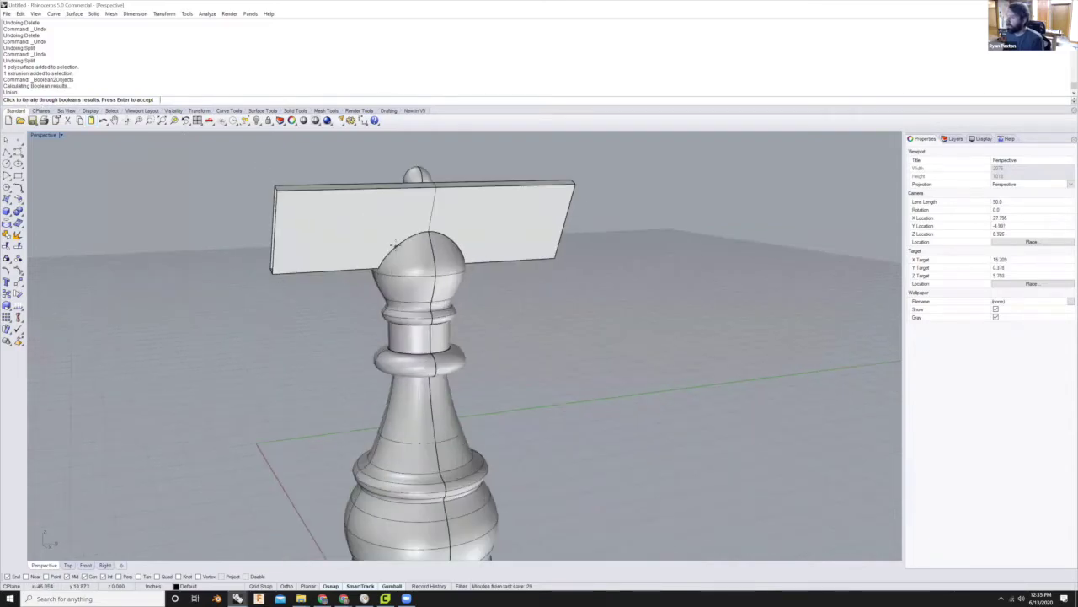
scroll(406, 247, up, 2)
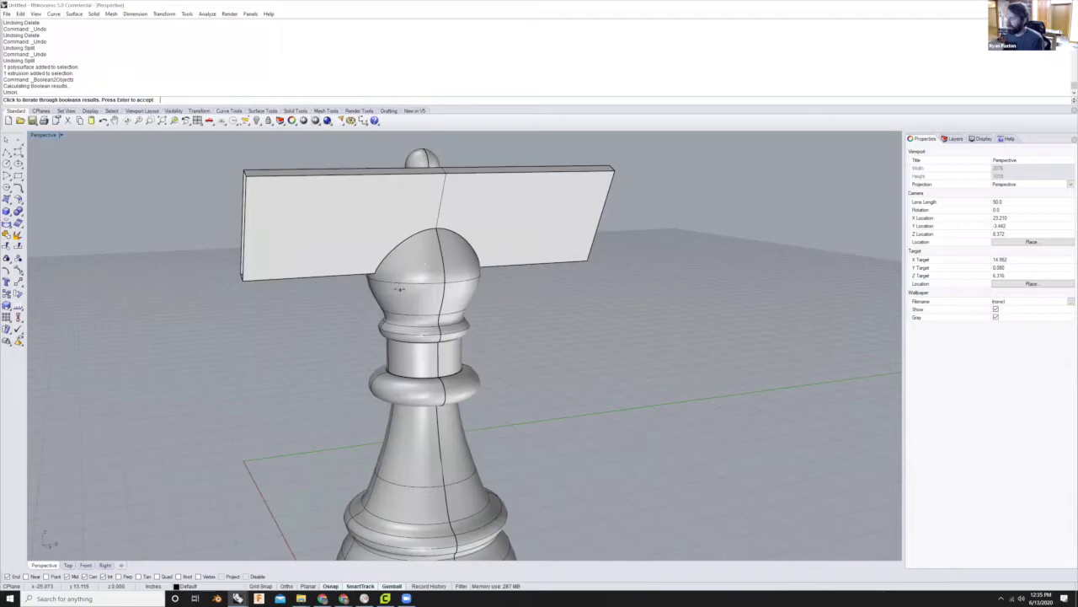
- Preview the intersection, A minus B, B minus A, inverse intersection and union results of the Boolean in turn
click(399, 289)
right_drag(401, 290, 486, 275)
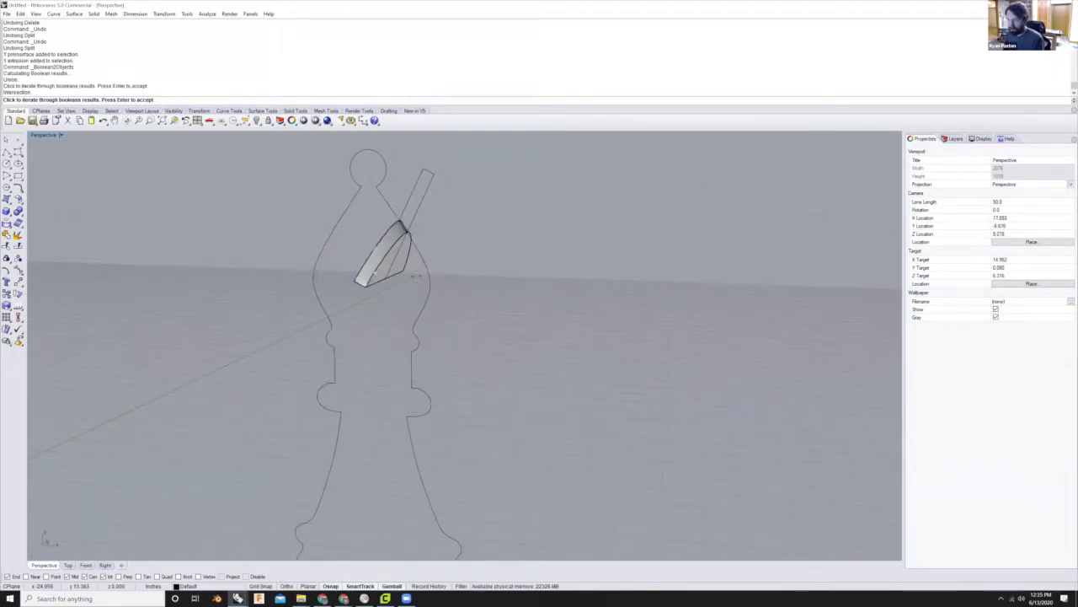
click(488, 278)
scroll(470, 237, up, 4)
right_drag(470, 236, 462, 272)
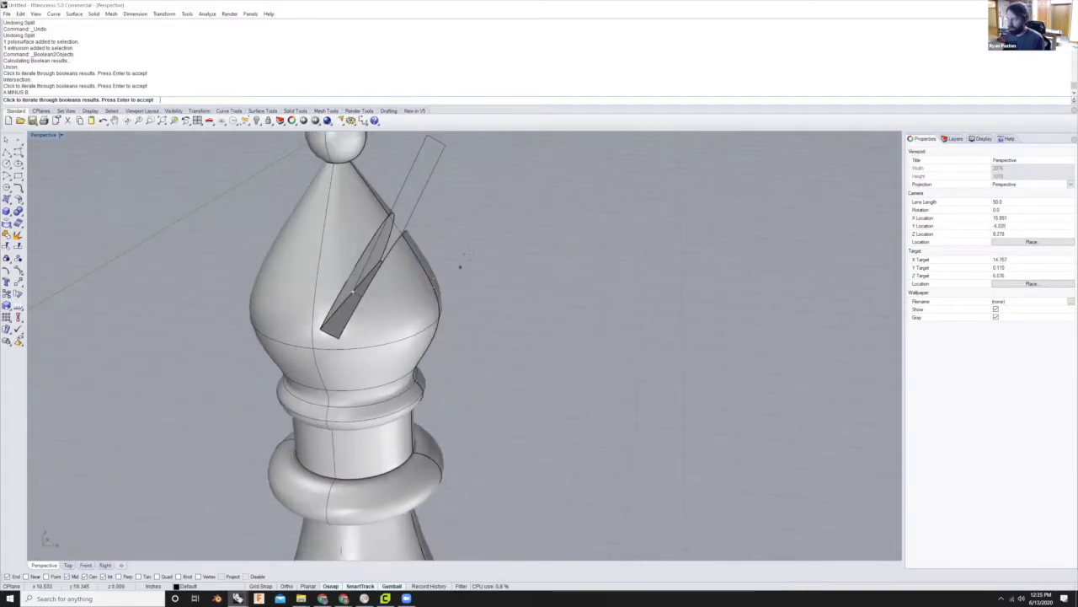
scroll(459, 267, down, 3)
scroll(480, 257, up, 1)
click(496, 254)
mouse_move(497, 257)
right_down()
mouse_move(516, 285)
mouse_move(494, 273)
right_up()
click(517, 287)
right_drag(561, 270, 605, 274)
right_drag(409, 268, 556, 270)
click(556, 269)
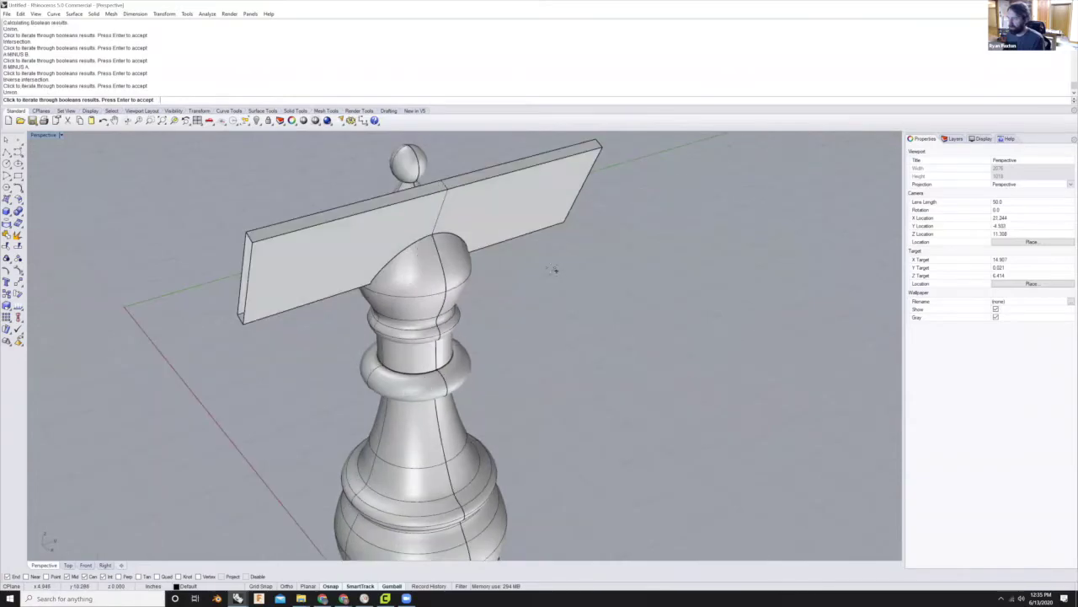
- Accept the A minus B result to subtract the bar from the bishop's head
click(513, 270)
click(516, 270)
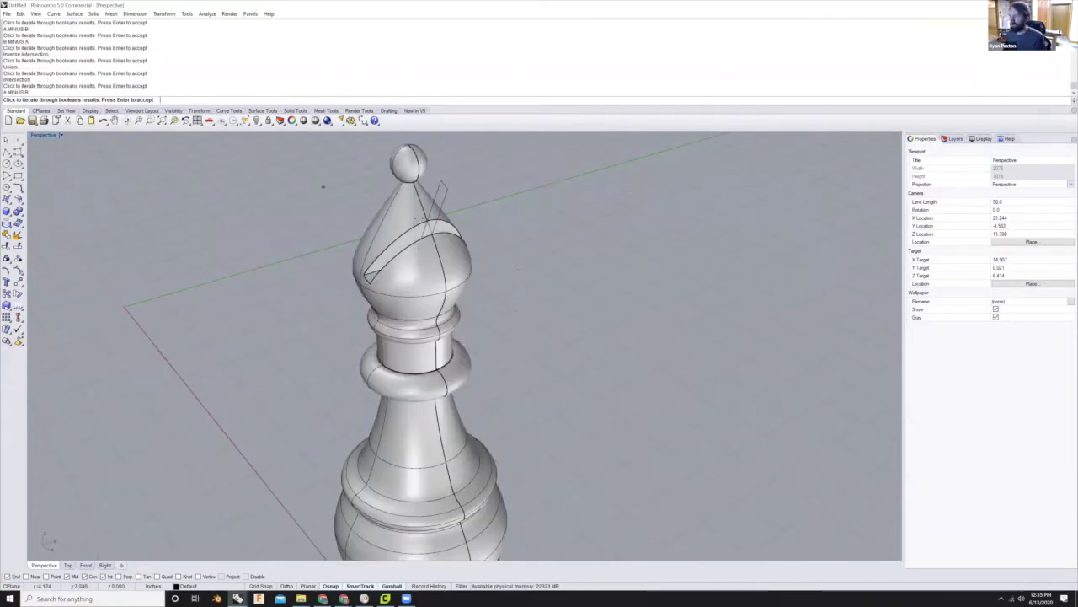
scroll(496, 225, up, 3)
right_drag(497, 226, 961, 327)
key(Return)
- Select the cut bishop and examine the slanted notch in its head up close and from several angles
scroll(462, 228, down, 2)
scroll(452, 239, up, 5)
click(452, 240)
scroll(452, 240, down, 3)
scroll(484, 295, up, 6)
scroll(612, 242, down, 8)
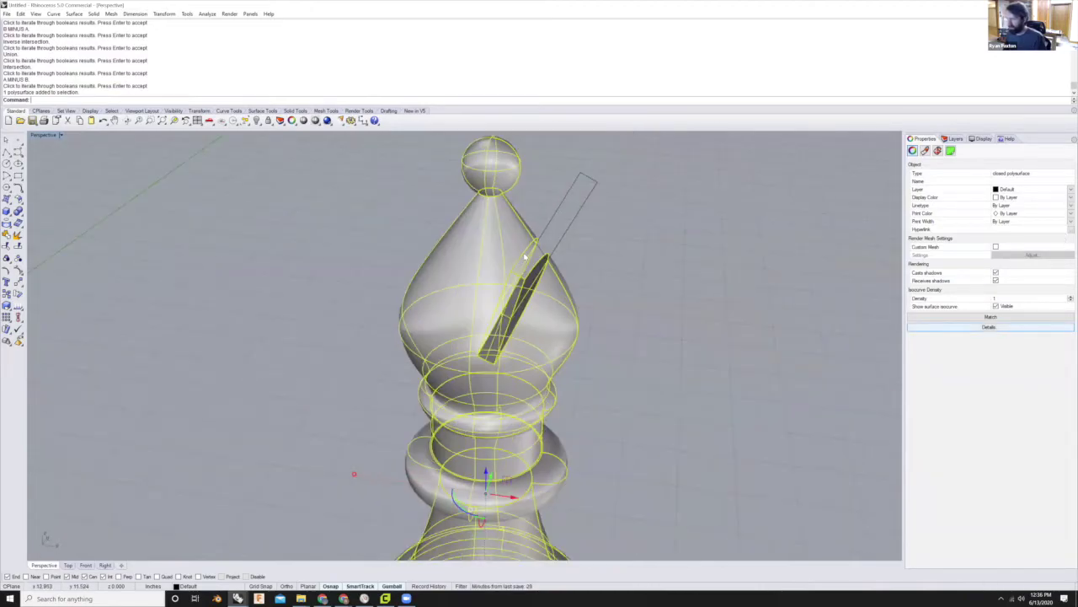
scroll(613, 242, up, 6)
right_drag(554, 253, 517, 346)
scroll(581, 231, down, 4)
- Reselect the whole bishop and examine its body and the underside of its base
click(581, 231)
scroll(523, 297, up, 2)
click(524, 300)
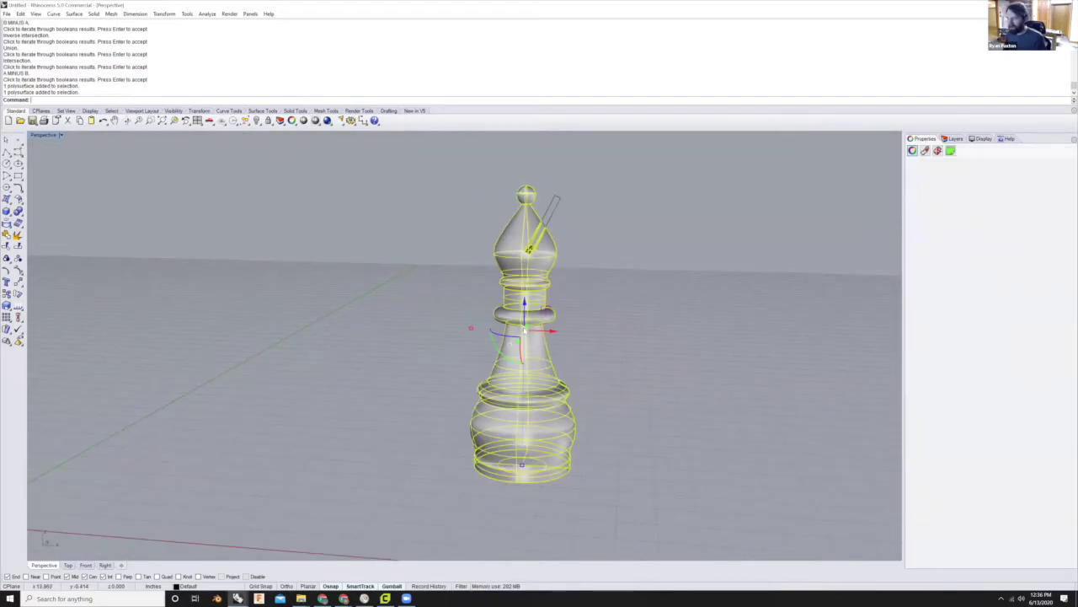
scroll(518, 308, down, 6)
scroll(522, 327, up, 6)
scroll(539, 433, down, 2)
scroll(516, 429, up, 8)
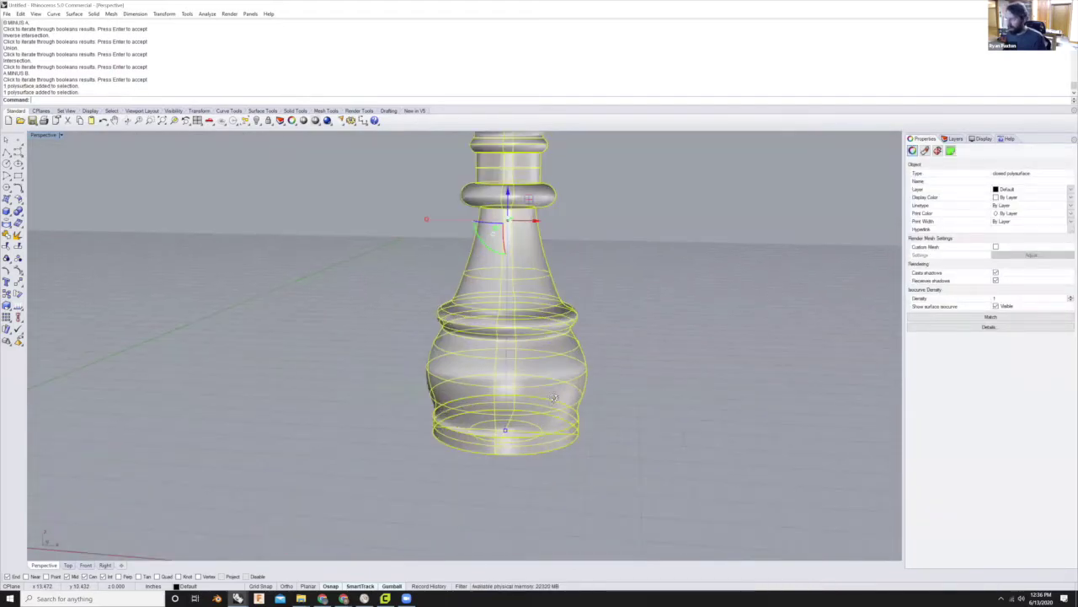
scroll(515, 429, down, 8)
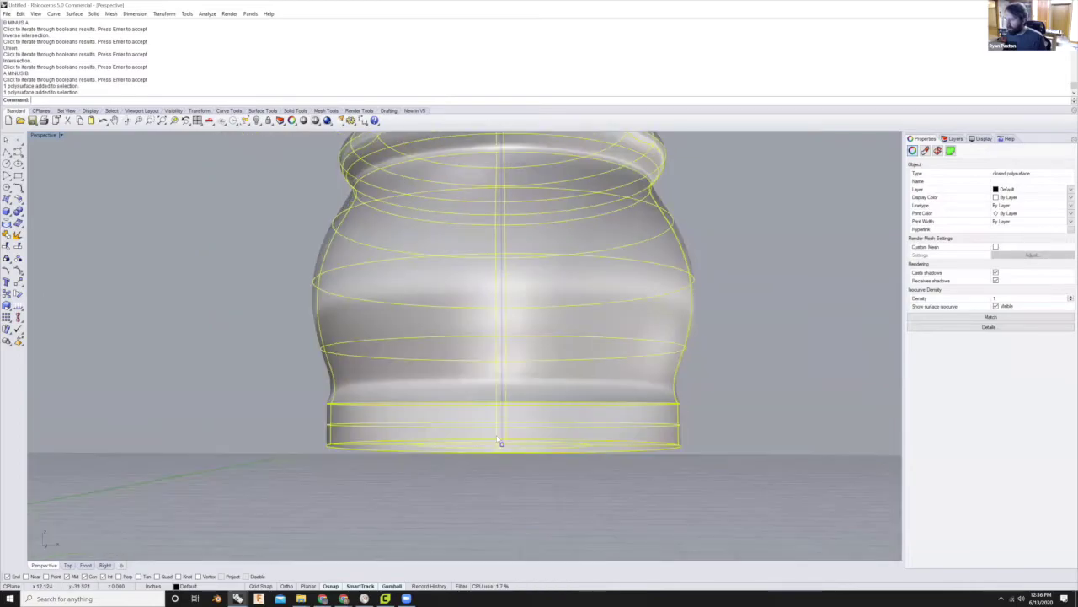
scroll(511, 448, up, 5)
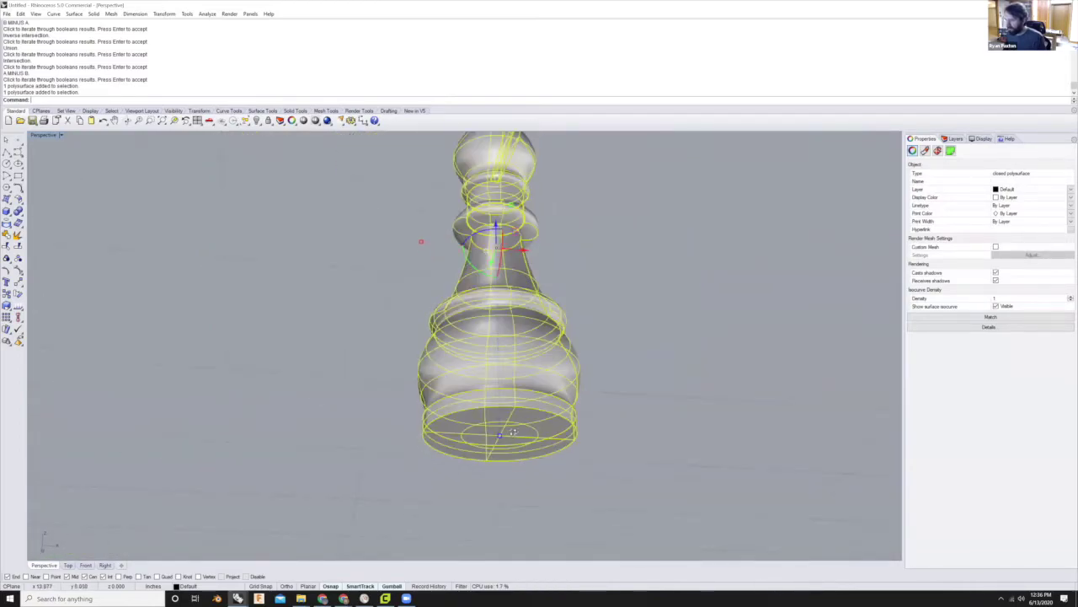
- Try to chamfer the bottom edge of the bishop's base with the curve Chamfer command
scroll(431, 455, up, 5)
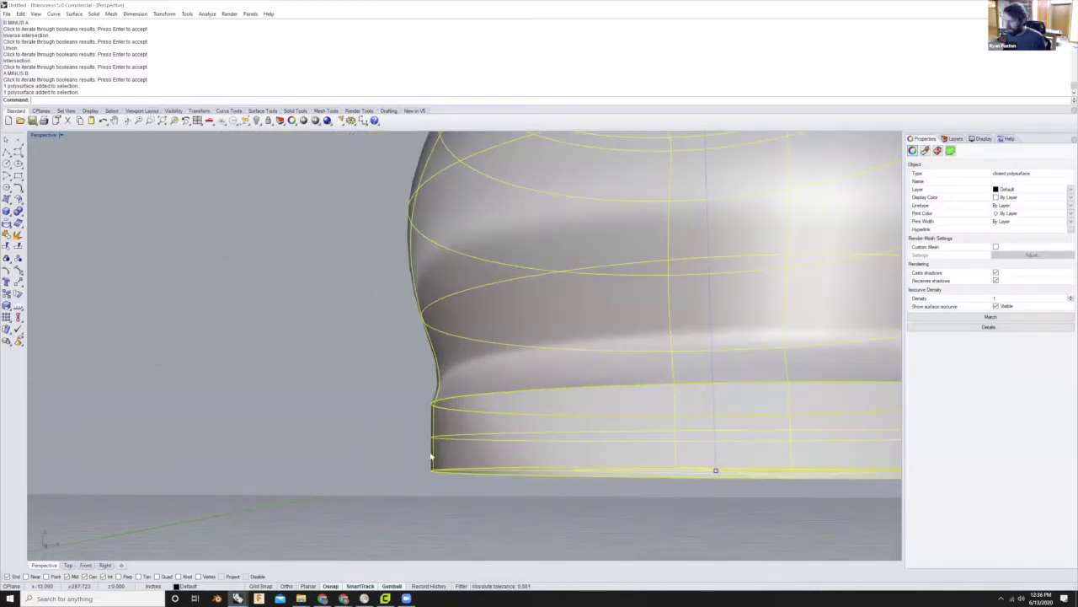
scroll(435, 444, down, 2)
scroll(441, 447, up, 2)
right_drag(403, 395, 407, 388)
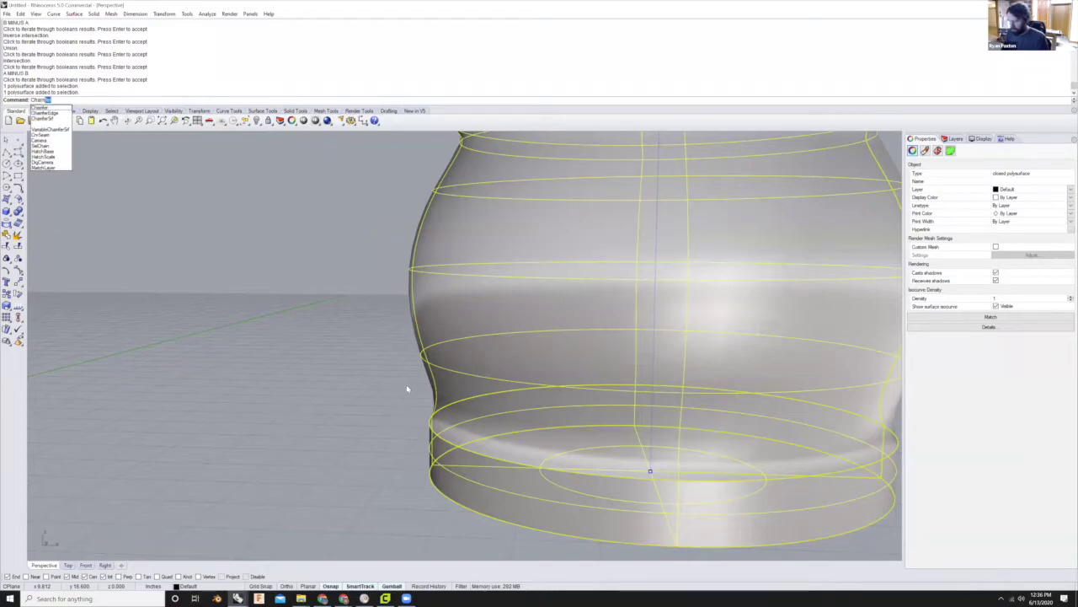
key(Return)
scroll(459, 448, down, 2)
right_drag(460, 447, 457, 438)
scroll(424, 428, up, 3)
click(418, 428)
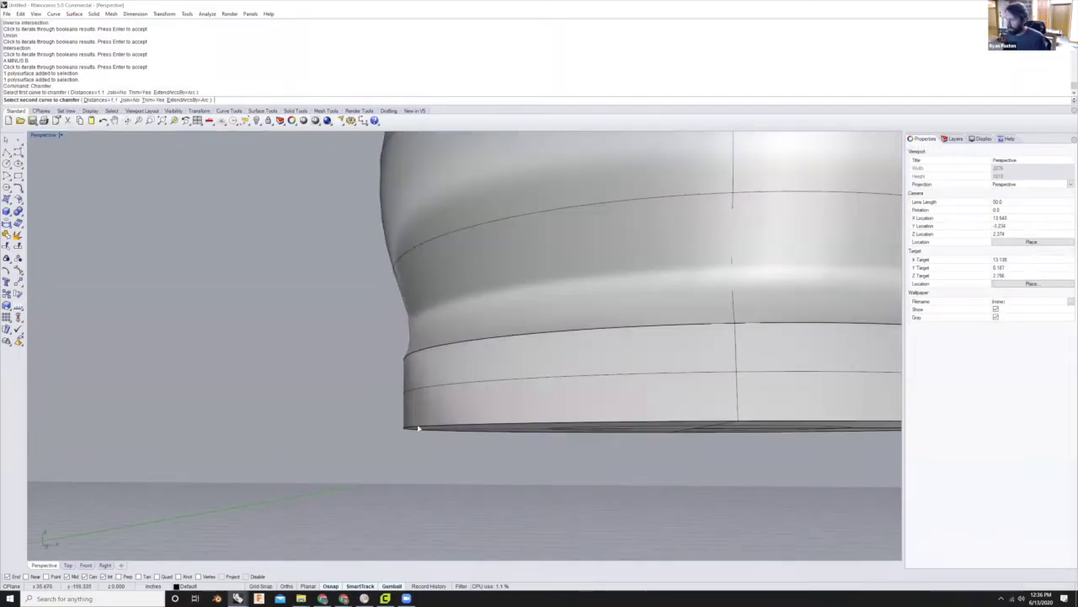
click(435, 419)
click(436, 418)
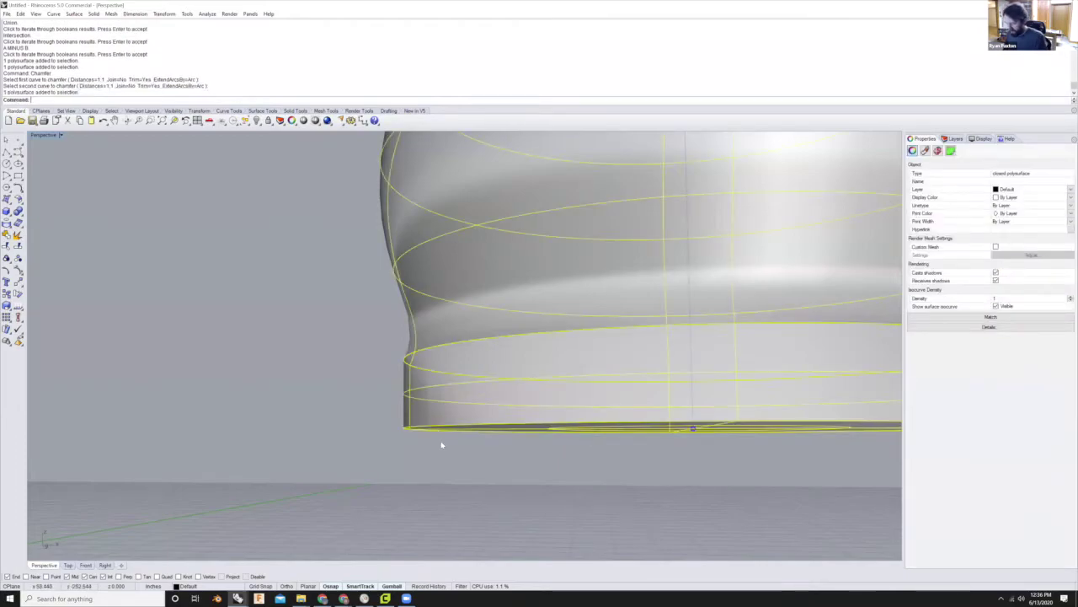
- Start ChamferEdge and select the circular bottom edge of the bishop's base
scroll(441, 441, down, 3)
text(ch)
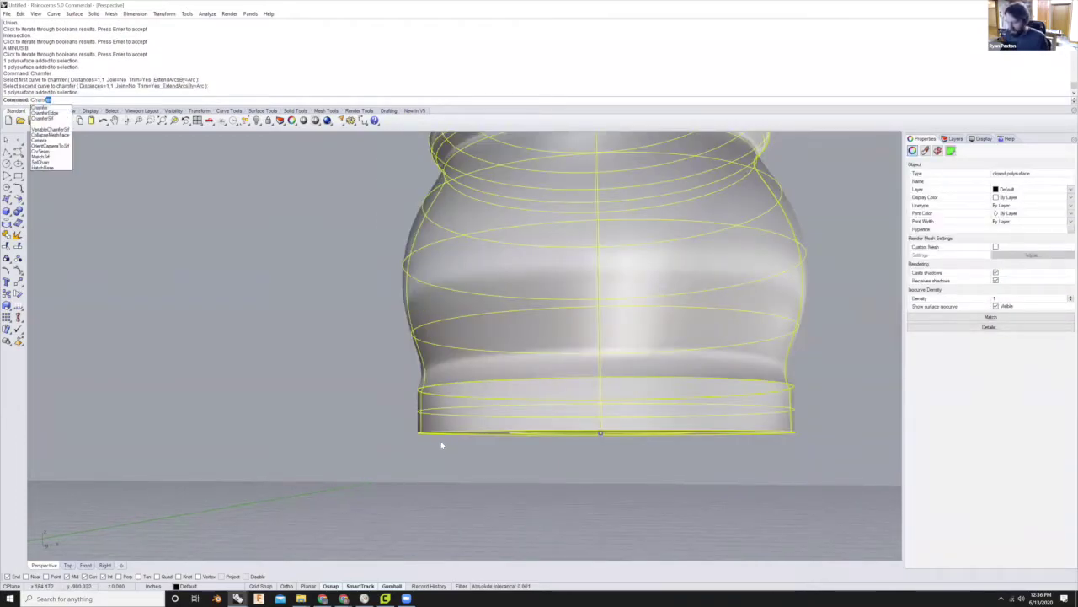
text(fe)
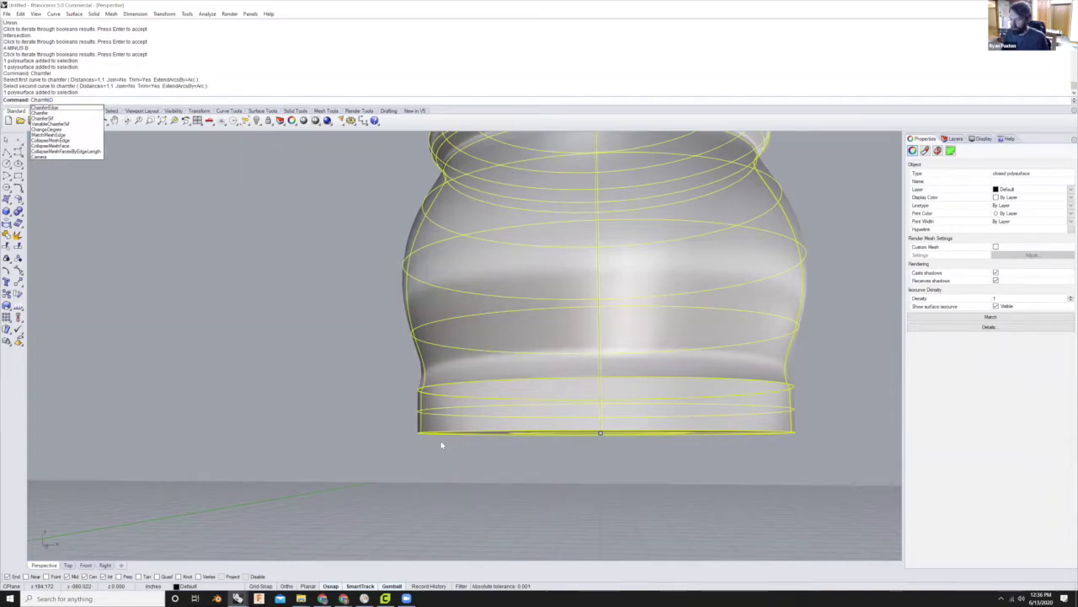
text(rEdge)
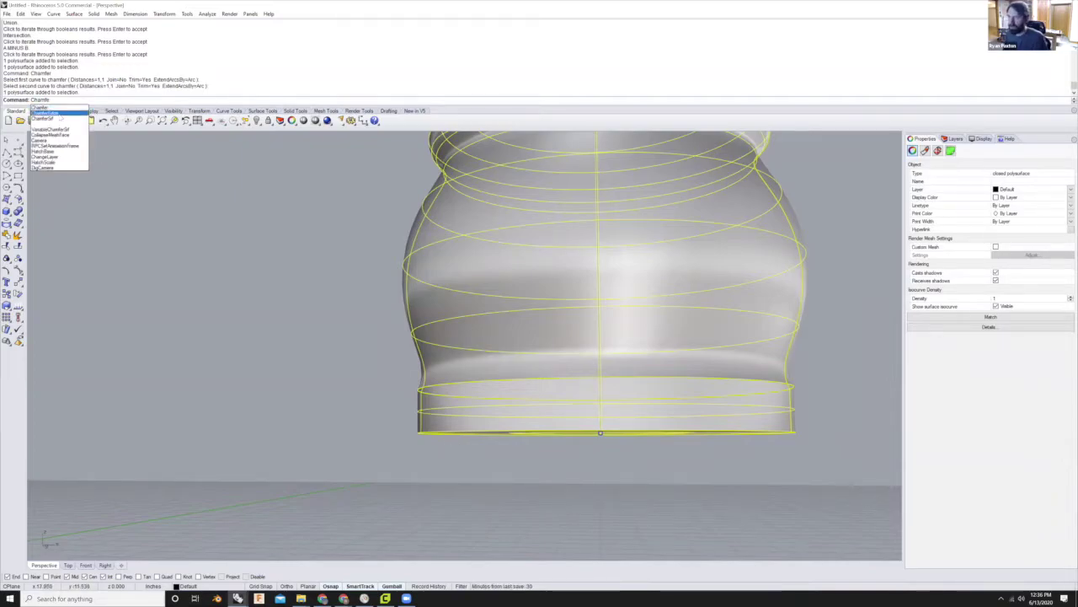
key(Return)
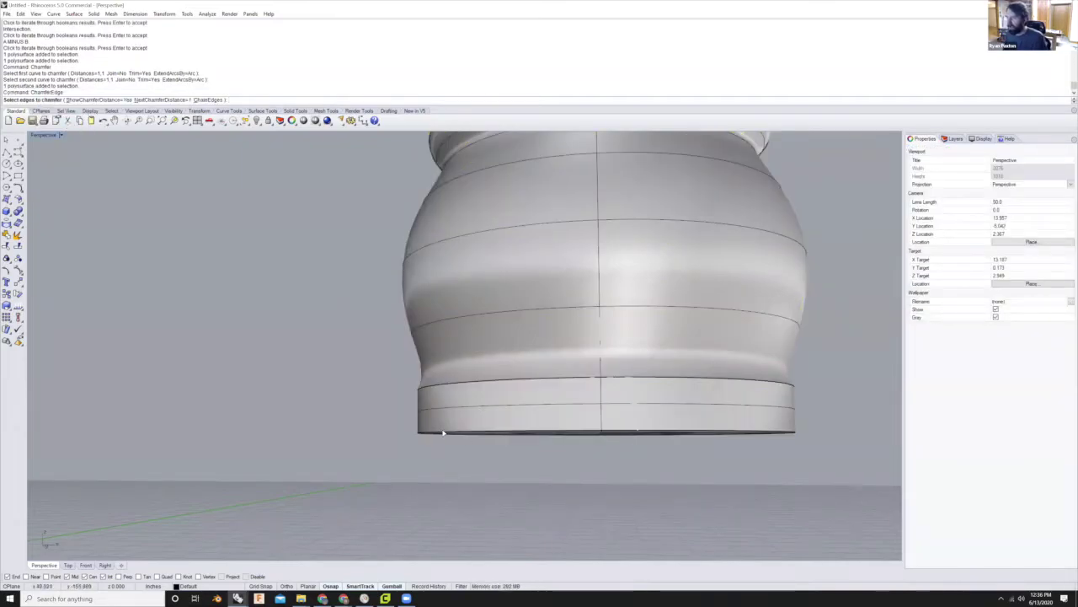
scroll(448, 433, up, 3)
click(445, 433)
scroll(446, 433, down, 2)
mouse_move(446, 433)
right_down()
mouse_move(437, 364)
mouse_move(449, 426)
right_up()
scroll(451, 426, down, 8)
mouse_move(539, 379)
right_down()
mouse_move(544, 391)
mouse_move(542, 370)
right_up()
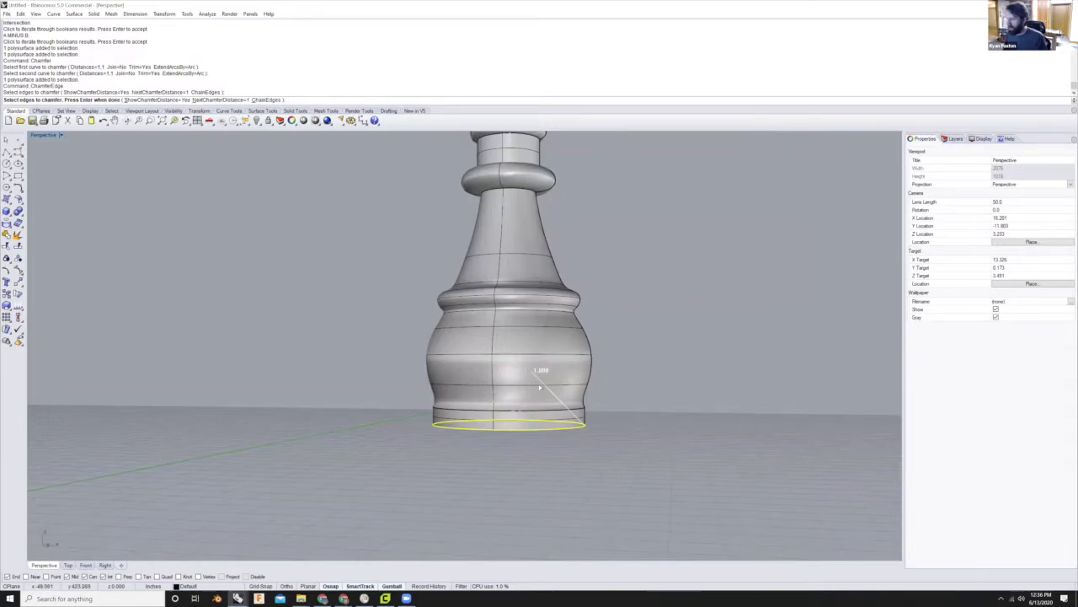
scroll(531, 364, up, 5)
scroll(502, 356, down, 3)
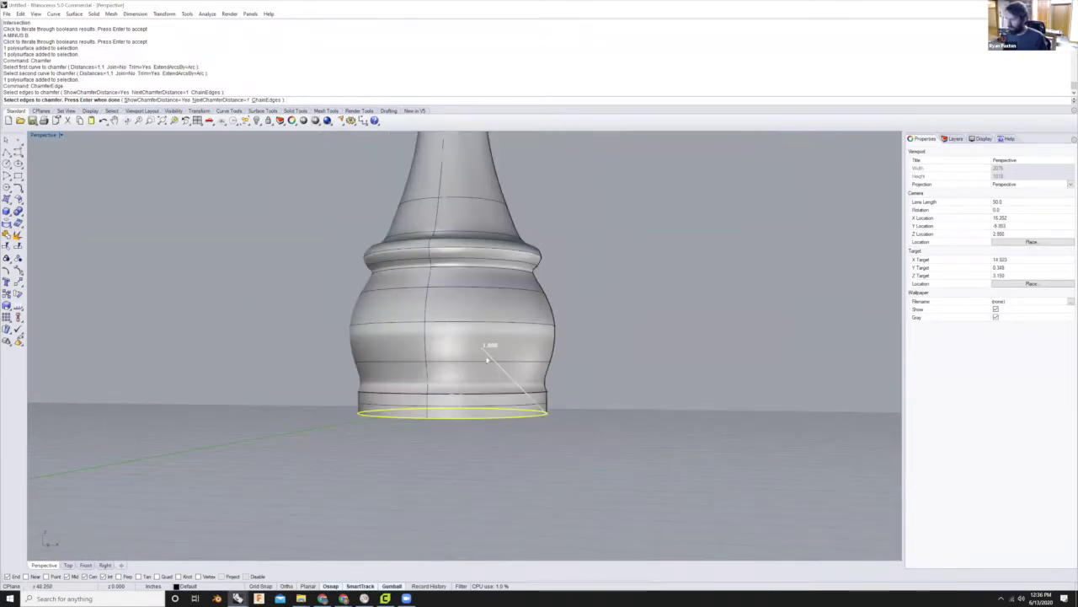
scroll(482, 352, up, 3)
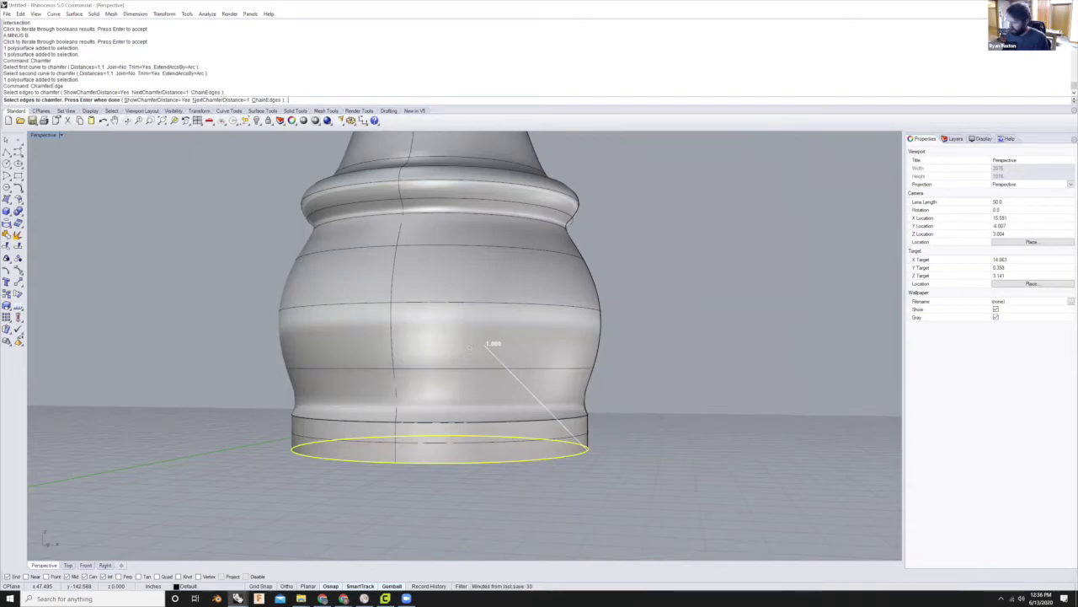
- Set the next chamfer distance to 0.0625 and try to complete the chamfer on the selected bottom edge
text(25)
key(Return)
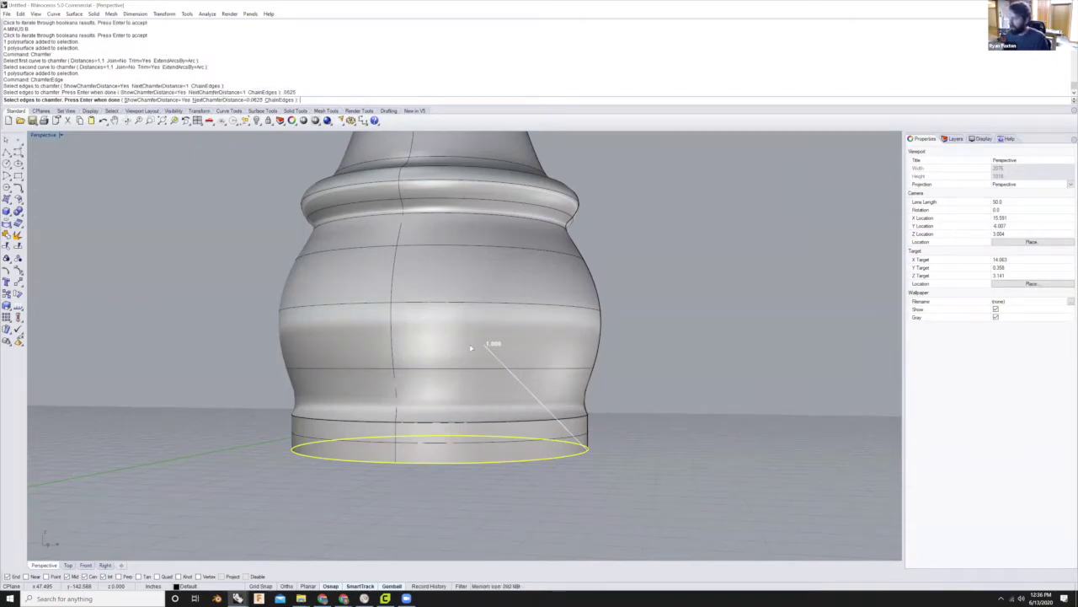
key(Return)
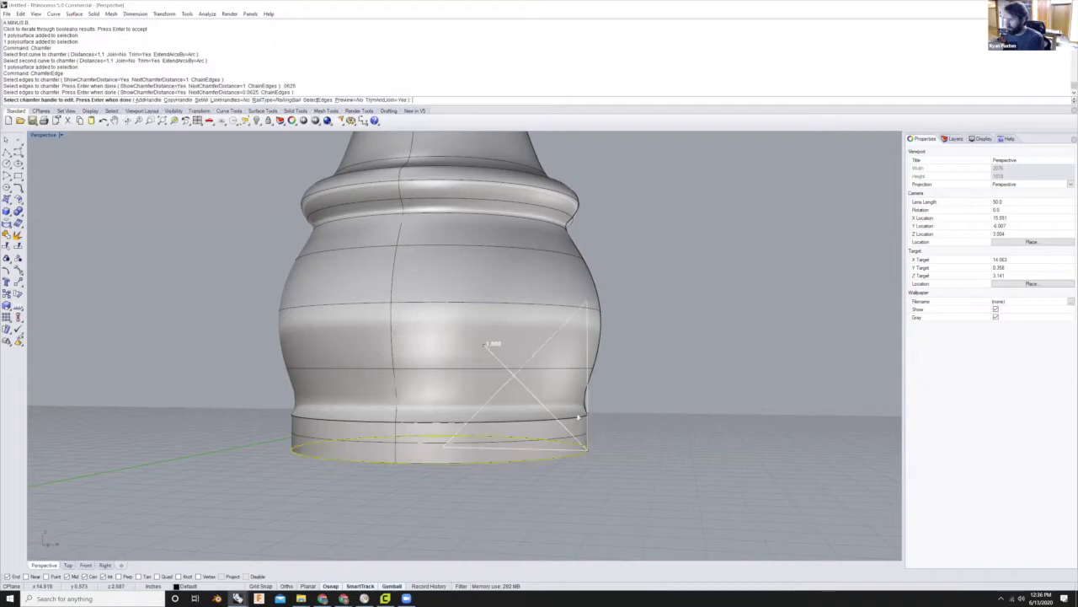
scroll(484, 345, down, 6)
right_drag(485, 321, 497, 346)
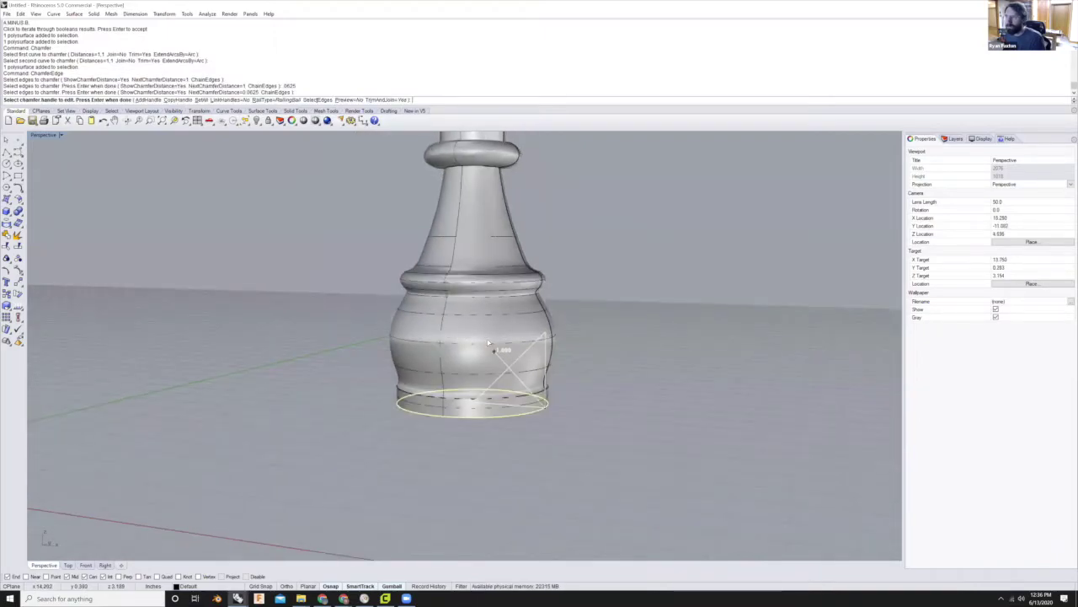
scroll(497, 343, up, 6)
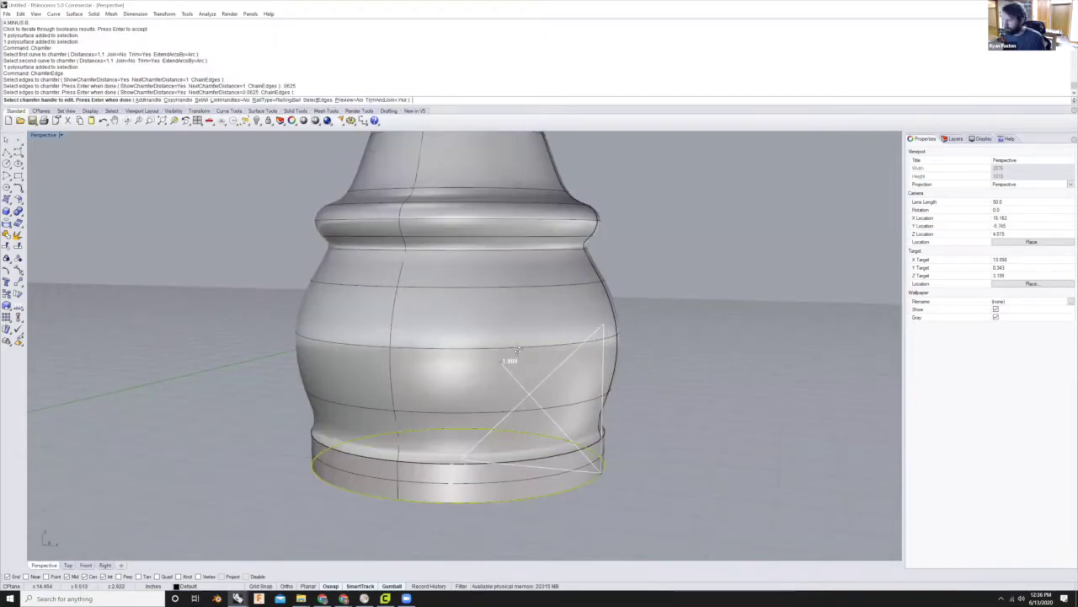
scroll(517, 350, down, 3)
right_drag(517, 350, 558, 444)
key(Return)
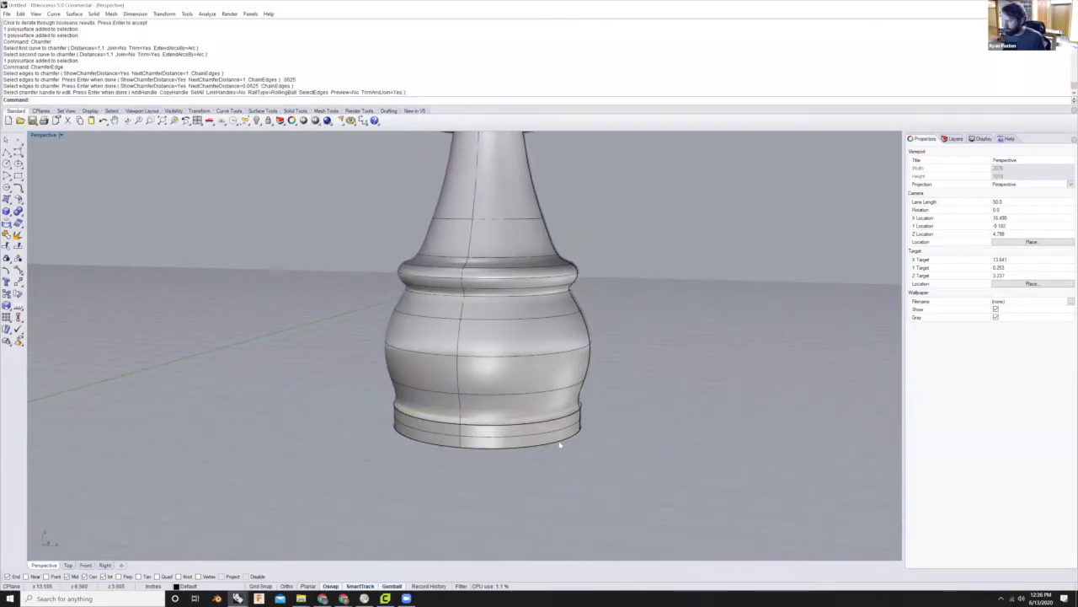
- Repeat ChamferEdge and chamfer the circular bottom edge of the base with a distance of 0.0625
key(Return)
click(557, 443)
scroll(592, 419, up, 6)
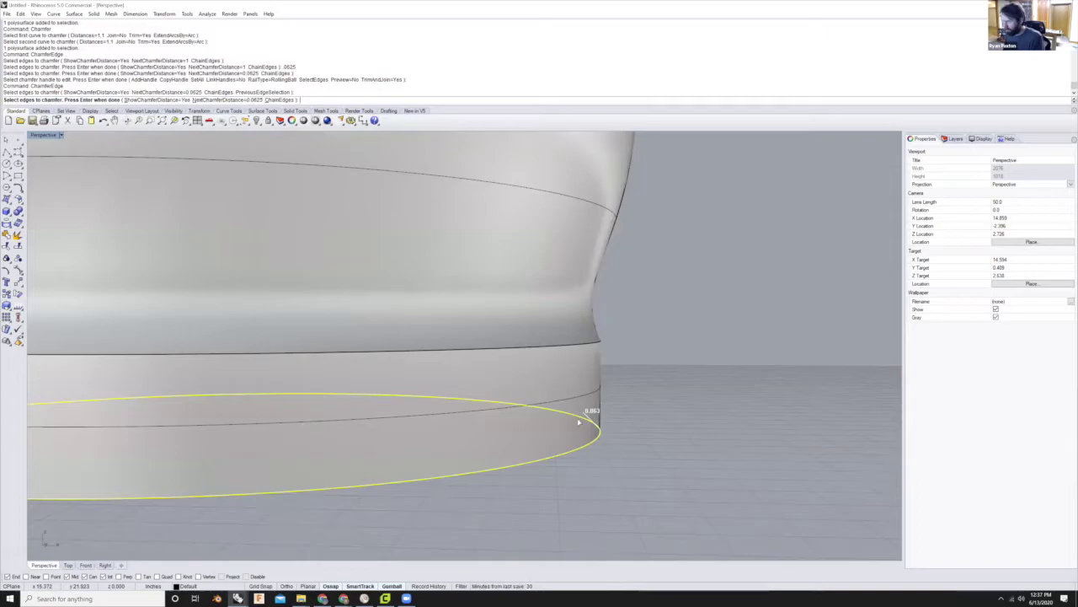
scroll(592, 404, down, 5)
key(Return)
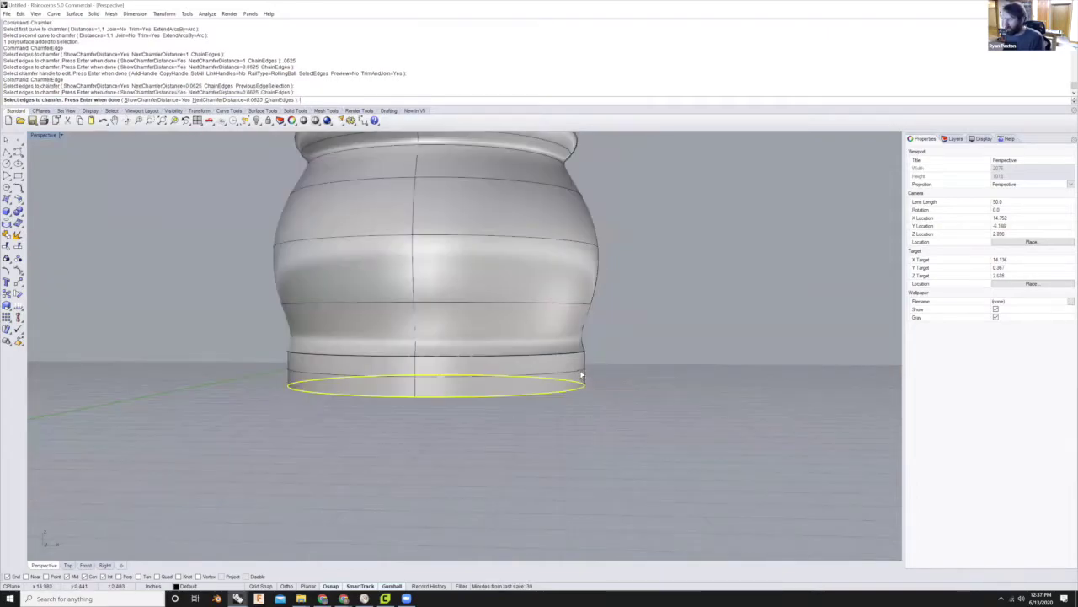
scroll(581, 381, up, 4)
mouse_move(555, 405)
right_down()
mouse_move(573, 368)
mouse_move(545, 396)
mouse_move(597, 387)
mouse_move(557, 394)
right_up()
scroll(560, 392, down, 6)
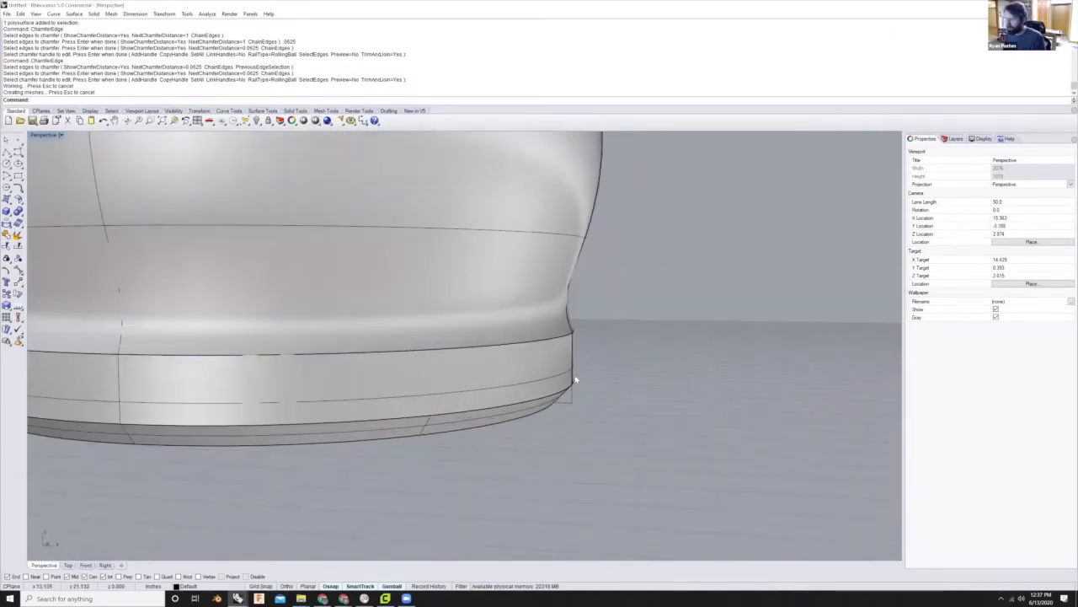
- Select the chamfered bishop and examine the whole piece from several angles
scroll(533, 427, down, 10)
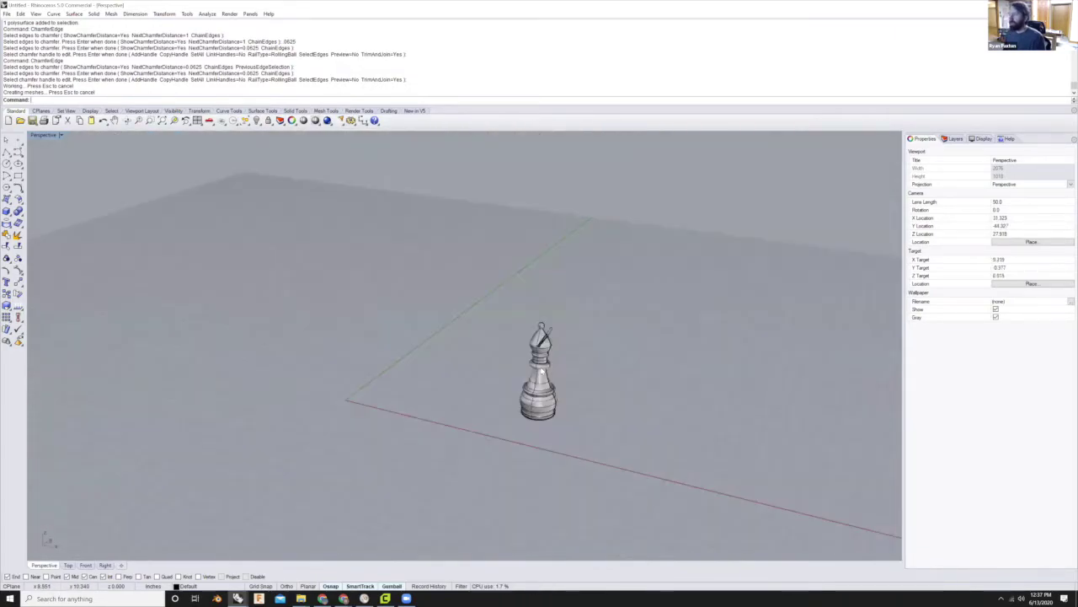
scroll(556, 371, up, 3)
click(581, 366)
right_drag(582, 366, 580, 385)
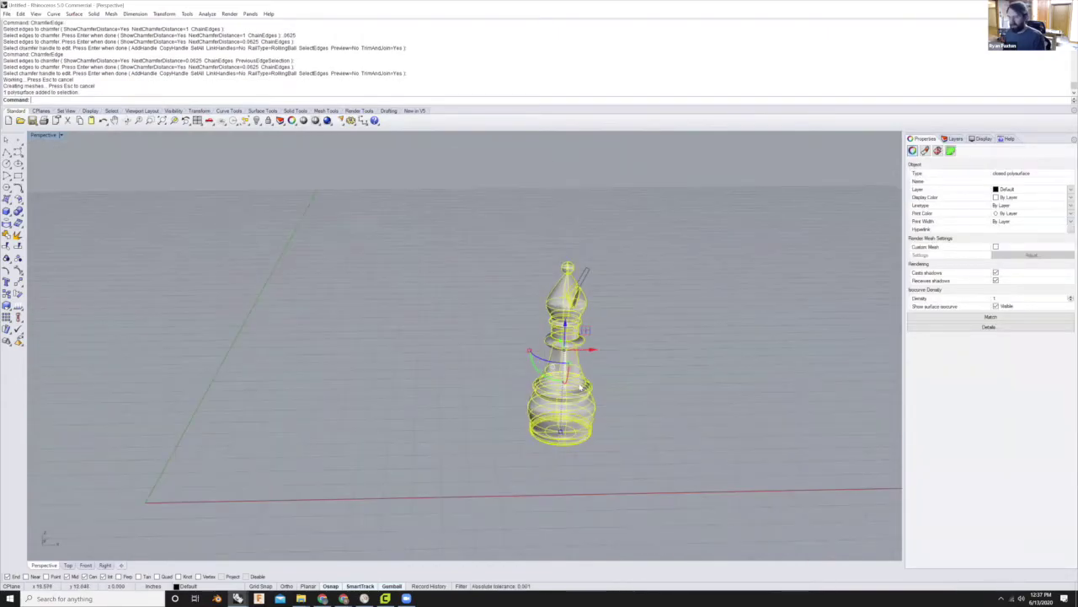
right_drag(547, 345, 480, 355)
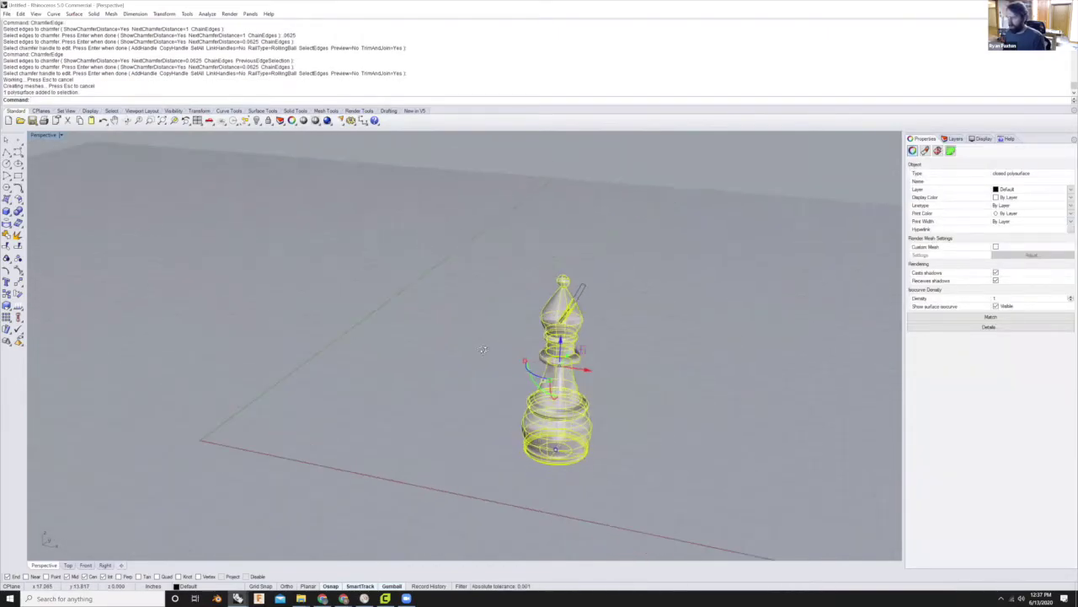
scroll(488, 390, down, 5)
right_drag(562, 390, 504, 371)
scroll(504, 369, up, 6)
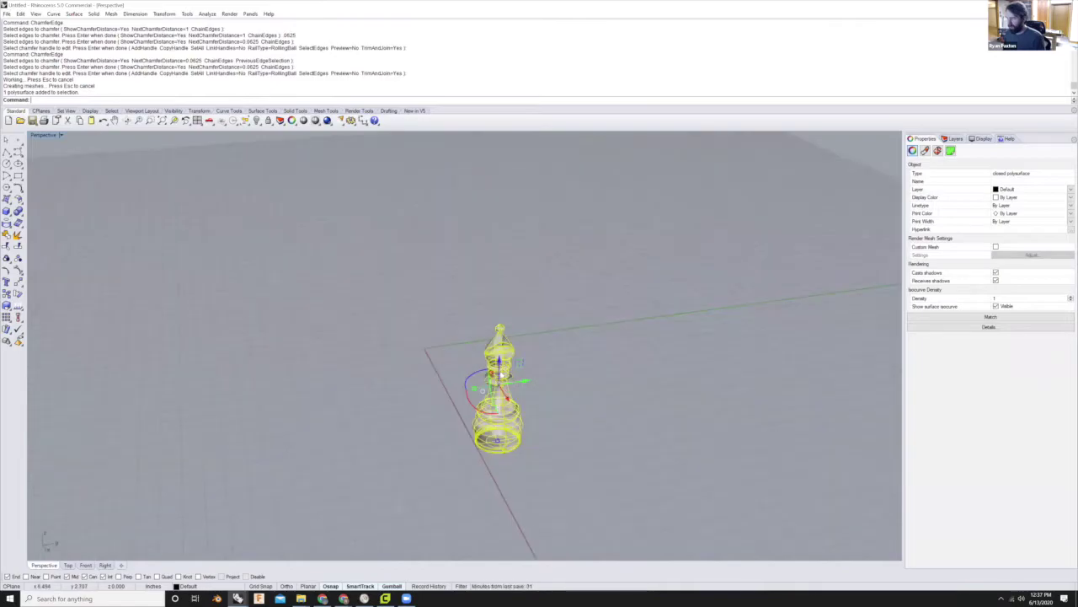
right_drag(517, 363, 482, 398)
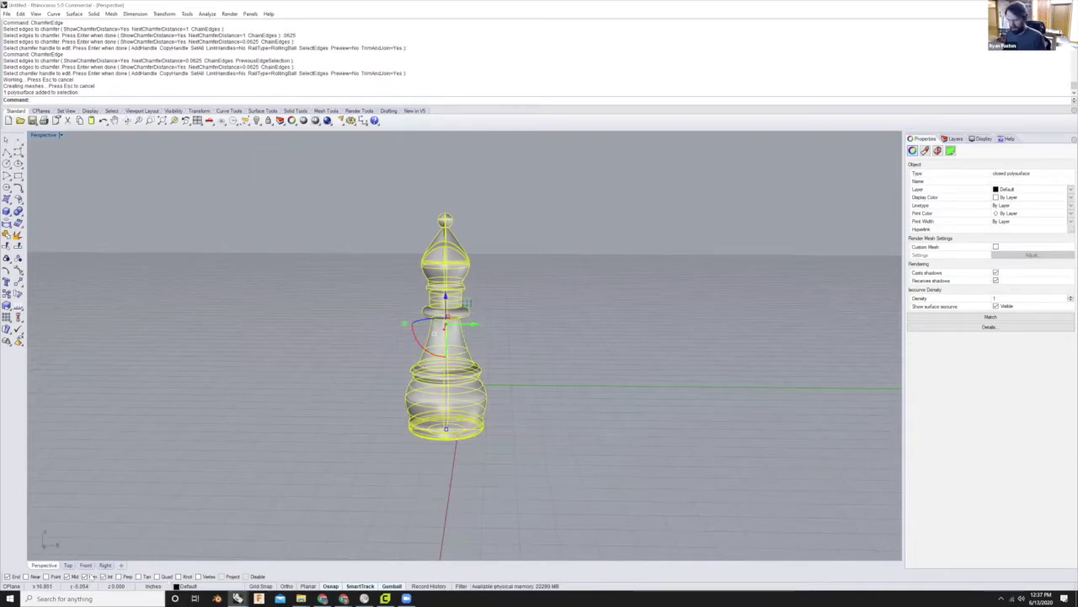
- Dimension the bishop's overall height in the Front view, from the base's bottom centre to the top of the ball, placed beside the piece
scroll(385, 294, down, 12)
scroll(389, 334, up, 6)
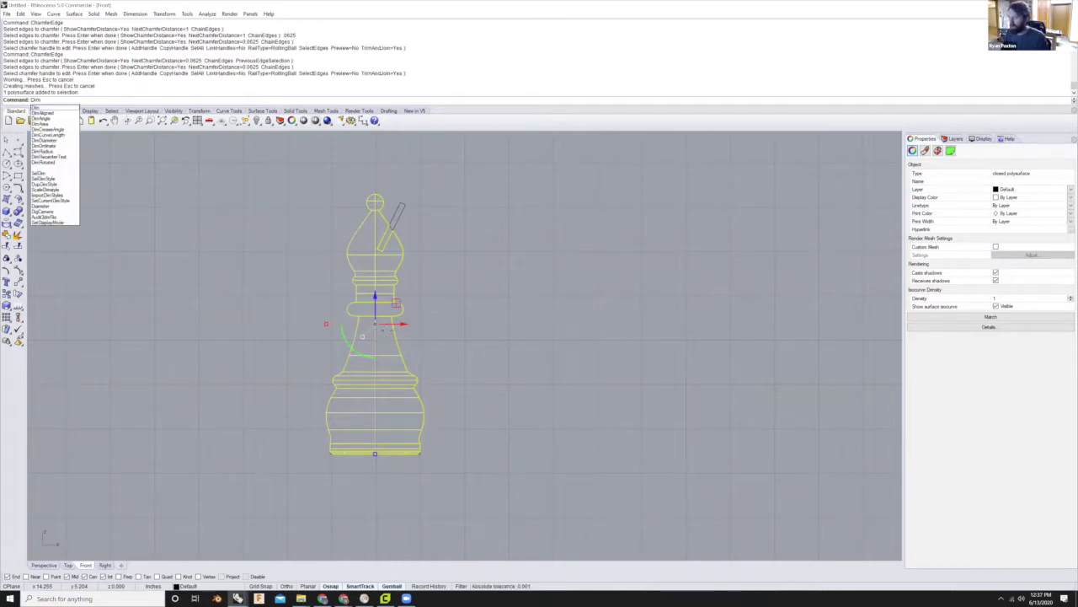
key(Return)
scroll(361, 457, up, 10)
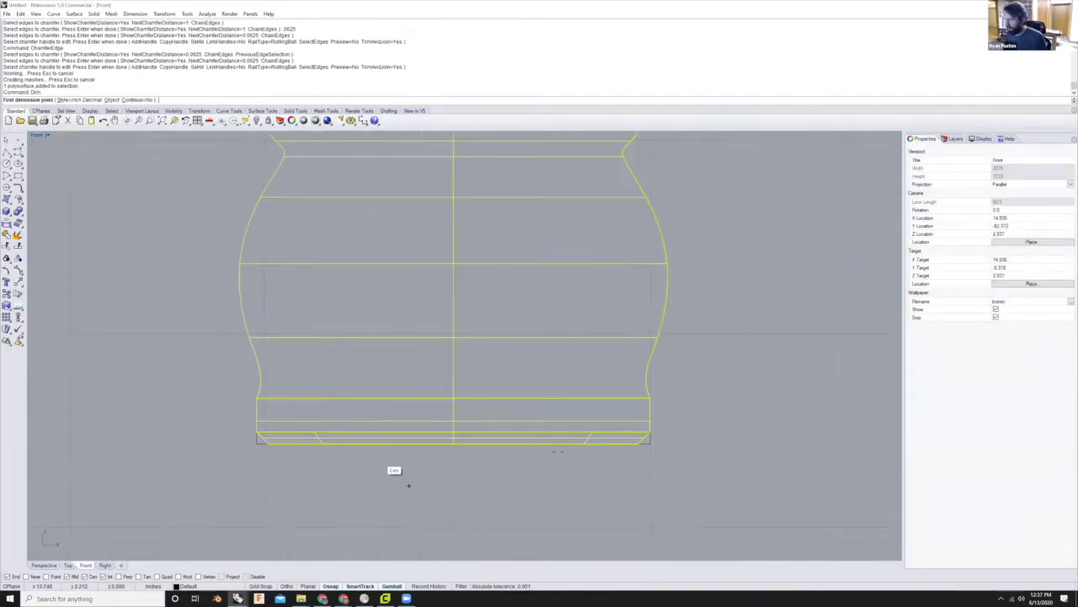
click(456, 426)
scroll(446, 450, down, 10)
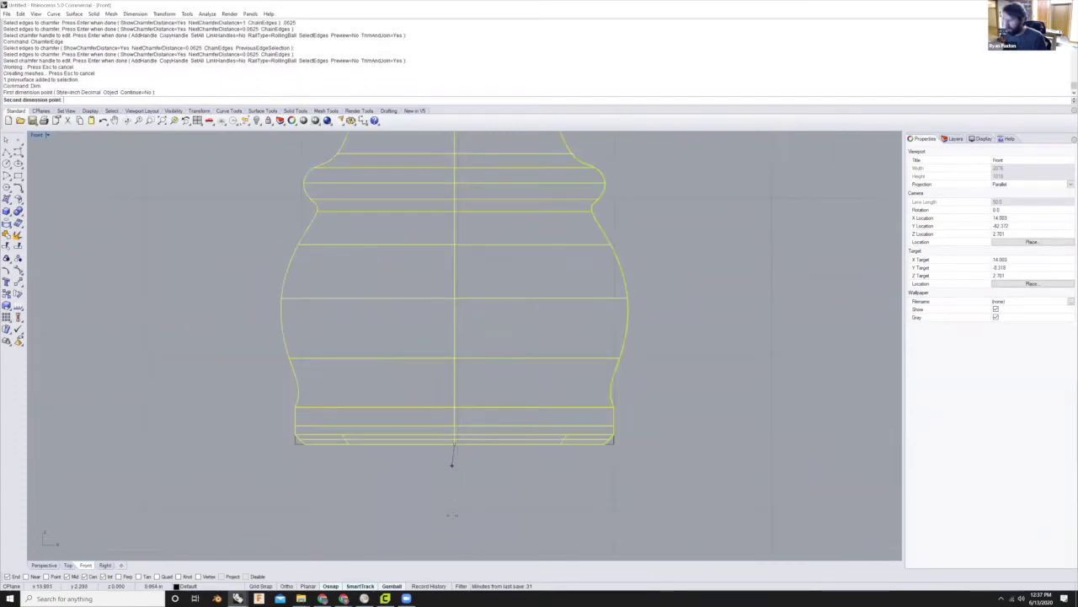
scroll(472, 336, up, 10)
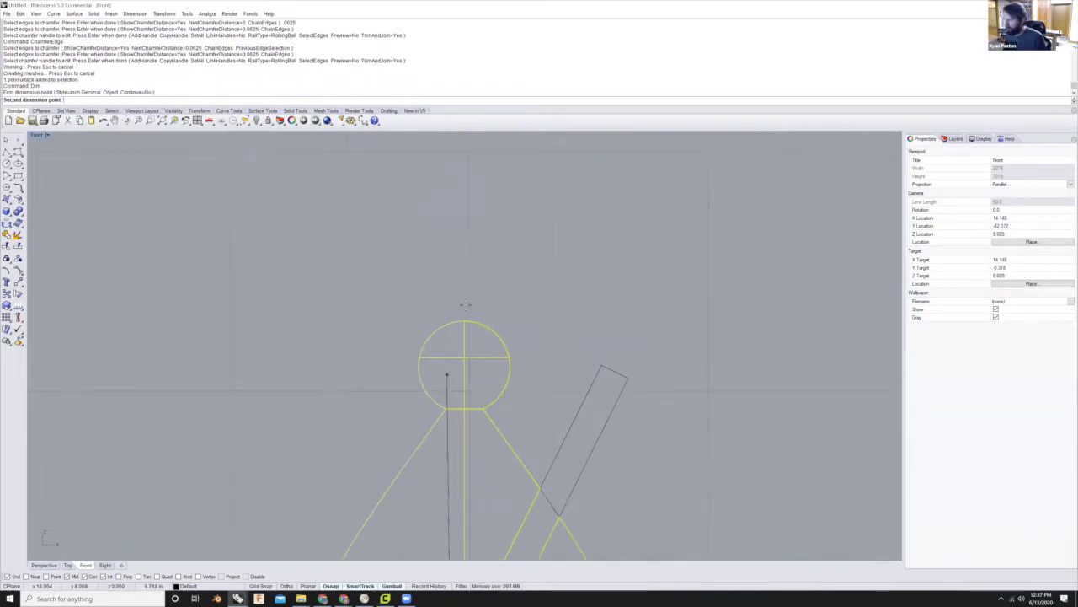
click(462, 321)
scroll(472, 337, down, 10)
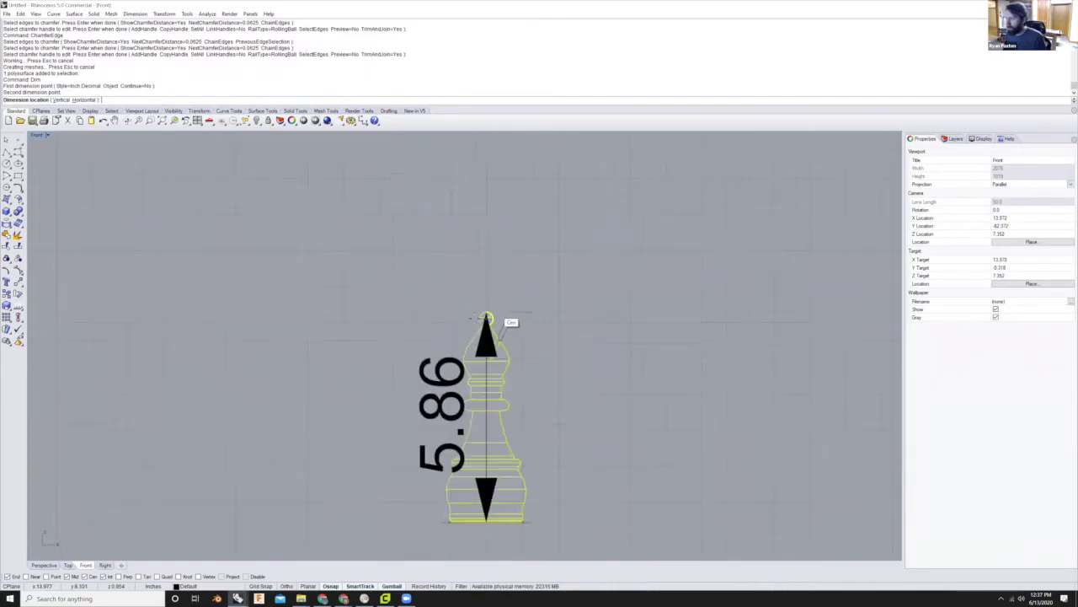
click(442, 346)
scroll(442, 346, up, 3)
scroll(575, 419, down, 2)
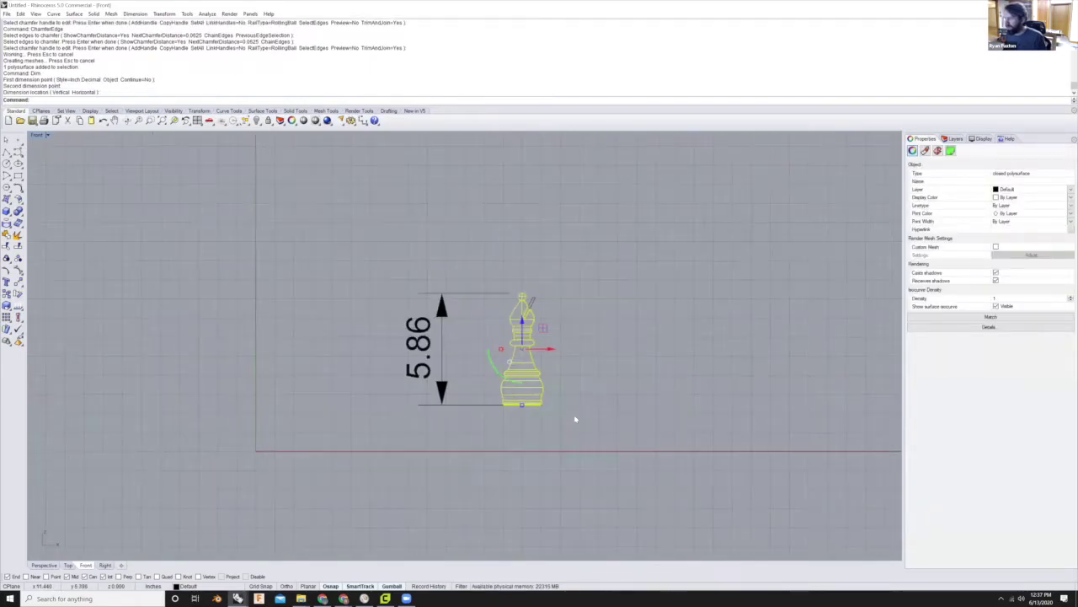
scroll(584, 373, up, 2)
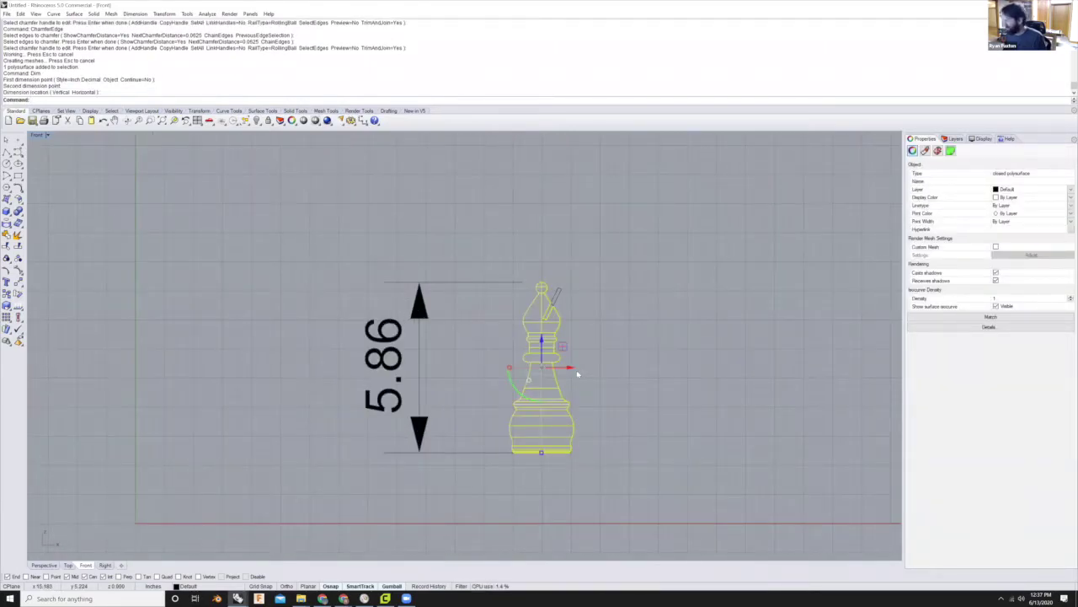
scroll(564, 307, up, 2)
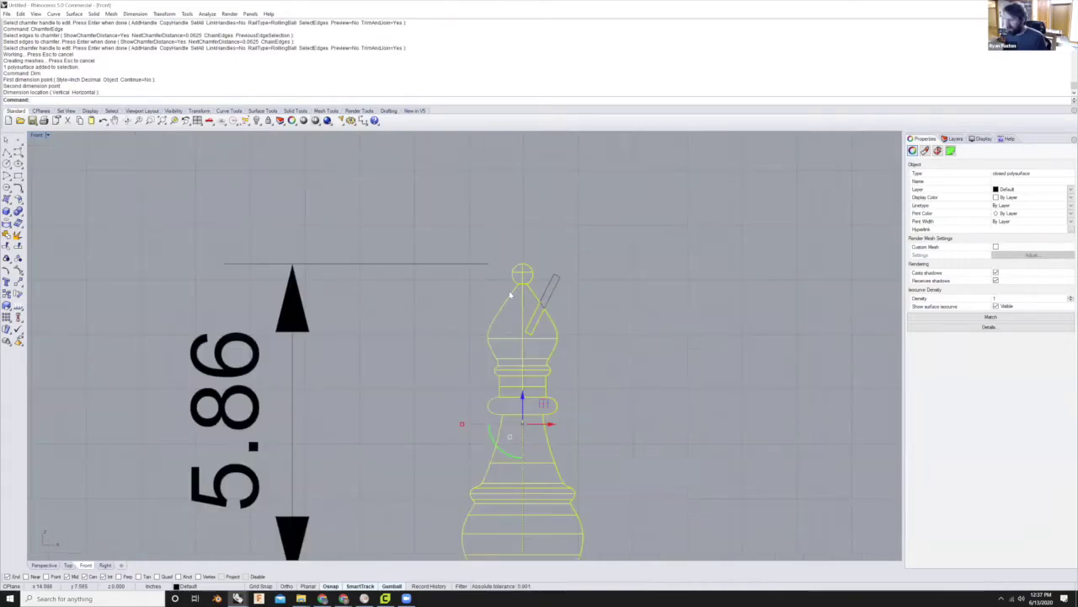
scroll(310, 282, down, 2)
scroll(400, 333, up, 1)
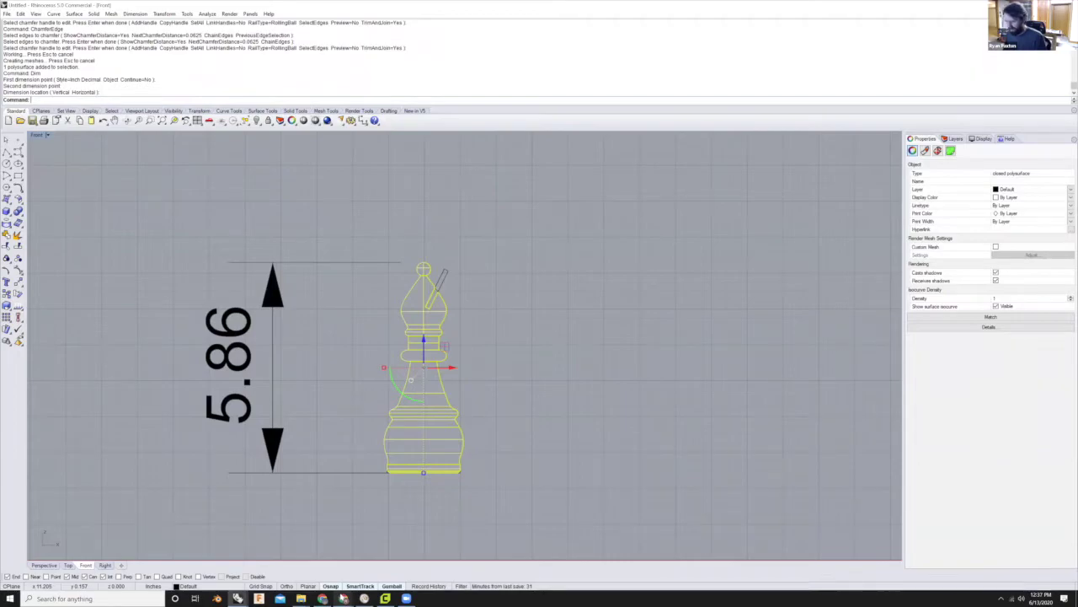
click(346, 597)
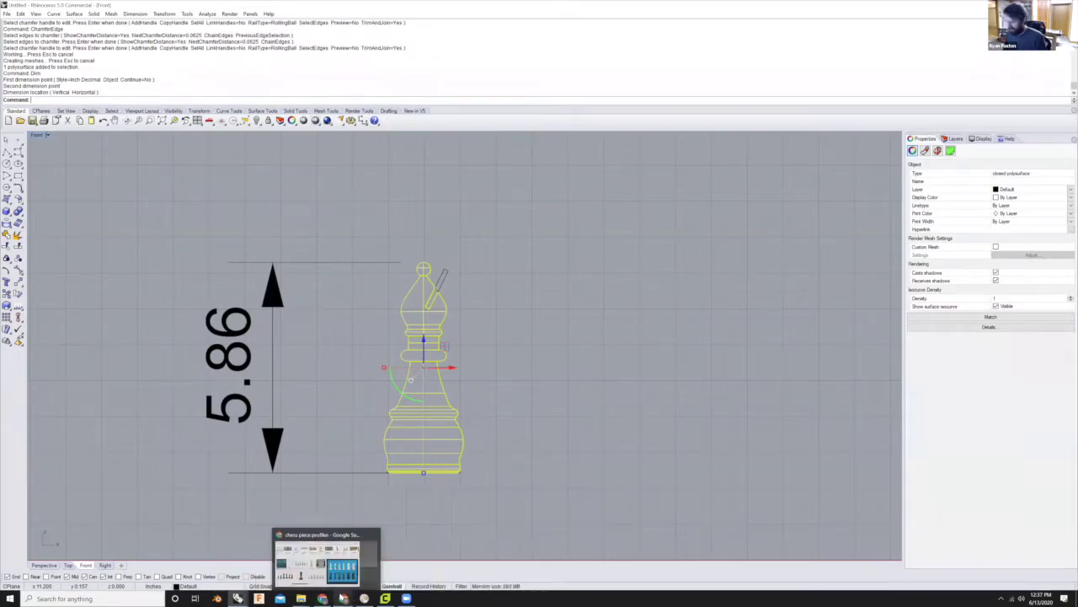
mouse_move(338, 596)
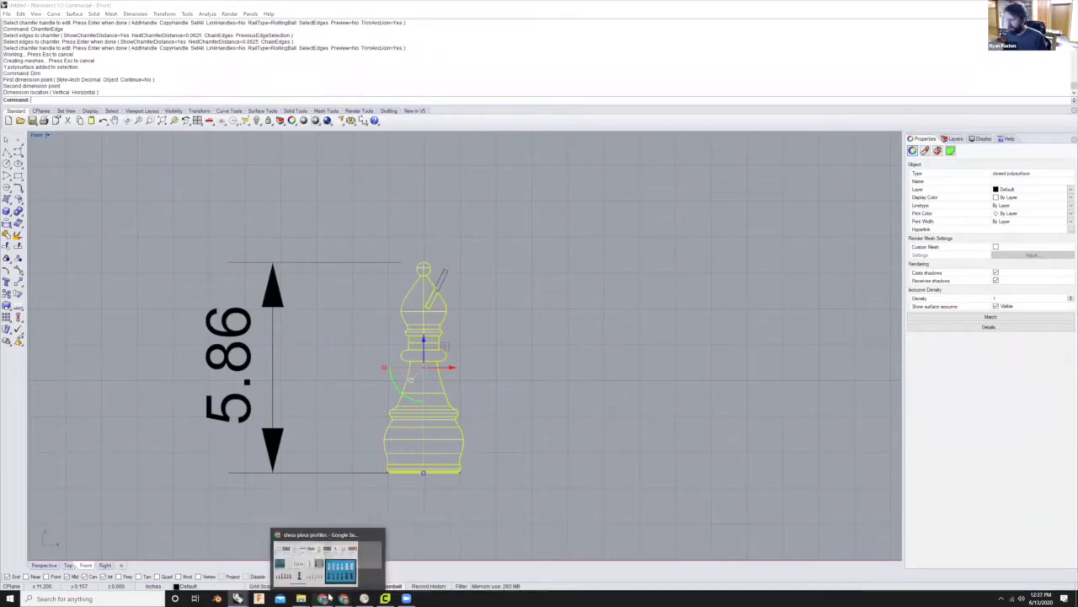
click(323, 597)
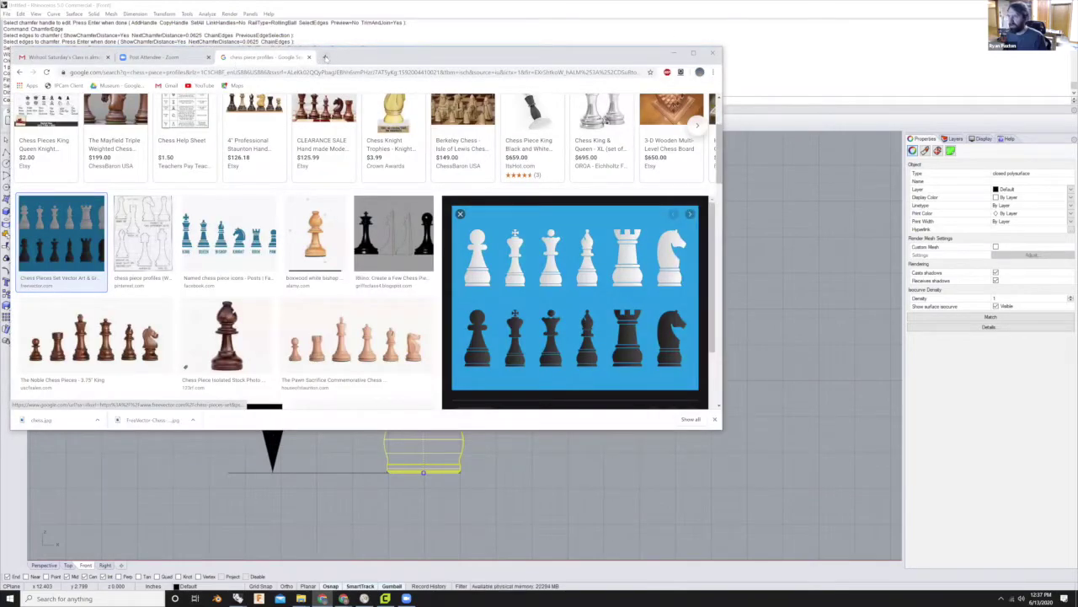
click(325, 56)
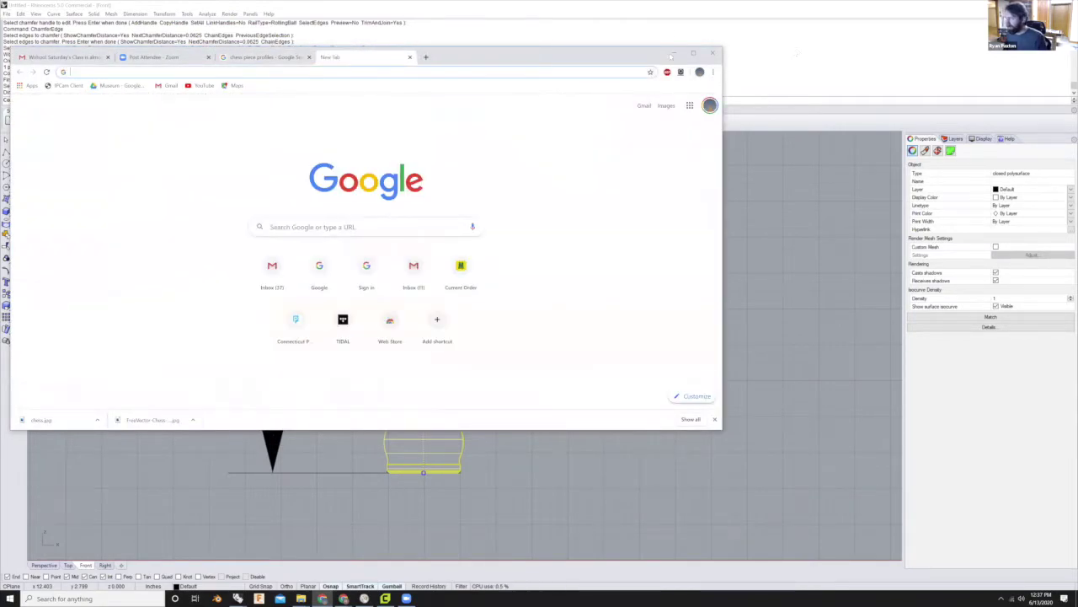
click(674, 52)
- Scale all objects in the Front view from the height dimension's lower end, referencing its upper end, to an overall height of 2.75
scroll(440, 281, down, 2)
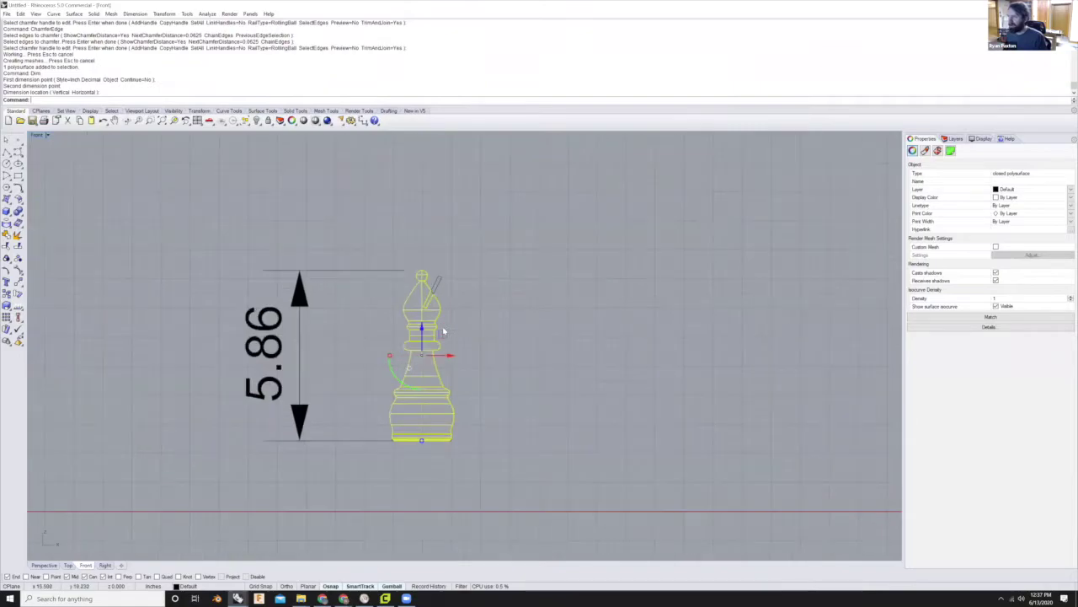
drag(193, 532, 514, 223)
scroll(278, 331, up, 2)
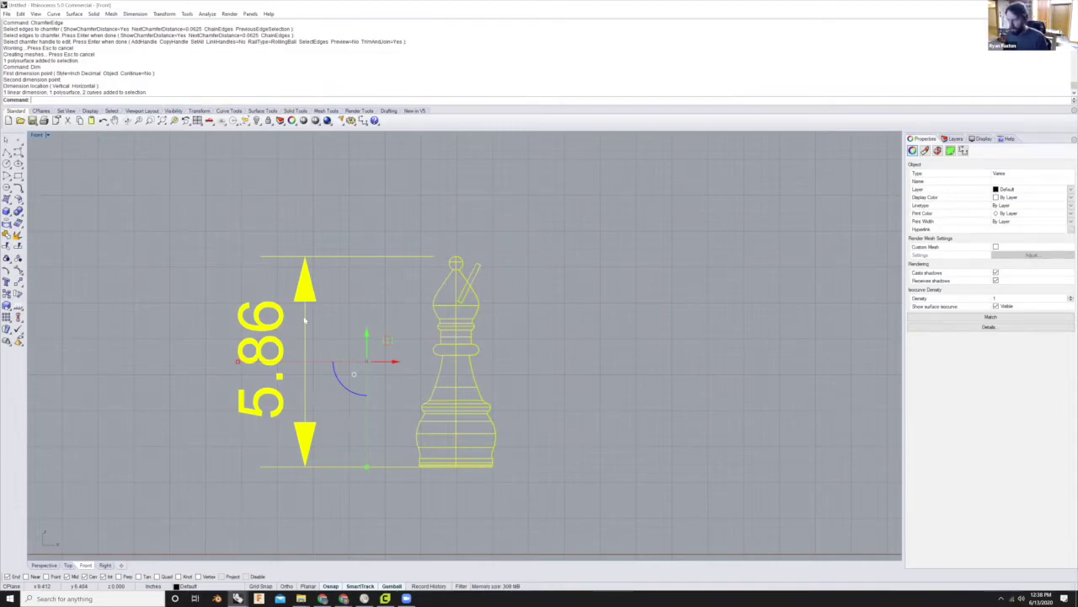
click(561, 222)
scroll(561, 223, down, 2)
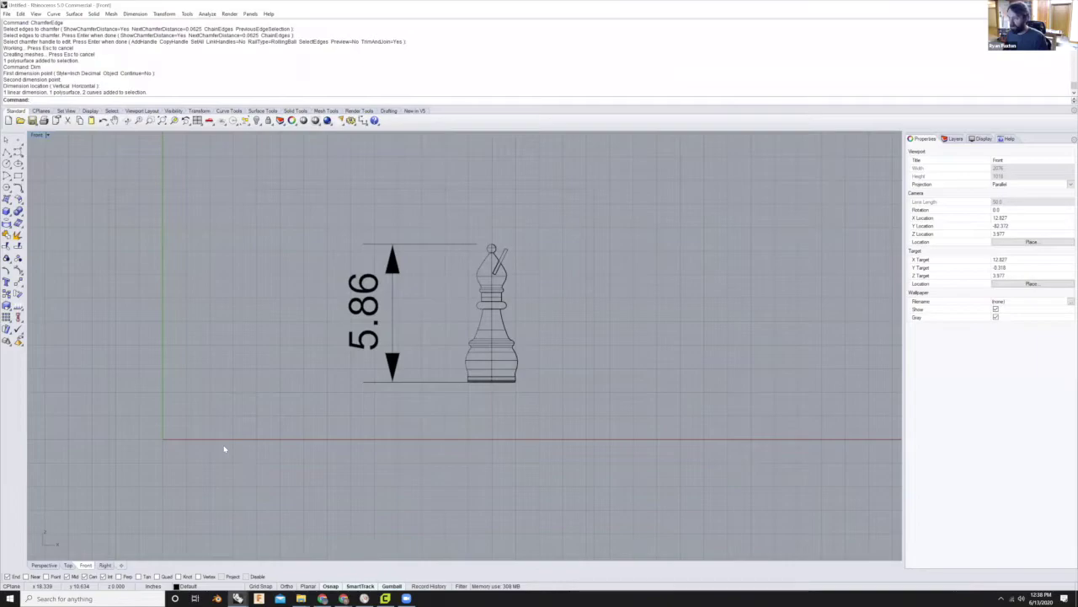
key(ctrl+a)
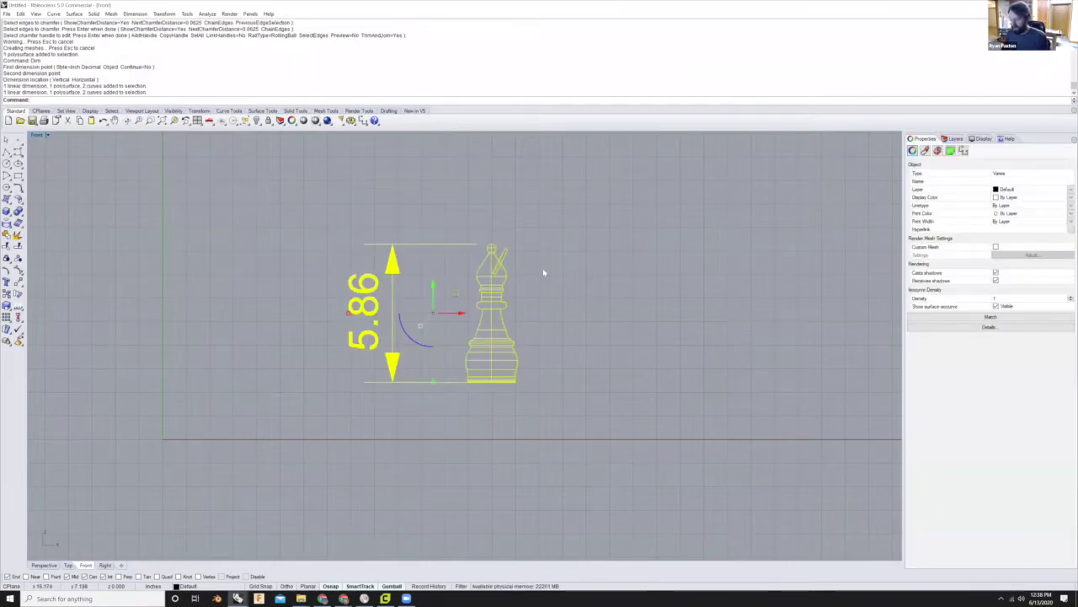
text(cale)
key(Return)
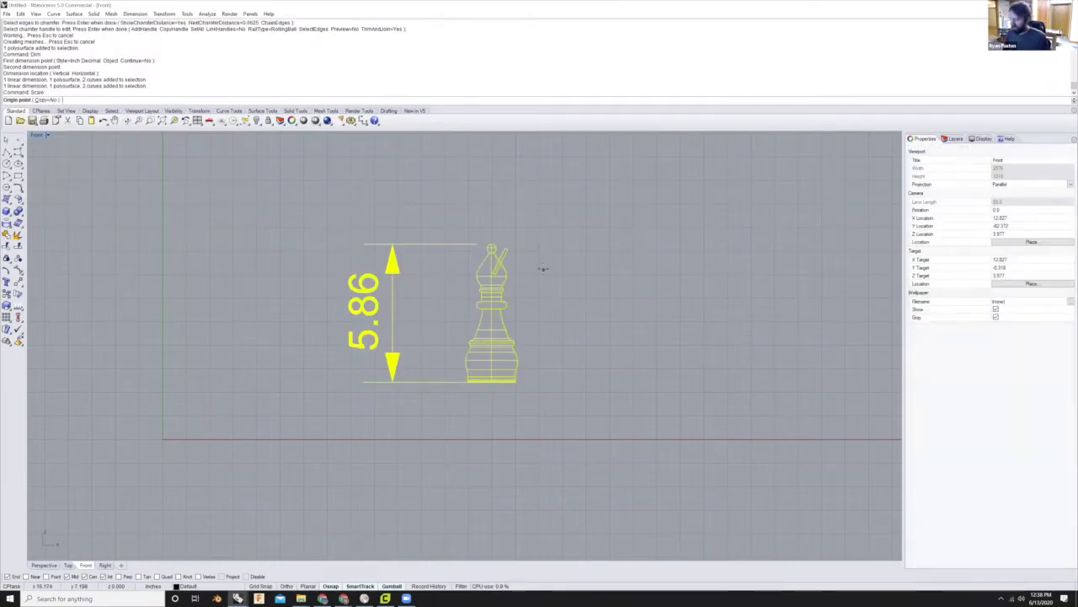
click(393, 382)
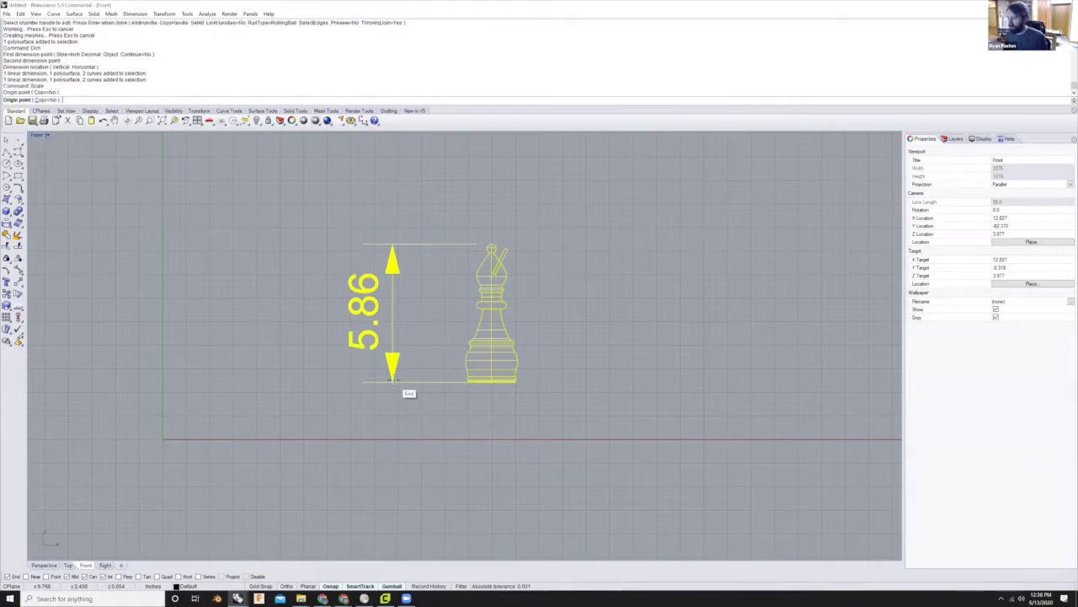
click(401, 246)
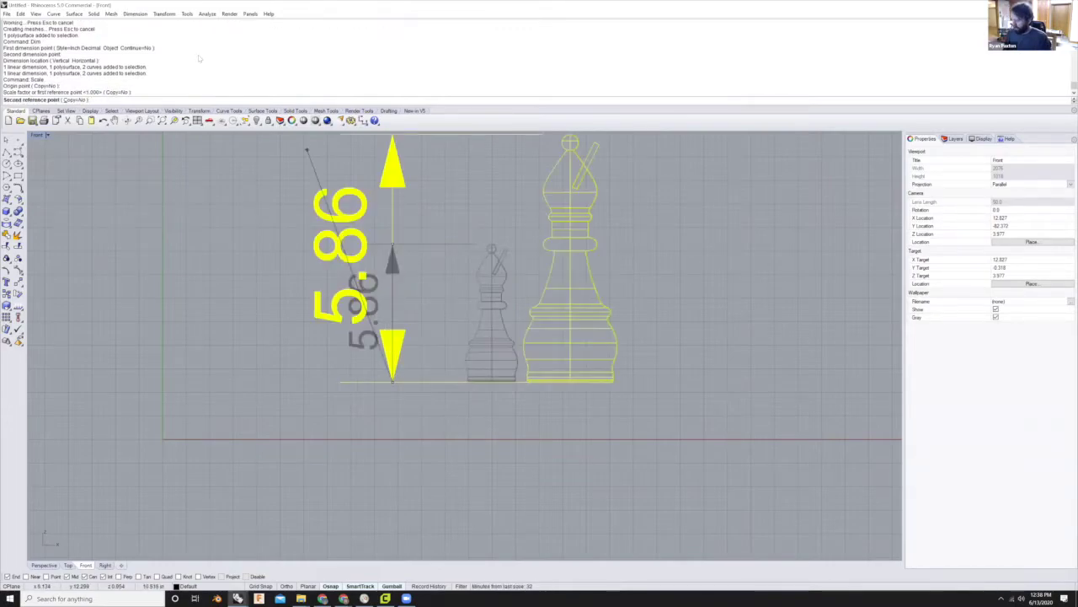
text(2.75)
key(Return)
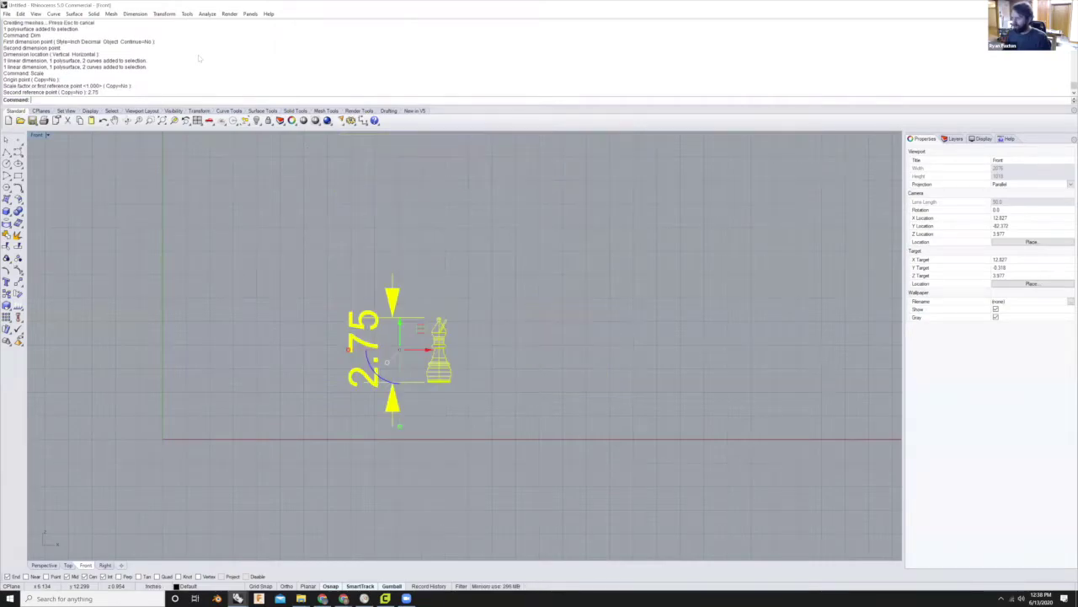
- Delete the height dimension beside the scaled bishop in the Perspective view
scroll(454, 338, up, 5)
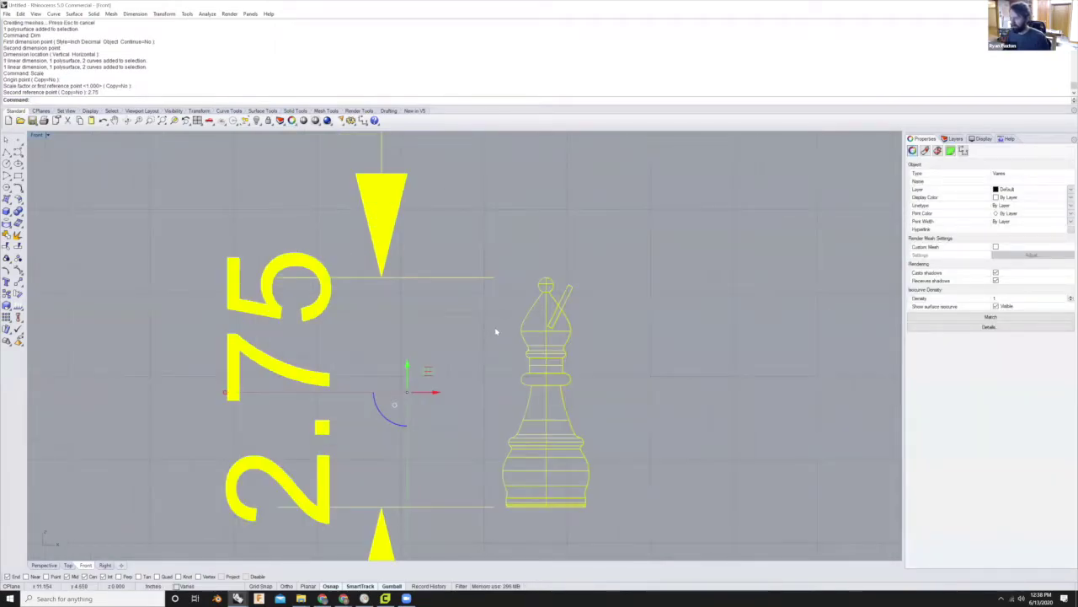
scroll(404, 284, down, 4)
scroll(408, 375, up, 2)
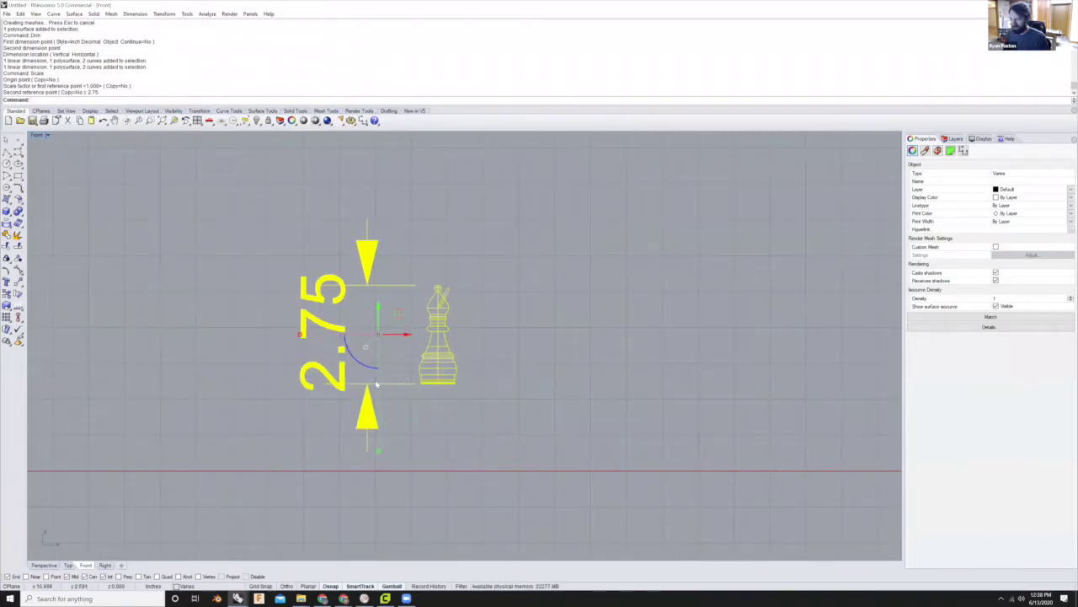
click(40, 564)
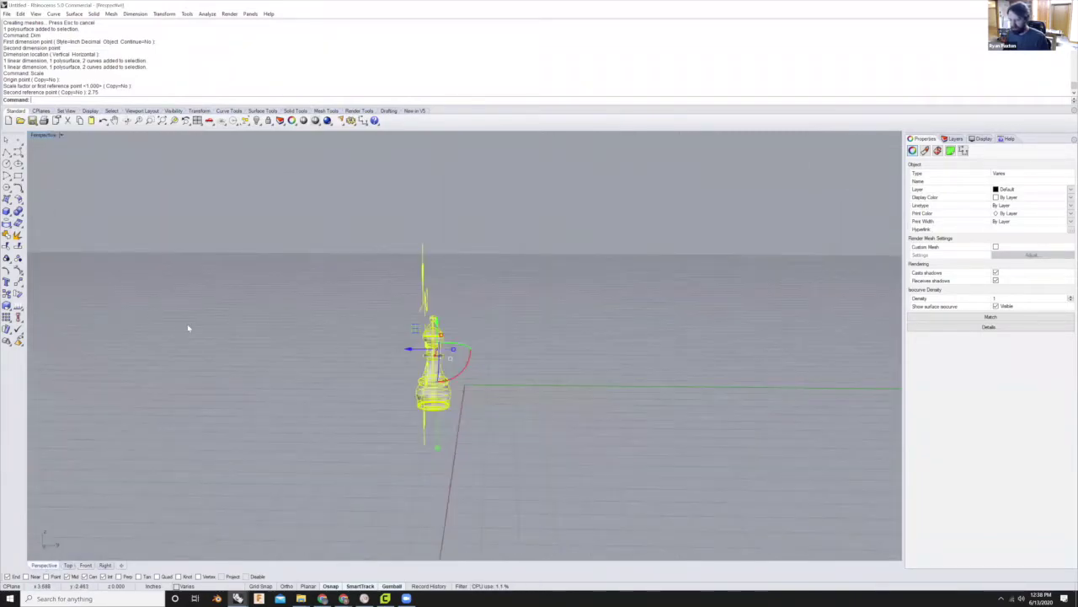
right_drag(188, 328, 399, 306)
scroll(508, 378, up, 6)
scroll(489, 303, down, 5)
right_drag(489, 303, 306, 294)
key(Escape)
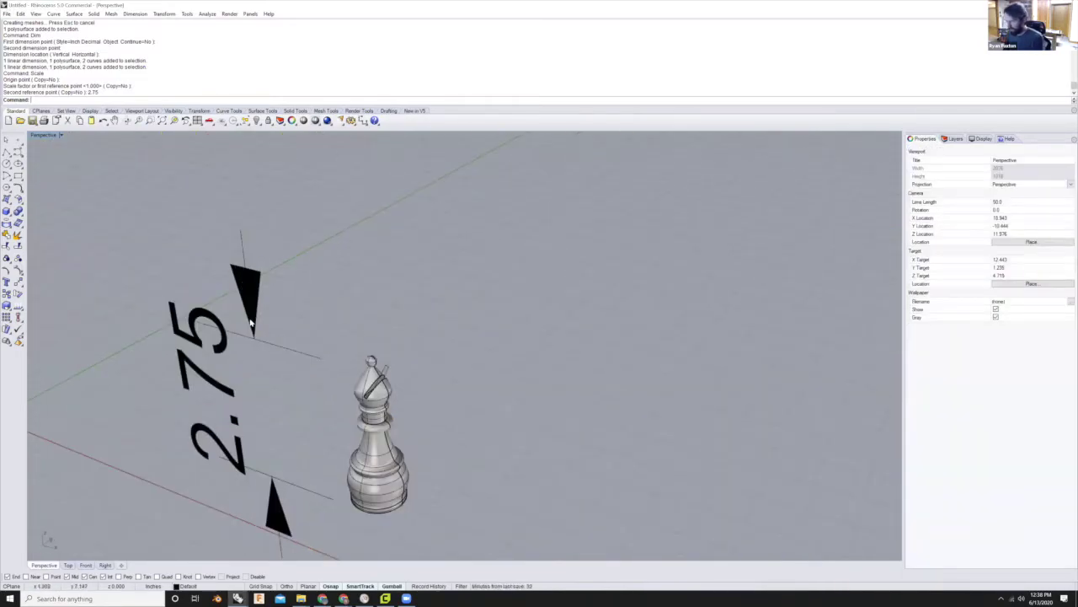
click(240, 281)
key(Delete)
- Create a polygon mesh from the bishop solid at the preset polygon density and move the solid clear of the mesh along the green axis
scroll(386, 380, up, 4)
right_drag(386, 381, 345, 376)
click(340, 378)
scroll(349, 376, down, 6)
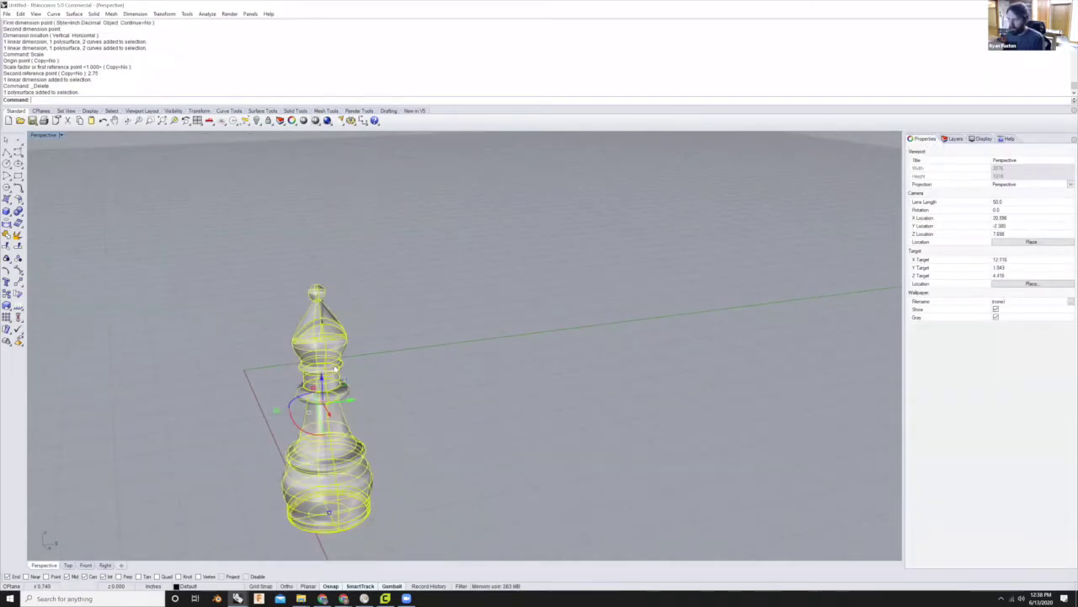
scroll(362, 374, up, 3)
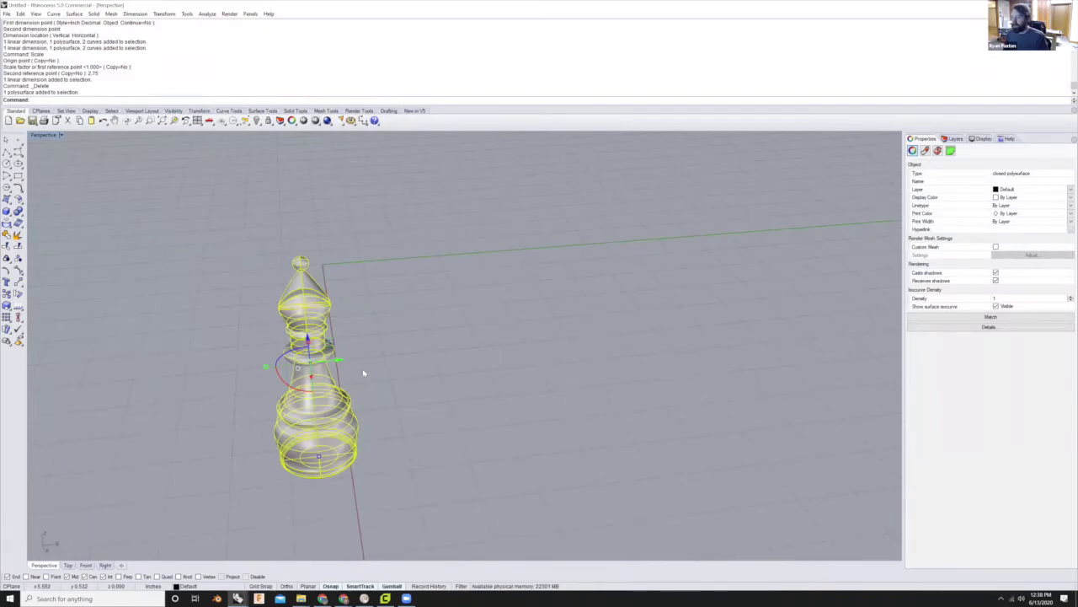
right_drag(351, 371, 331, 364)
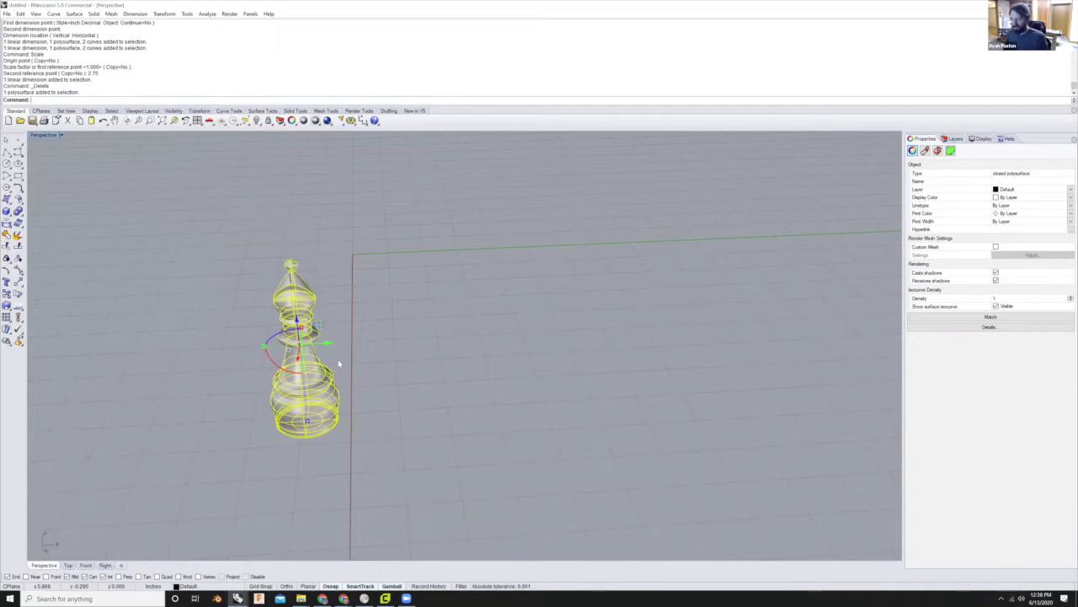
key(Down)
key(Down)
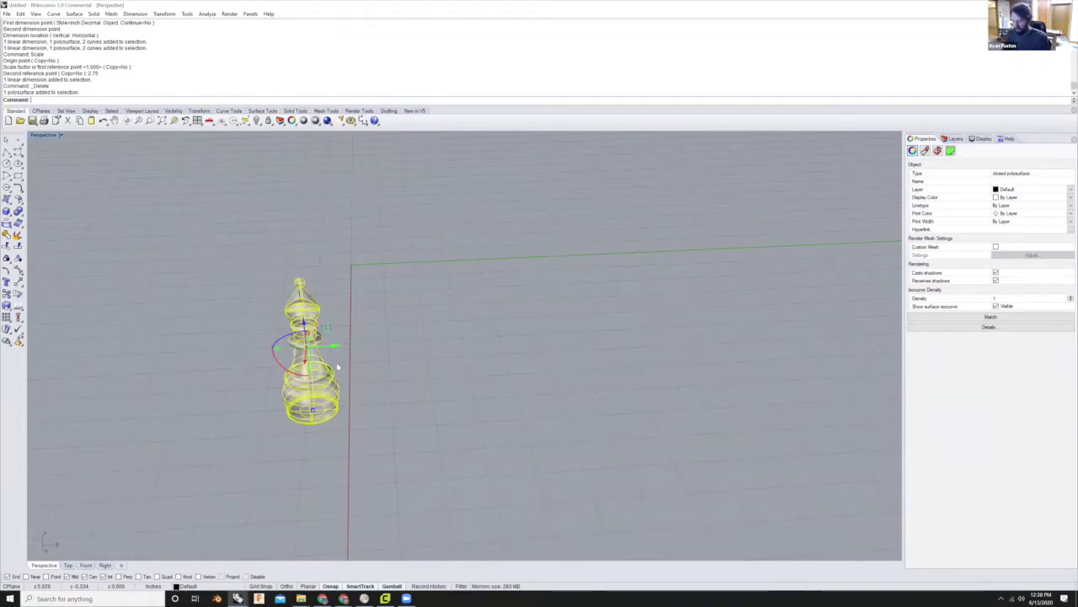
text(Mesh)
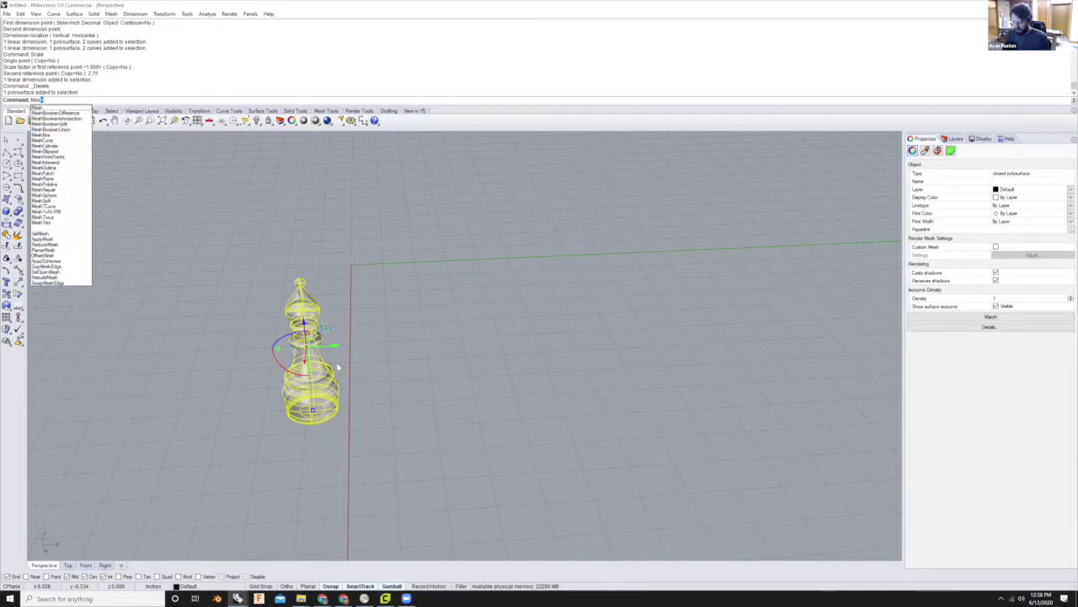
key(Return)
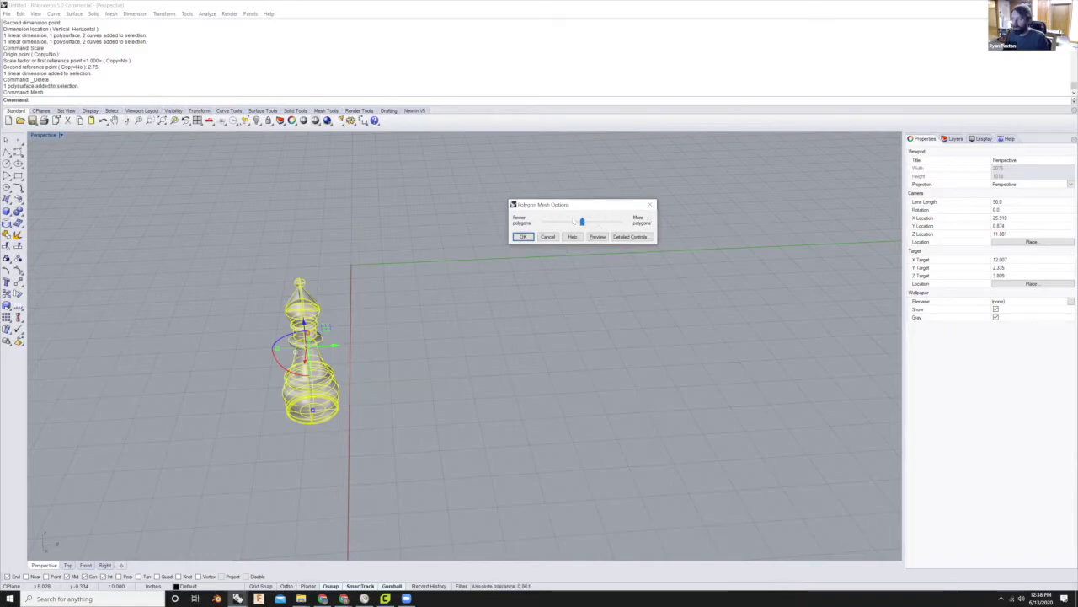
click(521, 236)
scroll(332, 291, up, 3)
drag(337, 274, 493, 282)
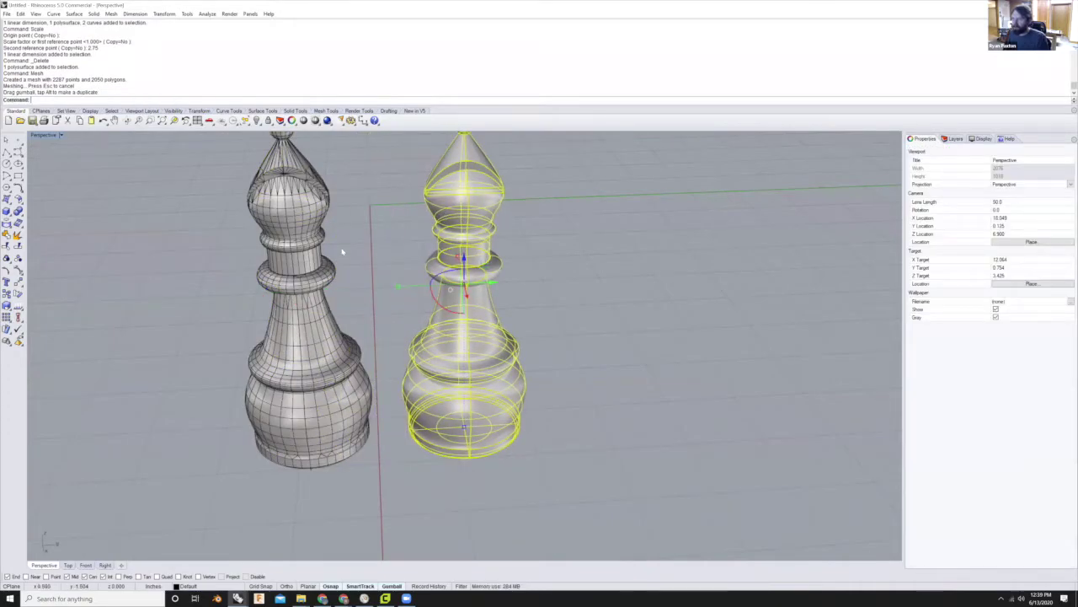
- Create a second mesh from the bishop solid with the maximum polygon density and move the solid clear of it along the green axis
scroll(390, 356, down, 2)
scroll(366, 293, down, 3)
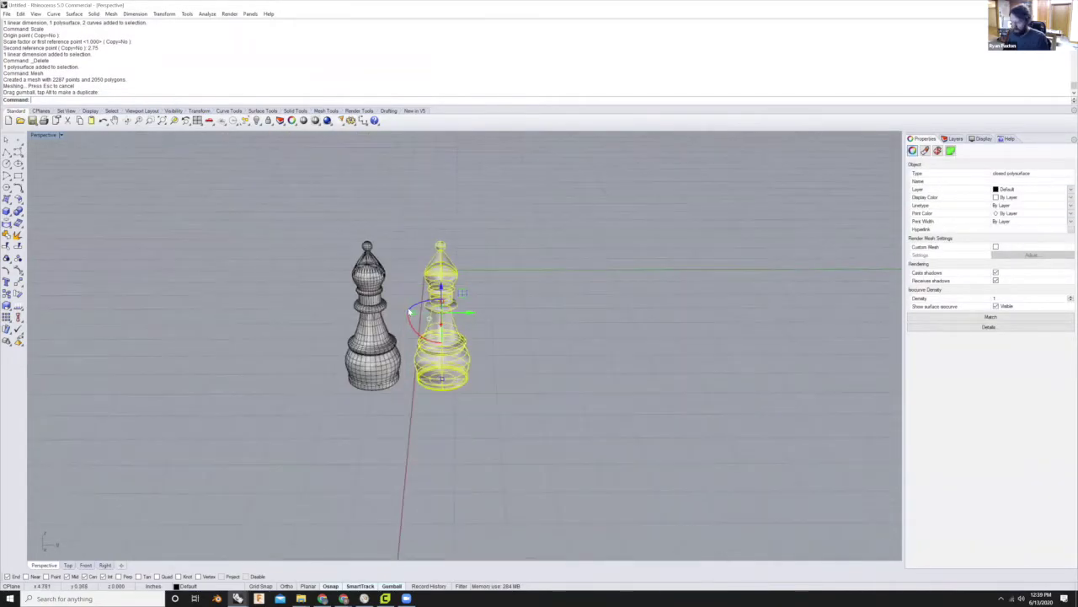
text(M)
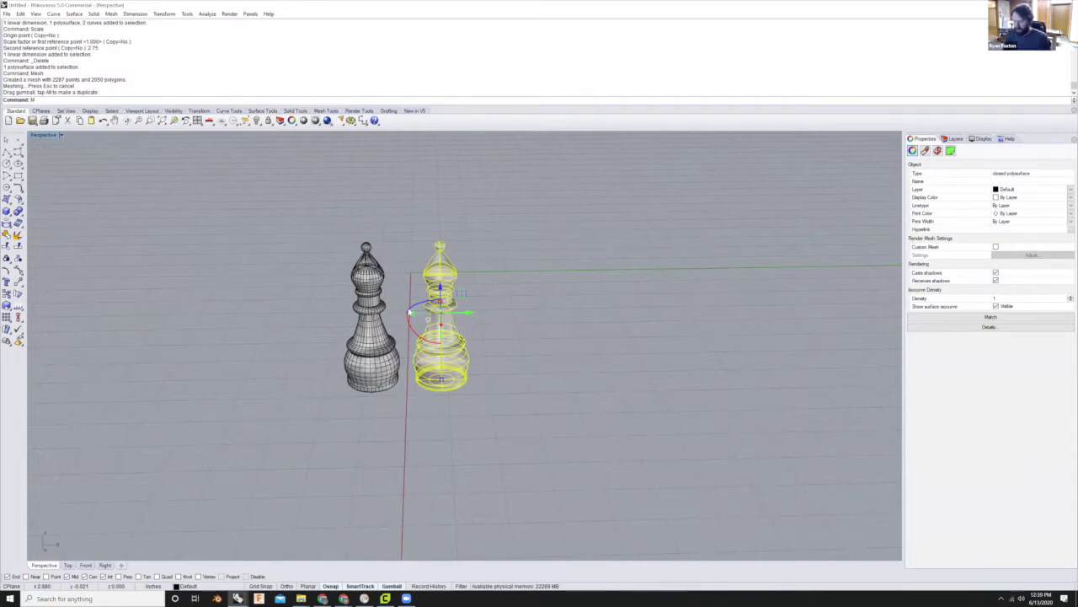
text(esh)
key(Return)
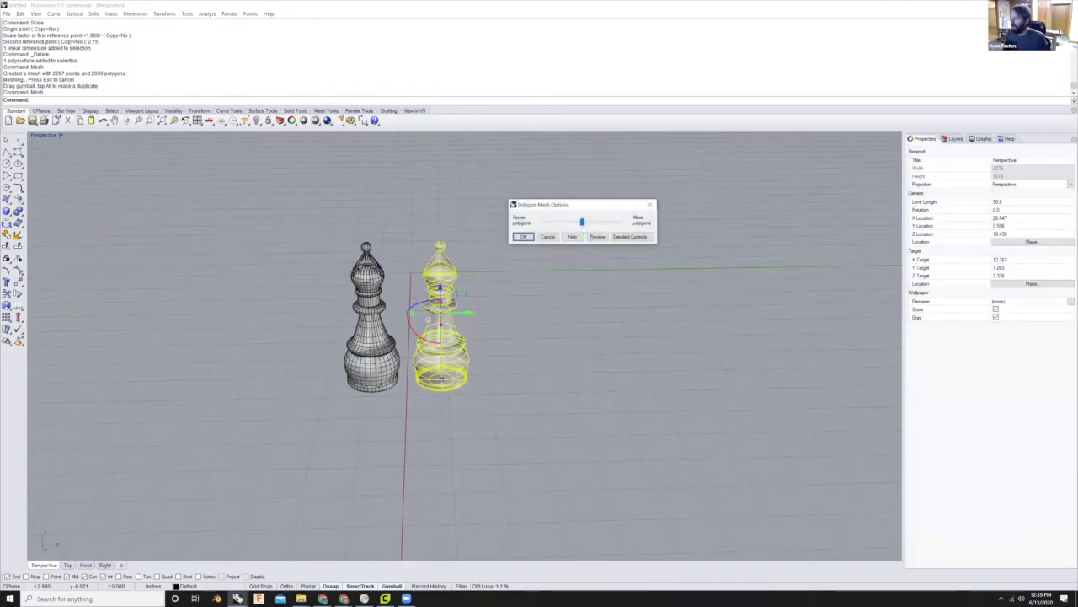
click(583, 225)
drag(592, 223, 632, 226)
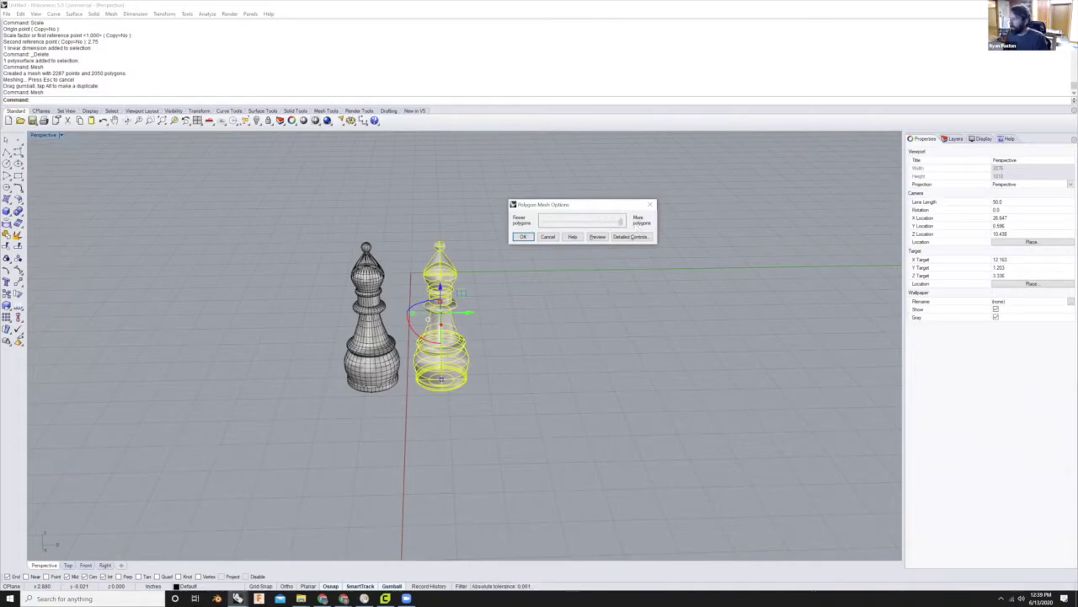
click(522, 236)
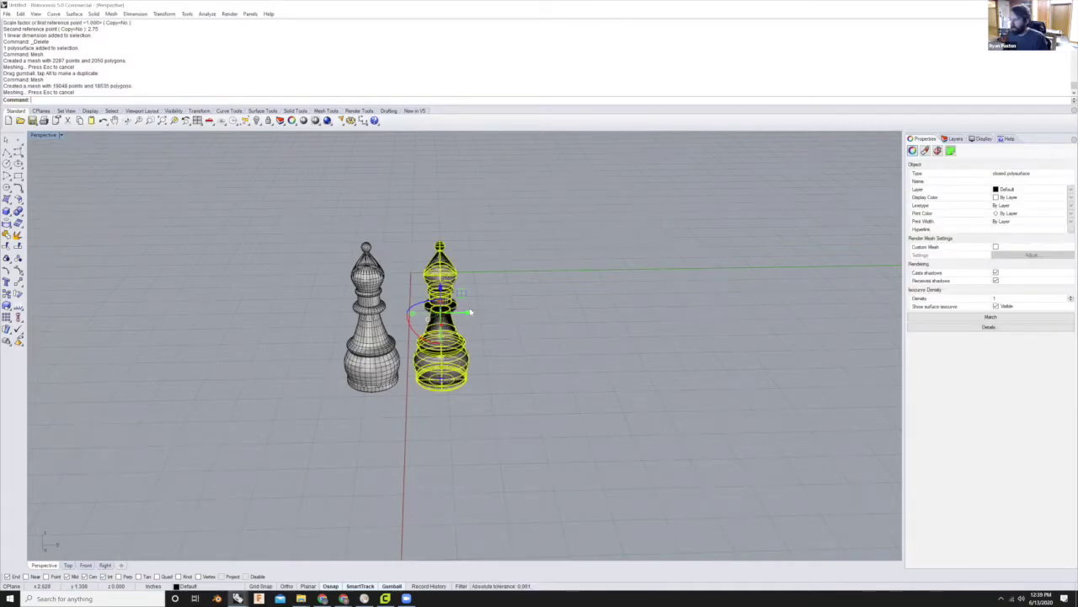
drag(468, 312, 541, 314)
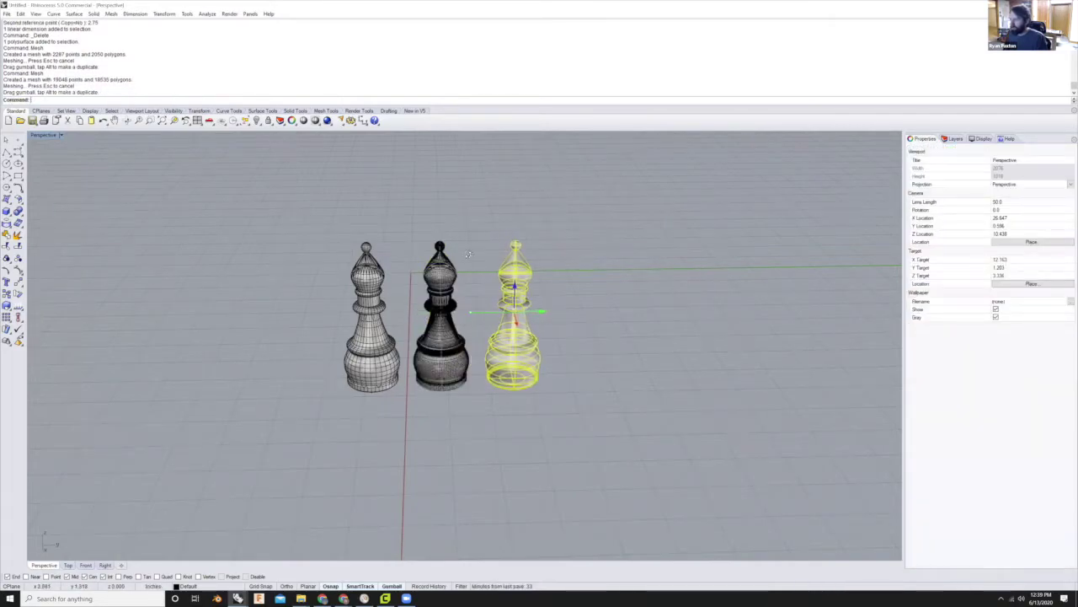
- Compare the medium and dense bishop meshes with the original solid, selecting each mesh and inspecting the heads up close
scroll(475, 251, up, 3)
right_drag(475, 252, 367, 261)
right_drag(435, 263, 431, 229)
click(462, 256)
scroll(463, 255, up, 3)
scroll(462, 228, down, 5)
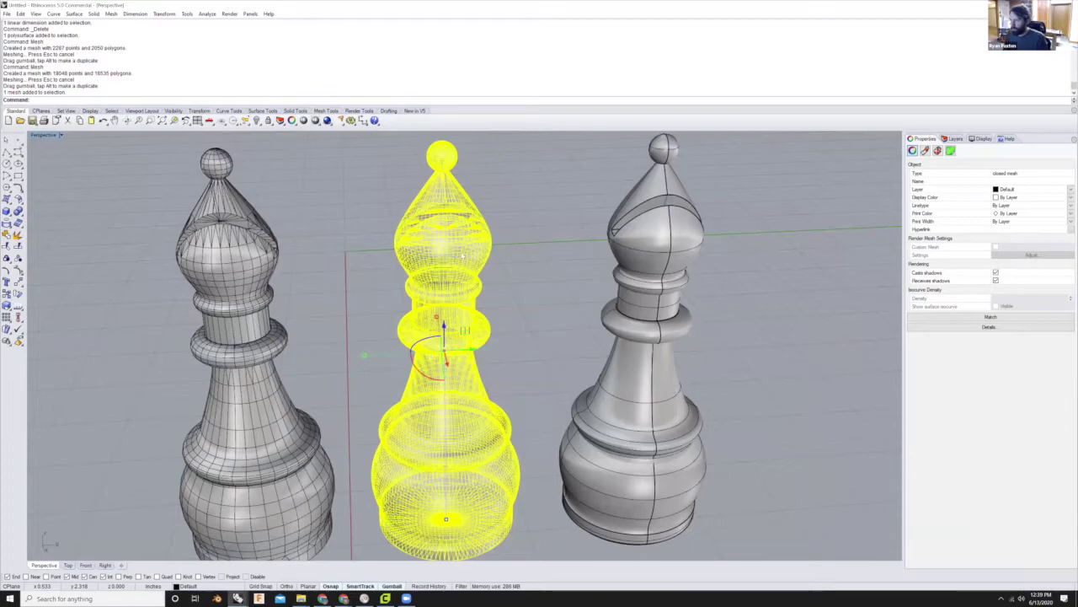
scroll(468, 260, up, 3)
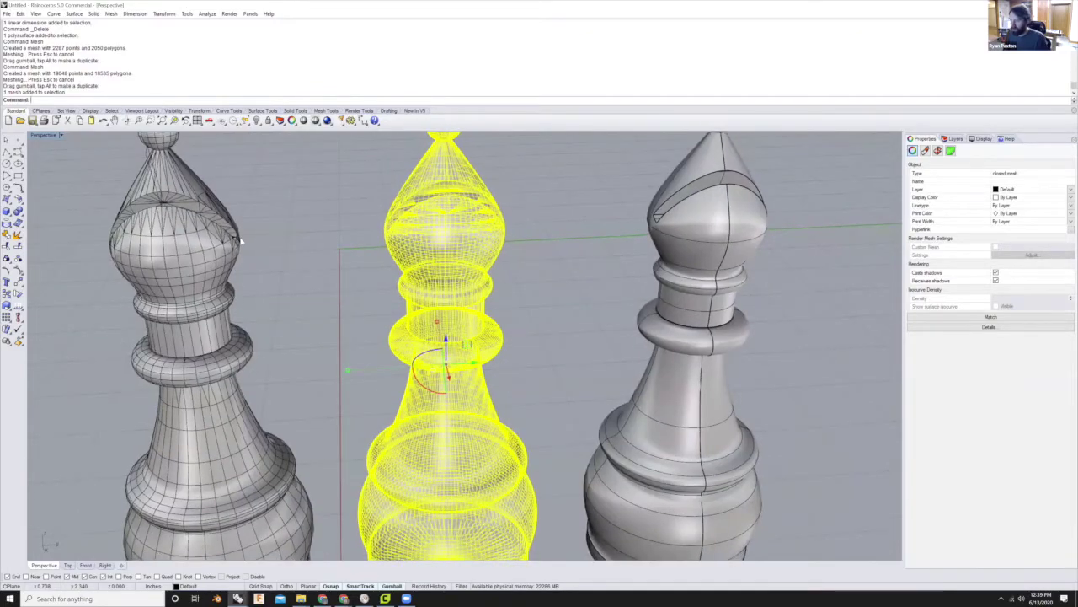
scroll(301, 241, down, 2)
scroll(515, 268, down, 3)
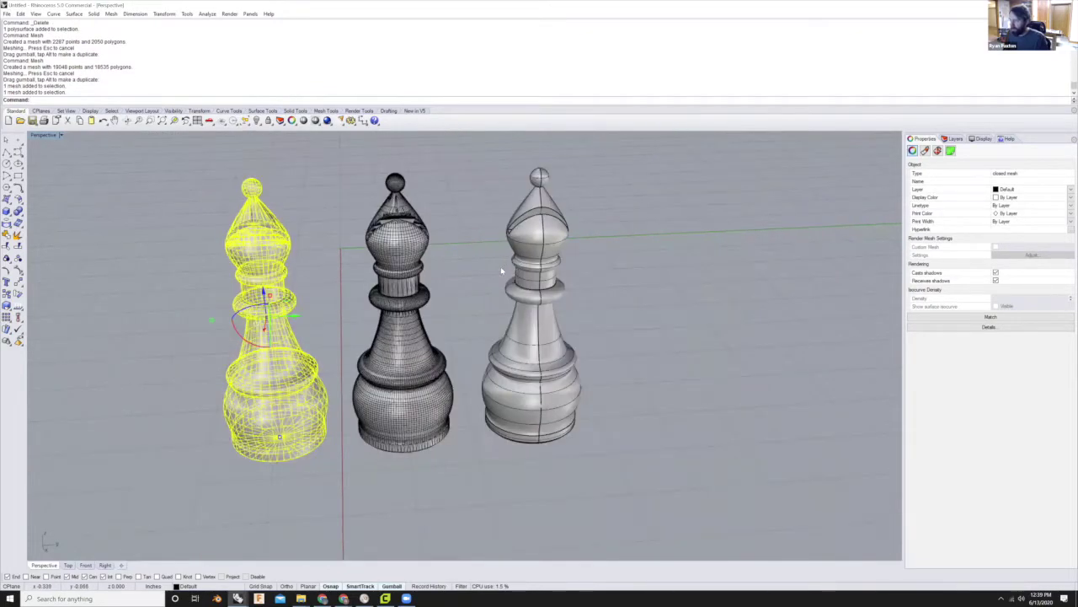
- Create a third mesh from the bishop solid with the fewest polygons and move the solid clear of it along the green axis
click(502, 270)
key(Return)
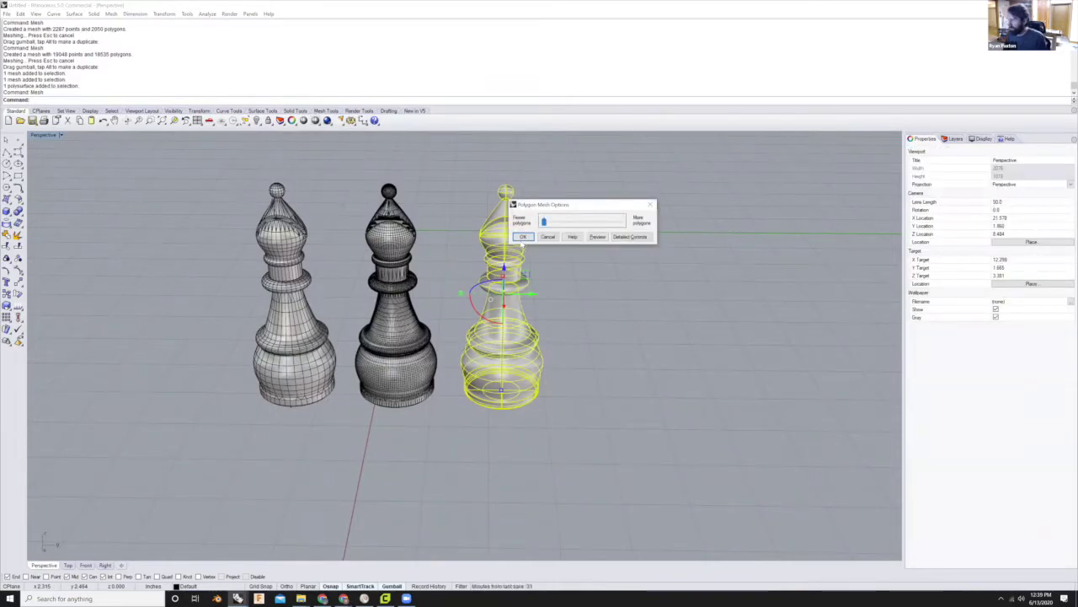
click(522, 237)
scroll(498, 283, down, 2)
drag(499, 283, 575, 284)
- Try meshing the bishop solid through the detailed polygon mesh options and undo that extra mesh
click(586, 313)
scroll(583, 318, up, 4)
scroll(516, 344, down, 4)
scroll(524, 245, up, 4)
click(532, 267)
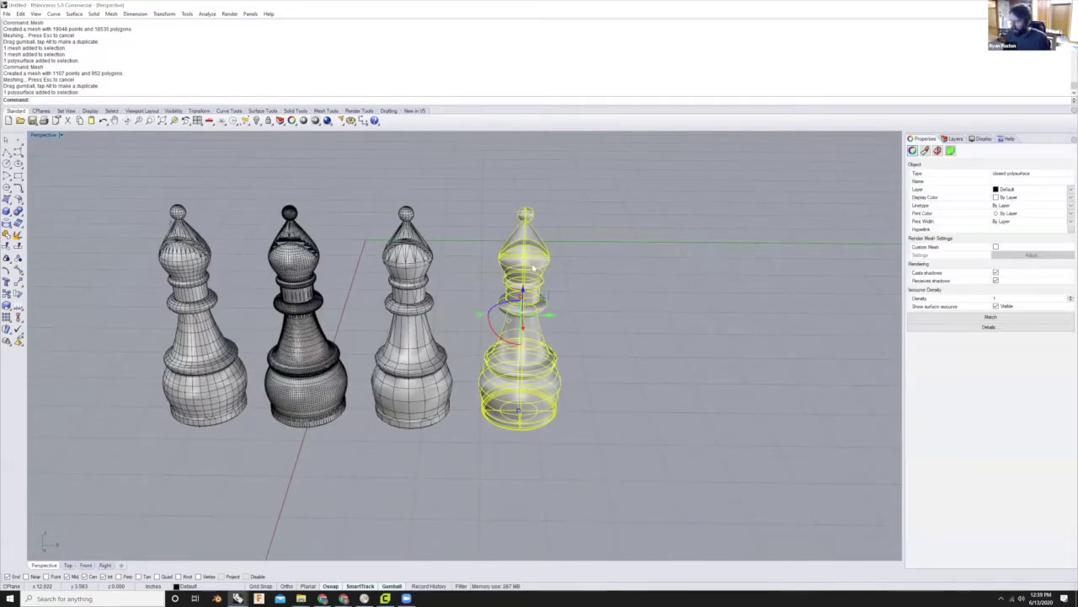
key(Return)
click(631, 237)
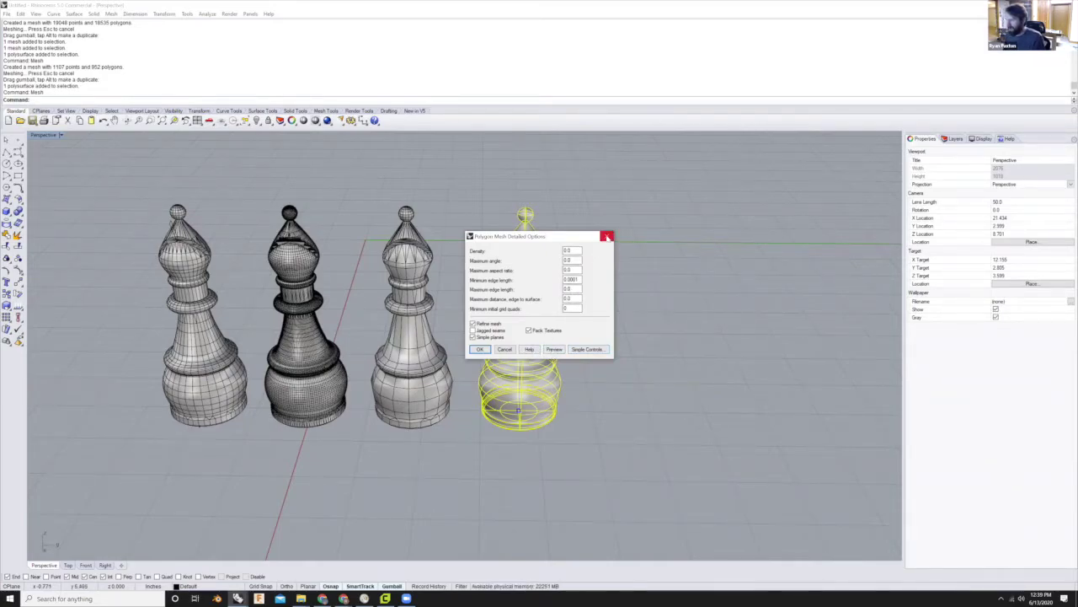
click(479, 349)
scroll(534, 322, down, 3)
key(ctrl+z)
- Compare the preset-density, densest and coarsest bishop meshes with the original solid, picking out the preset-density mesh
scroll(566, 316, up, 3)
scroll(414, 325, up, 3)
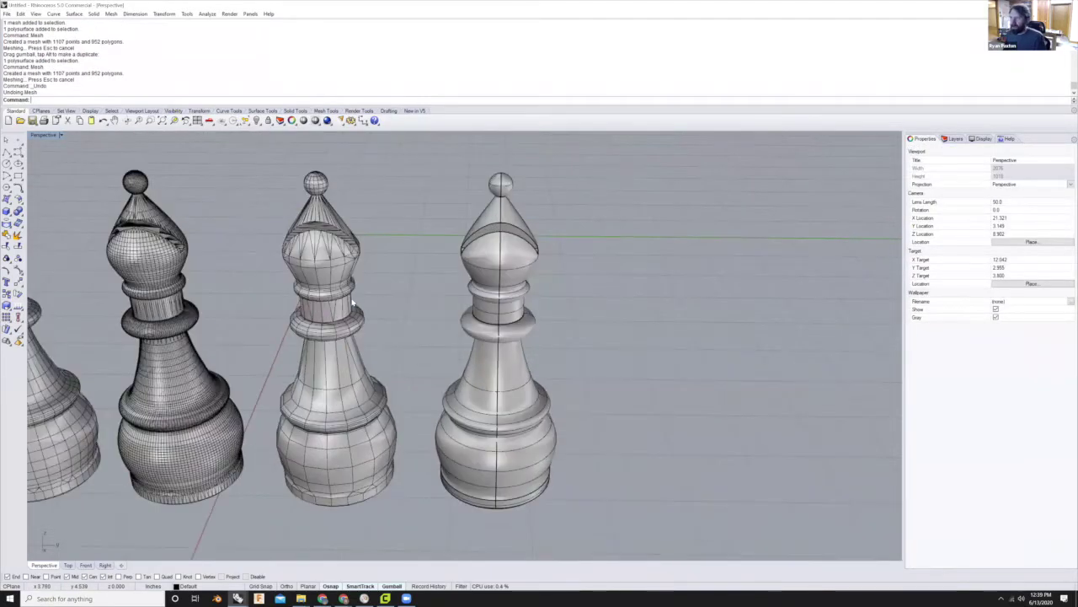
scroll(405, 337, down, 4)
scroll(297, 359, up, 2)
right_drag(296, 358, 351, 345)
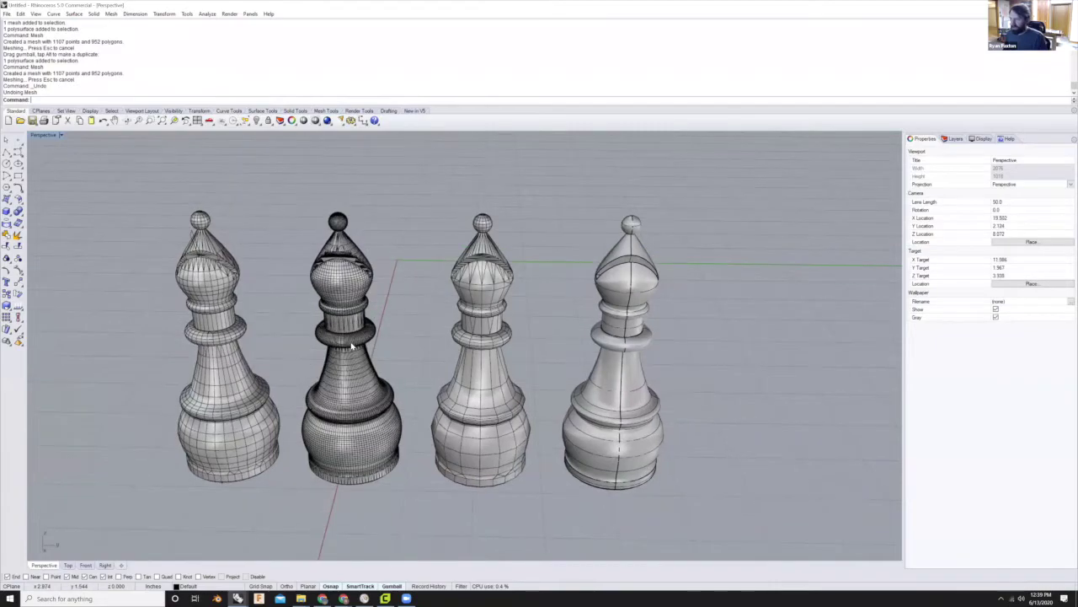
shift+right_drag(389, 394, 379, 369)
scroll(400, 362, up, 2)
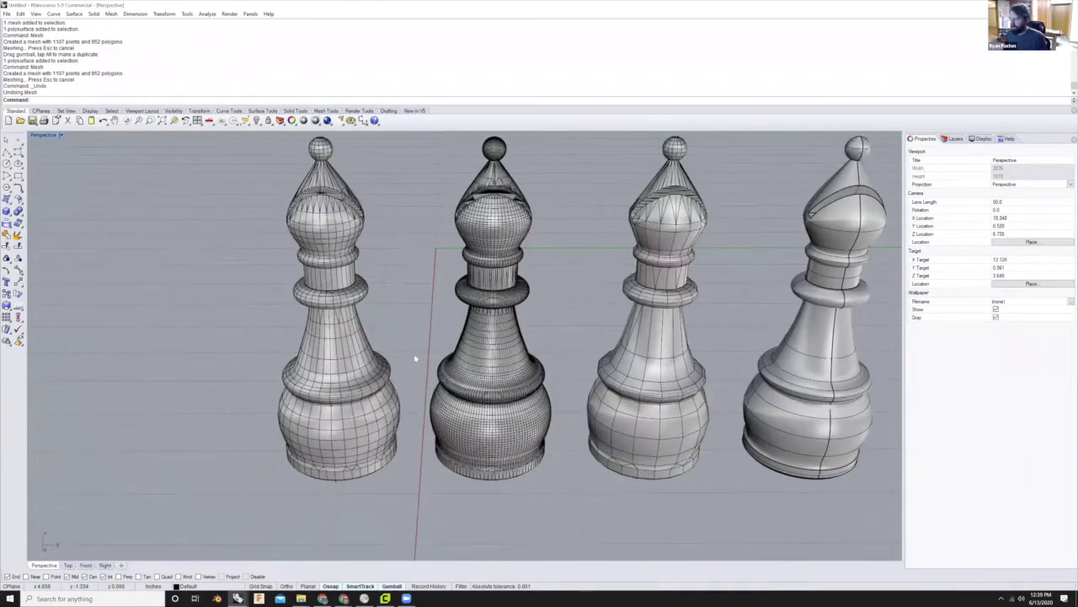
scroll(395, 395, down, 5)
click(384, 398)
scroll(369, 415, up, 2)
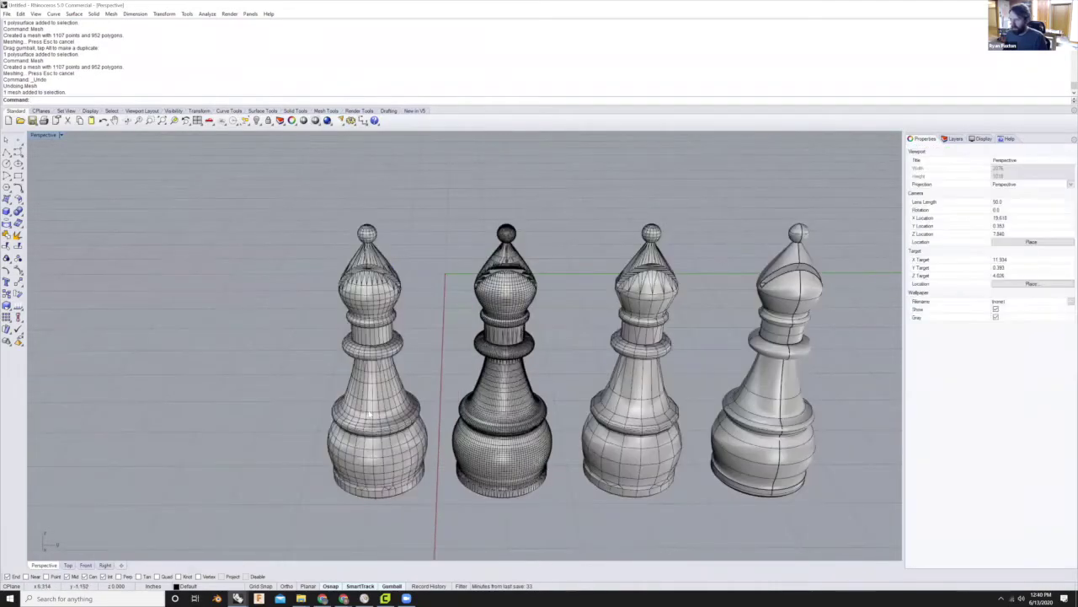
click(382, 414)
scroll(396, 388, down, 2)
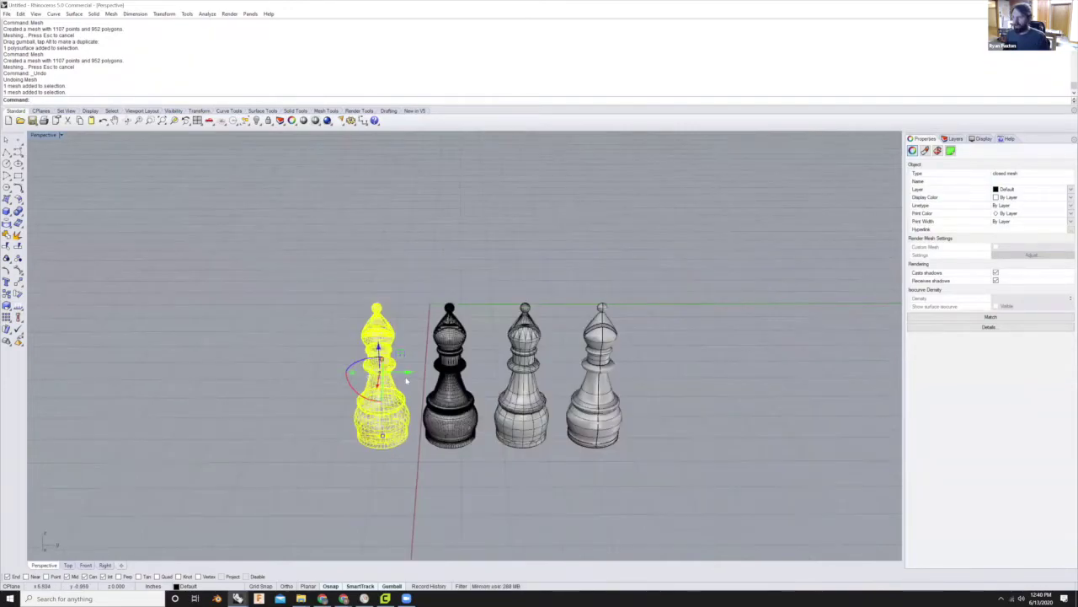
scroll(438, 377, up, 1)
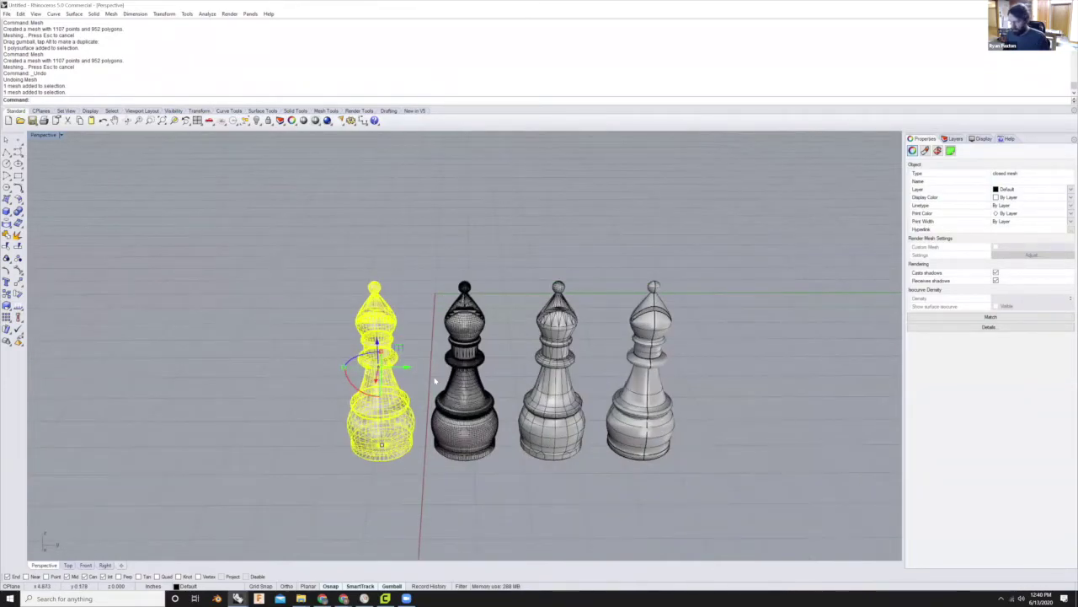
scroll(435, 381, down, 2)
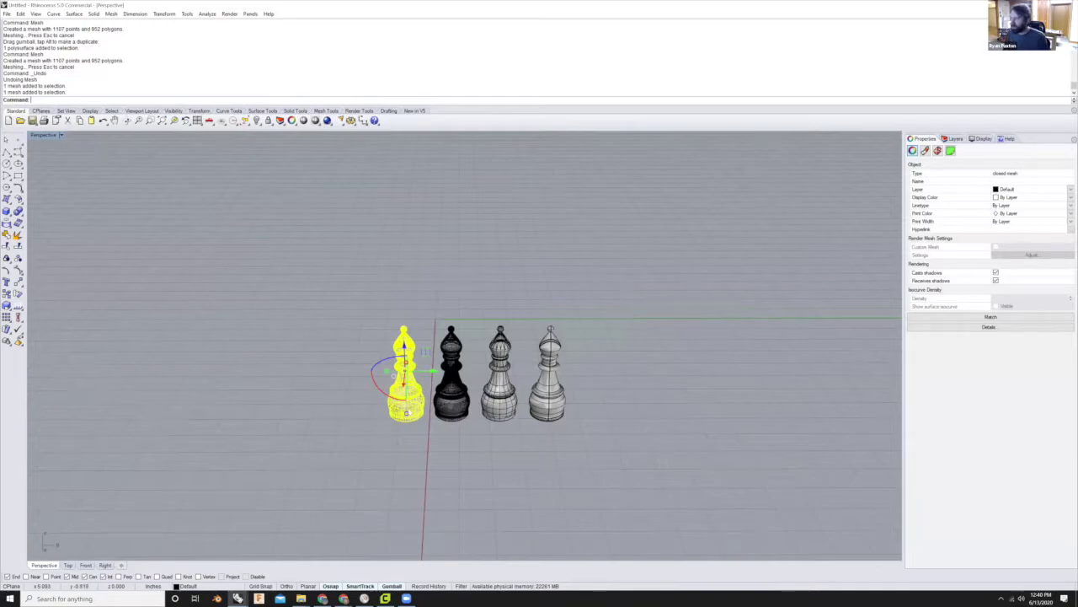
click(404, 296)
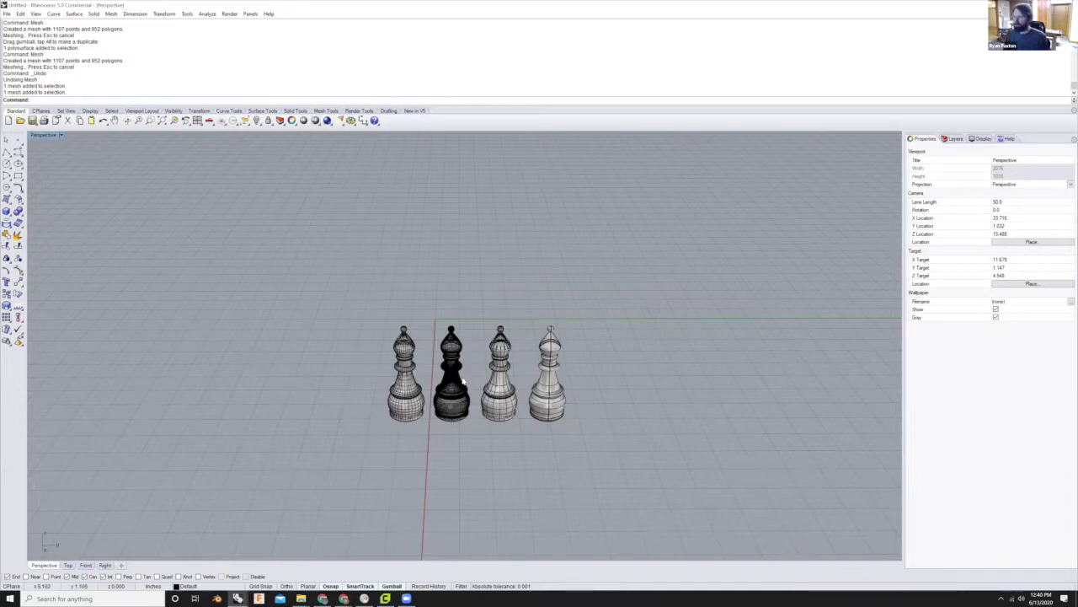
scroll(411, 375, up, 2)
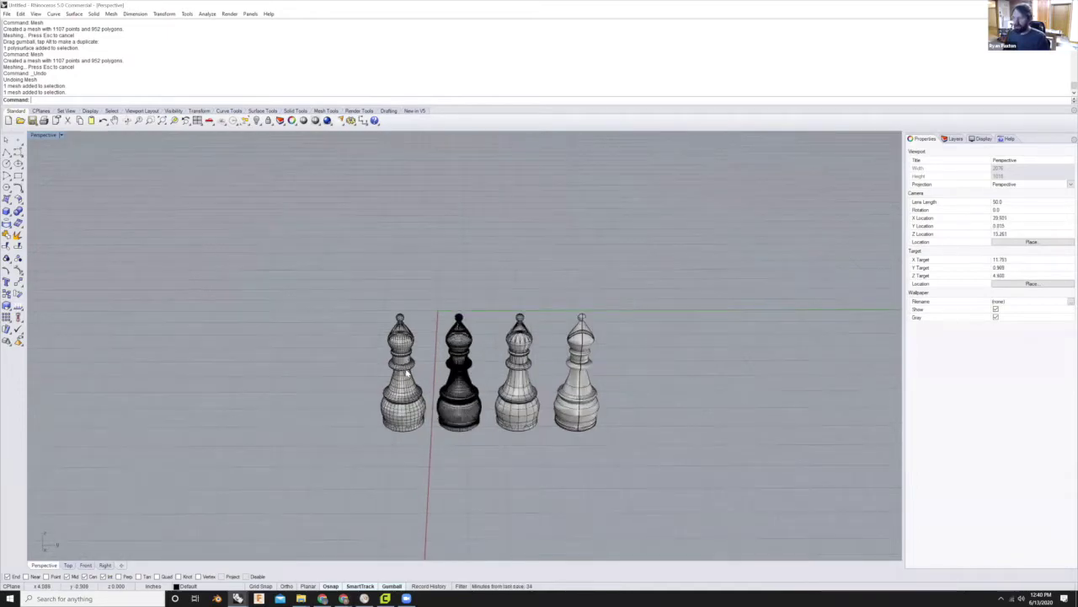
- Change the document's model units to millimeters and accept scaling the model by 25.4
click(403, 383)
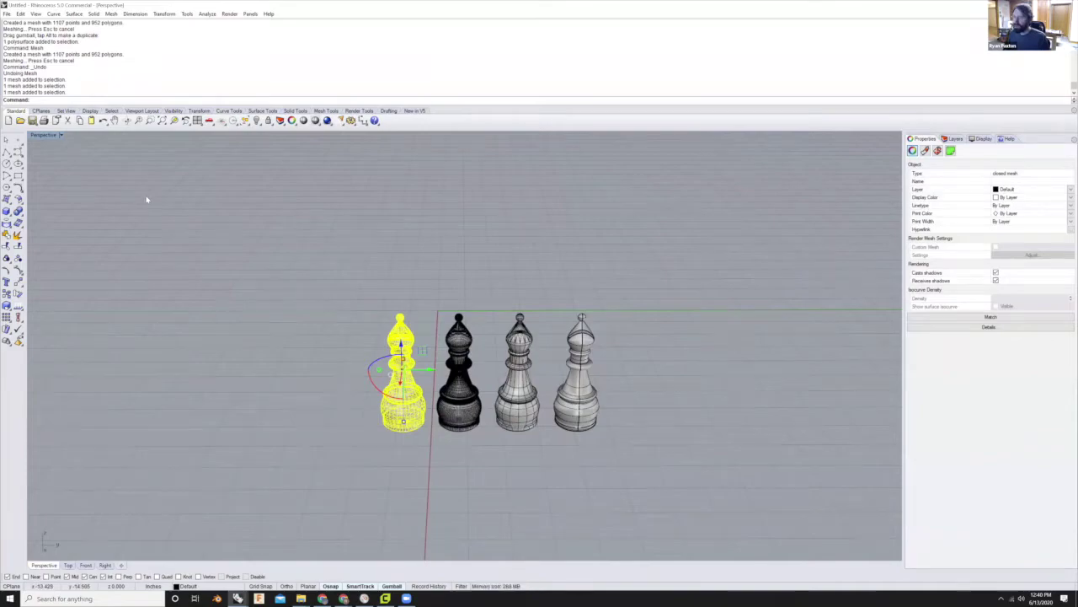
click(7, 13)
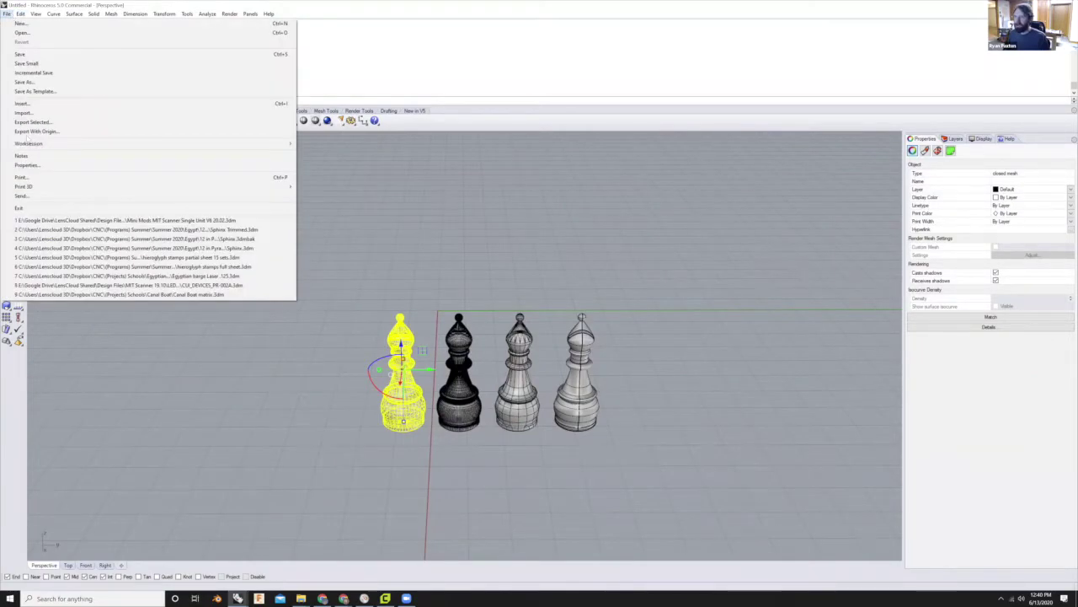
click(30, 166)
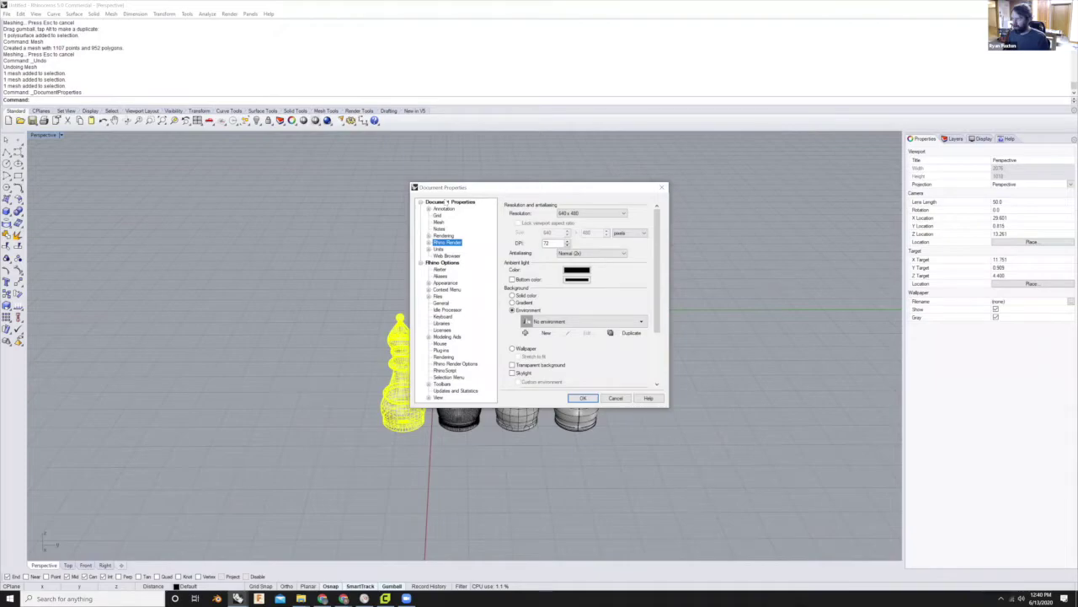
click(439, 250)
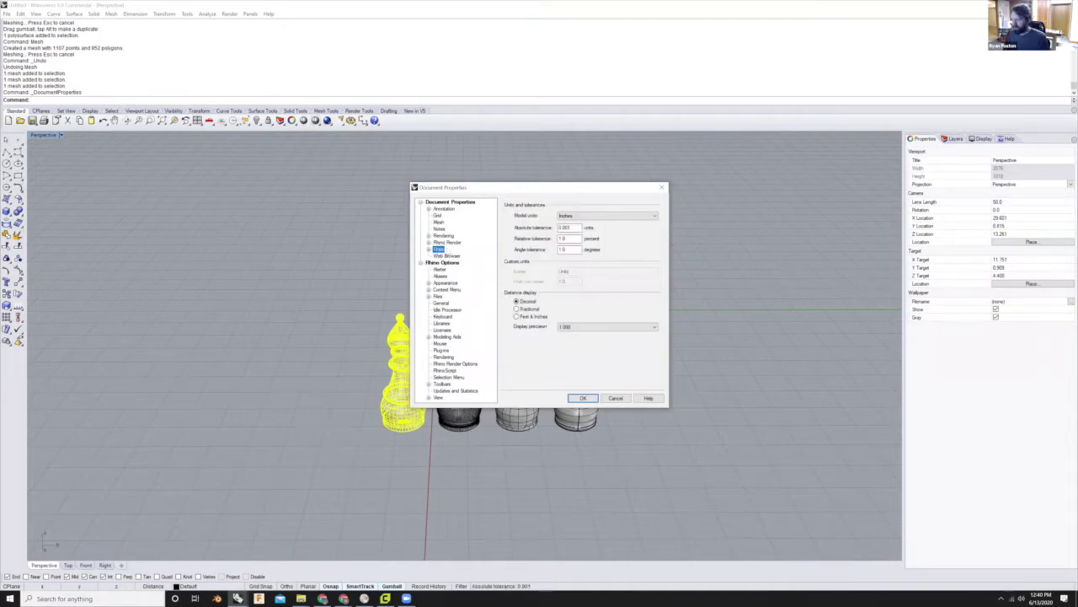
click(647, 217)
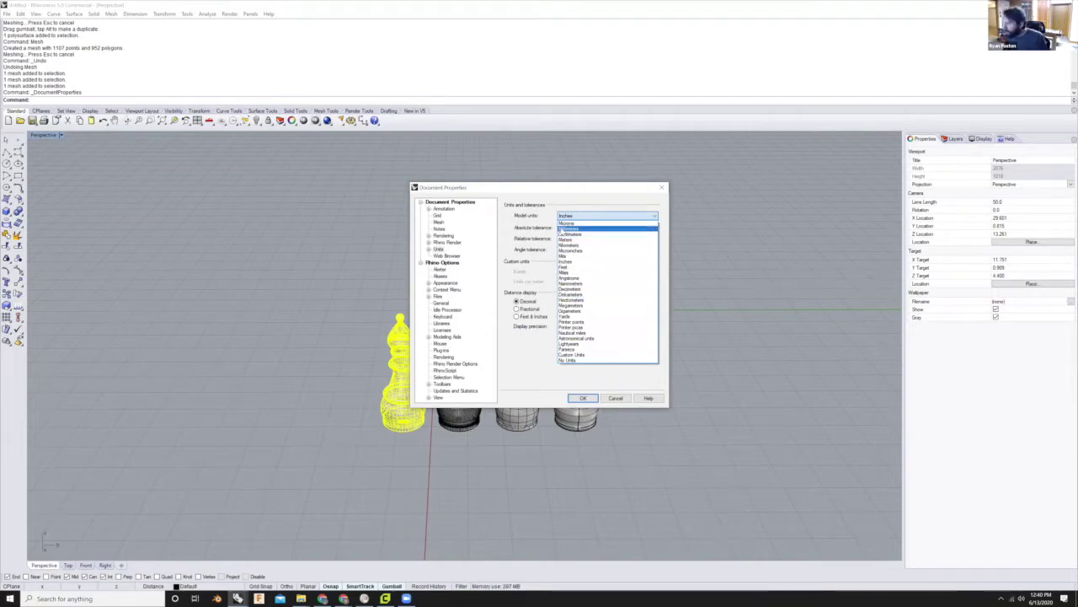
click(570, 228)
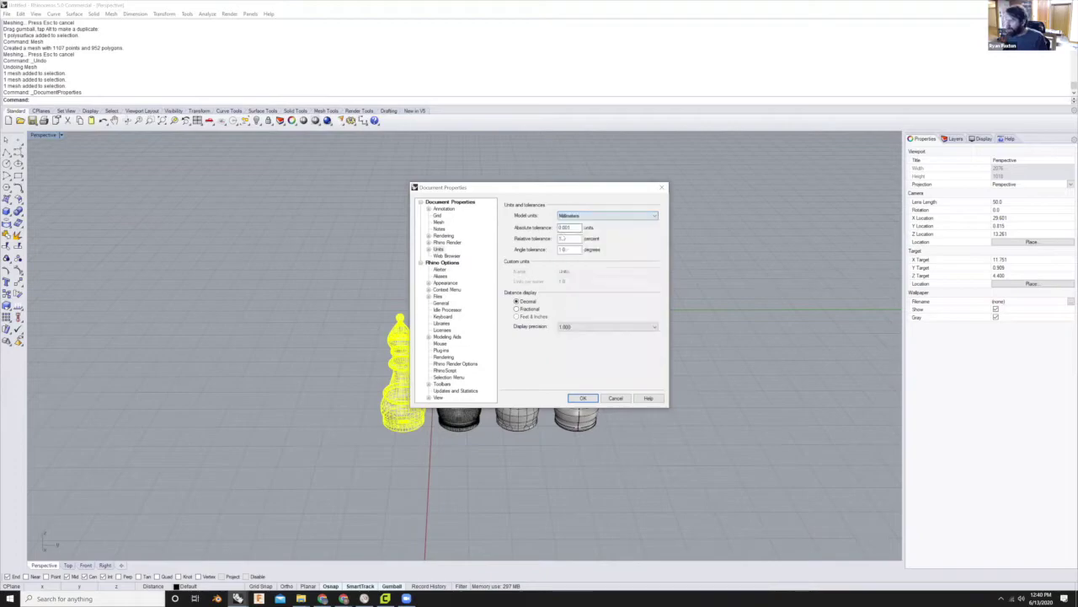
click(580, 398)
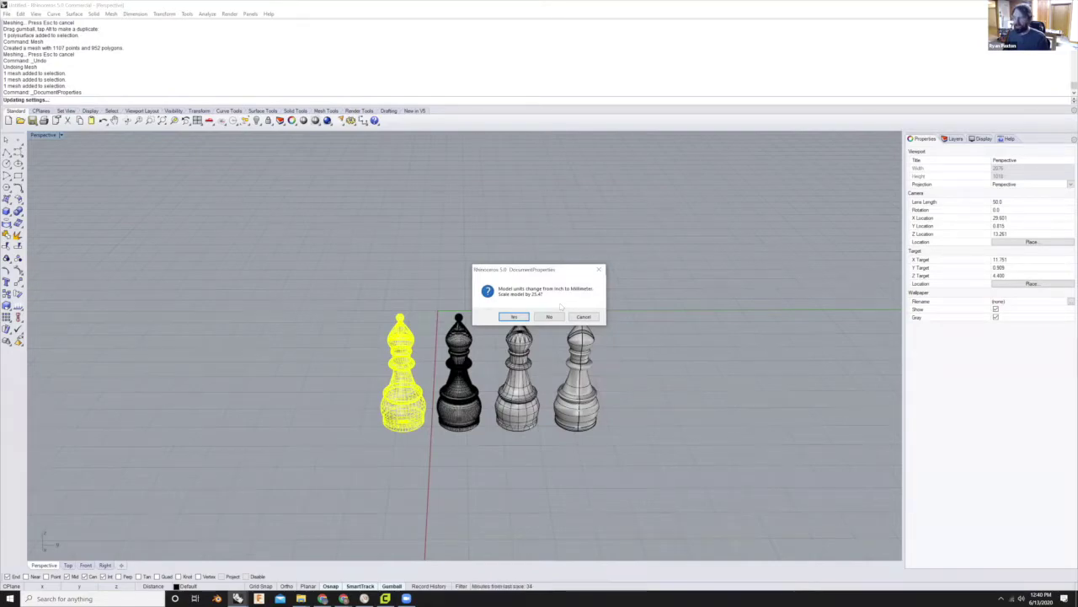
click(513, 316)
- Select all the bishop objects and move them together back over the construction grid near the origin
scroll(489, 368, down, 8)
right_drag(490, 368, 625, 313)
click(604, 274)
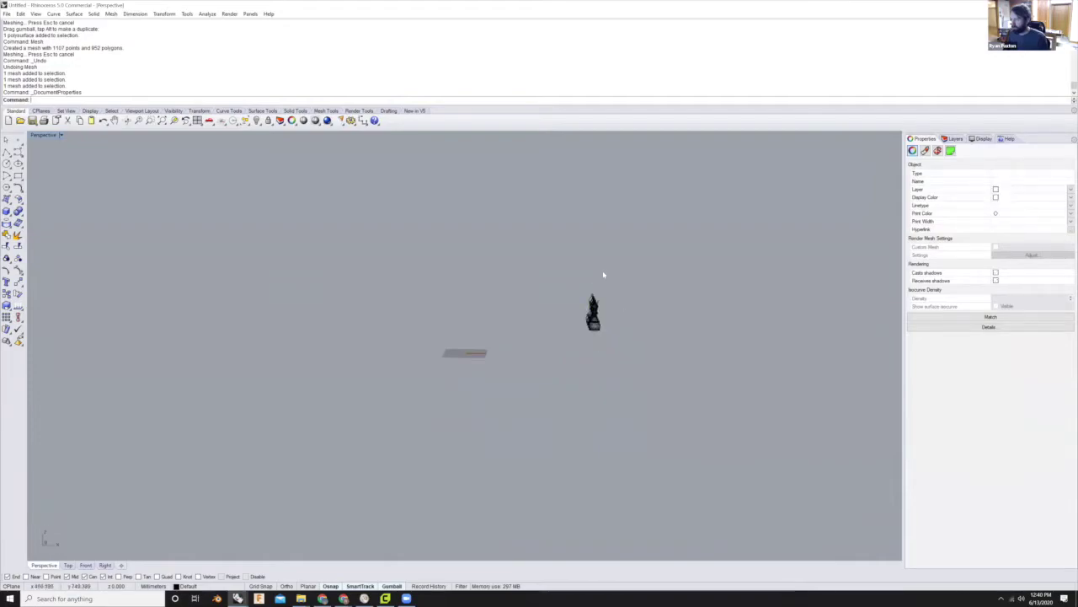
scroll(590, 320, up, 3)
drag(627, 380, 422, 334)
drag(627, 336, 411, 335)
scroll(411, 335, up, 7)
right_drag(411, 335, 332, 379)
key(alt)
drag(508, 360, 508, 455)
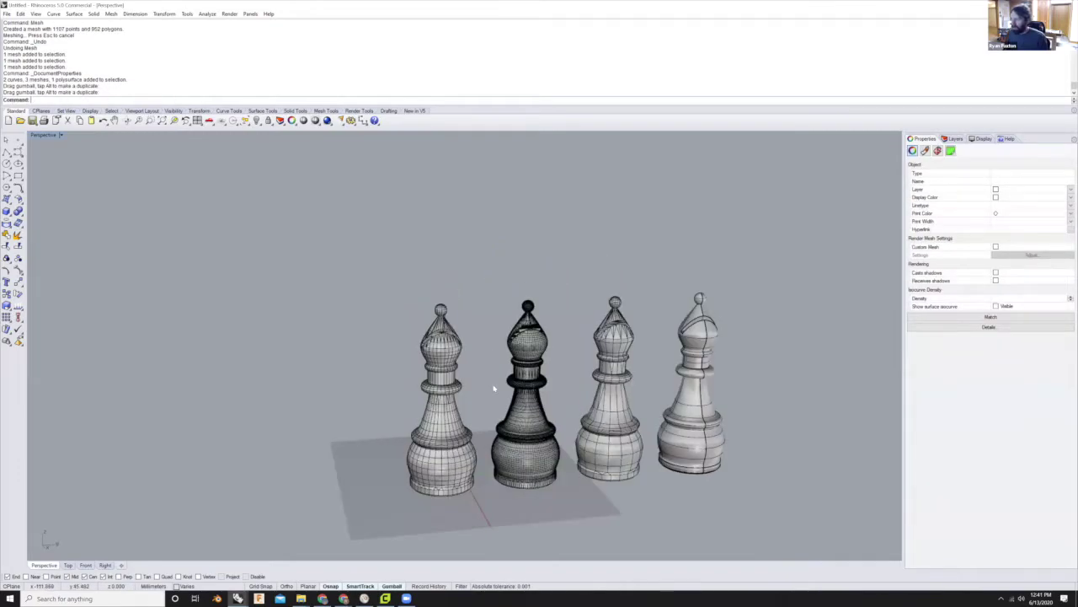
- Export only the preset-density bishop mesh to the Desktop as a Rhino 5 3D model named bISHOP
scroll(494, 388, up, 3)
right_drag(495, 388, 496, 360)
scroll(495, 357, down, 6)
click(495, 356)
scroll(526, 314, up, 8)
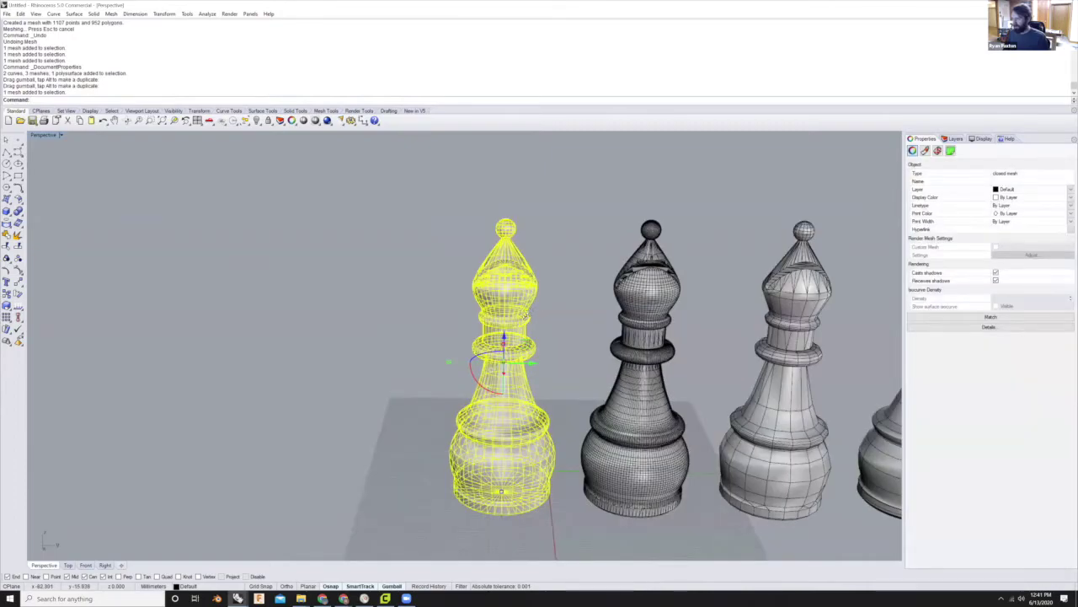
scroll(526, 313, down, 3)
right_drag(525, 312, 524, 309)
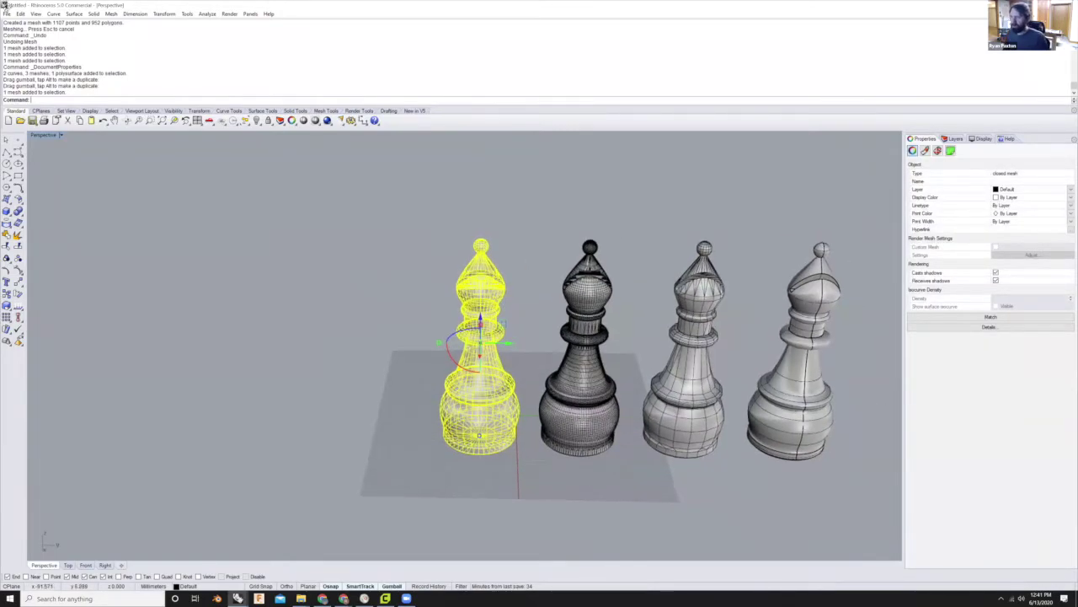
click(7, 14)
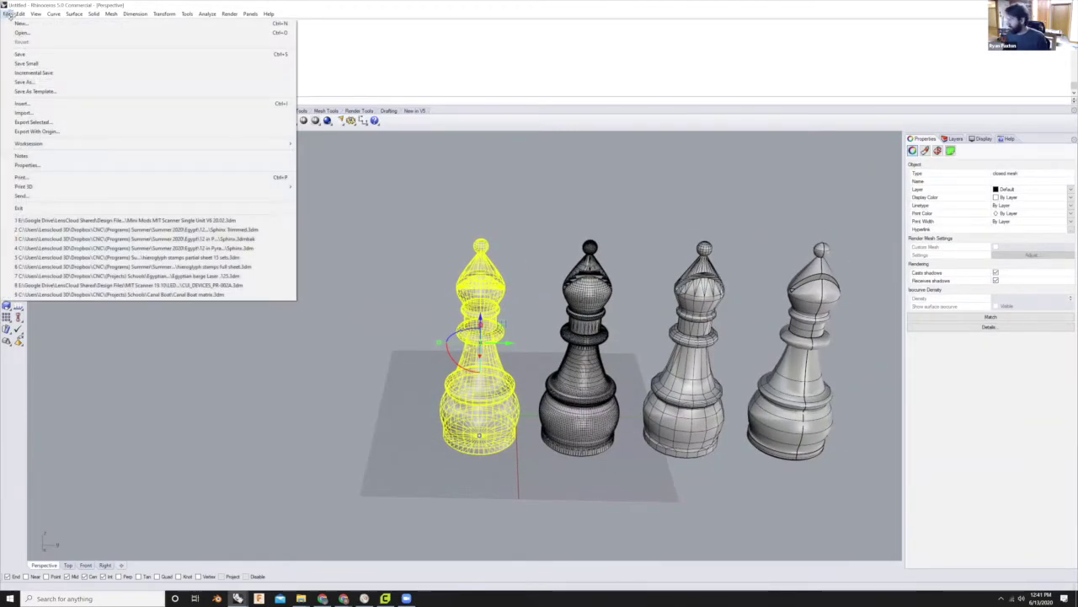
click(34, 122)
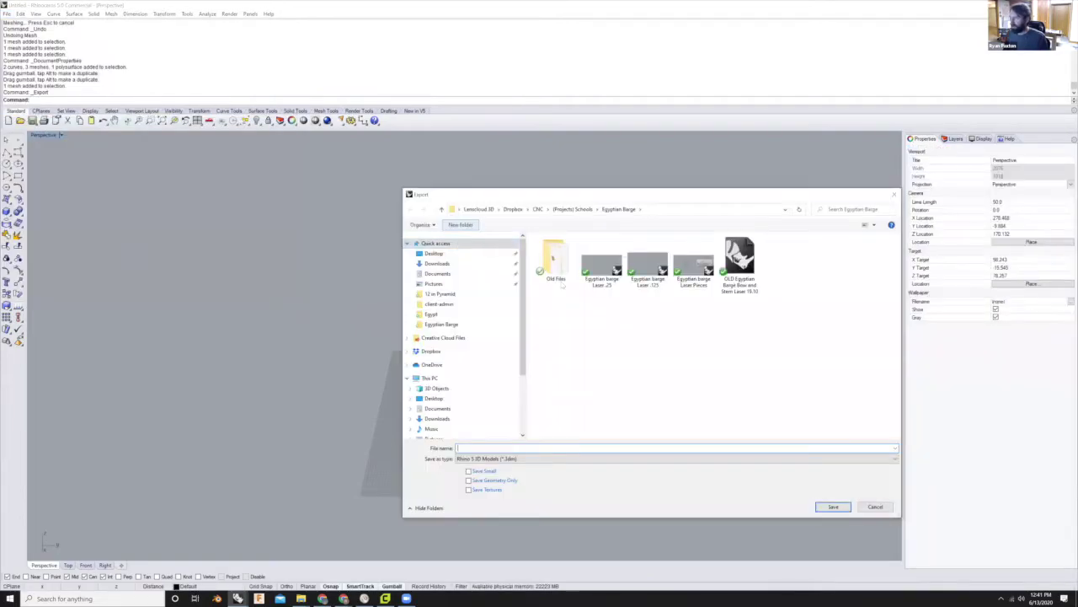
click(432, 254)
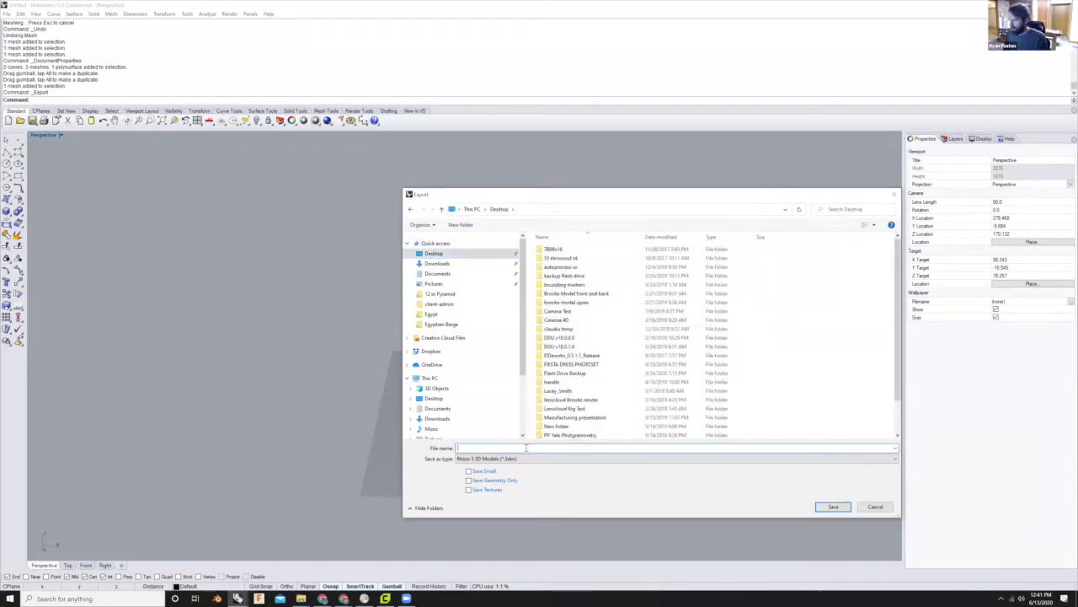
text(brSHOP)
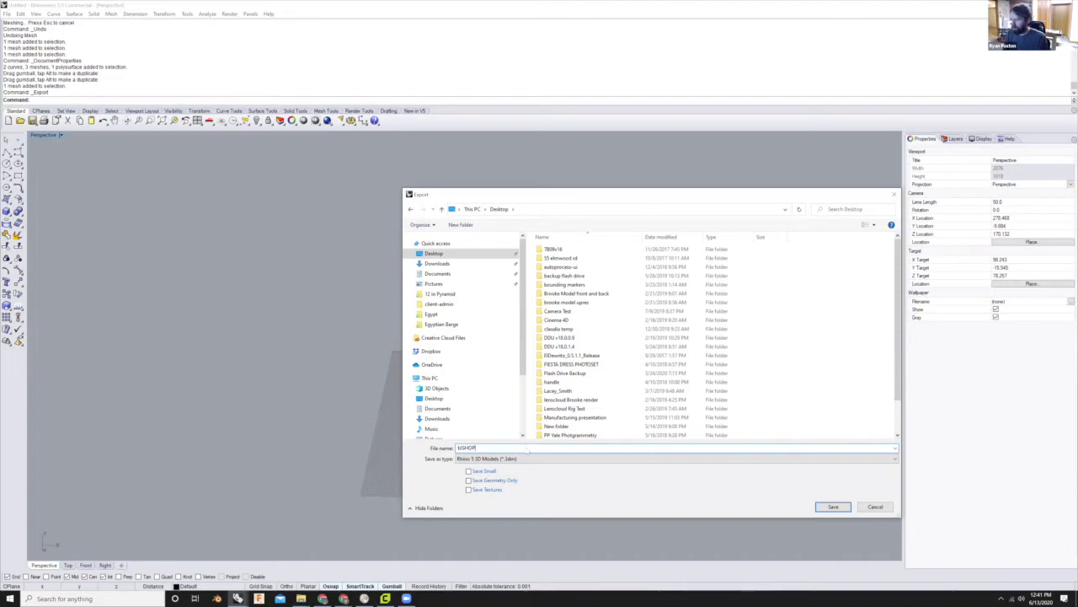
key(Return)
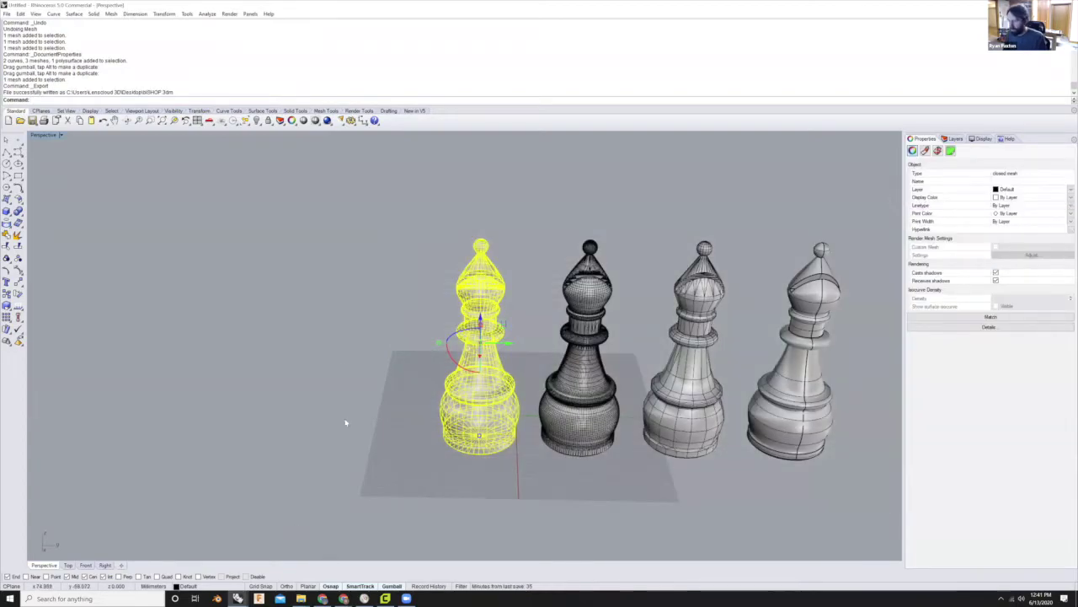
- Export the selected preset-density bishop mesh to the Desktop as a binary STL file named Bishop
key(alt+f)
key(Down)
key(Down)
key(Down)
key(Down)
key(Down)
key(Down)
key(Down)
key(Down)
key(Down)
key(Down)
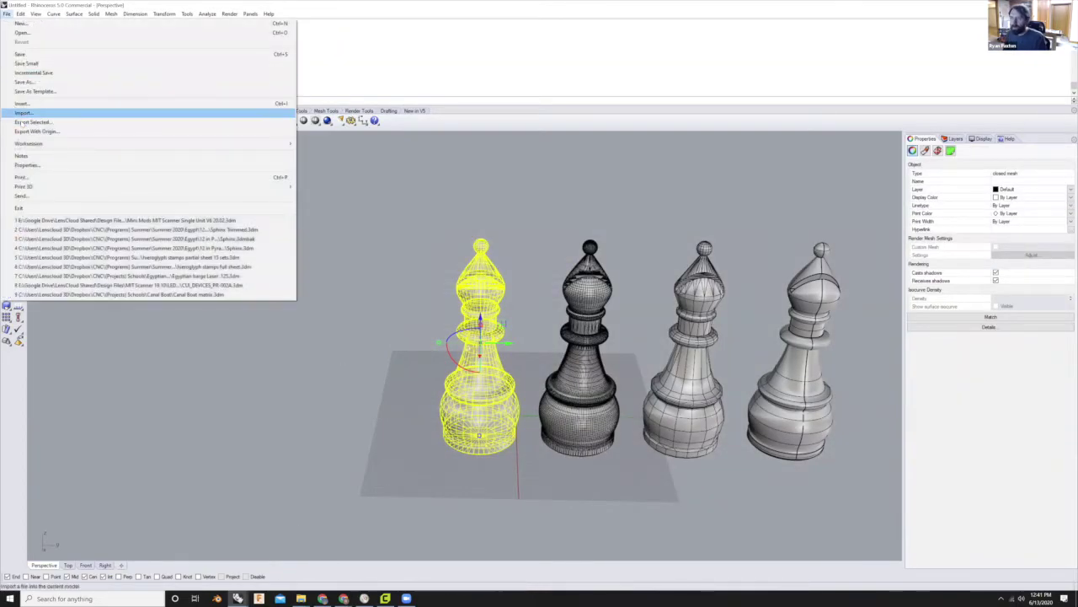
key(Return)
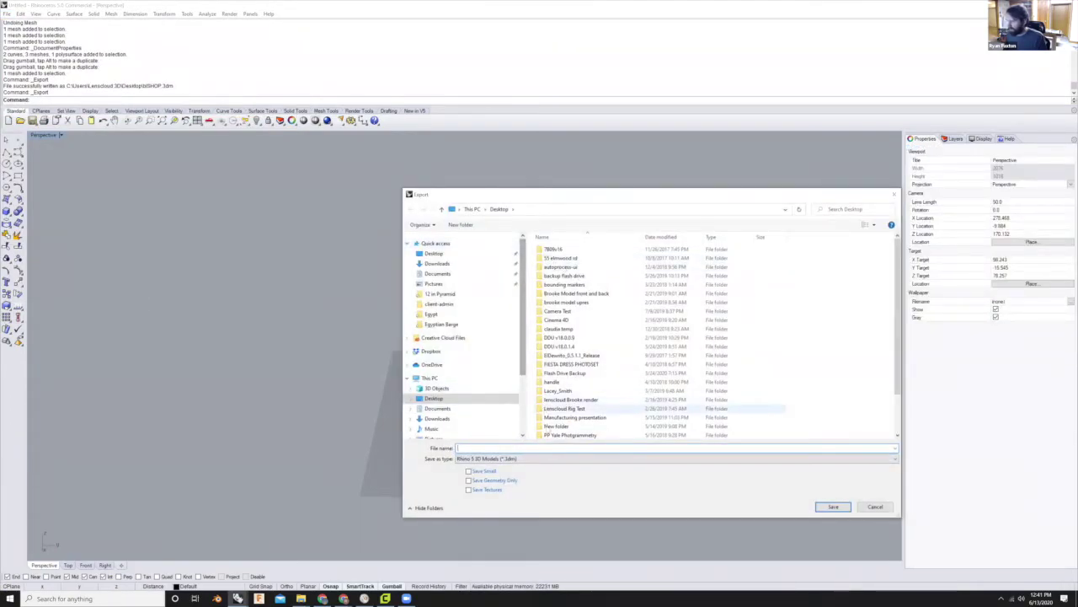
click(548, 458)
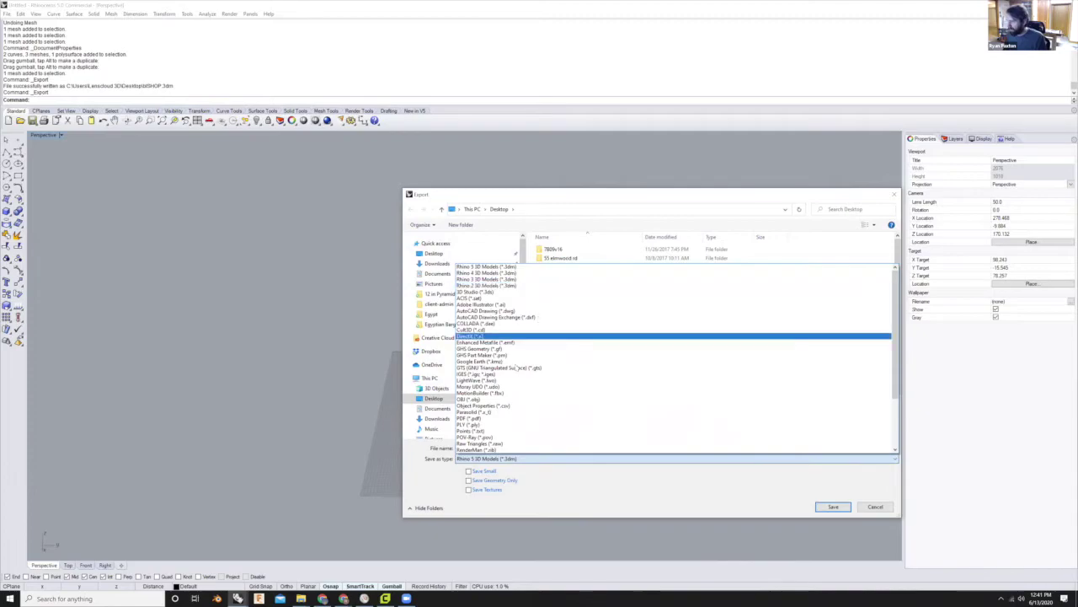
scroll(480, 396, down, 3)
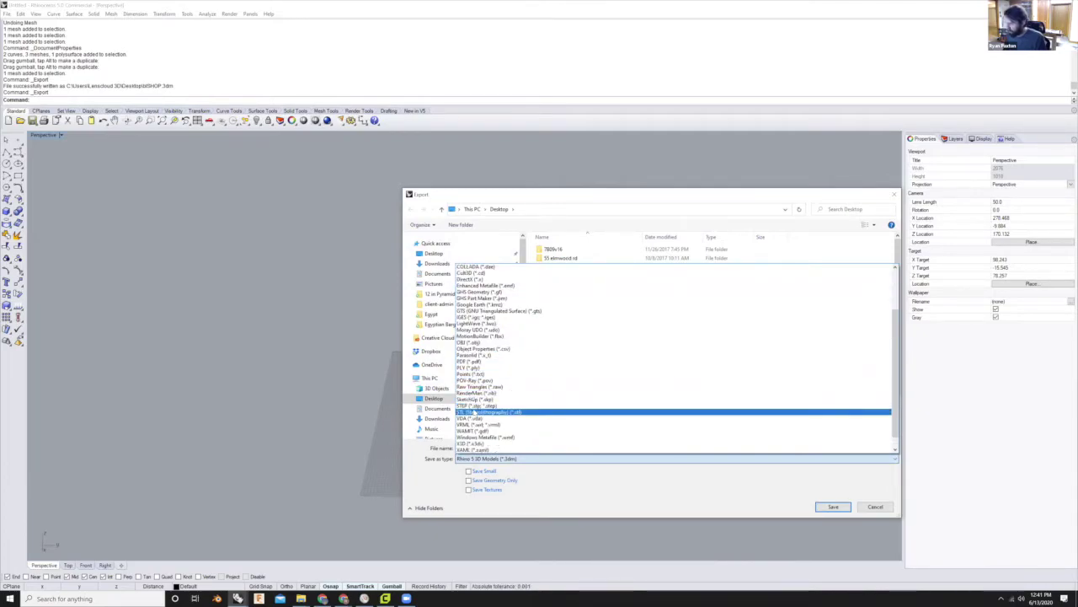
click(474, 412)
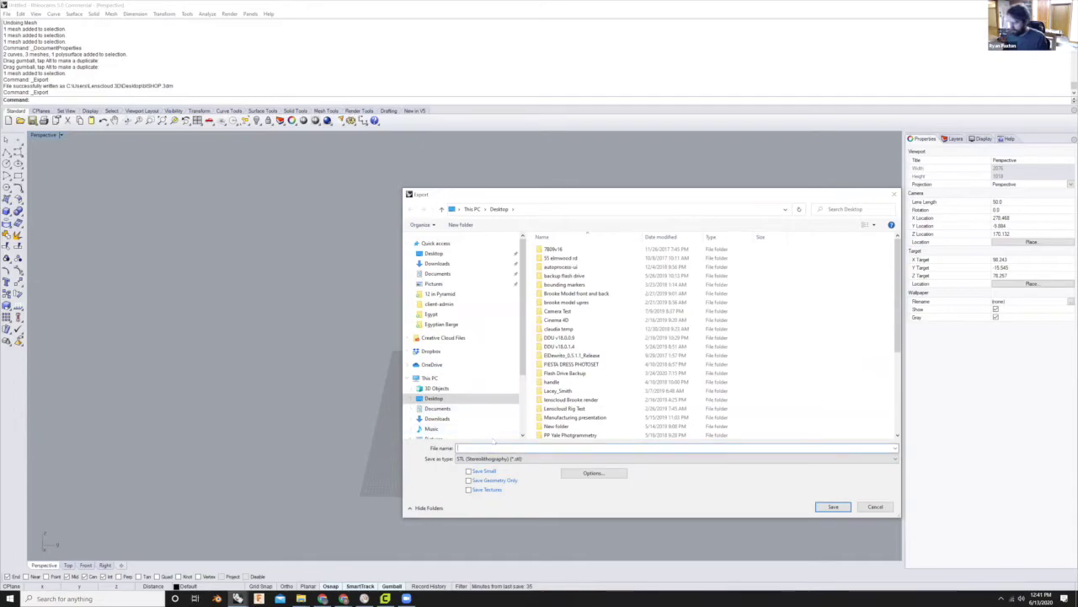
text(Bishop)
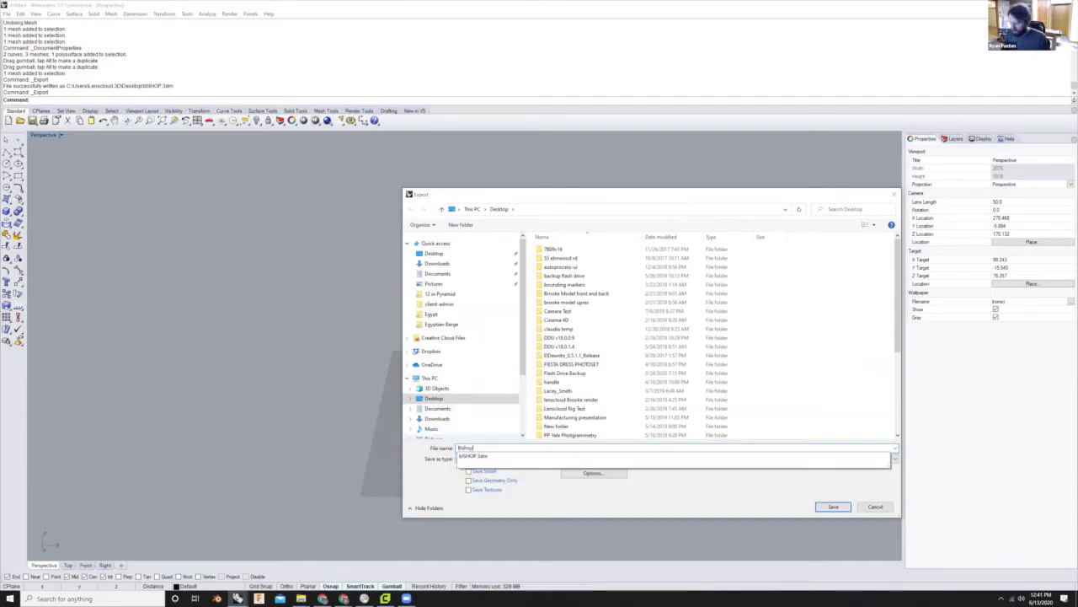
key(Return)
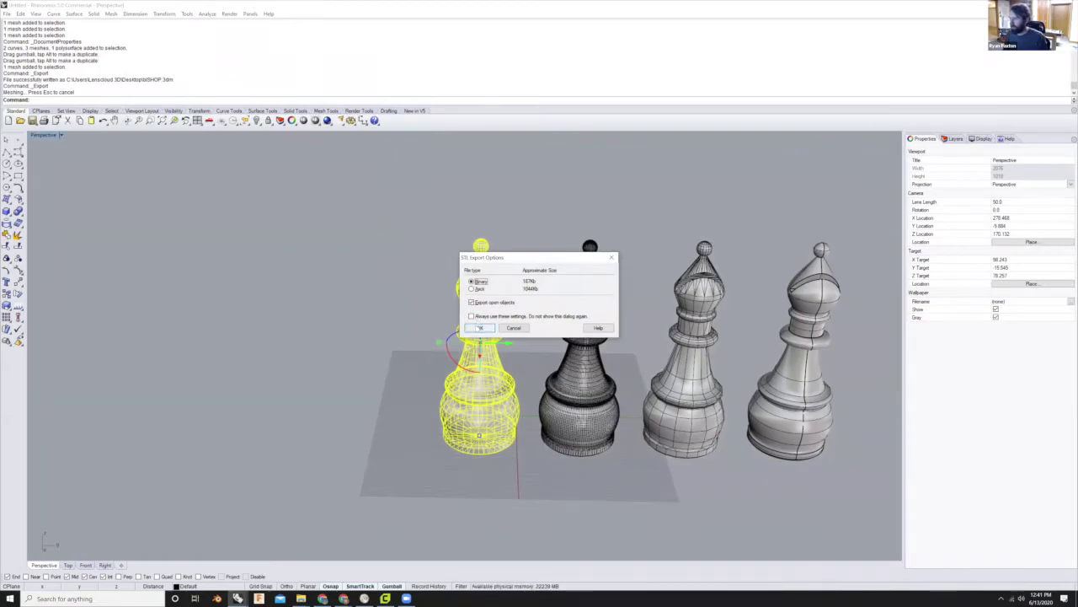
key(Return)
scroll(354, 286, down, 3)
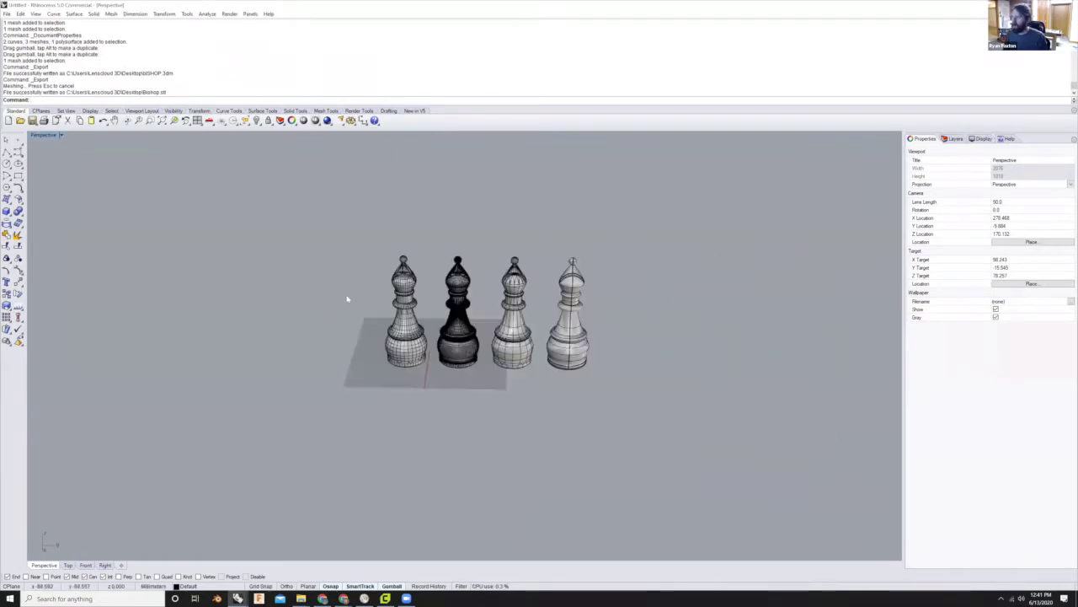
- Examine the three bishop meshes and the solid bishop side by side from several angles, close up and at a distance
scroll(350, 327, up, 2)
mouse_move(352, 329)
right_down()
mouse_move(421, 368)
mouse_move(345, 400)
mouse_move(369, 336)
right_up()
scroll(389, 379, up, 3)
scroll(388, 379, up, 2)
scroll(386, 379, down, 6)
scroll(375, 380, up, 3)
scroll(345, 400, down, 4)
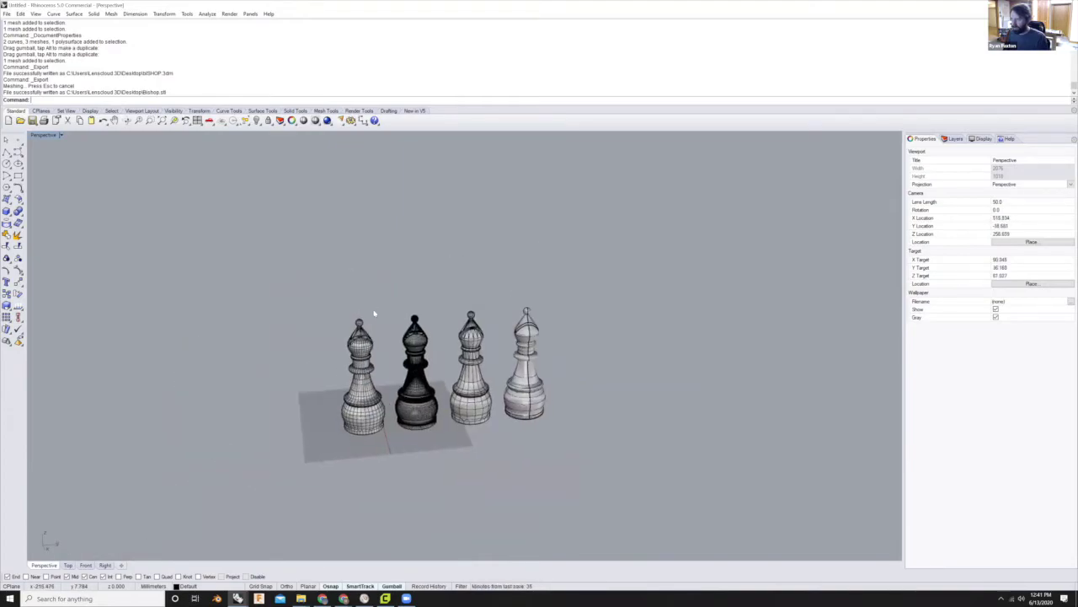
scroll(381, 391, up, 5)
scroll(381, 391, up, 3)
scroll(467, 358, down, 3)
right_drag(468, 358, 341, 403)
scroll(341, 403, down, 5)
scroll(368, 388, up, 6)
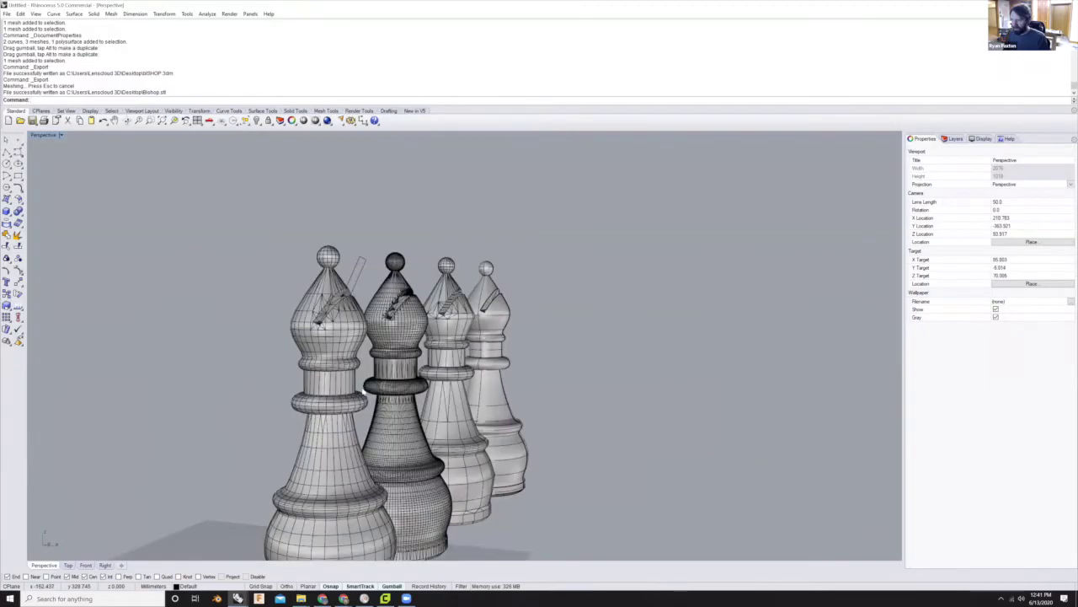
scroll(421, 385, down, 5)
mouse_move(421, 385)
right_down()
mouse_move(386, 387)
mouse_move(405, 381)
right_up()
scroll(392, 384, up, 6)
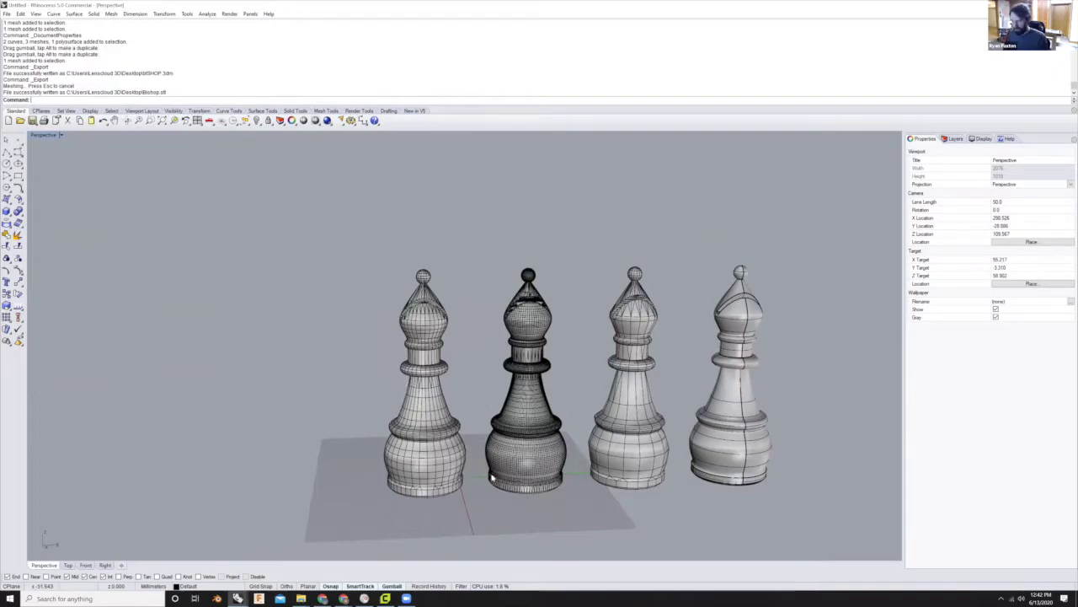
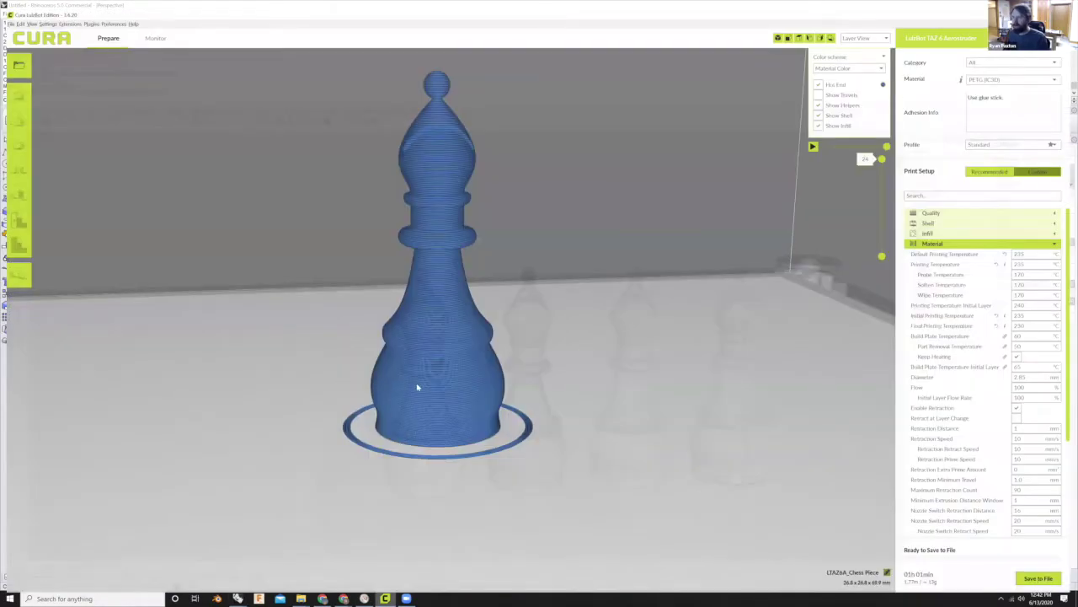
- Switch to Cura and examine the sliced chess piece on the build plate in layer view from several angles
scroll(433, 210, down, 8)
right_drag(437, 238, 508, 340)
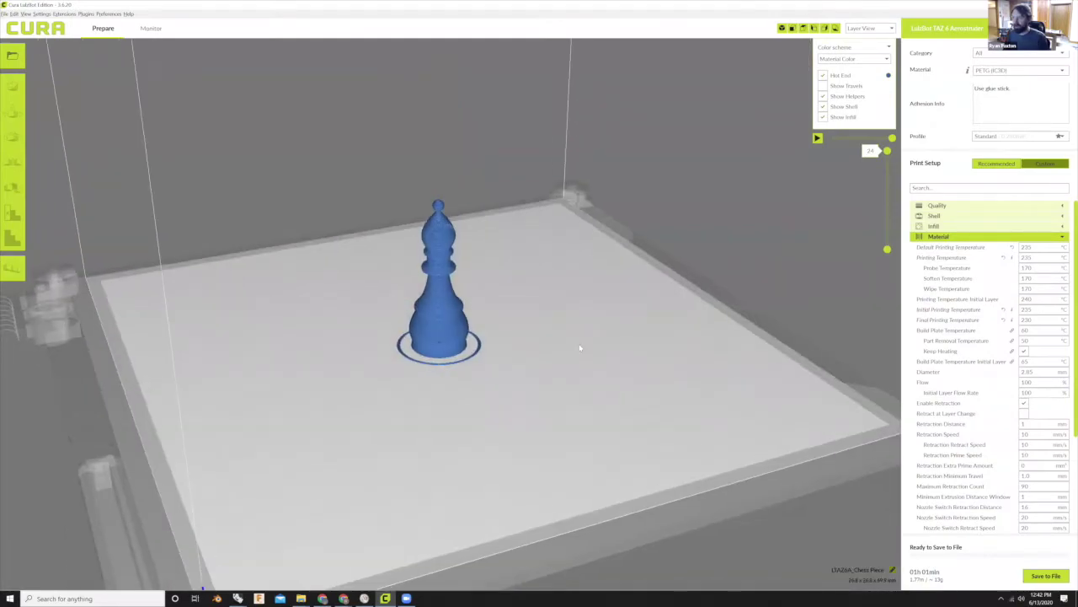
scroll(534, 360, up, 5)
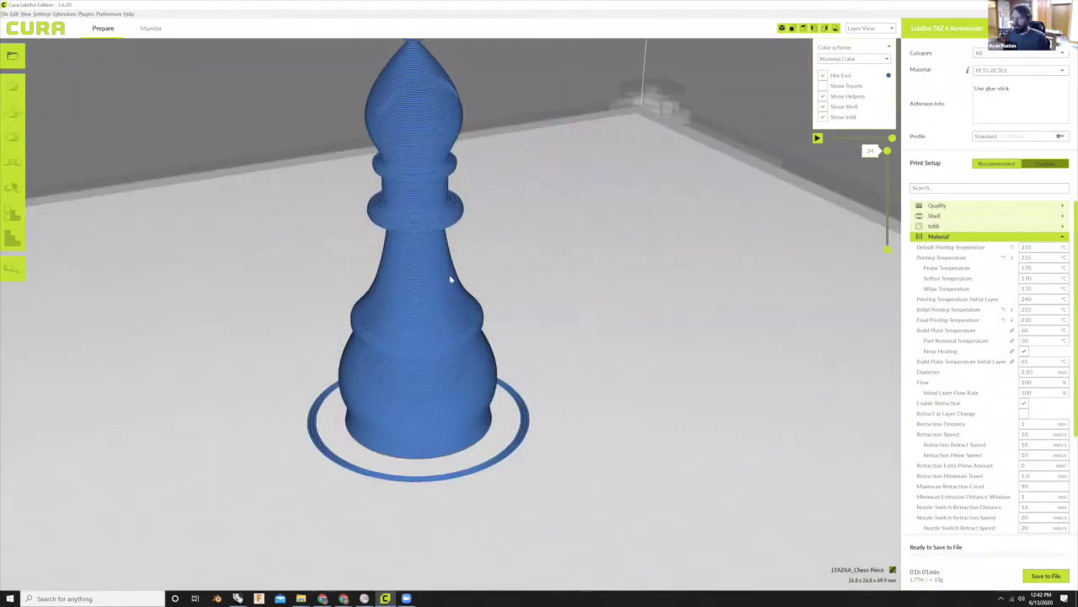
right_drag(451, 279, 460, 403)
right_drag(414, 368, 426, 269)
scroll(429, 289, down, 5)
scroll(485, 343, up, 3)
scroll(485, 278, up, 2)
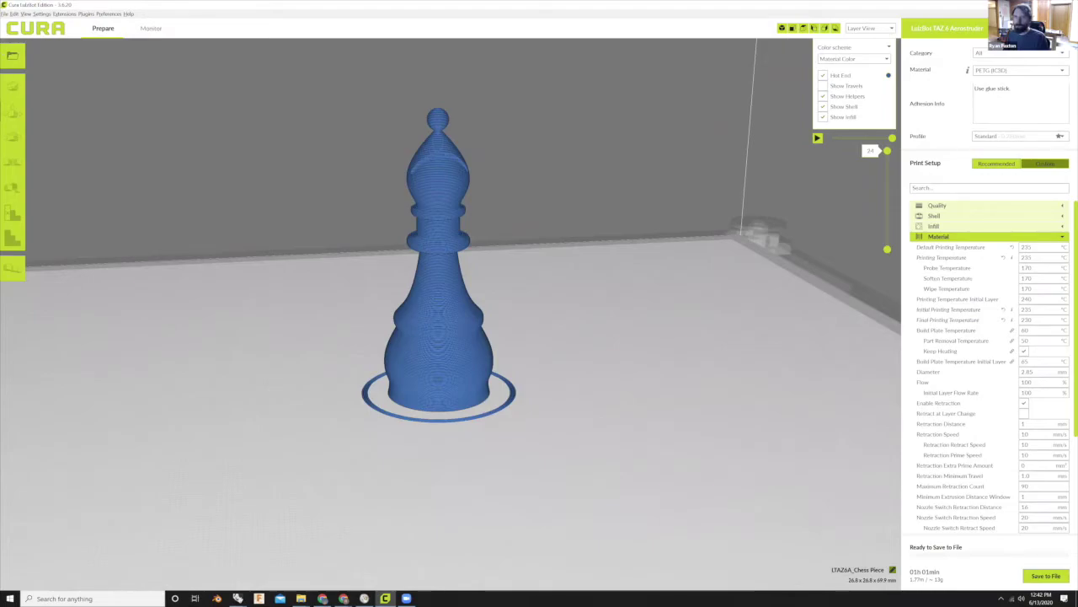
- Delete the old chess piece model from the build plate
click(450, 297)
key(Delete)
scroll(488, 219, down, 5)
scroll(513, 161, up, 1)
- Load the Bishop STL model from the Desktop onto the build plate, sorting the files by date modified to find it
click(12, 55)
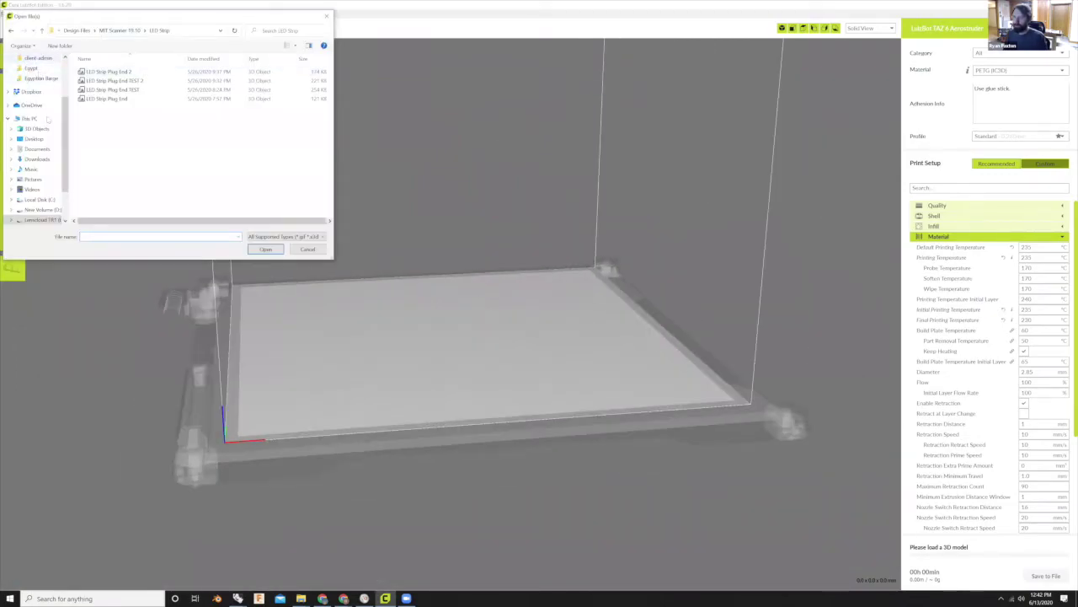
click(33, 138)
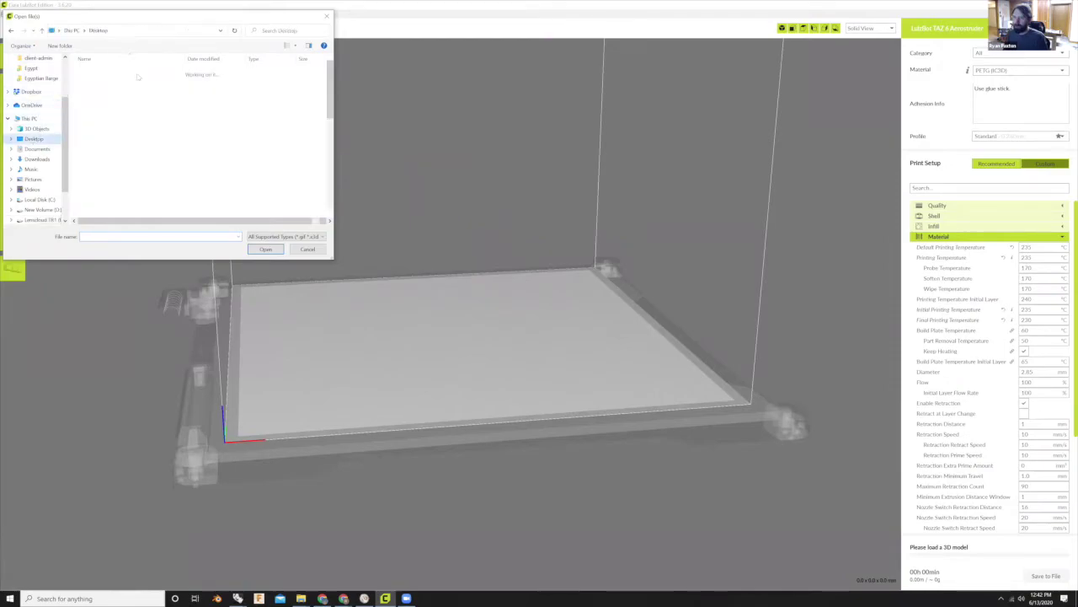
click(190, 60)
click(94, 72)
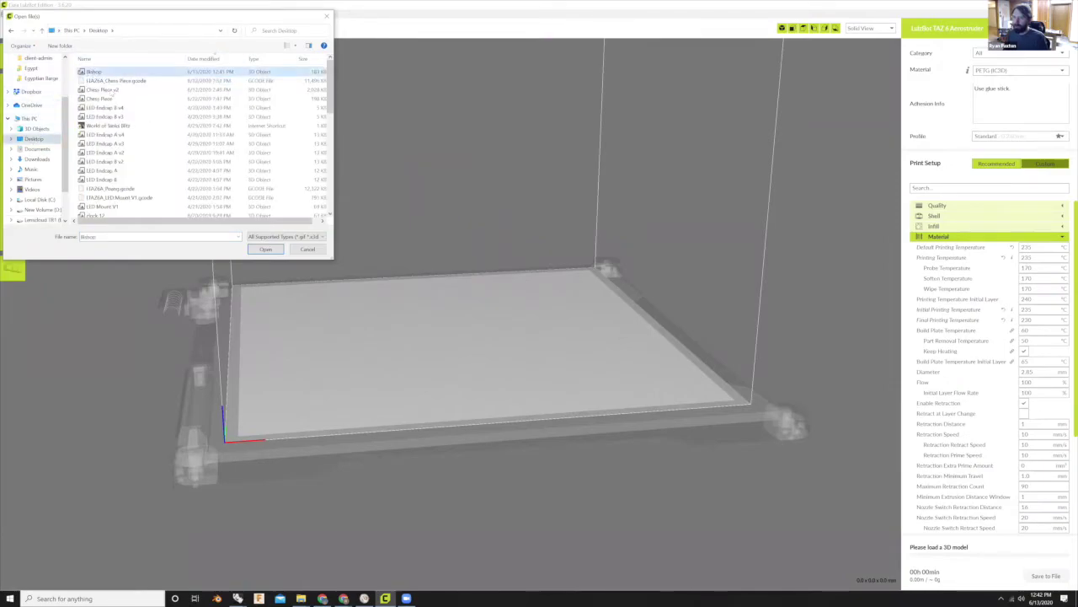
click(265, 249)
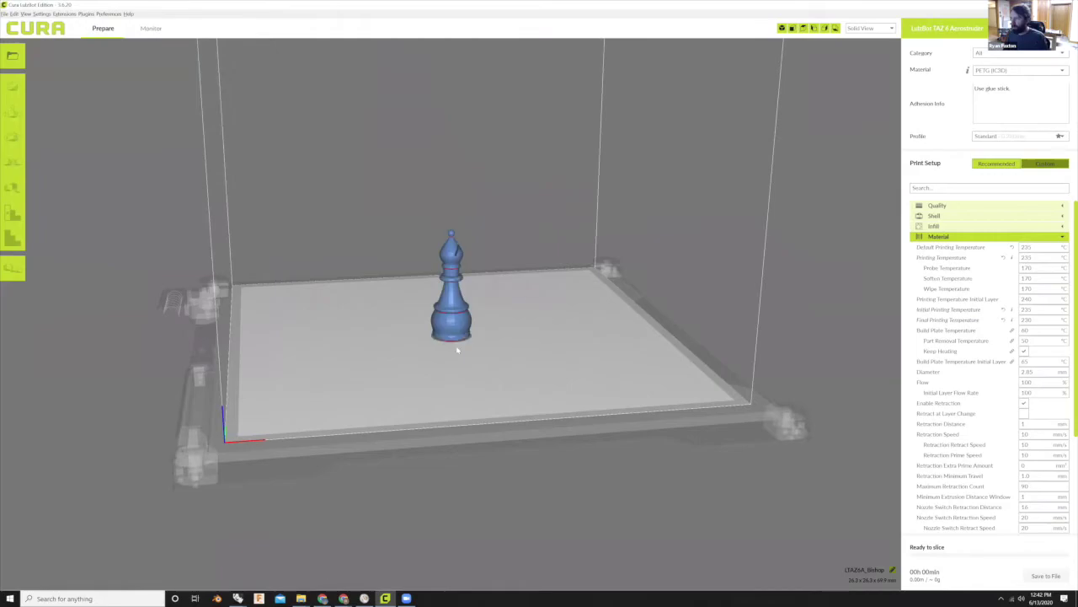
- Reset the camera to the 3D view and examine the faceted surface of the loaded bishop's head, collars and body
scroll(465, 265, up, 5)
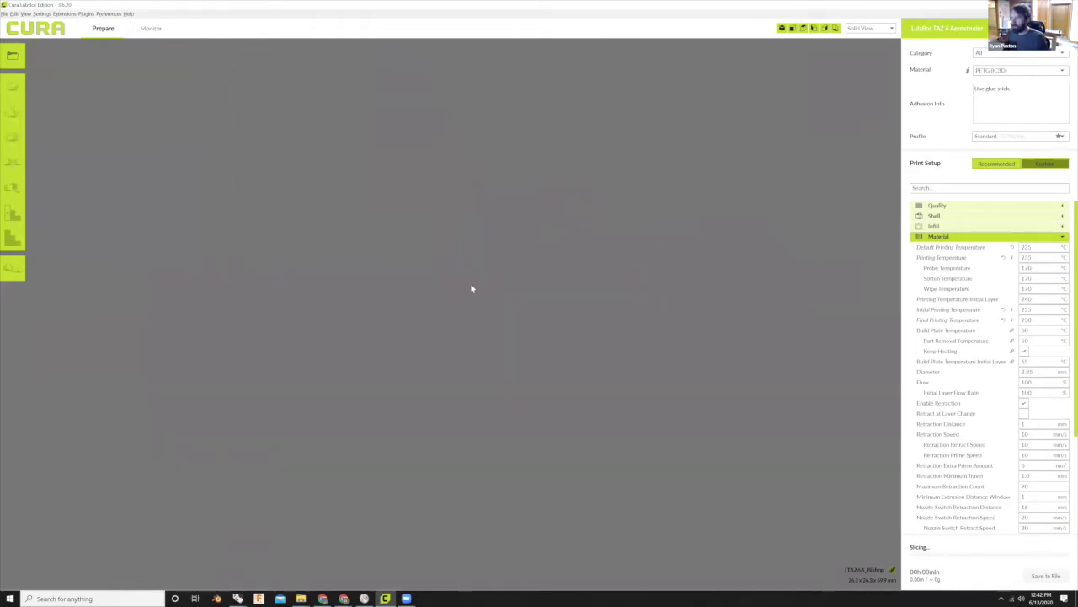
scroll(472, 288, down, 2)
scroll(464, 368, up, 5)
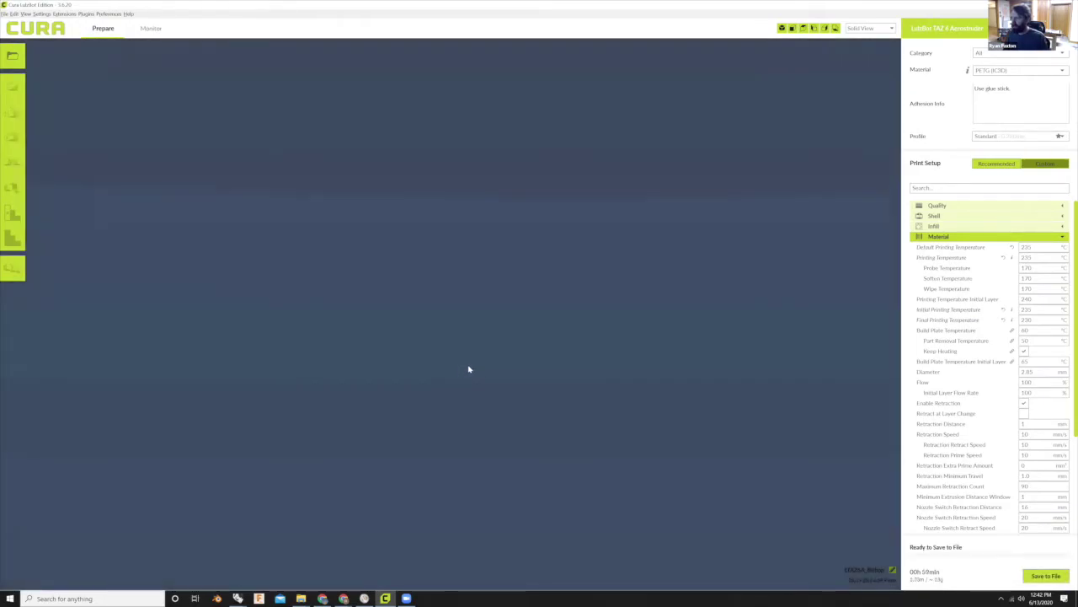
click(781, 29)
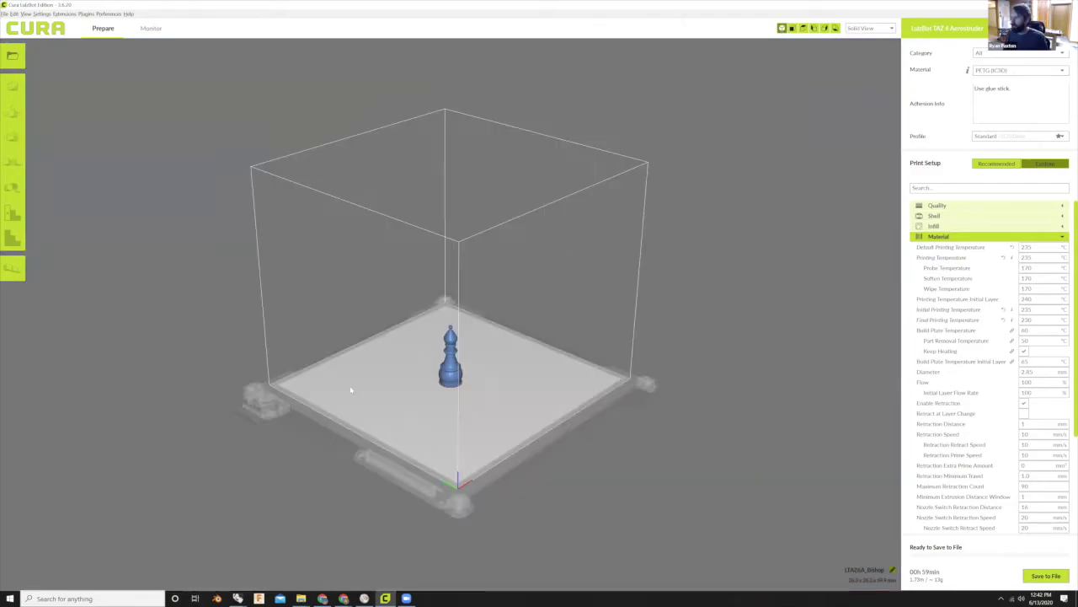
scroll(421, 360, up, 6)
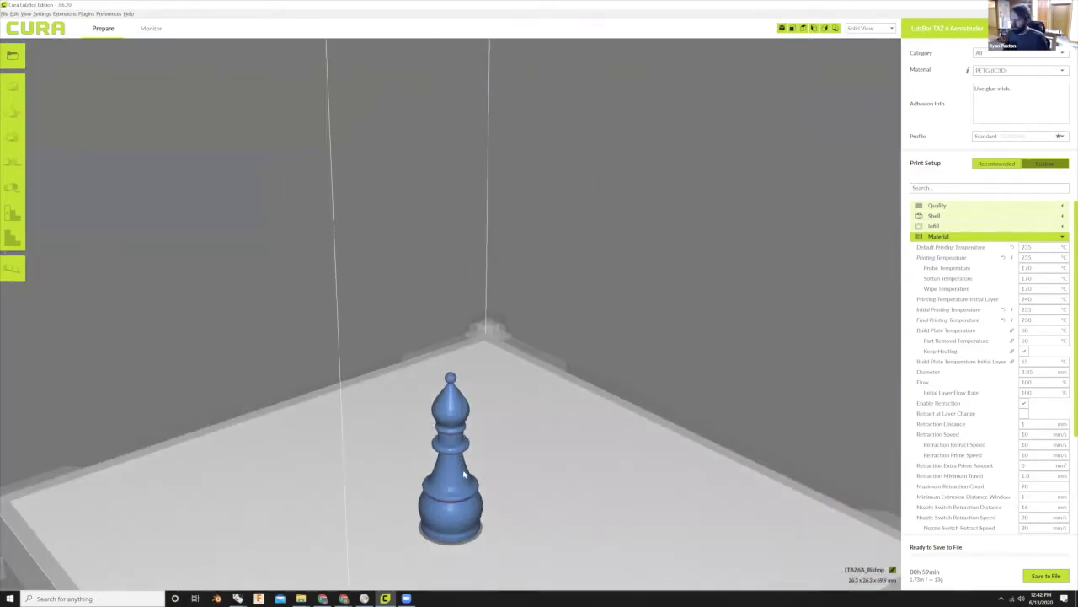
scroll(449, 434, down, 6)
scroll(450, 362, up, 4)
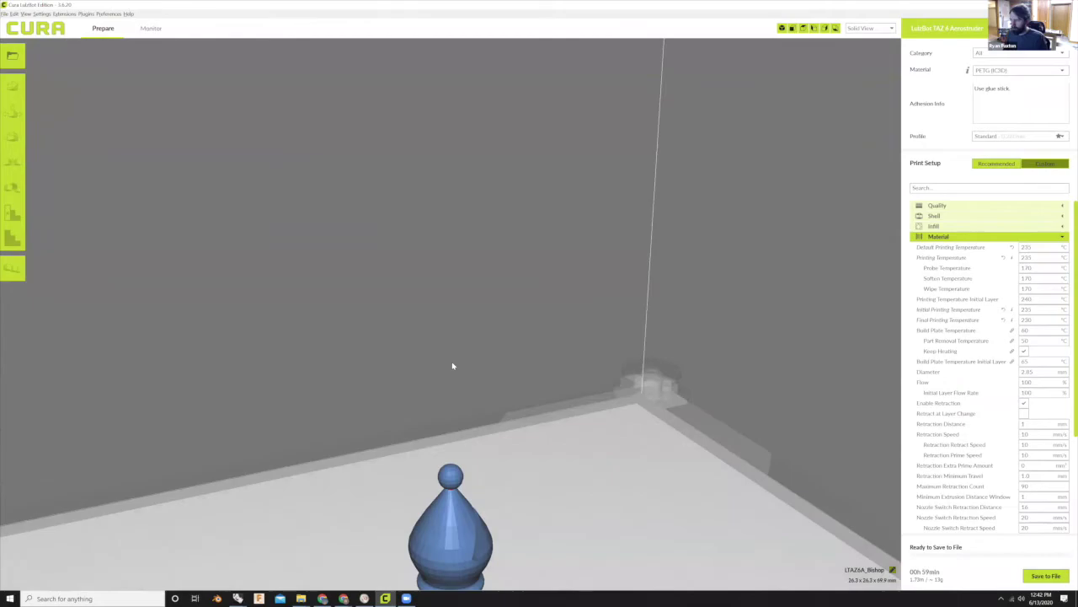
scroll(438, 295, down, 2)
scroll(431, 260, up, 3)
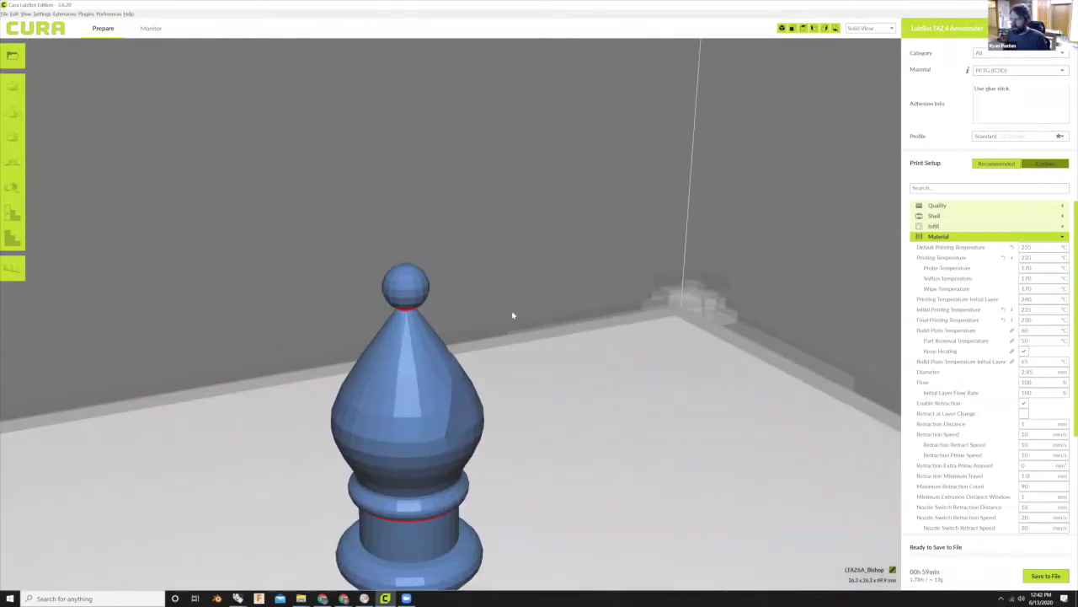
scroll(539, 312, down, 3)
scroll(584, 303, up, 3)
scroll(569, 302, down, 2)
scroll(556, 298, up, 1)
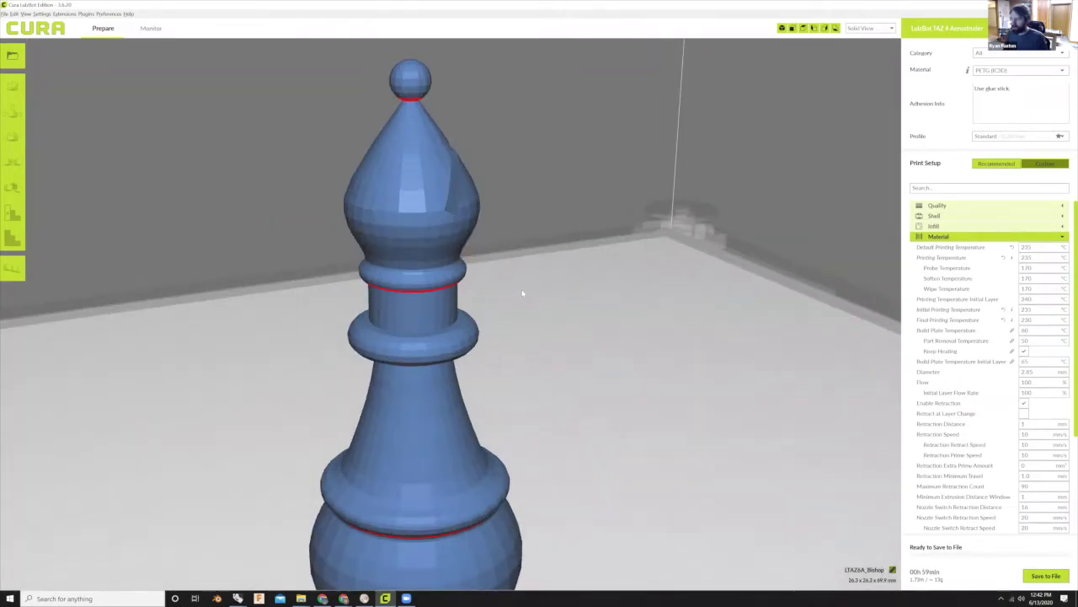
scroll(472, 278, up, 1)
scroll(455, 320, down, 1)
click(438, 362)
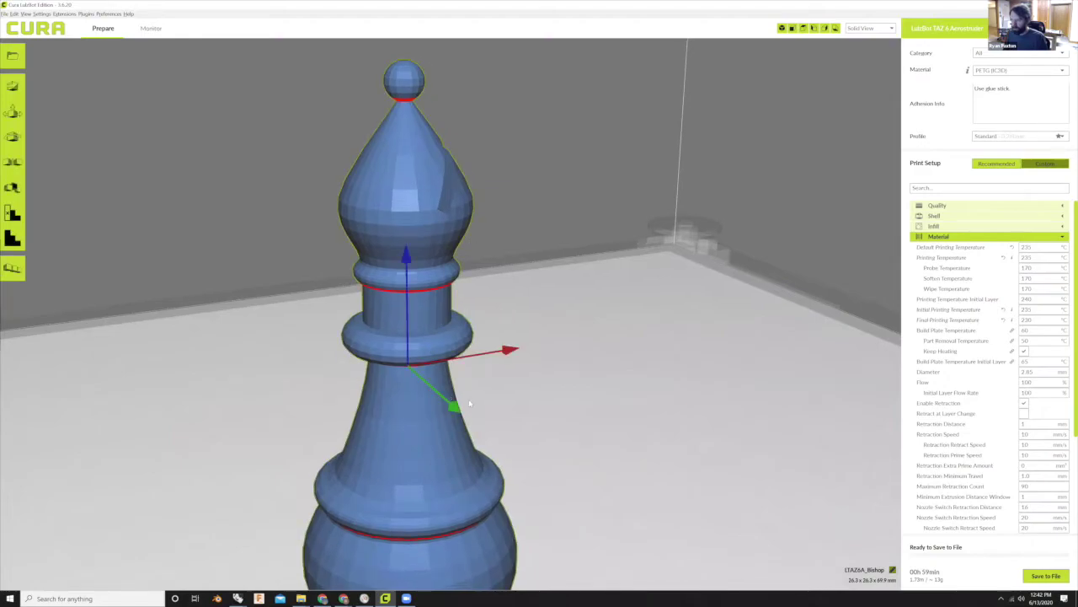
scroll(497, 320, down, 3)
scroll(505, 288, up, 1)
click(506, 288)
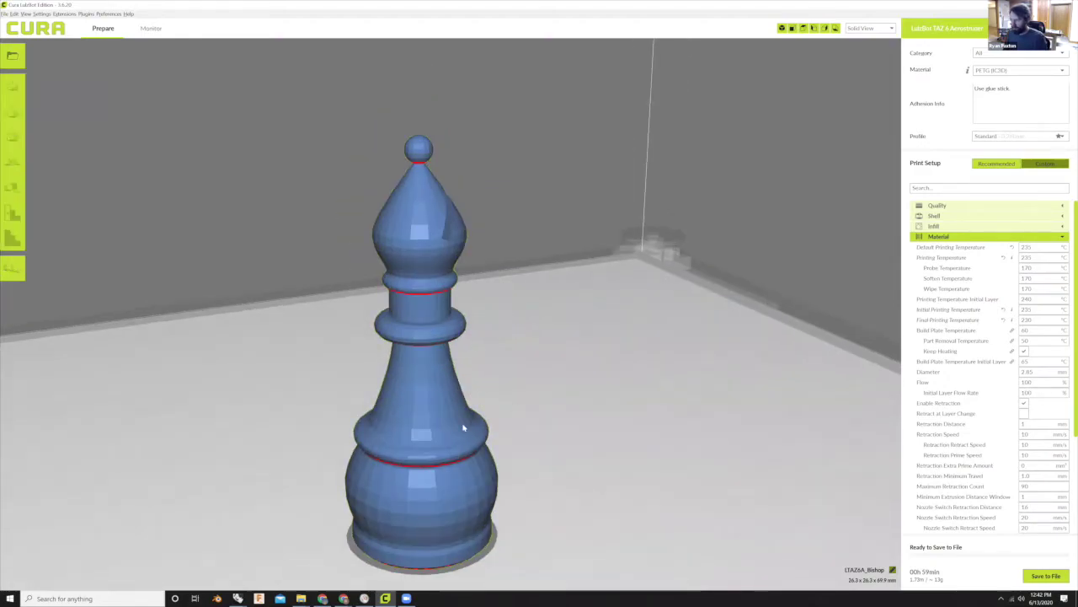
scroll(472, 379, down, 1)
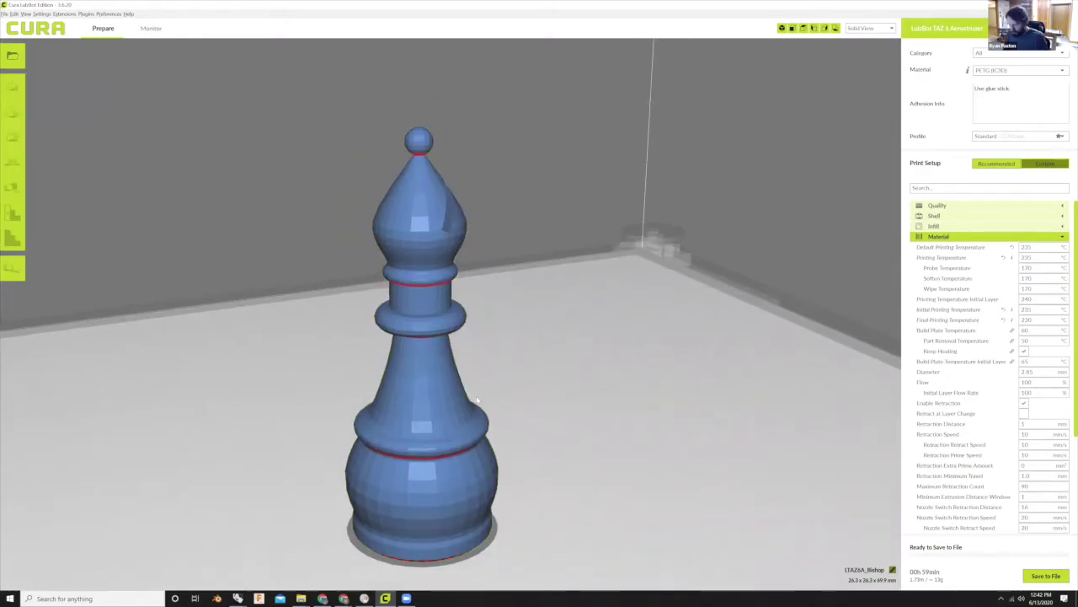
- Examine the red-marked overhangs beneath the bishop's head, collars and body ring from a low angle
scroll(496, 375, up, 1)
scroll(484, 337, up, 1)
right_drag(478, 291, 420, 358)
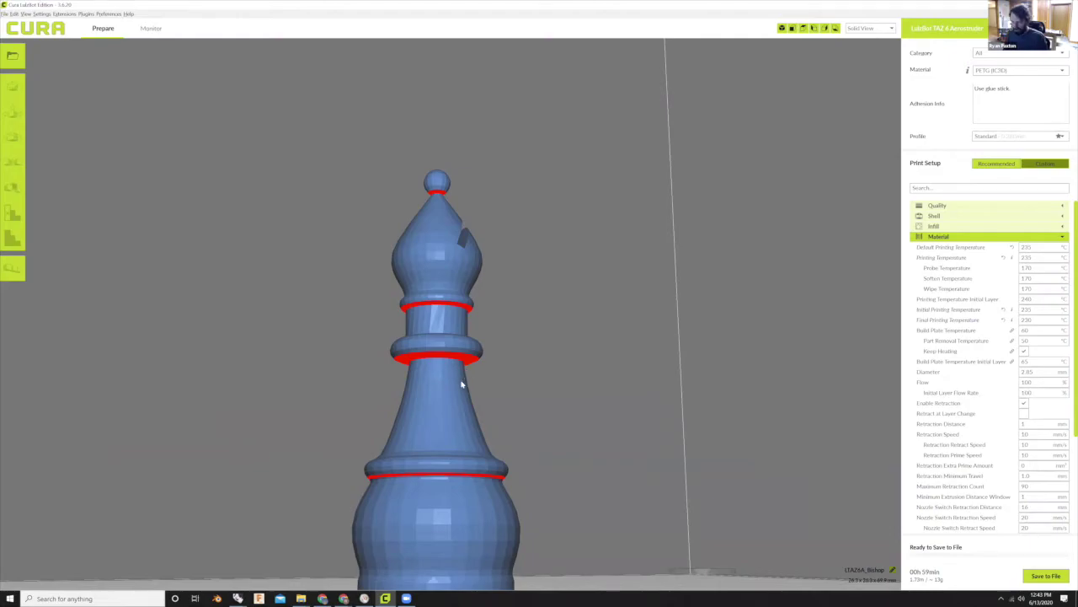
scroll(507, 360, up, 2)
middle_drag(503, 297, 502, 143)
middle_drag(413, 270, 410, 324)
scroll(413, 328, up, 1)
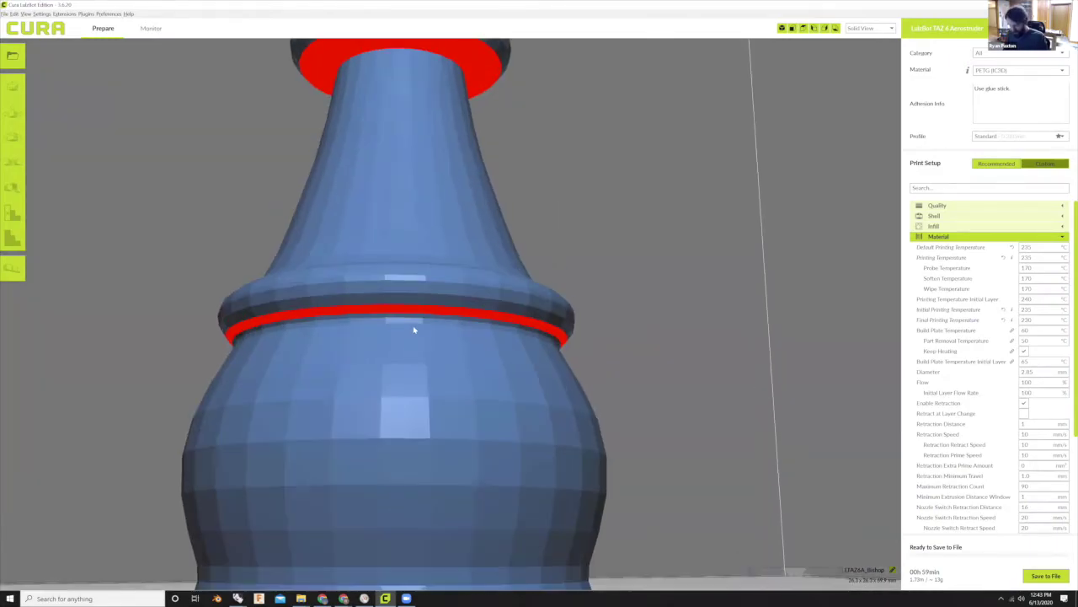
scroll(430, 315, down, 3)
scroll(515, 263, up, 2)
middle_drag(537, 246, 521, 285)
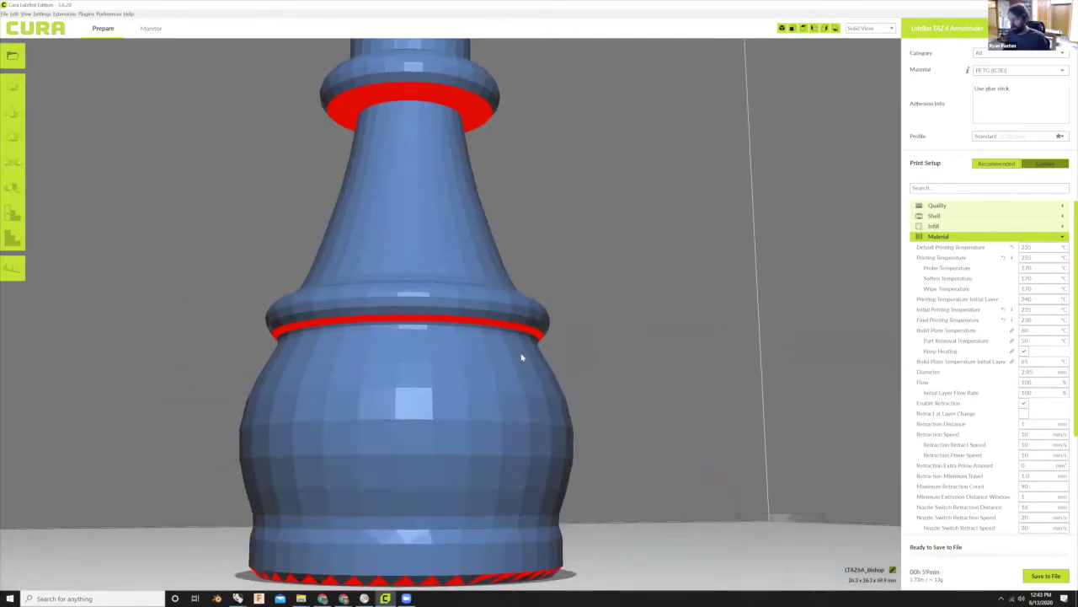
scroll(514, 345, up, 4)
scroll(516, 342, down, 1)
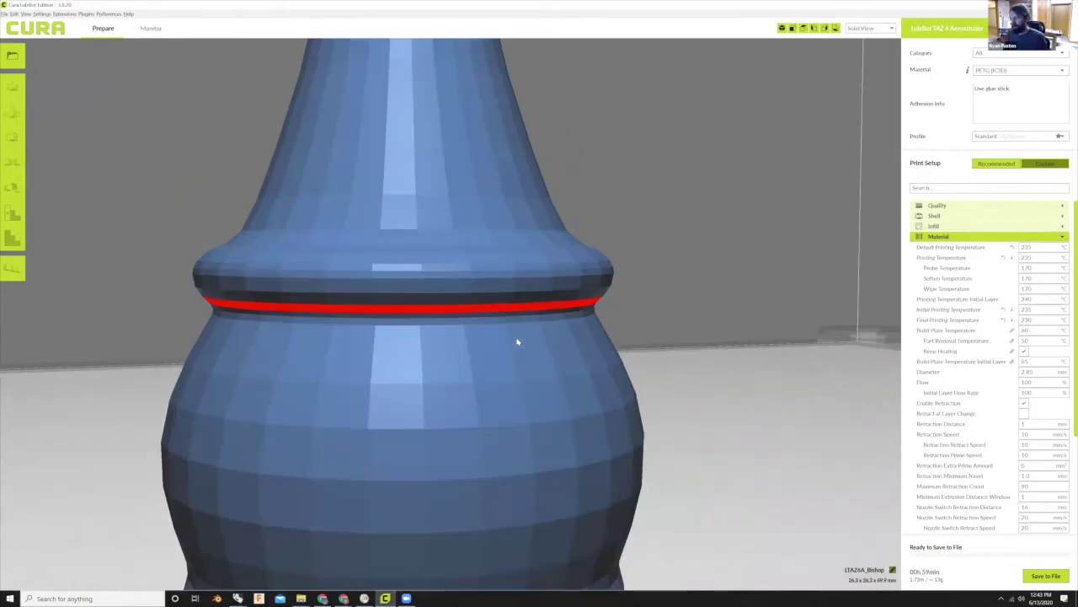
scroll(519, 343, up, 4)
scroll(570, 318, down, 3)
middle_drag(572, 315, 714, 262)
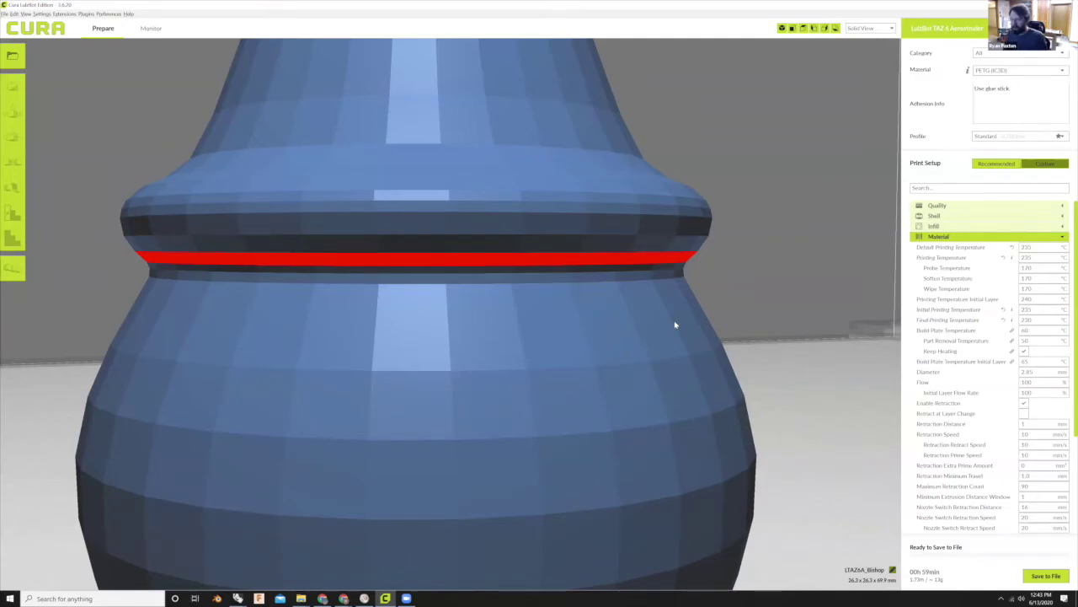
click(684, 314)
click(745, 256)
scroll(520, 188, down, 10)
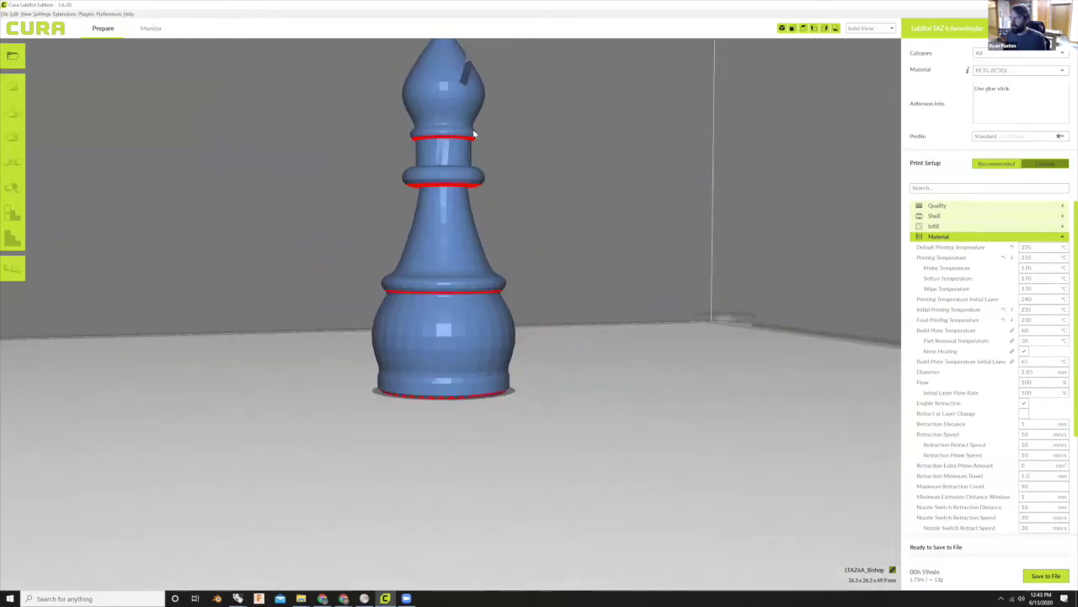
scroll(497, 202, up, 8)
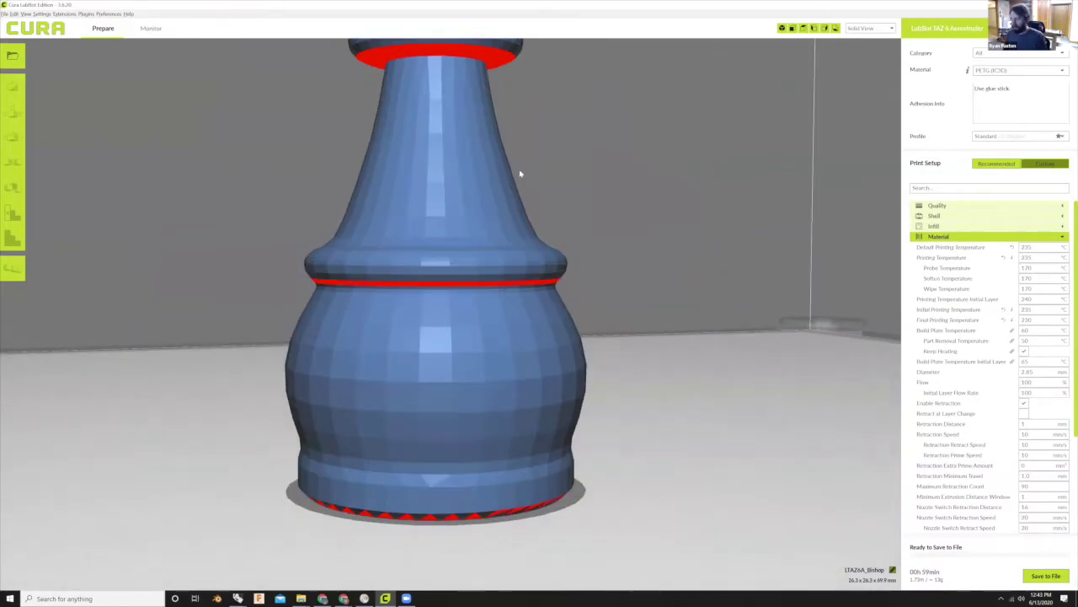
scroll(514, 219, down, 8)
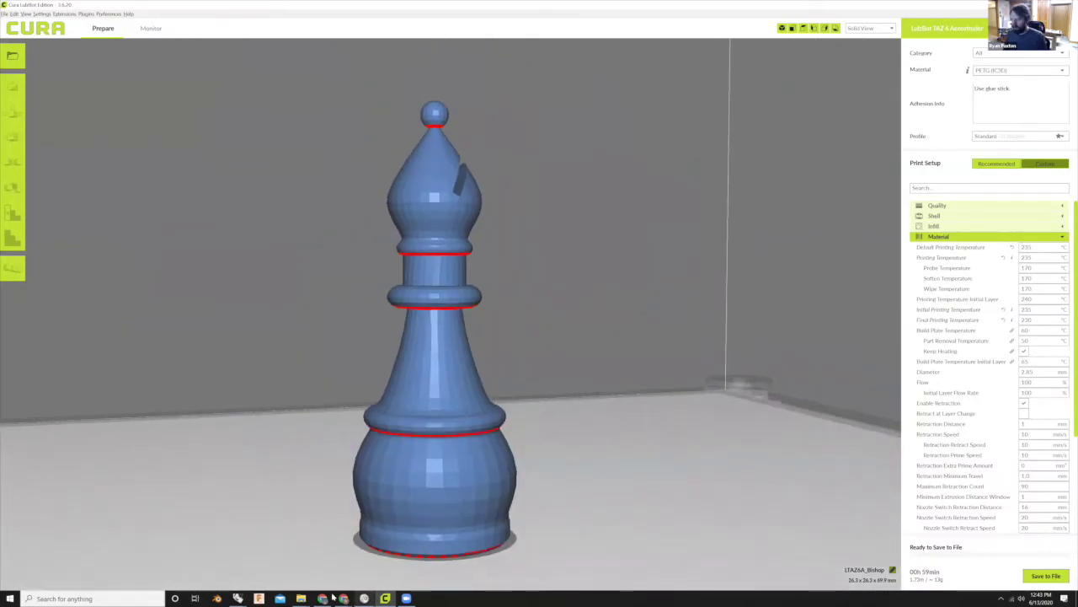
- Switch to Rhinoceros and move the three bishop meshes and the solid bishop together away from the profile curves
mouse_move(240, 597)
click(259, 580)
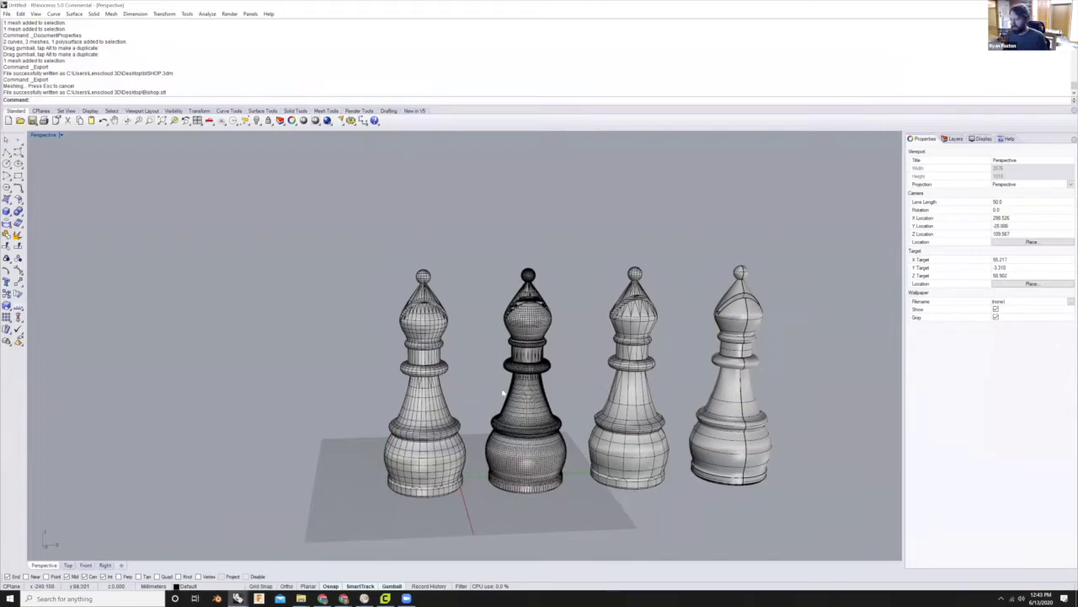
scroll(487, 282, up, 3)
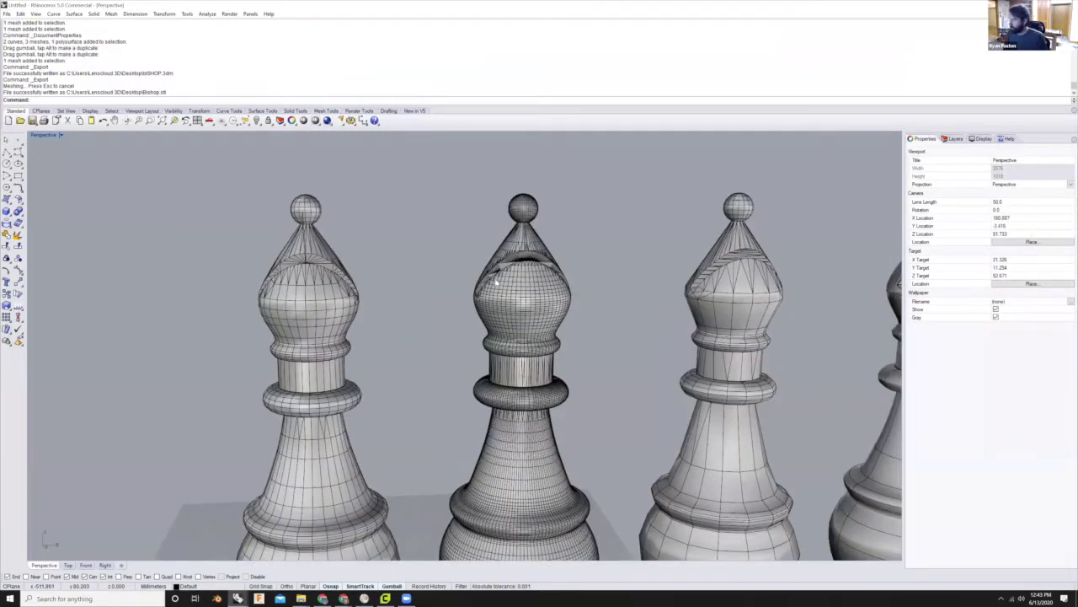
scroll(496, 283, down, 5)
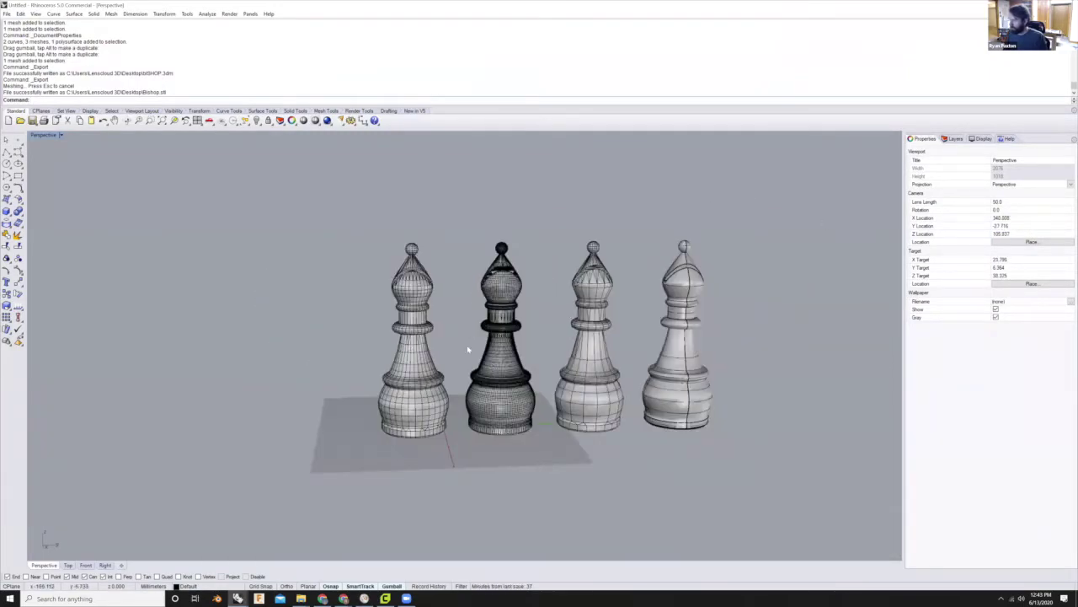
click(430, 354)
shift+click(504, 354)
shift+click(591, 354)
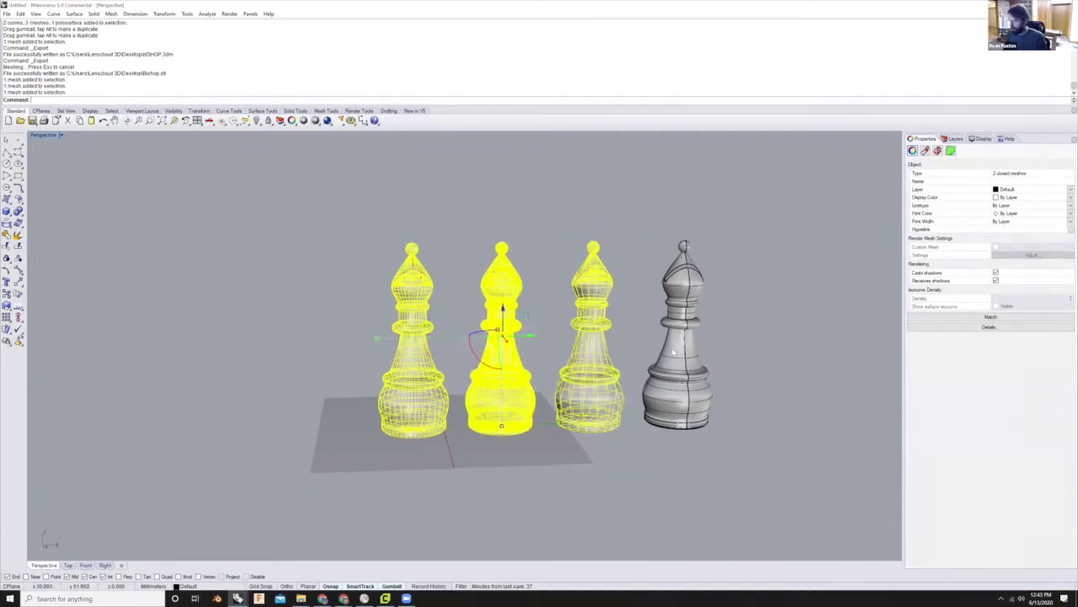
shift+click(674, 354)
scroll(524, 350, down, 4)
alt+drag(502, 355, 660, 356)
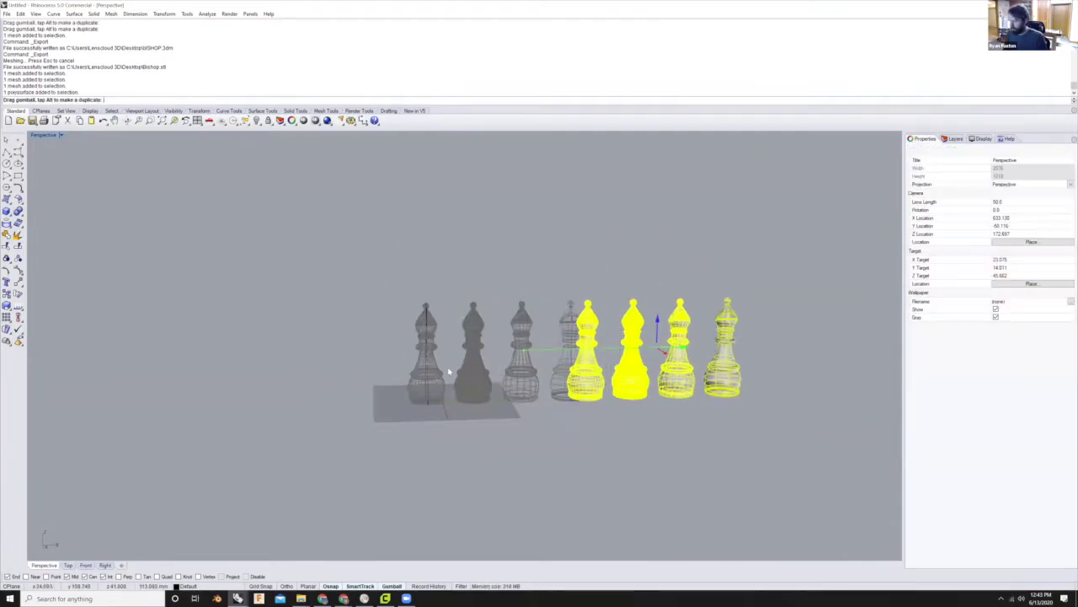
- Turn on the control points of the bishop's profile curve and examine them around the wide collar
scroll(439, 350, up, 10)
right_drag(384, 320, 419, 298)
scroll(419, 298, up, 3)
click(416, 298)
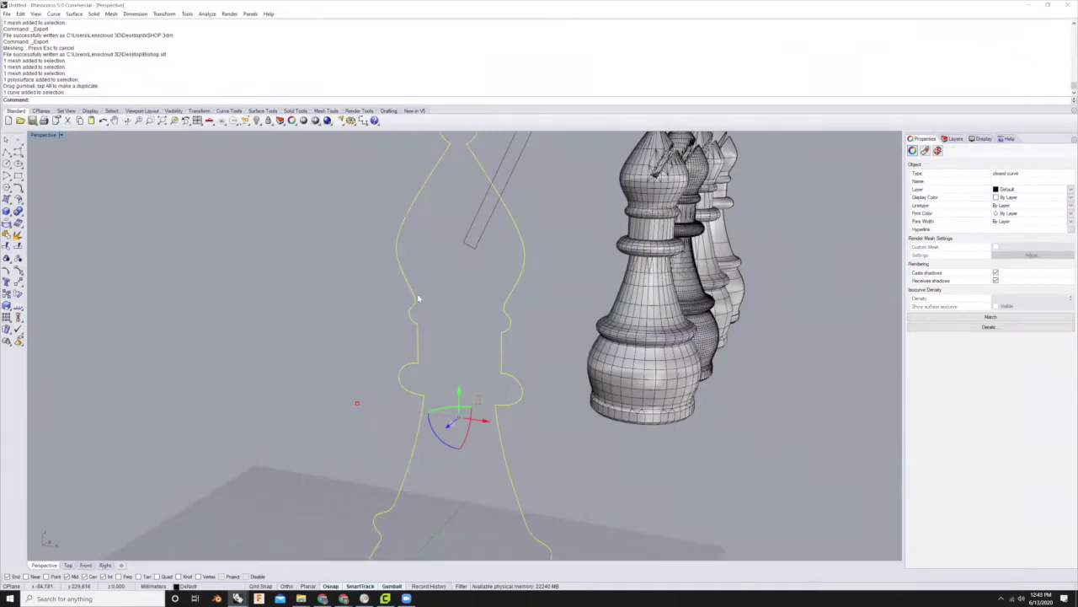
text(PointsOn)
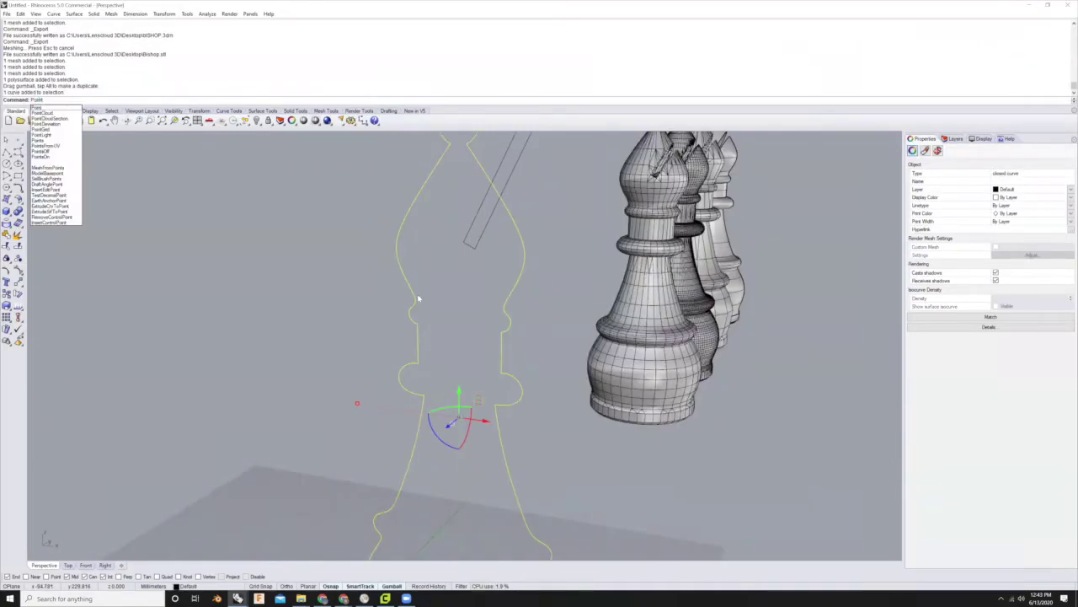
key(Return)
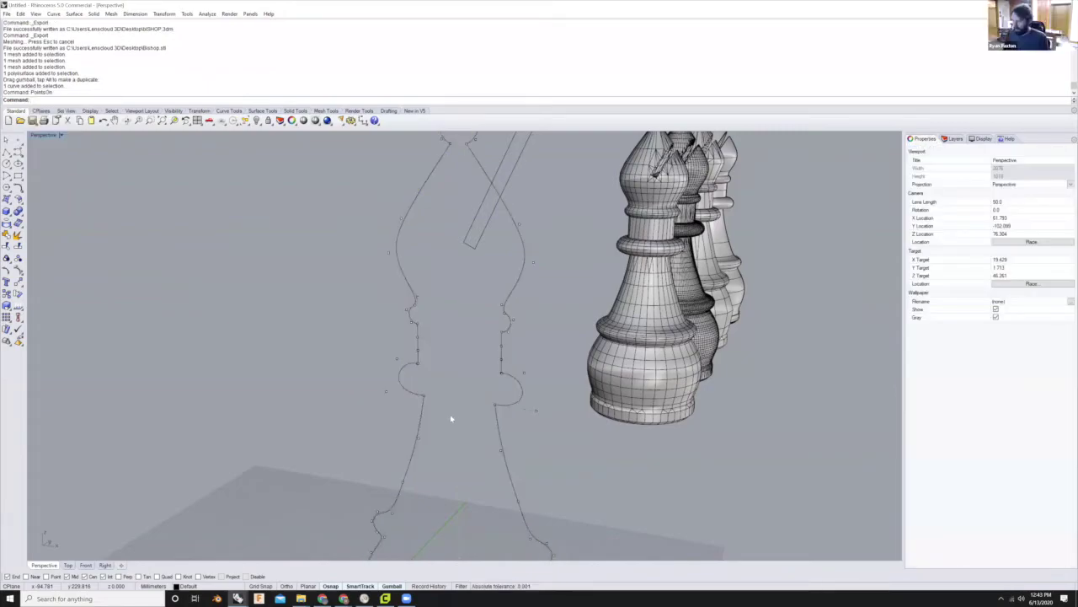
scroll(388, 379, up, 4)
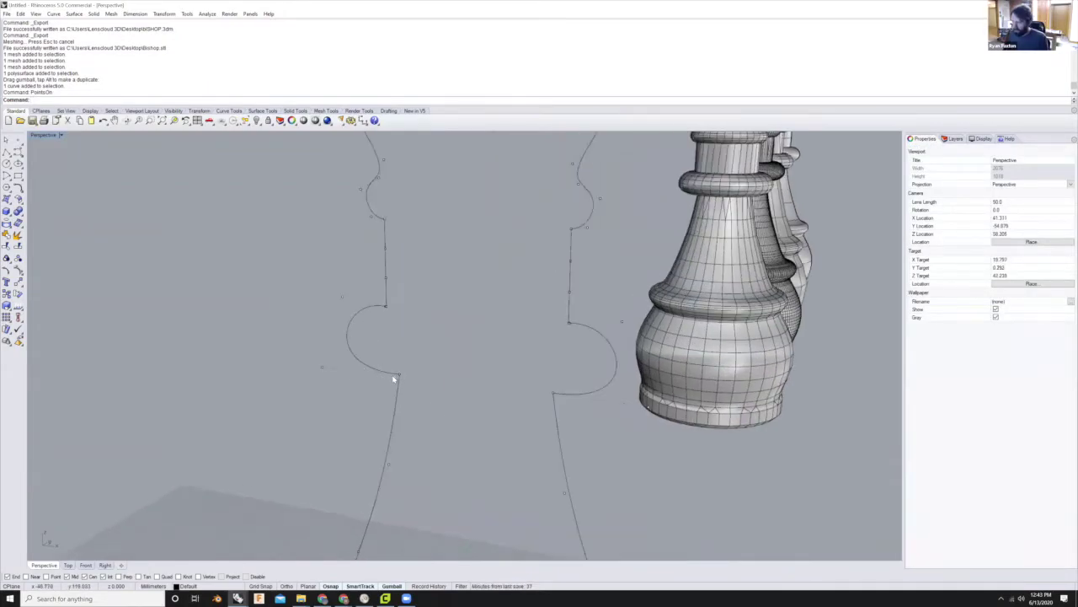
right_drag(411, 364, 118, 558)
- Move the closed profile curve sideways in the front view, clear of the bishop meshes and solid
click(86, 565)
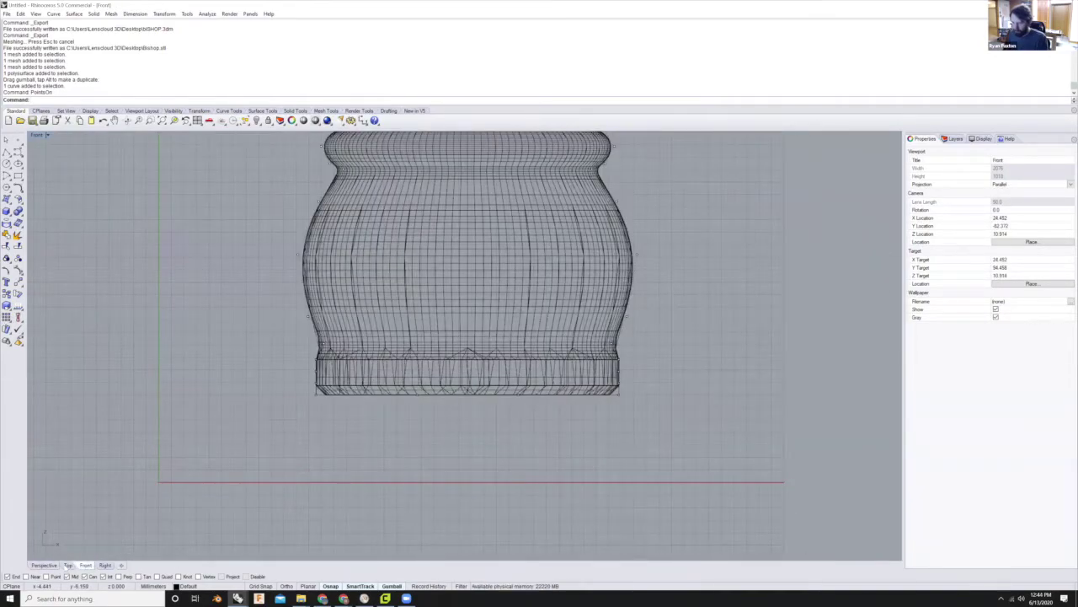
scroll(373, 345, down, 5)
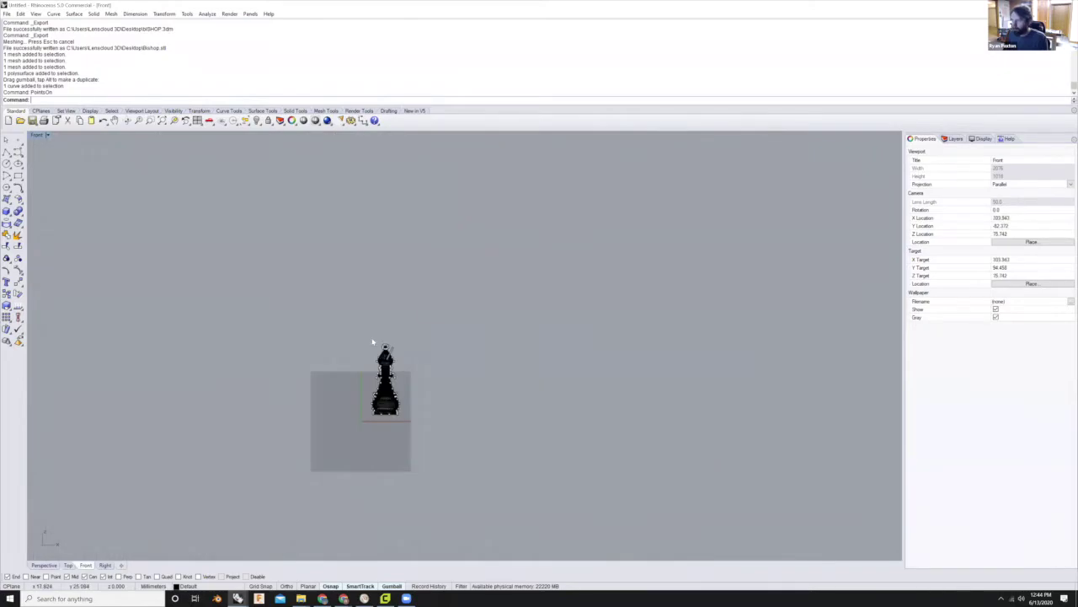
scroll(387, 253, up, 4)
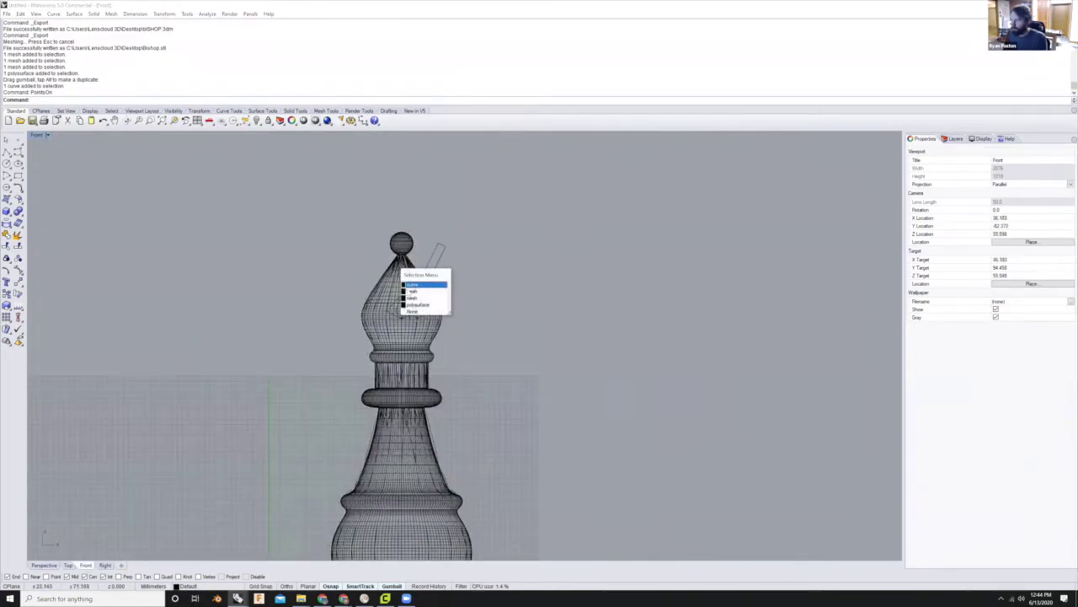
click(425, 283)
scroll(458, 358, down, 3)
drag(471, 329, 357, 321)
scroll(357, 321, up, 5)
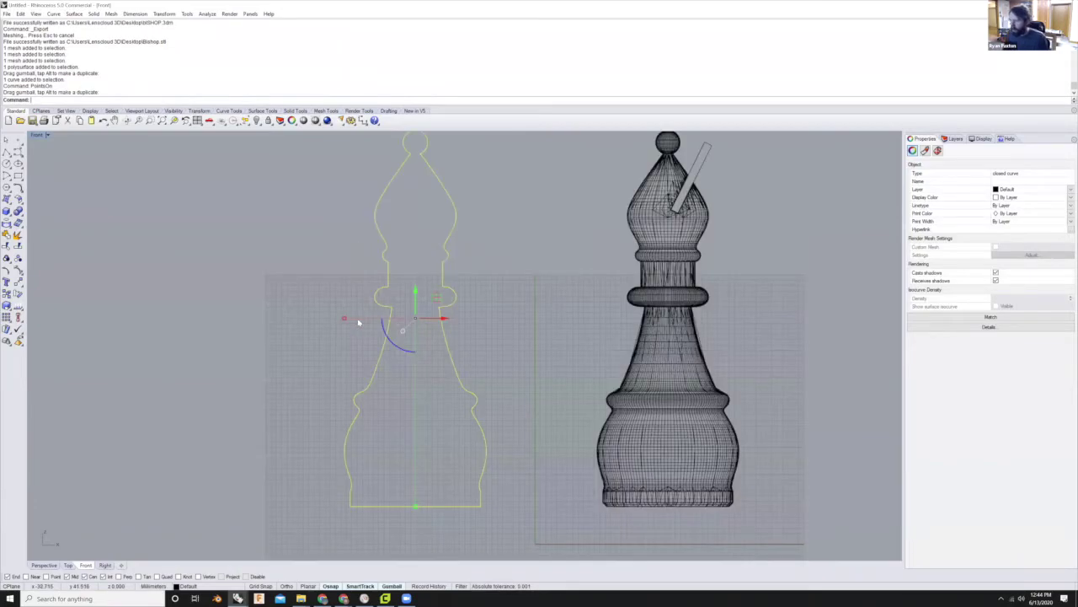
scroll(338, 296, up, 4)
key(Escape)
- Try to draw a line tangent to both the wide collar's lower left curve and the body curve below it
text(line)
key(Return)
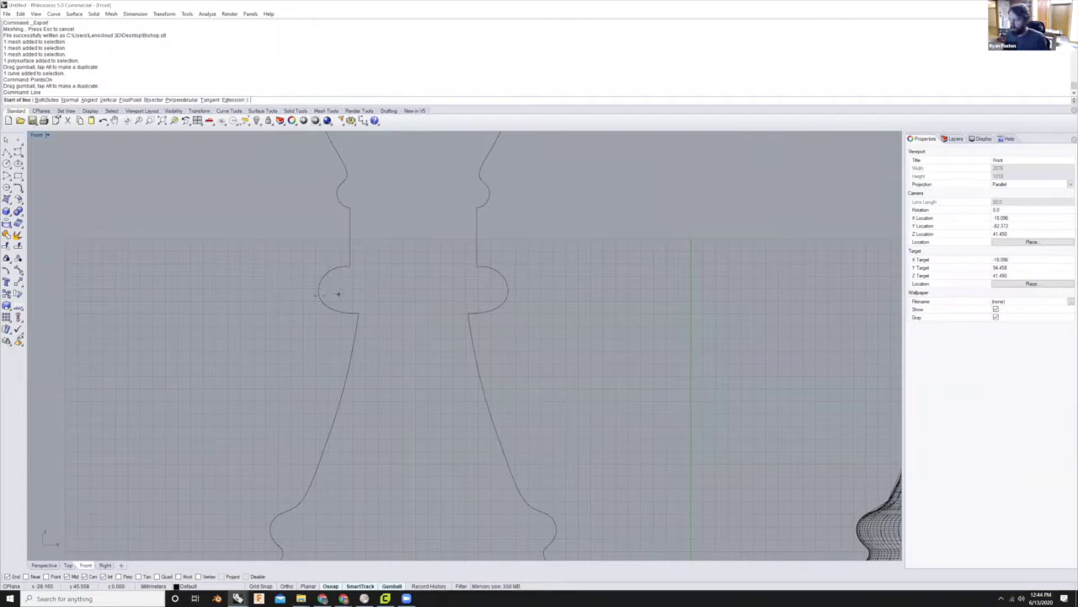
scroll(312, 291, up, 4)
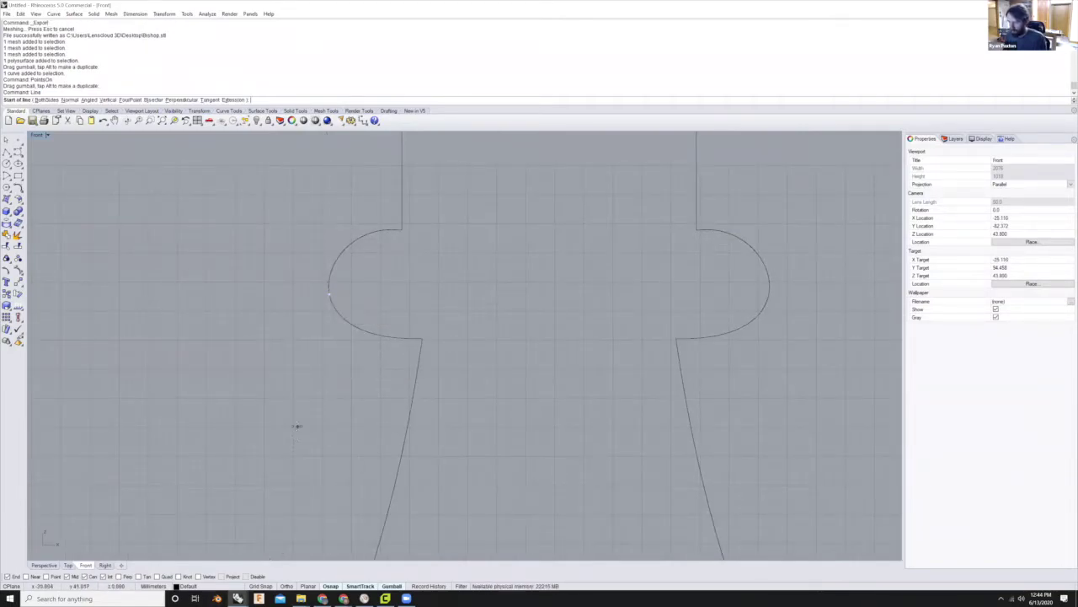
text(ta)
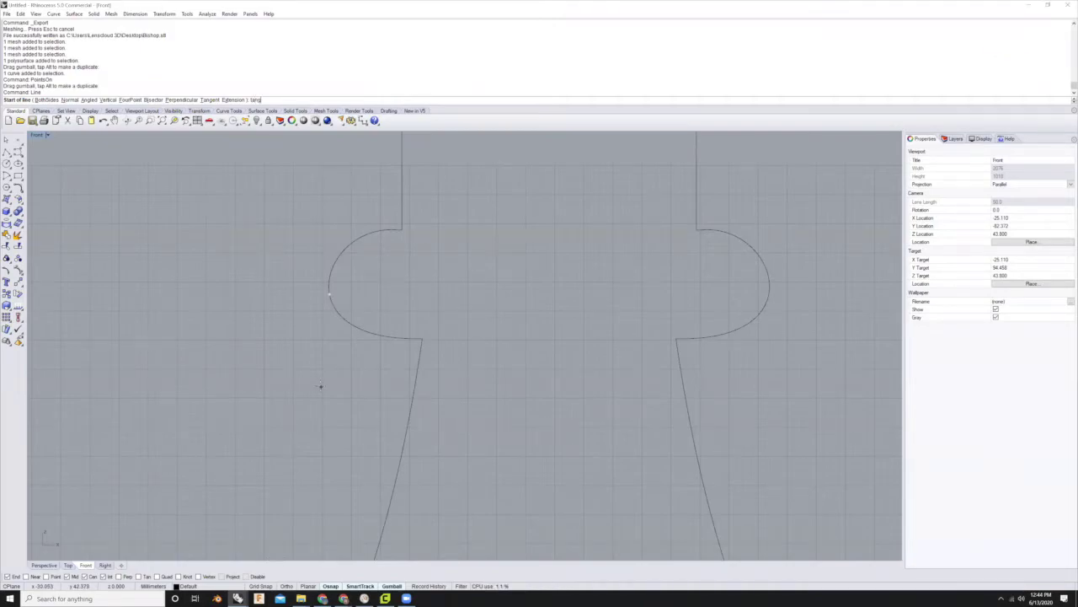
text(ng)
key(BackSpace)
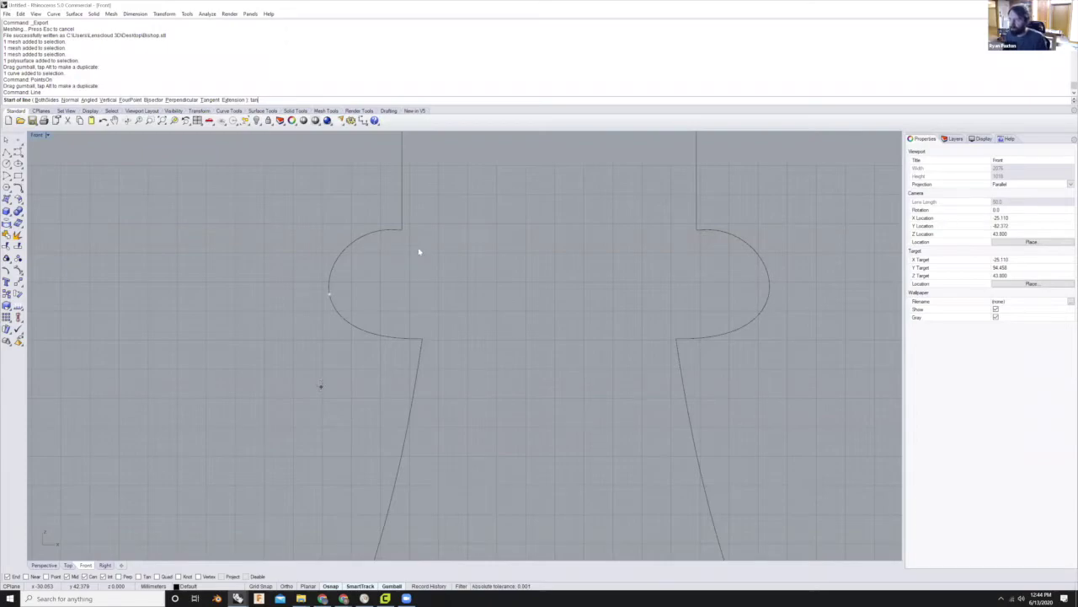
key(Return)
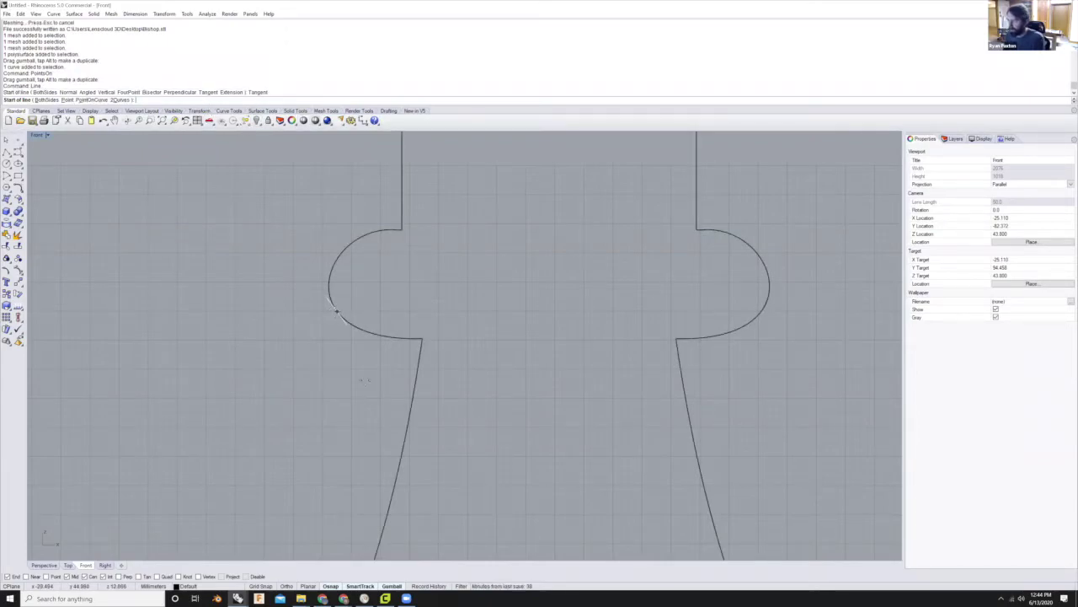
click(334, 310)
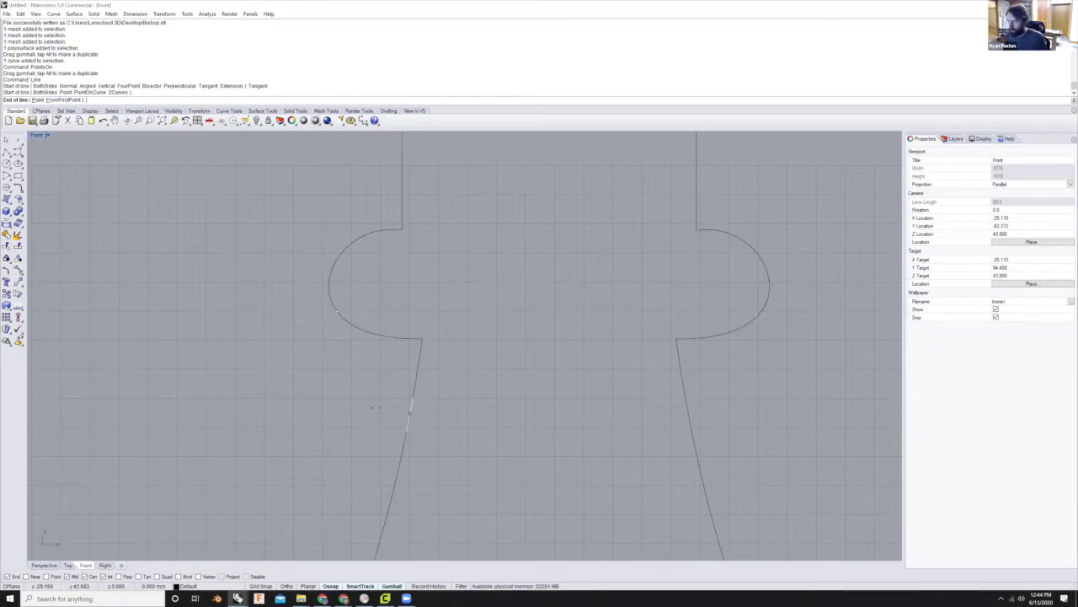
click(401, 408)
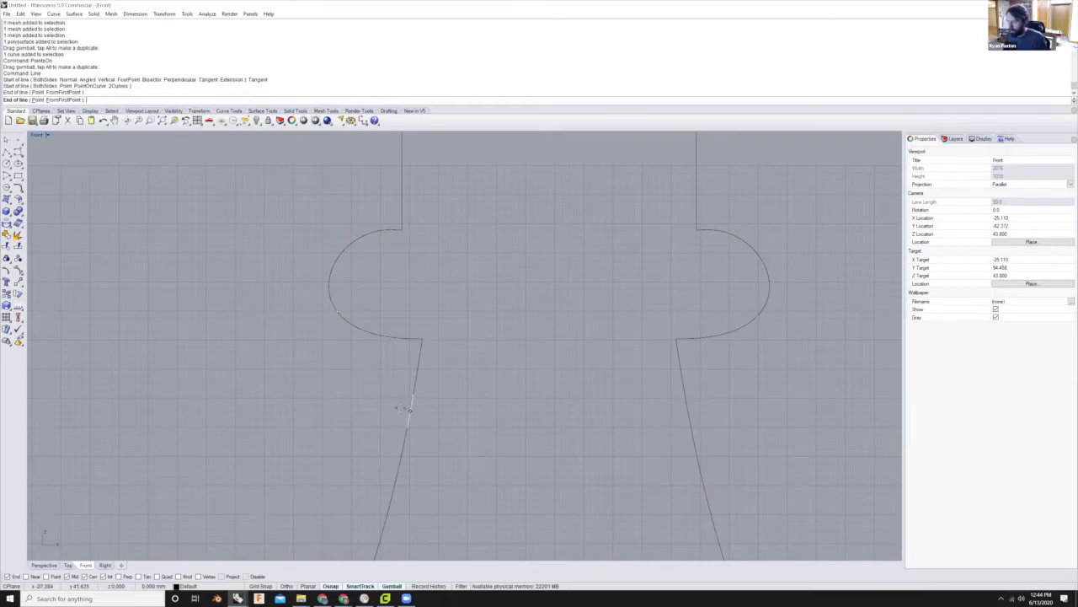
key(Escape)
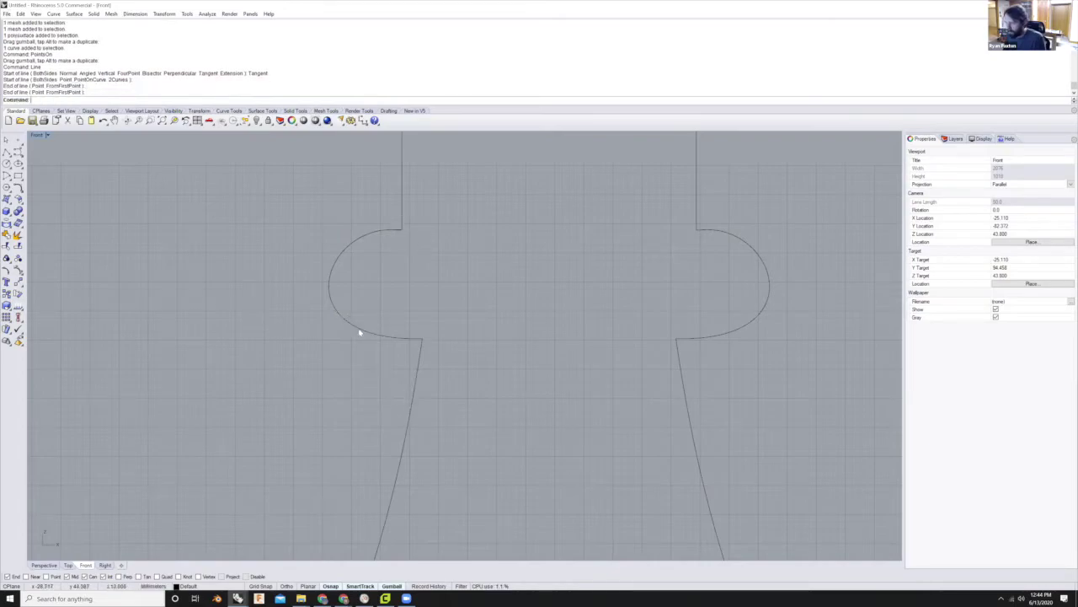
- Try another tangent line from the wide collar's left underside to the body curve, and delete the short line it leaves
key(Return)
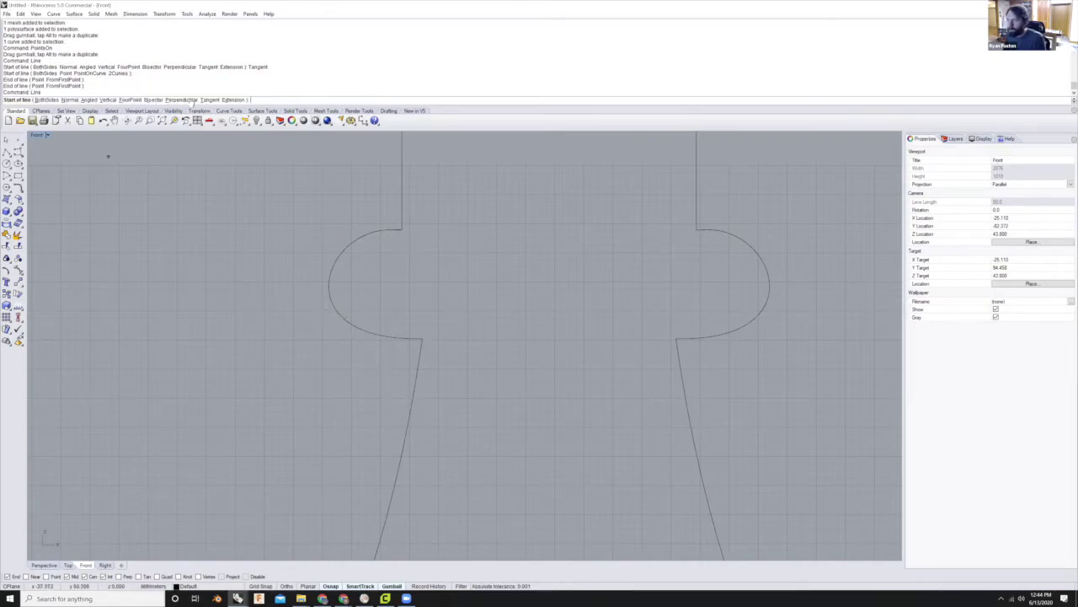
click(210, 99)
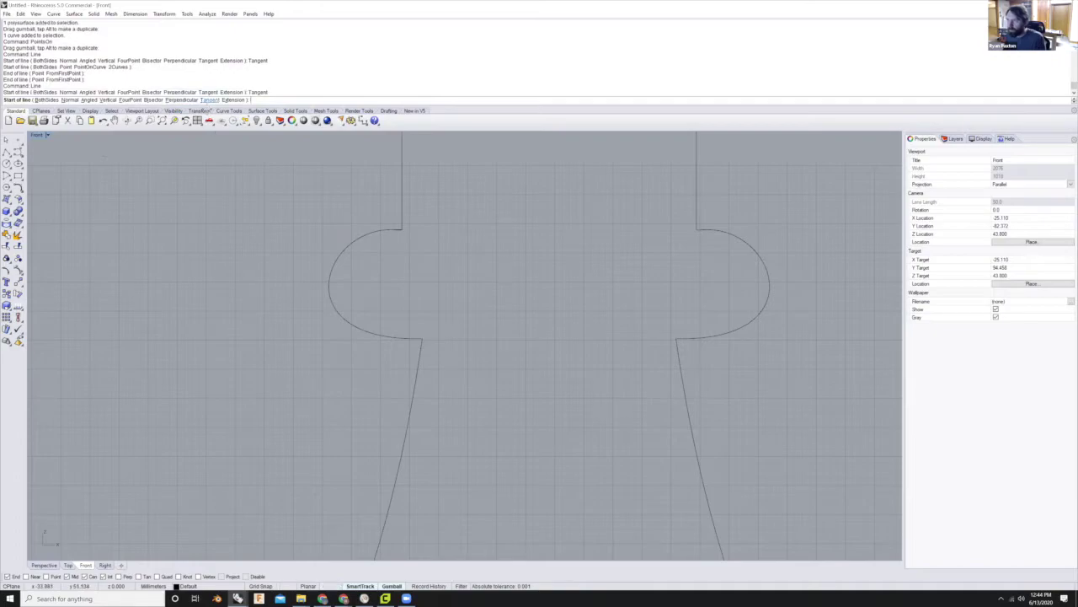
click(348, 322)
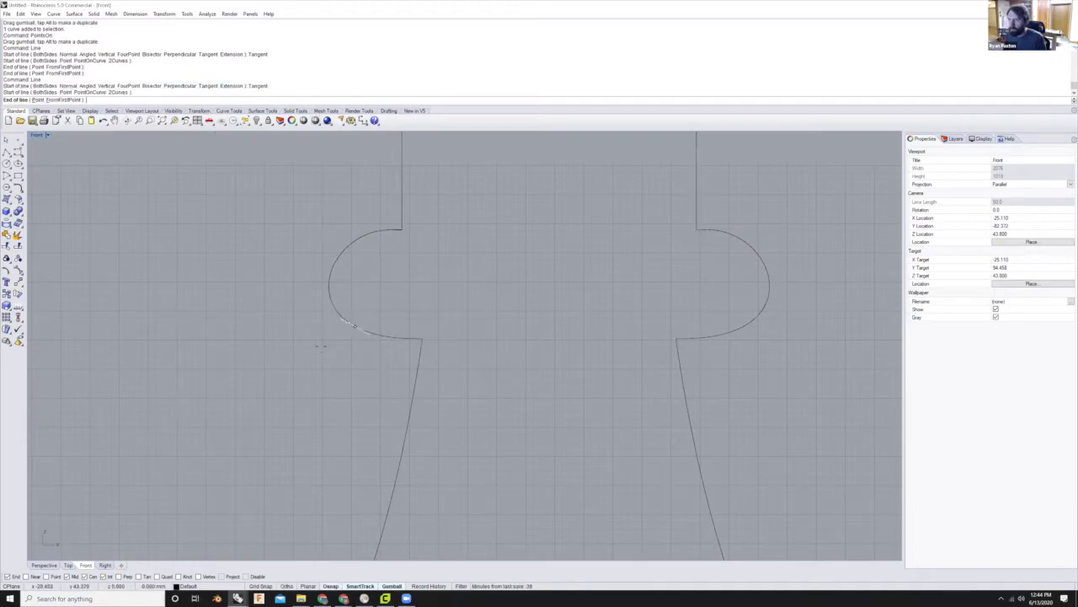
scroll(278, 326, down, 2)
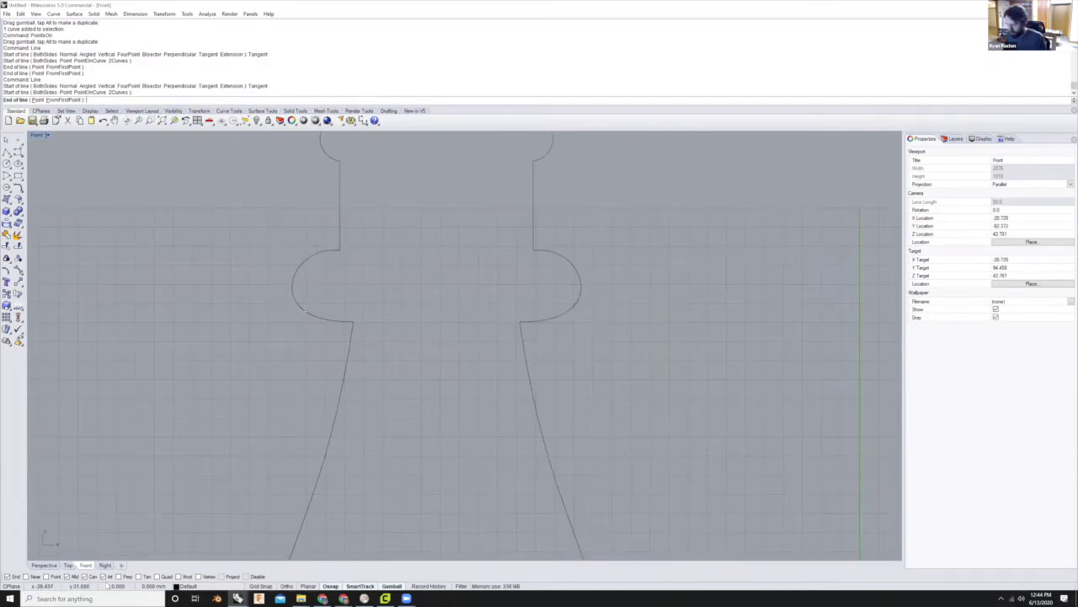
key(alt)
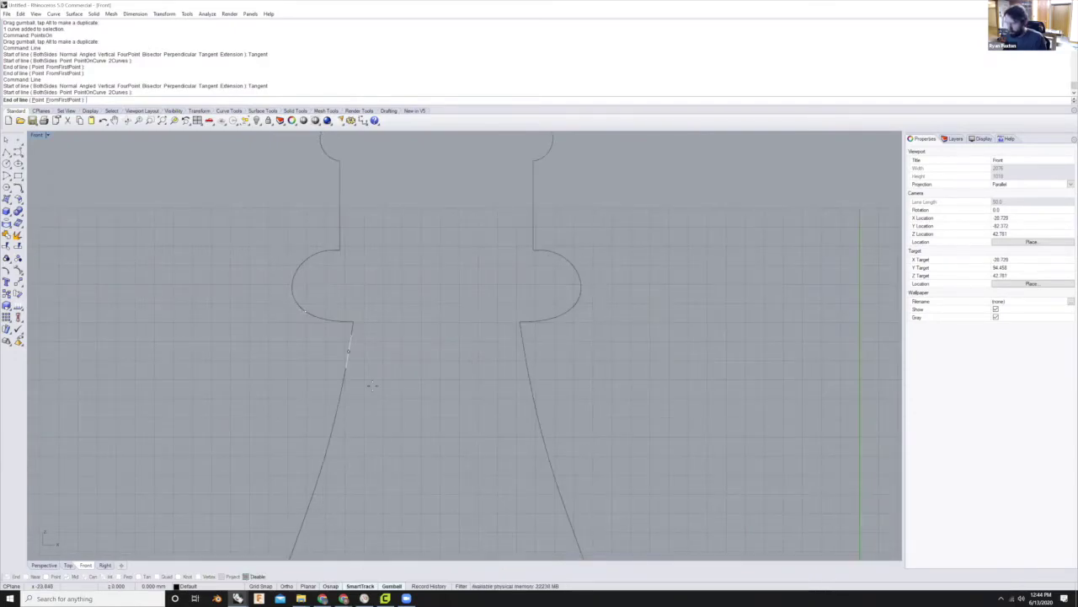
scroll(342, 380, down, 5)
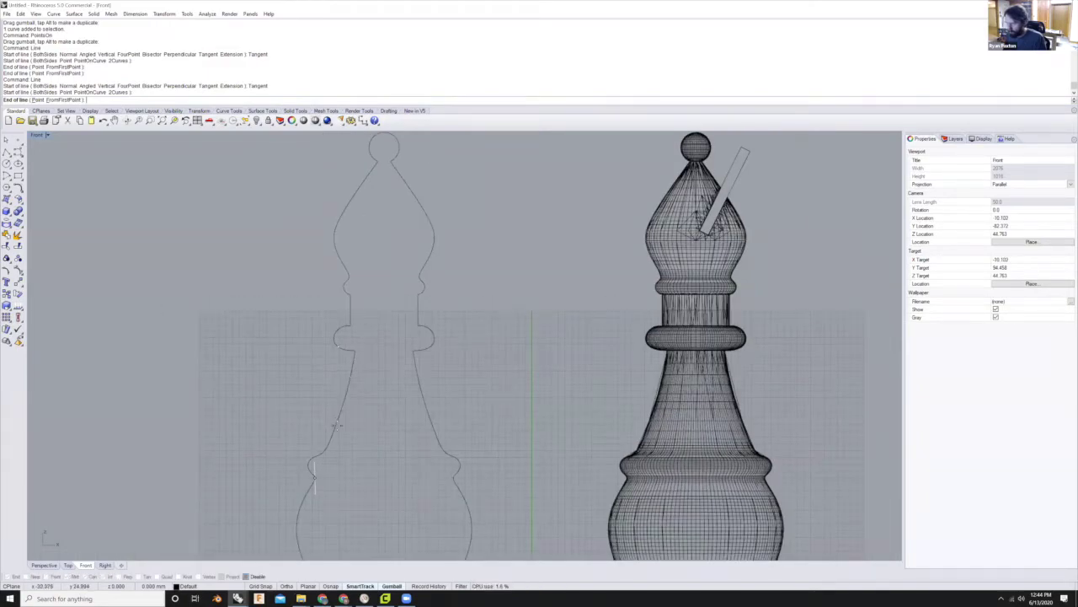
scroll(336, 425, up, 5)
key(Escape)
scroll(357, 372, up, 3)
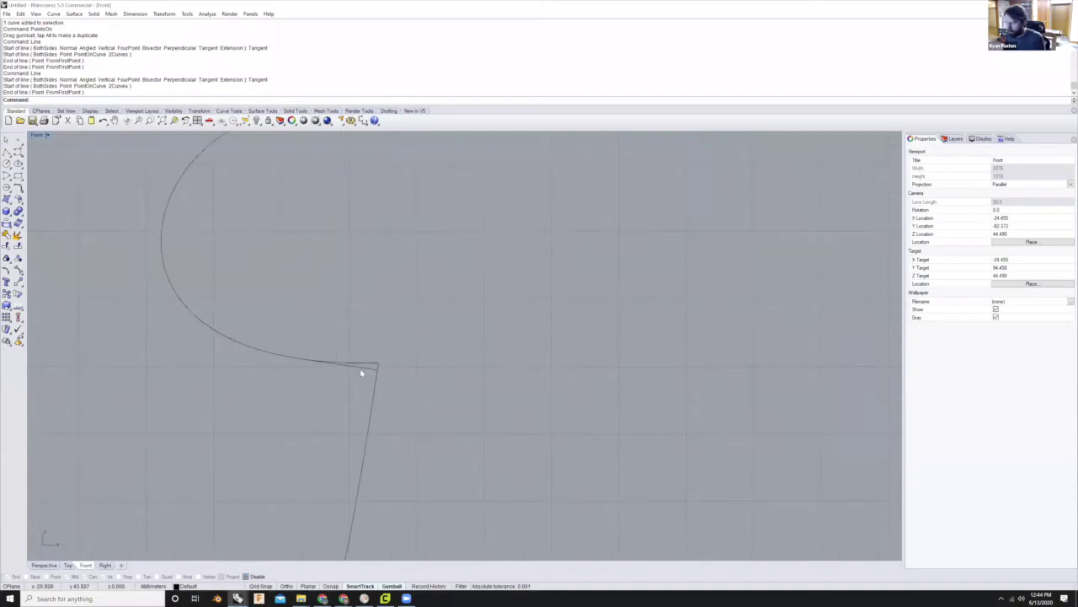
click(361, 368)
scroll(376, 363, down, 2)
scroll(365, 334, up, 3)
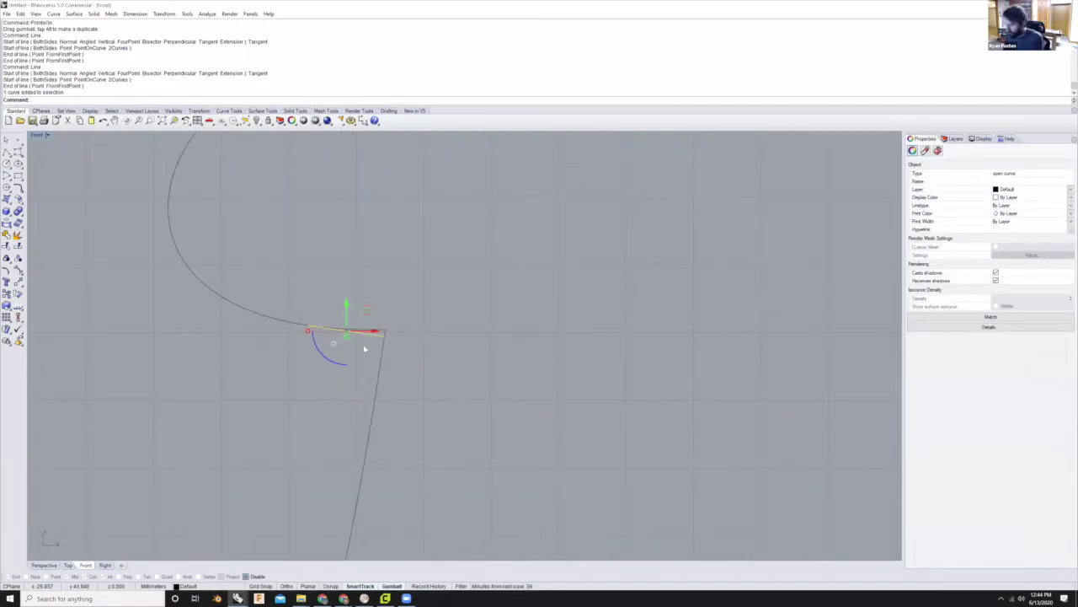
key(Delete)
- Draw a freehand slanted line from inside the wide collar's lower left part down across the body curve
scroll(343, 343, down, 4)
text(line)
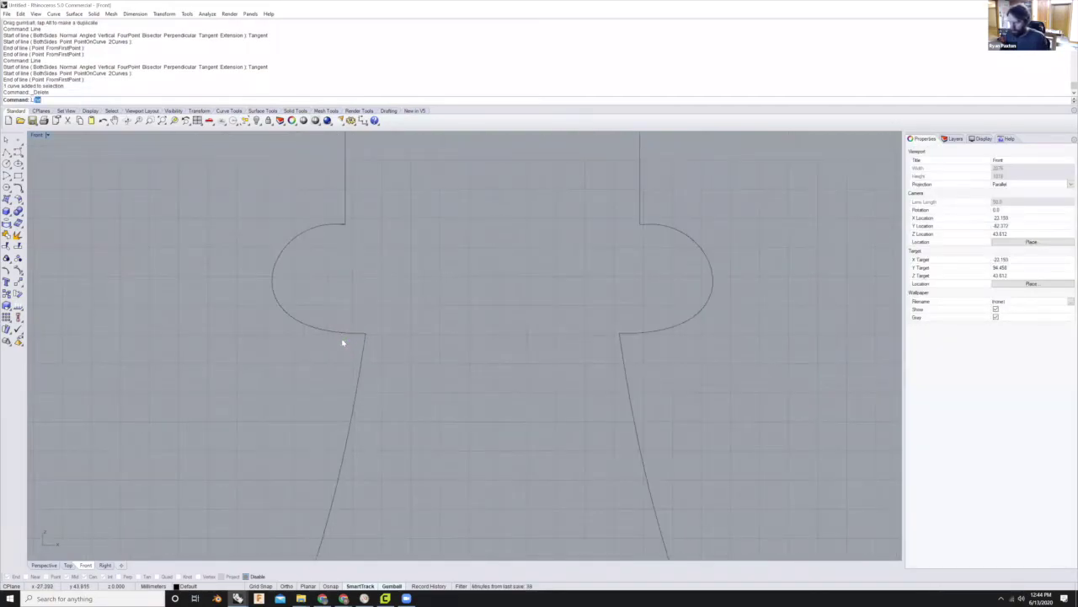
key(Return)
click(317, 304)
click(364, 437)
- Move the slanted line by its upper endpoint onto the collar's lower left curve, with object snaps enabled again
click(319, 314)
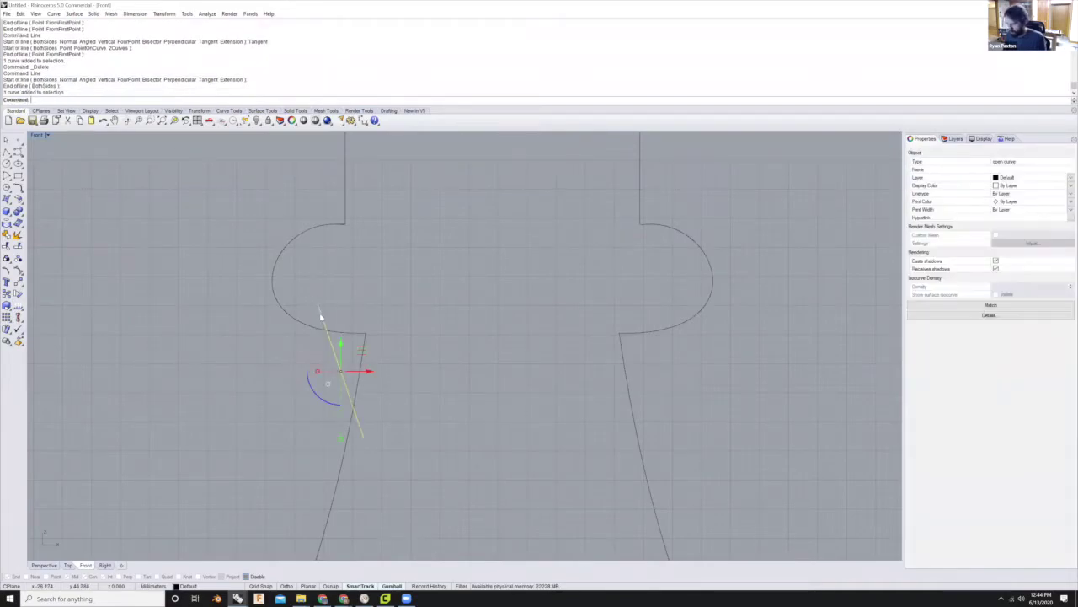
text(m)
key(Return)
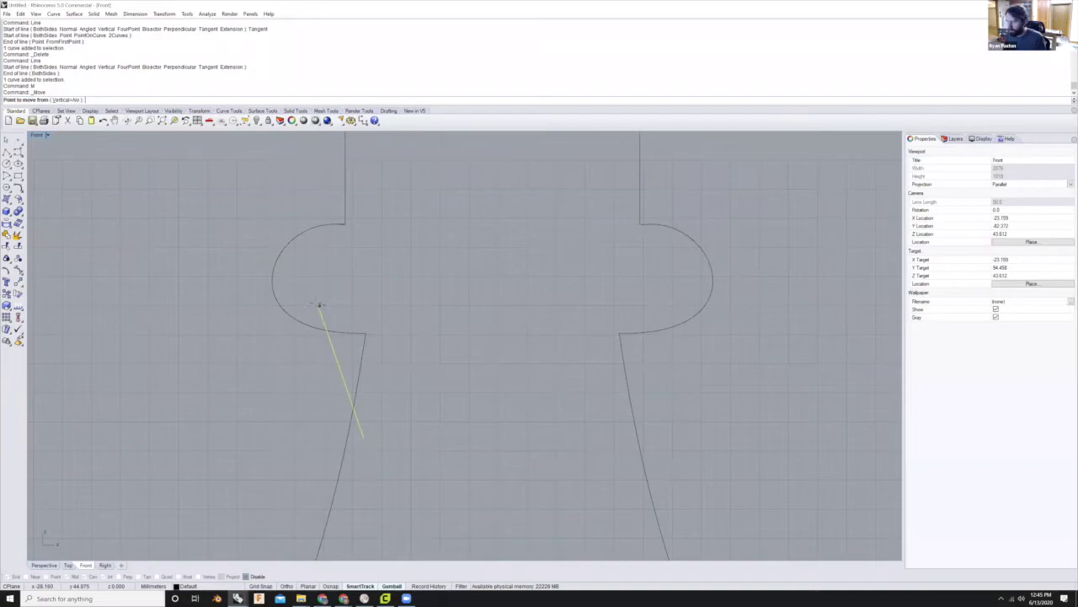
click(246, 576)
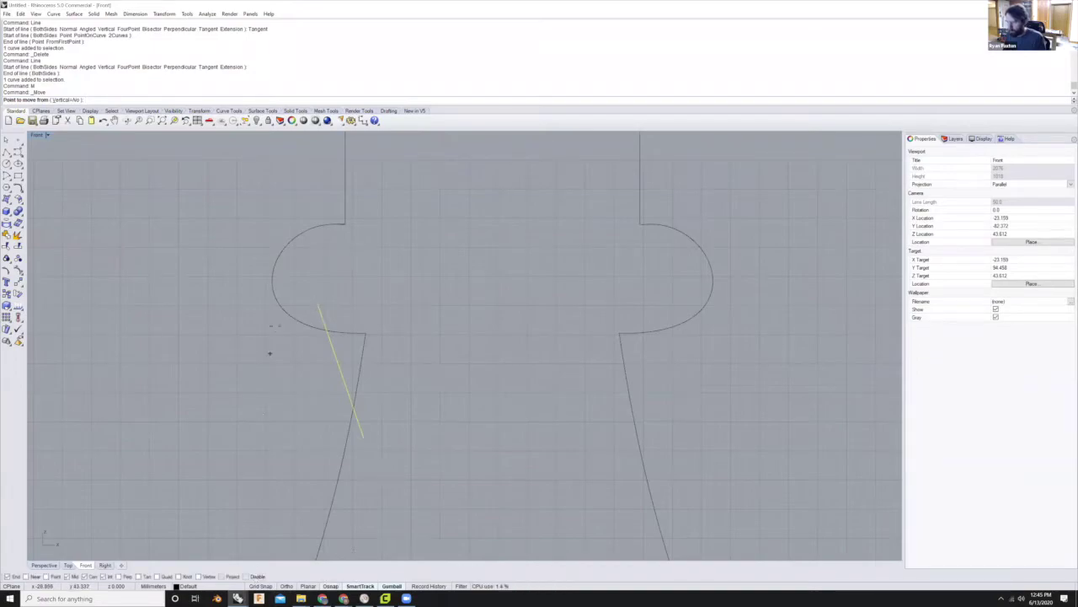
click(318, 304)
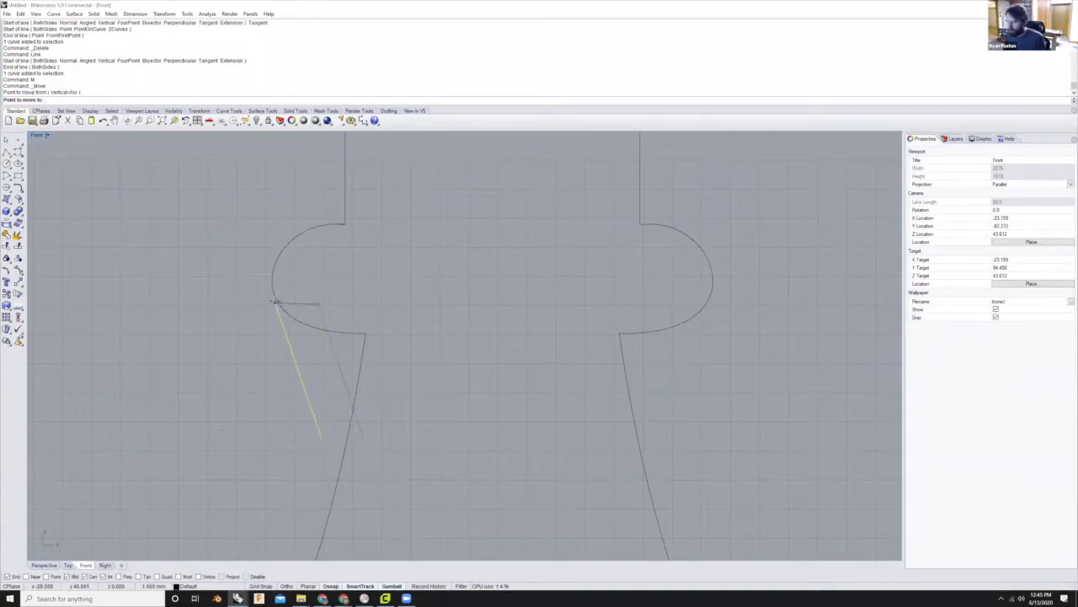
click(283, 310)
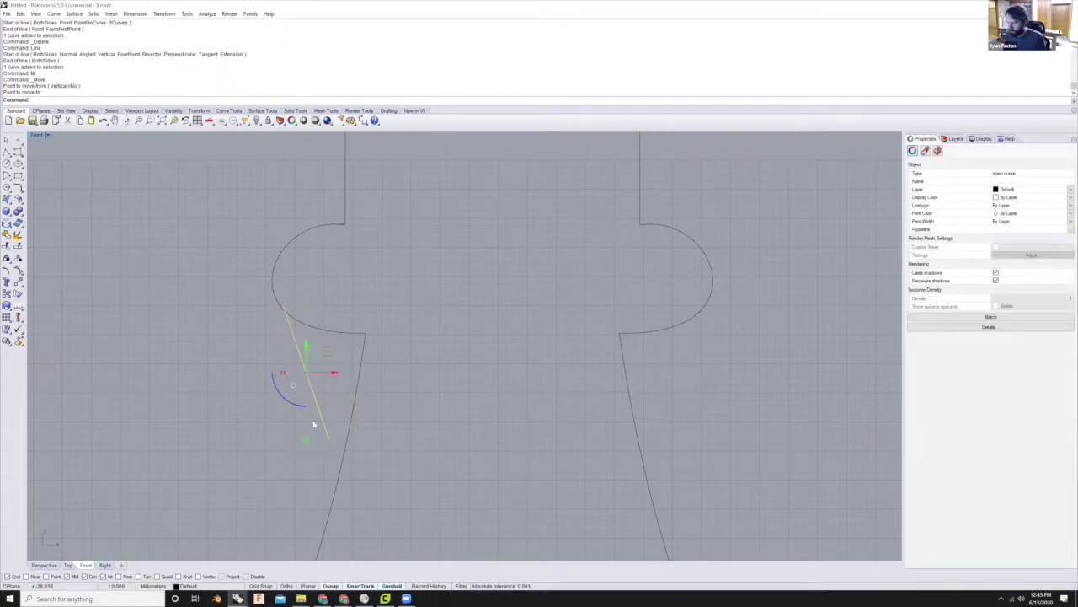
- Rotate the slanted line to a shallower angle and shift it sideways until it touches the collar's underside and crosses the body curve
scroll(361, 360, down, 3)
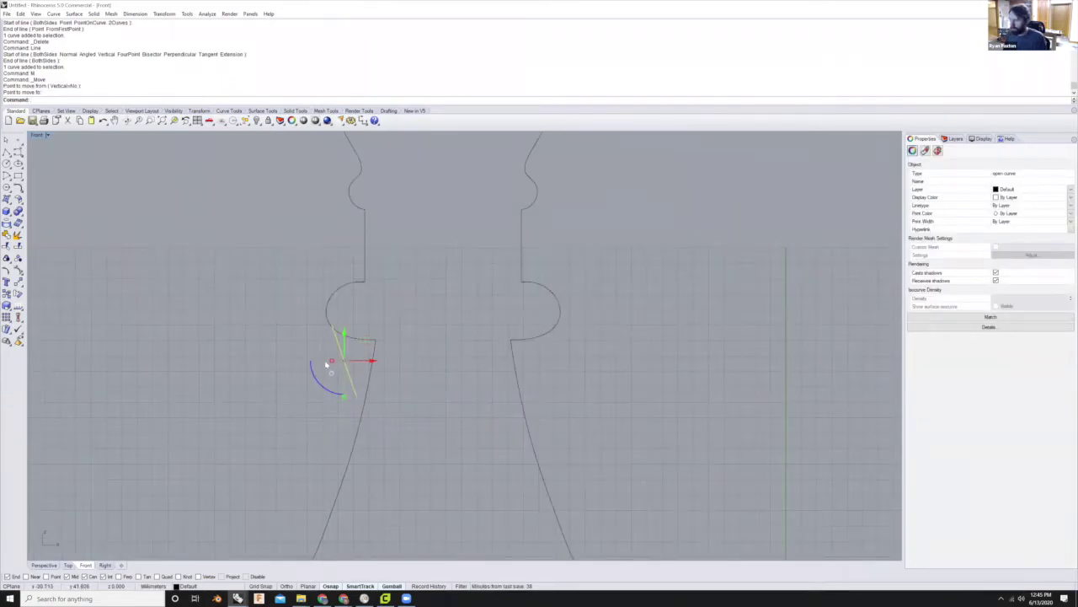
drag(312, 377, 390, 354)
click(388, 355)
click(345, 370)
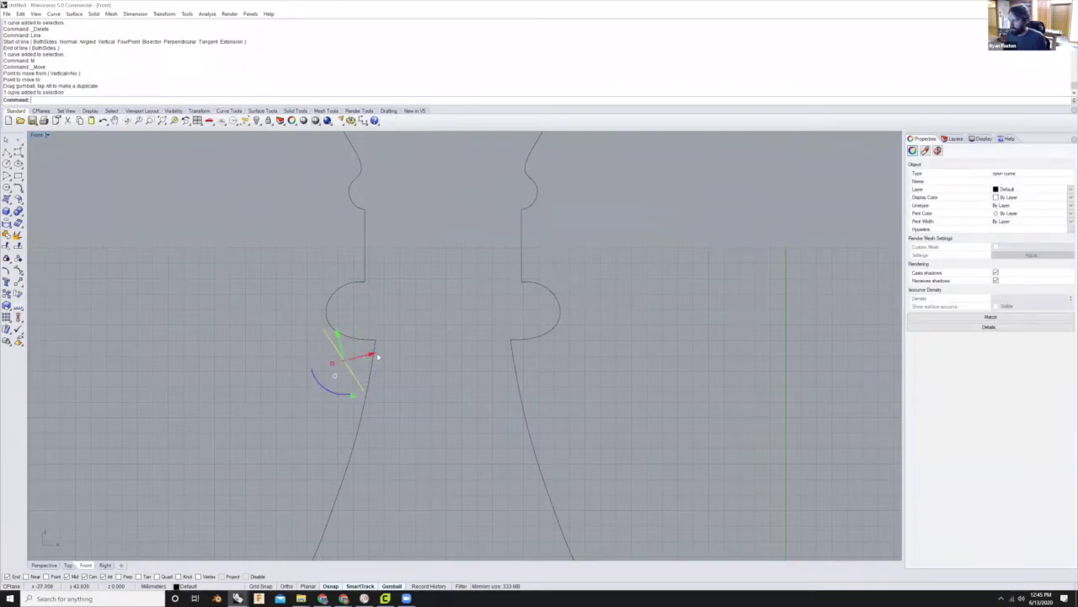
click(378, 357)
scroll(346, 341, up, 2)
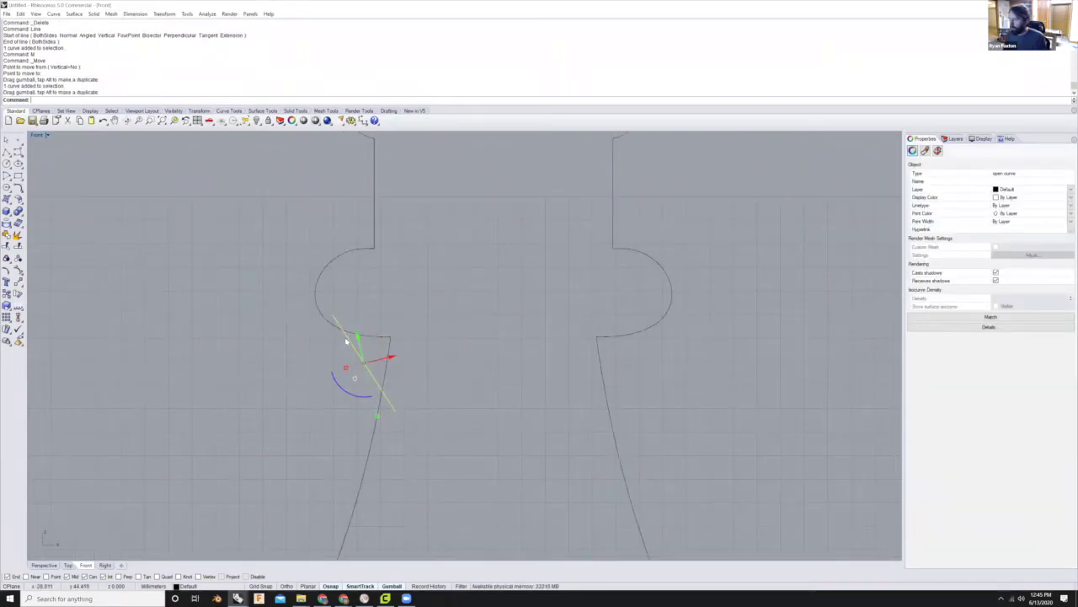
drag(388, 357, 380, 358)
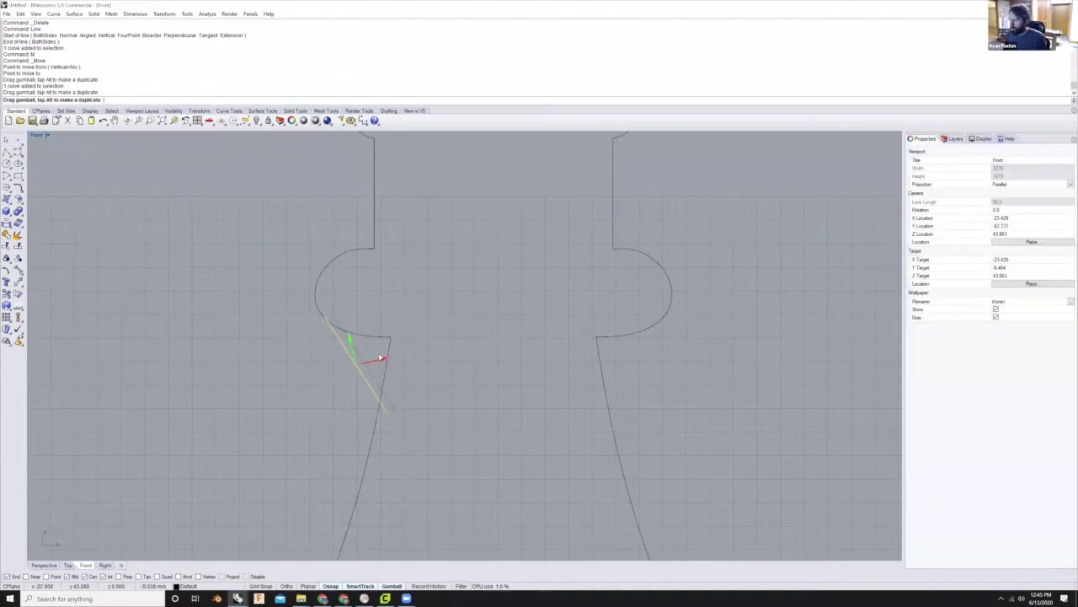
key(Escape)
- Try to trim the body curve between the slanted line and the wide collar, using all curves as cutting objects
key(ctrl+a)
text(trim)
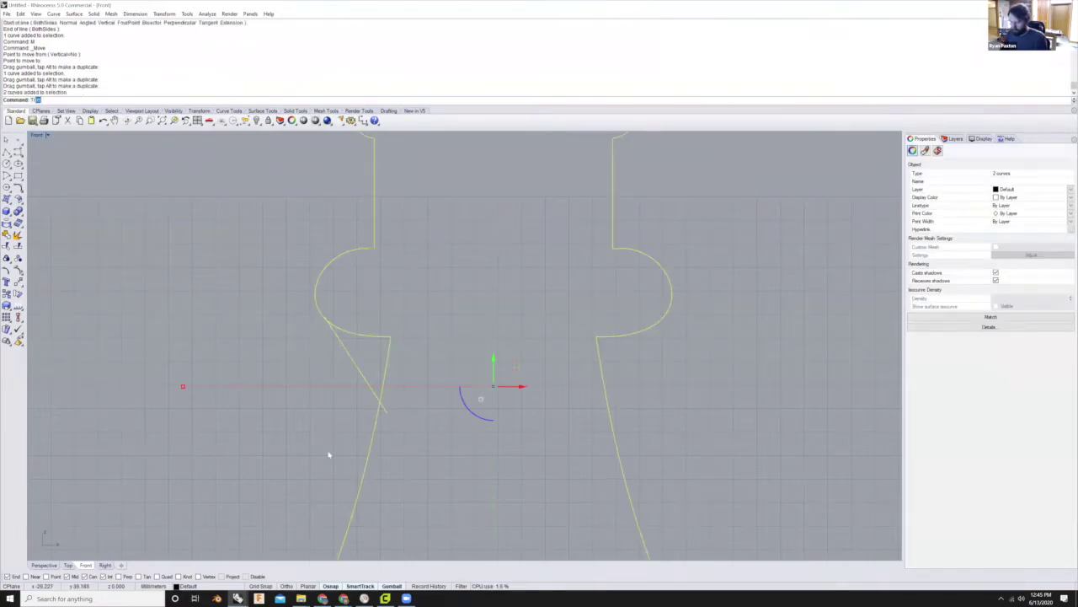
key(Return)
scroll(362, 354, up, 8)
click(413, 432)
key(Escape)
- Retry the trim near the wide collar's left underside with only the profile curve and the slanted line as cutting objects
click(412, 423)
drag(479, 192, 244, 409)
text(trim)
key(Return)
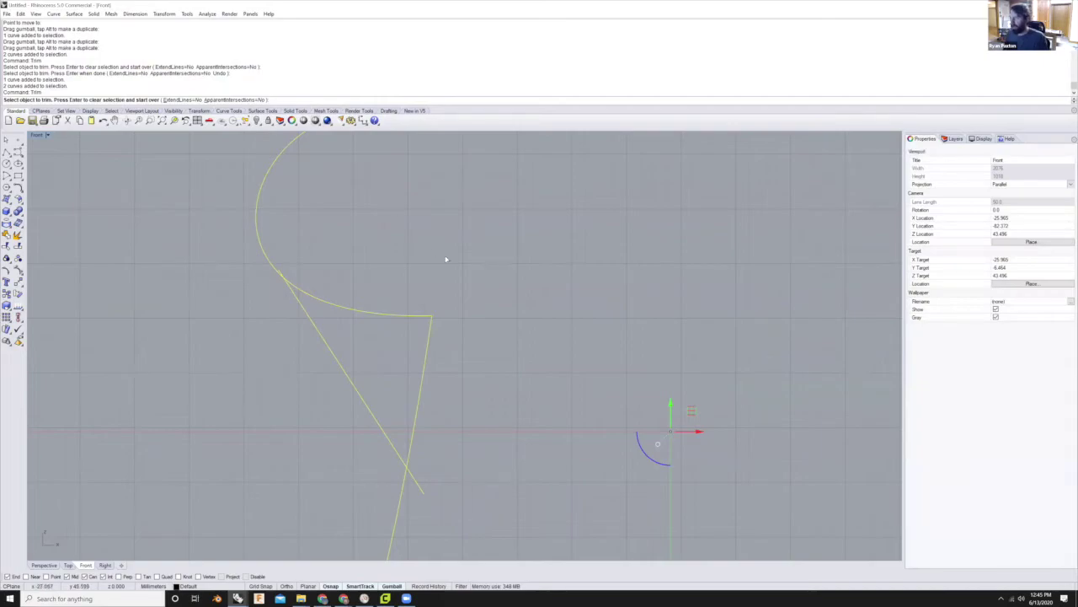
click(405, 439)
click(413, 376)
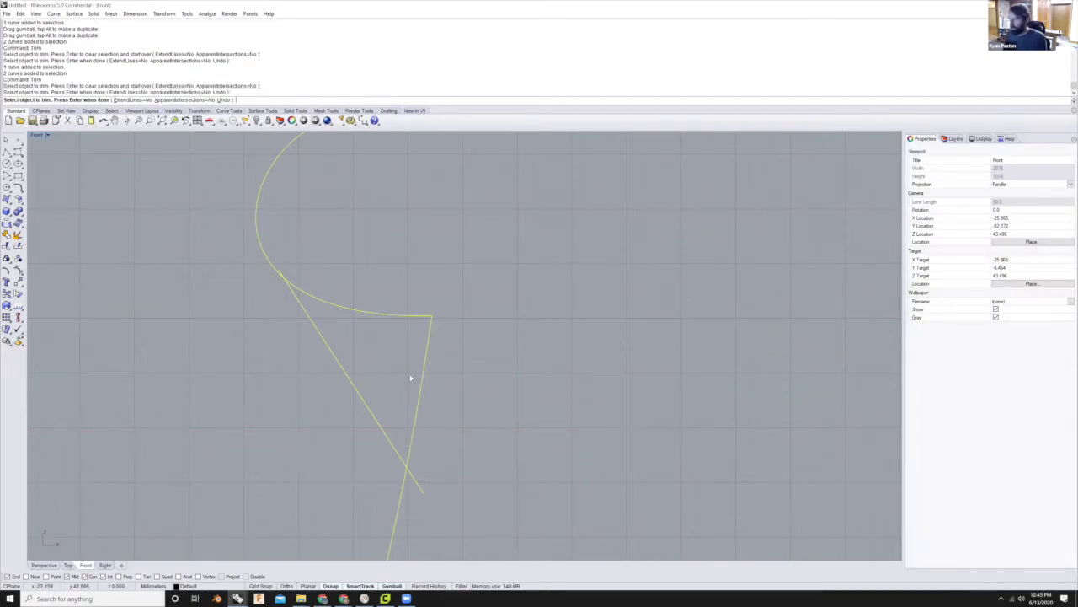
scroll(391, 389, down, 6)
key(Return)
key(Return)
scroll(360, 393, up, 2)
key(Escape)
- In the perspective view, move the slanted line by its upper endpoint onto the profile curve at the wide collar, and return to the front view
click(363, 390)
scroll(439, 361, down, 4)
scroll(370, 362, up, 1)
click(35, 565)
right_drag(506, 351, 238, 345)
text(m)
key(Return)
click(238, 338)
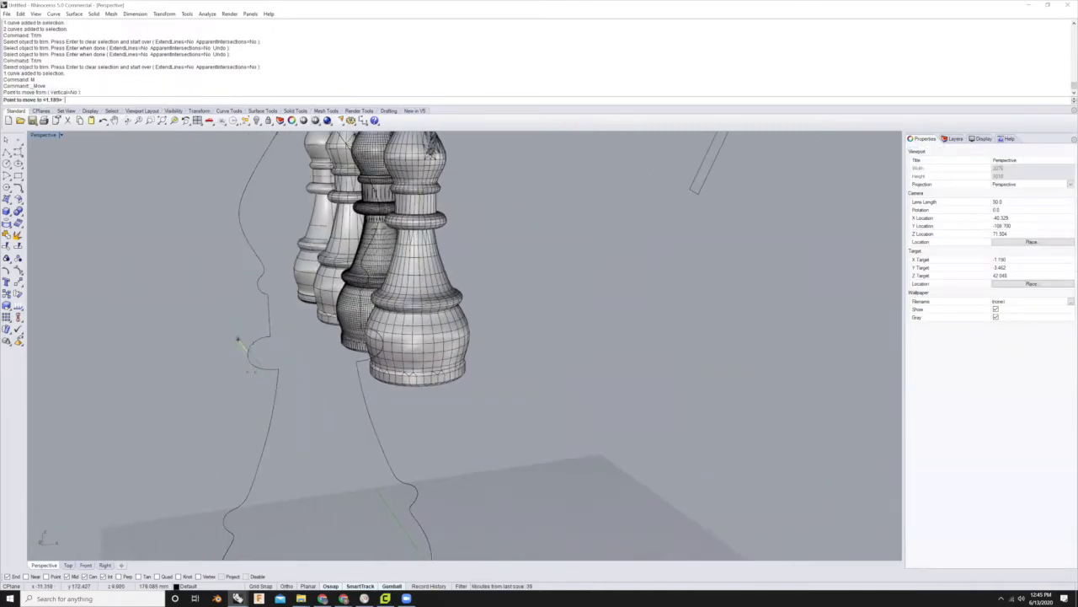
click(249, 359)
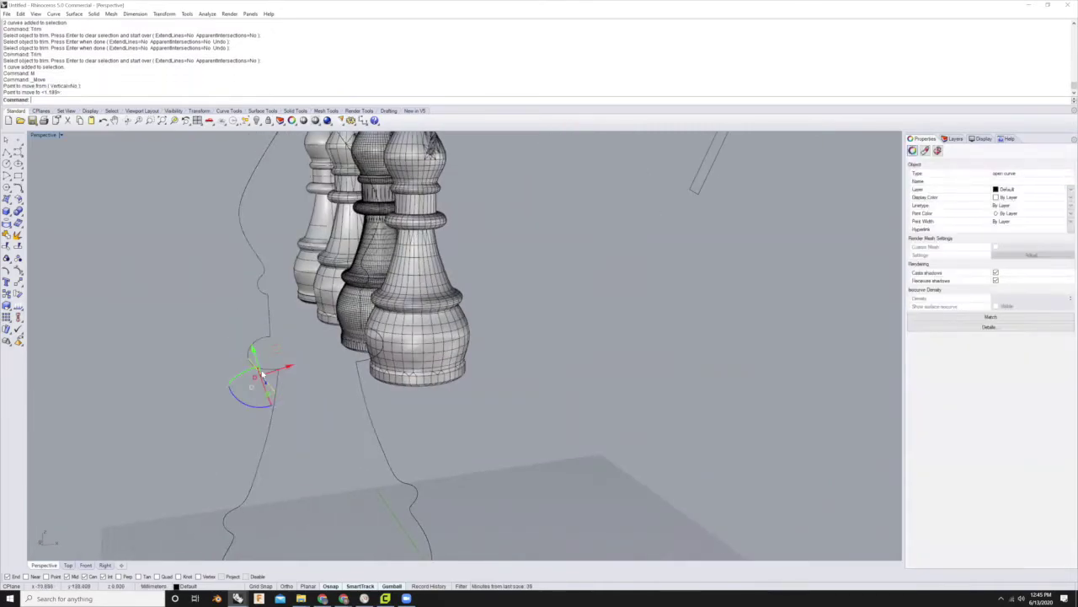
scroll(259, 368, up, 5)
right_drag(221, 479, 228, 385)
scroll(228, 389, up, 3)
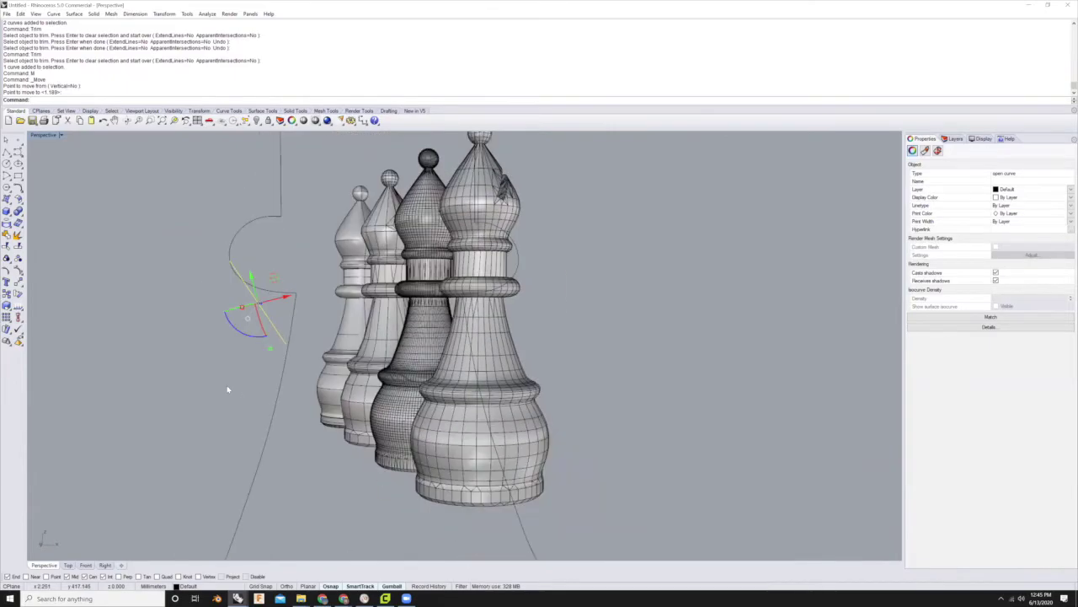
click(85, 565)
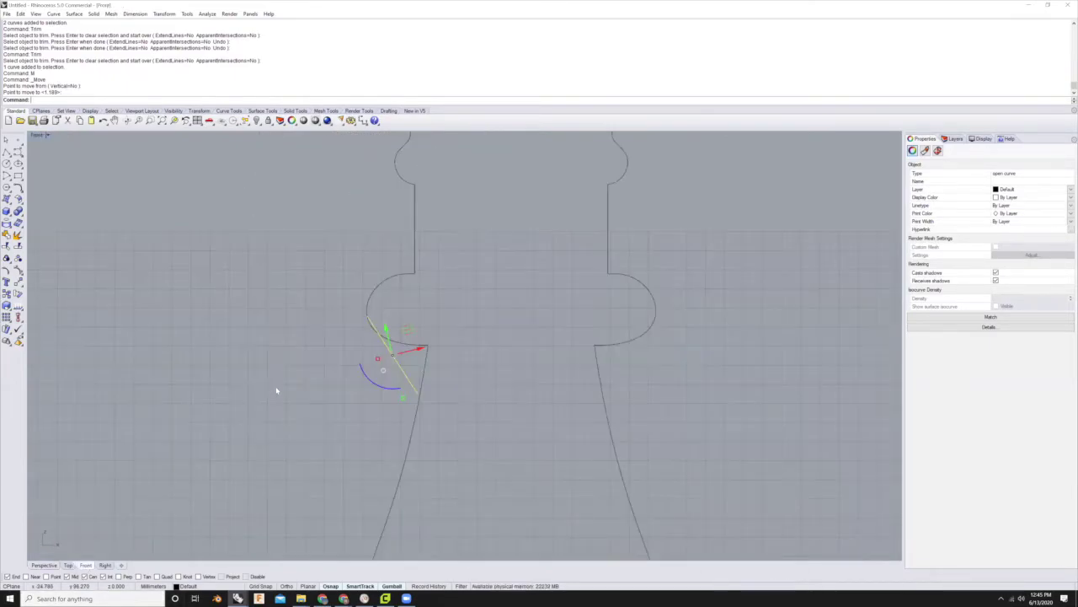
- Compare the profile with the meshed bishop, and switch to Cura to examine the red overhang areas beneath the collars
scroll(277, 396, down, 3)
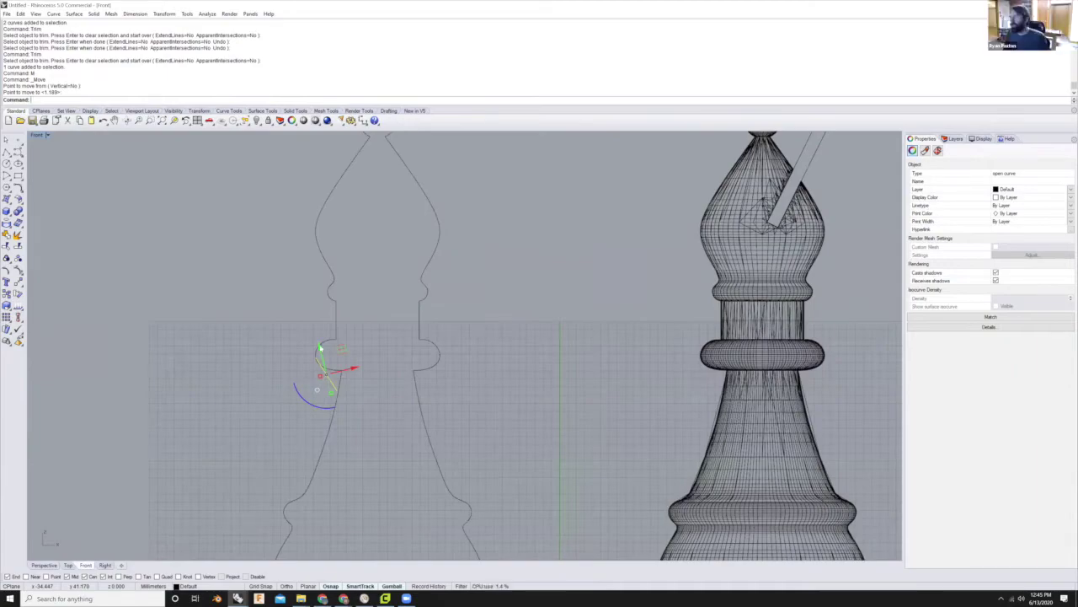
scroll(303, 319, down, 3)
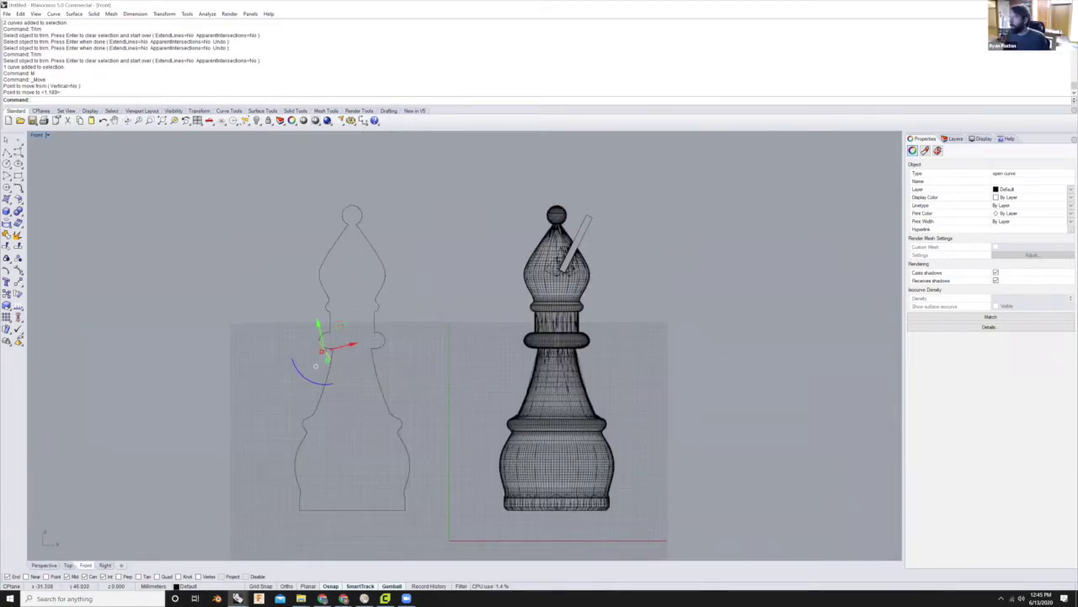
key(alt+Tab)
scroll(496, 257, up, 3)
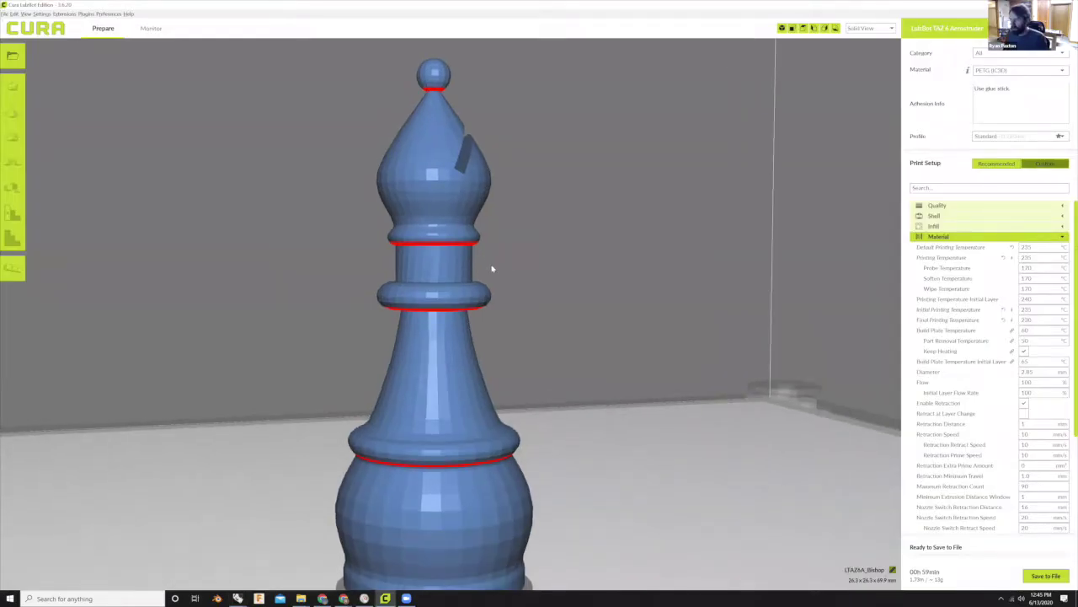
scroll(491, 278, up, 2)
scroll(539, 244, down, 3)
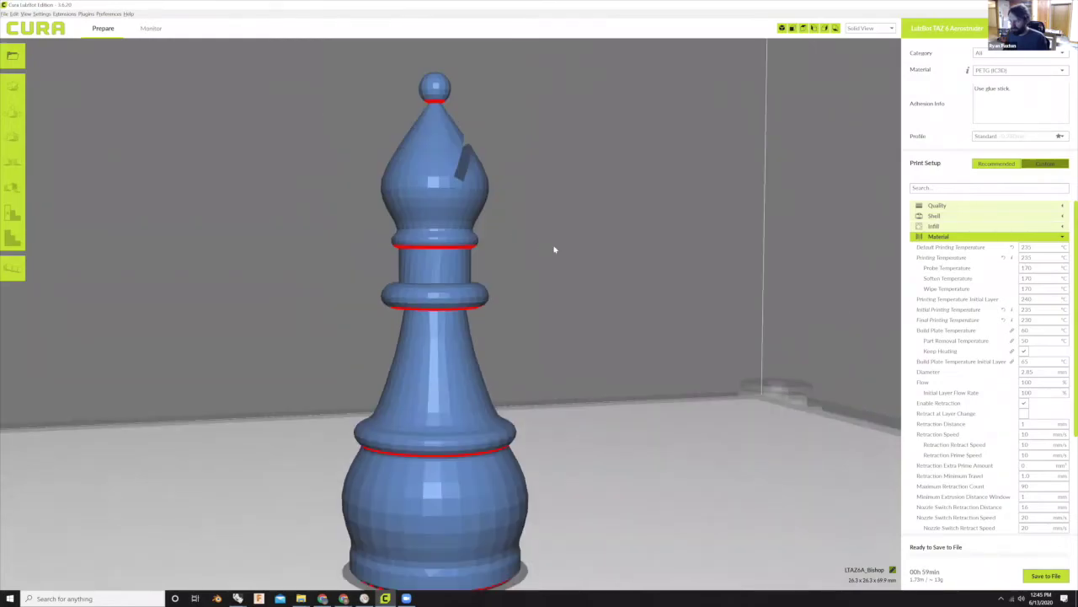
scroll(505, 181, up, 4)
scroll(511, 178, down, 3)
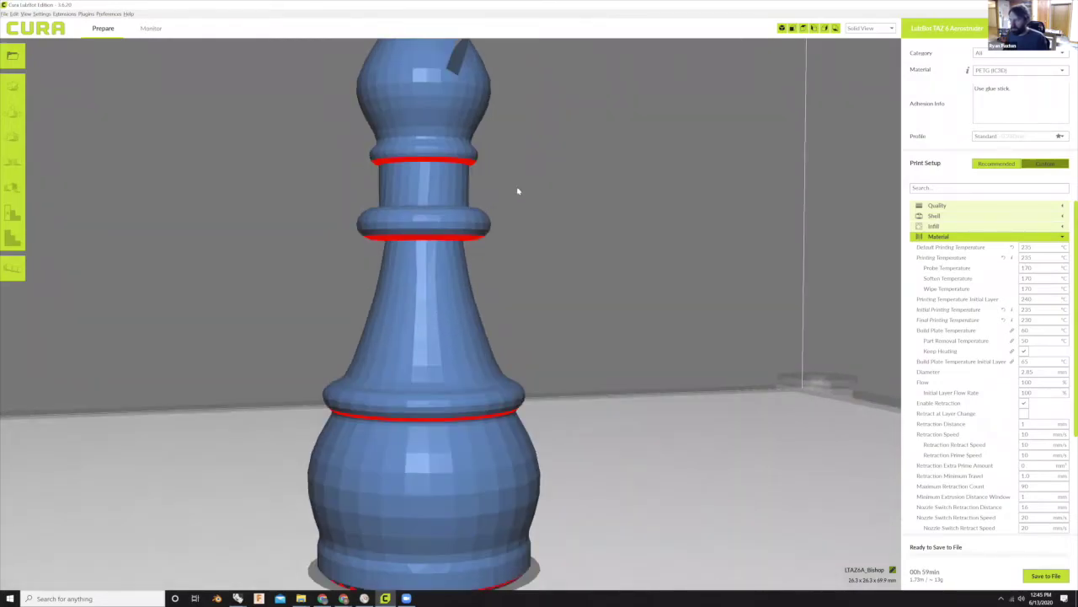
scroll(532, 207, up, 3)
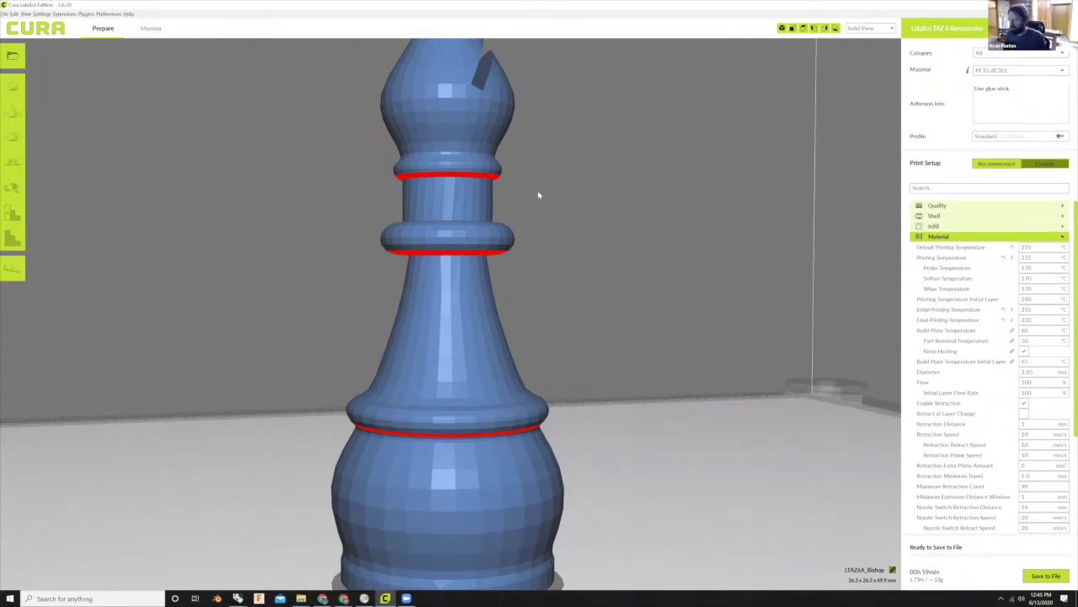
scroll(543, 190, down, 3)
scroll(511, 181, up, 4)
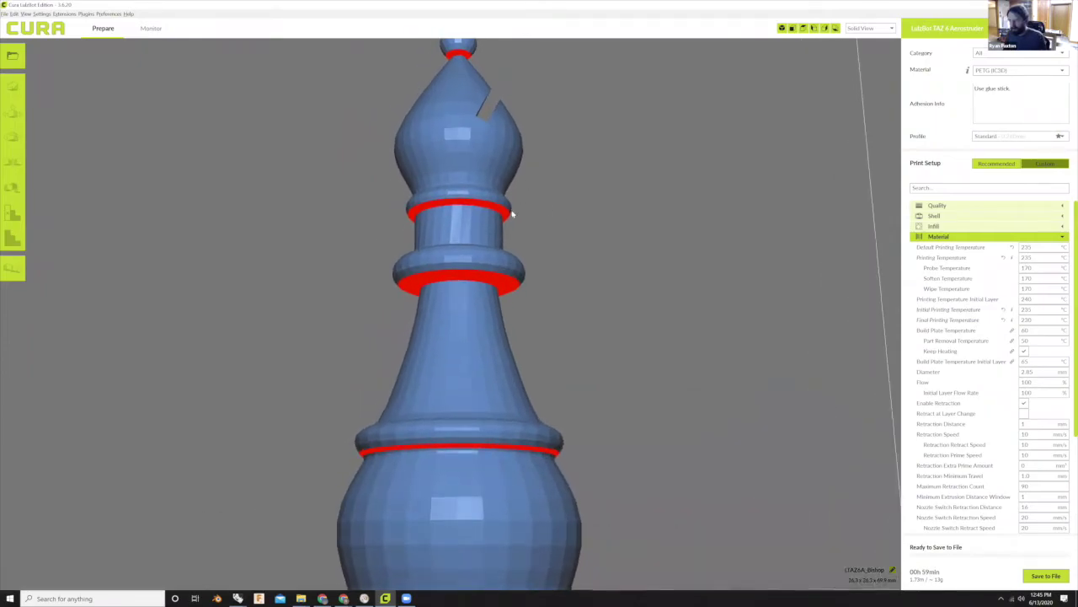
scroll(523, 217, down, 5)
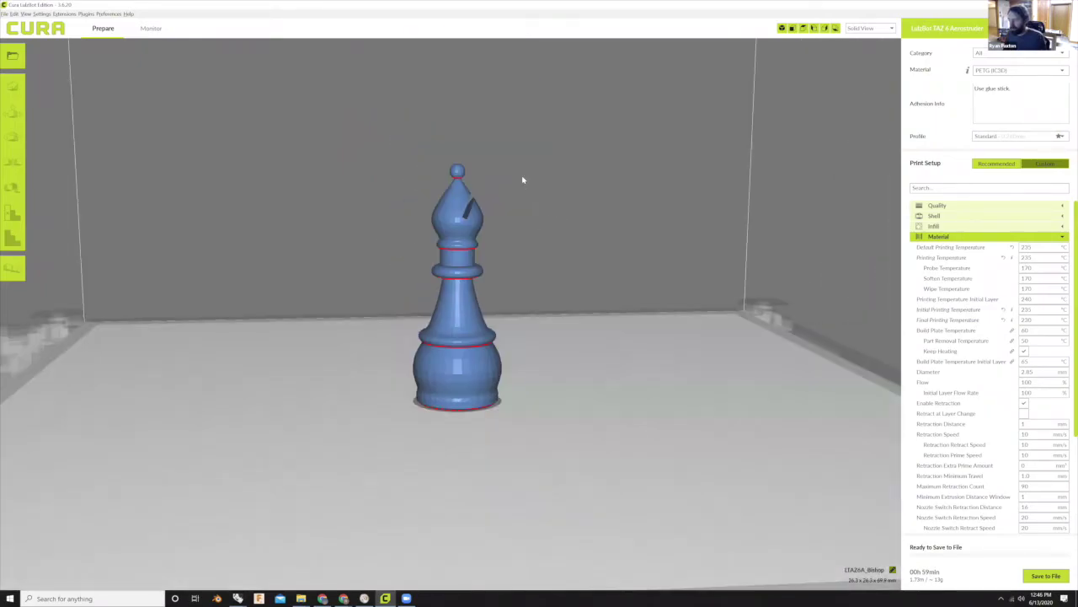
- Inspect the bishop's overhangs from the top ball down to the base, viewing the model from lower and higher angles
scroll(469, 267, up, 2)
right_drag(469, 266, 467, 283)
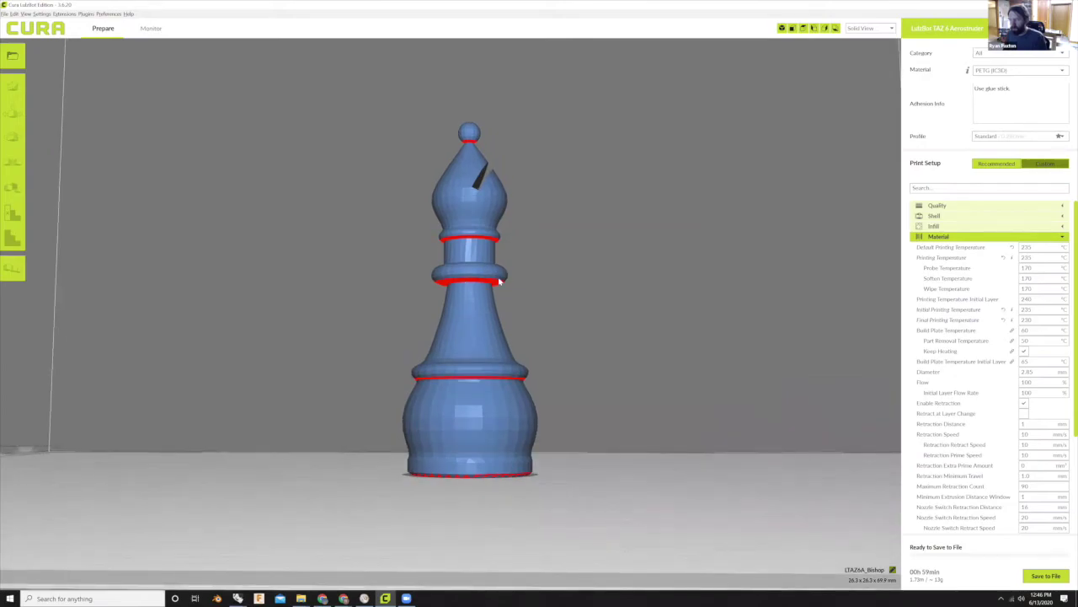
scroll(500, 272, up, 6)
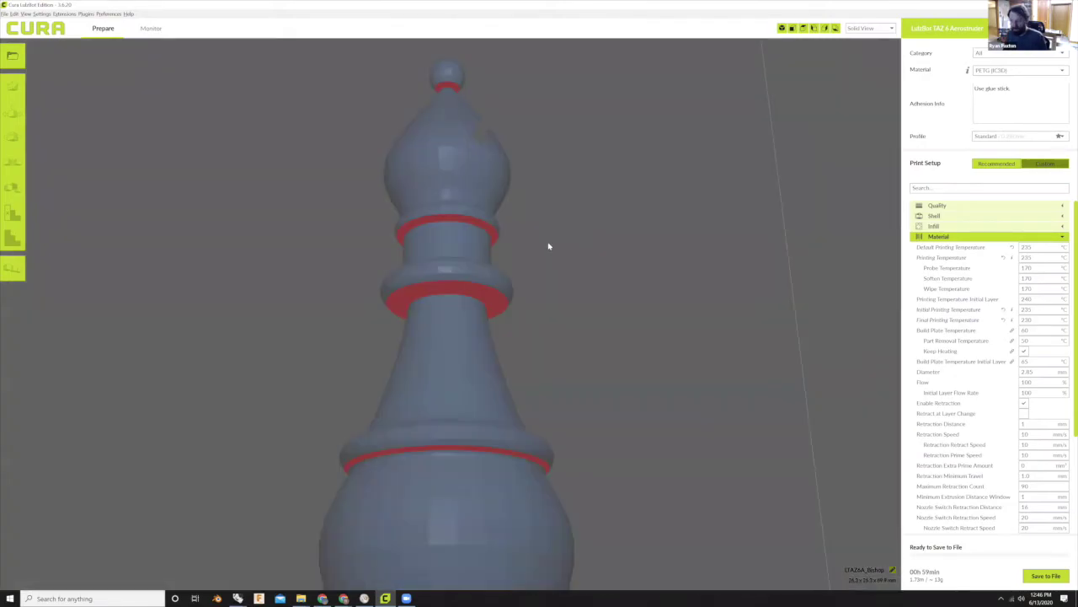
right_drag(548, 246, 534, 293)
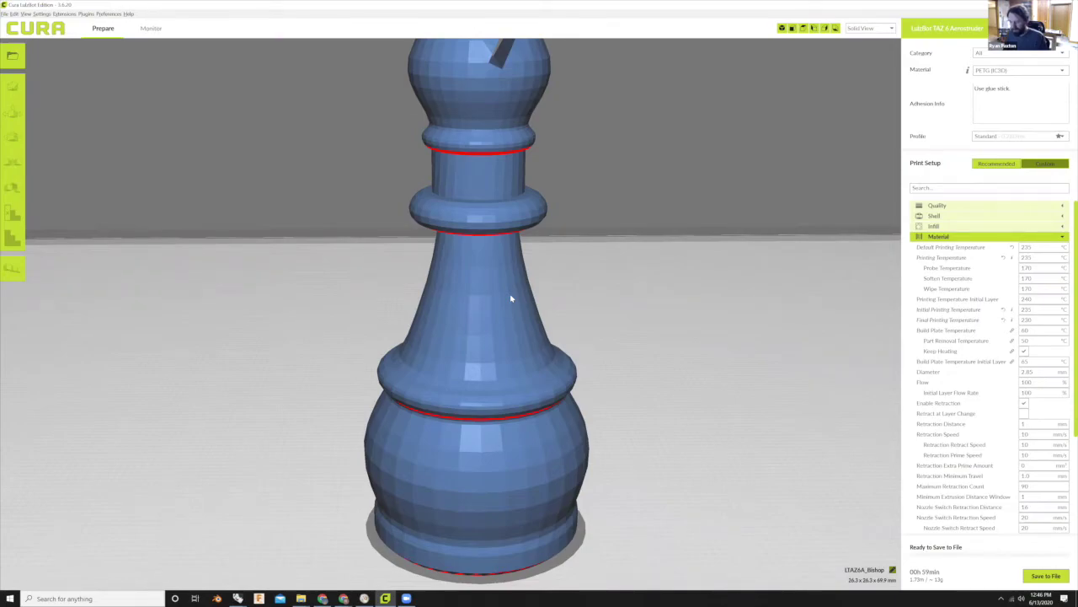
scroll(497, 248, down, 4)
scroll(505, 239, up, 2)
right_drag(505, 263, 509, 246)
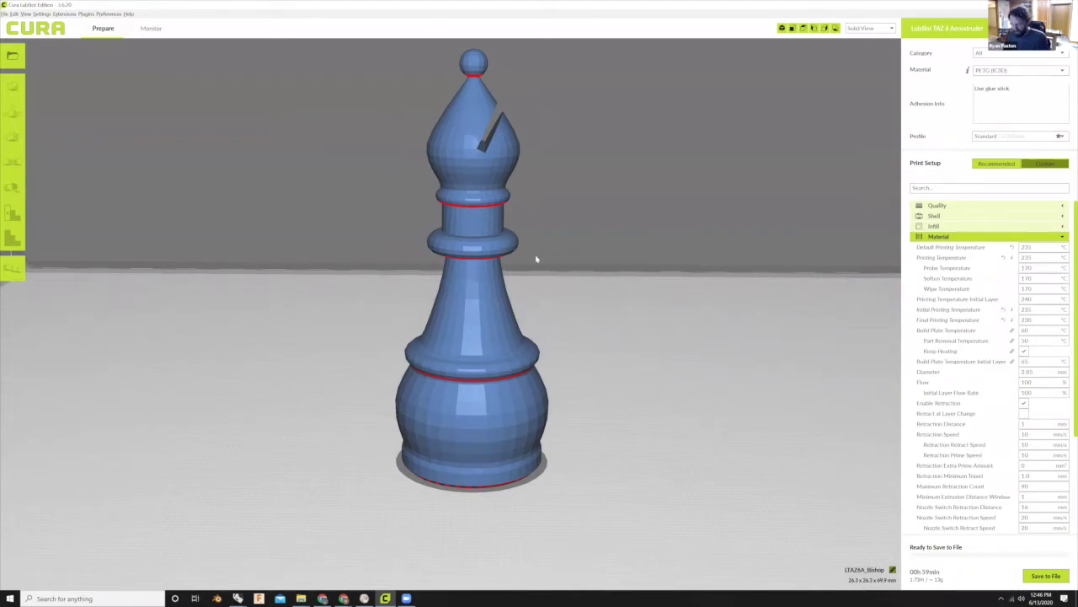
right_drag(580, 237, 613, 278)
right_drag(511, 286, 551, 244)
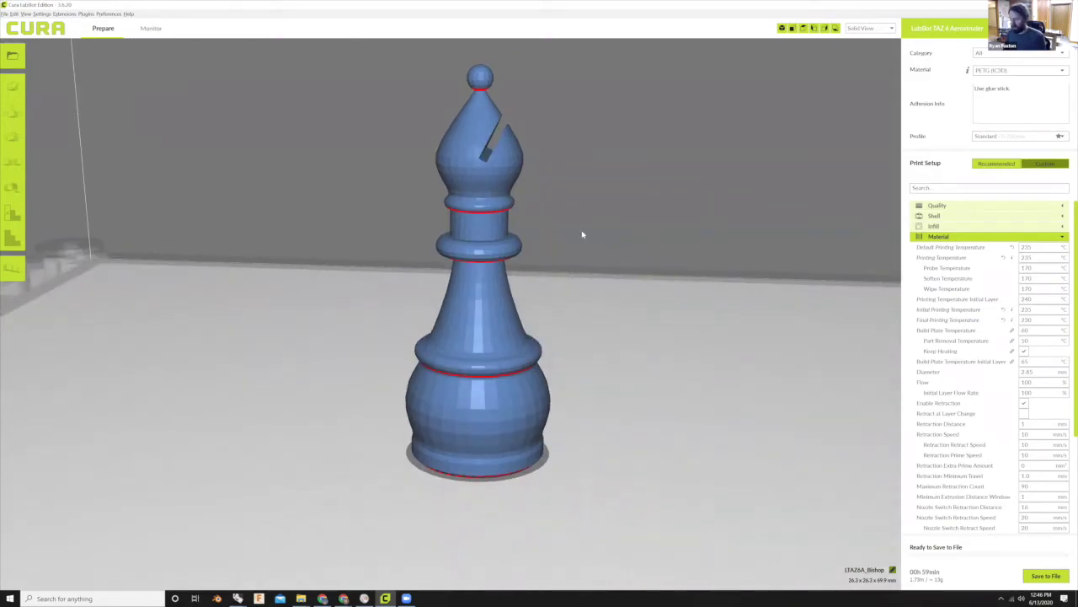
scroll(545, 404, up, 5)
right_drag(546, 402, 551, 371)
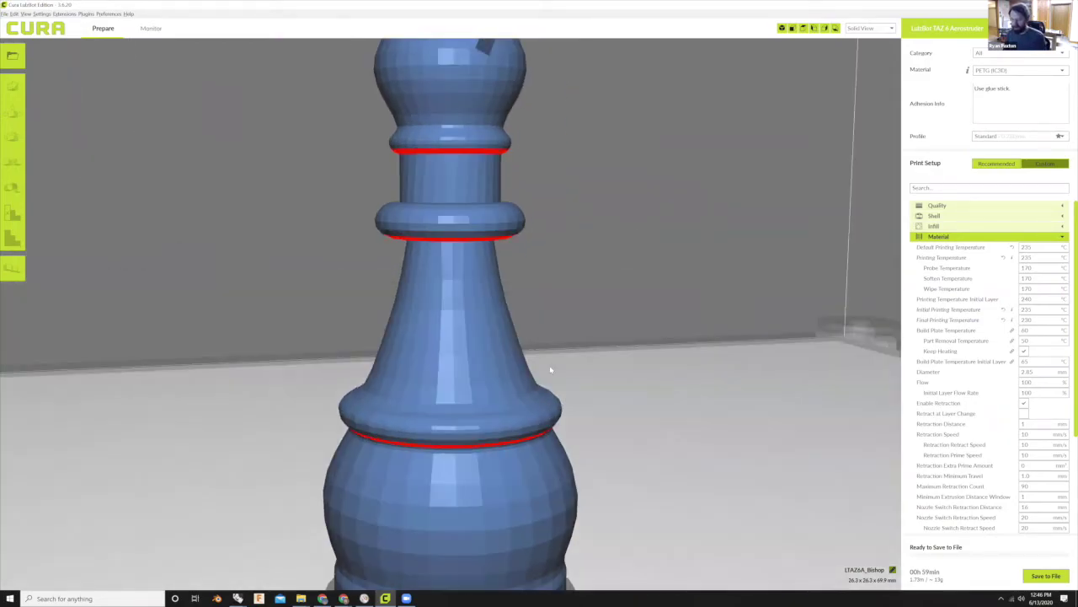
scroll(543, 362, down, 6)
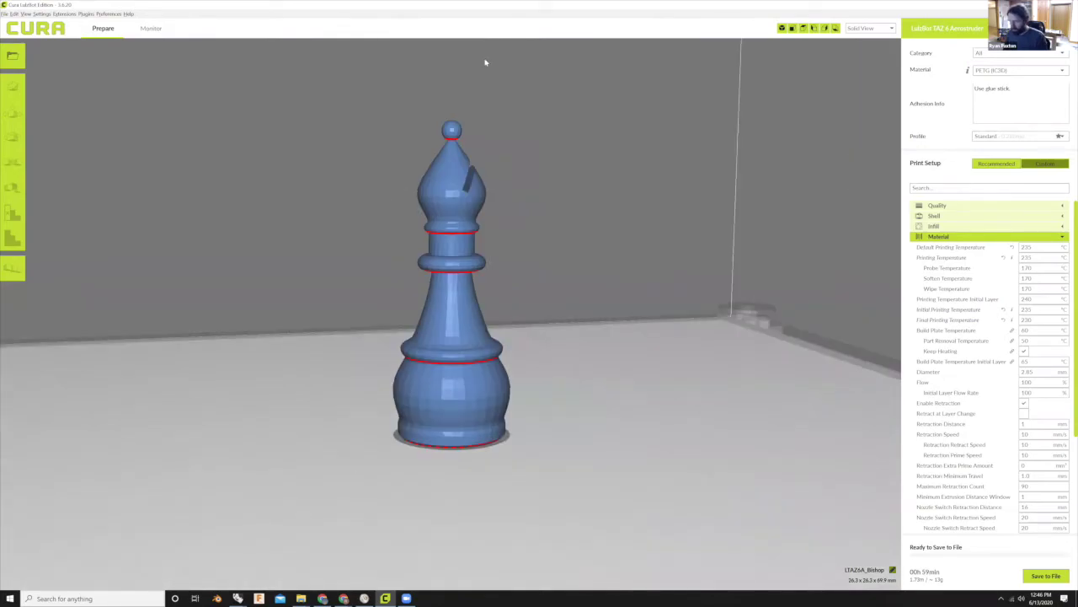